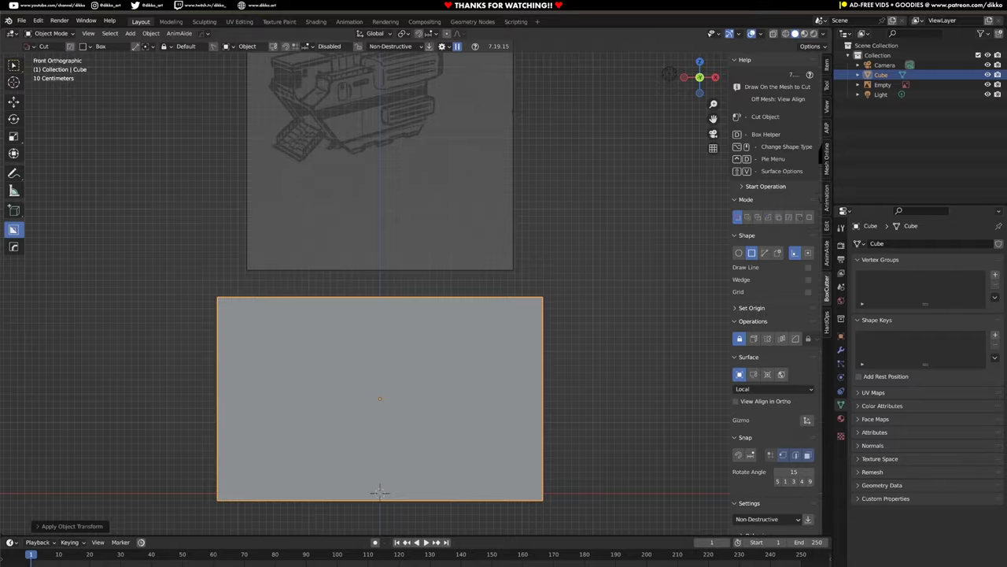
Cut a rectangular notch through the cube's upper-left corner in front view with a BoxCutter box
middle_click_drag(379, 493, 374, 415, "shift")
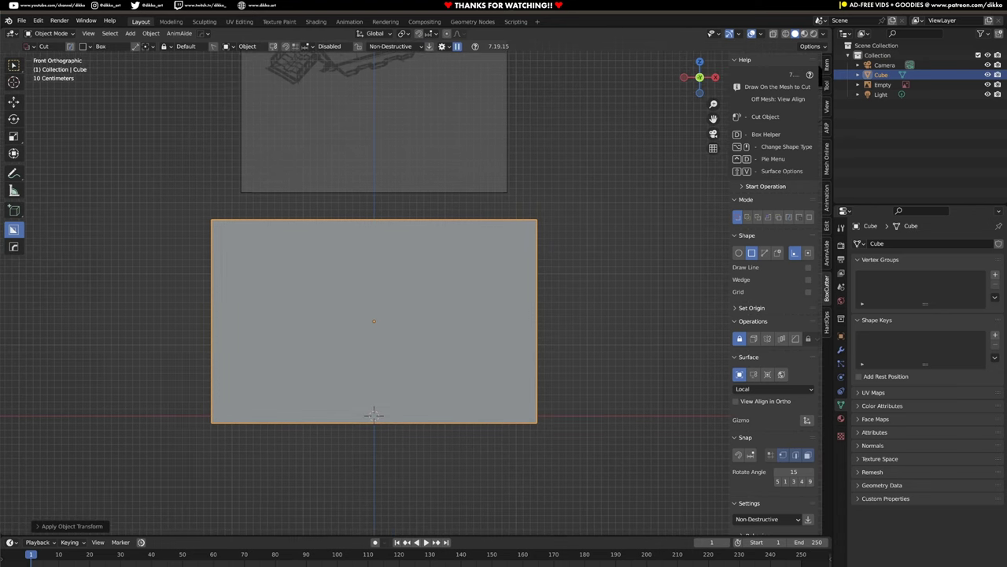
mouse_move(211, 206)
left_mouse_down()
mouse_move(280, 274)
mouse_move(260, 274)
left_mouse_up()
mouse_move(261, 274)
middle_mouse_down()
mouse_move(284, 340)
mouse_move(284, 318)
middle_mouse_up()
scroll(284, 340, "down", 5)
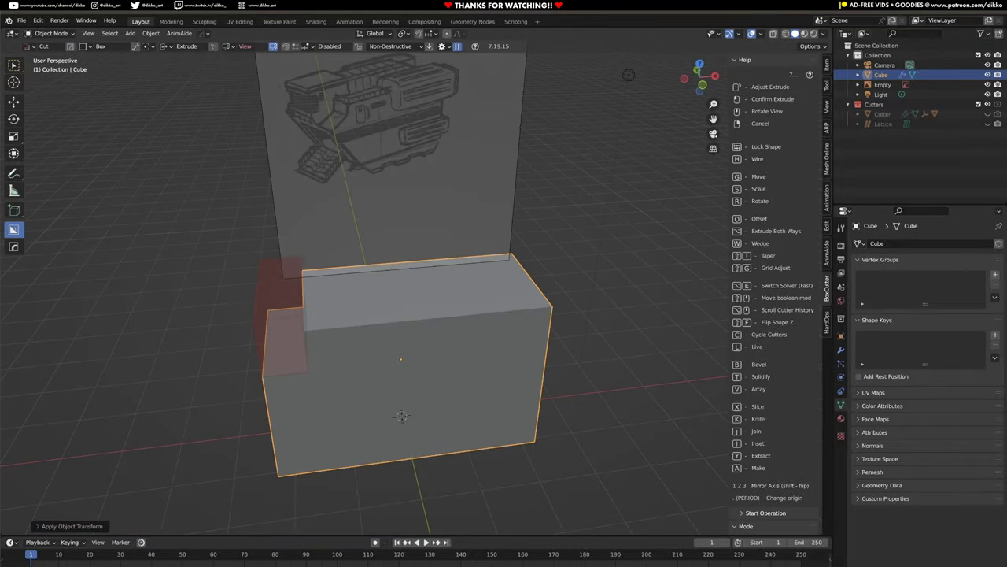
middle_click_drag(186, 190, 152, 149)
left_click(153, 150)
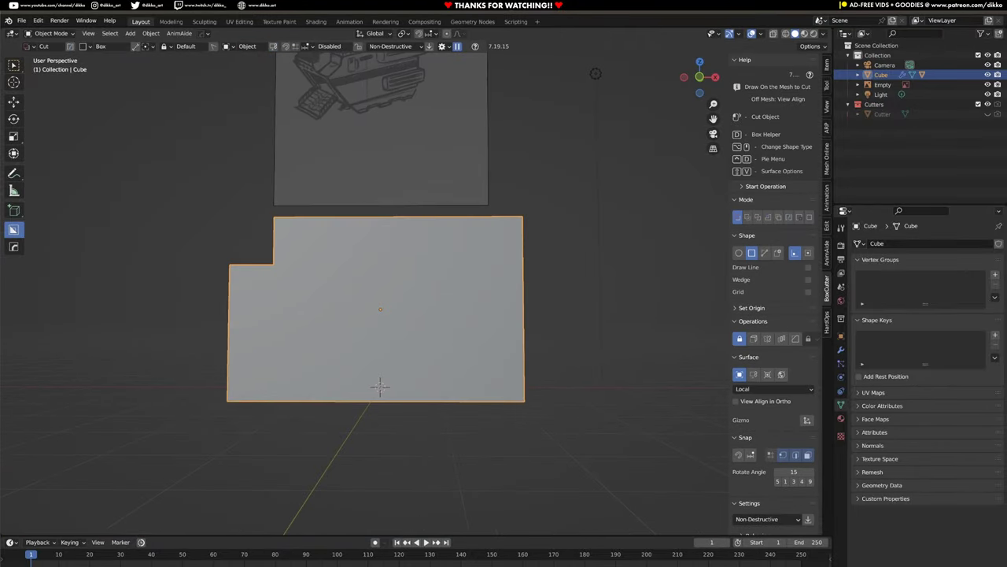
Try an Ngon cut on the block's left side in front view, and undo it
key("KP_1")
middle_click_drag(385, 288, 425, 334, "shift")
scroll(425, 334, "up", 2)
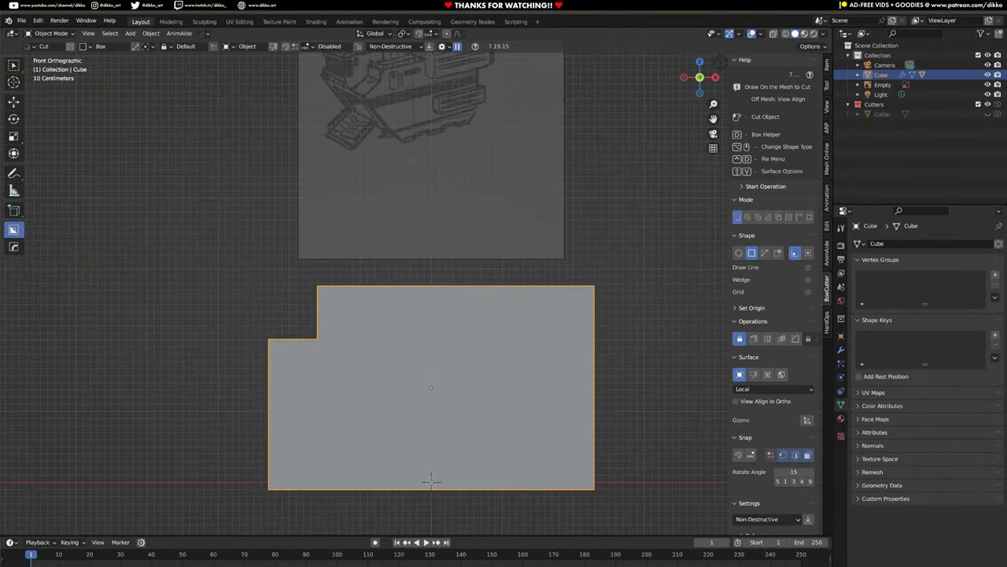
left_click_drag(231, 348, 254, 379)
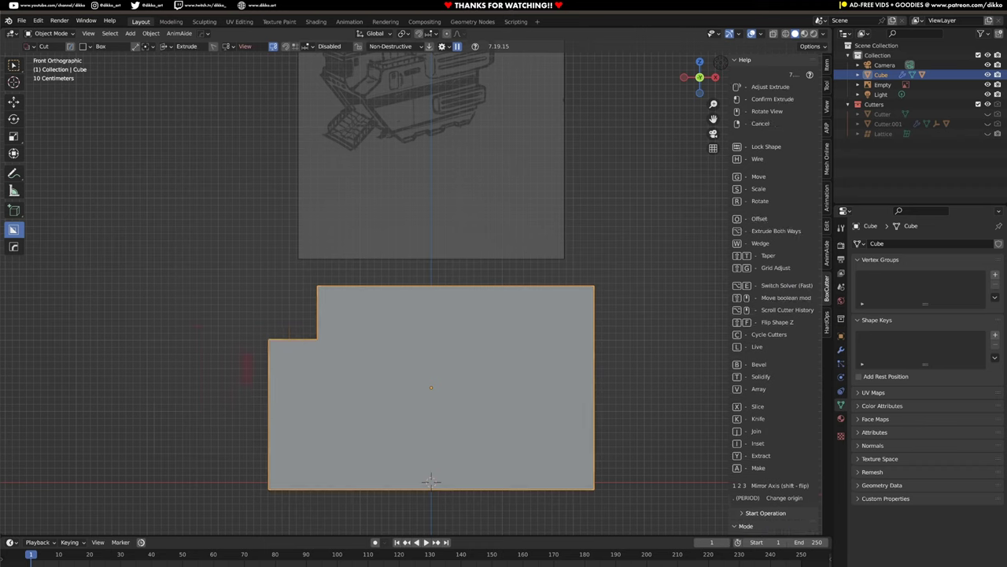
key("Escape")
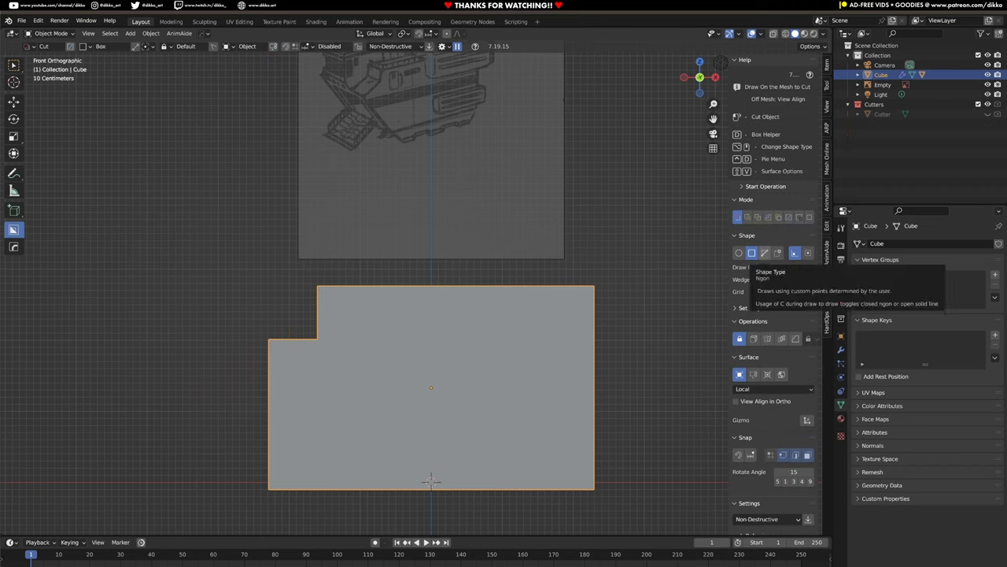
left_click(764, 253)
left_click(251, 366)
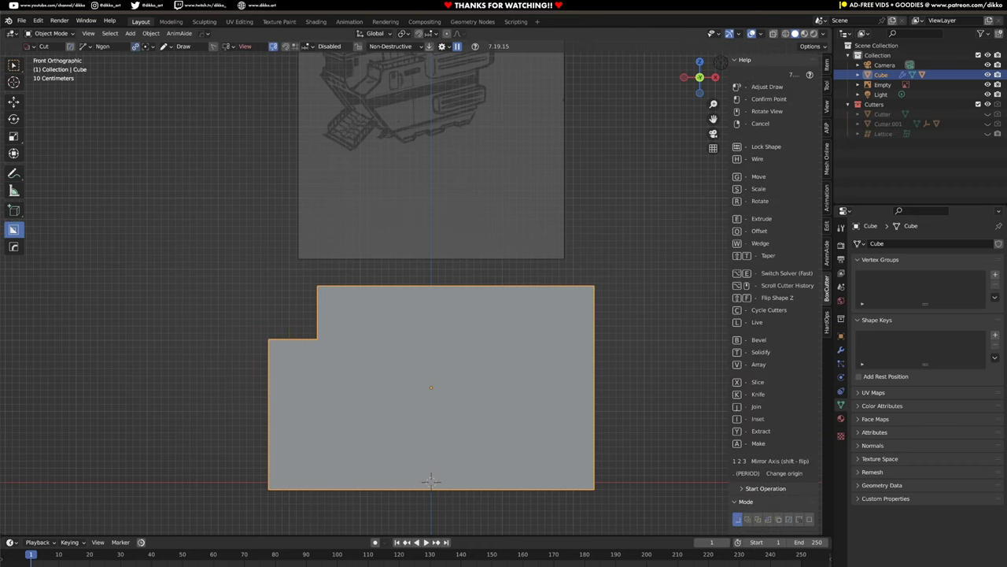
left_click(341, 510)
left_click(198, 512)
left_click(239, 351)
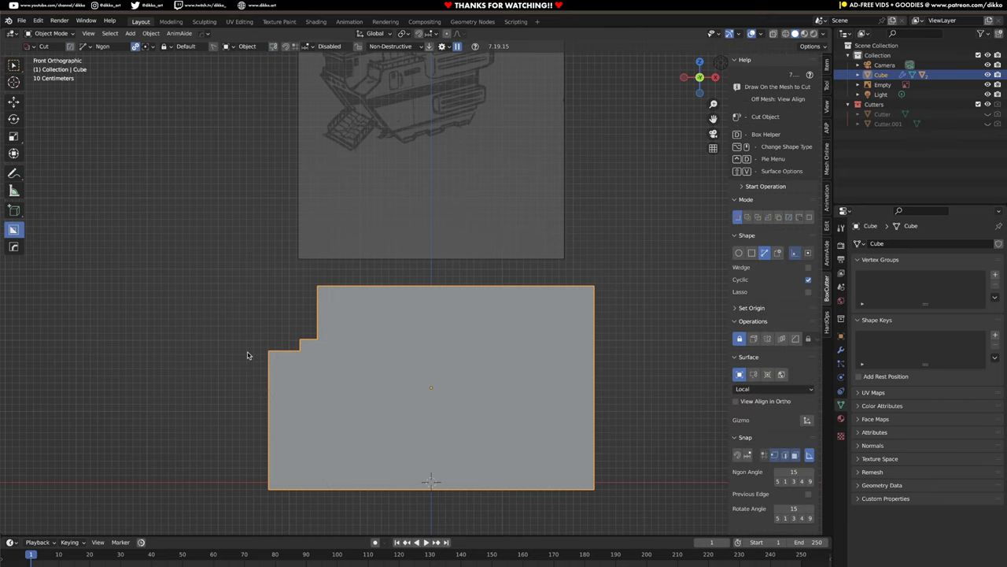
key("ctrl+z")
Try slicing off the block's lower-left corner with a triangular Ngon cut, and undo it
left_click(263, 354)
left_click(349, 502)
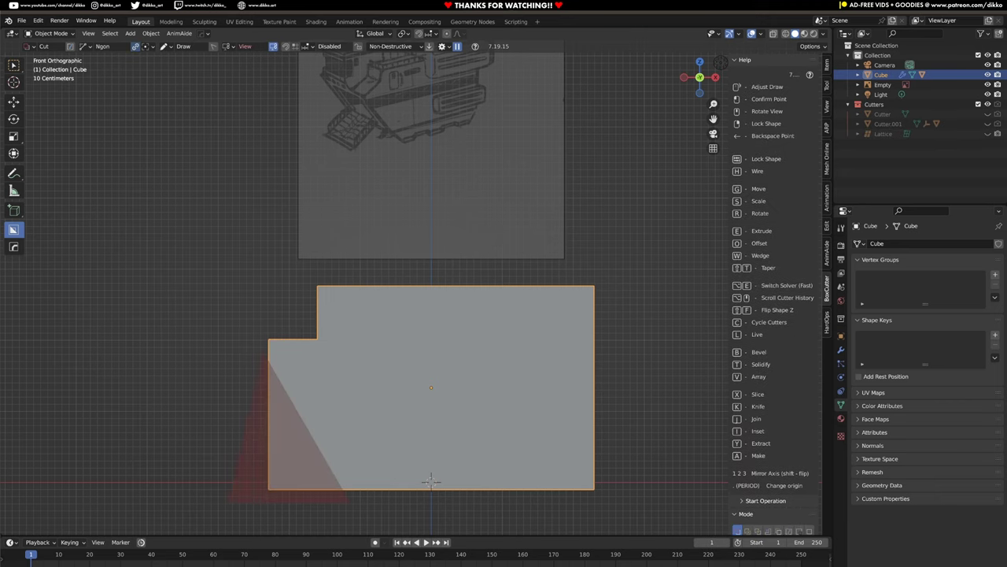
key("space")
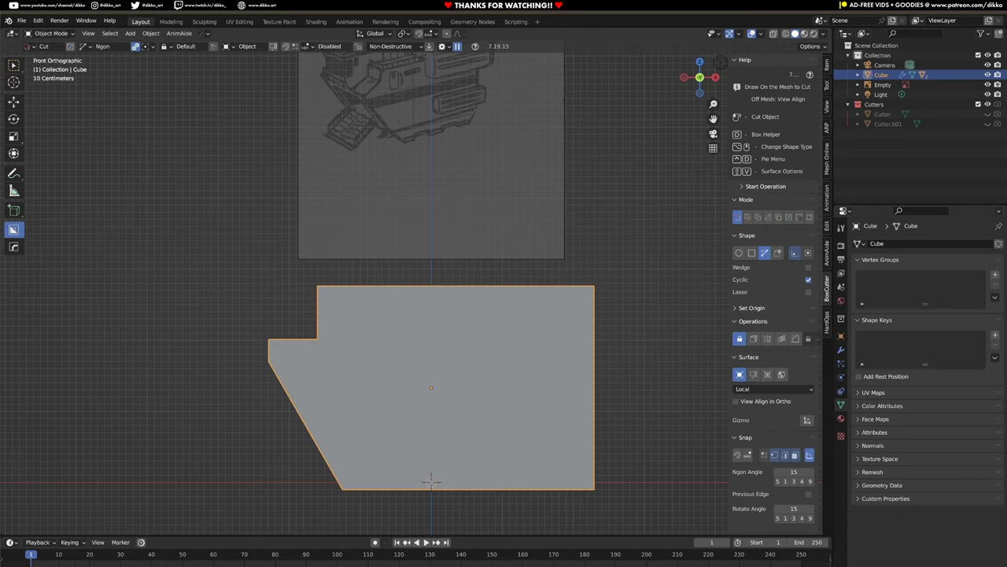
key("ctrl+z")
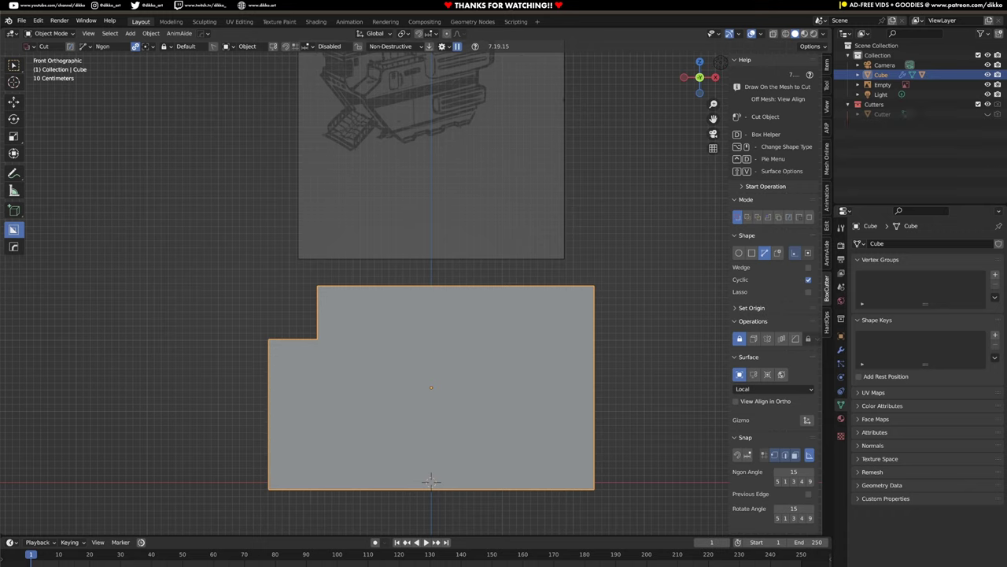
Try a diagonal Ngon cut below the notch, cancel it, and undo the upper-left notch
left_click(430, 481)
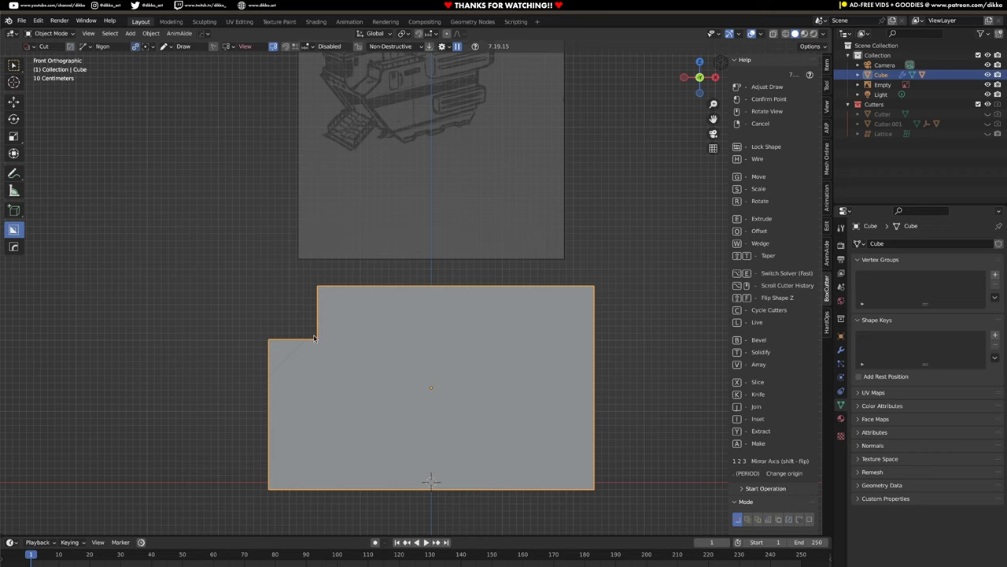
left_click(270, 374)
right_click(312, 368)
right_click(313, 368)
key("ctrl+z")
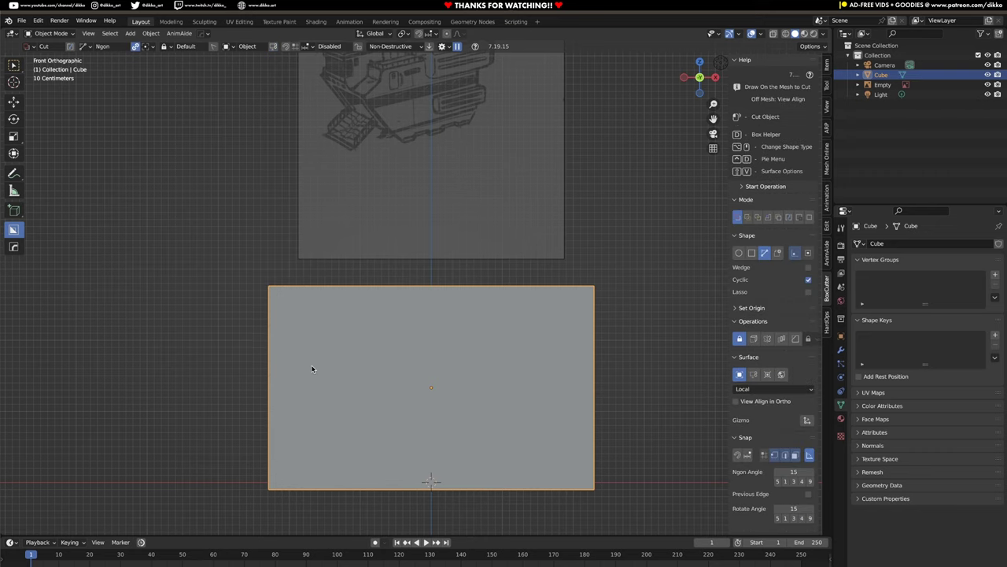
Chamfer the cube's upper-left corner with a 45-degree triangular Ngon cut
left_click(313, 369)
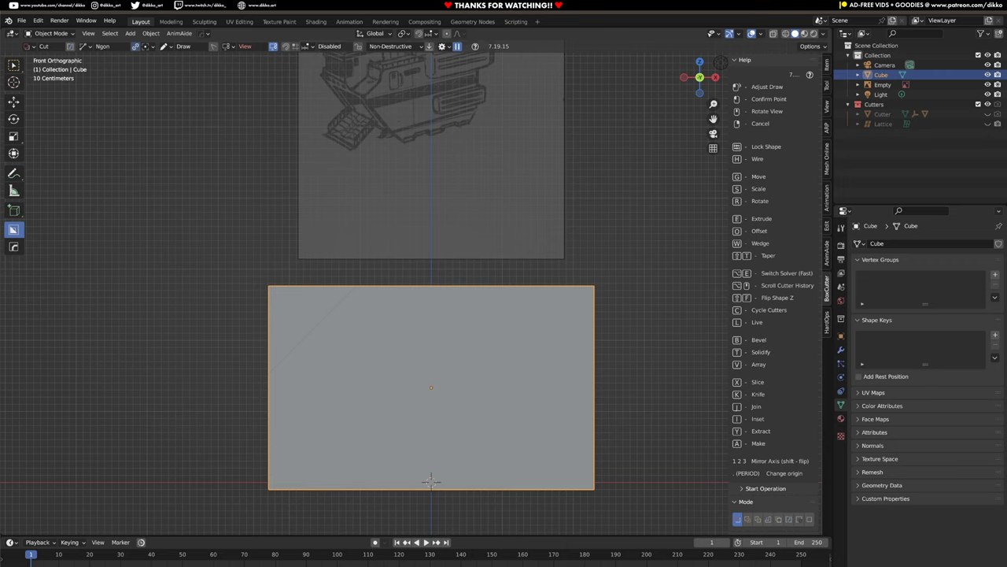
left_click(364, 275)
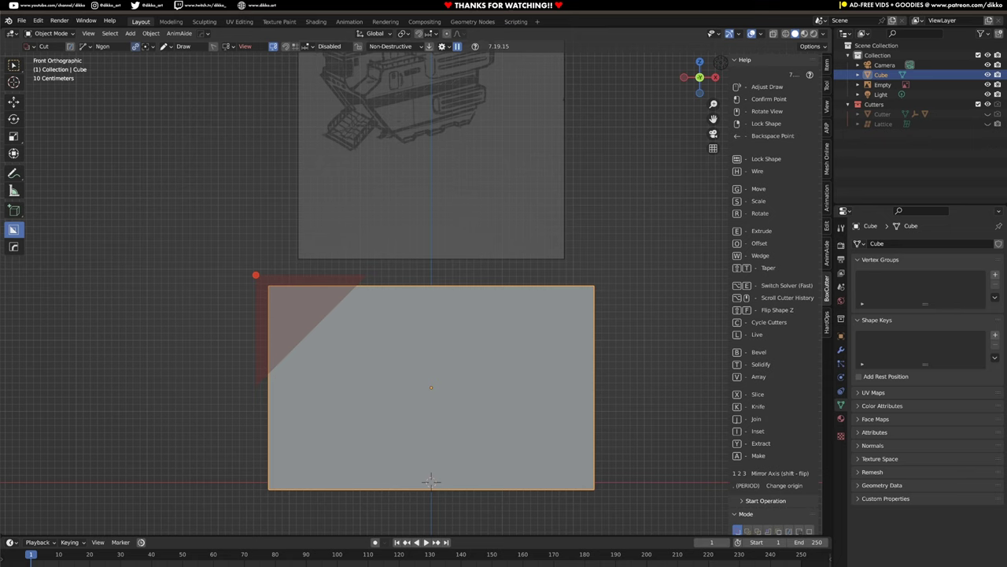
left_click(250, 275)
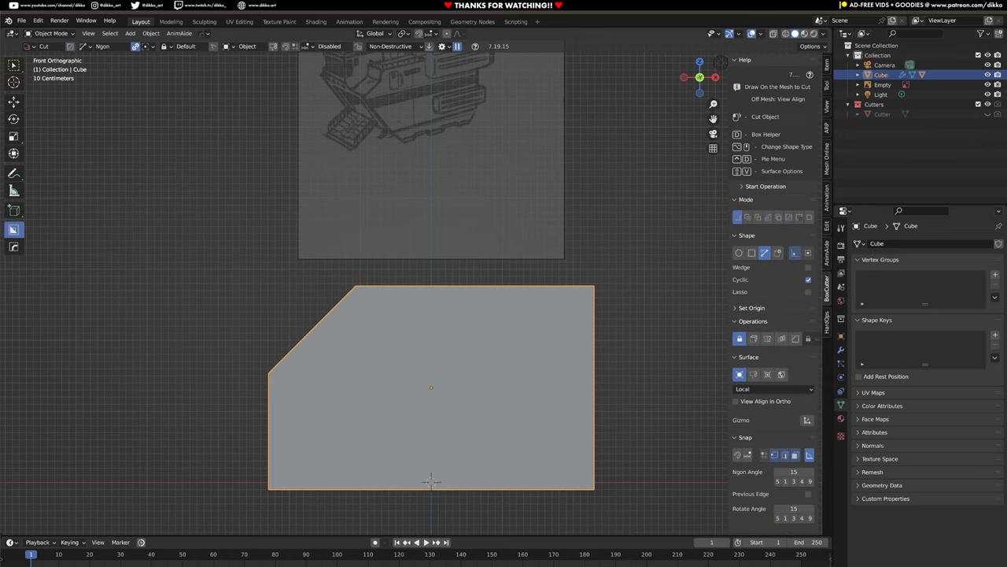
Try a box cut over the upper end of the diagonal edge, cancel it, and undo the diagonal cut
left_click(751, 252)
left_click_drag(310, 278, 382, 314)
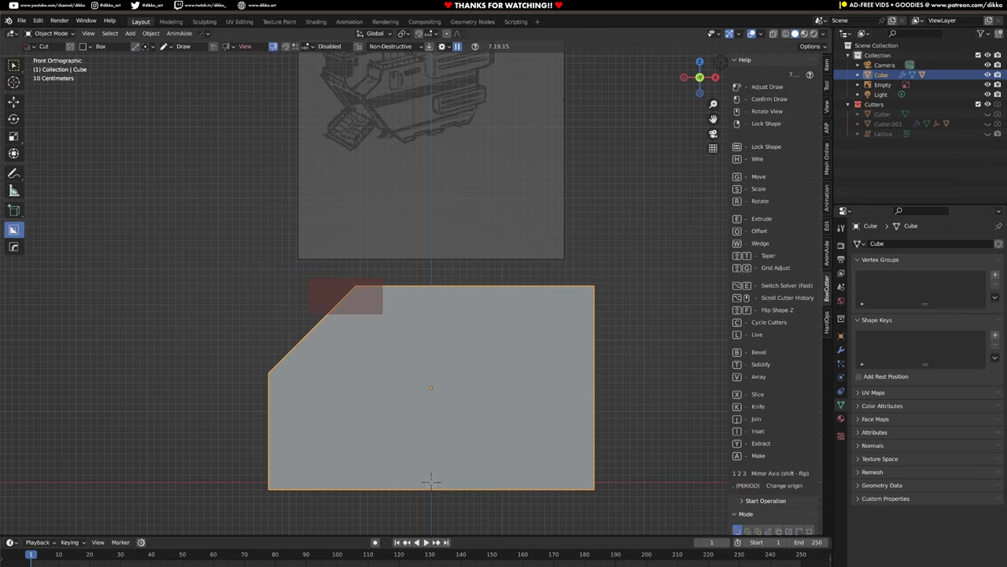
mouse_move(307, 314)
left_mouse_down()
mouse_move(364, 274)
mouse_move(327, 316)
left_mouse_up()
right_click(365, 275)
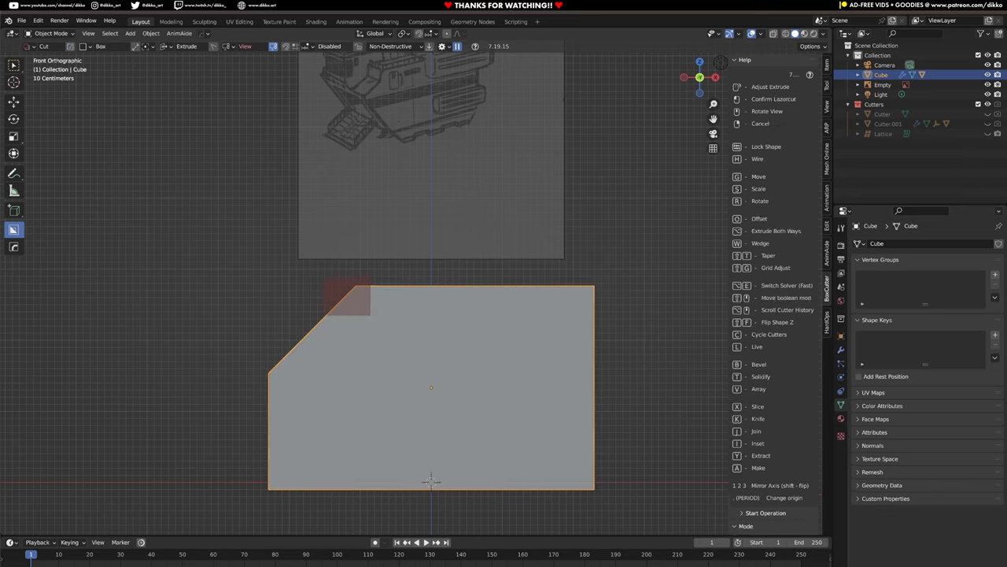
right_click(328, 316)
key("ctrl+z")
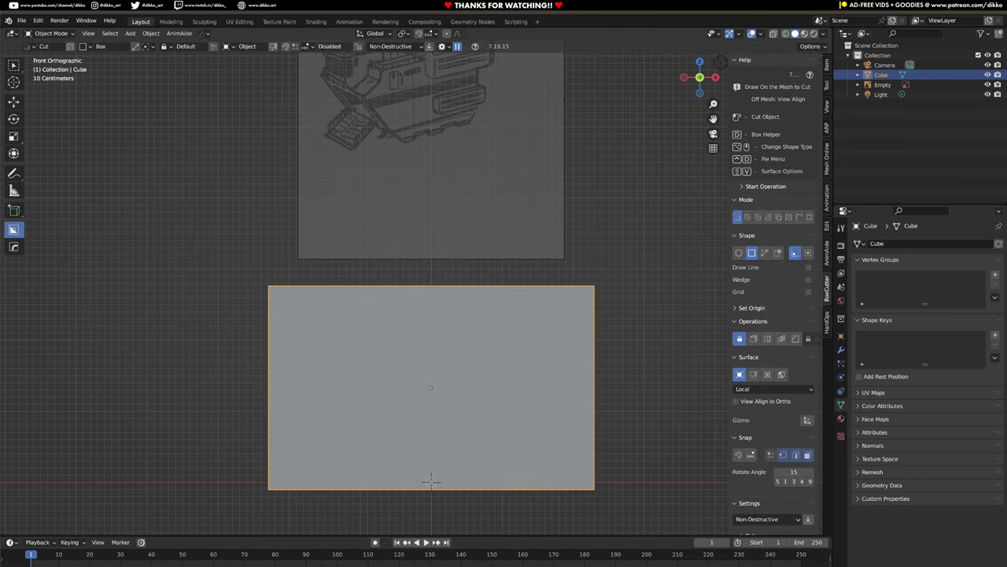
Box-cut a rectangular notch into the cube's upper-left corner and slice the corner below it diagonally with an Ngon cut
left_click_drag(260, 277, 316, 330)
left_click(764, 253)
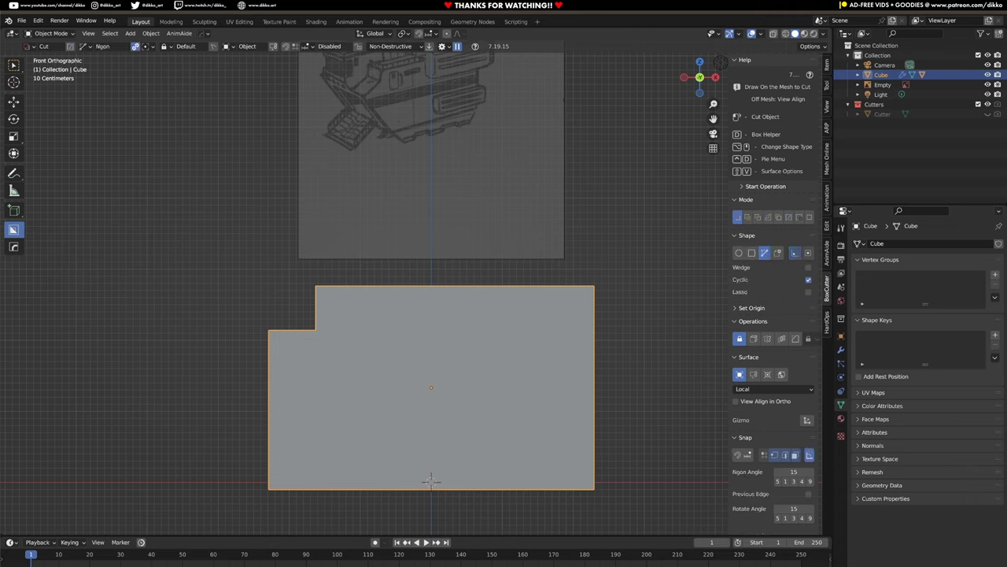
left_click(431, 481)
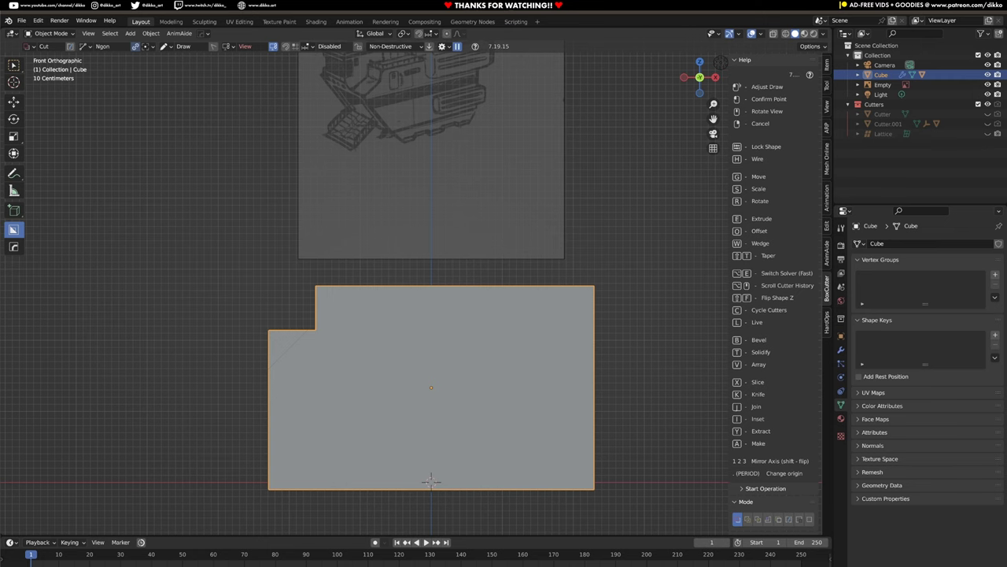
left_click(315, 322)
left_click(261, 377)
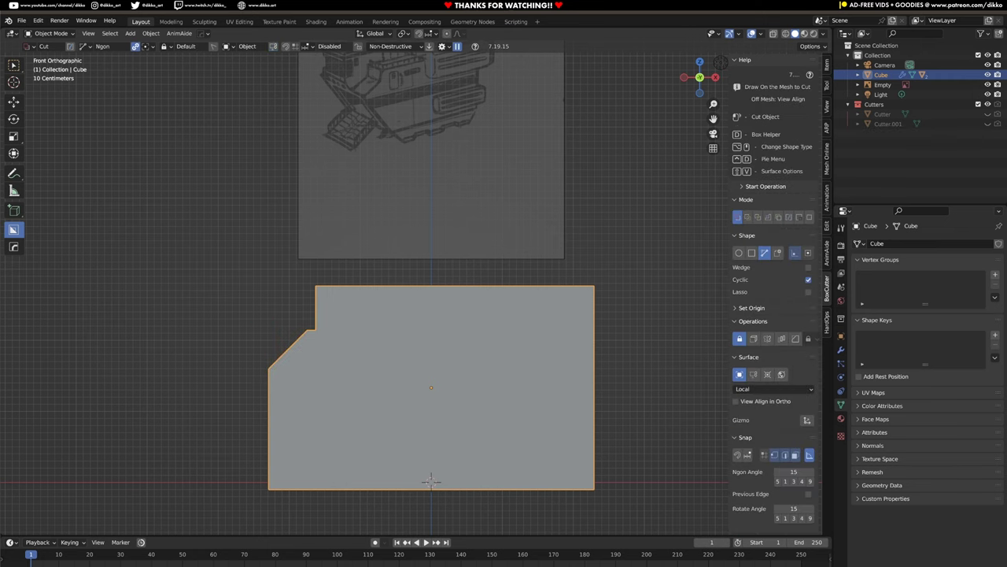
Expand the cube's Boolean.001 modifier, unhide its object Cutter.001, and open that cutter's mesh in Edit Mode
scroll(261, 377, "up", 3)
left_click(842, 349)
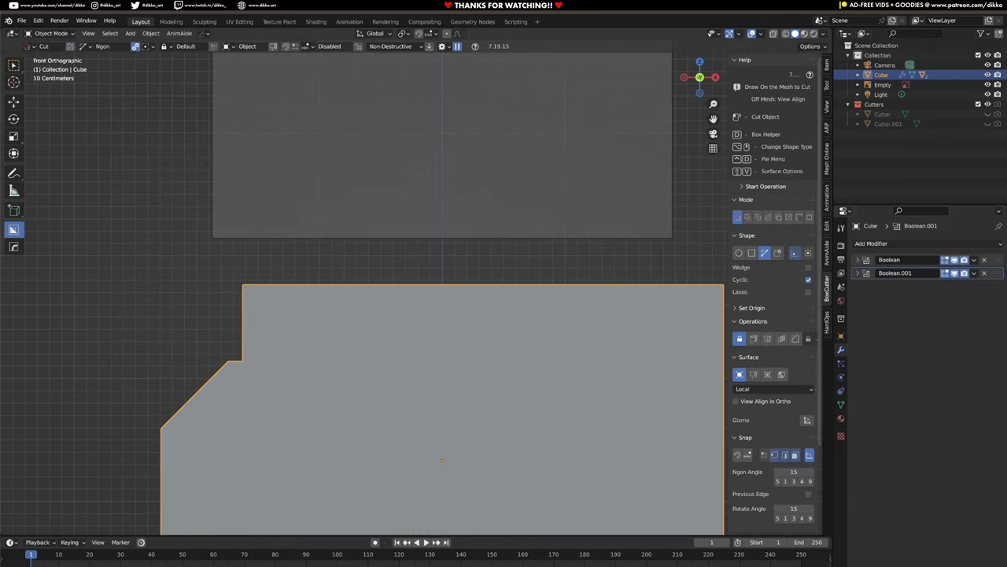
left_click(858, 273)
left_click(889, 124)
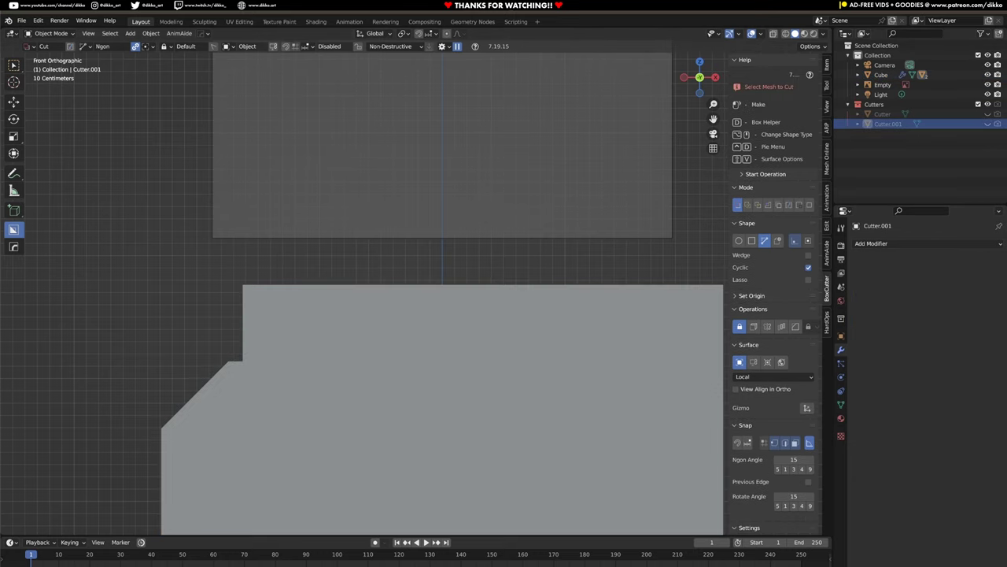
left_click(988, 125)
left_click(889, 124)
key("Tab")
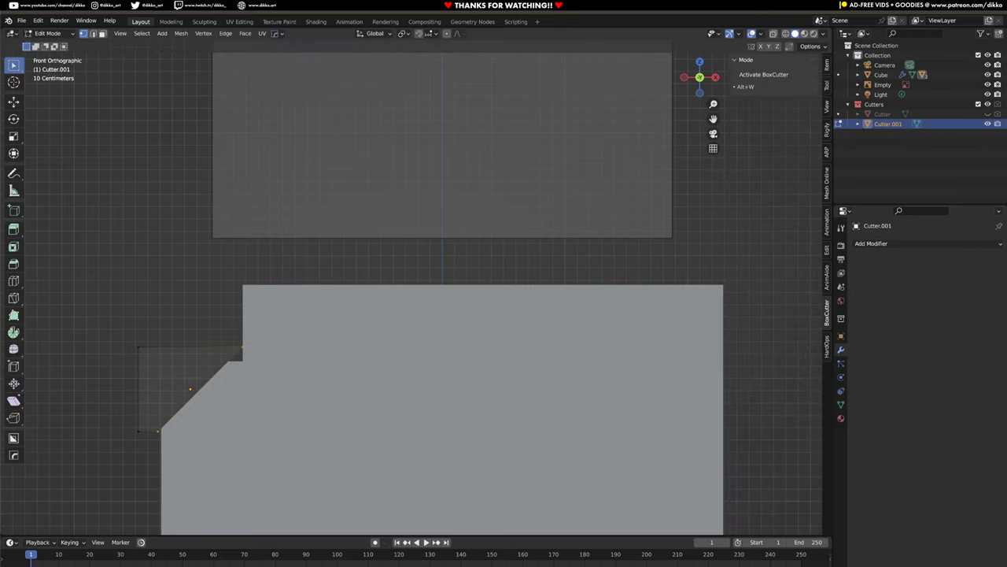
Try moving the whole cutter mesh along the Y and Z axes, and undo the moves
scroll(338, 317, "up", 3)
middle_click_drag(97, 461, 273, 358, "shift")
scroll(273, 358, "up", 3)
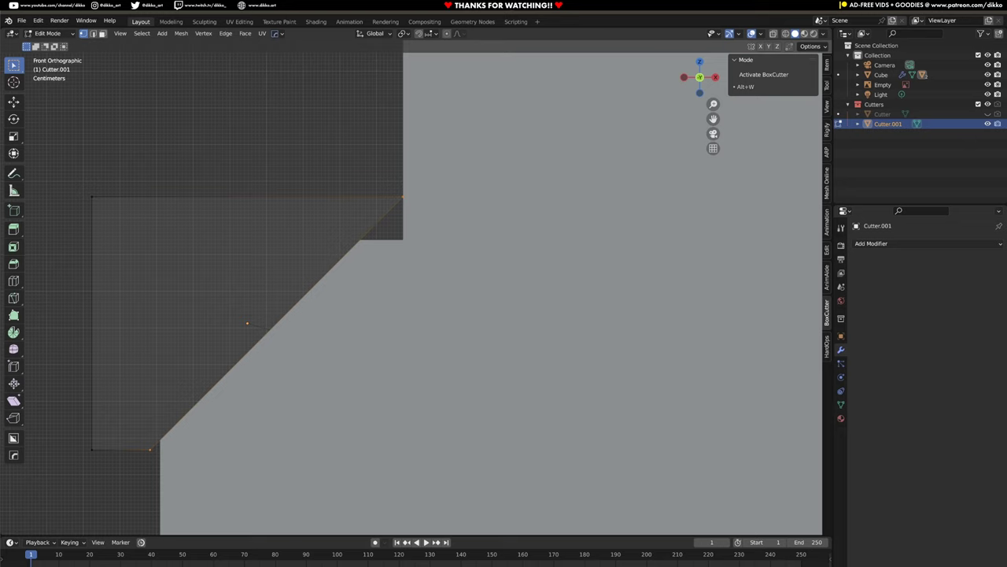
left_click_drag(62, 158, 417, 473)
key("g")
key("y")
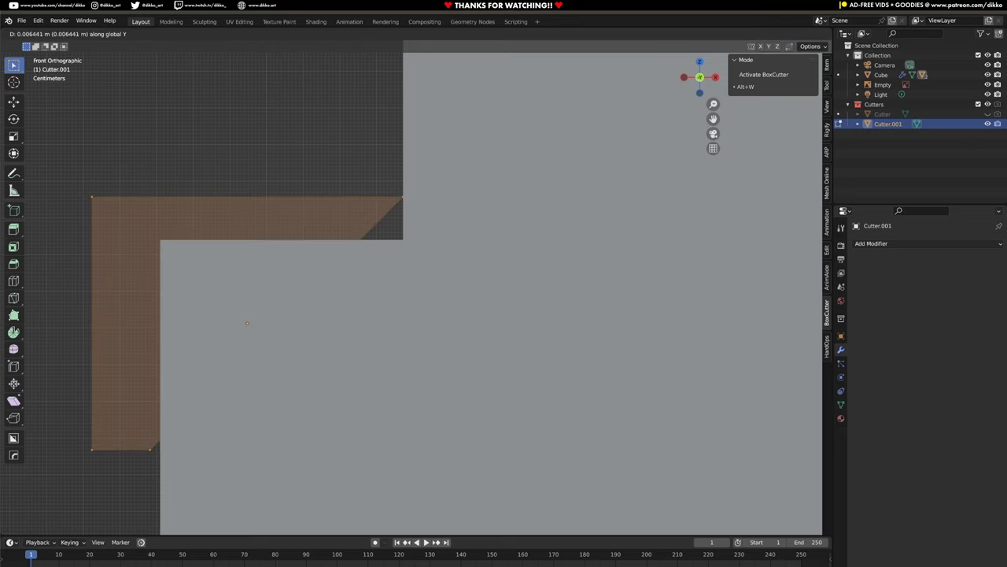
key("g")
left_click(421, 421)
key("ctrl+z")
key("g")
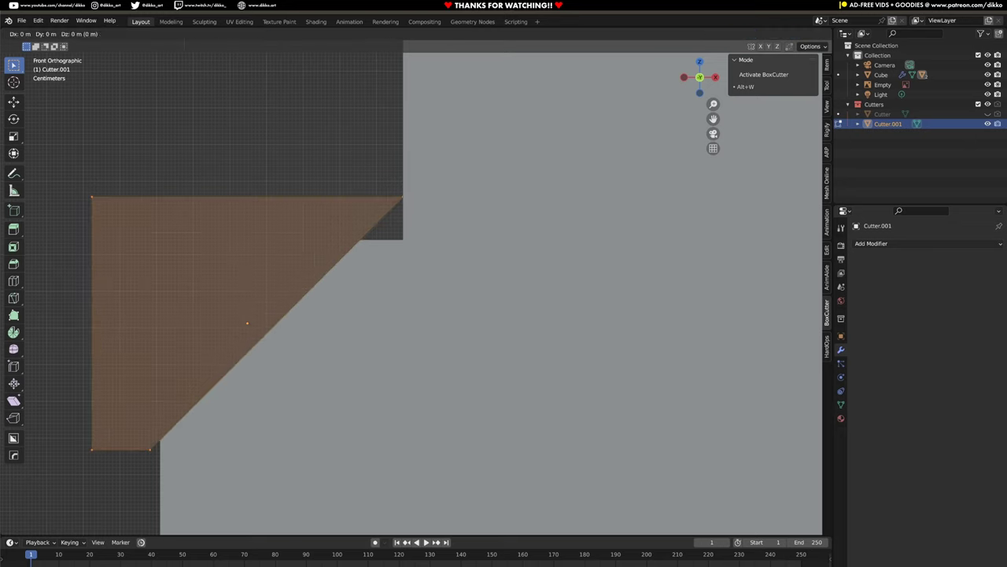
key("z")
left_click(421, 463)
key("ctrl+z")
key("ctrl+z")
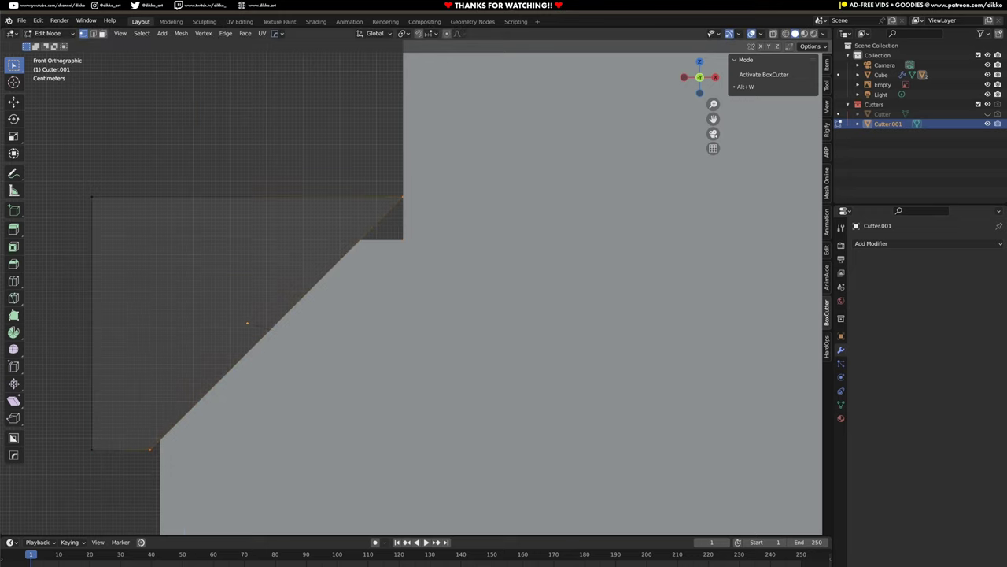
Lower the whole cutter mesh about 0.11 m along Z so its diagonal meets the notch's inner corner, and leave Edit Mode
key("a")
key("g")
key("z")
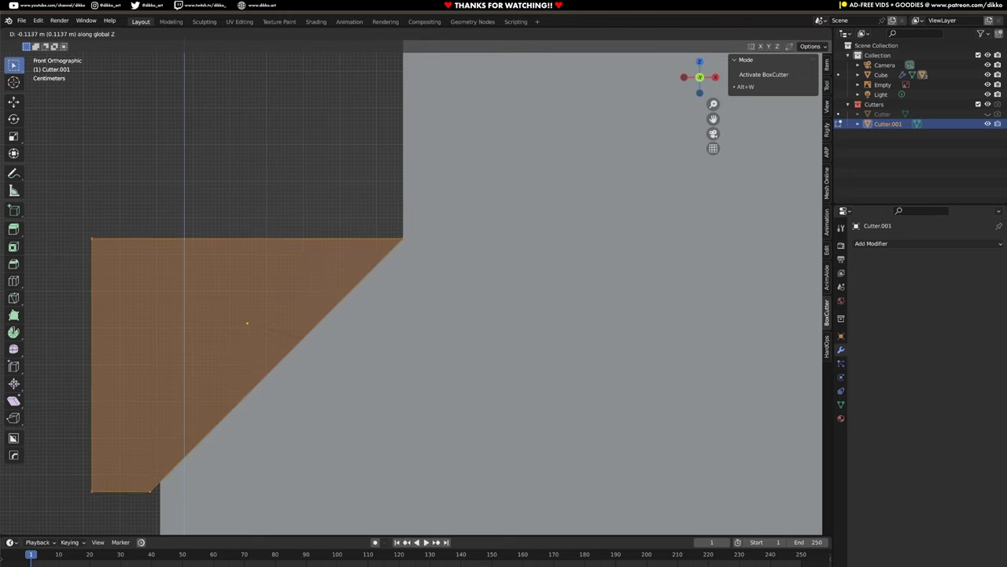
left_click(424, 498)
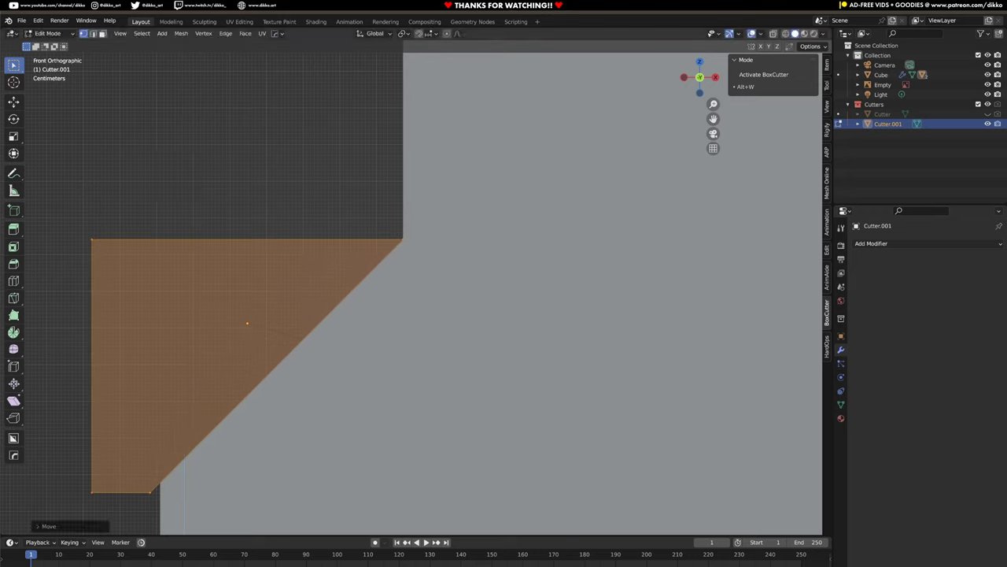
key("Tab")
key("alt+a")
scroll(416, 287, "up", 6)
scroll(416, 286, "down", 9)
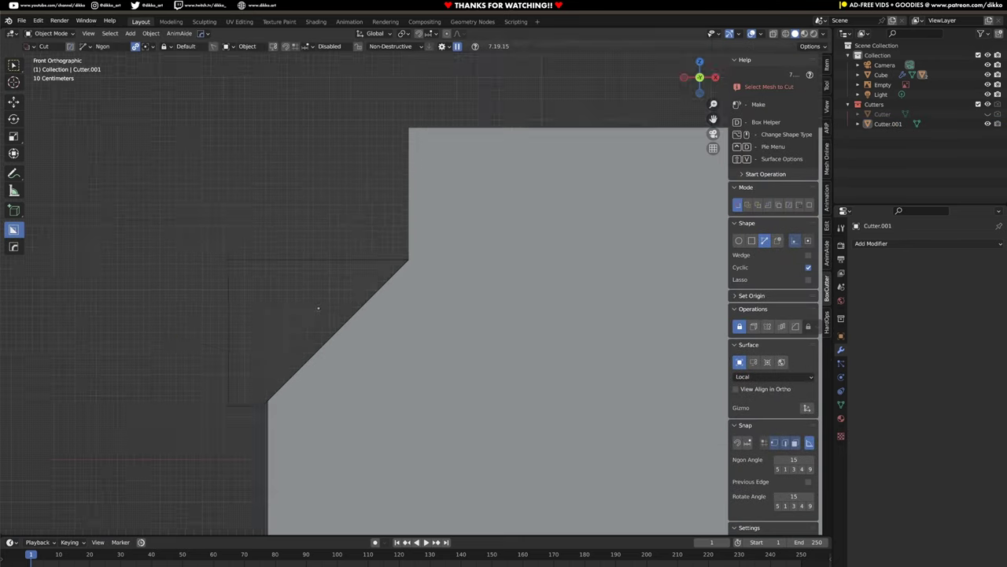
scroll(277, 239, "down", 5)
Select the cube and try slicing its lower-left corner diagonally with a triangular Ngon cut
left_click(440, 314)
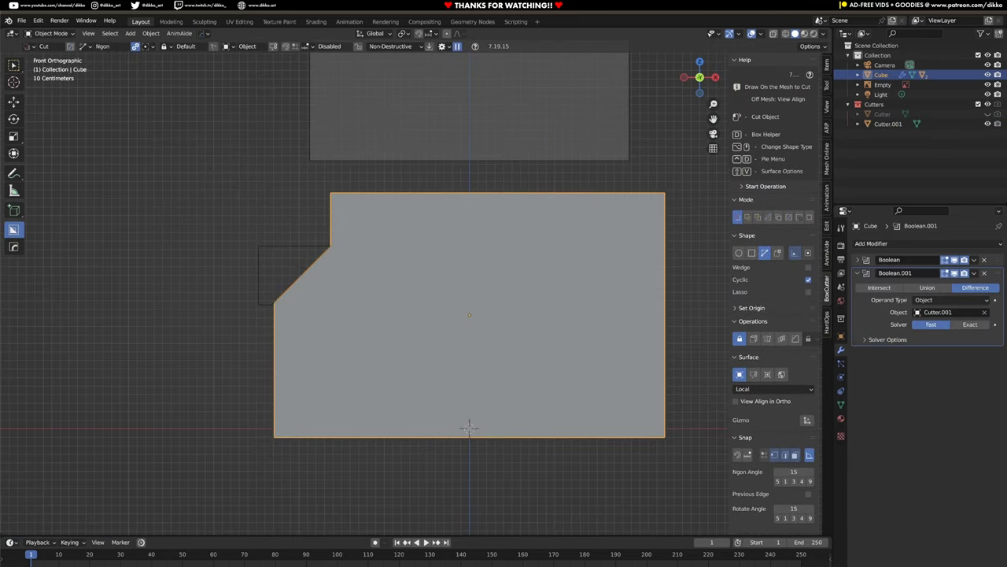
scroll(416, 287, "down", 1)
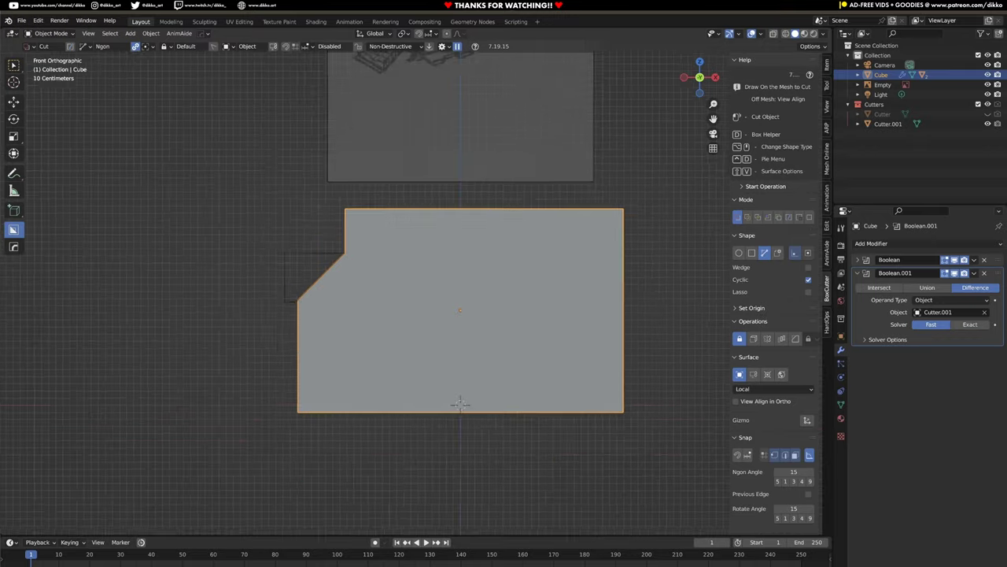
middle_click_drag(441, 315, 430, 406, "shift")
left_click(448, 495)
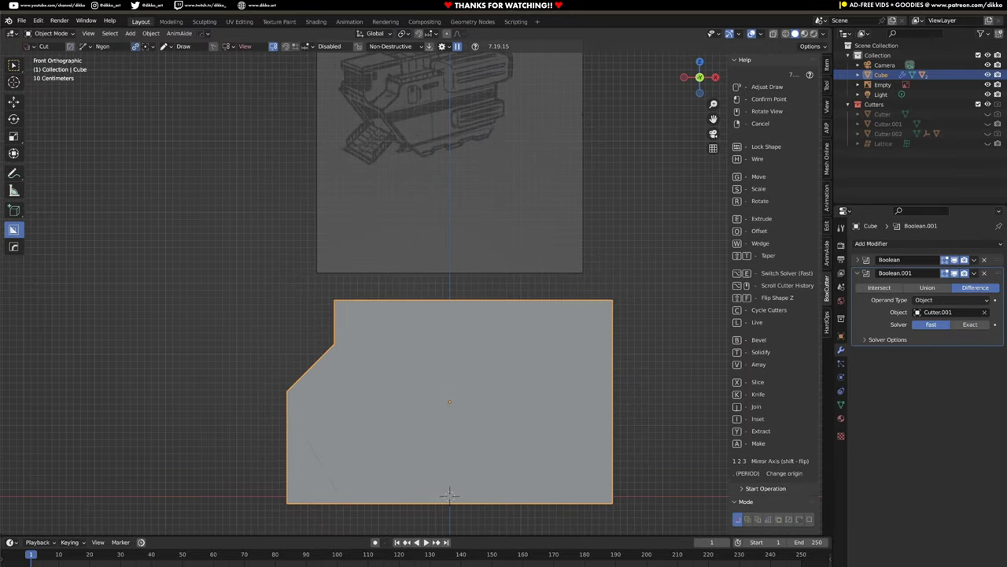
left_click(351, 512)
key("Escape")
left_click(274, 352)
left_click(366, 514)
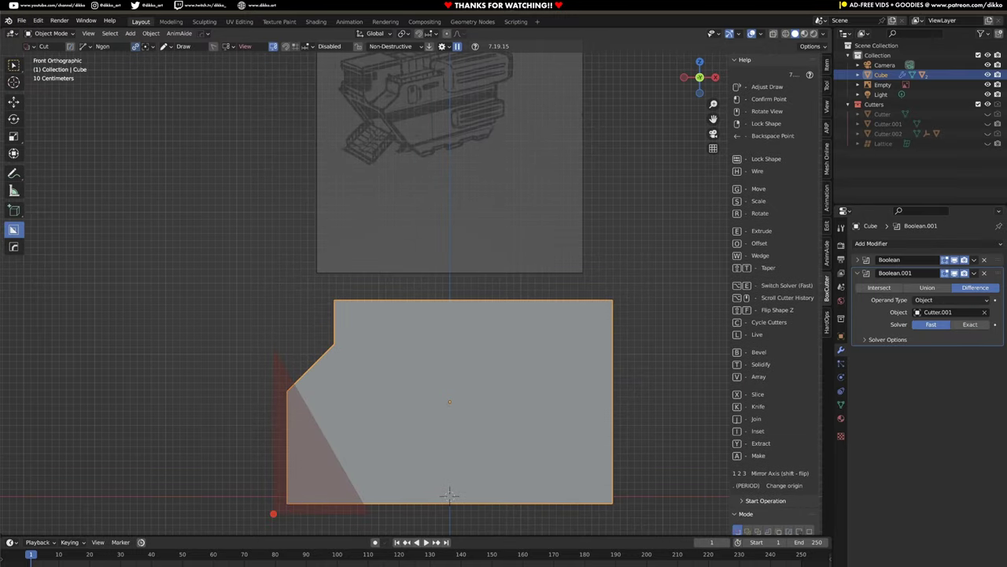
key("space")
Try a second triangular Ngon cut across the cube's lower-left corner, from just under the upper slope to the bottom edge
left_click(277, 365)
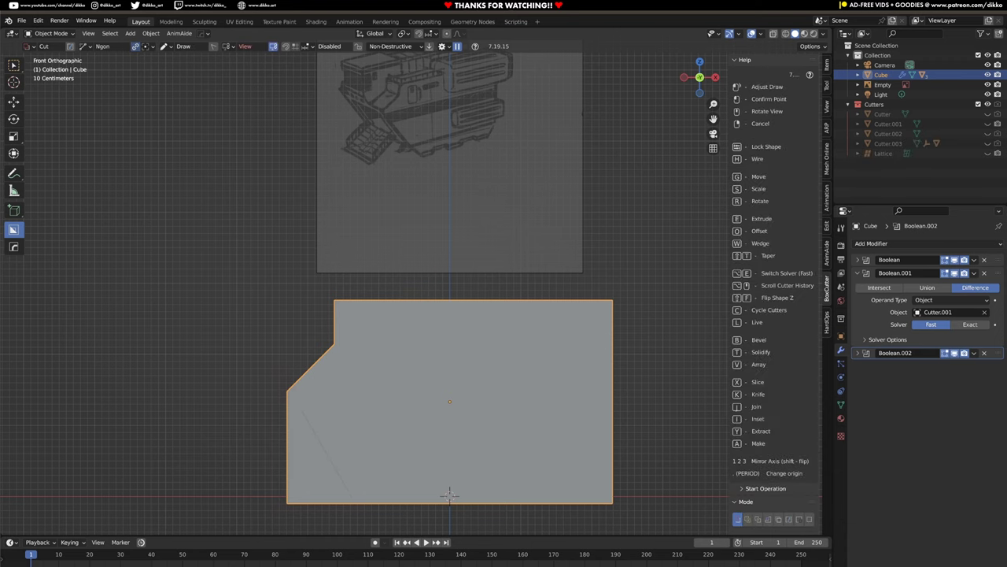
left_click(366, 521)
key("space")
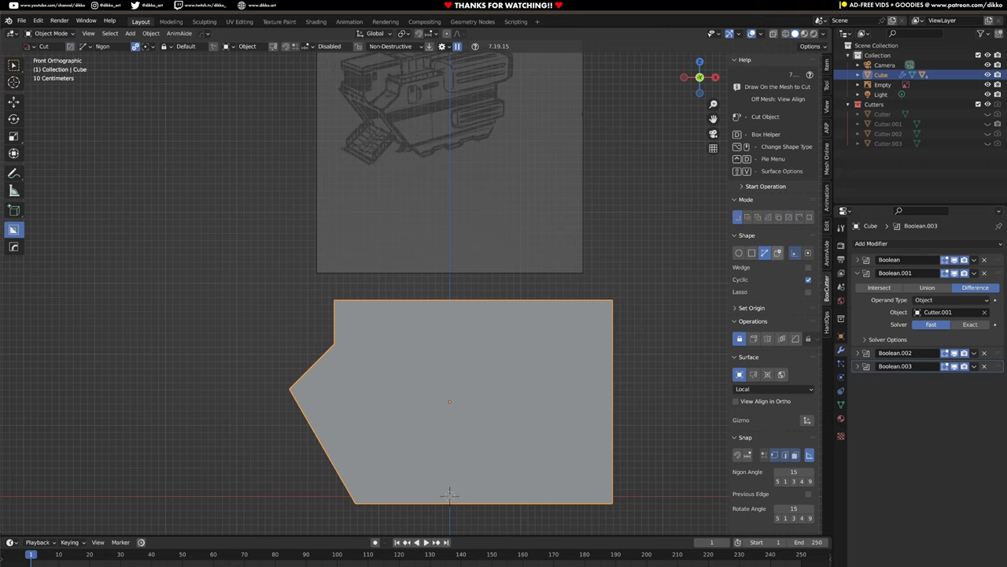
Set the Ngon snap angle to 5 degrees and undo the last lower-left corner cut
key("shift+v")
left_click(793, 472)
left_click(779, 480)
left_click(779, 481)
key("ctrl+z")
key("ctrl+z")
key("ctrl+shift+z")
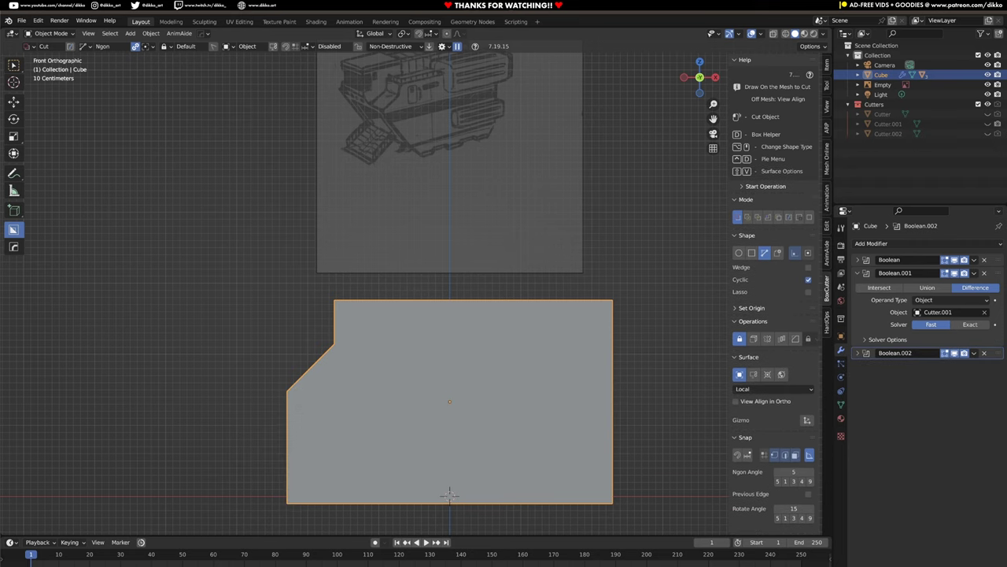
Cut off the cube's lower-left corner with a shallower Ngon diagonal that meets the lower end of the upper slope
left_click(394, 515)
left_click(278, 513)
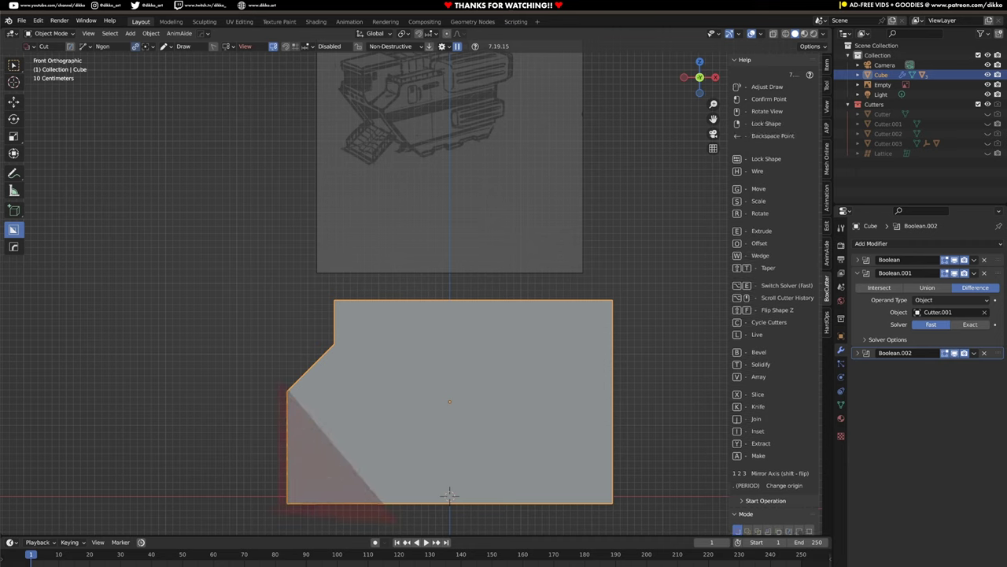
left_click(273, 370)
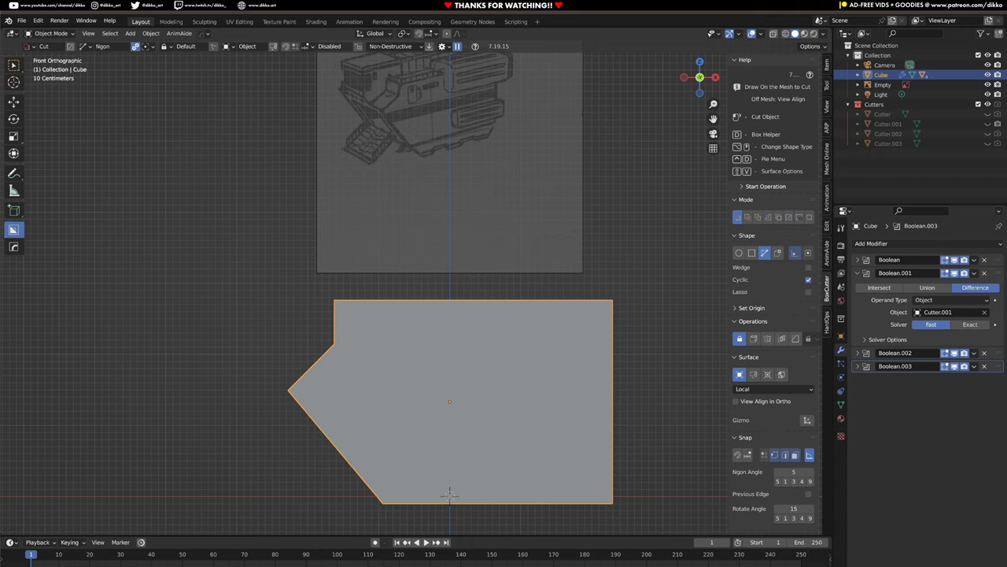
Lengthen the cube by moving its right-end vertices about 1 m along X in Edit Mode, and return to solid shading in Object Mode
key("Tab")
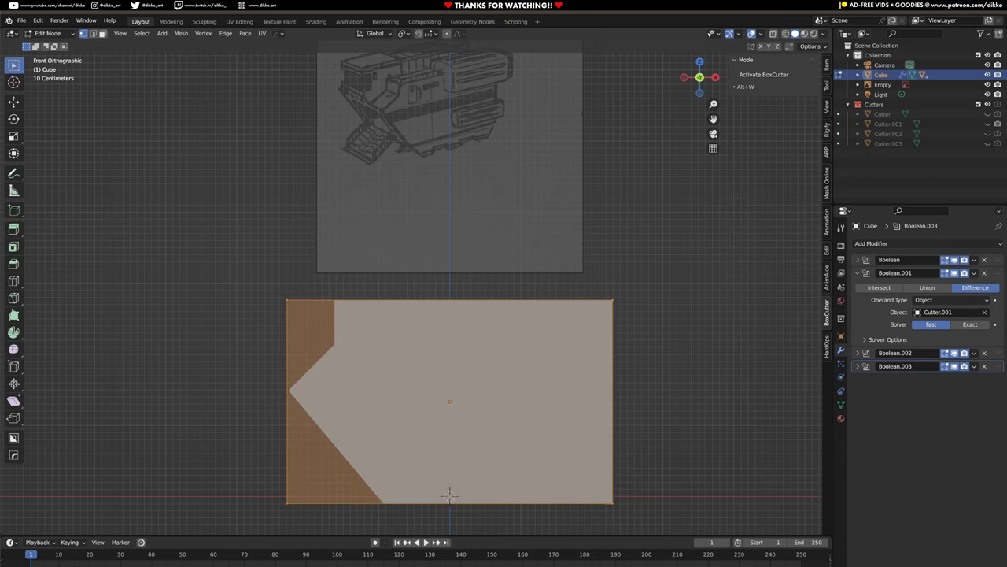
left_click_drag(650, 277, 608, 508)
key("z")
left_click(532, 507)
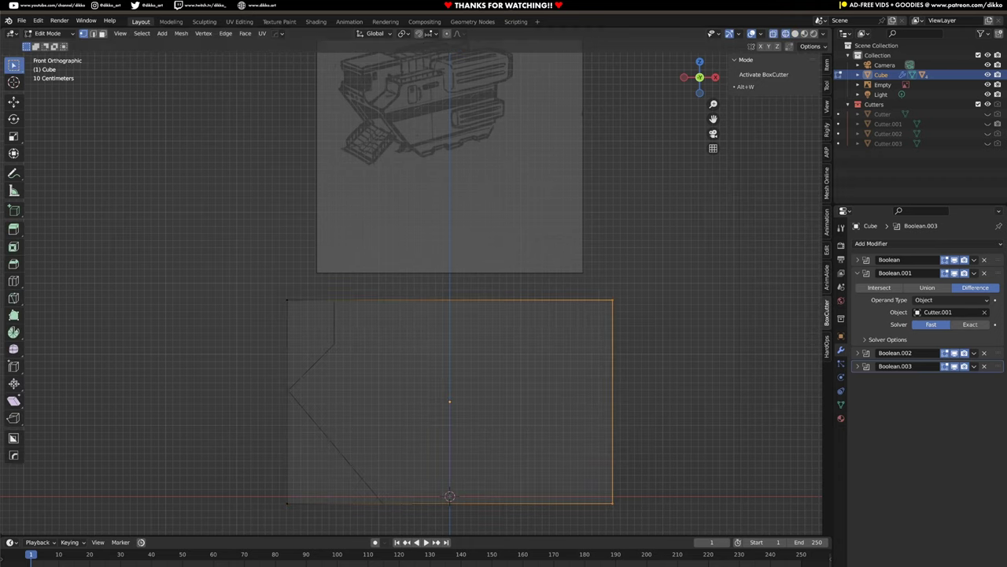
key("g")
key("x")
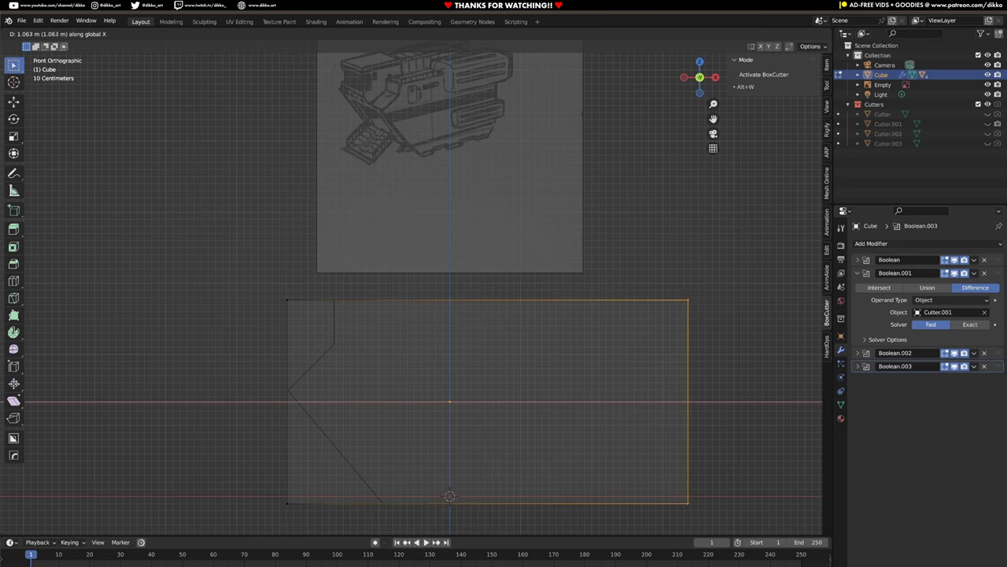
left_click(686, 497)
key("Tab")
key("z")
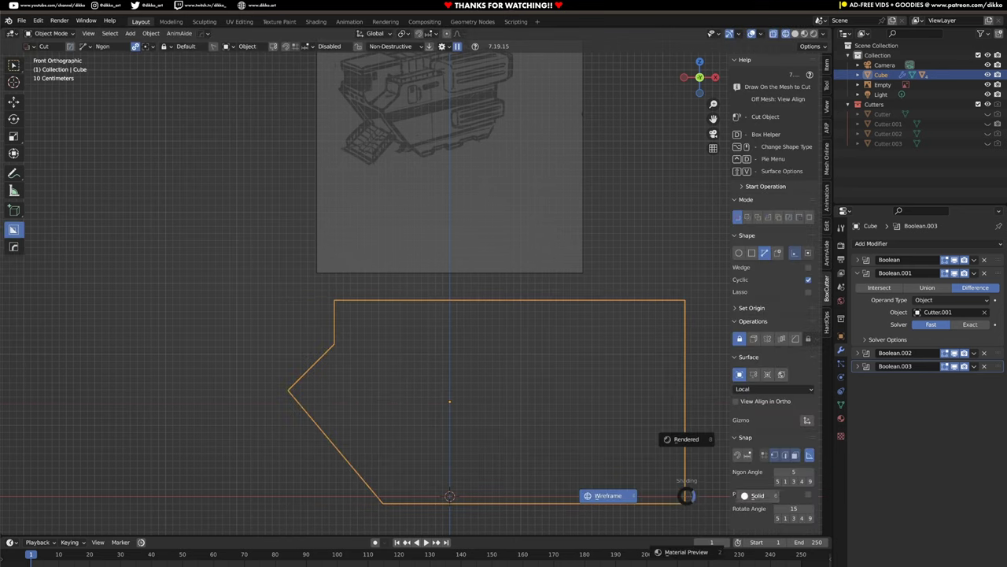
left_click(725, 495)
Cut a small diagonal off the cube's lower-right corner with a triangular Ngon cut
scroll(708, 495, "down", 1)
middle_click_drag(708, 495, 684, 528, "shift")
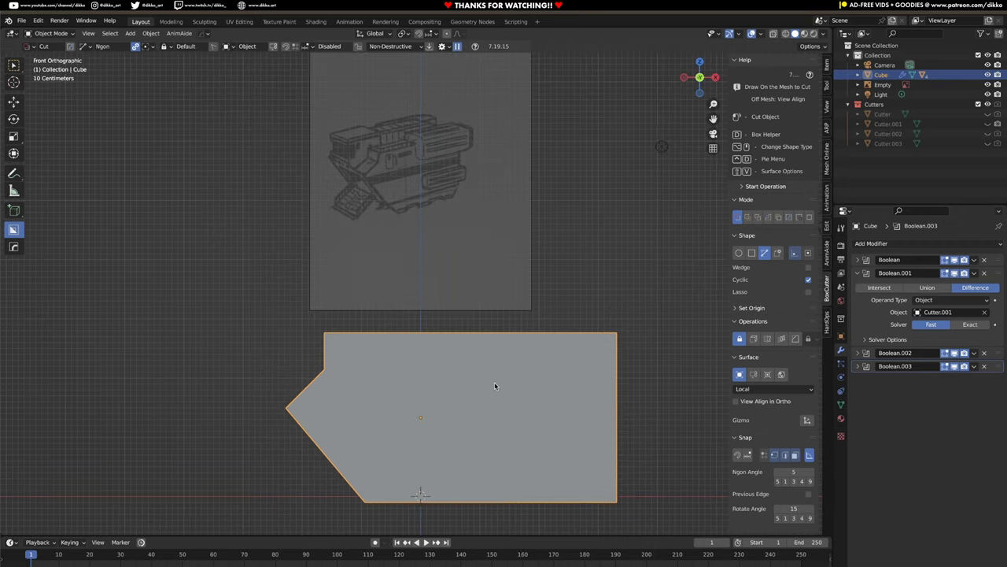
scroll(420, 493, "up", 1)
middle_click_drag(421, 529, 378, 510, "shift")
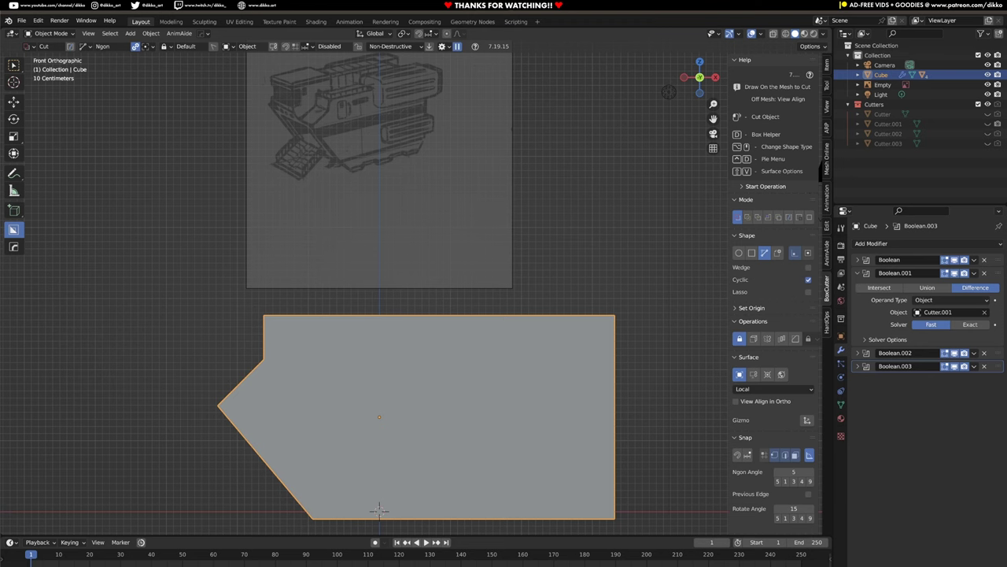
middle_click_drag(378, 510, 368, 410, "shift")
left_click(370, 413)
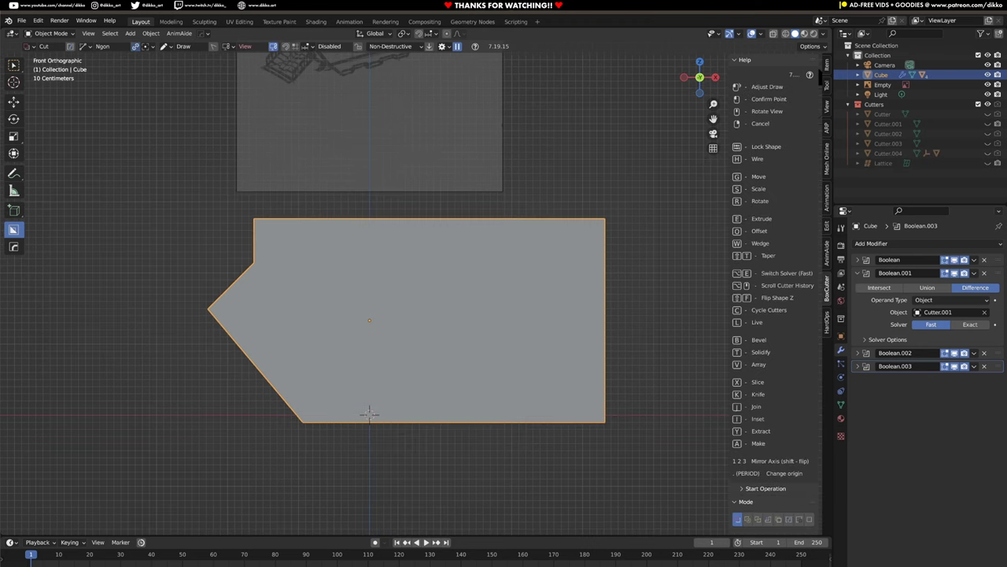
left_click(607, 384)
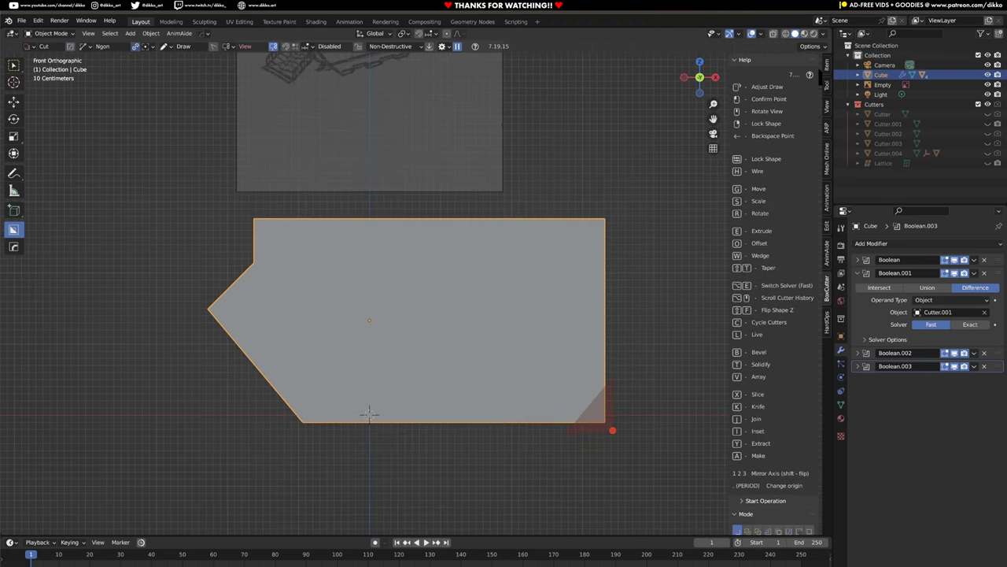
left_click(612, 431)
key("space")
middle_click_drag(369, 413, 406, 355, "shift")
key("KP_3")
scroll(339, 436, "up", 3)
key("q")
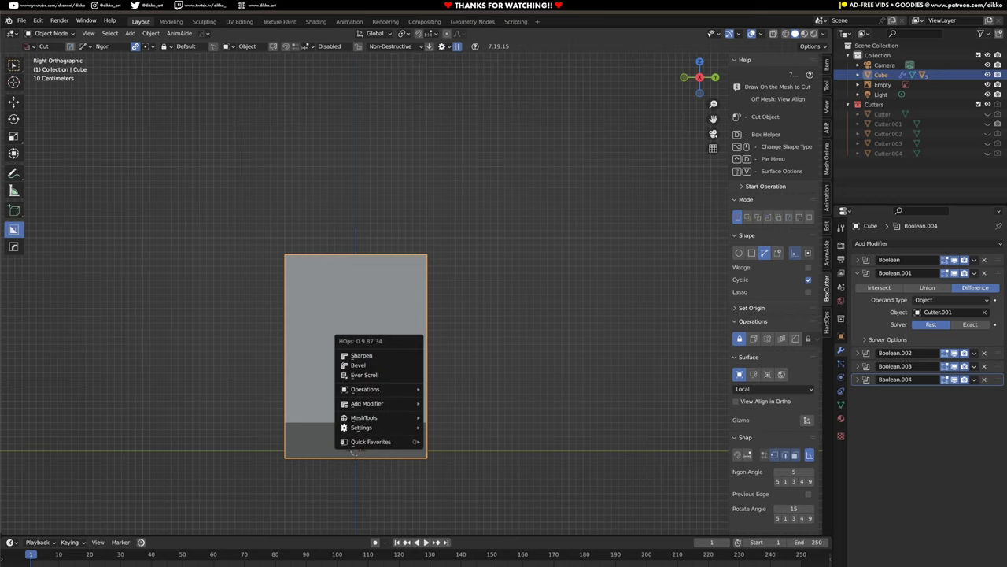
mouse_move(382, 403)
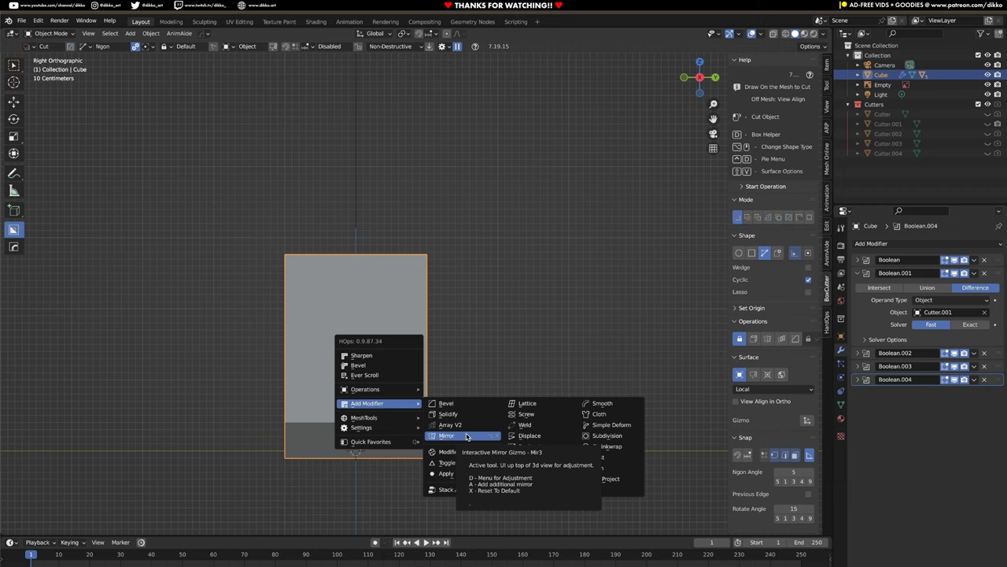
Open the cube's mesh in Edit Mode and delete only the face on its negative-Y side
key("Tab")
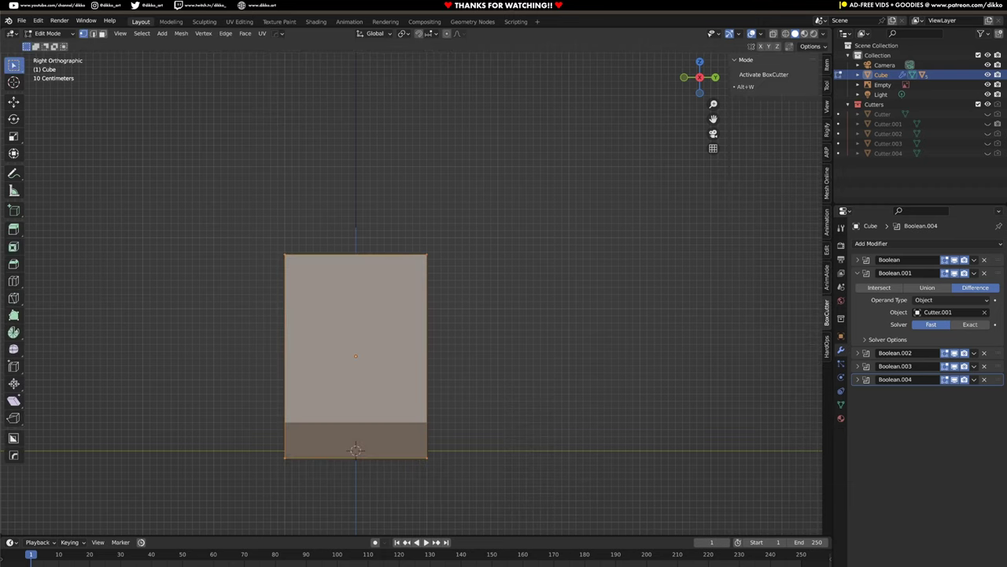
middle_click_drag(220, 370, 264, 369)
key("3")
left_click(264, 371)
key("x")
left_click(260, 371)
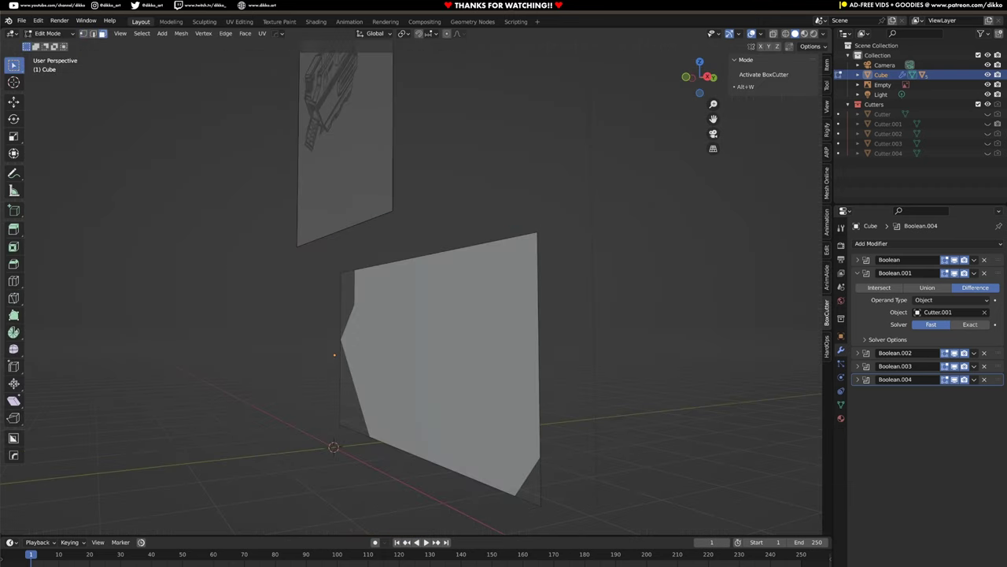
key("ctrl+z")
key("x")
left_click(336, 395)
key("a")
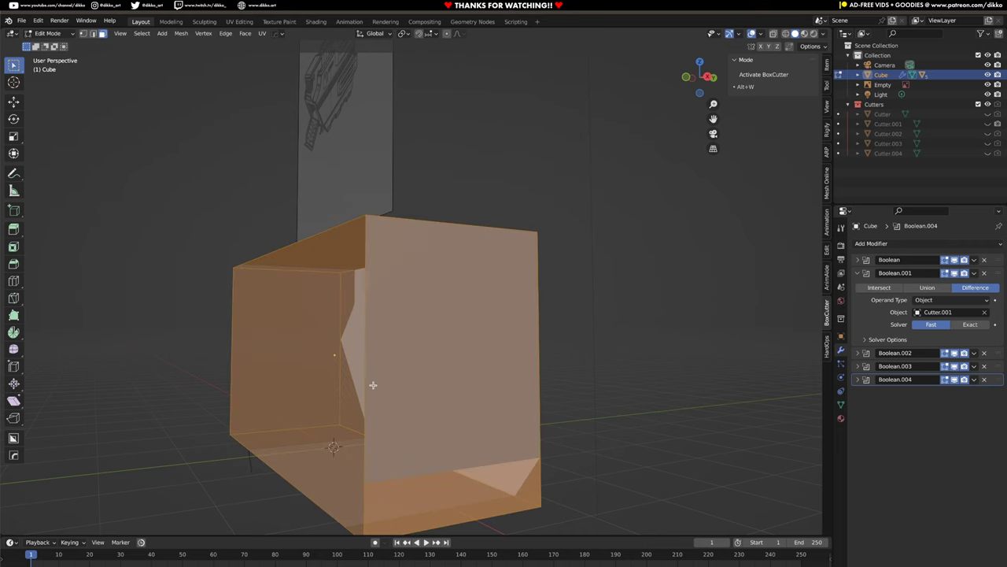
Select the edge loop around the open side and move it about 1.01 m along Y to the centre line
key("2")
left_click(282, 247, "alt")
key("KP_1")
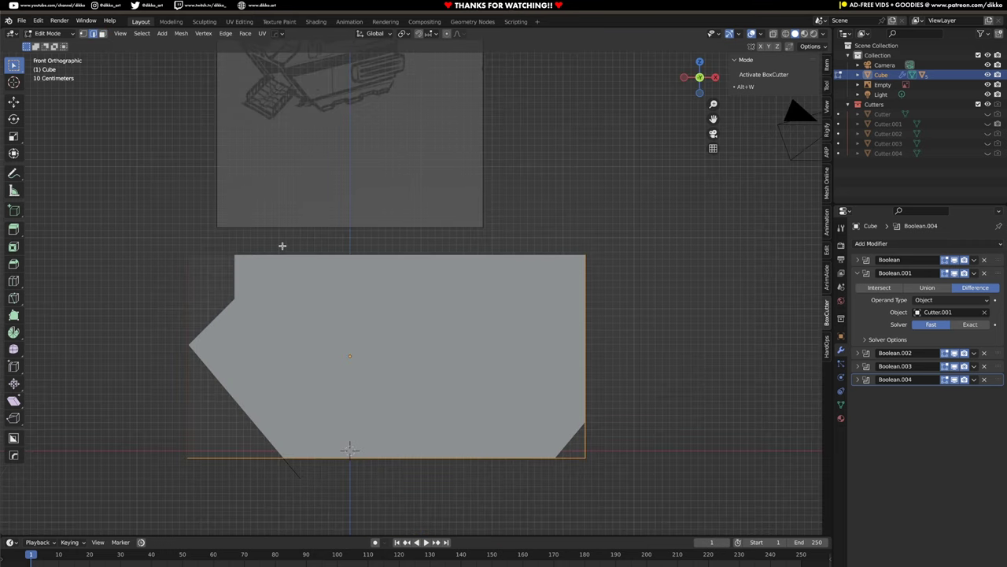
key("KP_3")
key("g")
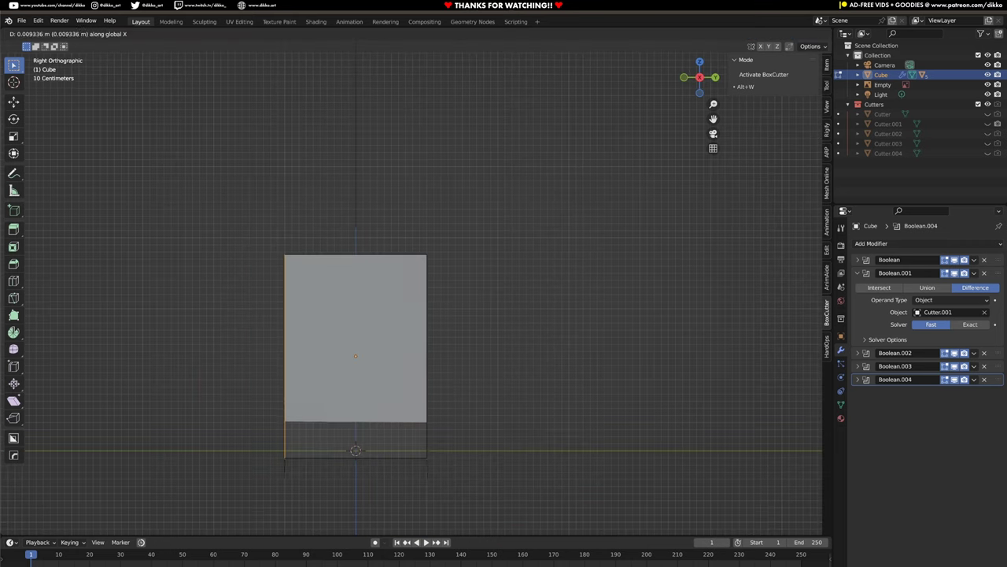
key("y")
key("x")
key("Escape")
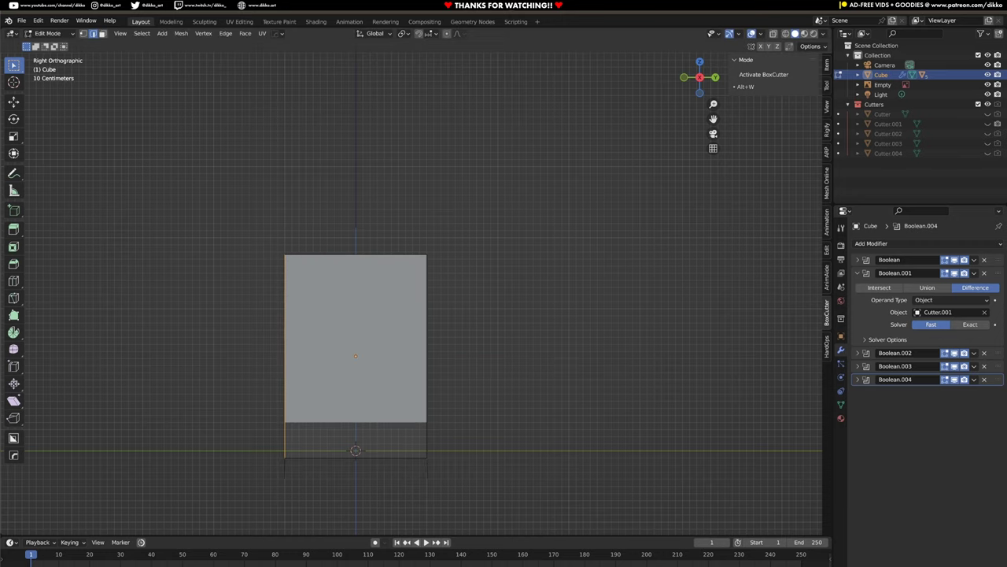
key("g")
key("y")
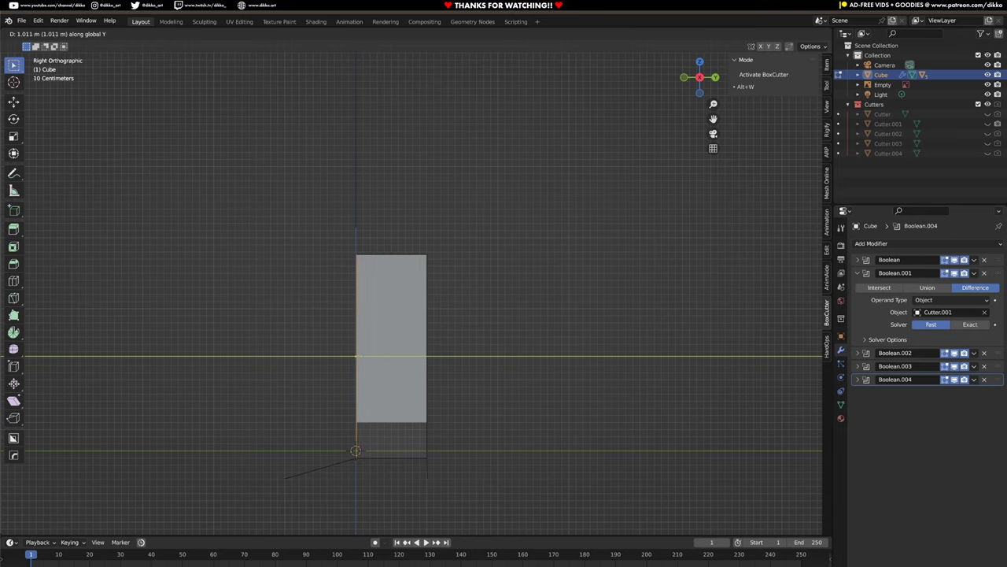
key("Return")
Turn on increment snapping and move the open side's edge loop along Y to align with the centre line
left_click(418, 34)
left_click(432, 34)
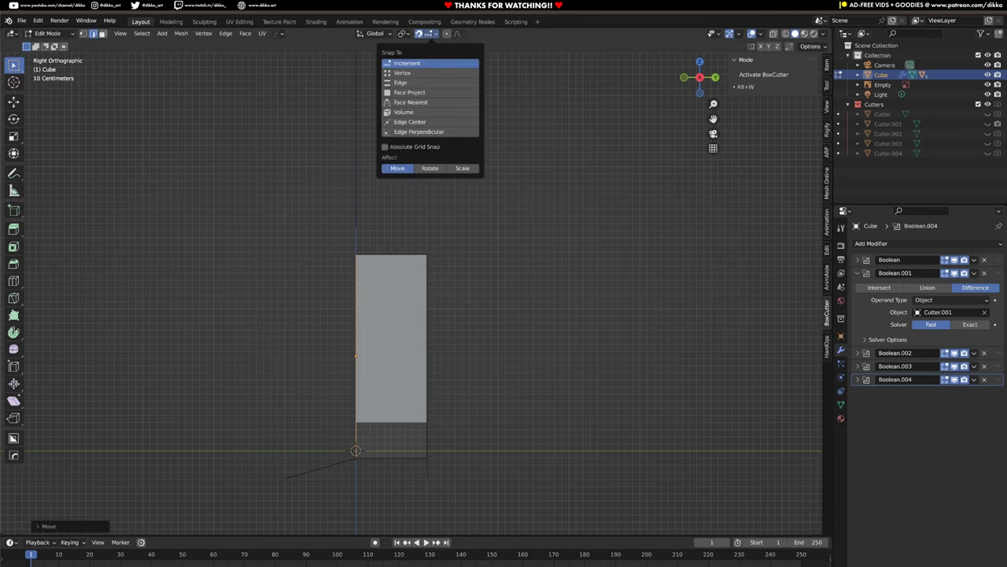
key("g")
key("y")
left_click(459, 318)
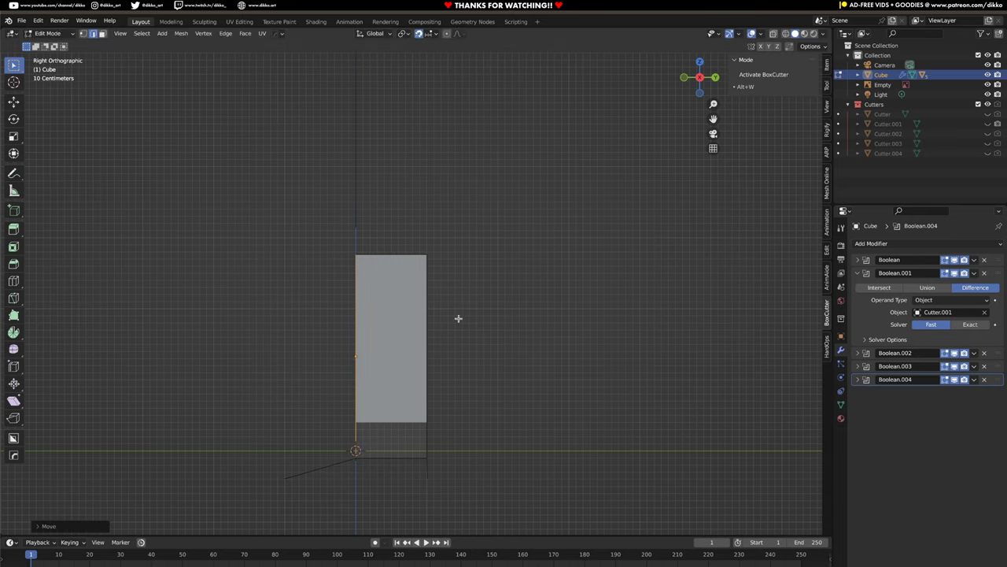
Inspect the halved cube in Object Mode and undo the moves of its open edge loop
key("Tab")
middle_click_drag(425, 307, 474, 280)
scroll(496, 335, "down", 3)
middle_click_drag(512, 101, 403, 104)
key("ctrl+z")
key("ctrl+z")
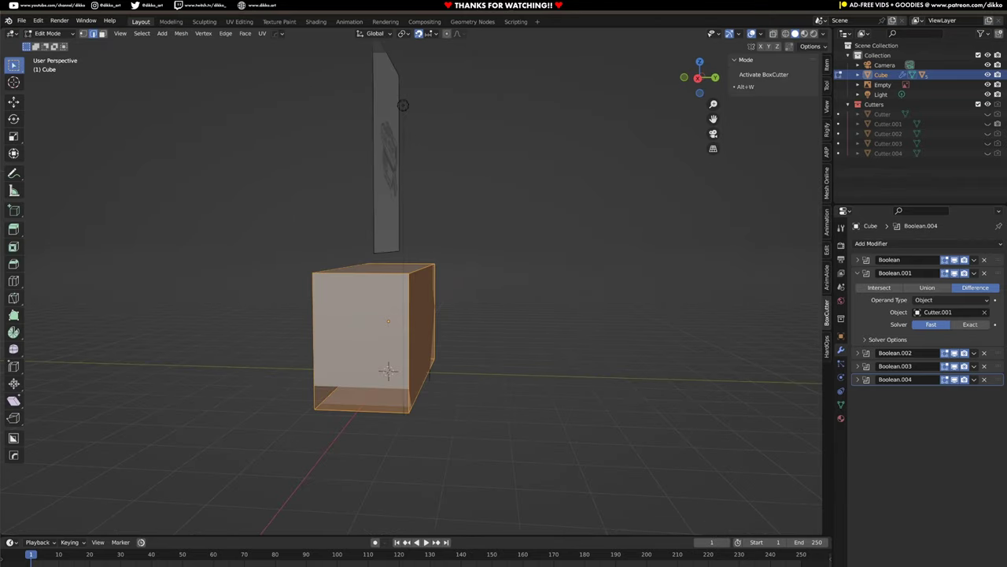
Select the cube's entire mesh in face mode and return to Object Mode
mouse_move(339, 335)
middle_mouse_down()
mouse_move(417, 311)
mouse_move(374, 311)
mouse_move(425, 324)
mouse_move(327, 351)
middle_mouse_up()
key("3")
left_click(343, 327)
key("a")
key("Tab")
key("q")
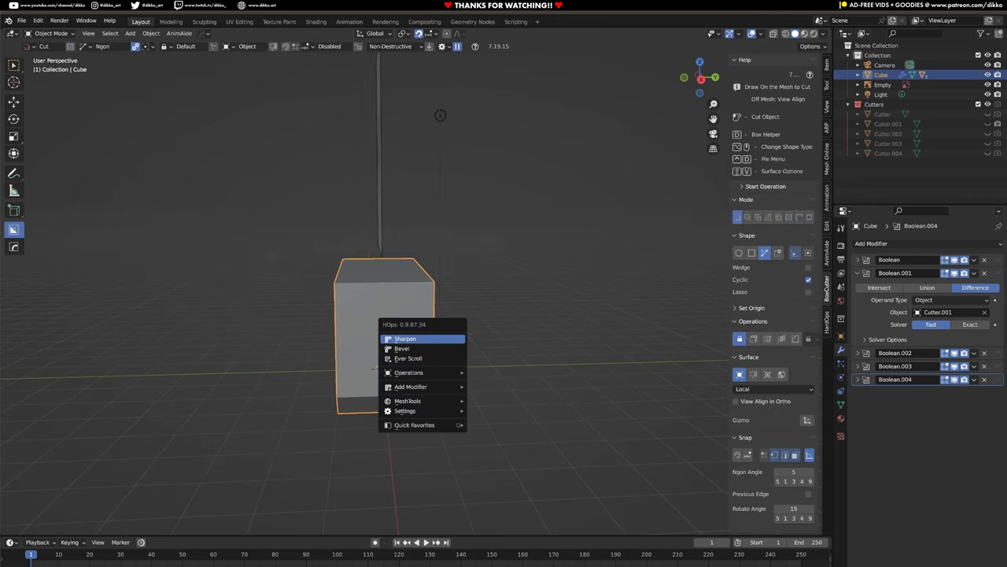
mouse_move(417, 400)
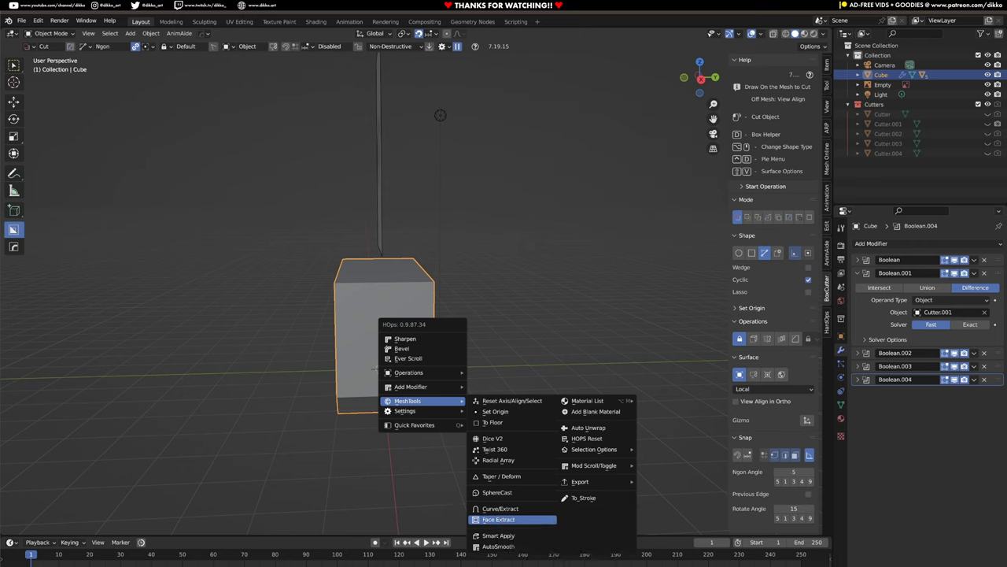
mouse_move(621, 453)
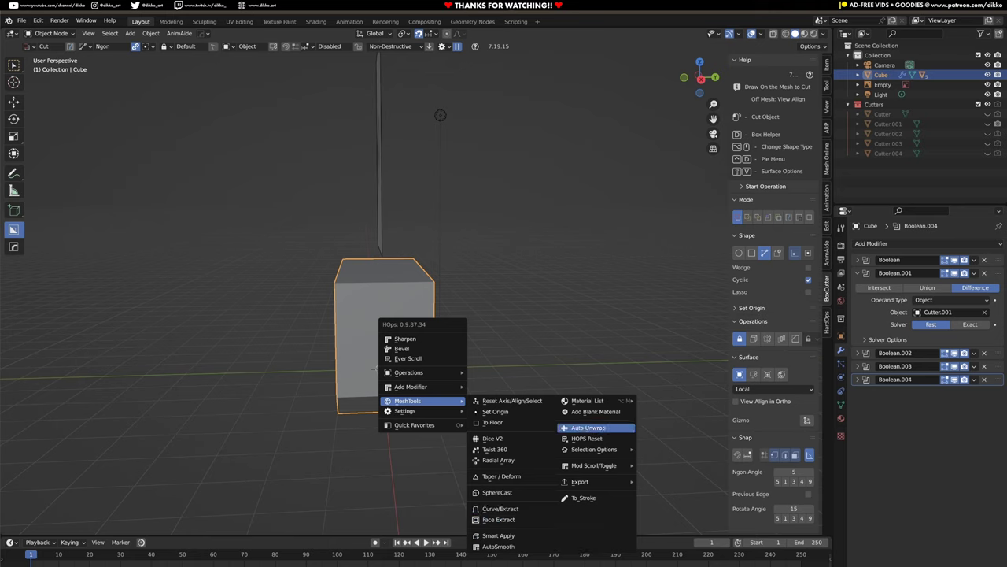
left_click(548, 416)
key("q")
mouse_move(277, 405)
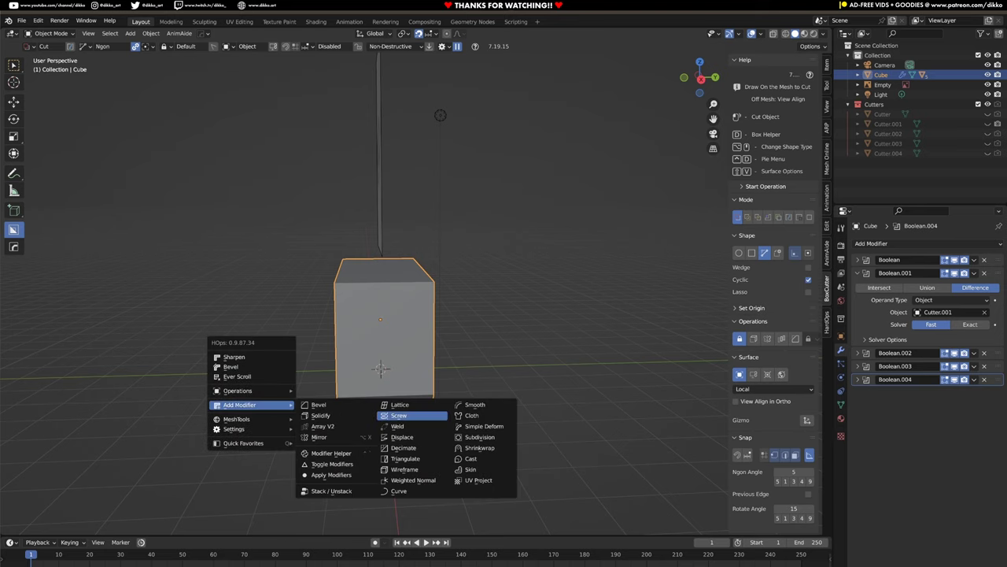
left_click(324, 437)
Look through the BoxCutter Behavior and Shape settings for an option relevant to the cut cube
scroll(775, 315, "down", 3)
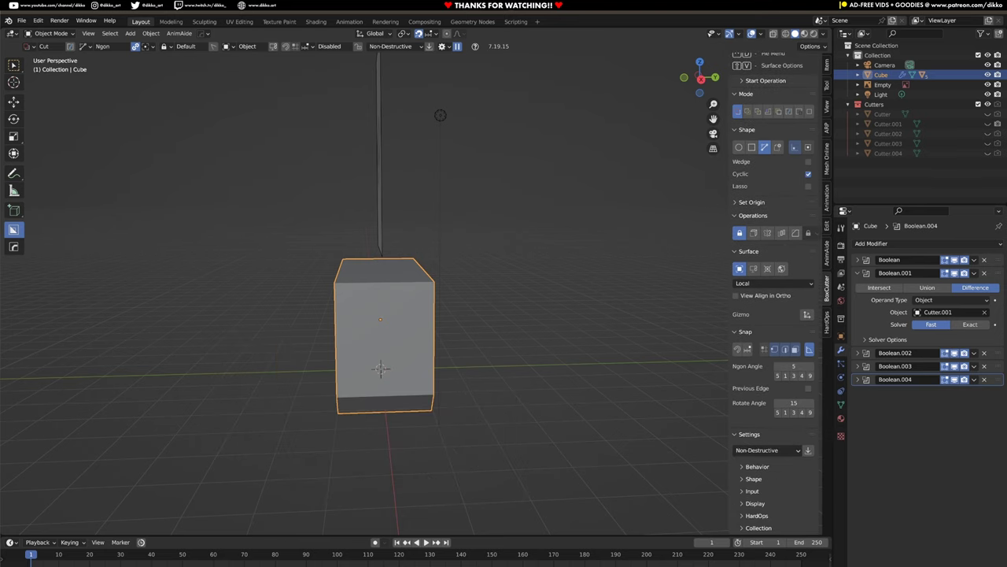
left_click(757, 467)
left_click(757, 467)
left_click(754, 478)
scroll(754, 478, "down", 2)
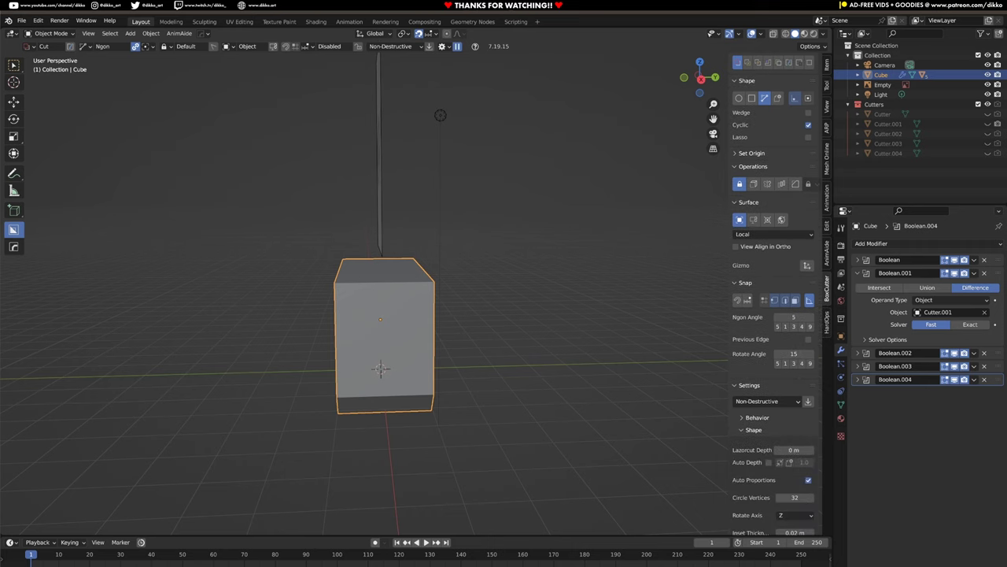
left_click(754, 429)
scroll(757, 472, "up", 5)
scroll(757, 472, "down", 5)
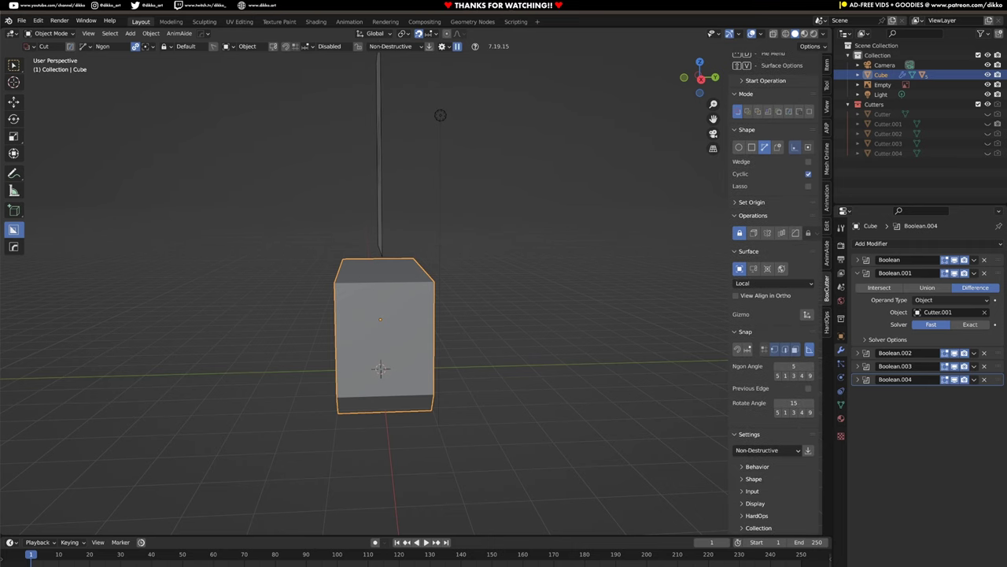
Look through the remaining BoxCutter settings groups, including Display, Input and Shape, and recheck Behavior
left_click(757, 515)
scroll(776, 286, "up", 1)
scroll(773, 292, "down", 4)
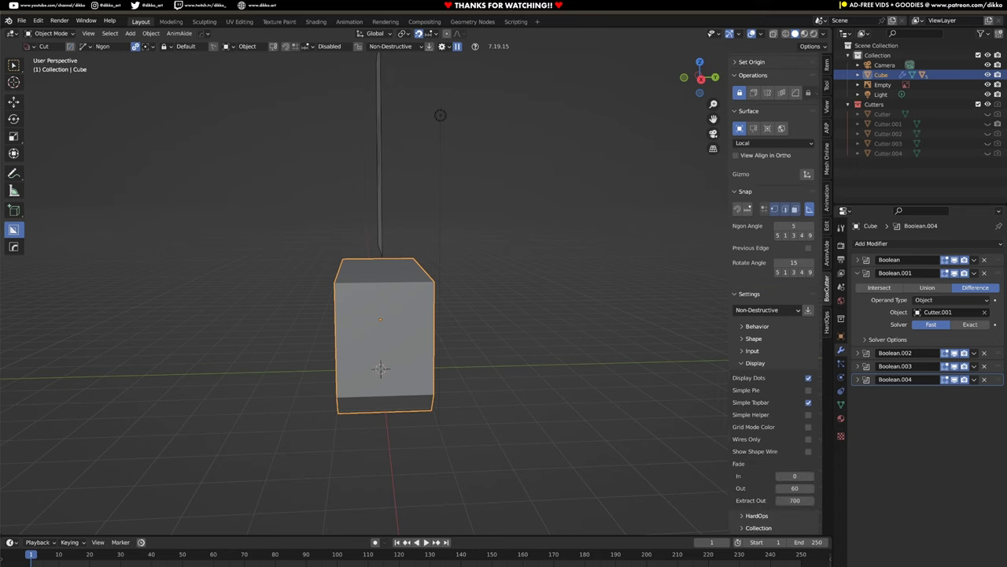
left_click(754, 363)
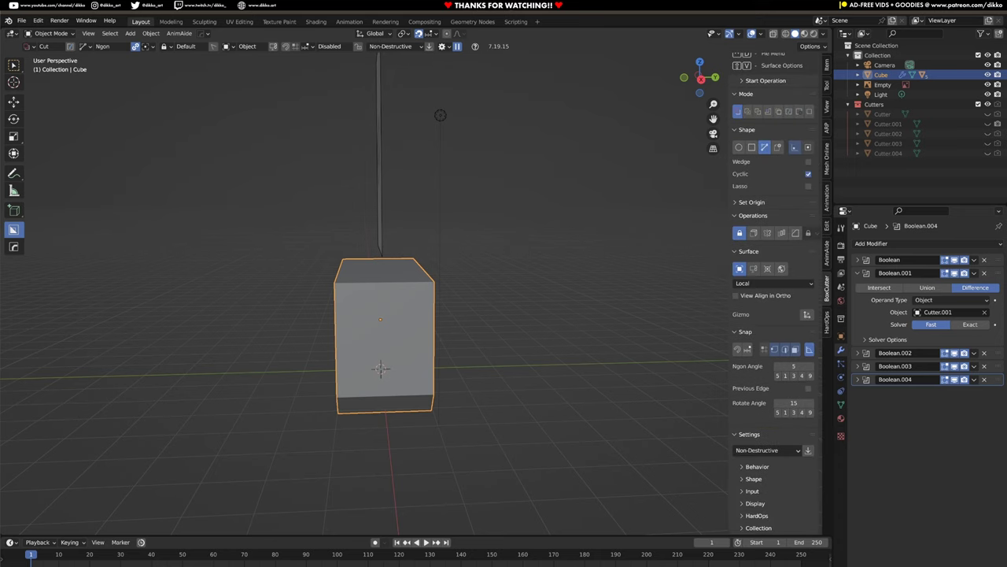
left_click(754, 491)
left_click(753, 491)
left_click(754, 479)
left_click(754, 480)
left_click(756, 467)
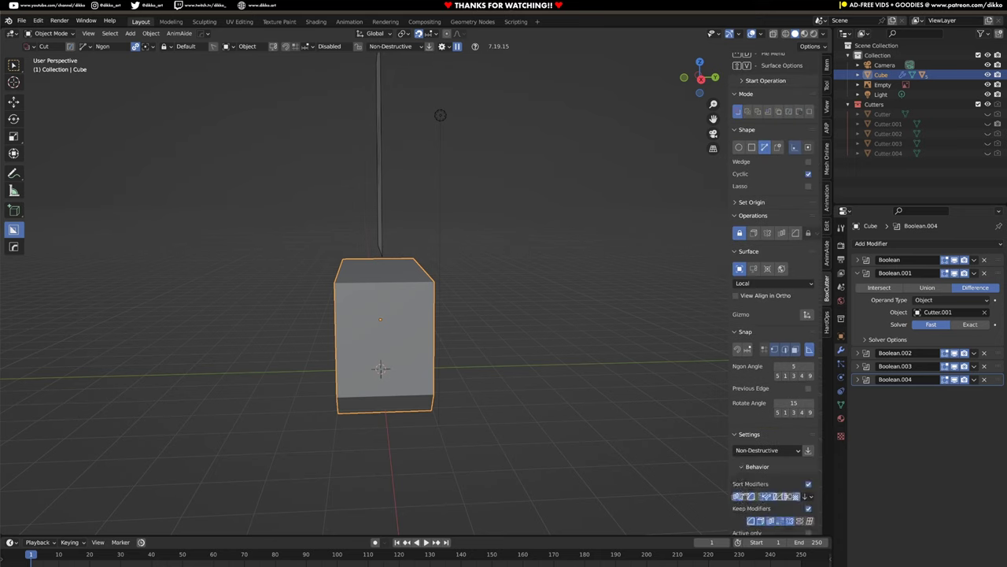
left_click(744, 468)
key("q")
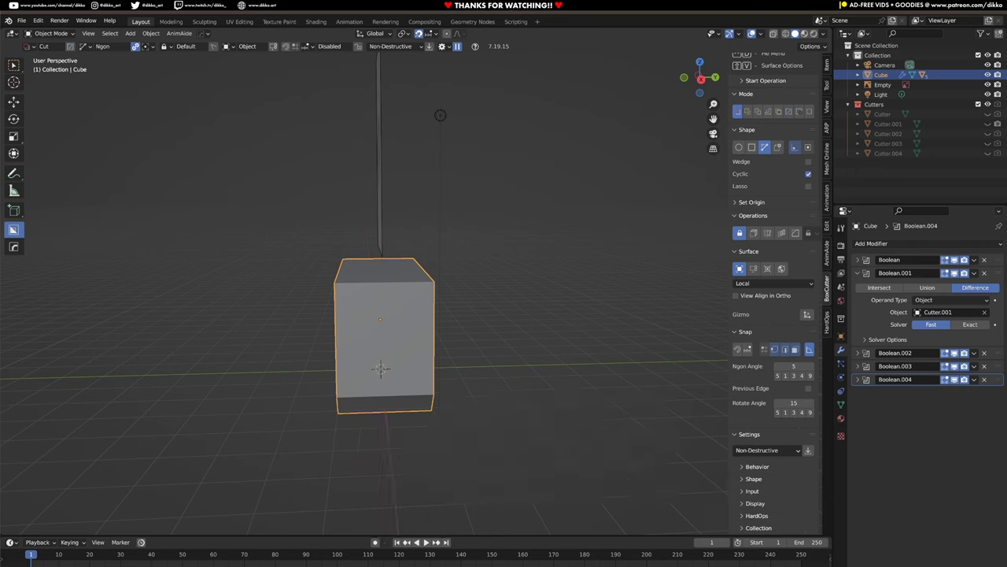
key("q")
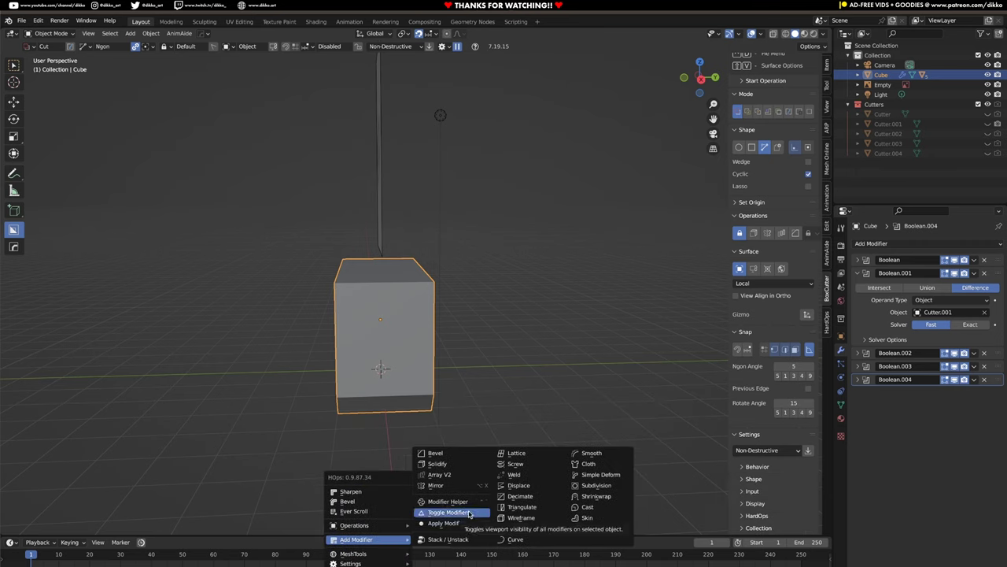
left_click(441, 485)
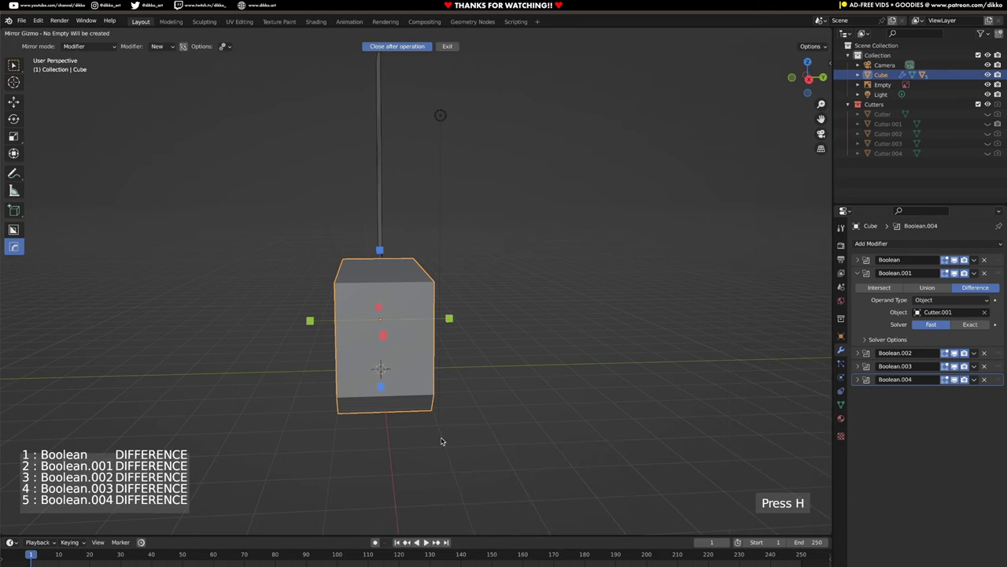
key("Escape")
Examine the cube from the front and in right orthographic view, and review the BoxCutter Behavior settings
middle_click_drag(442, 441, 240, 438)
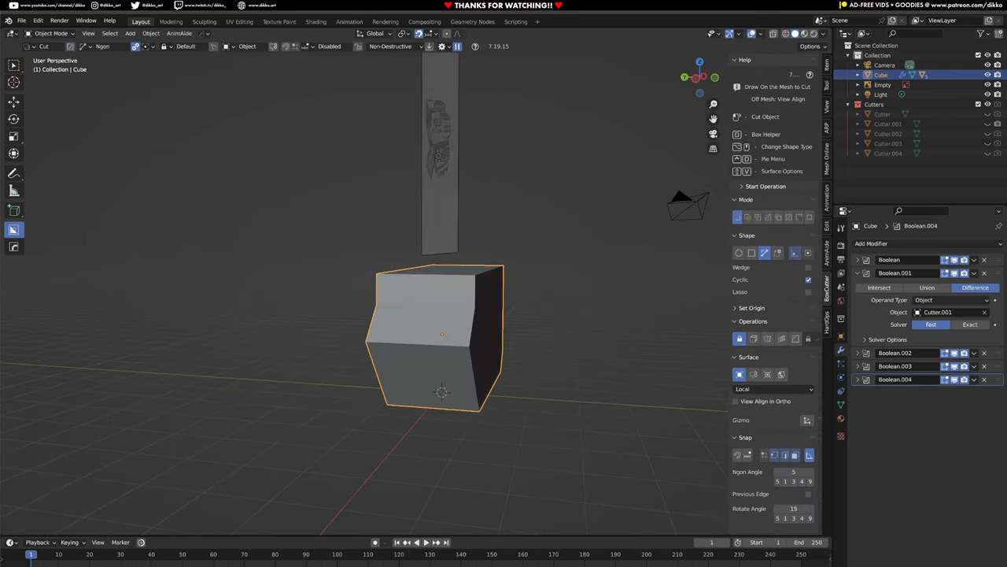
middle_click_drag(489, 341, 532, 338)
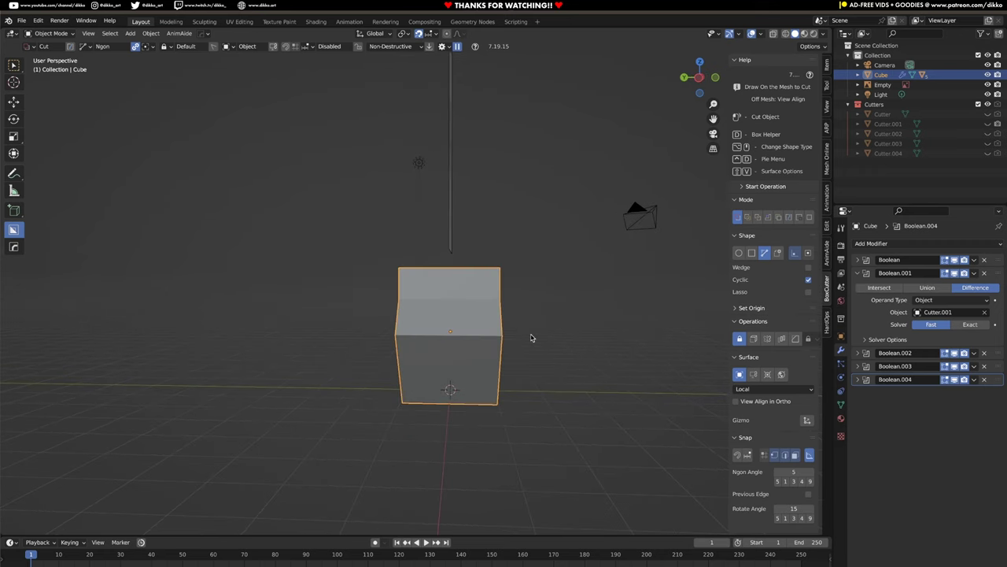
key("KP_1")
key("KP_2")
key("KP_3")
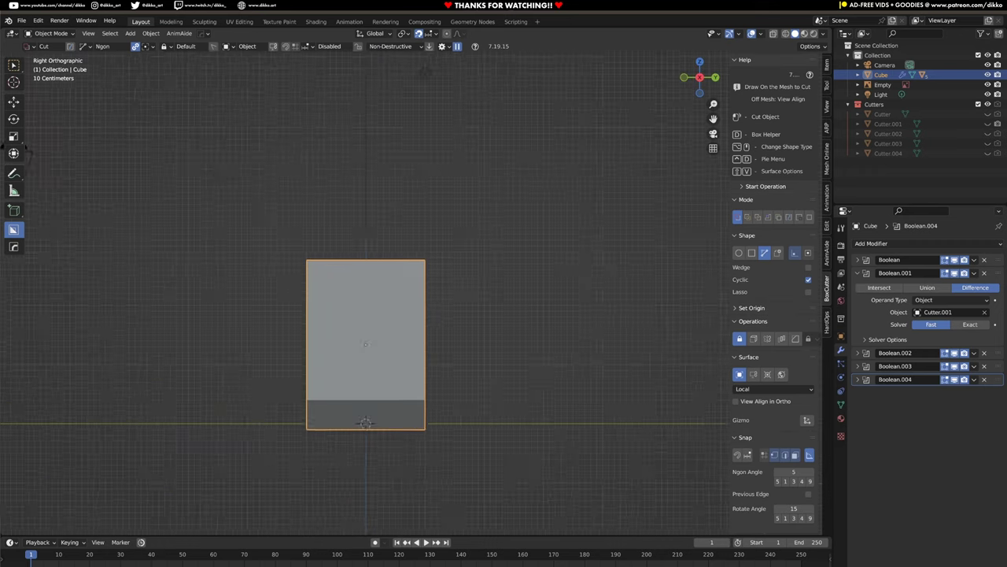
scroll(531, 337, "up", 2)
middle_click_drag(531, 338, 537, 384, "shift")
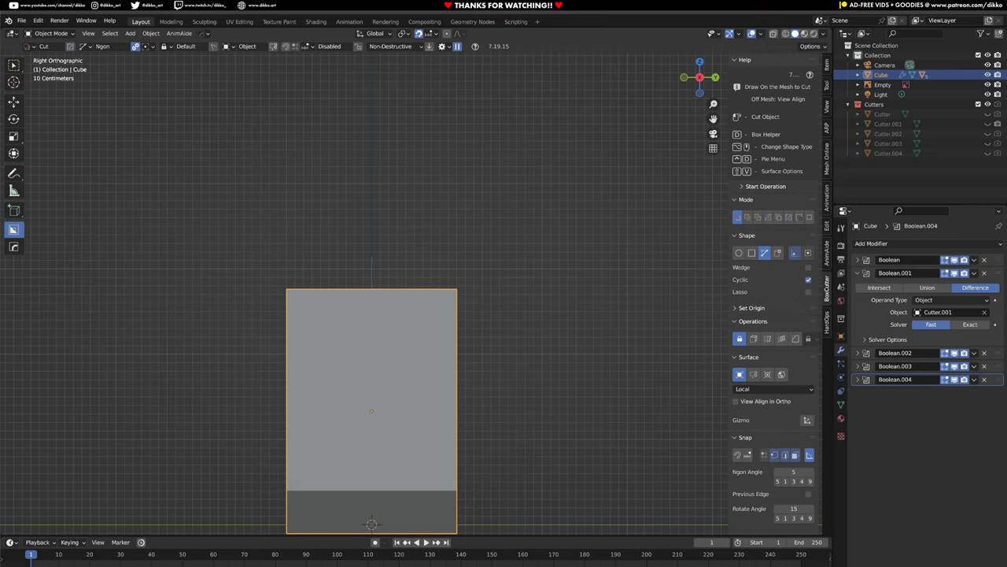
scroll(776, 299, "down", 6)
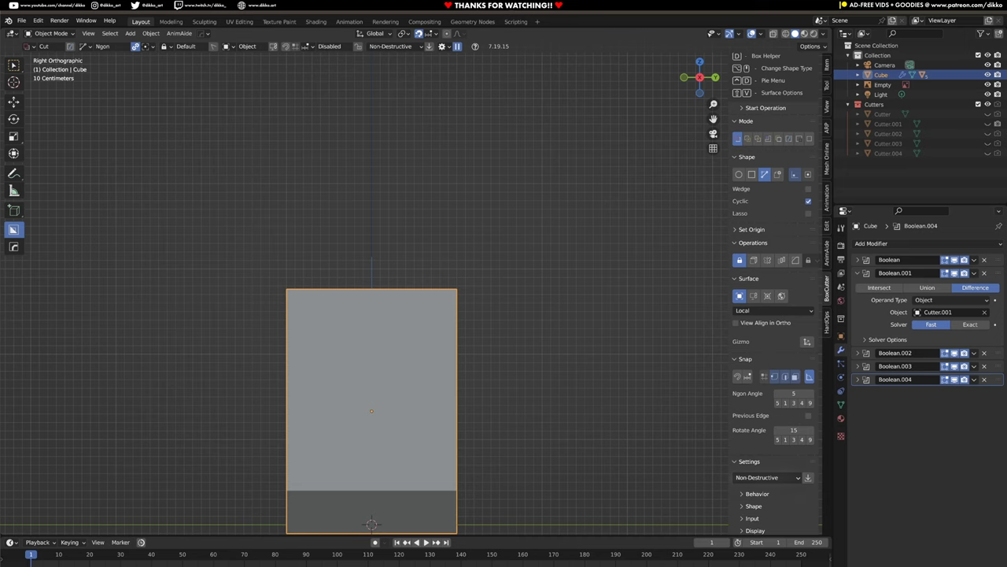
scroll(776, 299, "down", 5)
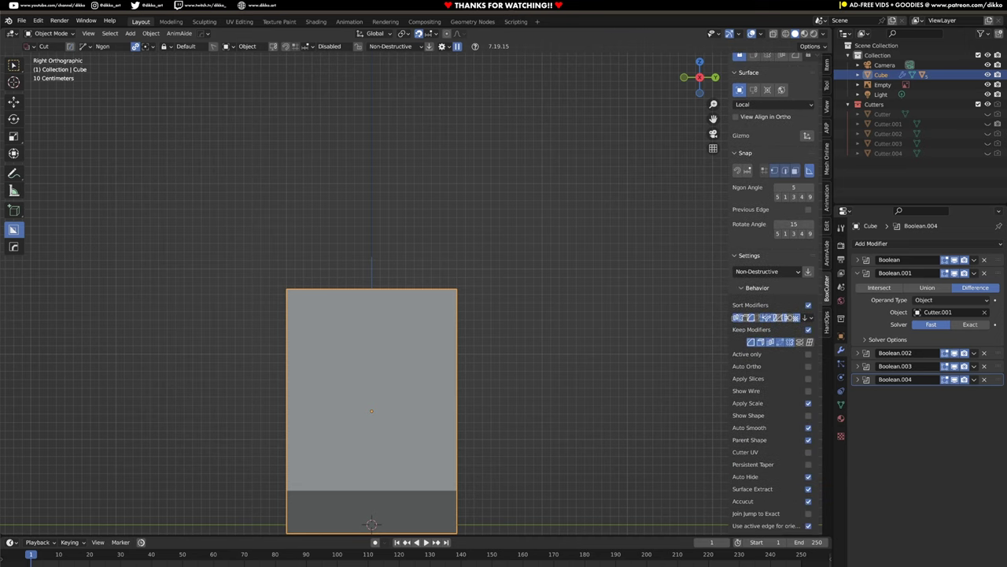
Try a triangular Ngon cut across the block's upper corner in the right view, and undo it
left_click(438, 273)
left_click(472, 337)
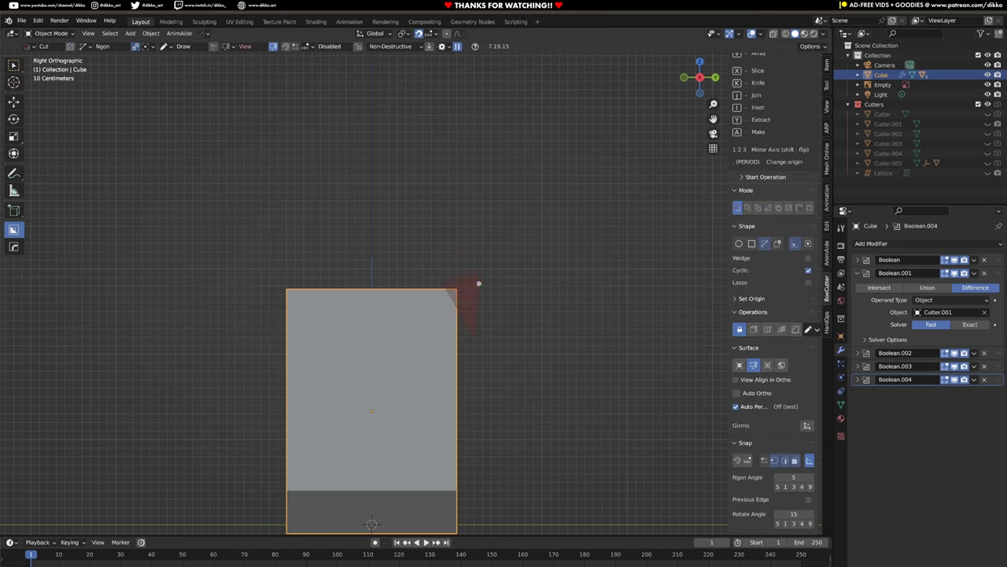
left_click(478, 284)
key("ctrl+z")
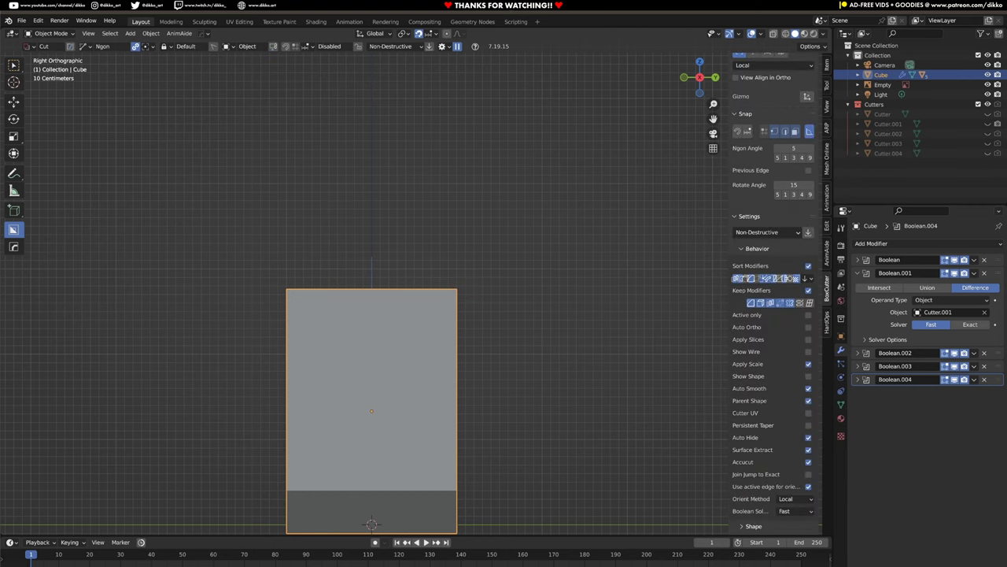
Widen the BoxCutter settings area and read through its Behavior, Input and Shape options
left_click_drag(729, 291, 650, 291)
scroll(692, 472, "down", 3)
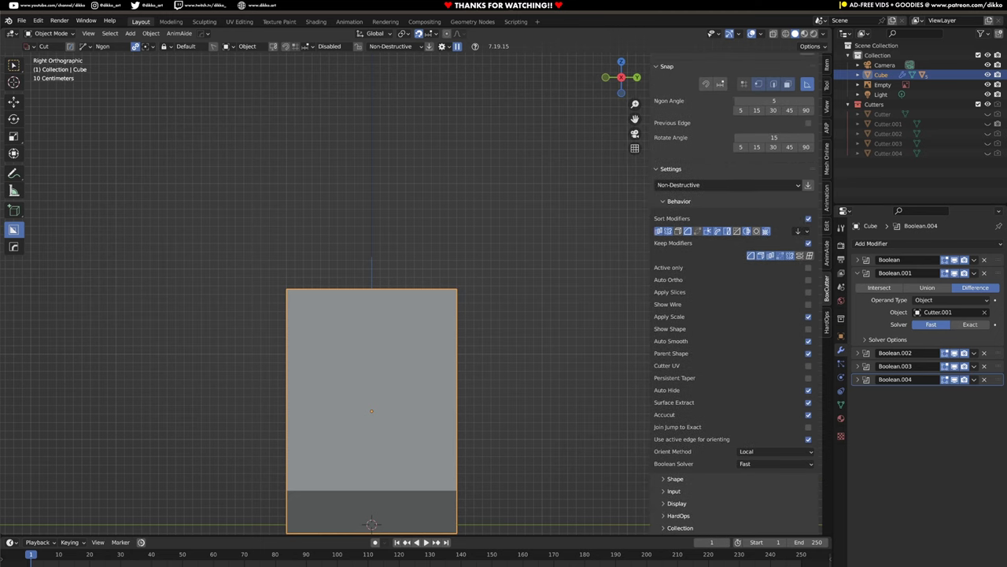
left_click(675, 491)
scroll(676, 481, "down", 3)
left_click(675, 443)
left_click(675, 479)
scroll(735, 292, "down", 12)
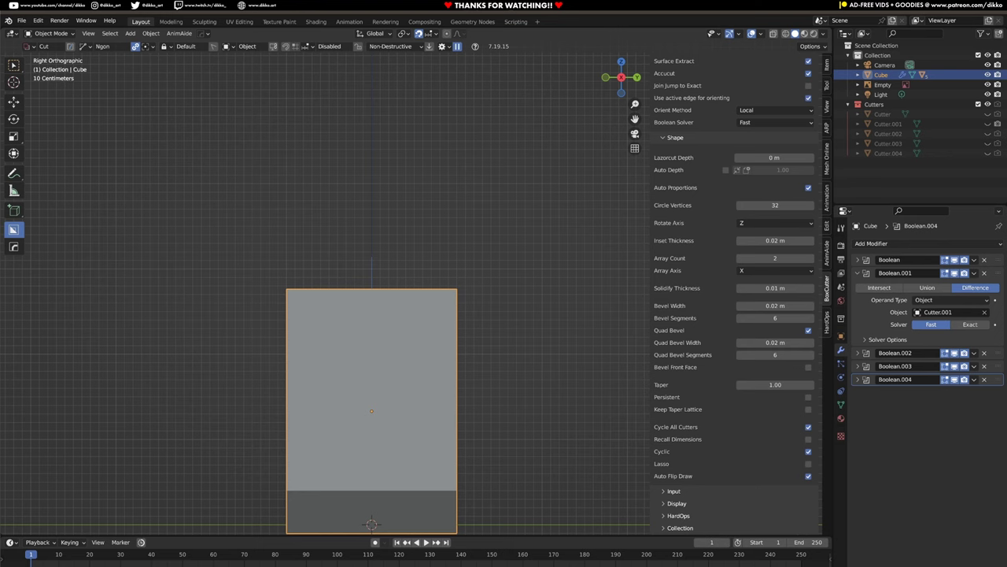
Try a 30° HardOps bevel on the cube, raising it to 6 segments and reducing it to 1 segment
key("q")
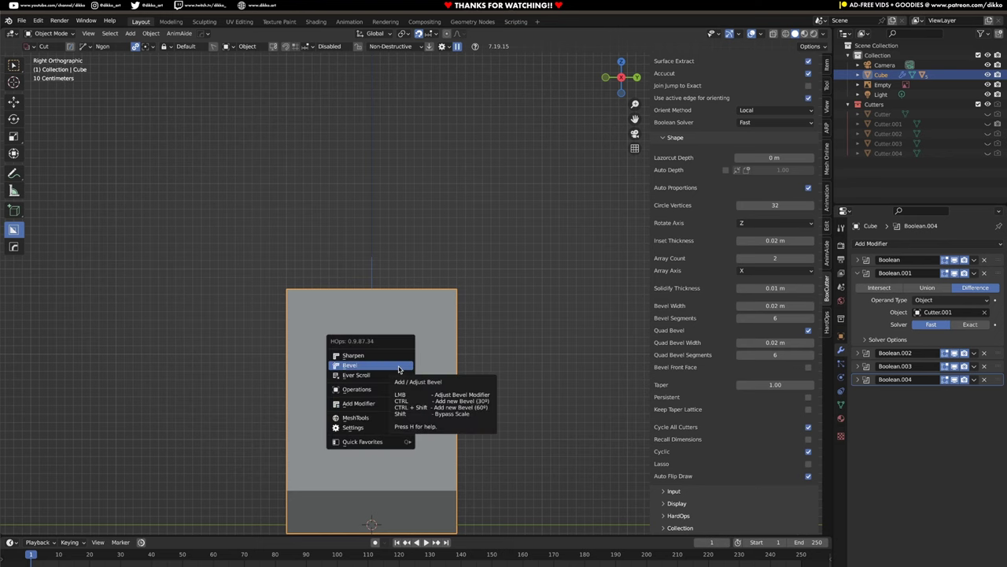
left_click(399, 365)
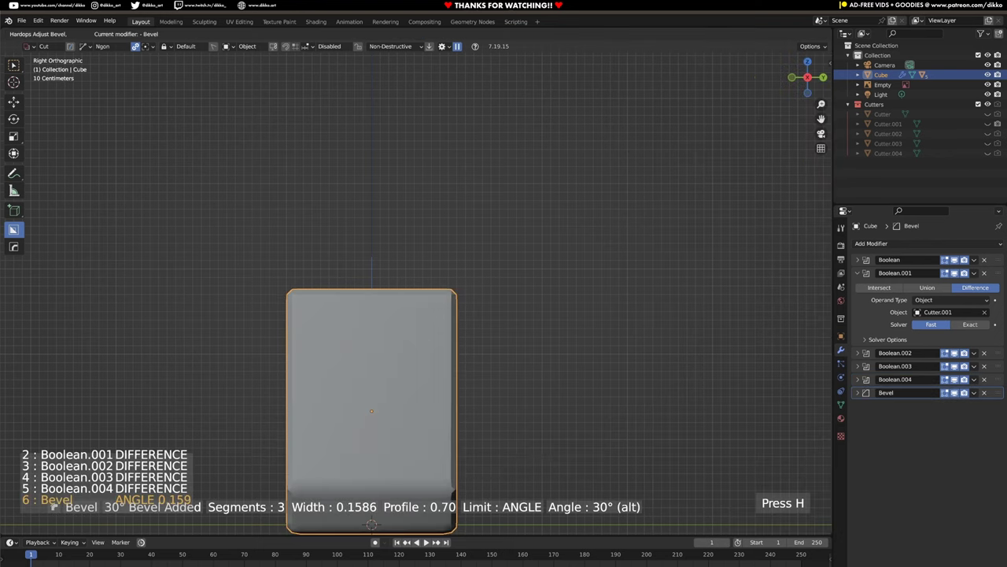
scroll(547, 393, "up", 2)
scroll(546, 393, "down", 1)
scroll(546, 393, "up", 2)
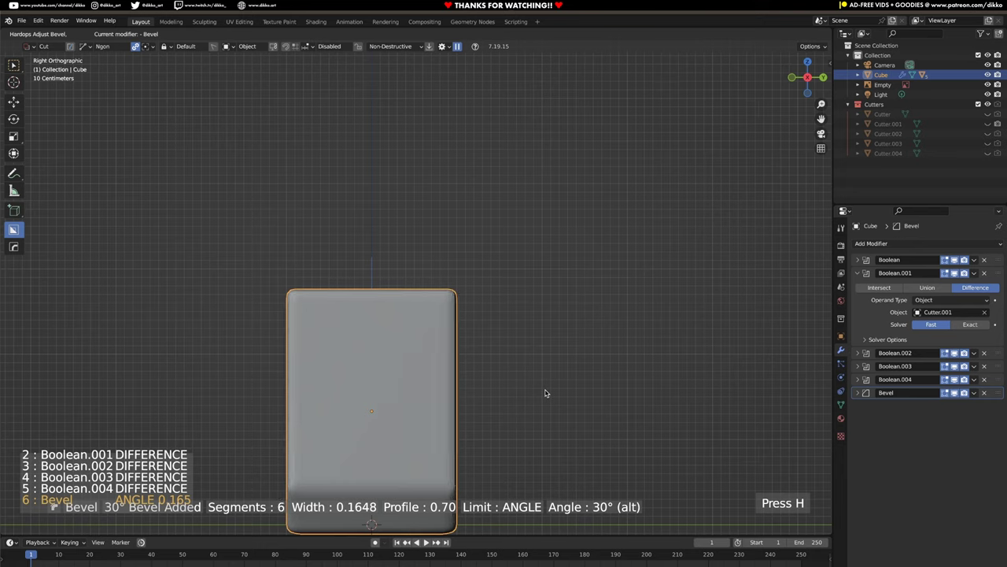
scroll(546, 393, "down", 1)
scroll(547, 394, "down", 4)
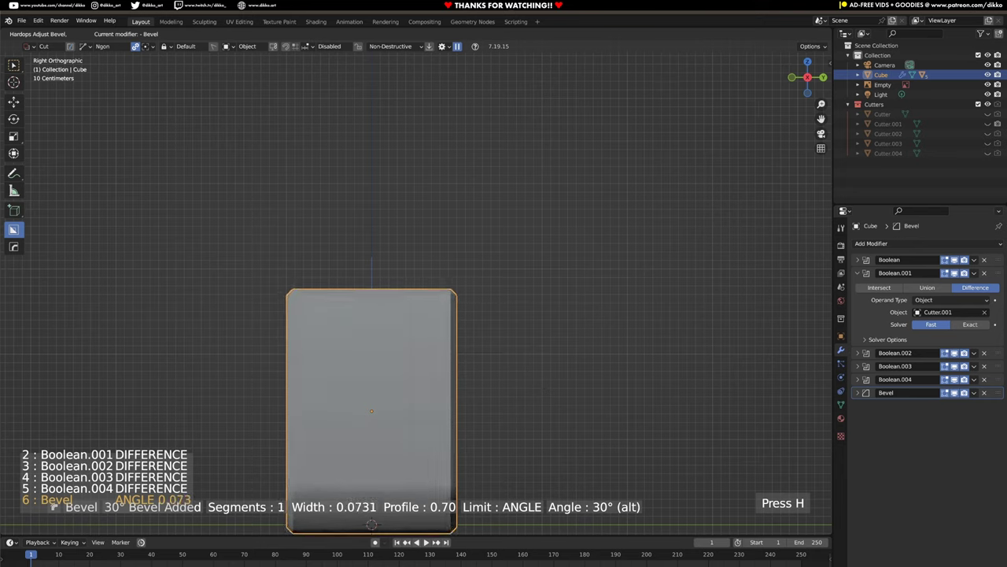
Consult the HardOps bevel help overlay, accept the single-segment bevel, inspect it from an angle and undo it
key("h")
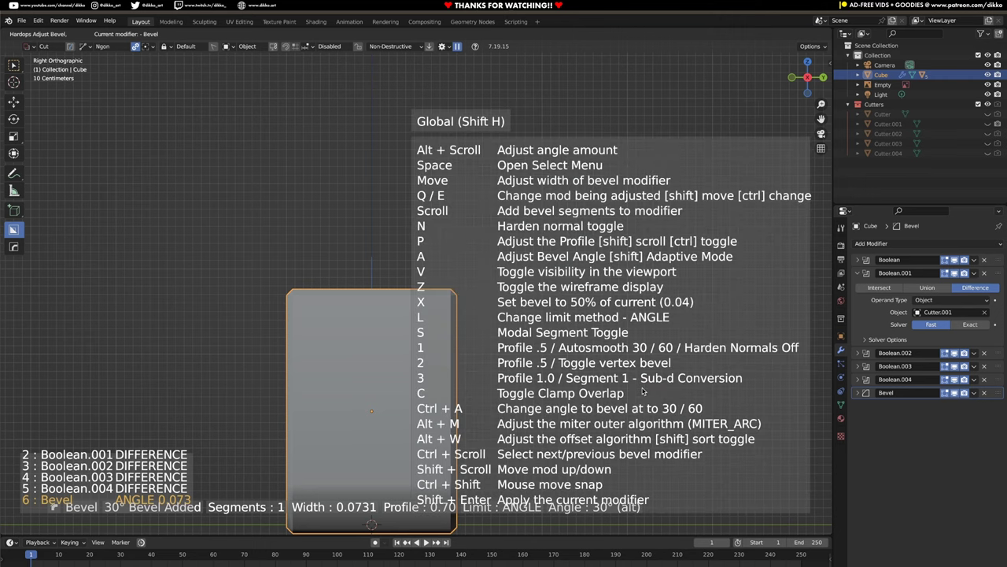
key("h")
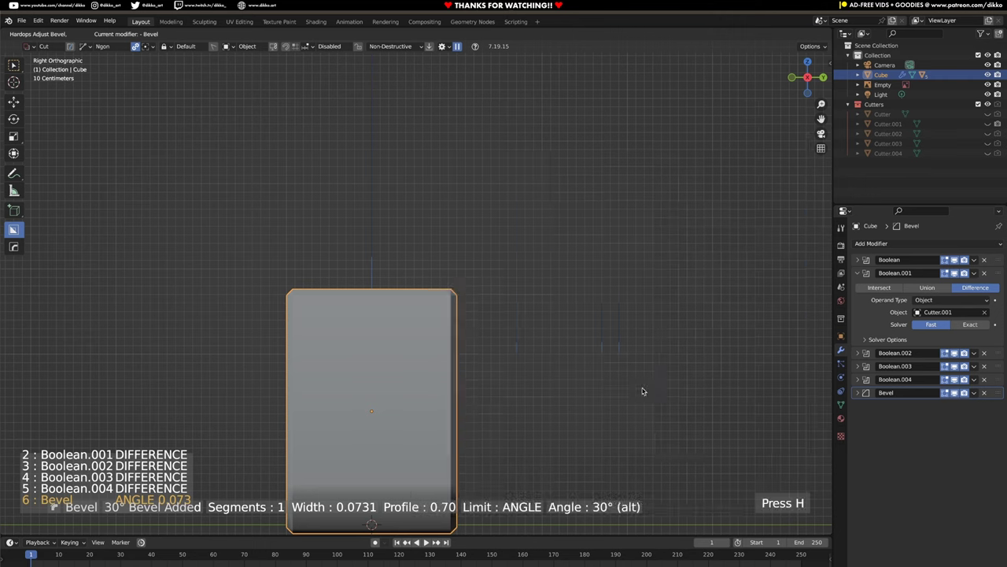
key("h")
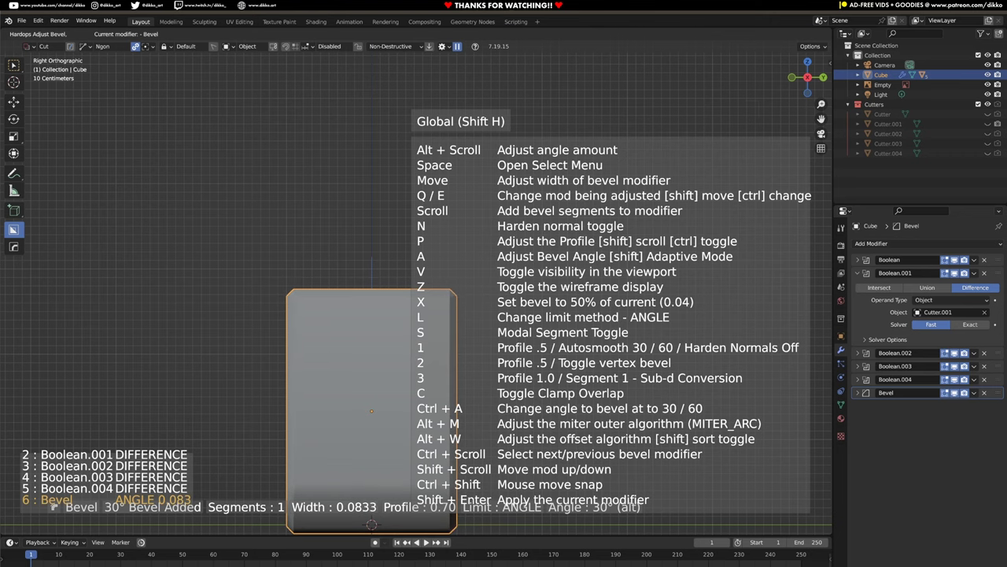
key("h")
left_click(622, 403)
middle_click_drag(622, 403, 461, 368)
key("ctrl+z")
Check the cube's mesh in Edit Mode, return to Object Mode and select all objects in the scene
key("Tab")
key("Tab")
scroll(256, 400, "up", 2)
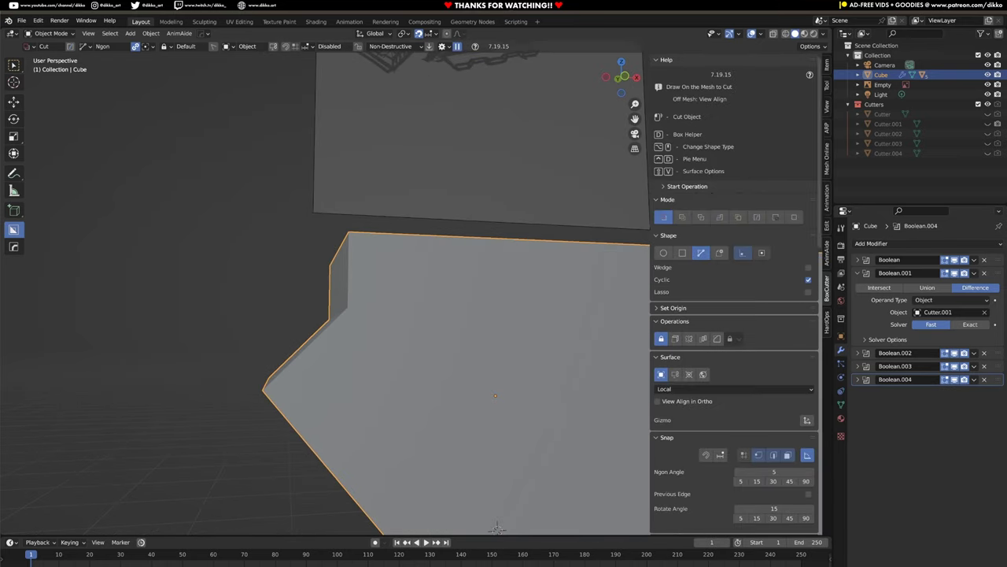
key("a")
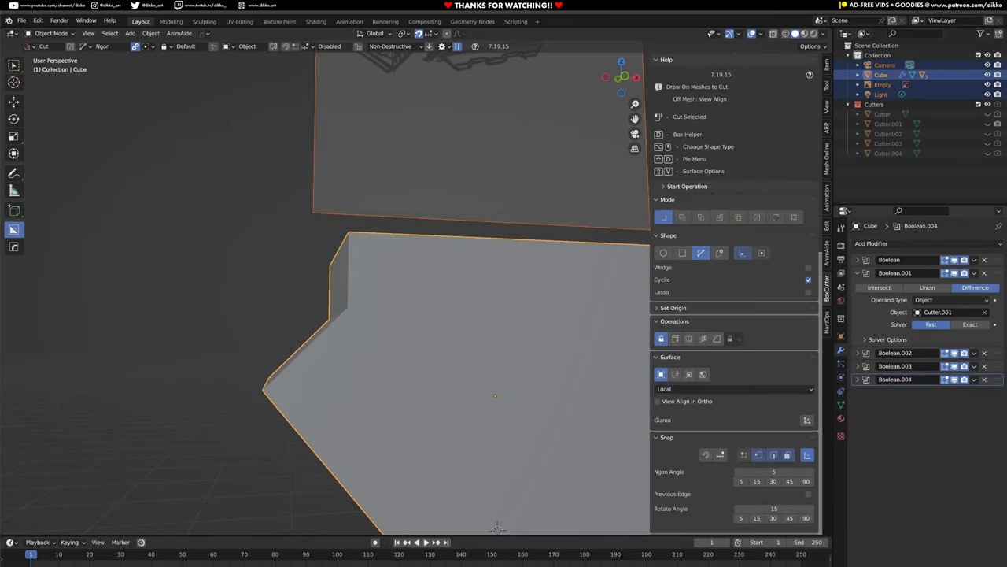
Find the Modifier Tools add-on in the preferences by searching for "modif", enable it and close the preferences
left_click(928, 243)
left_click(38, 20)
left_click(71, 160)
scroll(203, 179, "up", 2)
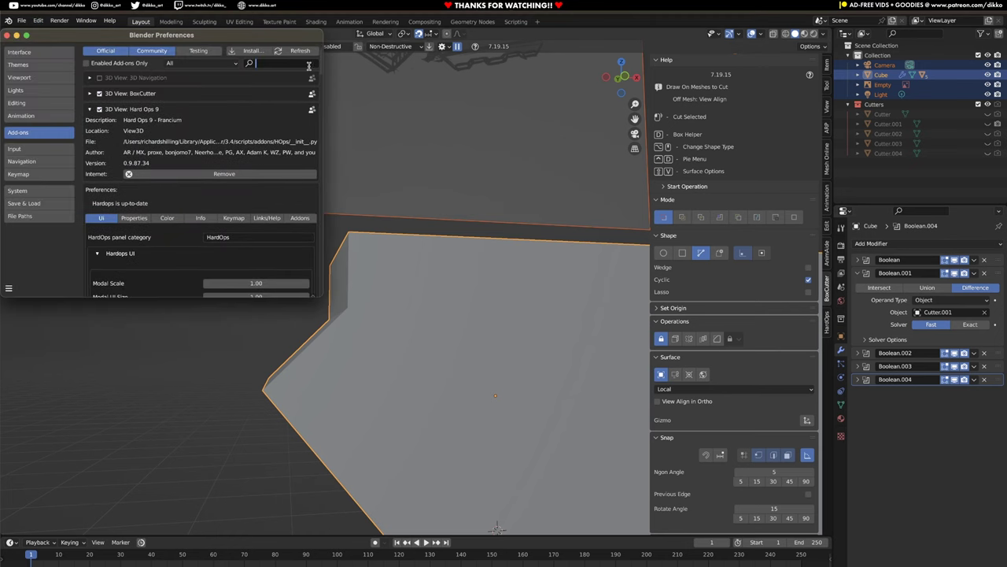
type("modif")
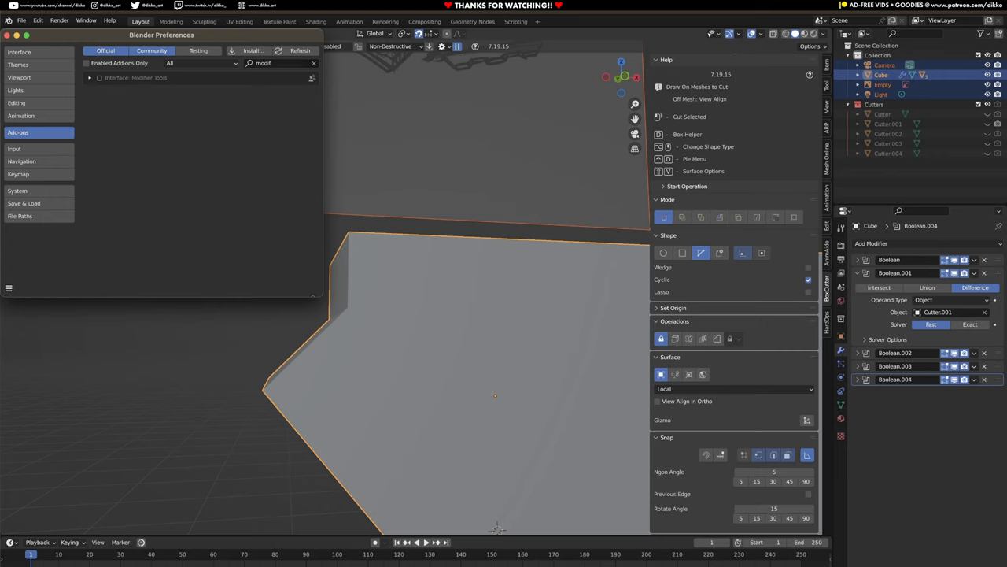
left_click(8, 35)
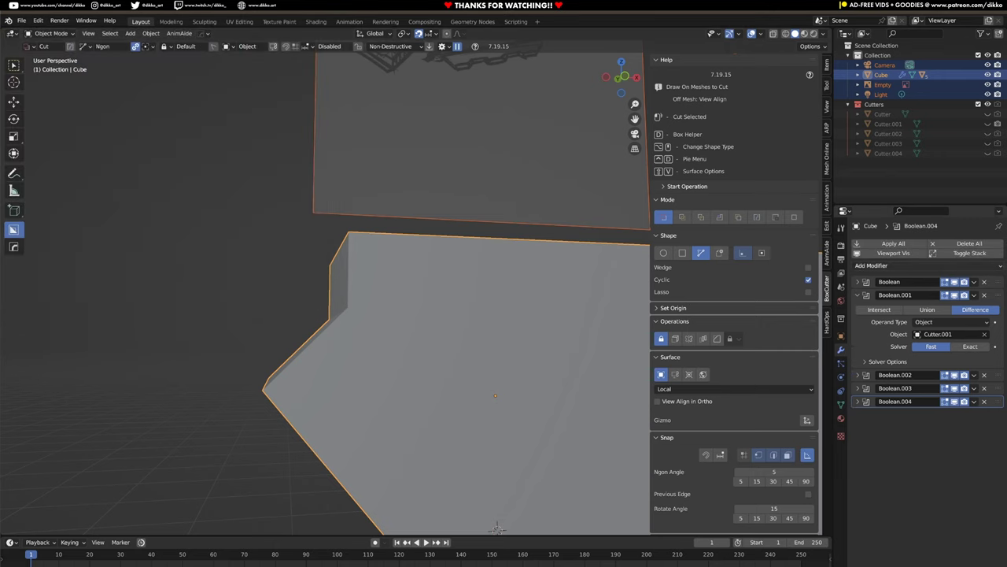
Apply all of the cube's Boolean modifiers and merge the selected mesh's vertices by distance in Edit Mode
left_click(890, 255)
key("Tab")
key("m")
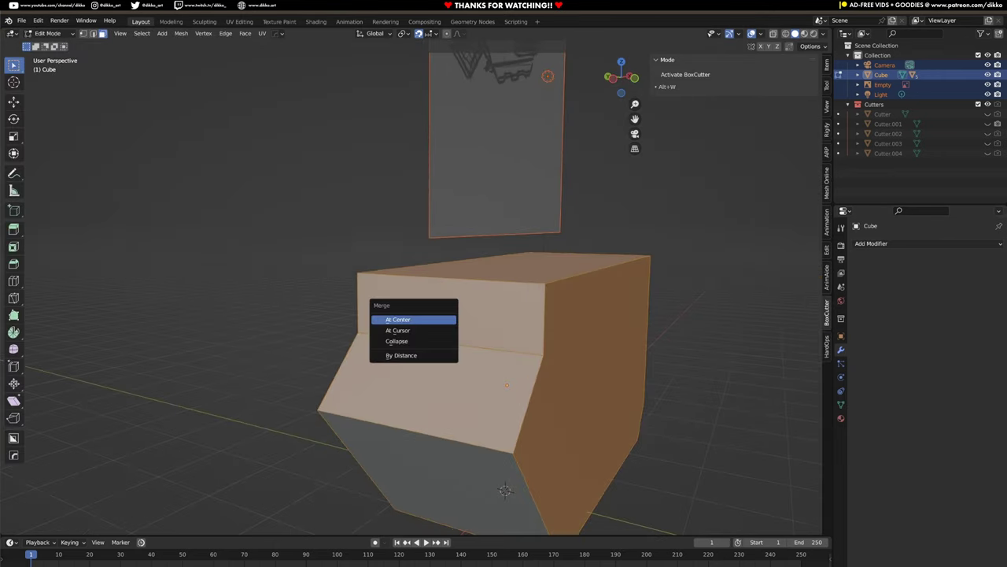
left_click(414, 355)
Add one centred loop cut running lengthwise through the vehicle body
middle_click_drag(413, 356, 453, 374)
scroll(434, 357, "up", 2)
scroll(434, 358, "down", 4)
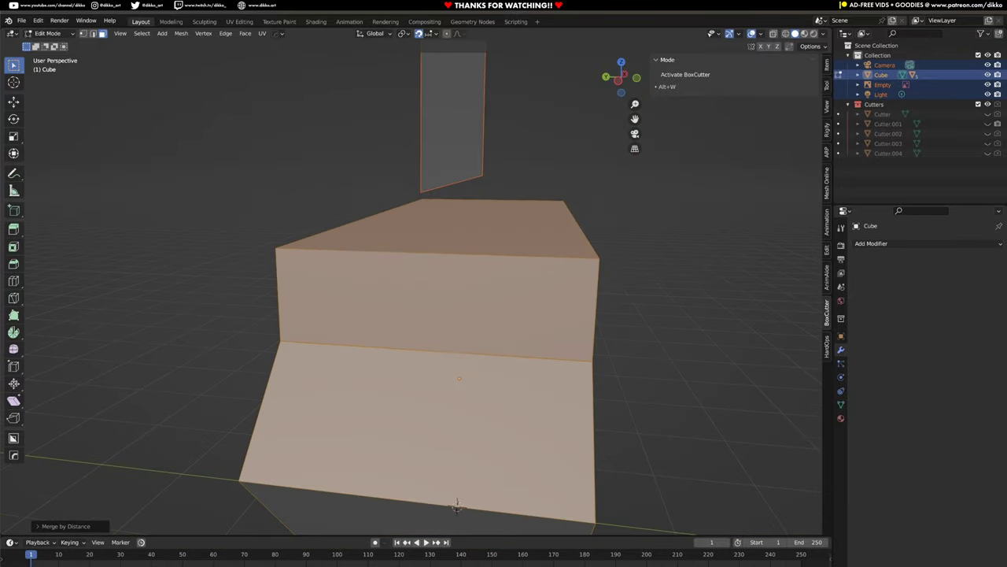
key("ctrl+r")
left_click(433, 357)
right_click(434, 358)
Delete the face loop and the remaining side face on one half of the body, up to the centre loop
key("3")
left_click(367, 277, "alt")
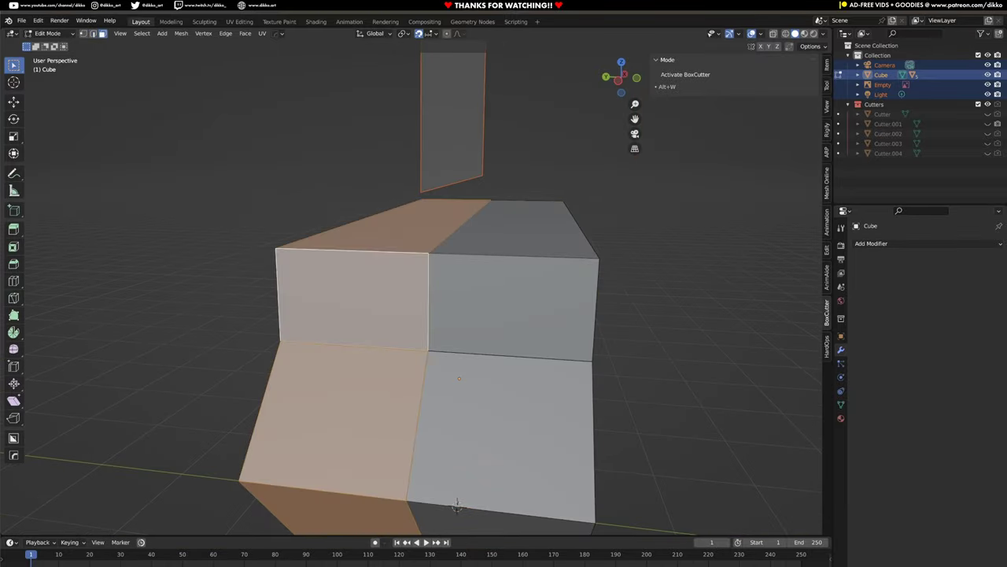
key("x")
key("f")
middle_click_drag(367, 280, 383, 284)
left_click(383, 284)
key("x")
key("f")
Add a Mirror modifier to the halved cube and set its mirror axis to Y
left_click(873, 244)
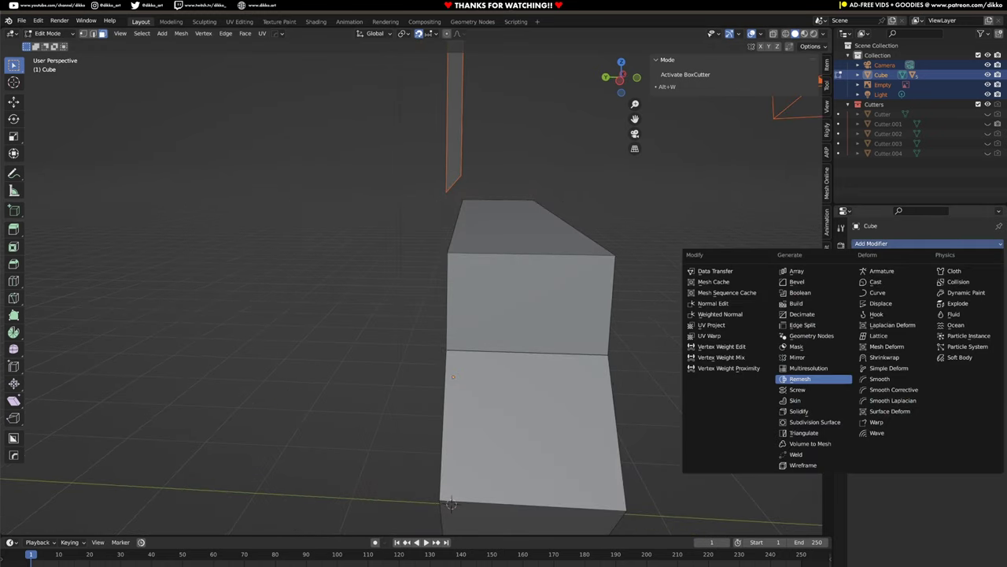
left_click(805, 357)
scroll(451, 347, "down", 4)
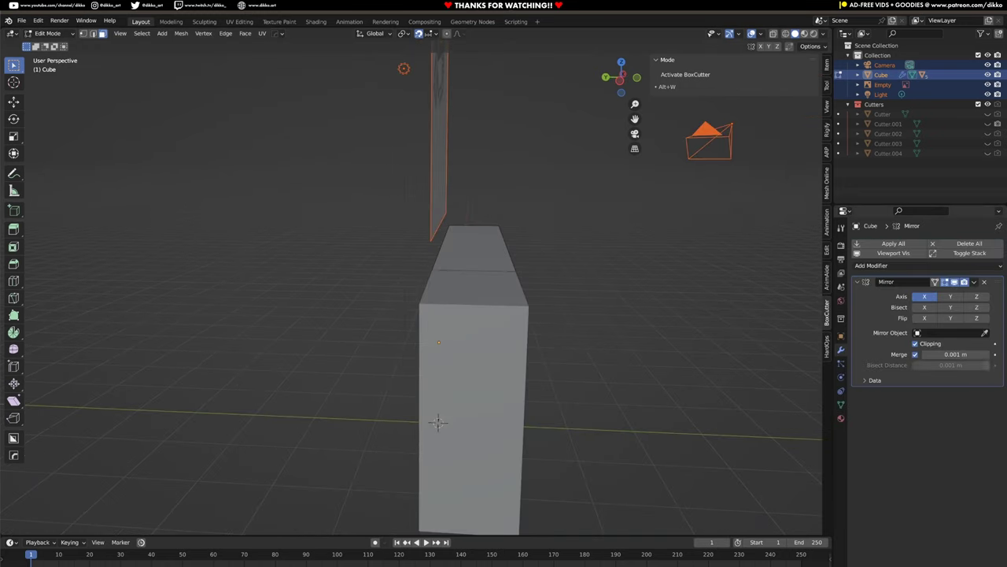
left_click(950, 297)
left_click(925, 296)
middle_click_drag(708, 315, 568, 317)
scroll(571, 303, "down", 2)
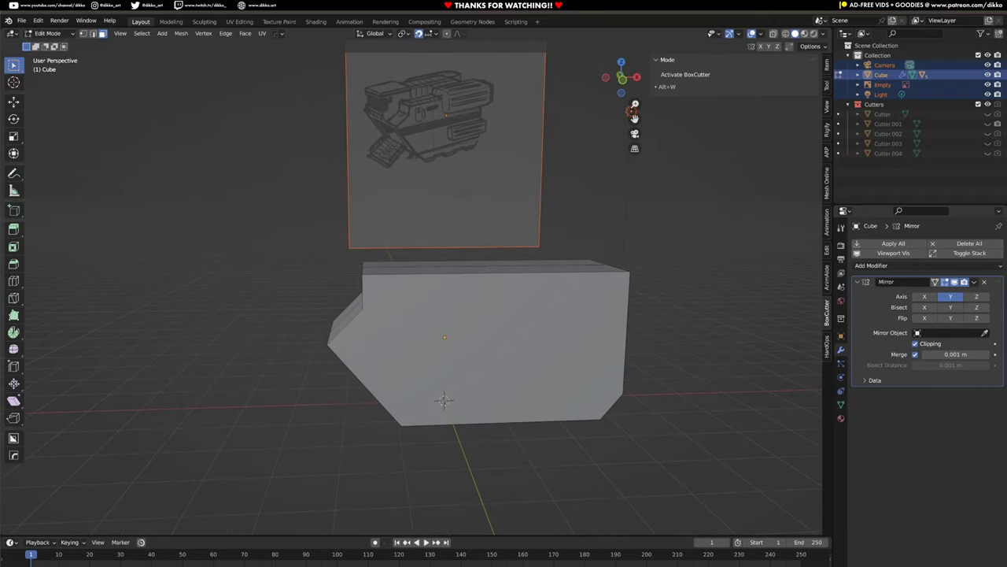
Rotate the cube 90° about the Z axis in Object Mode and apply its rotation
key("Tab")
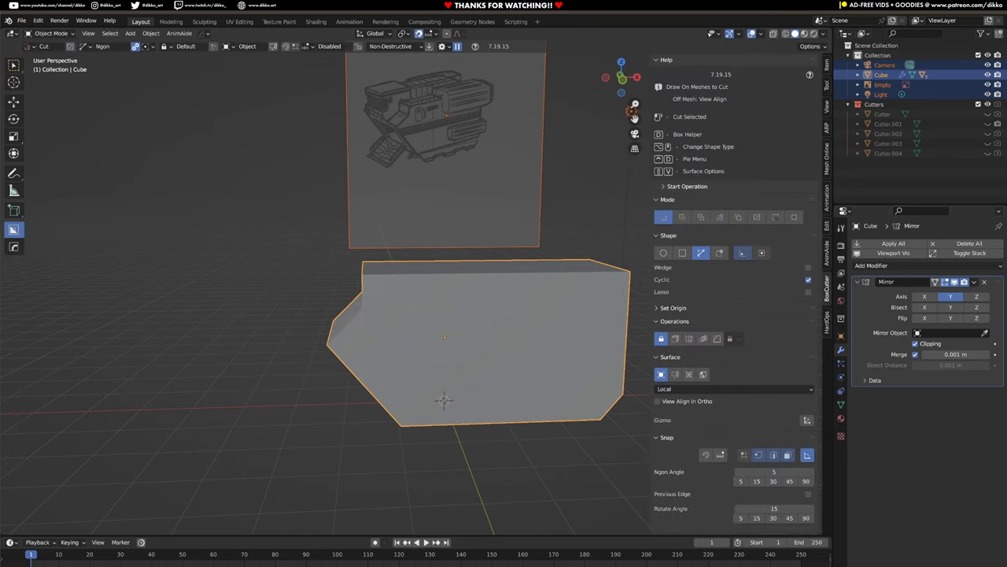
key("KP_1")
left_click(476, 339)
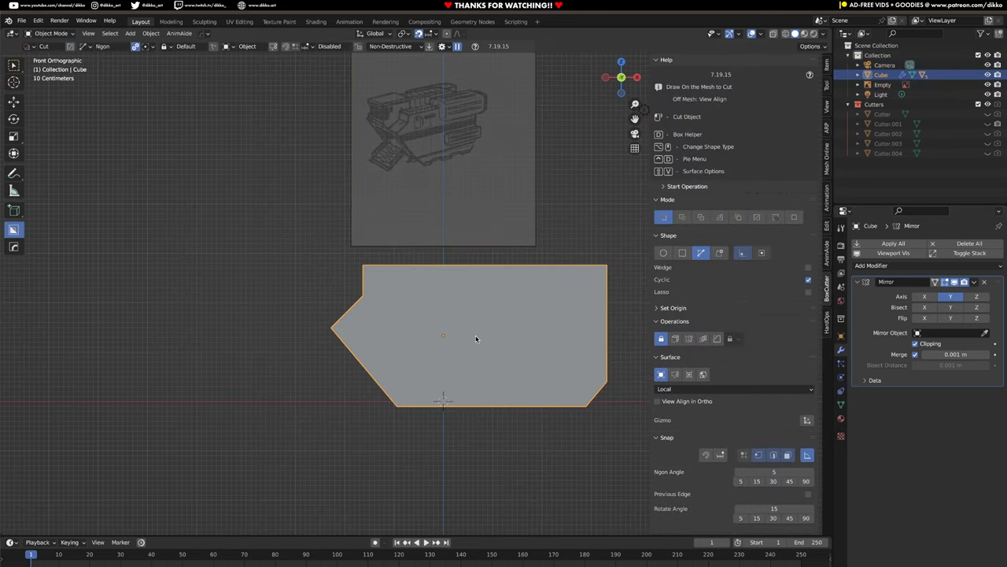
key("r")
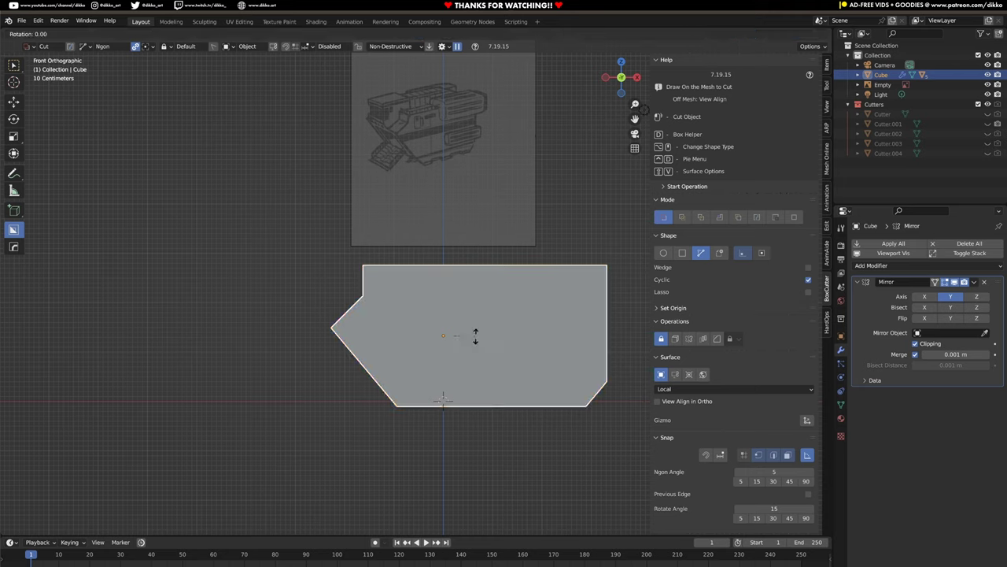
left_click(475, 339)
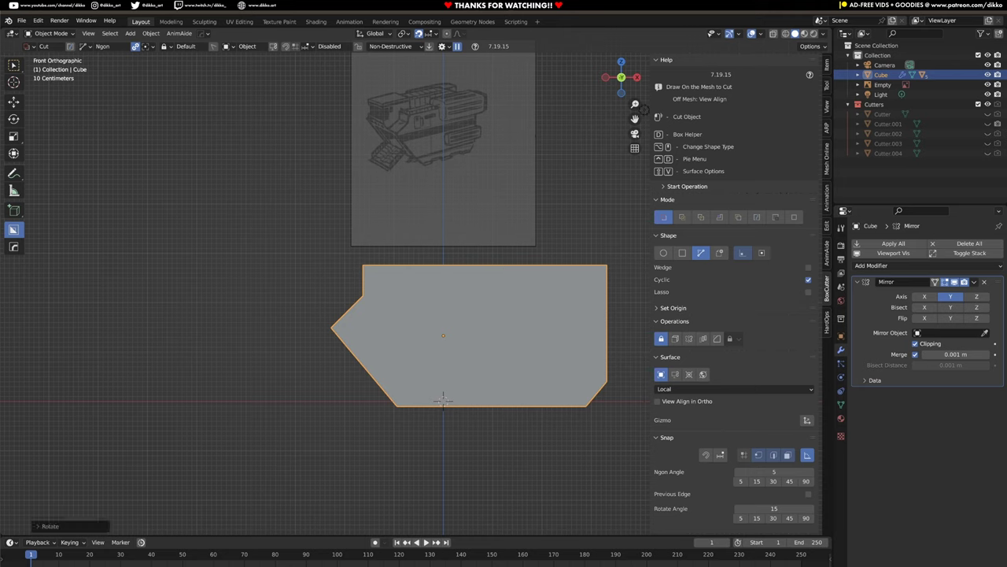
type("rz90")
key("Return")
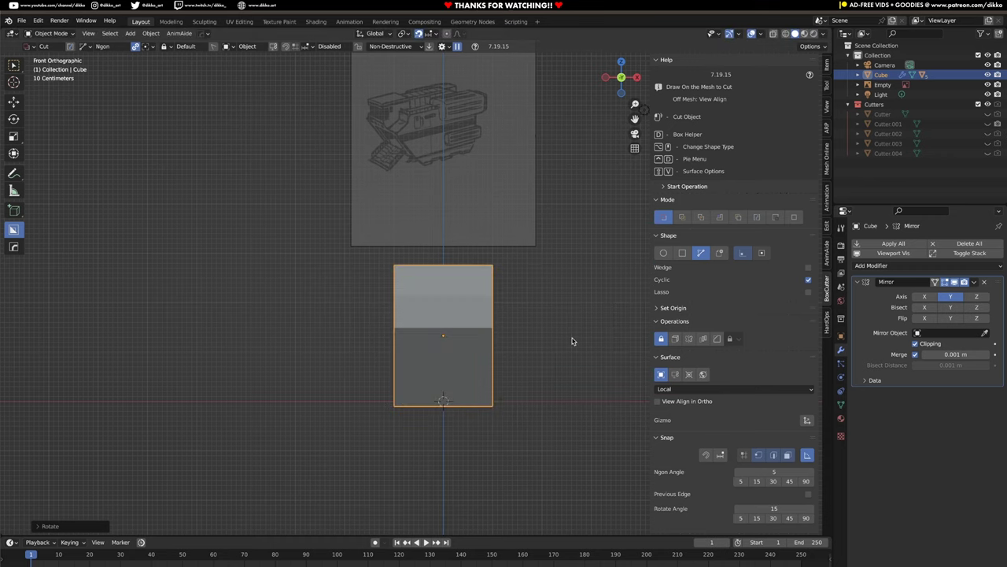
key("ctrl+a")
left_click(572, 329)
Set the Mirror modifier's axis to X, position the body along Y and apply the cube's object transforms
left_click(926, 297)
left_click(950, 297)
middle_click_drag(535, 323, 425, 330)
key("g")
key("y")
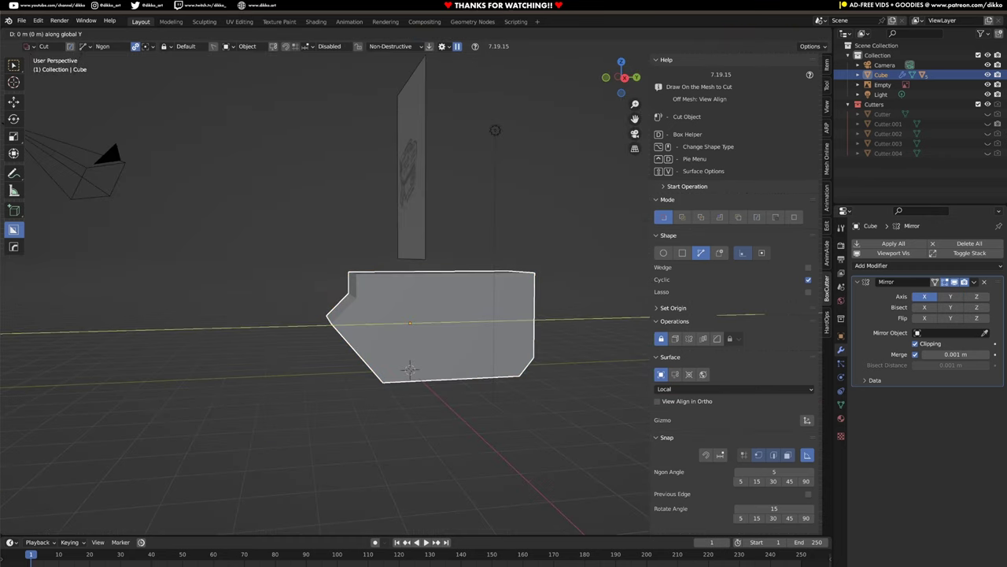
left_click(439, 367)
key("ctrl+a")
middle_click_drag(439, 367, 513, 397)
left_click(450, 369)
key("ctrl+a")
left_click(449, 369)
Cut a small chamfer off the body's upper outer corner in front view with the BoxCutter Ngon shape
middle_click_drag(435, 400, 465, 480)
scroll(307, 298, "down", 2)
mouse_move(396, 296)
middle_mouse_down()
mouse_move(307, 298)
mouse_move(398, 303)
middle_mouse_up()
scroll(398, 303, "up", 2)
middle_click_drag(464, 331, 421, 317, "shift")
key("KP_1")
scroll(426, 293, "up", 2)
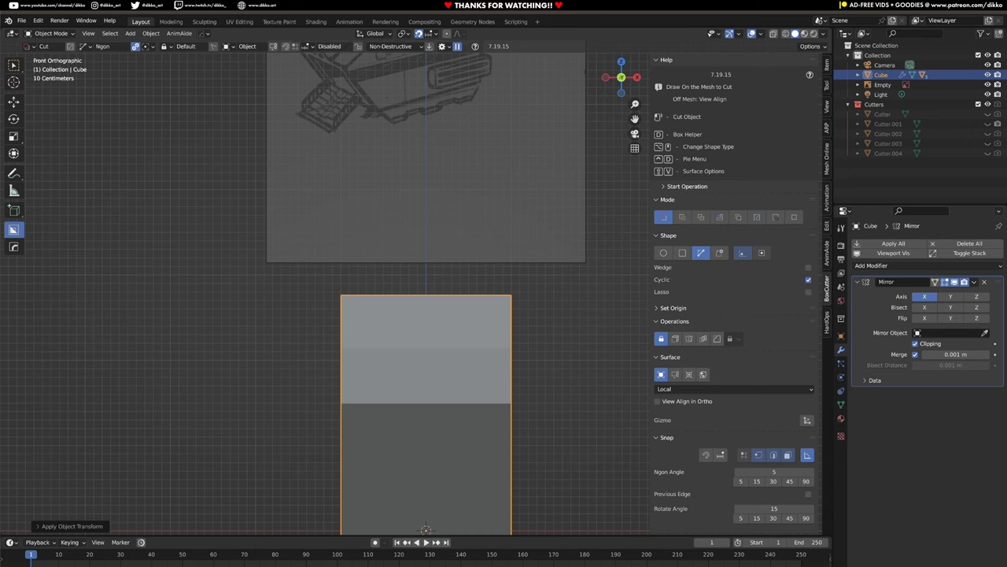
left_click(511, 295)
left_click(537, 295)
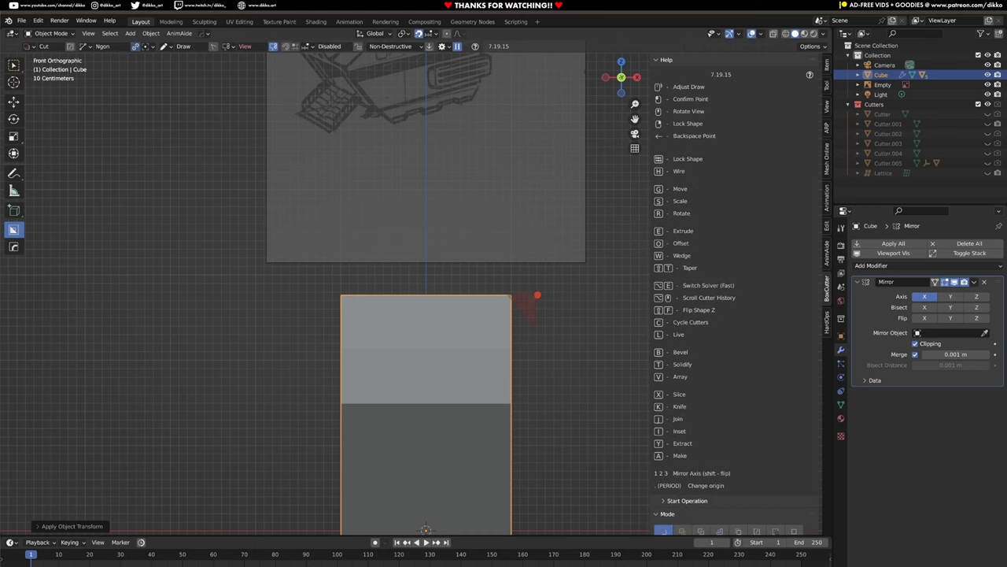
left_click(501, 282)
scroll(502, 282, "up", 2)
scroll(501, 282, "down", 2)
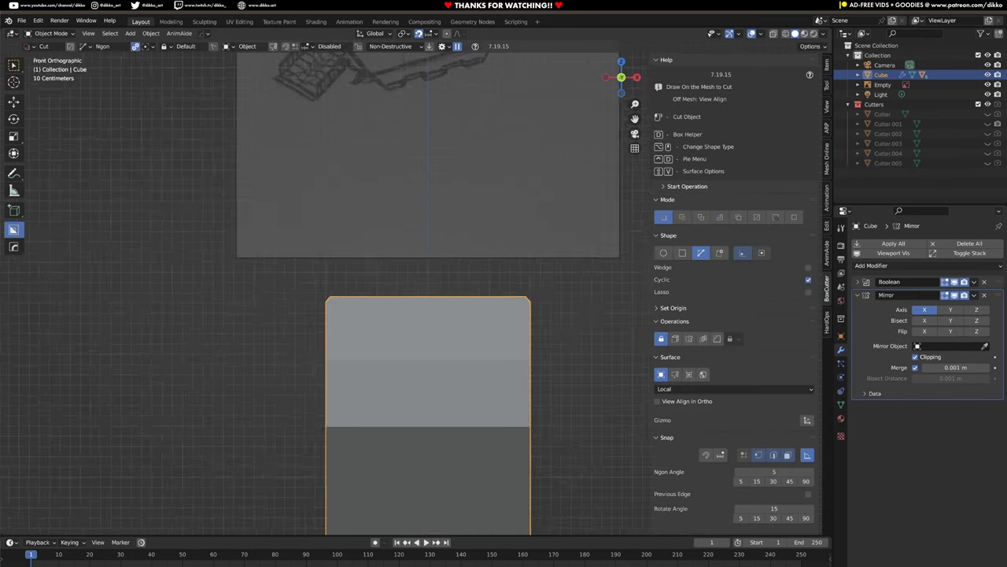
middle_click_drag(501, 282, 465, 262, "shift")
scroll(488, 165, "down", 2)
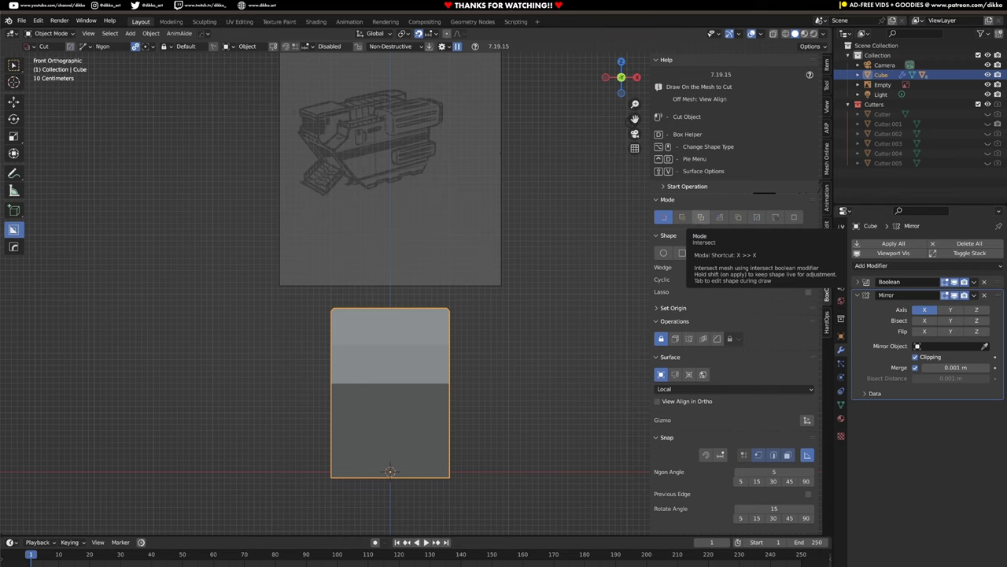
Switch the BoxCutter mode from Cut to Make
left_click(795, 219)
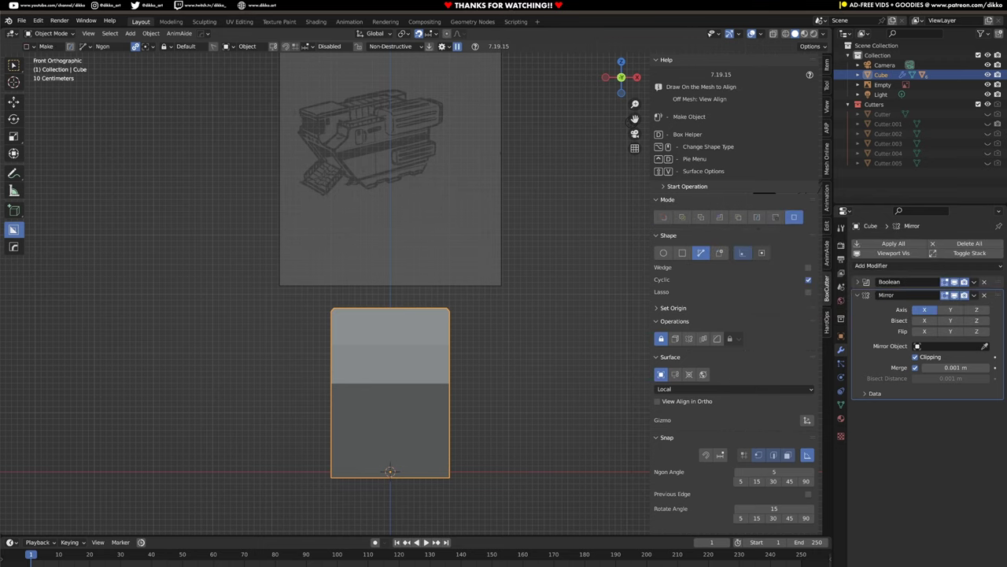
scroll(390, 355, "up", 4)
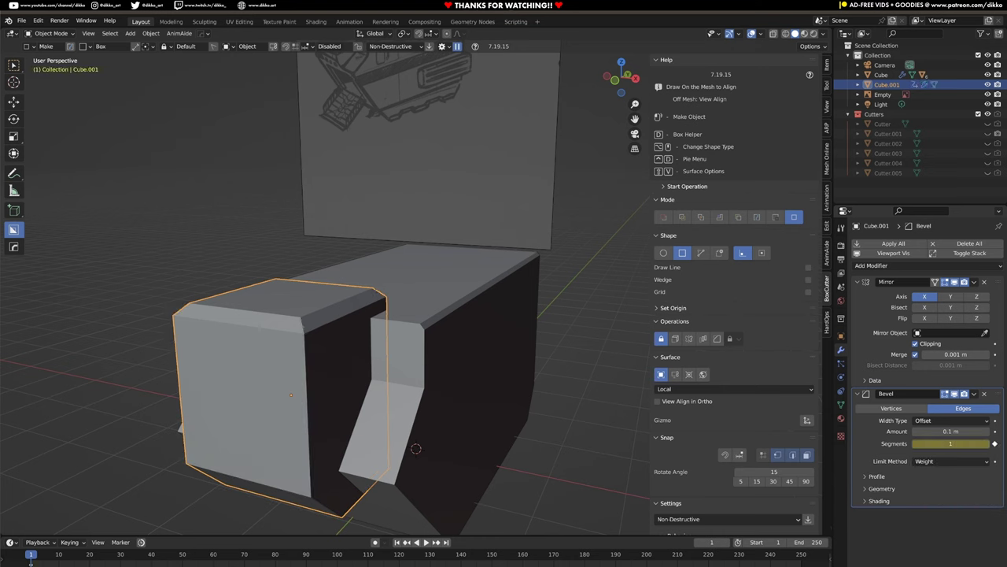
Set the Bevel modifier of the front block Cube.001 to 6 segments
scroll(925, 394, "down", 3)
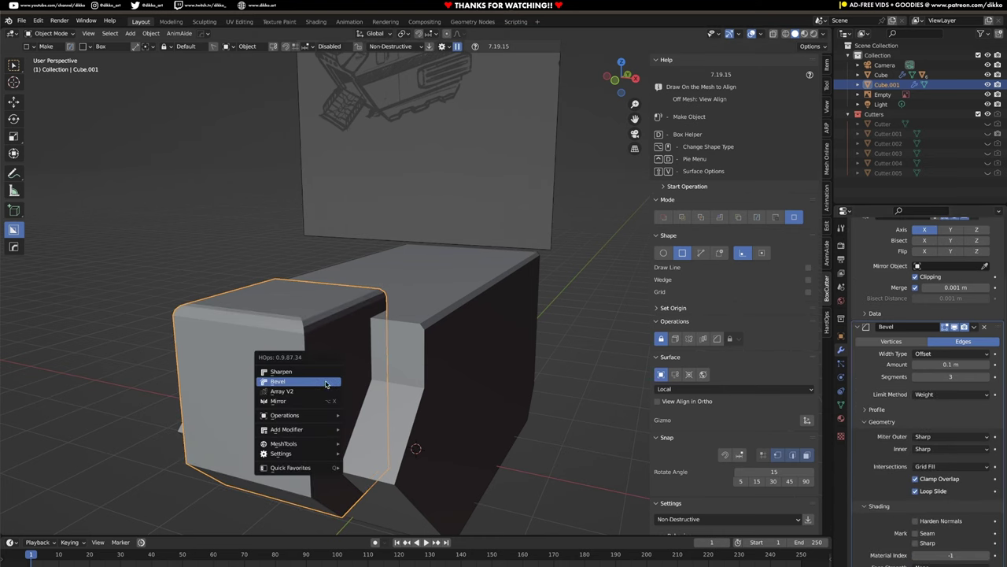
left_click(316, 365)
middle_click_drag(322, 366, 288, 413)
left_click_drag(951, 377, 974, 377)
middle_click_drag(338, 354, 346, 260)
Set a bevel weight on the selected lower front edges of the block in Edit Mode
key("Tab")
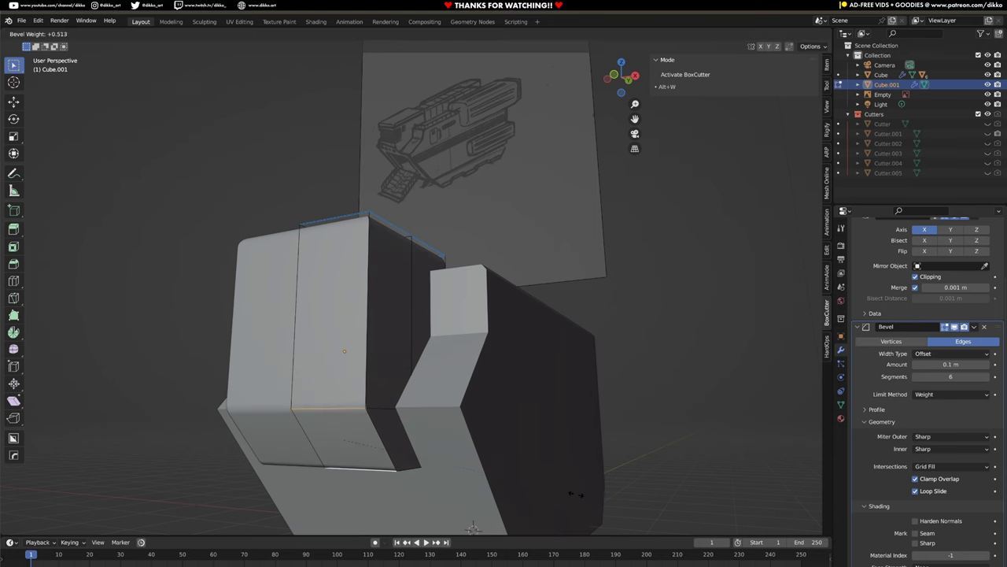
left_click(577, 494)
middle_click_drag(576, 494, 520, 449)
key("Tab")
key("alt+a")
Add a loop cut to the front block and slide an edge loop into position
key("Tab")
key("ctrl+r")
left_click(426, 318)
left_click(365, 344, "alt")
key("g")
key("g")
middle_click_drag(425, 318, 441, 354)
left_click(365, 324)
Reposition the side vertices to slope the window area's lower edge, and select its front and side faces
left_click(116, 34)
left_click(103, 33)
left_click(378, 359)
left_click(327, 366, "shift")
middle_click_drag(327, 366, 283, 393)
key("2")
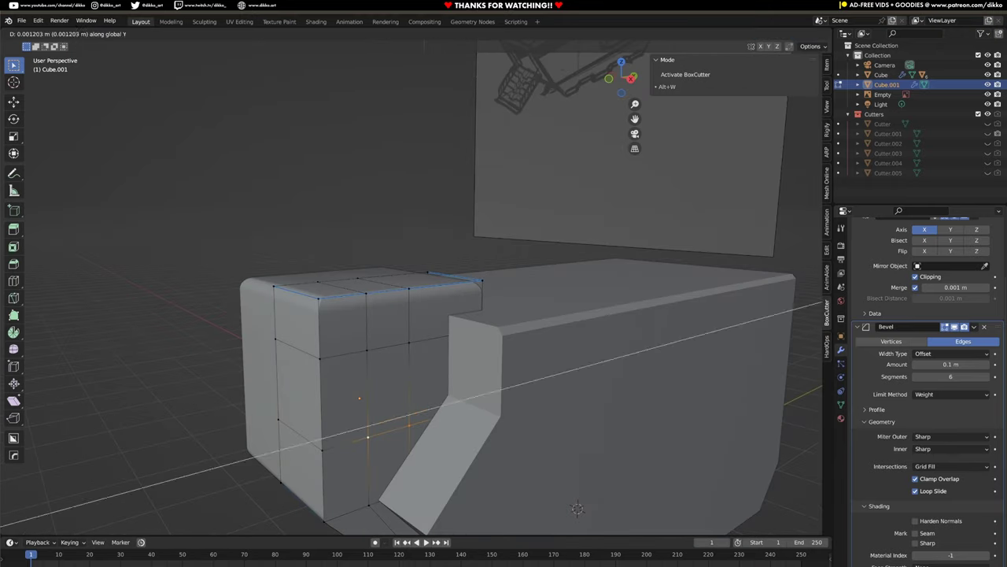
right_click(479, 476)
middle_click_drag(425, 452, 464, 443)
Try to extrude the selected front and side window faces
key("ctrl+e")
key("Escape")
key("alt+e")
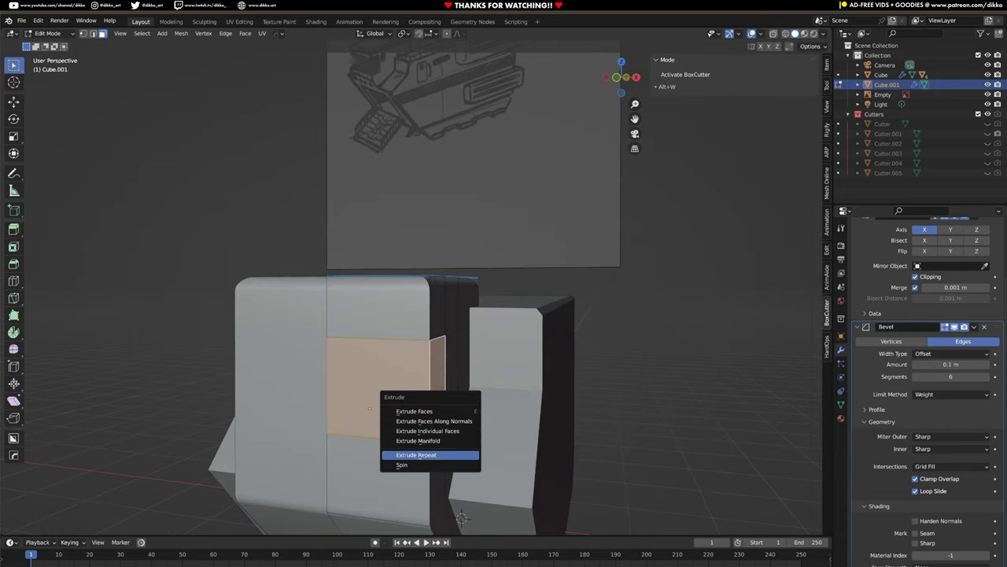
key("alt+e")
left_click(487, 451)
key("ctrl+z")
Extrude the front and side window faces inward and delete them to open up the window
key("alt+e")
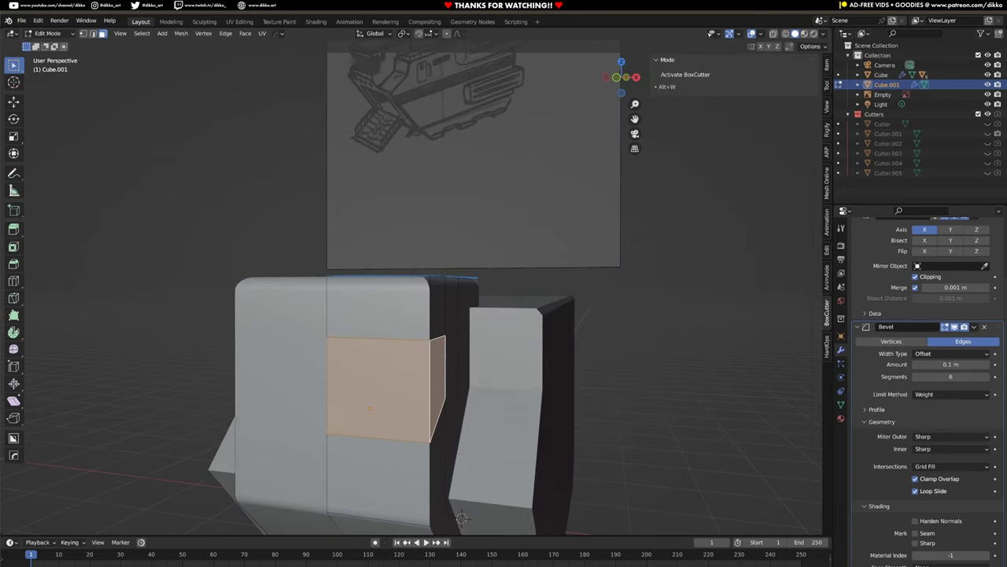
middle_click_drag(463, 517, 299, 354)
left_click(489, 488)
key("x")
left_click(486, 485)
Slide the inner corner vertex at the back of the block onto the outer corner
scroll(504, 260, "up", 3)
left_click(519, 240)
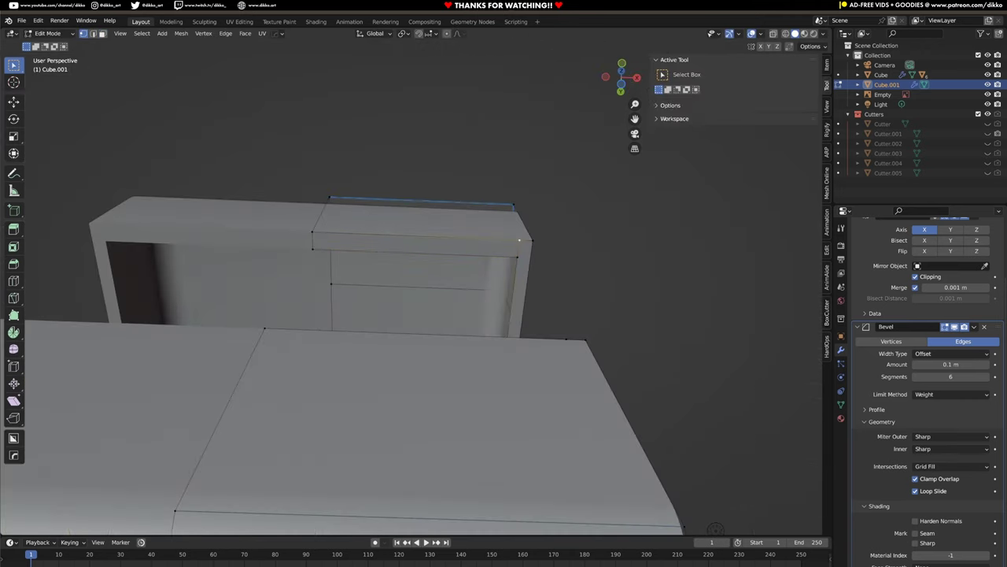
key("g")
key("g")
left_click(533, 241)
middle_click_drag(533, 241, 441, 406)
Fill the gap in the block's inner wall with a face between the selected edges
key("Tab")
scroll(374, 375, "down", 3)
key("Tab")
scroll(472, 370, "up", 6)
left_click(433, 278, "shift")
key("f")
left_click(334, 333)
middle_click_drag(333, 332, 345, 293)
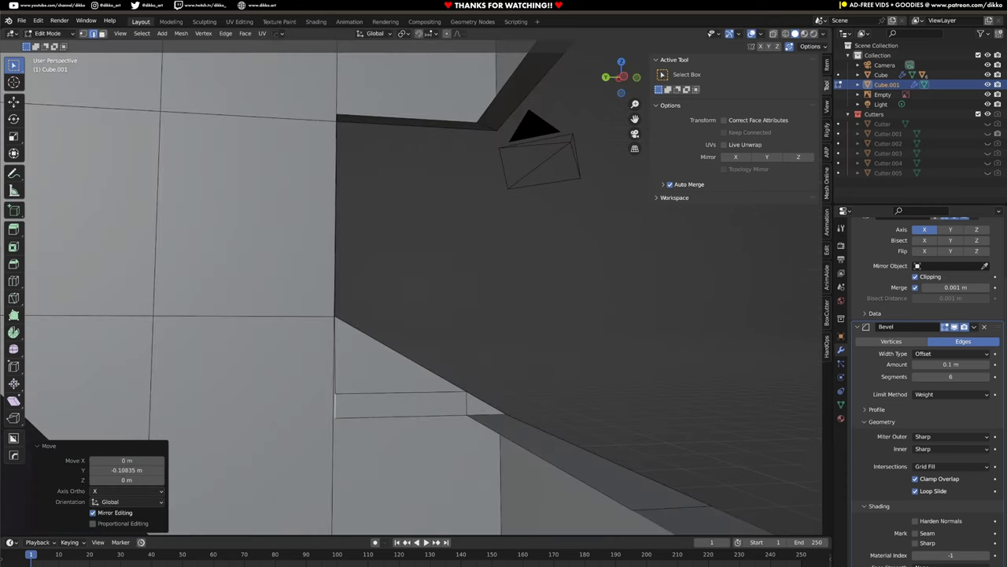
Move the selected edge inside the window opening along Y in right view
key("KP_3")
scroll(553, 472, "up", 6)
key("g")
key("y")
left_click(425, 281)
scroll(425, 281, "down", 5)
middle_click_drag(425, 281, 540, 245)
scroll(441, 299, "down", 6)
Extrude the selected edge of the window opening along the Y axis
scroll(473, 252, "up", 6)
left_click(488, 236)
key("e")
key("y")
left_click(473, 244)
Move the upper front edge of the window opening forward along Y to form an overhanging visor
mouse_move(472, 245)
middle_mouse_down()
mouse_move(519, 228)
mouse_move(469, 230)
middle_mouse_up()
left_click(467, 230)
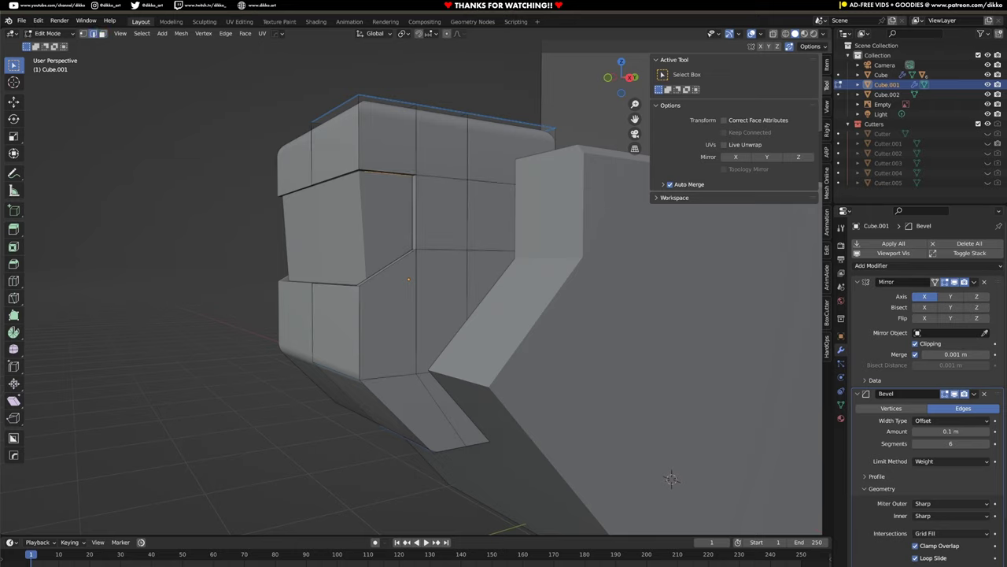
key("g")
key("y")
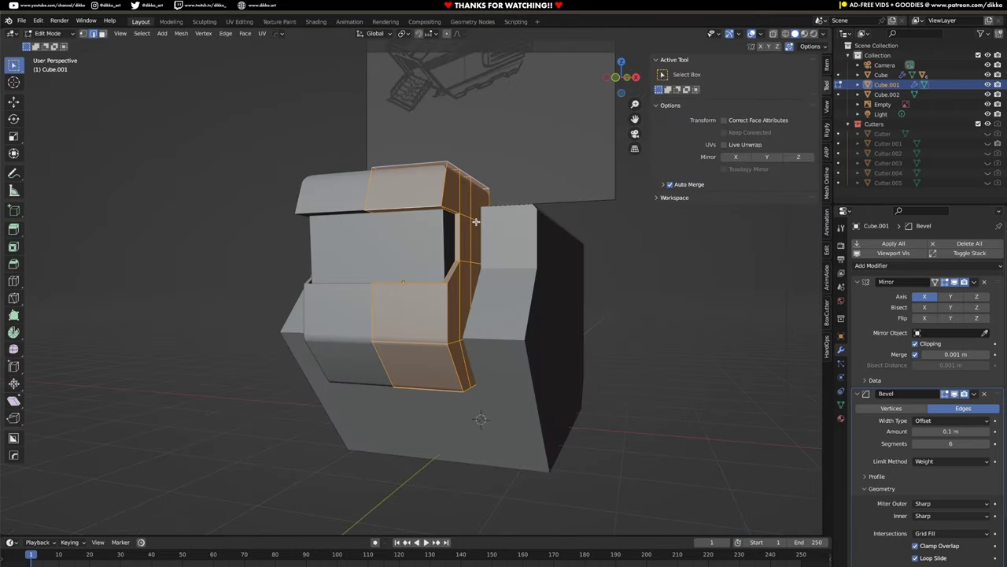
Isolate the block in local view and try to bevel the window opening's rear corner edge
key("KP_Divide")
middle_click_drag(425, 292, 441, 228)
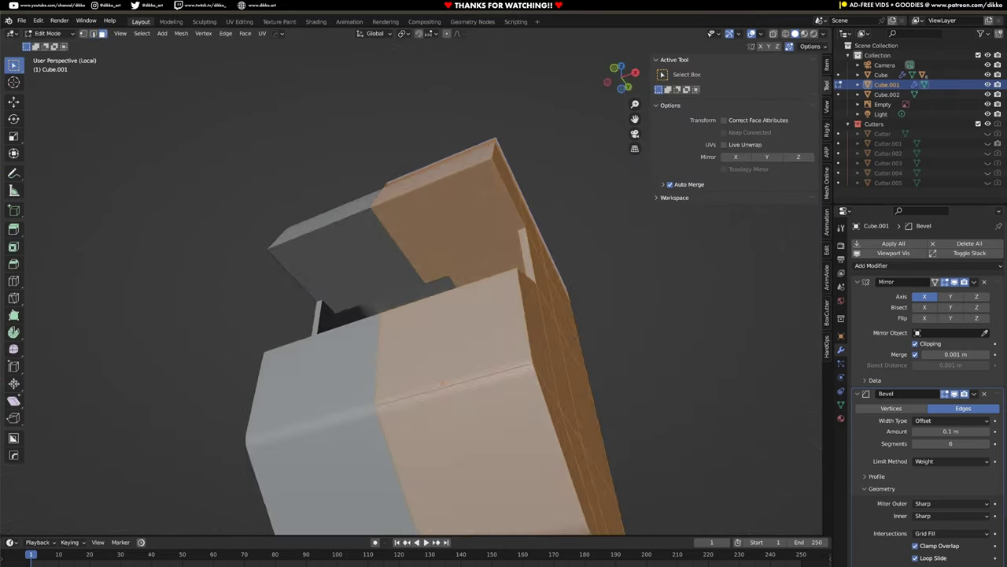
middle_click_drag(488, 409, 472, 394)
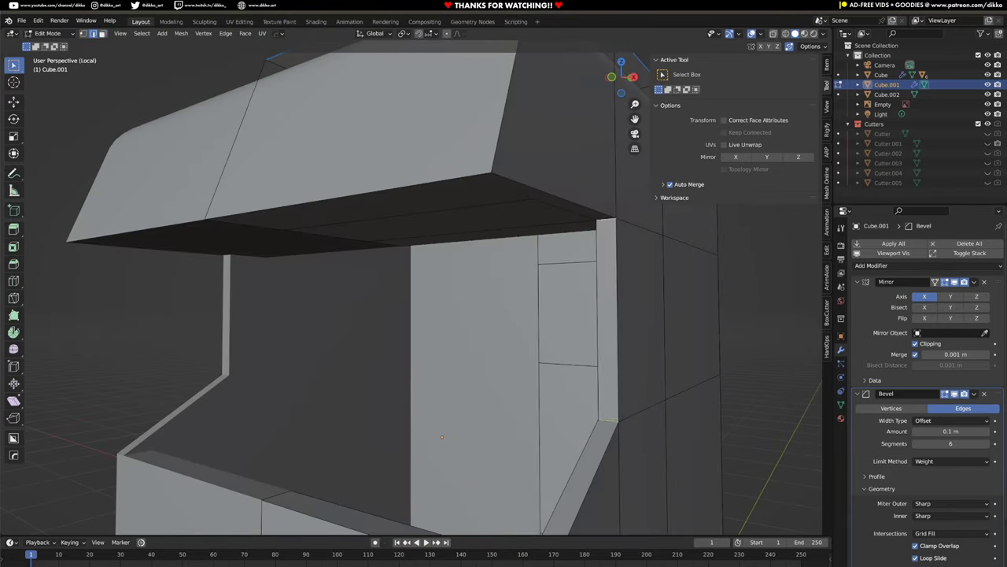
key("ctrl+b")
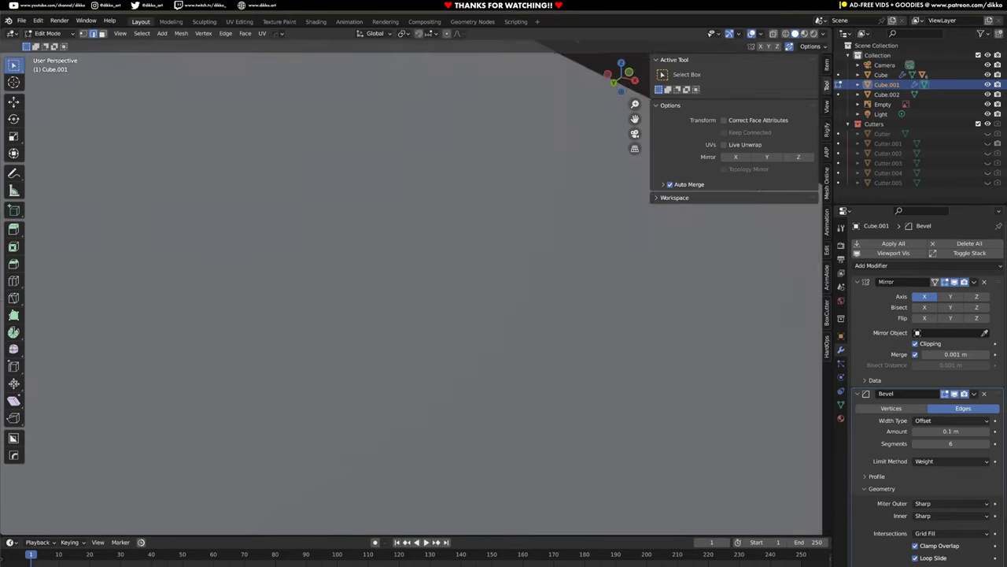
Isolate the block in local view and clean up the stray geometry inside the window opening
scroll(409, 291, "down", 8)
key("KP_Divide")
middle_click_drag(441, 354, 472, 307)
left_click(462, 298)
left_click(454, 274, "shift")
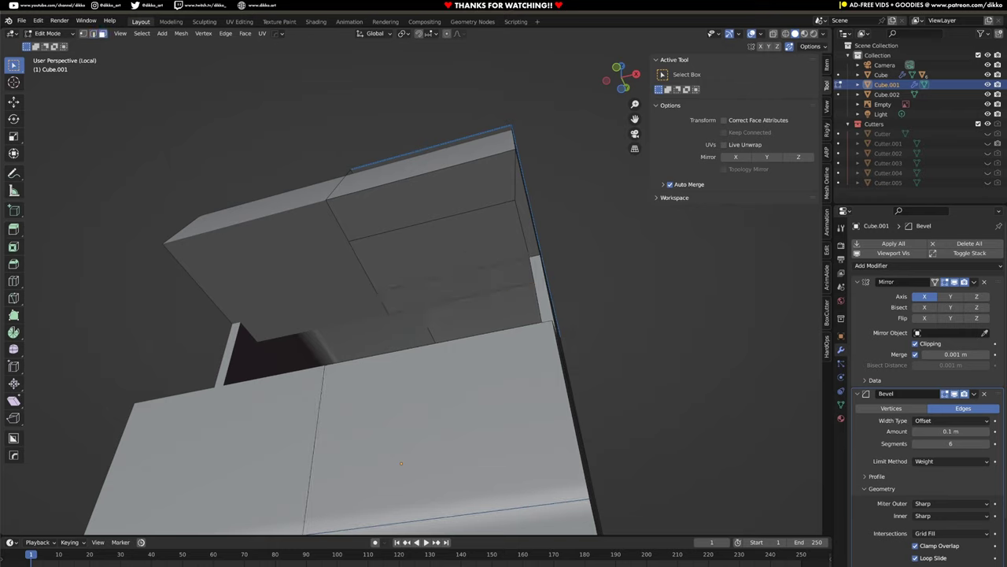
middle_click_drag(400, 462, 288, 421)
left_click(289, 421)
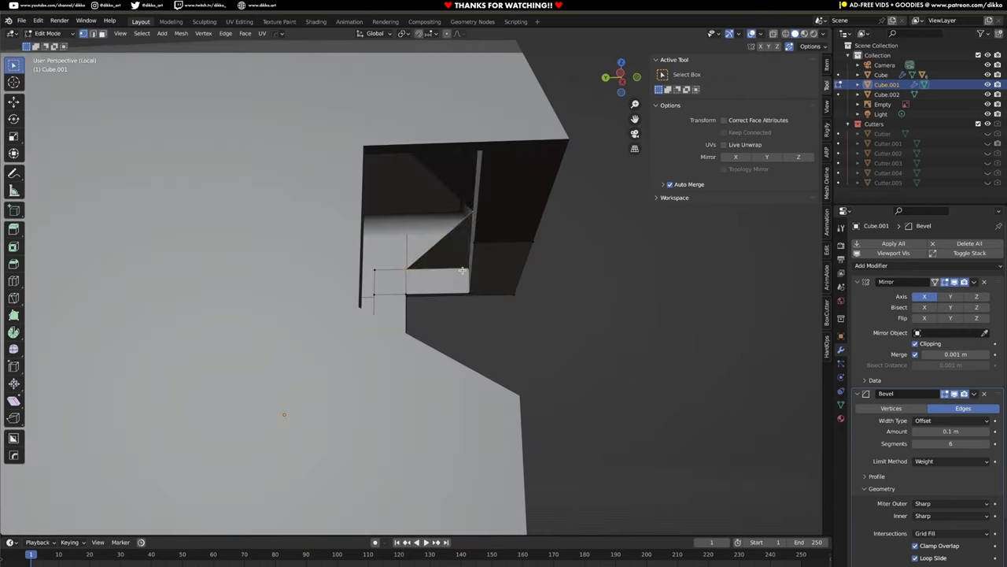
Bevel the short lower rear corner edge of the window opening
left_click(63, 161)
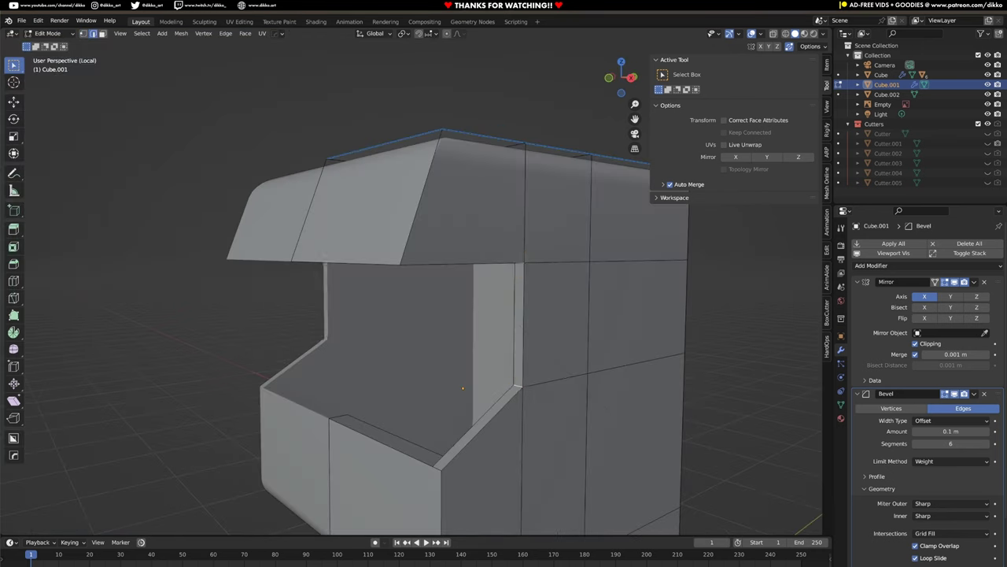
key("ctrl+b")
left_click(624, 422)
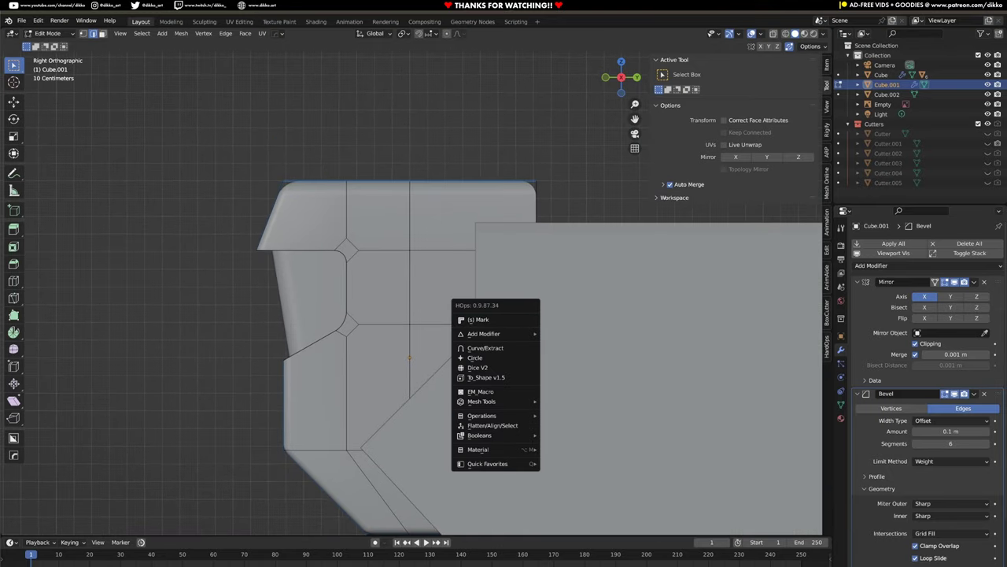
Activate the BoxCutter tool for the front block in Edit Mode
mouse_move(510, 417)
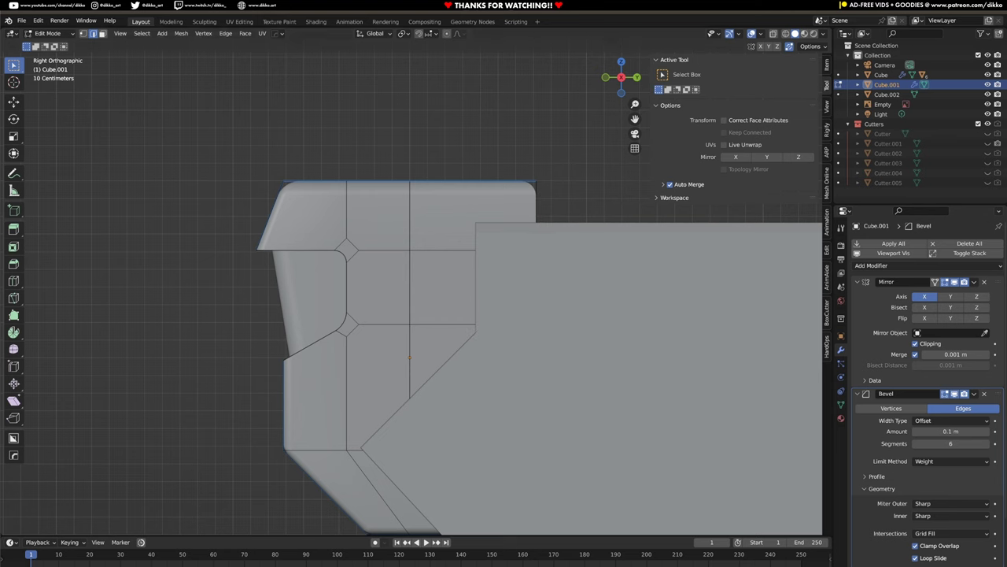
left_click(828, 344)
left_click(828, 313)
key("alt+w")
scroll(689, 339, "down", 6)
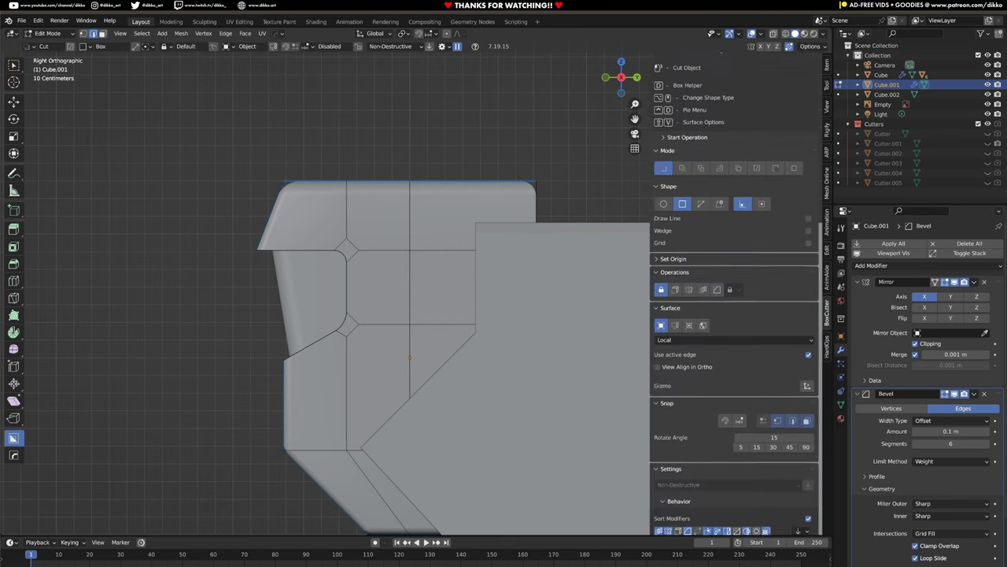
Try a rectangular box cut on the side of the front block, just behind the window
key("Tab")
scroll(705, 382, "up", 3)
scroll(418, 287, "up", 2)
left_click_drag(358, 259, 396, 326)
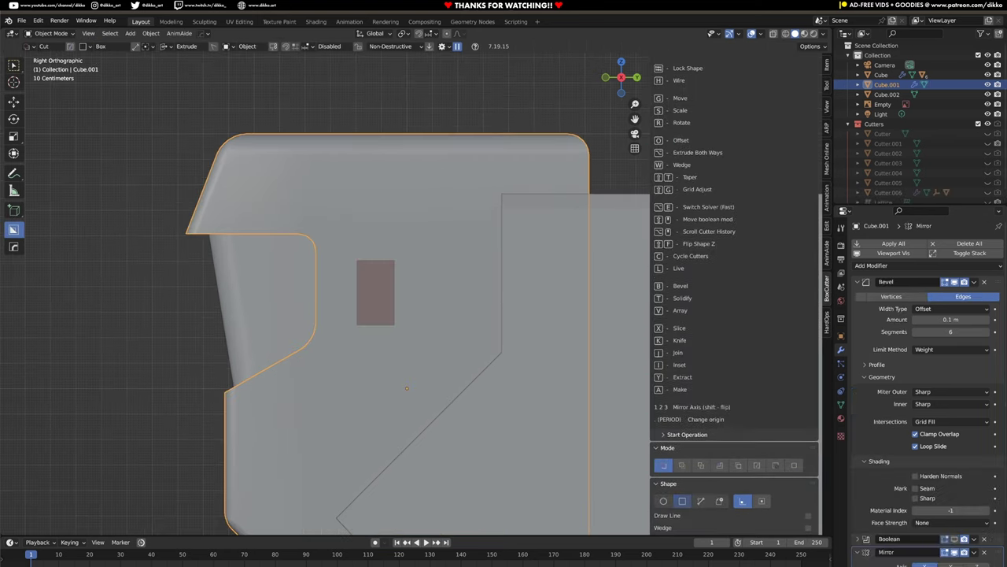
key("Escape")
key("Tab")
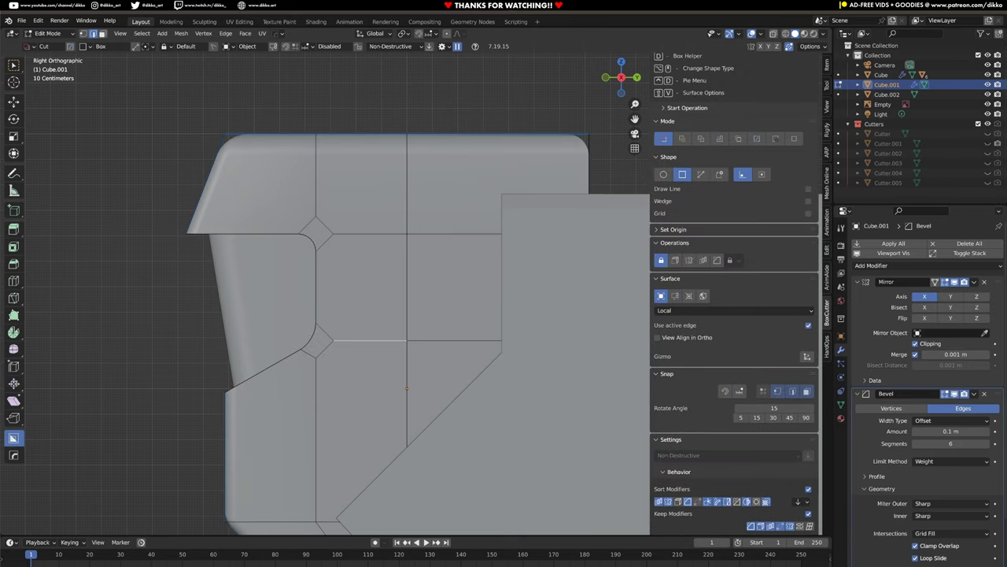
Try to divide the side face behind the cabin window with the Bisect tool, undoing the attempts
scroll(417, 288, "down", 2)
scroll(417, 287, "up", 1)
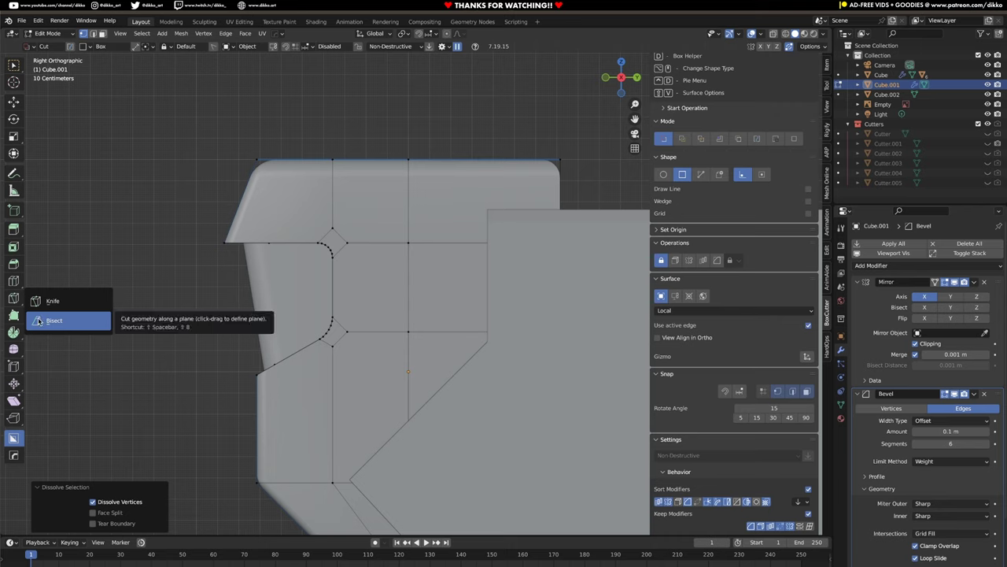
key("2")
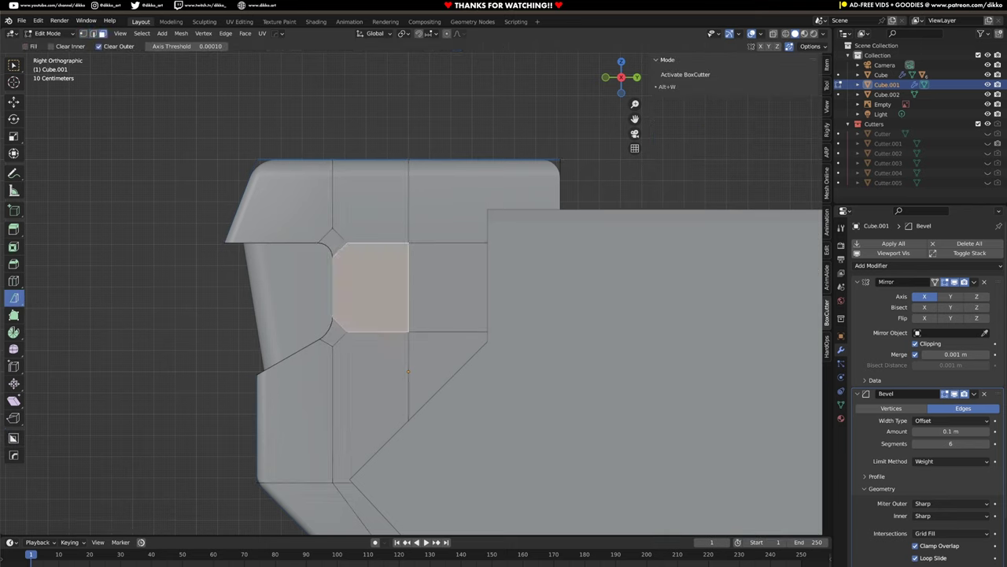
key("ctrl+z")
key("ctrl+z")
key("ctrl+z")
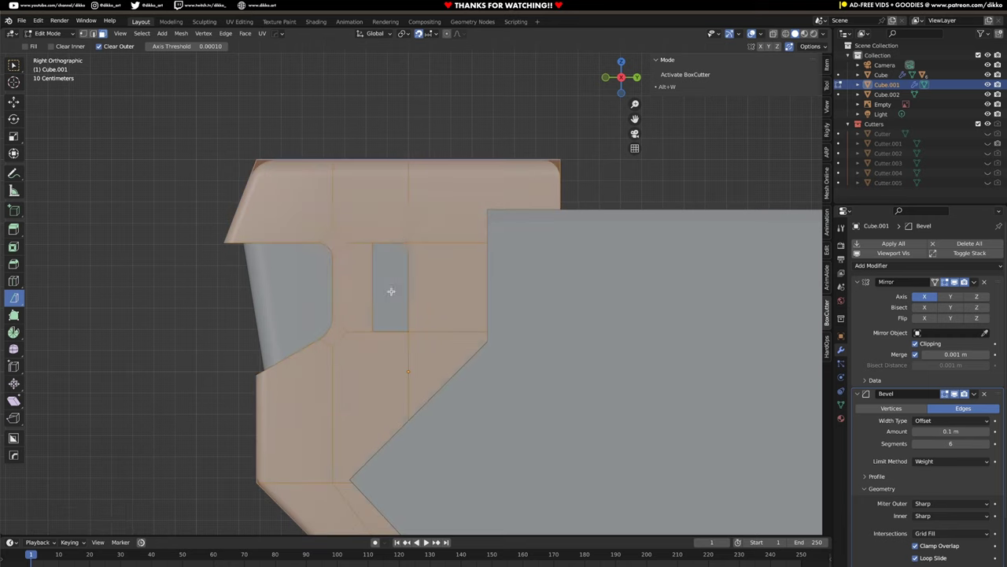
Recess the narrow opening behind the cabin window by filling and extruding its border, and raise its lower face about 0.11 m
middle_click_drag(410, 330, 403, 391)
key("2")
left_click(350, 319, "alt")
key("f")
left_click(370, 239)
left_click(369, 240, "alt")
key("e")
right_click(464, 375)
left_click(432, 370)
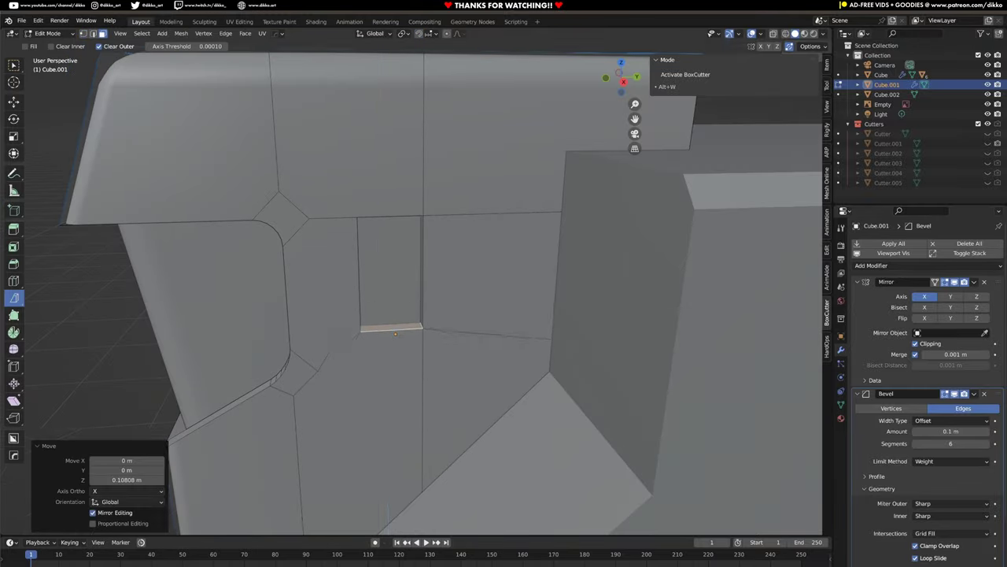
Bevel the corners of the small recessed window opening on the front block
middle_click_drag(395, 334, 339, 404)
left_click(391, 296)
middle_click_drag(390, 295, 394, 338)
left_click(400, 344)
left_click(434, 310, "shift")
key("ctrl+b")
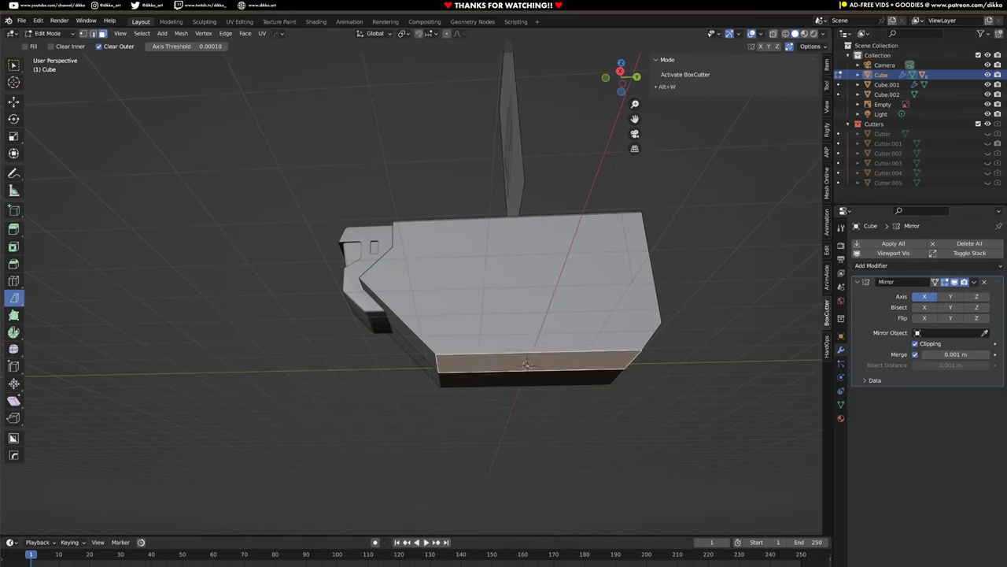
Lower the main body's bottom face about 0.81 m and shift it along Y
key("KP_3")
key("g")
key("z")
left_click(519, 406)
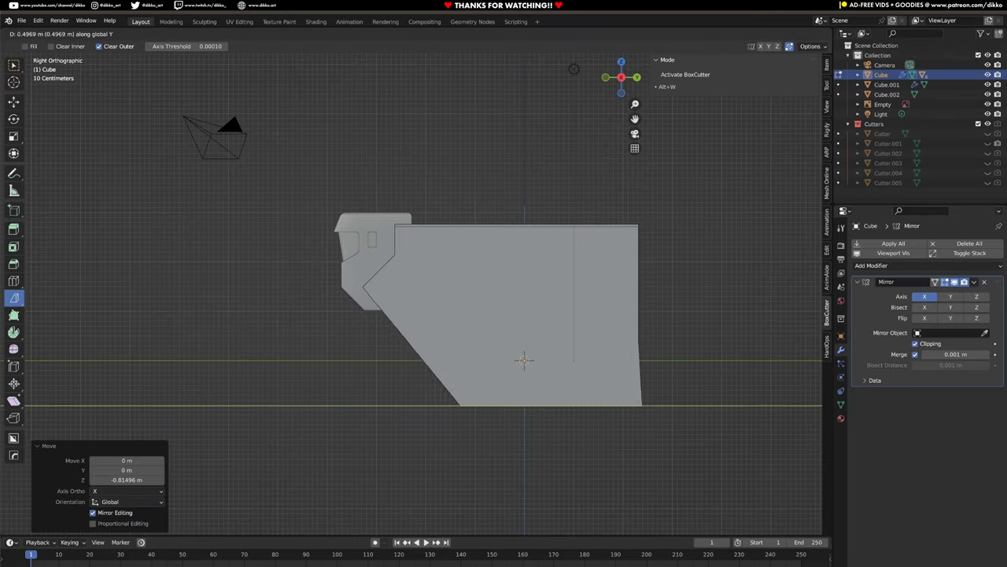
left_click(651, 406)
Dissolve an unneeded edge on the main body
scroll(504, 339, "down", 3)
key("2")
left_click(454, 329)
mouse_move(551, 339)
middle_mouse_down()
mouse_move(440, 331)
mouse_move(563, 335)
middle_mouse_up()
key("ctrl+x")
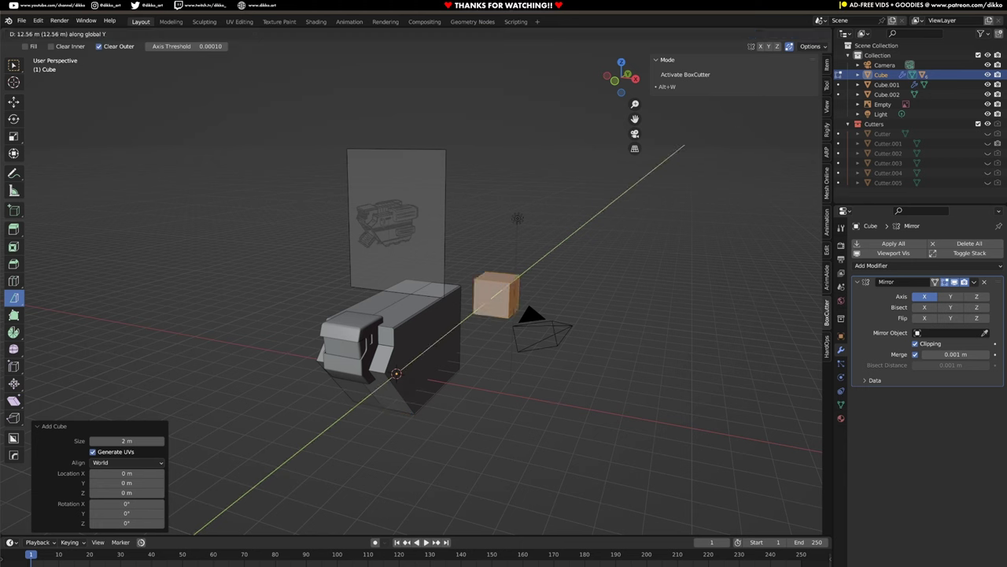
left_click(536, 344)
key("ctrl+z")
key("ctrl+z")
Add a cube as a separate object, move it along Y and give it a Mirror modifier on X
key("Tab")
key("shift+a")
mouse_move(512, 384)
left_click(595, 186)
key("g")
key("y")
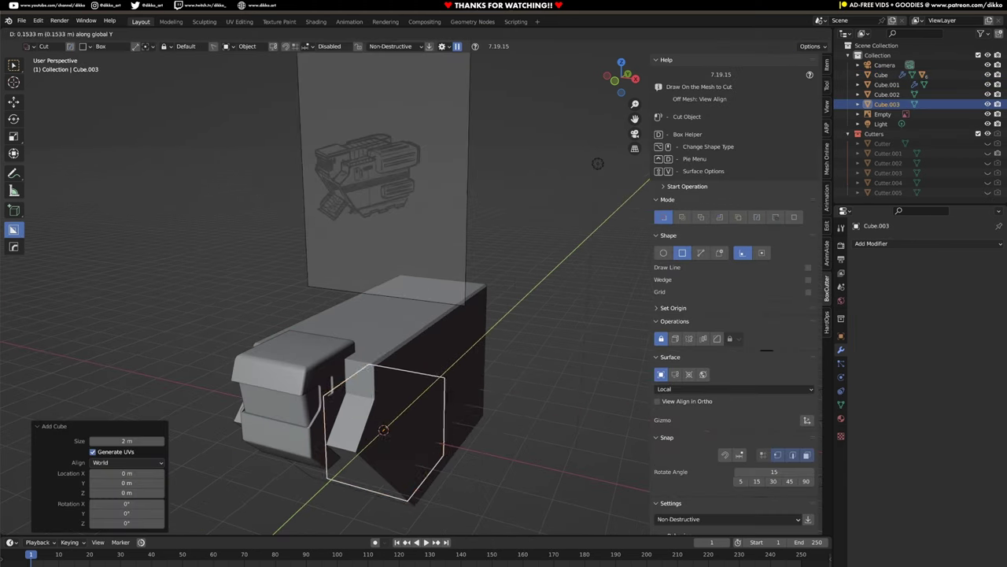
left_click(871, 243)
left_click(871, 416)
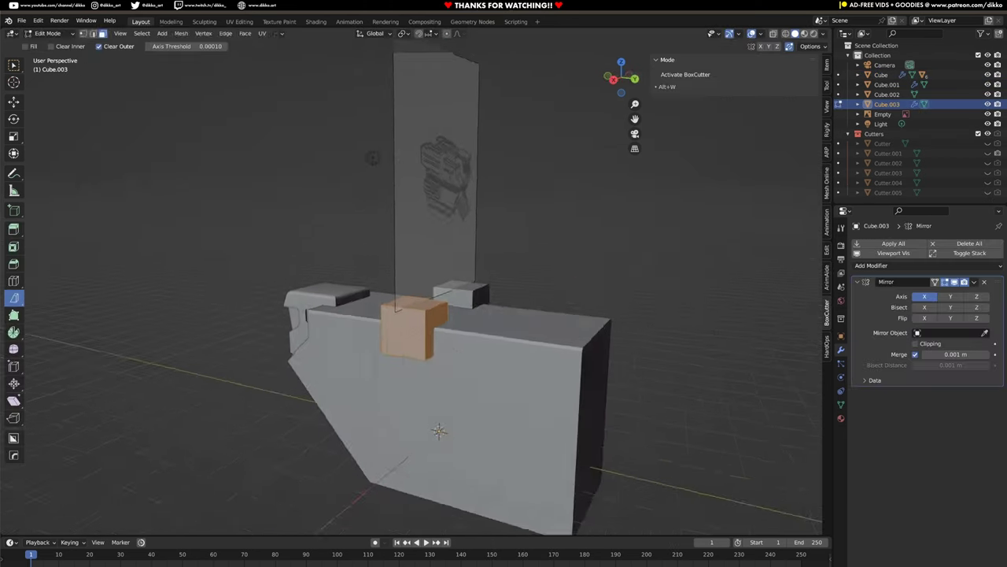
Scale the mirrored side block on the main body and add a Bevel modifier to it
key("s")
left_click(435, 431)
middle_click_drag(476, 352, 453, 359)
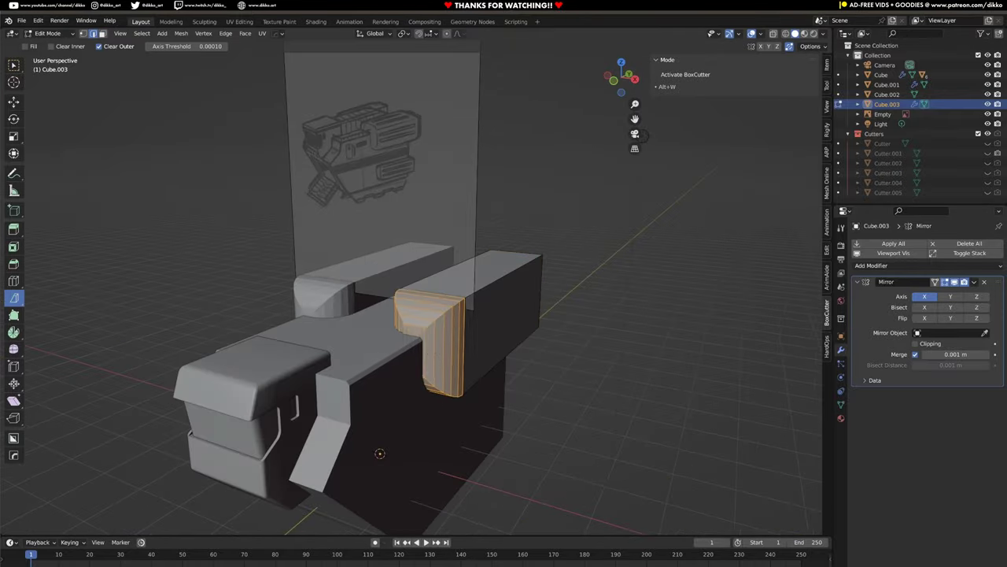
left_click(315, 370)
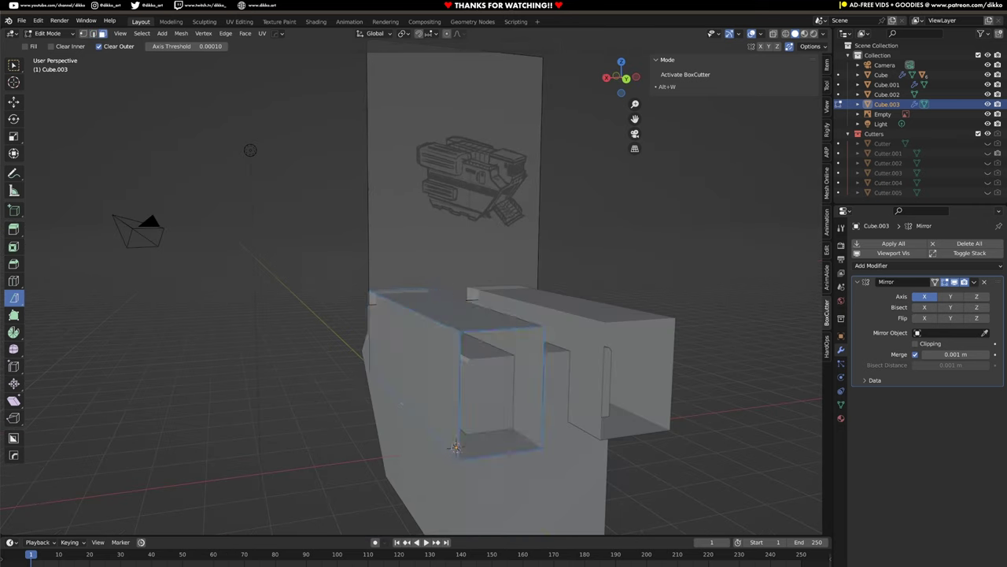
left_click(871, 265)
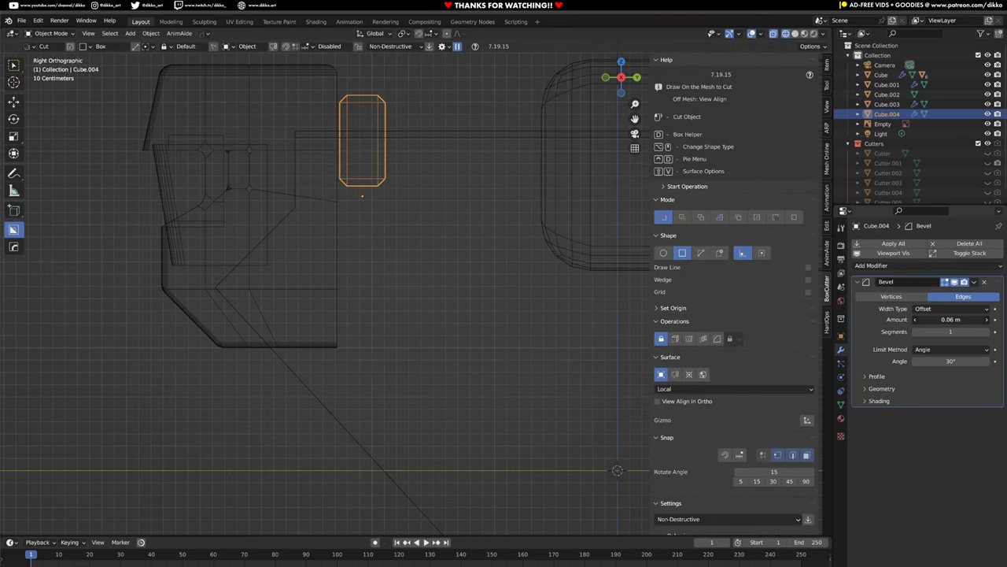
Add an Array modifier to the small bevelled block behind the cabin, repeating it 12 times along Y with factor 1.2
left_click(928, 265)
left_click(797, 295)
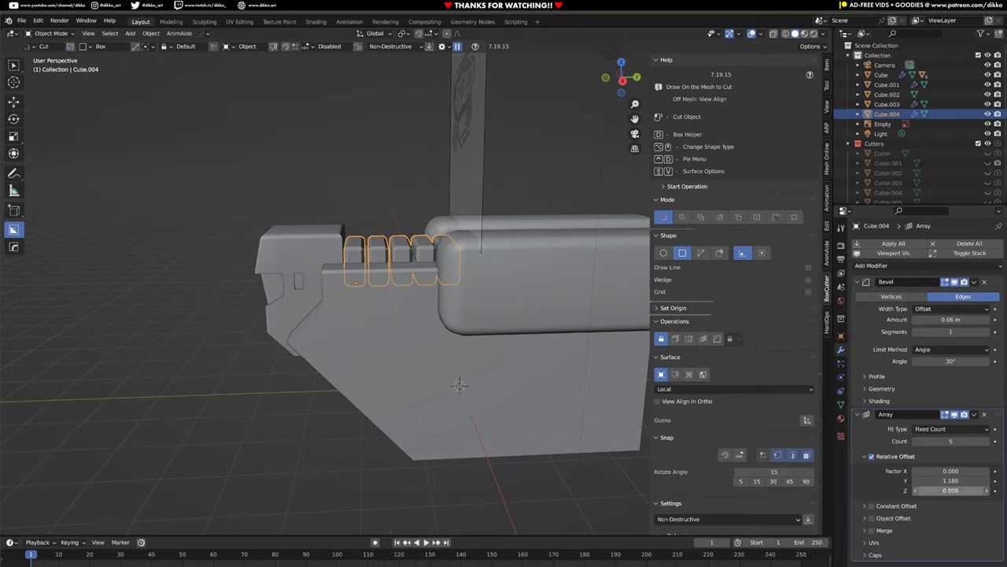
middle_click_drag(472, 315, 331, 354)
left_click_drag(951, 442, 984, 441)
middle_click_drag(378, 338, 488, 338)
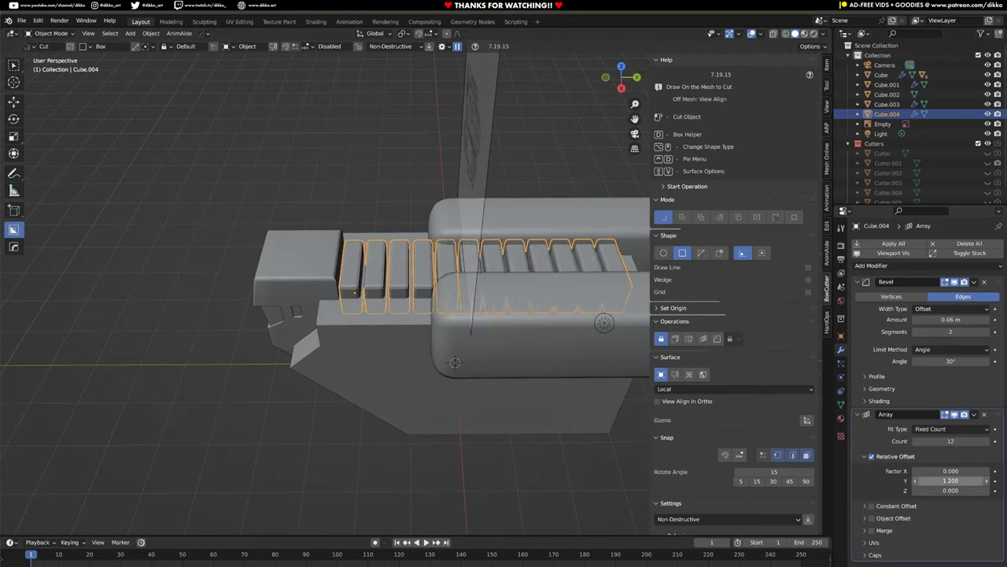
Set the array to 14 copies with a Y factor of 1.1 and increase the small block's bevel segments
left_click_drag(951, 441, 960, 441)
middle_click_drag(472, 315, 472, 284)
key("Tab")
key("Tab")
scroll(339, 267, "up", 6)
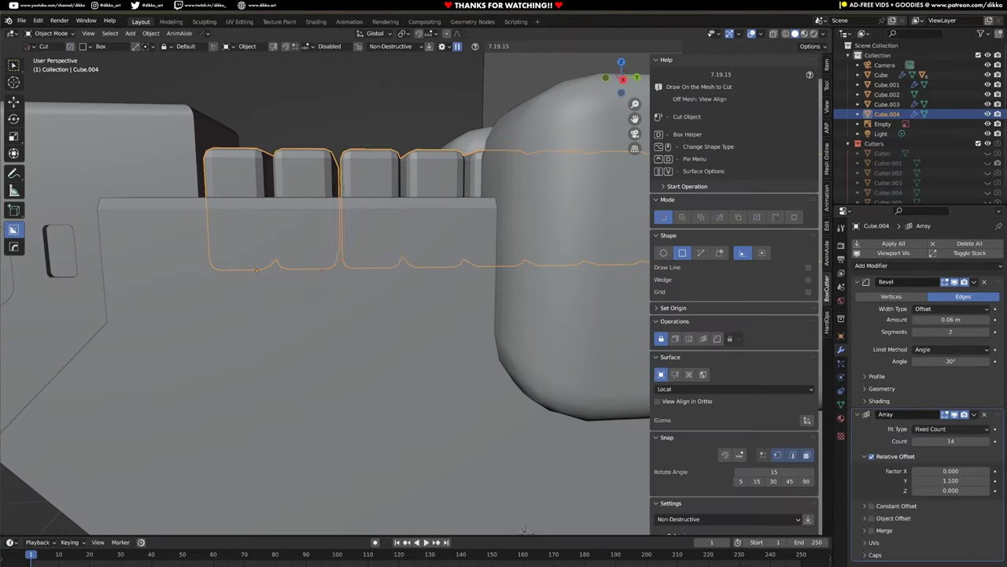
right_click(350, 138)
left_click(352, 139)
left_click_drag(951, 332, 974, 332)
middle_click_drag(525, 488, 519, 517)
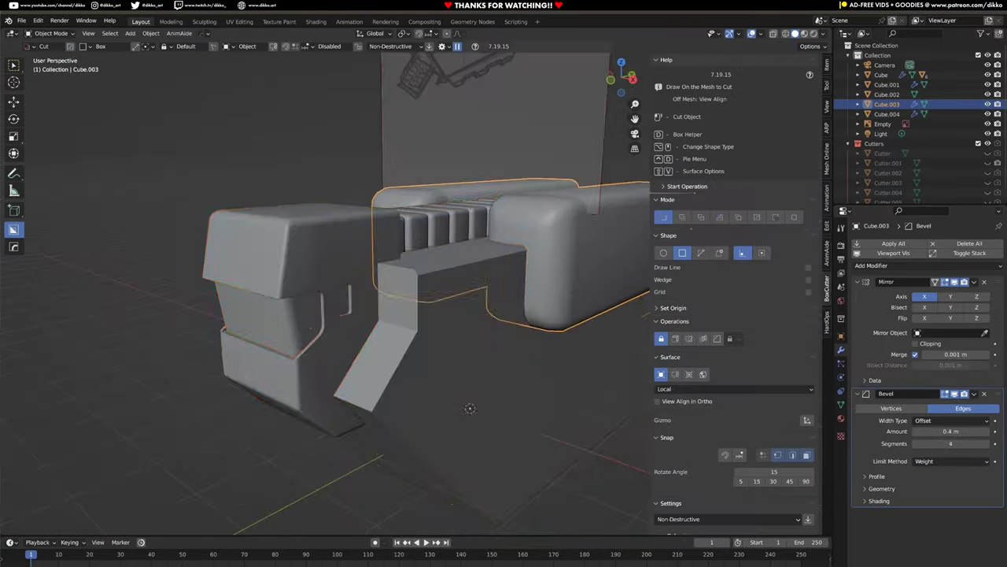
Move the inner face of the smaller lower side pod about 0.14 m along X
left_click(580, 283)
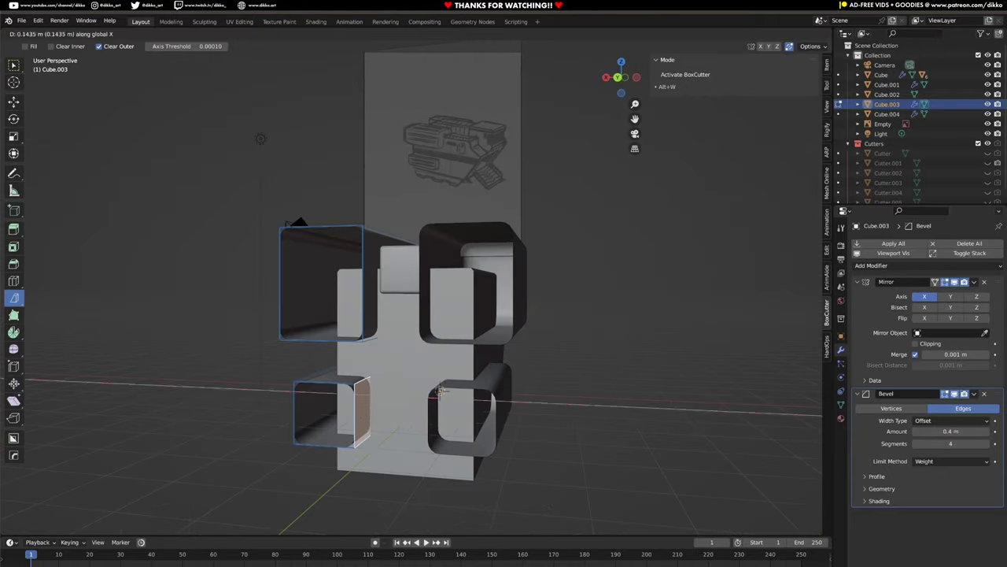
key("Return")
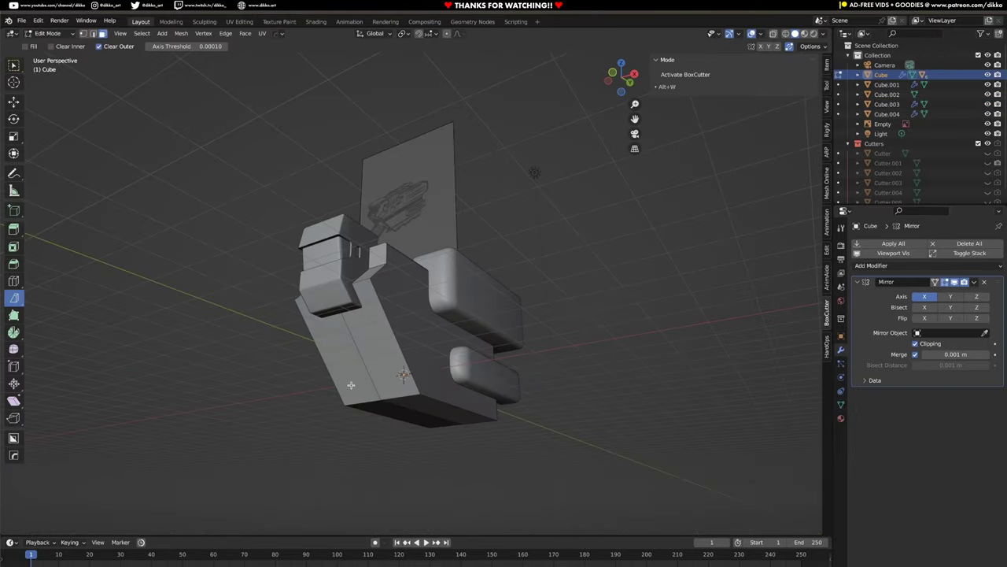
Slide a loop cut across the main body's sloped front face to mark off the opening's border
left_click_drag(400, 386, 401, 380)
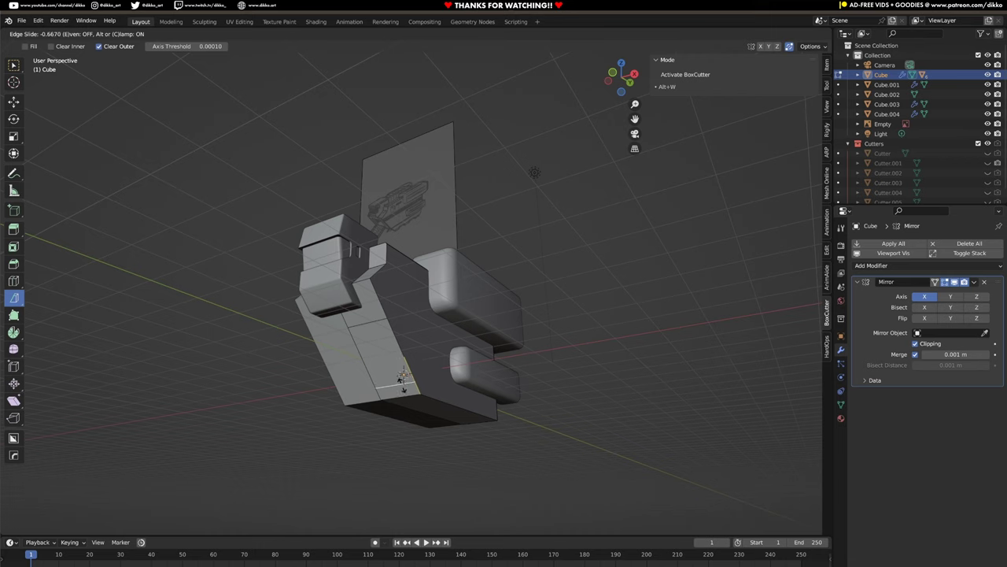
left_click(381, 323)
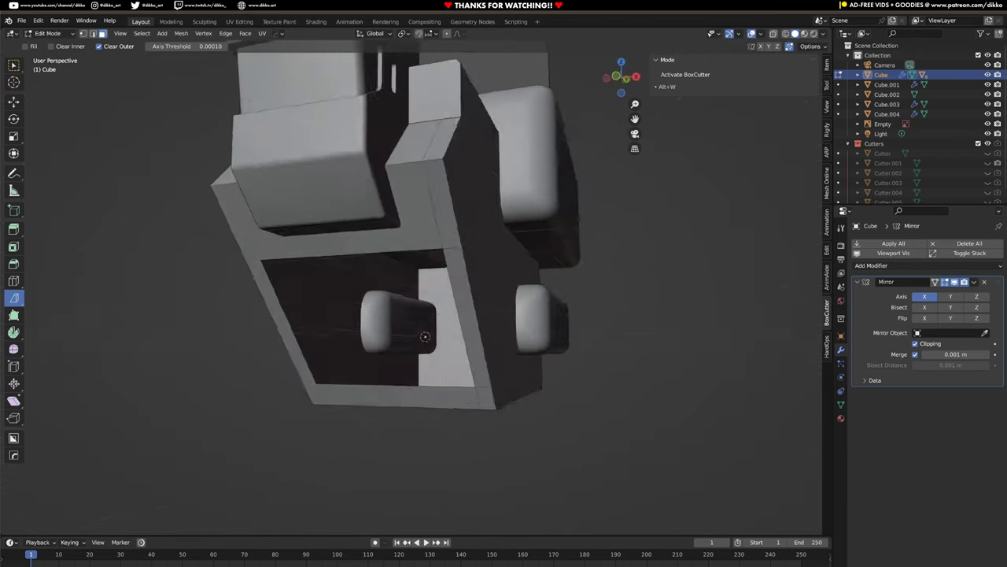
Move the inner rim of the sloped front opening along Y and extrude it about 0.08 m further
key("2")
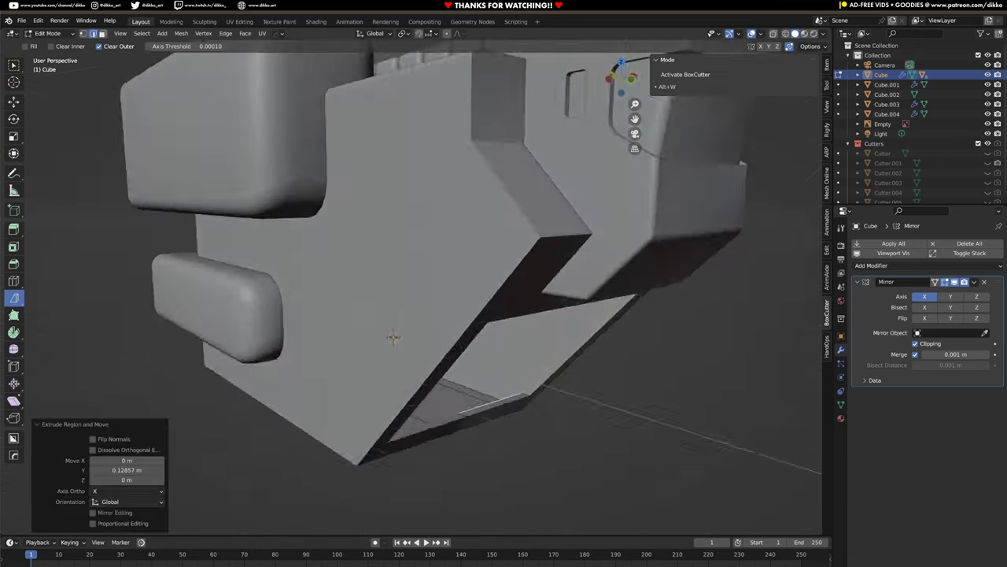
key("g")
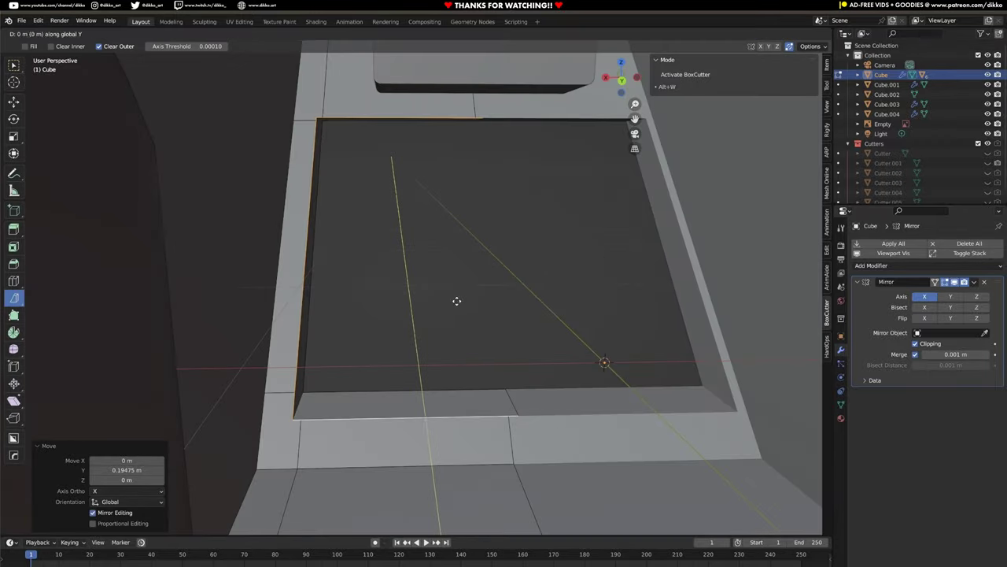
key("e")
left_click(563, 403)
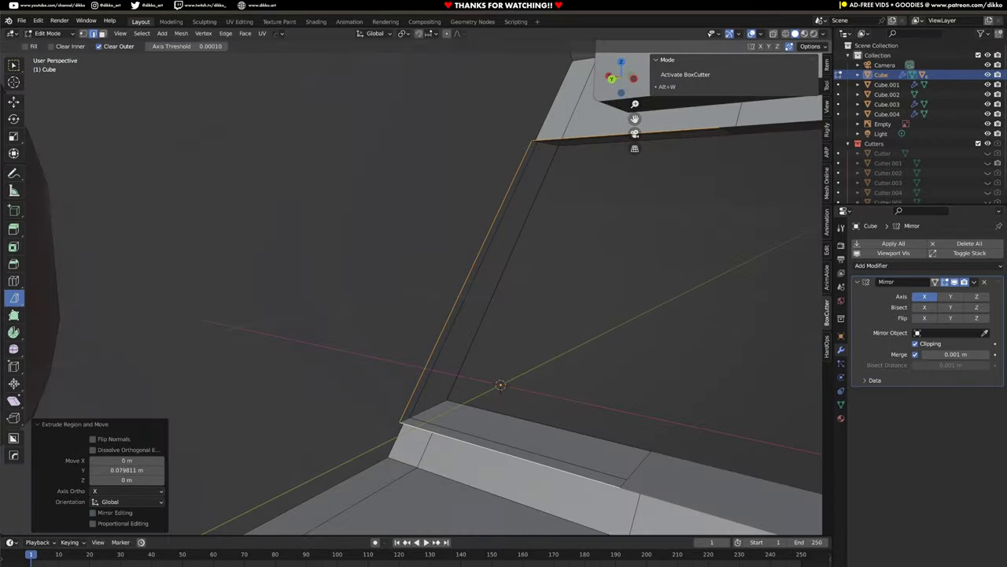
Scale the extruded rim of the front opening to about 1.09 along X and adjust it along Z
key("s")
key("z")
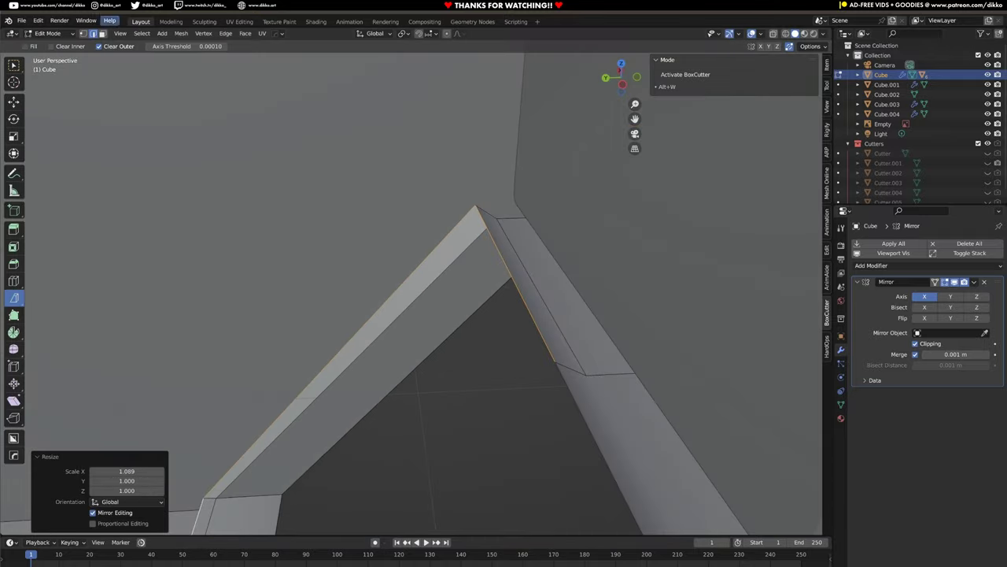
key("g")
key("z")
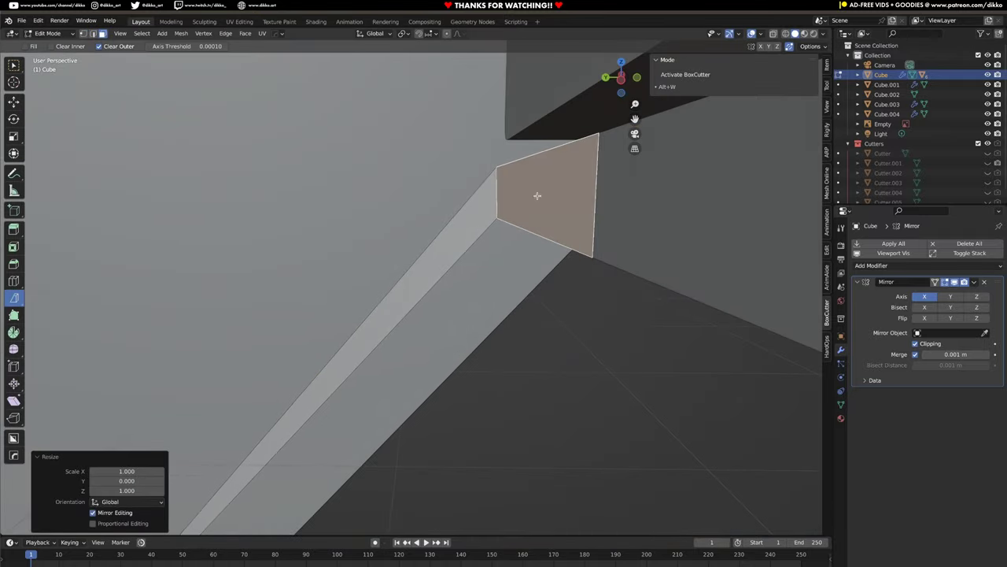
Check the faces and edges where the front opening's rim meets at its upper and lower corners
middle_click_drag(538, 196, 666, 63, "shift")
left_click(438, 332)
key("2")
left_click(422, 319)
key("3")
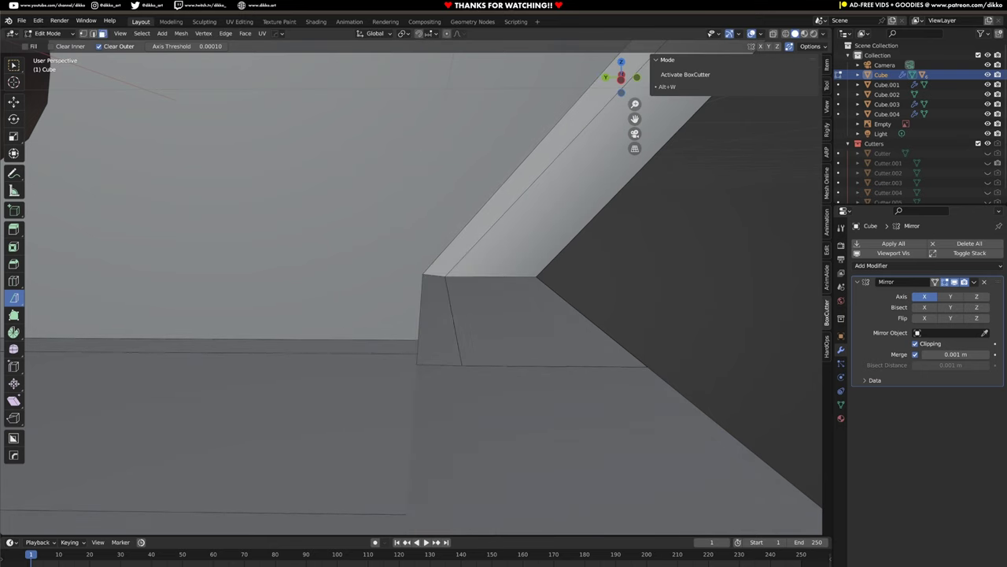
scroll(736, 197, "down", 6, "ctrl")
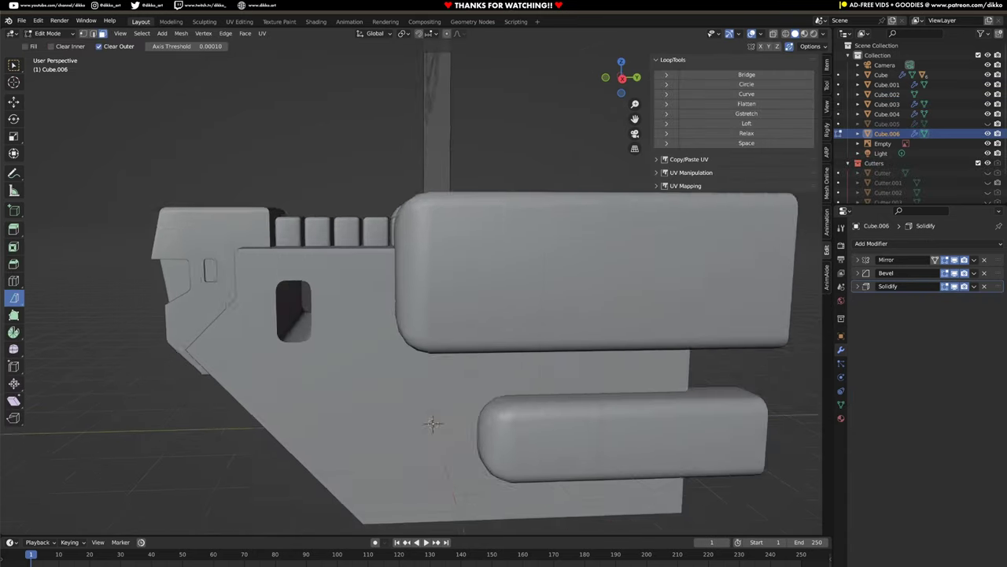
Add a cube over the rounded opening in the main body's side and narrow it along Y
key("KP_3")
scroll(405, 277, "up", 5)
middle_click_drag(427, 199, 405, 278, "shift")
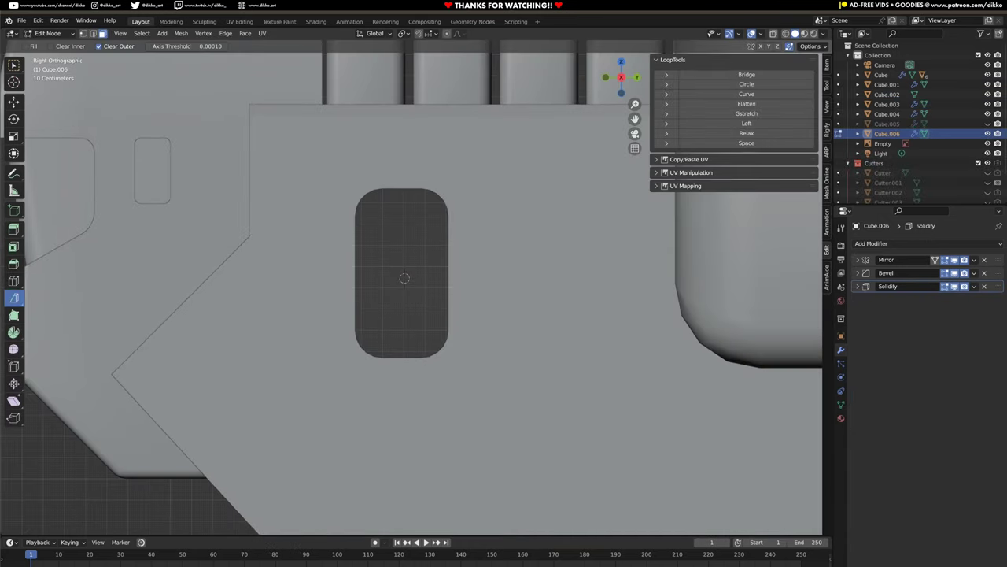
scroll(396, 295, "up", 6)
scroll(396, 299, "down", 8)
key("shift+a")
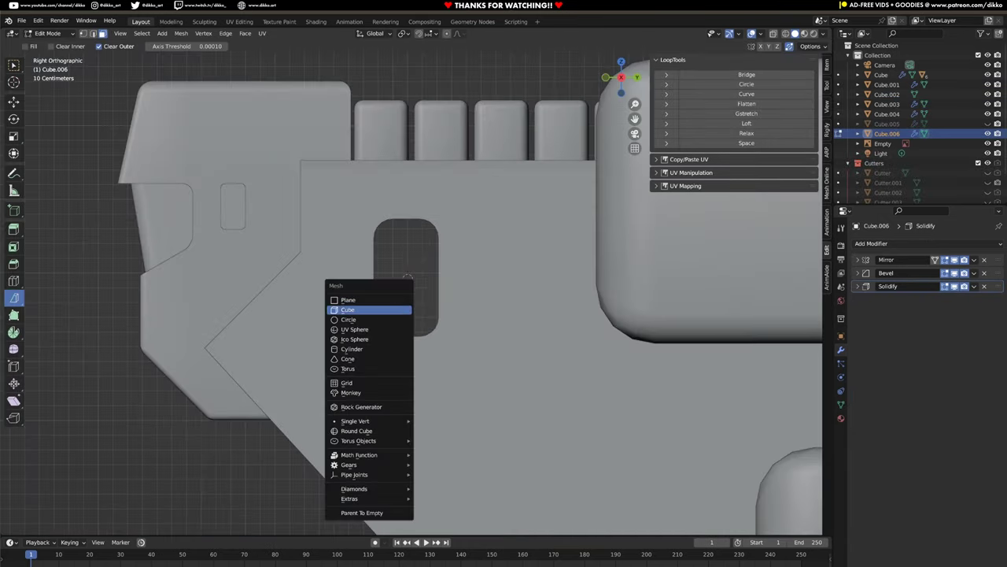
left_click(395, 309)
key("s")
key("y")
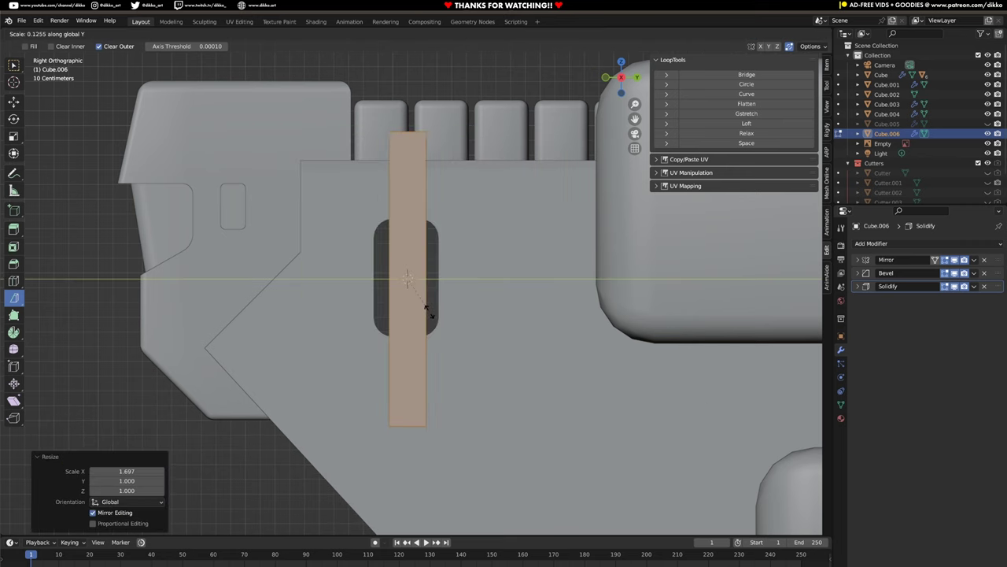
left_click(450, 360)
Move the new block outward along X about 3.26 m so it sits beside the body
middle_click_drag(449, 360, 692, 393)
left_click(383, 321)
middle_click_drag(383, 321, 291, 339)
scroll(377, 323, "down", 4)
key("g")
key("x")
right_click(409, 315)
key("g")
key("x")
left_click(409, 315)
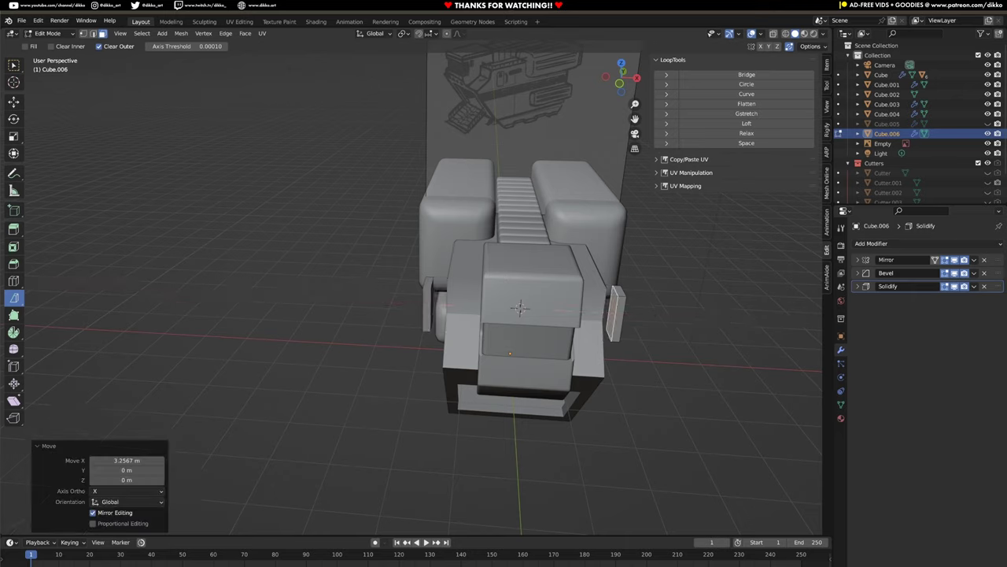
Select the whole linked block beside the side opening and scale it along X
middle_click_drag(409, 315, 267, 283)
scroll(504, 315, "up", 4)
key("l")
key("s")
key("x")
left_click(567, 378)
Remove the inherited modifiers from the separated block and give it a new Mirror modifier
left_click(985, 260)
left_click(984, 261)
left_click(986, 261)
left_click(920, 244)
left_click(791, 347)
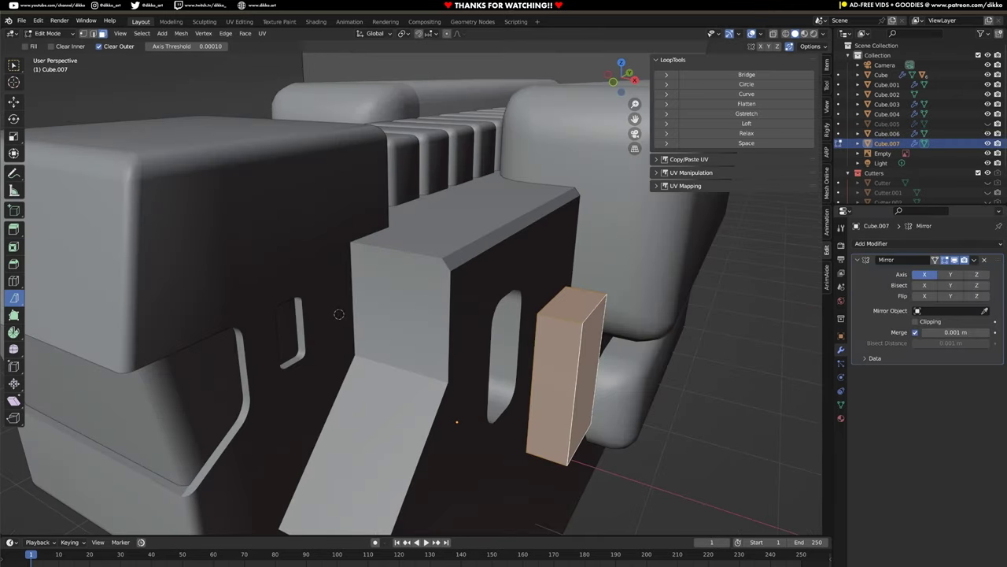
Flatten the separated block along X into a thin panel over the side opening
key("s")
key("x")
left_click(586, 384)
left_click(503, 384)
Set the bevel weight of the side panel's two upper corner edges to 1
key("2")
middle_click_drag(503, 384, 378, 370)
left_click(379, 251)
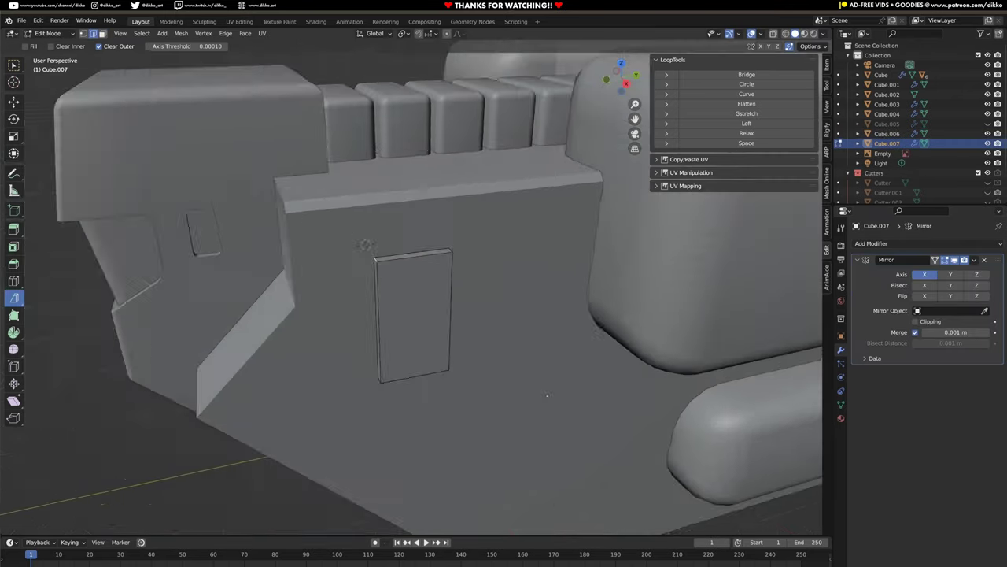
scroll(379, 251, "up", 2)
left_click(453, 237, "shift")
middle_click_drag(453, 237, 503, 189)
scroll(472, 315, "up", 3)
middle_click_drag(504, 315, 488, 299)
scroll(472, 315, "down", 5)
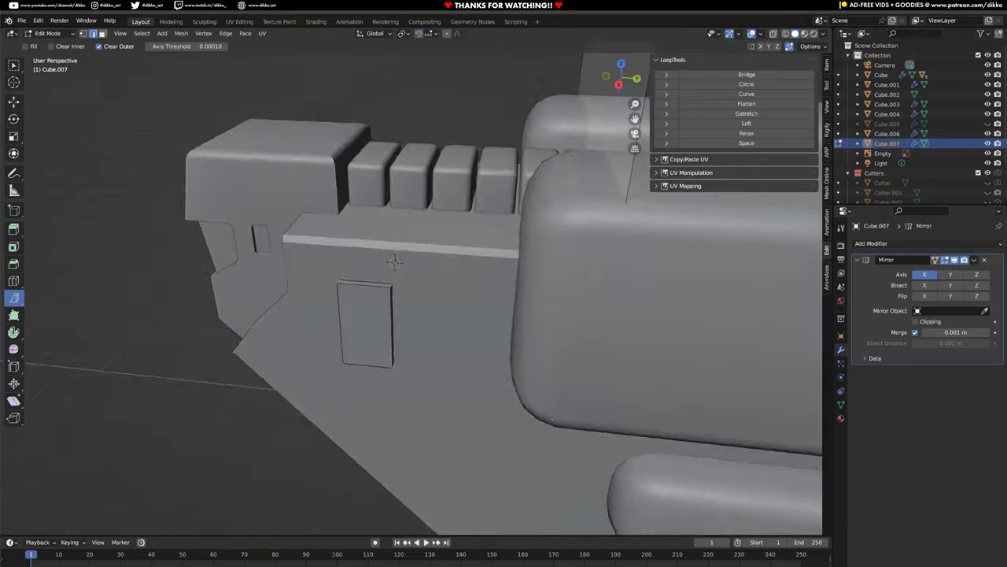
scroll(472, 315, "up", 1)
key("ctrl+e")
left_click(167, 429)
key("1")
key("Return")
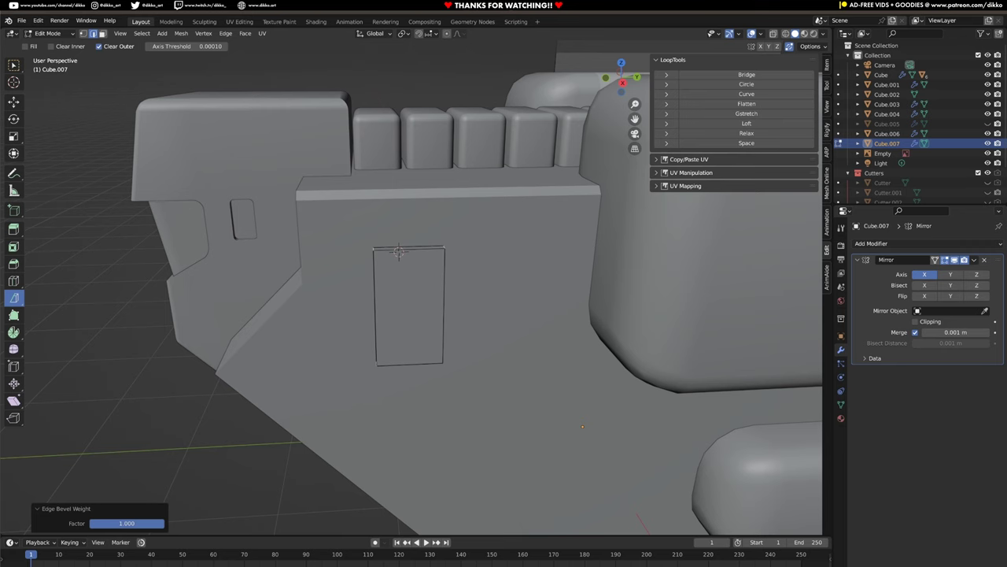
Add a Bevel modifier to the side panel, limited by weight, with 4 segments
left_click(872, 244)
left_click(784, 278)
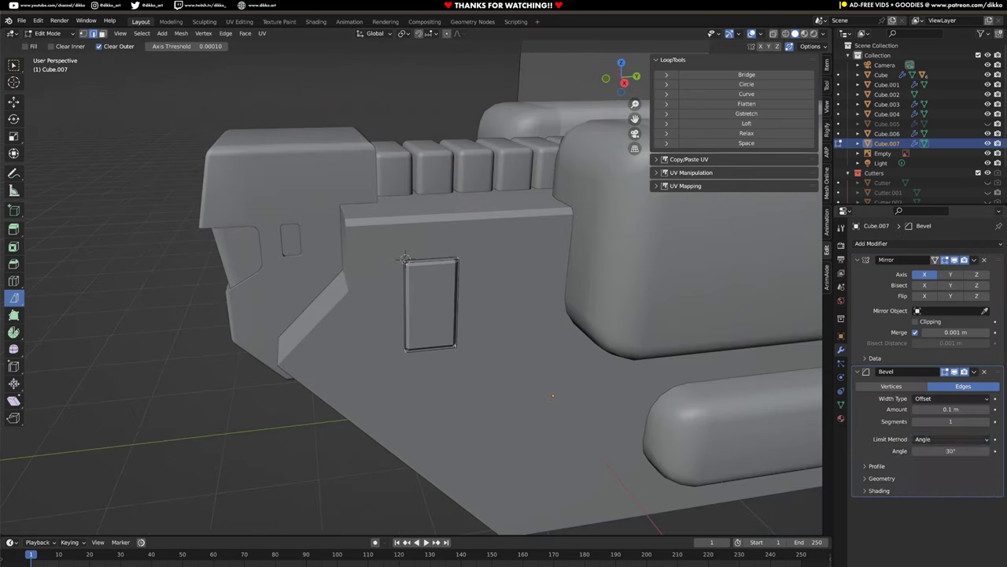
left_click(951, 439)
left_click(937, 486)
scroll(407, 252, "up", 3)
left_click_drag(951, 422, 972, 421)
middle_click_drag(396, 245, 416, 229)
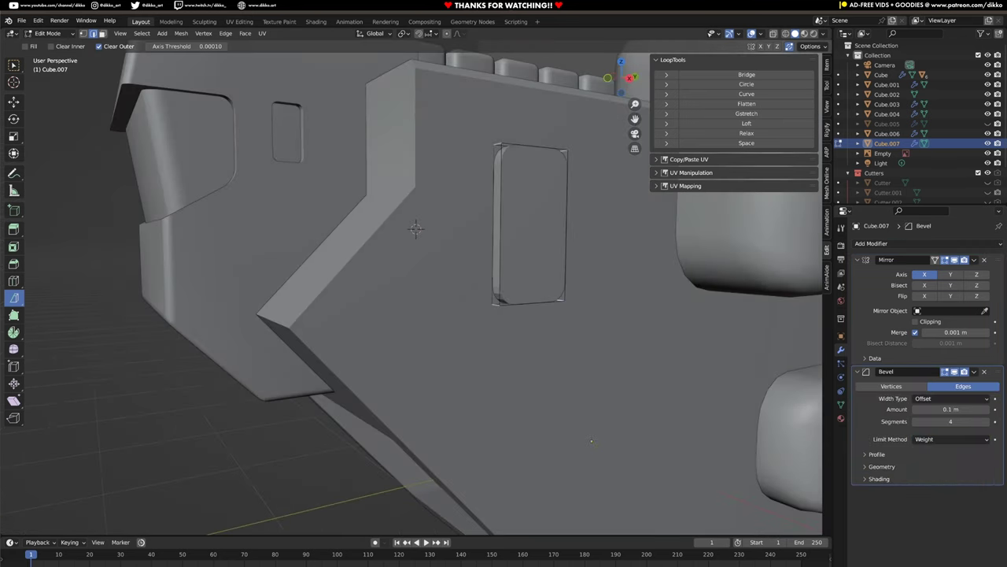
key("Tab")
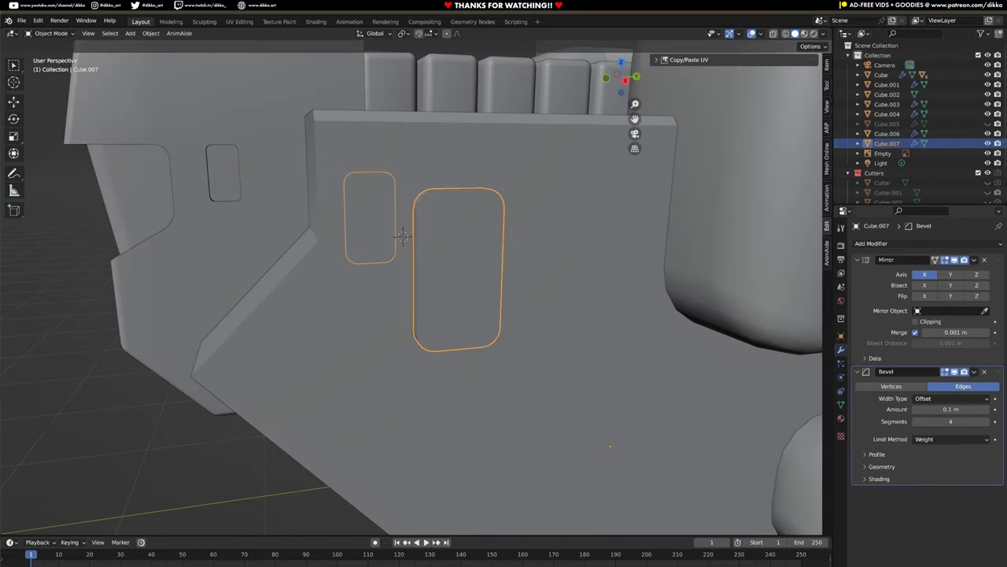
Try to inset the side panel's outer face by about 0.052 m
key("Tab")
left_click(104, 34)
left_click(464, 248)
key("i")
left_click(458, 236)
scroll(457, 224, "up", 5)
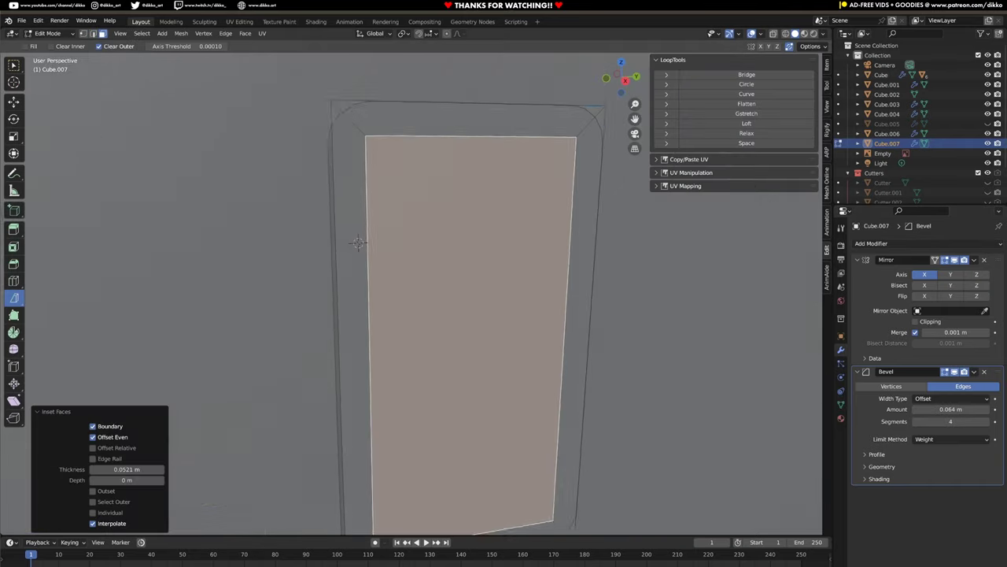
Try to extrude the inset panel face inward along X to form a recess
key("g")
key("x")
right_click(508, 292)
key("e")
key("x")
left_click(504, 292)
key("Tab")
middle_click_drag(504, 292, 480, 311)
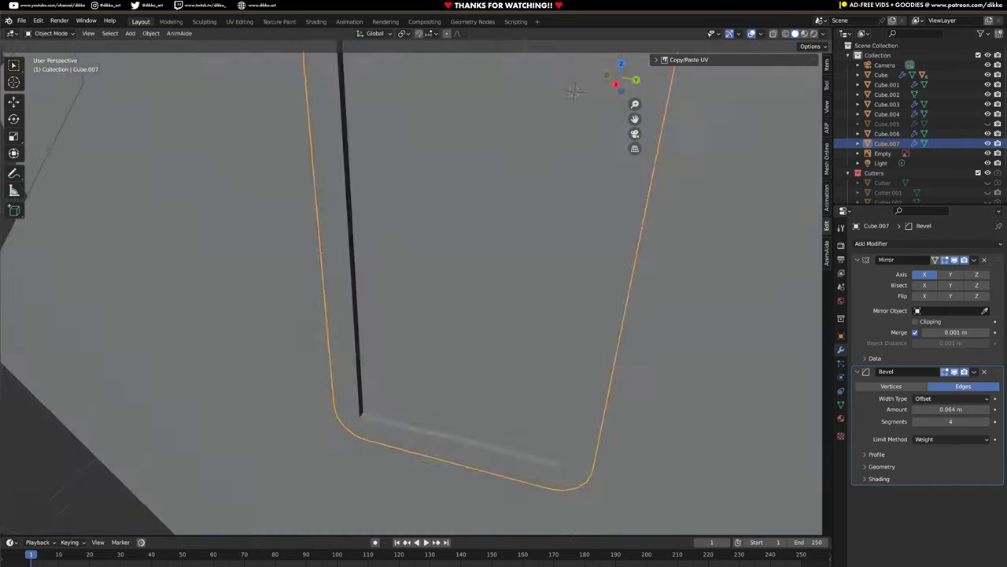
Try to set the bevel weight of the side panel's recess corner edges to 1
key("Tab")
left_click(461, 441)
scroll(504, 314, "down", 8)
scroll(504, 314, "up", 8)
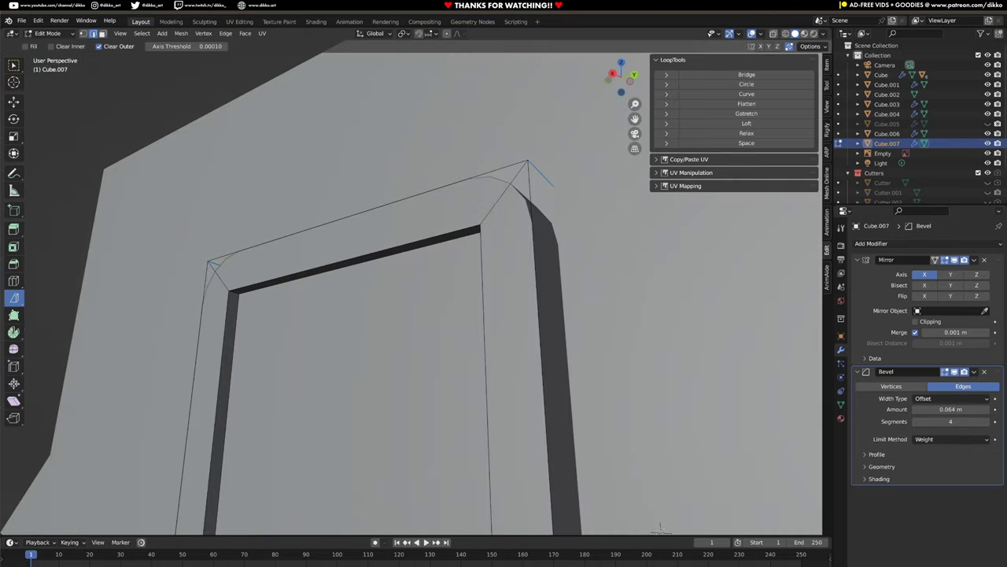
middle_click_drag(535, 354, 575, 370)
key("ctrl+e")
left_click(575, 370)
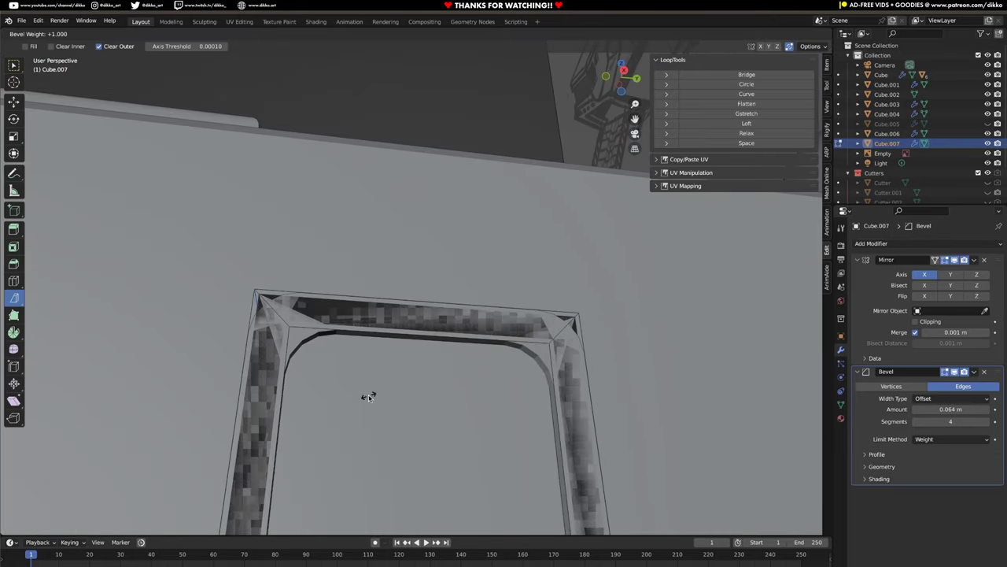
key("ctrl+z")
key("ctrl+e")
left_click(414, 344)
left_click(354, 387)
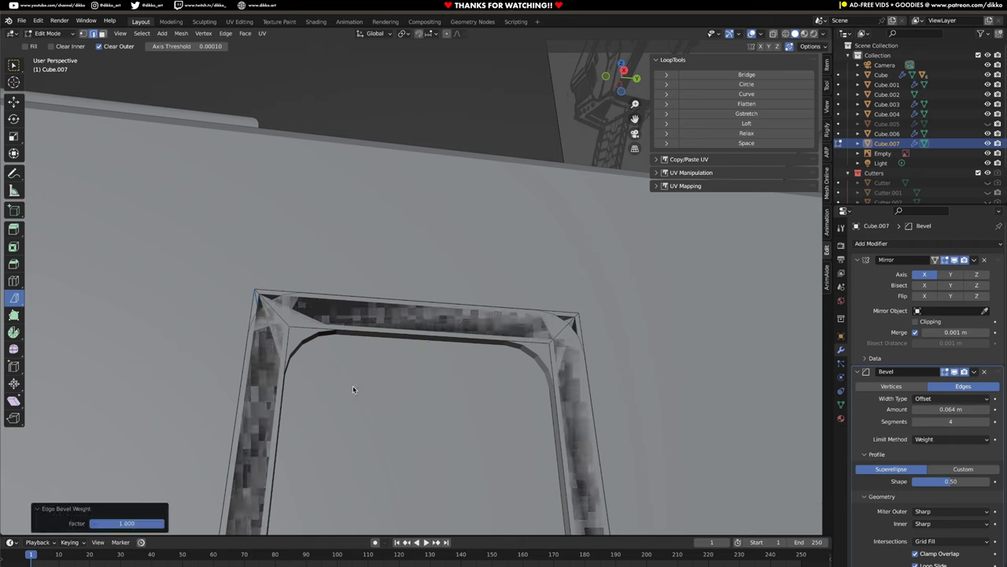
key("ctrl+z")
Undo the side panel's recess extrusion and face inset
key("Tab")
middle_click_drag(353, 386, 350, 373)
scroll(376, 344, "down", 4)
key("ctrl+z")
key("ctrl+z")
key("ctrl+z")
Apply the side panel's Bevel modifier to turn its rounded corners into real geometry
scroll(376, 344, "down", 3)
middle_click_drag(376, 342, 394, 402)
key("Tab")
key("ctrl+a")
Inset the side panel's outer face by about 0.037 m and extrude it inward by about 0.019 m
middle_click_drag(551, 488, 515, 315, "shift")
key("Tab")
key("i")
left_click(610, 407)
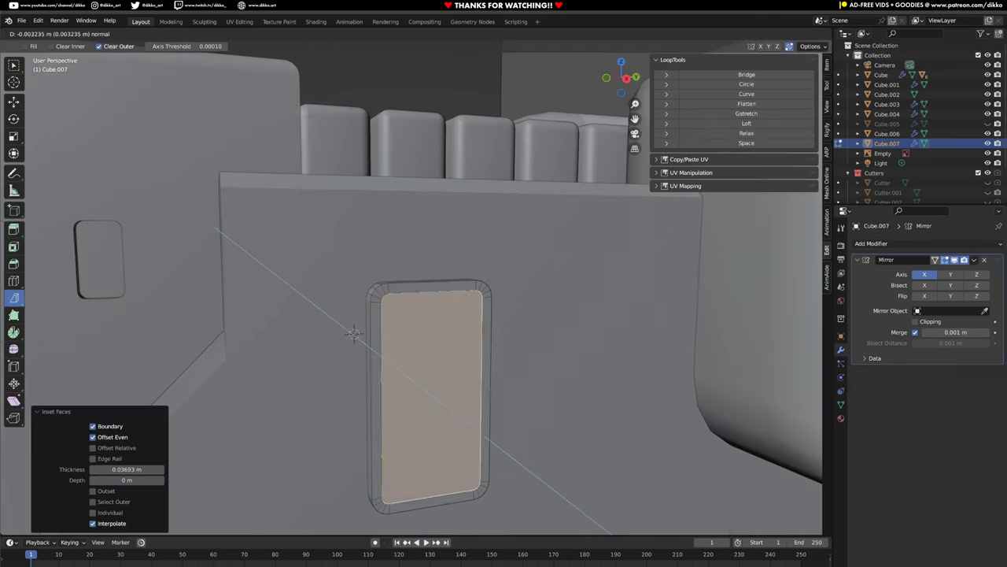
left_click(543, 440)
scroll(543, 439, "up", 2)
mouse_move(374, 386)
middle_mouse_down()
mouse_move(436, 389)
mouse_move(387, 386)
middle_mouse_up()
scroll(386, 378, "down", 3)
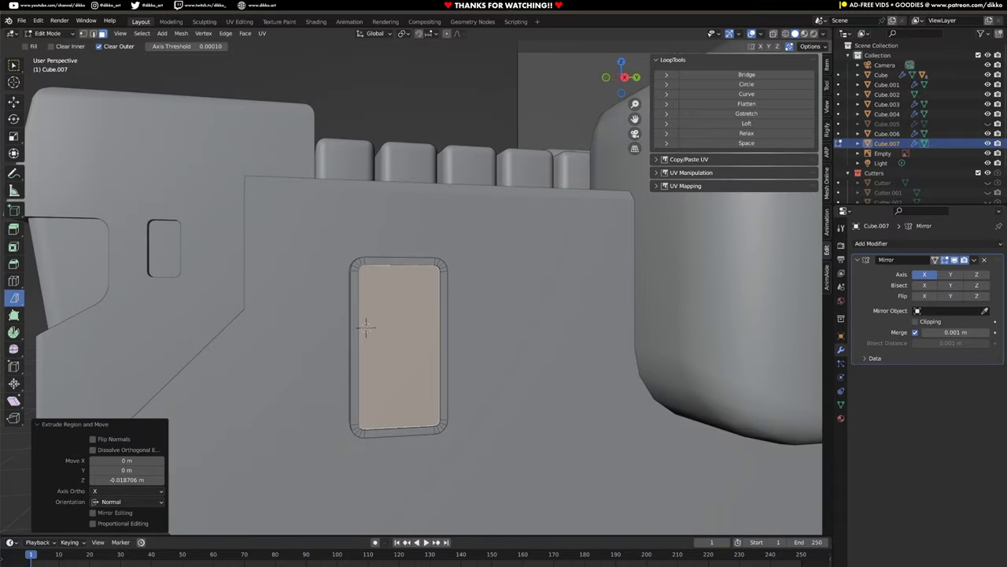
Shade the side panel smooth
key("Tab")
middle_click_drag(405, 265, 398, 228)
right_click(484, 272)
left_click(492, 276)
Delete the side panel's recessed centre face and its back face to leave an open frame
scroll(488, 275, "up", 5)
key("Tab")
key("x")
key("f")
left_click(393, 315)
key("x")
key("f")
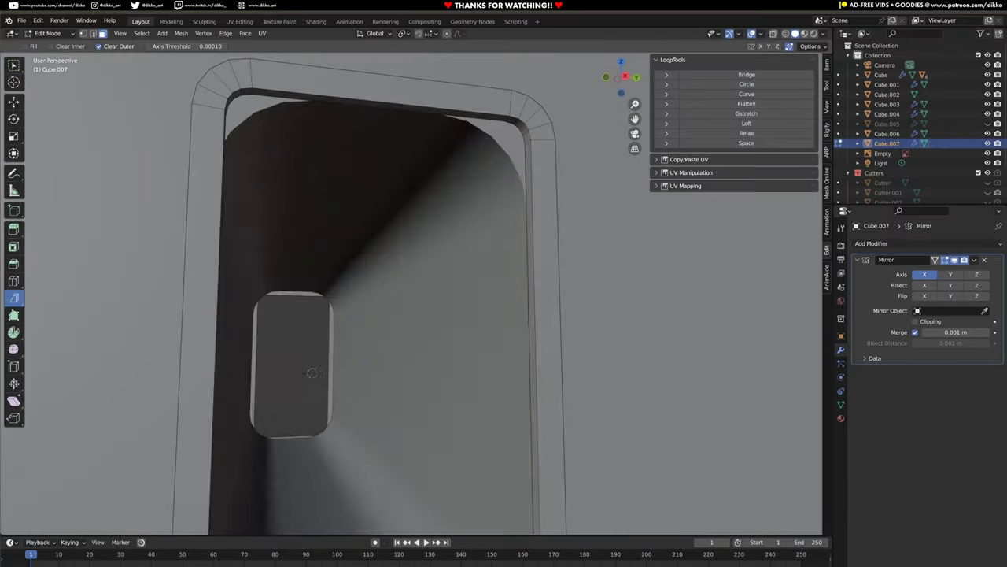
Add a level 1 Subdivision modifier to the panel frame and switch off its viewport display
scroll(394, 315, "down", 2)
middle_click_drag(330, 357, 383, 285)
key("ctrl+1")
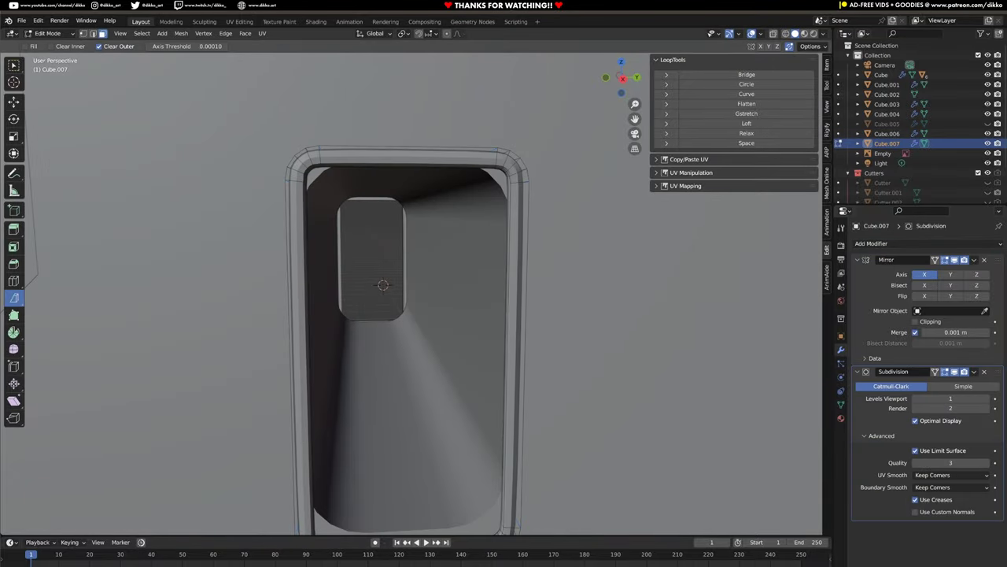
middle_click_drag(384, 285, 291, 303)
left_click(955, 371)
left_click(161, 400, "alt")
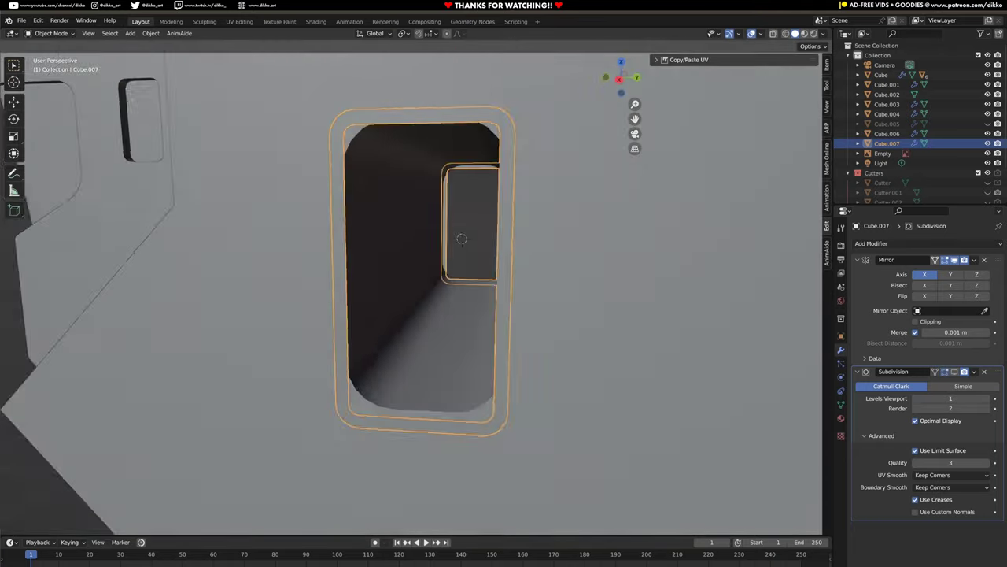
Move the side opening's Boolean cutter Cube.005 into the Cutters collection and hide that collection
left_click(883, 182)
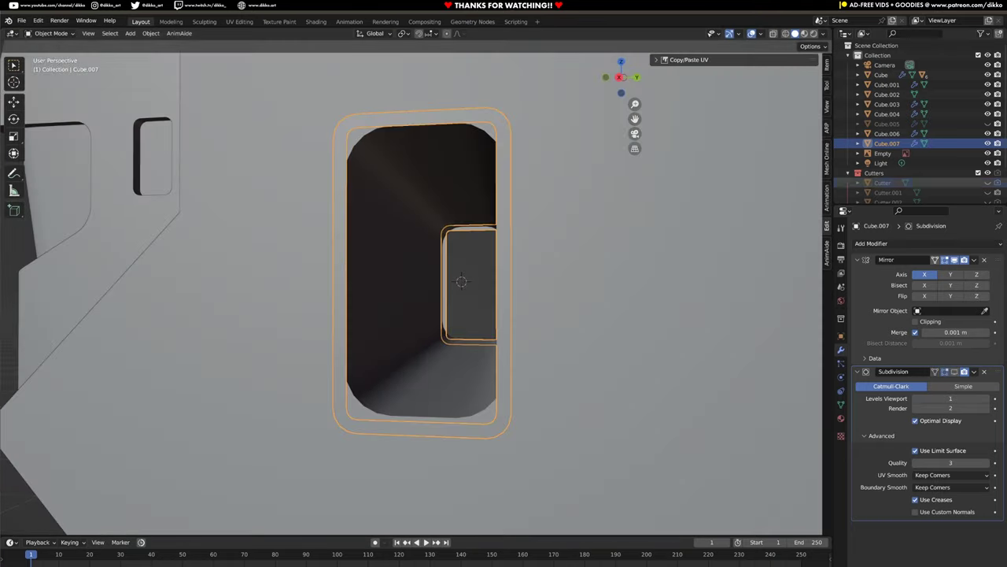
left_click(988, 192)
scroll(987, 193, "down", 1)
left_click(882, 56)
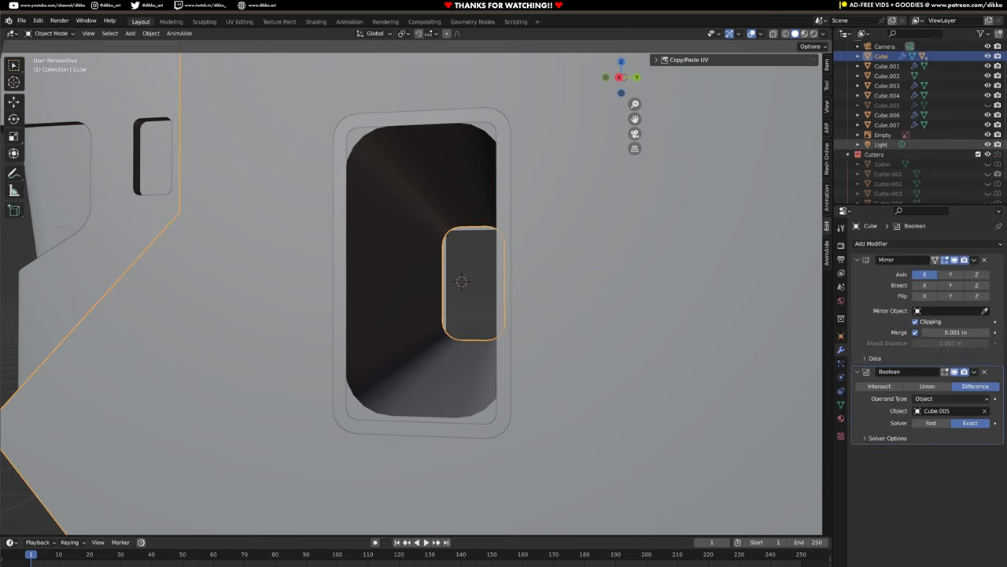
left_click(887, 106)
left_click(987, 105)
left_click(441, 291)
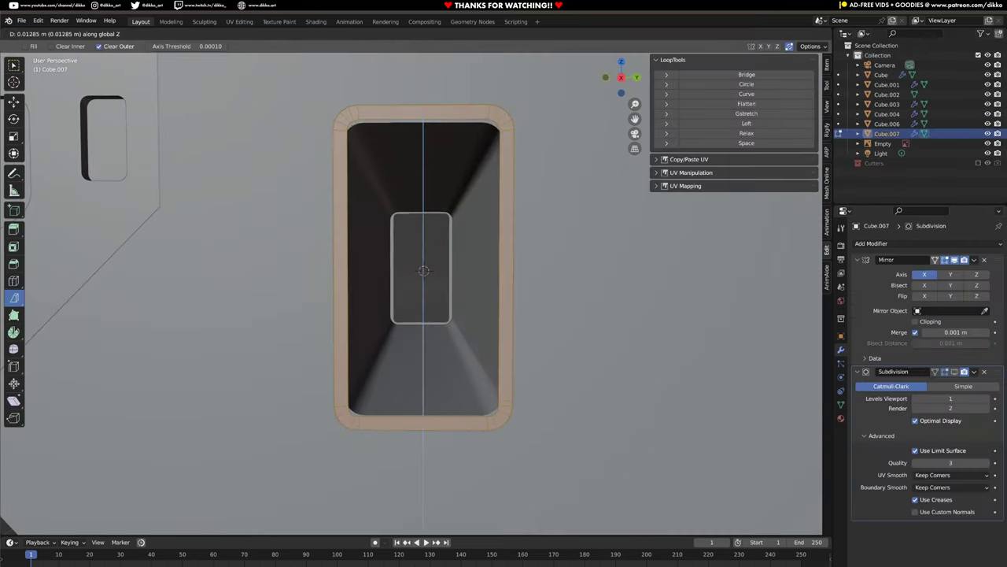
Move the panel frame and its top faces along Z to fit around the side opening
left_click(346, 150)
left_click(342, 119)
left_click(354, 108, "shift")
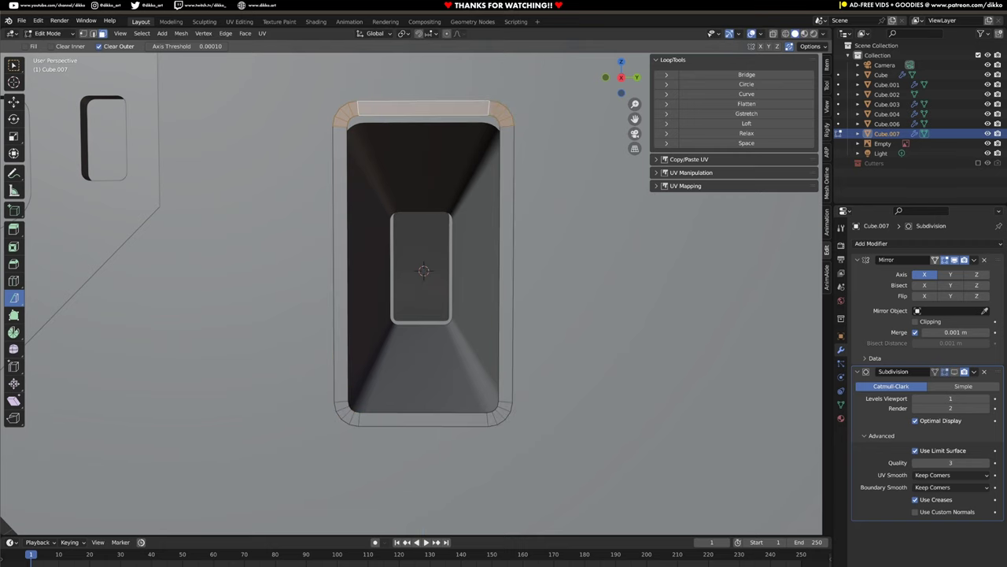
key("Tab")
middle_click_drag(425, 118, 439, 121)
Close the frame's inner edge loop with a grid fill of span 2
key("Tab")
key("2")
scroll(425, 268, "up", 1)
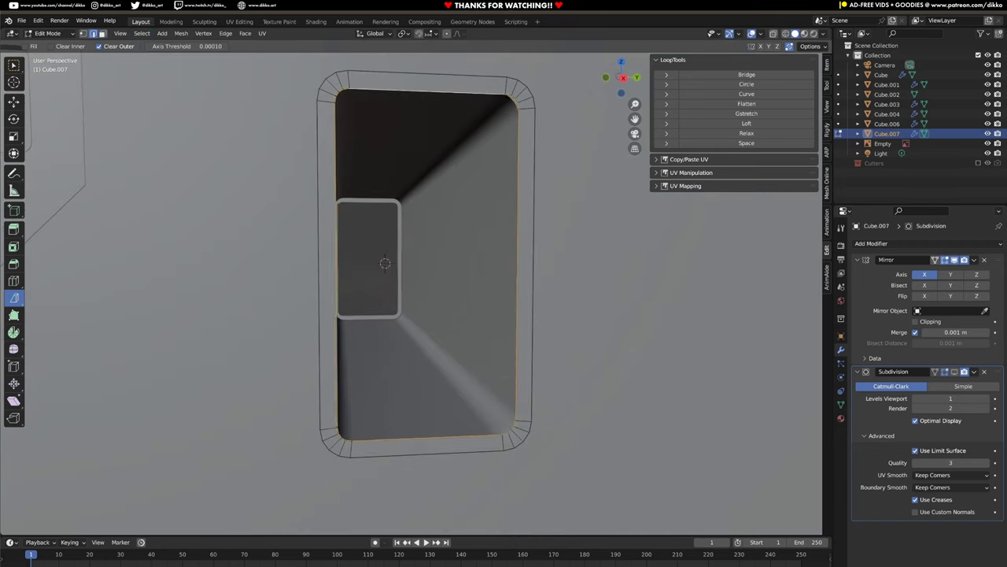
left_click(500, 233)
key("ctrl+f")
left_click(497, 352)
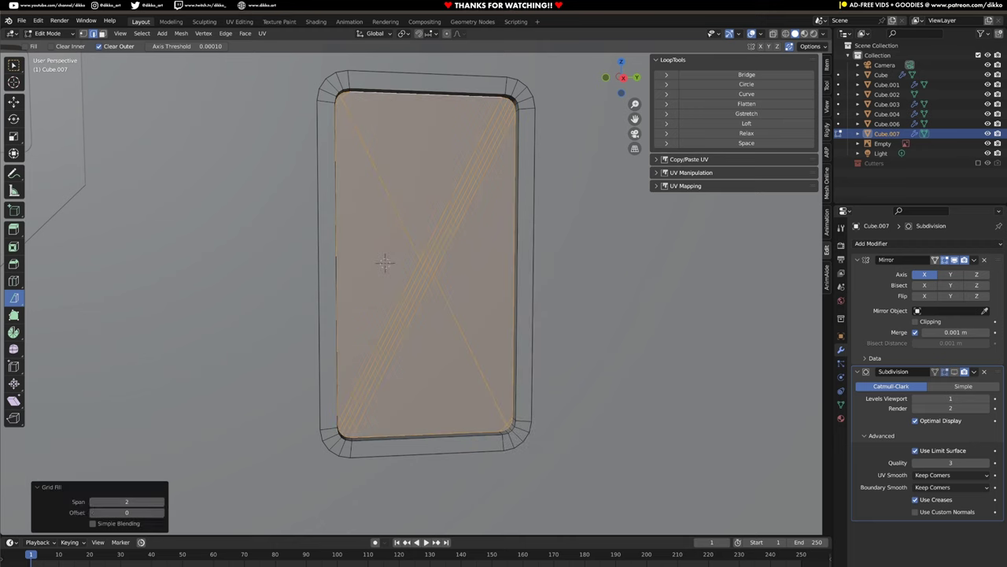
Extrude the panel's open back edge loop along X to give the panel more depth
middle_click_drag(385, 263, 103, 284)
left_click(386, 267, "alt")
key("e")
key("x")
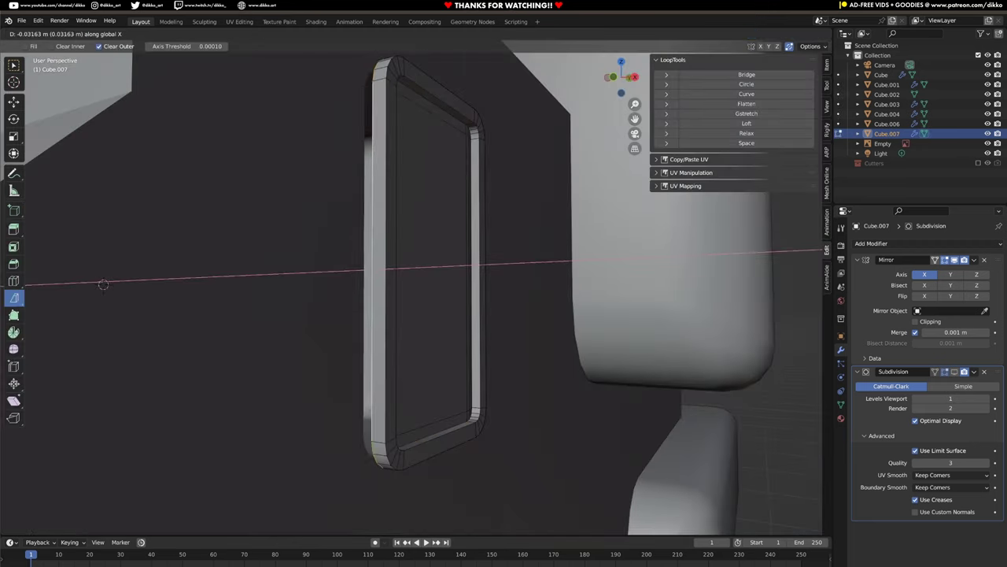
left_click(360, 269)
Isolate the panel, close its back with a grid fill of span 2 and adjust the fill's offset
middle_click_drag(361, 270, 543, 282)
key("KP_Divide")
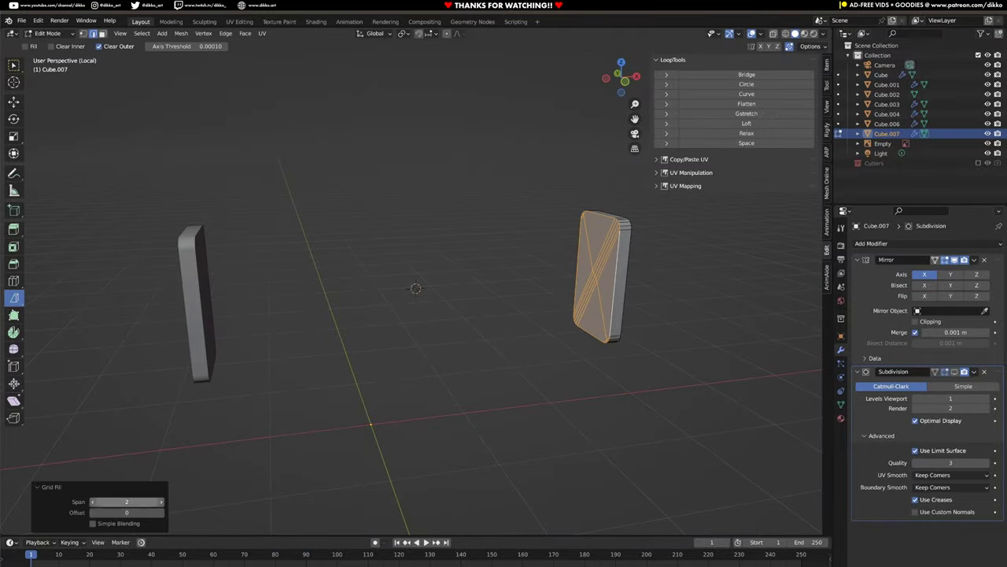
left_click(94, 513)
middle_click_drag(440, 307, 173, 287)
key("Tab")
key("KP_Divide")
Widen the main body by moving its outer side face outward along X by about 0.2 m
middle_click_drag(347, 370, 536, 382)
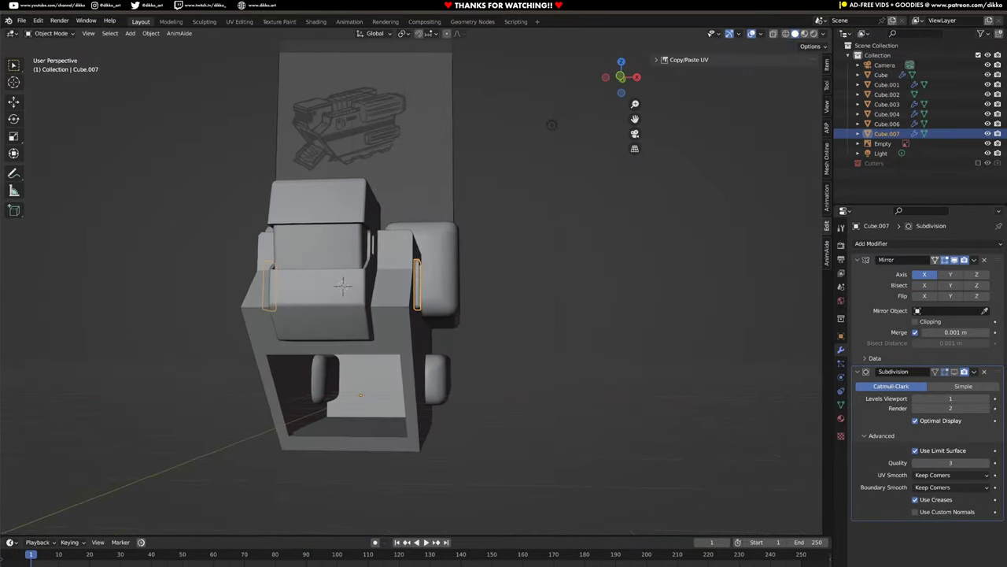
left_click(399, 335)
middle_click_drag(399, 335, 379, 349)
key("Tab")
key("3")
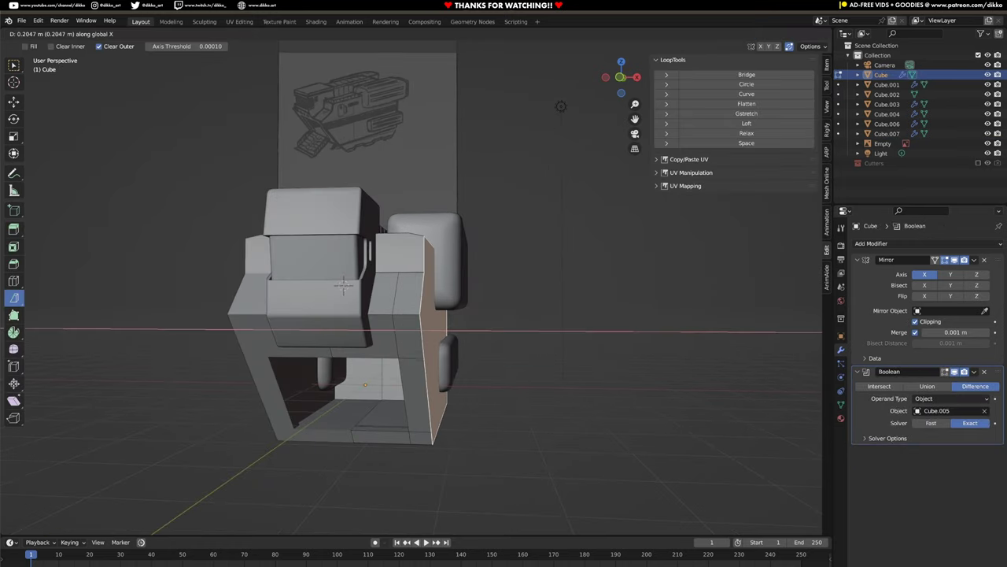
key("KP_Decimal")
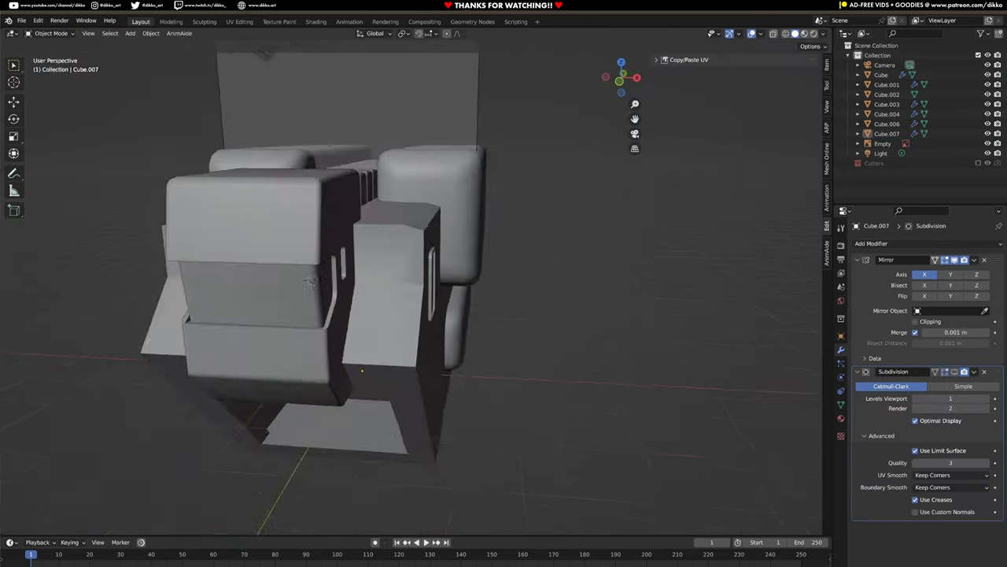
left_click(309, 282)
key("Tab")
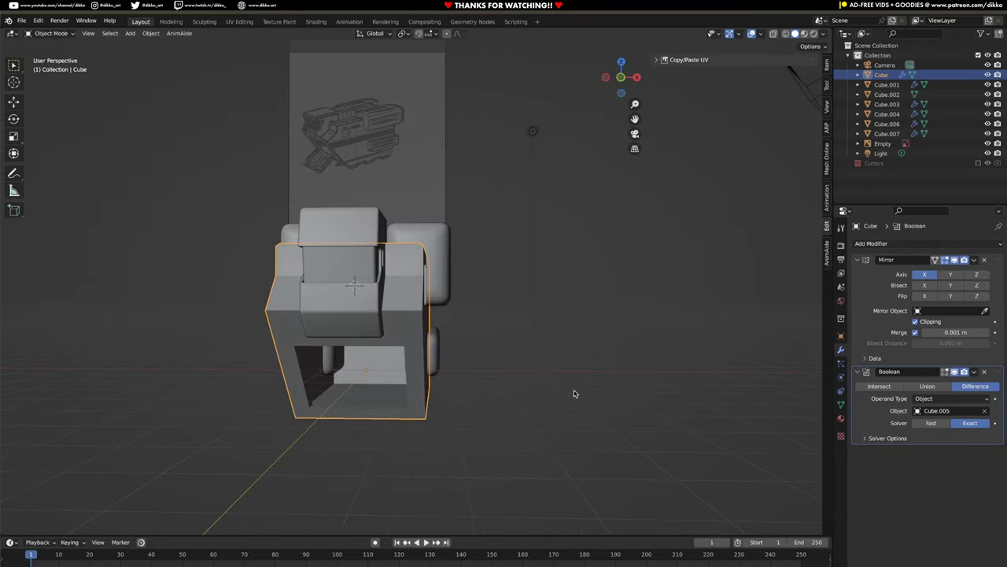
middle_click_drag(575, 394, 535, 354)
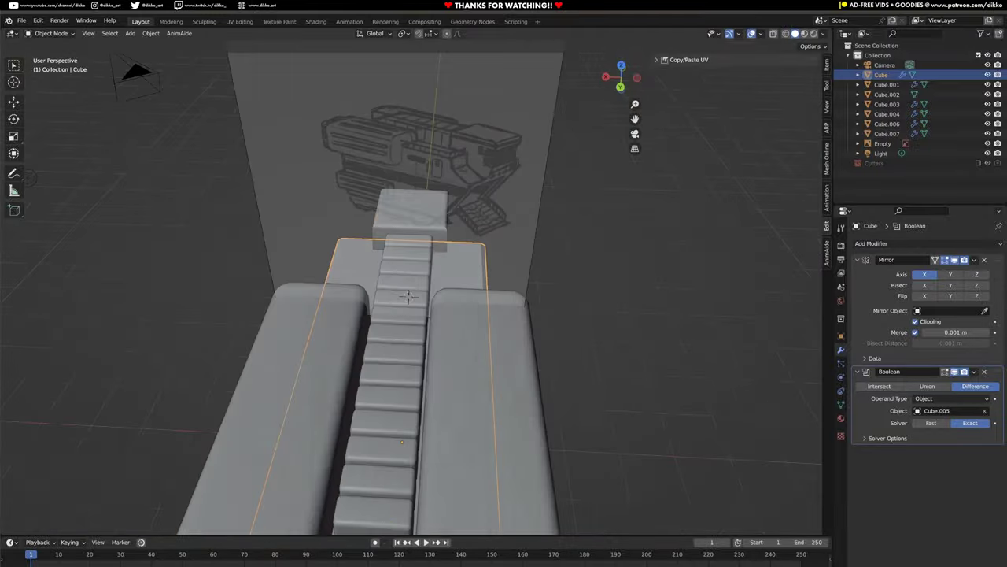
Add a 32-vertex cylinder of 1 m radius and 2 m depth and rotate it 90° about X
middle_click_drag(646, 315, 307, 322)
key("shift+a")
mouse_move(303, 372)
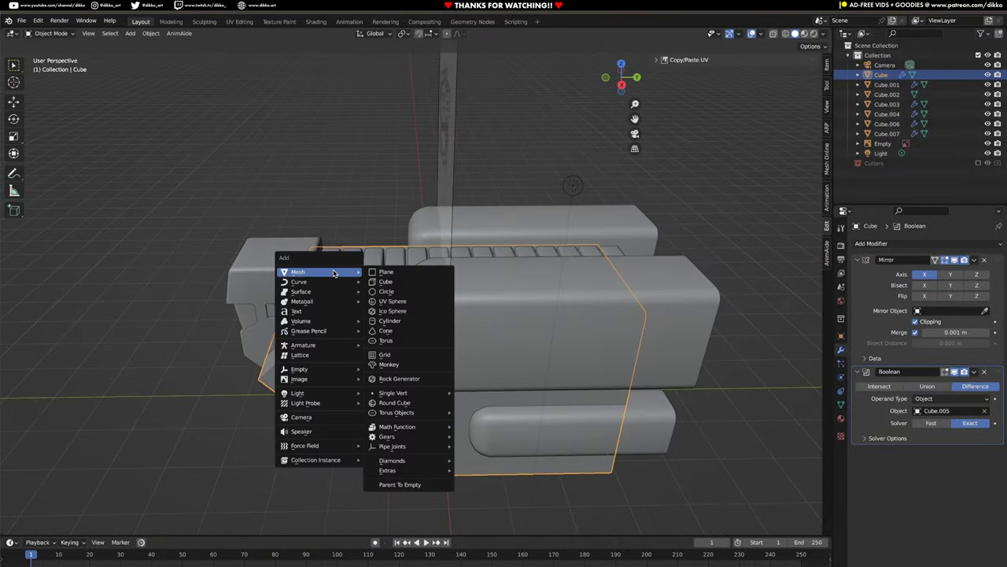
left_click(390, 321)
scroll(488, 317, "down", 4)
key("r")
key("x")
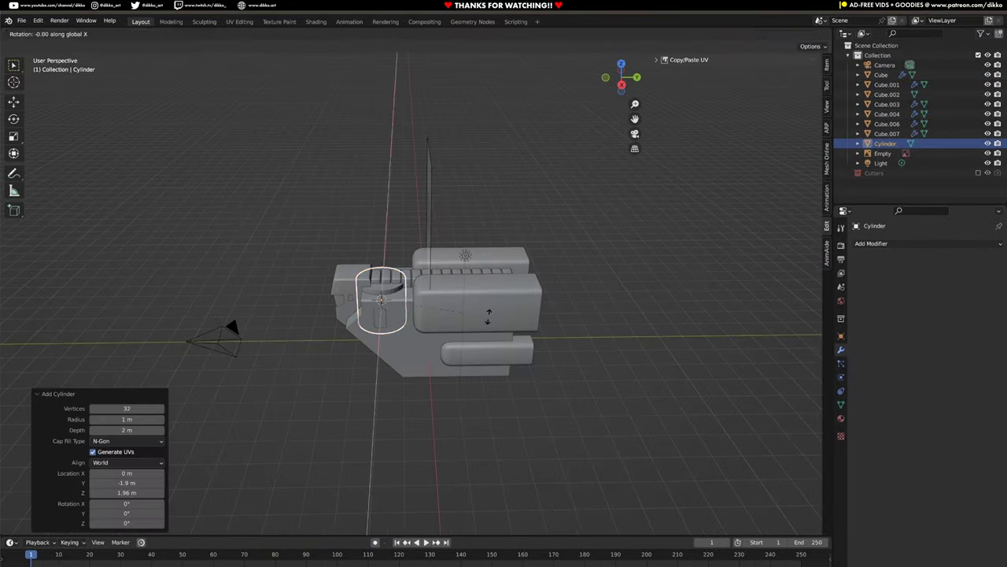
key("9")
key("0")
key("Return")
Stretch the cylinder along Y, raise it about 0.91 m along Z and shift it back along Y
key("s")
key("x")
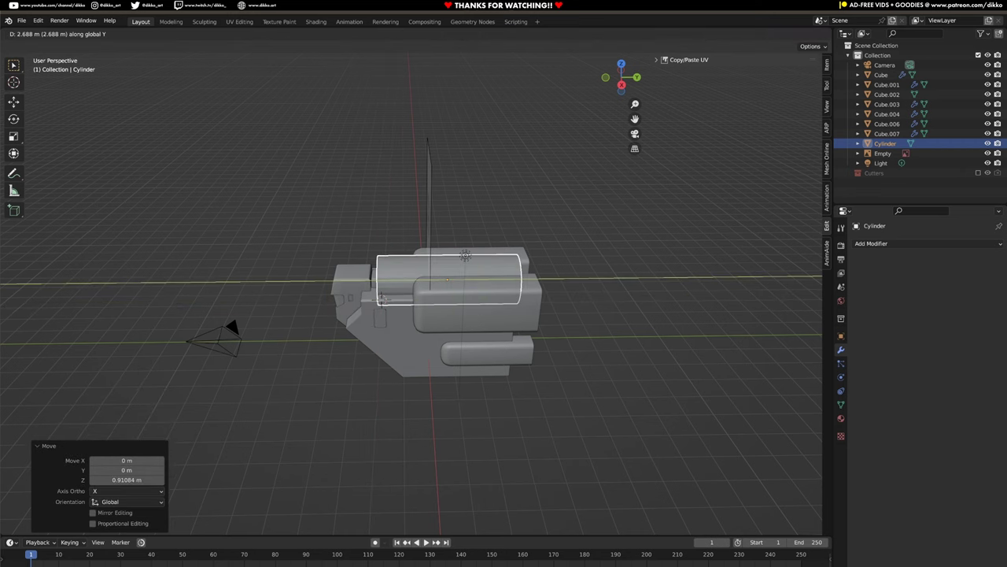
key("y")
left_click(613, 341)
Thin the cylinder into a narrow pipe with Shrink/Fatten
key("Tab")
left_click(564, 387)
middle_click_drag(564, 387, 441, 385)
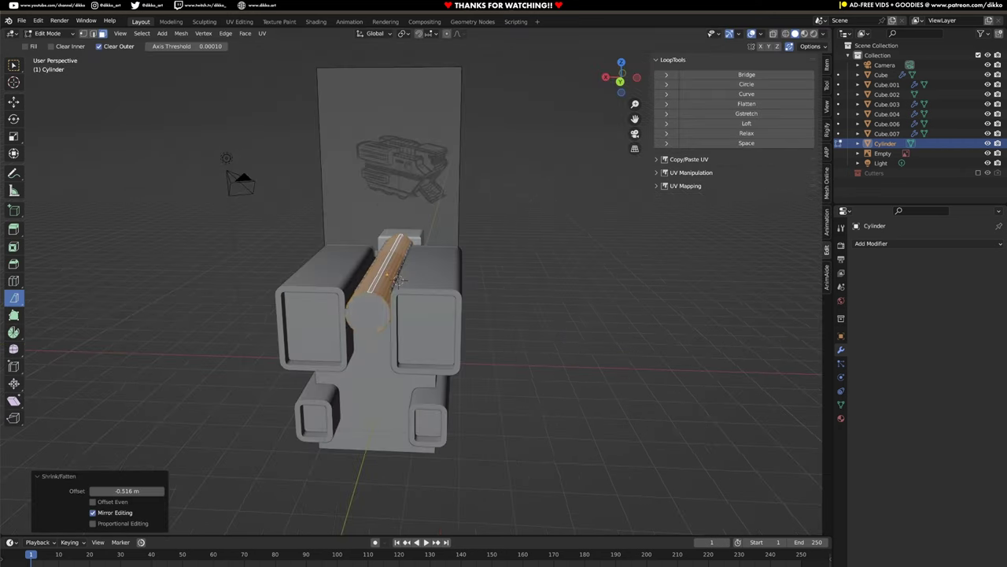
key("alt+s")
middle_click_drag(587, 429, 614, 275)
left_click(587, 378)
Move the pipe along X, Z and Y into place beside the top ribs
key("g")
key("x")
left_click(511, 331)
middle_click_drag(388, 224, 492, 218)
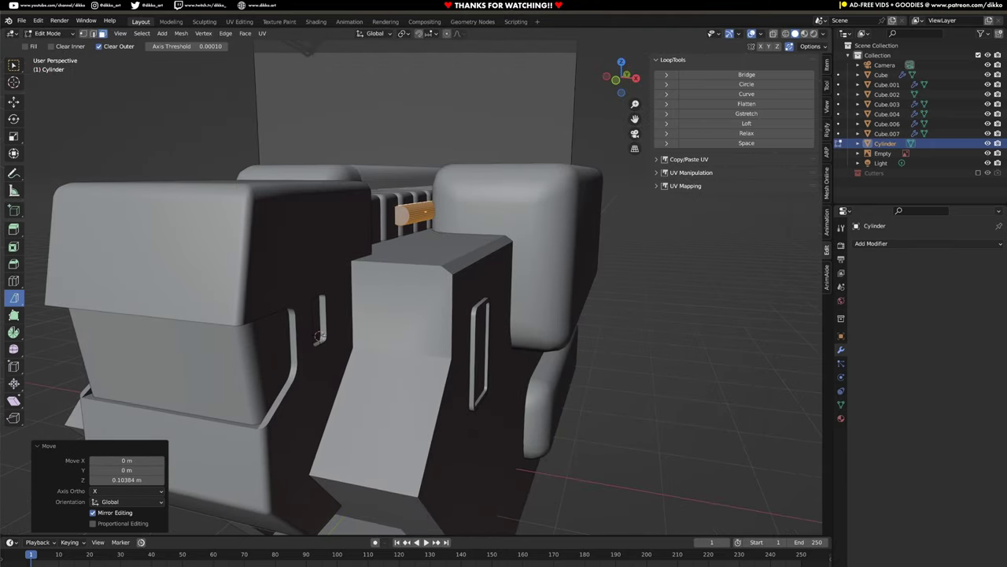
key("y")
left_click(669, 417)
Move the pipe's rear end face forward along Y so it stays between the ribs and the pod
middle_click_drag(669, 418, 354, 378)
left_click(334, 385)
key("g")
key("y")
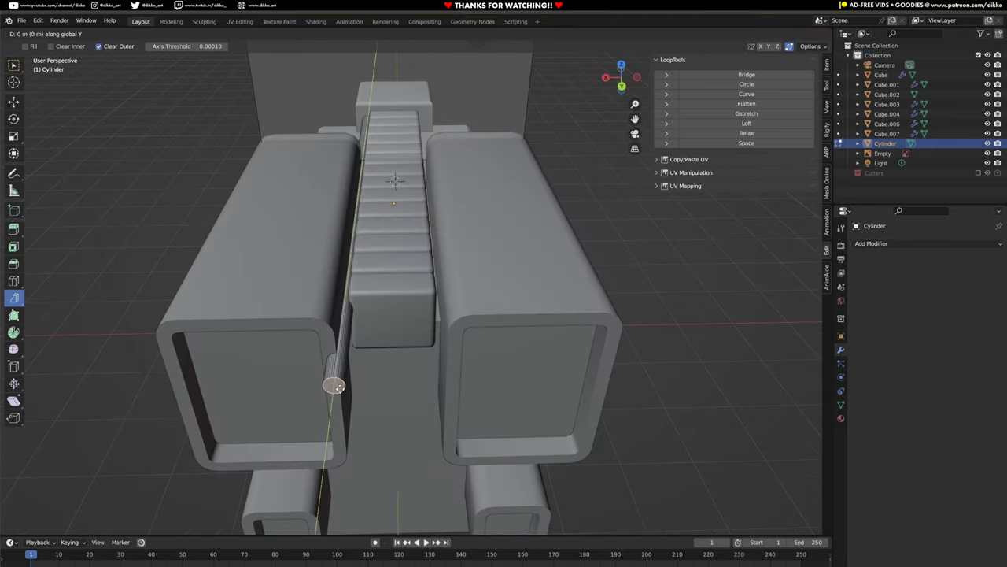
left_click(347, 317)
Slim the whole pipe slightly with Shrink/Fatten and adjust its height along Z beside the ribs
middle_click_drag(347, 316, 519, 276)
scroll(519, 307, "up", 6)
key("a")
key("alt+s")
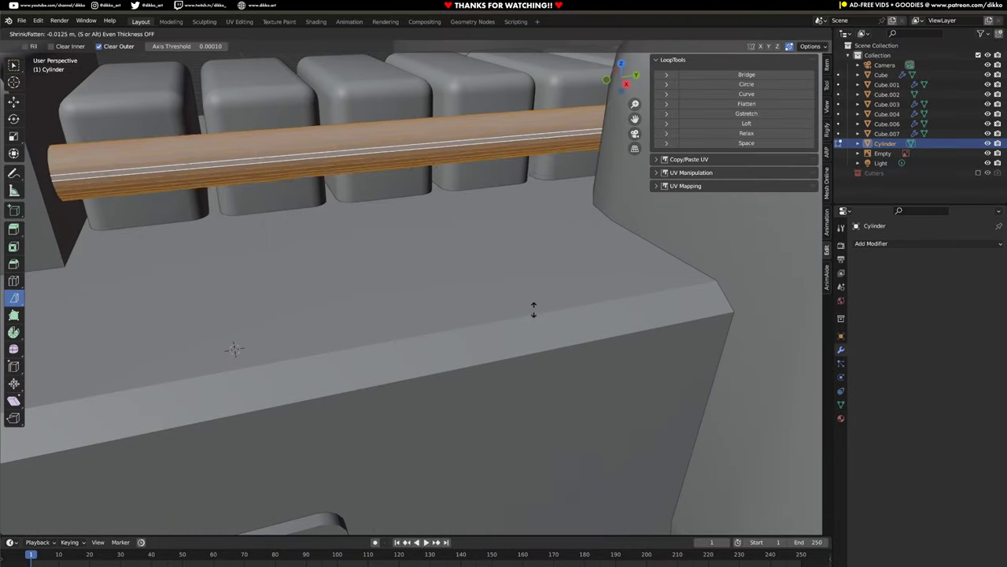
left_click(532, 311)
key("g")
key("z")
left_click(446, 339)
scroll(445, 338, "down", 4)
middle_click_drag(446, 339, 512, 323)
Apply all transforms to the pipe and add a Mirror modifier across X
key("Tab")
left_click(876, 244)
key("ctrl+a")
key("a")
left_click(877, 243)
left_click(798, 346)
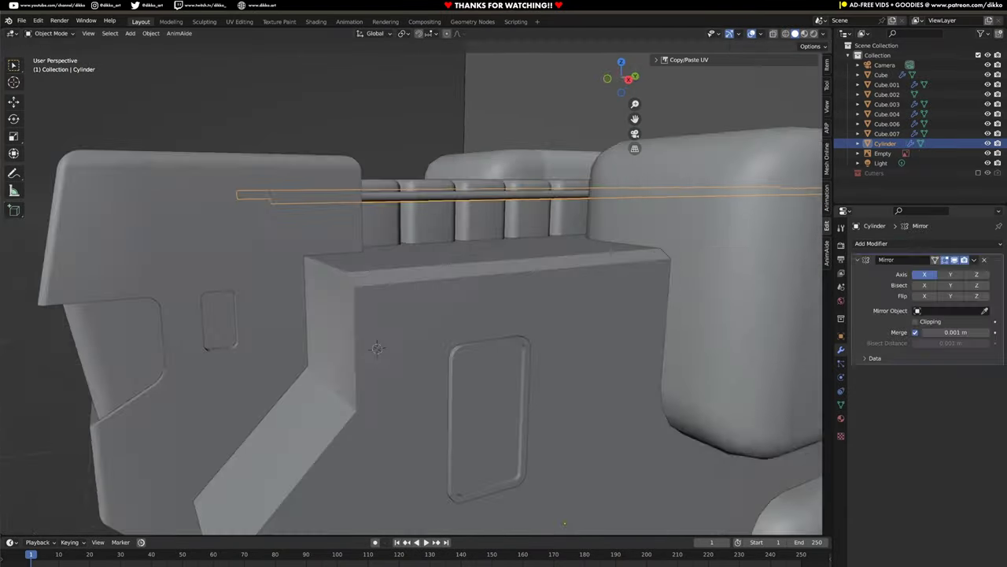
Add an Array modifier to the pipe with the copies offset only along Z, raise the count and adjust the stack's height
left_click(877, 244)
left_click(797, 272)
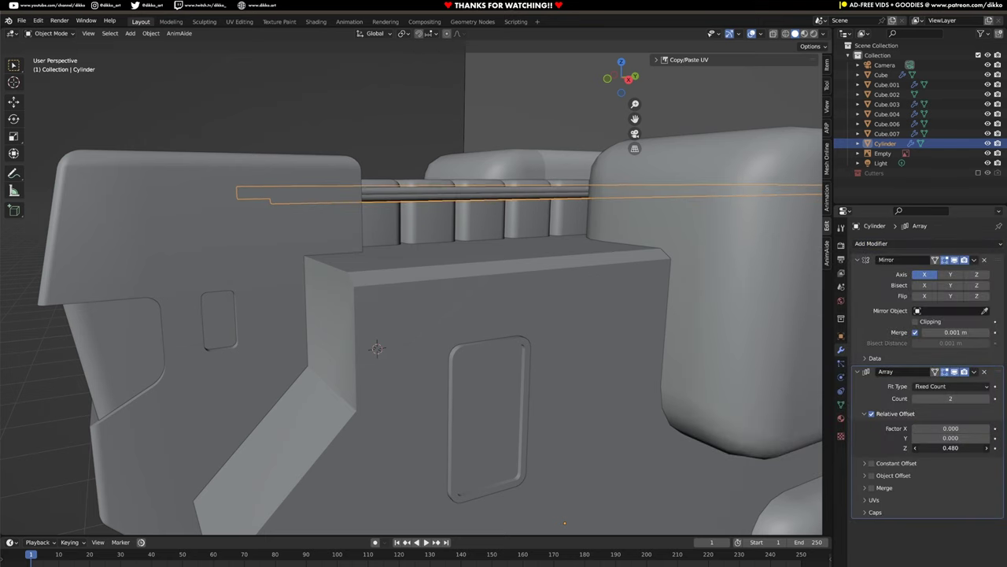
left_click(988, 400)
key("g")
key("z")
left_click(325, 348)
Shift the pipe's mesh along X so the arrayed pipes sit beside the top ribs
key("Tab")
middle_click_drag(326, 349, 267, 339)
key("Tab")
key("Tab")
key("g")
key("x")
left_click(391, 441)
key("Tab")
scroll(391, 440, "down", 5)
left_click(268, 338)
key("super+Tab")
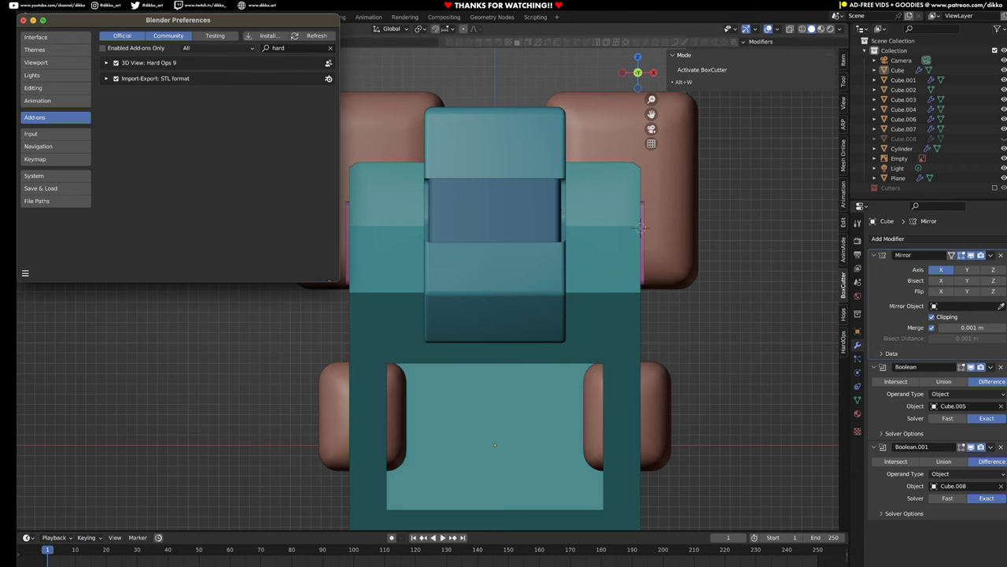
Close the preferences and add a 2 m cube at the 3D cursor beside the hull
left_click(24, 20)
middle_click_drag(756, 331, 654, 288)
key("shift+a")
mouse_move(653, 288)
left_click(730, 297)
middle_click_drag(731, 298, 803, 314)
scroll(803, 315, "down", 3)
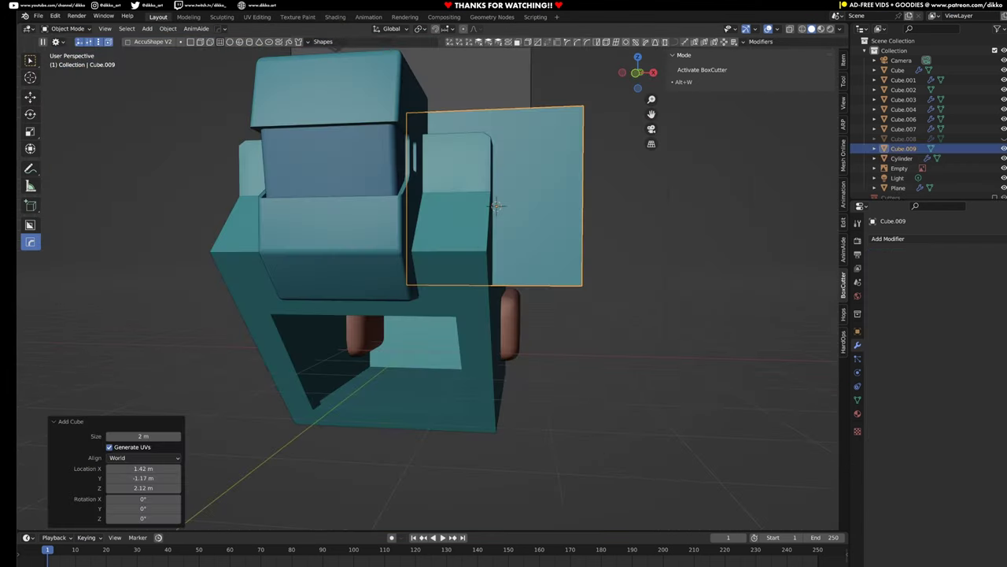
Lower the cube along Z, scale it down to a small block and move it about 0.805 m along X, clear of the hull
key("g")
key("z")
left_click(623, 423)
key("s")
left_click(516, 314)
key("g")
scroll(495, 206, "up", 5)
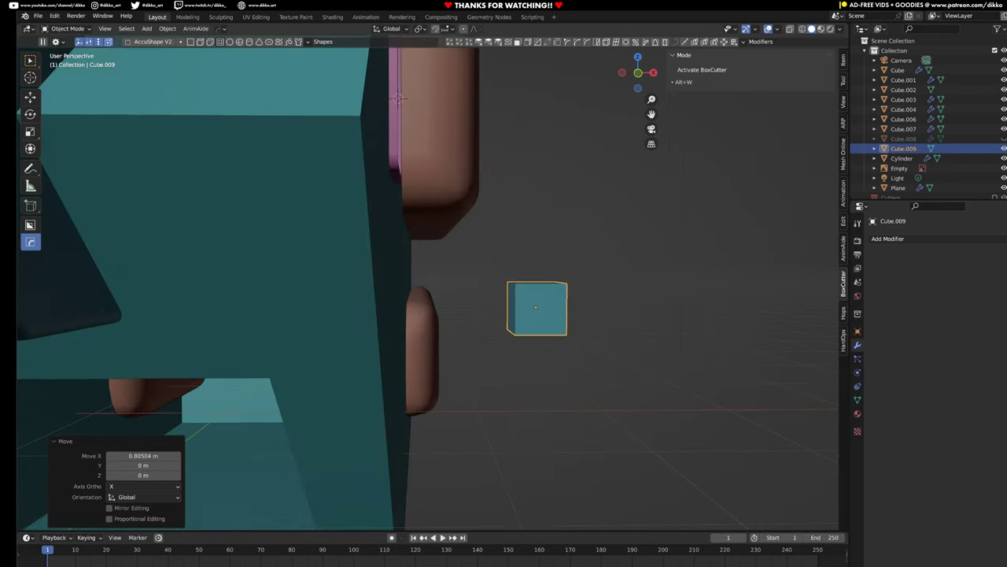
Apply the rotation and scale of the small cube
key("ctrl+a")
key("r")
key("ctrl+a")
key("s")
Taper the side of the cube facing the hull and stretch its mesh about 21 times along Y into a long bar
key("Tab")
middle_click_drag(538, 351, 535, 401)
left_click(513, 301)
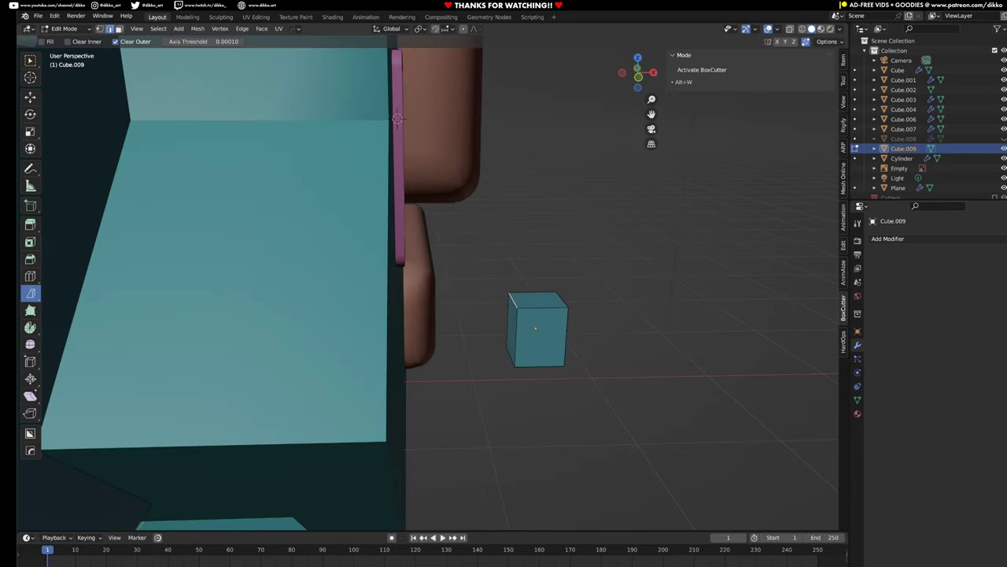
middle_click_drag(398, 118, 355, 108)
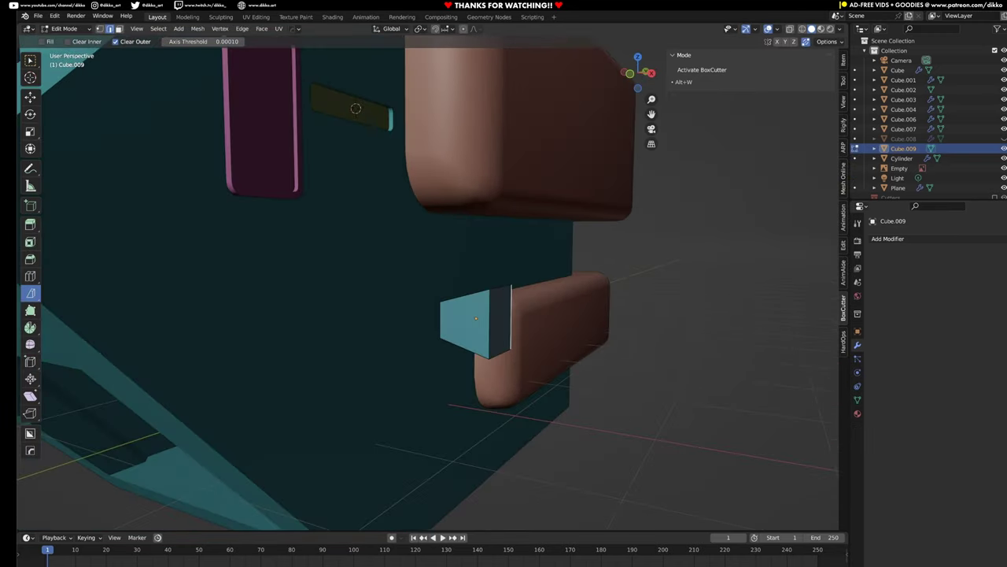
left_click(520, 390)
key("Tab")
middle_click_drag(520, 390, 543, 384)
key("Tab")
key("s")
key("ctrl+z")
key("s")
key("y")
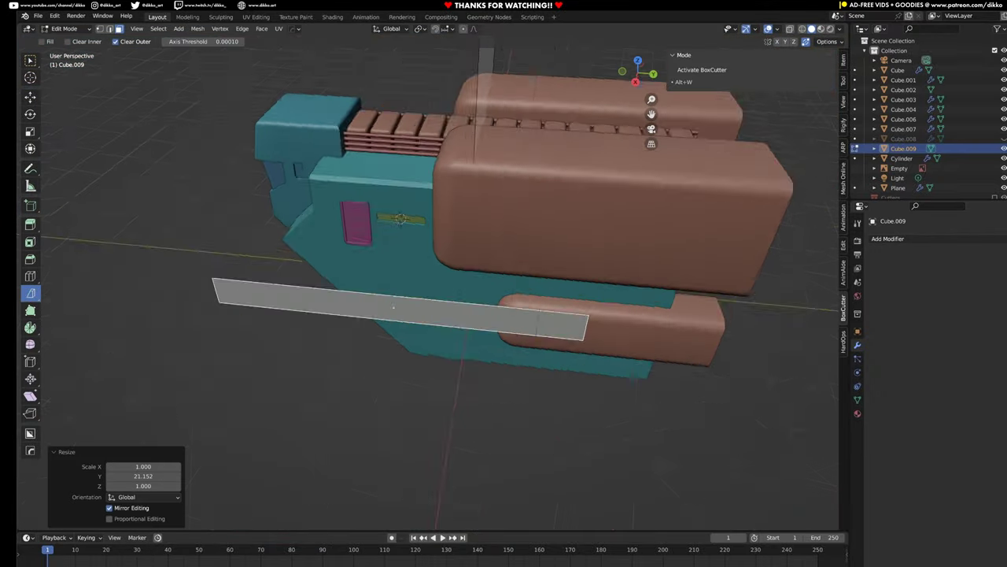
Move the bar's mesh along Y beside the hull and lengthen it by a factor of about 1.449 along Y
middle_click_drag(410, 381, 432, 376)
key("g")
key("y")
left_click(543, 386)
middle_click_drag(543, 386, 653, 358)
key("s")
key("y")
left_click(602, 413)
Move the tapered bar along X until it cuts into the hull's side wall
middle_click_drag(602, 414, 732, 362)
key("g")
key("x")
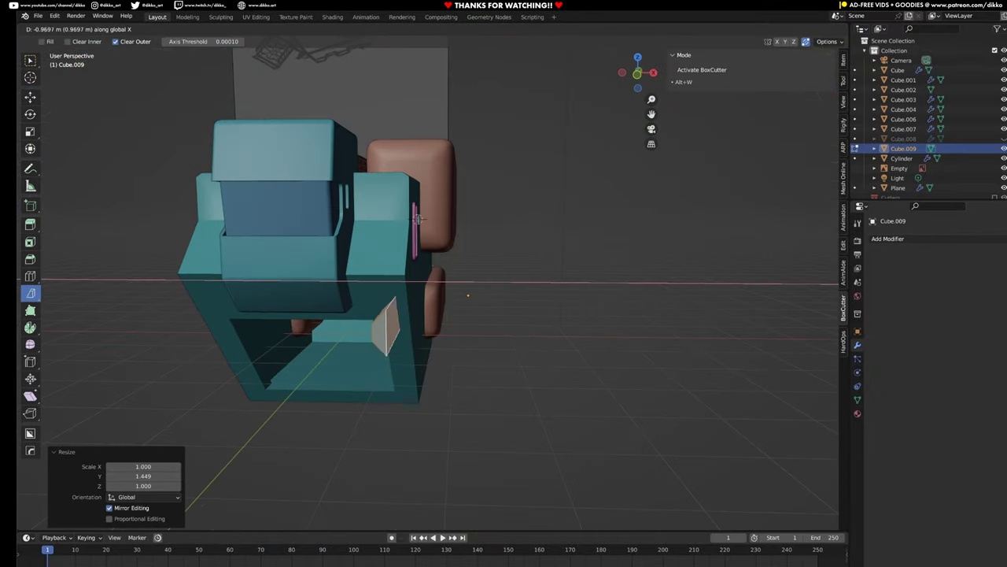
left_click(419, 216)
mouse_move(472, 315)
middle_mouse_down()
mouse_move(425, 394)
mouse_move(473, 311)
middle_mouse_up()
key("Tab")
left_click(419, 303)
Add an Array modifier to the bar with count 3 and relative offset factors X 0, Y 0 and Z -1.8
left_click(897, 238)
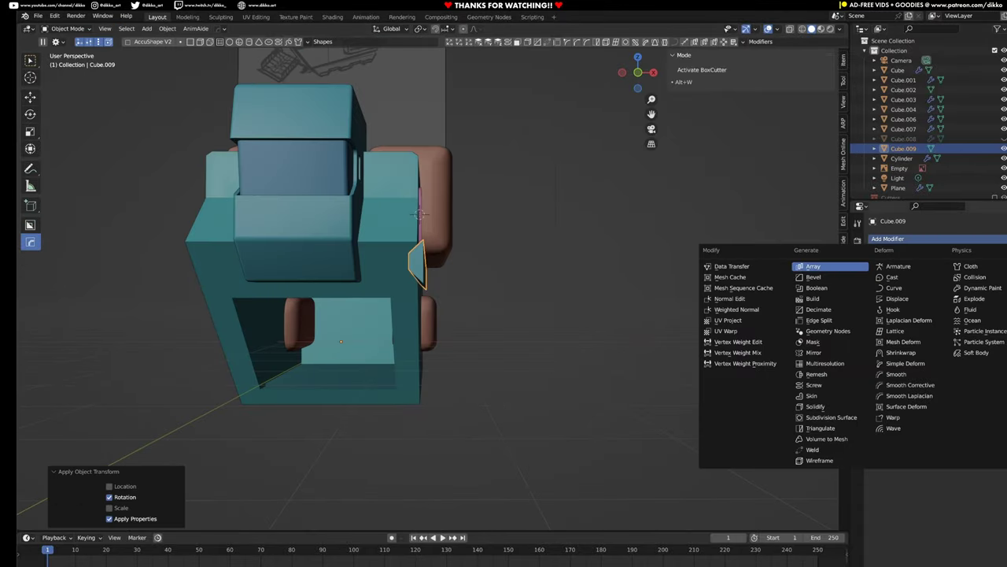
left_click(815, 265)
left_click(966, 312)
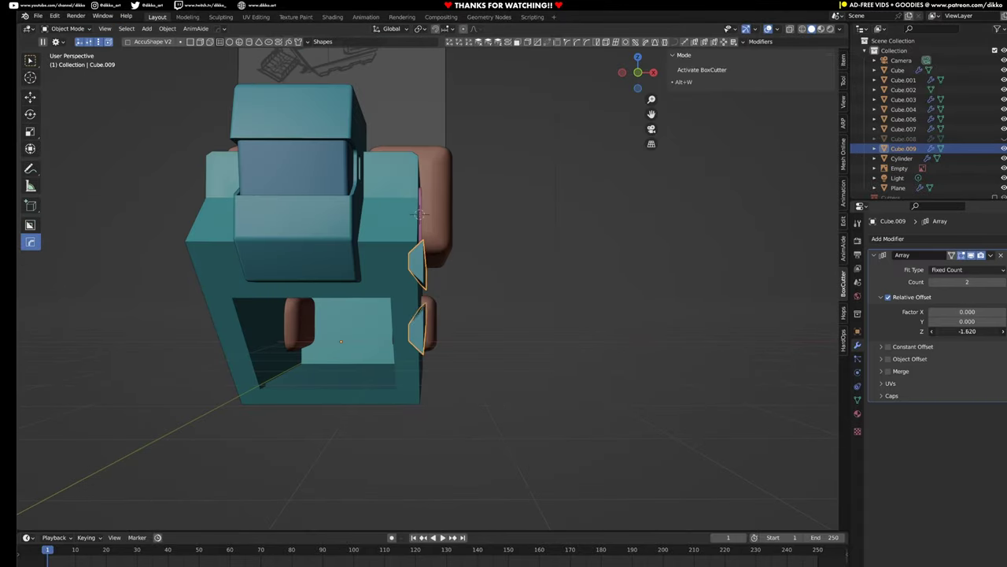
key("Return")
middle_click_drag(488, 315, 440, 315)
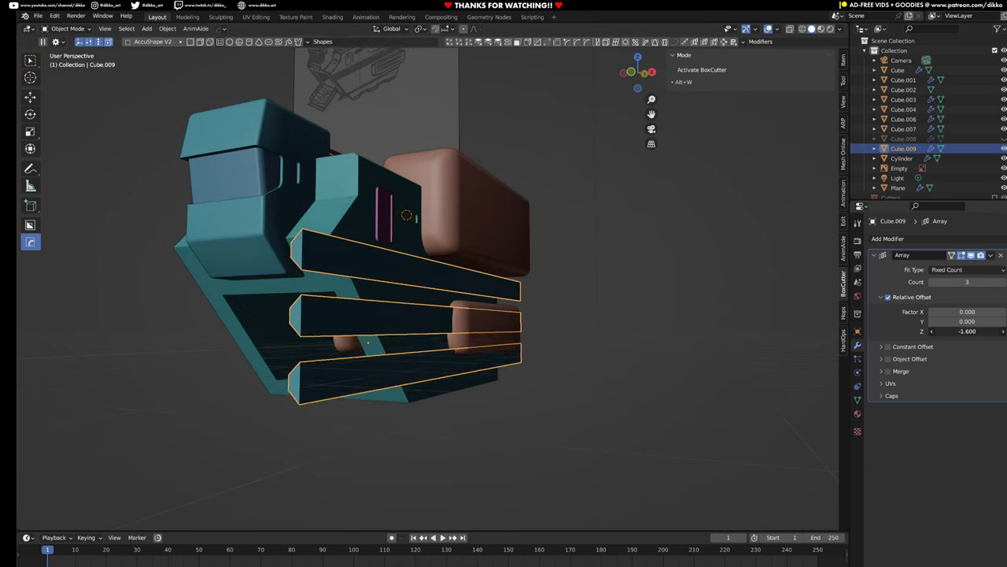
left_click_drag(967, 332, 965, 331)
Add a Mirror modifier across X to the arrayed bars
middle_click_drag(472, 315, 547, 355)
left_click(897, 238)
left_click(815, 352)
middle_click_drag(472, 331, 469, 303)
Add a Boolean Difference modifier to the hull with the arrayed bars as the cutter object
left_click(216, 272)
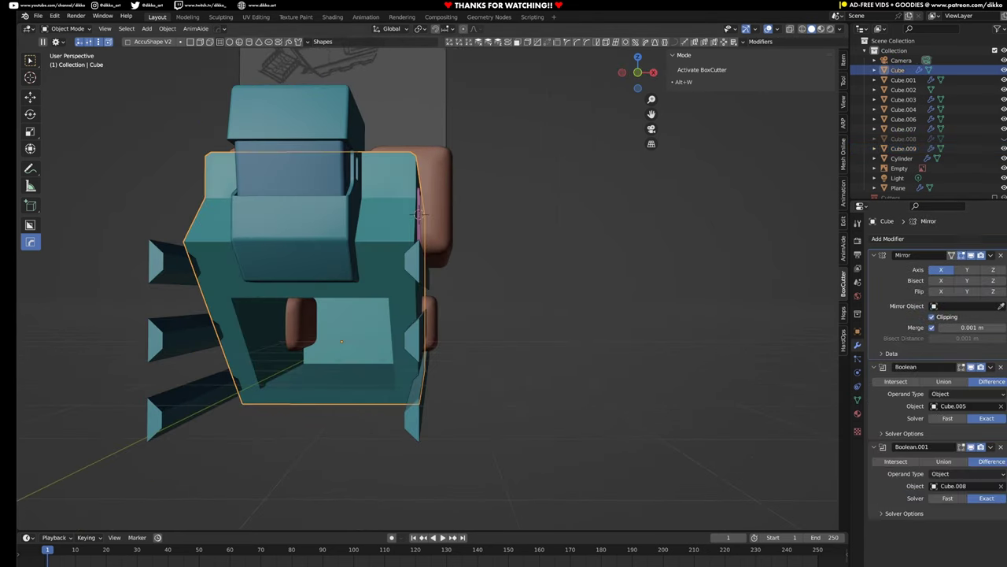
left_click_drag(874, 447, 874, 255)
left_click(897, 239)
left_click(815, 287)
left_click(175, 338)
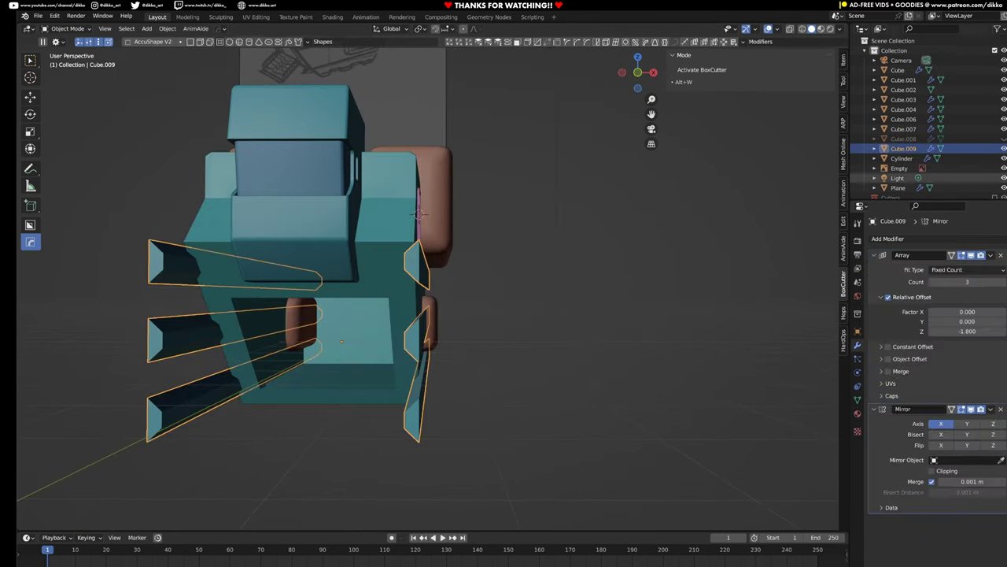
Move the arrayed bars into the Cutters collection
key("m")
left_click(189, 350)
middle_click_drag(473, 315, 370, 311)
middle_click_drag(398, 219, 461, 303)
Try to assign a bevel weight to selected hull edges
key("2")
middle_click_drag(466, 307, 461, 397)
scroll(460, 397, "up", 2)
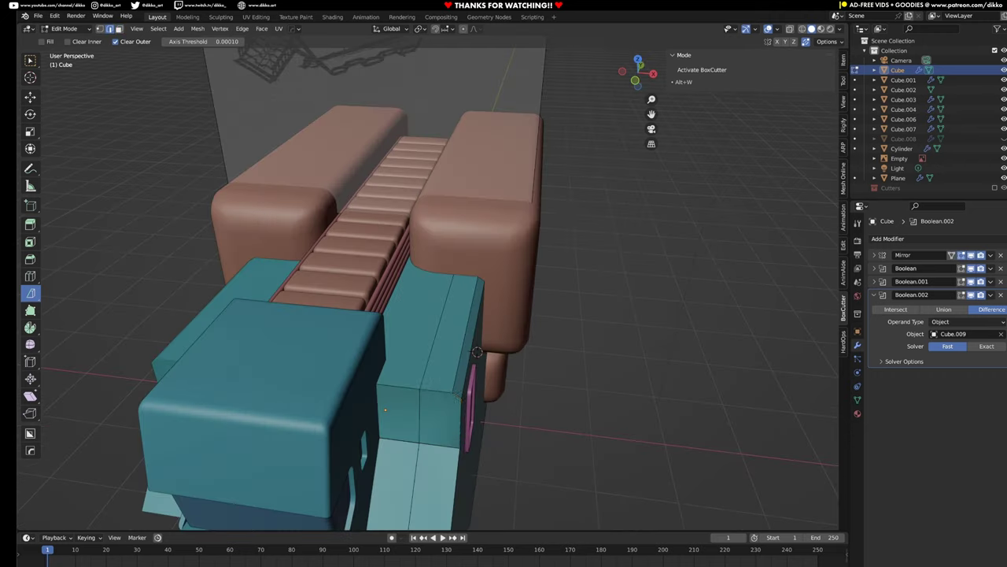
scroll(385, 389, "down", 2)
key("ctrl+e")
left_click(386, 481)
left_click(153, 518)
middle_click_drag(236, 449, 315, 346)
key("Tab")
Try to add a Bevel modifier to the hull and change its limit method
left_click(905, 238)
left_click(814, 277)
left_click(968, 441)
left_click(967, 474)
scroll(425, 303, "up", 4)
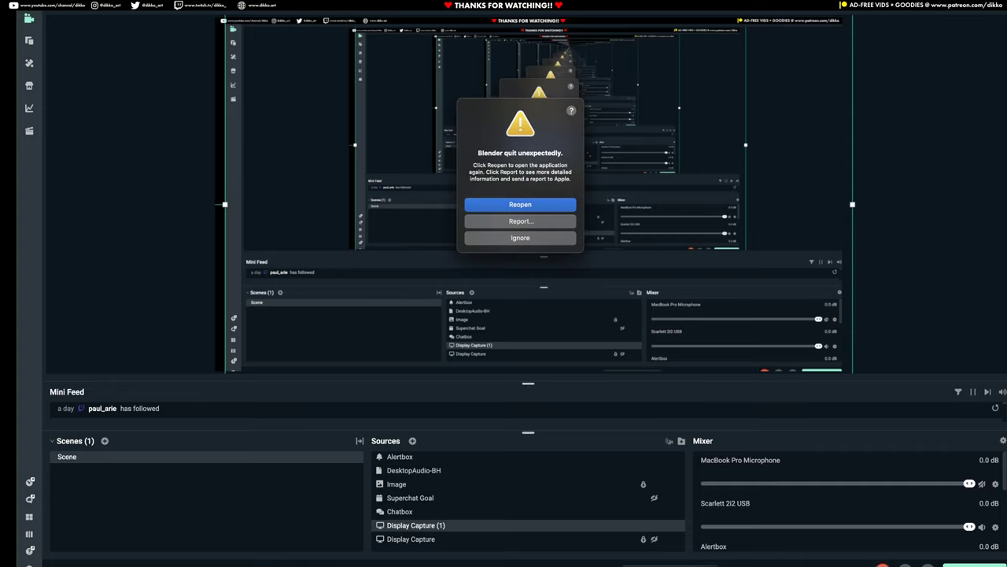
Reopen Blender, select the hull's front crease geometry and try merging the vertices of the whole hull mesh
left_click(516, 205)
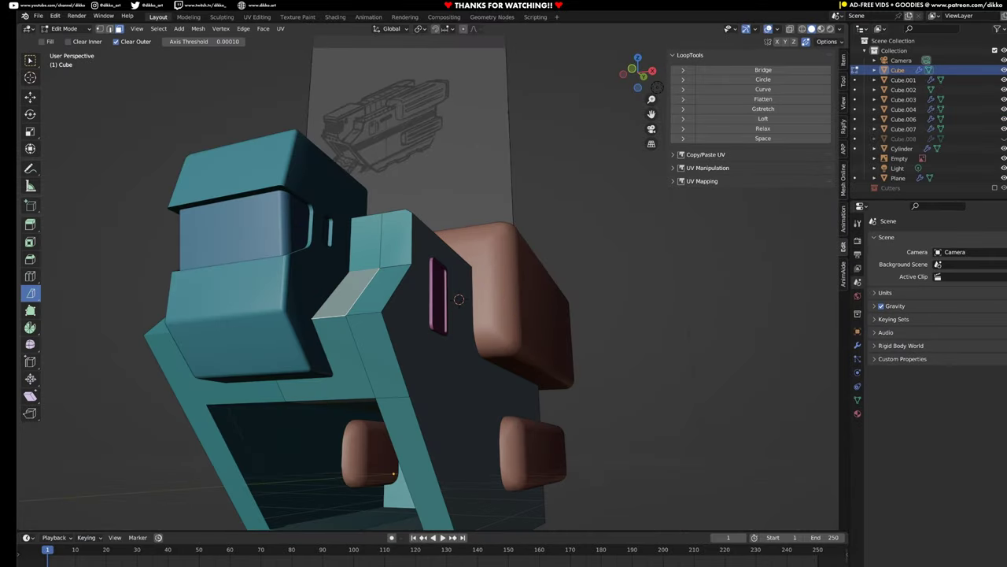
left_click(364, 314, "shift")
middle_click_drag(366, 315, 366, 382)
left_click(378, 309, "shift")
left_click(409, 313, "shift")
middle_click_drag(346, 318, 386, 297)
key("a")
key("m")
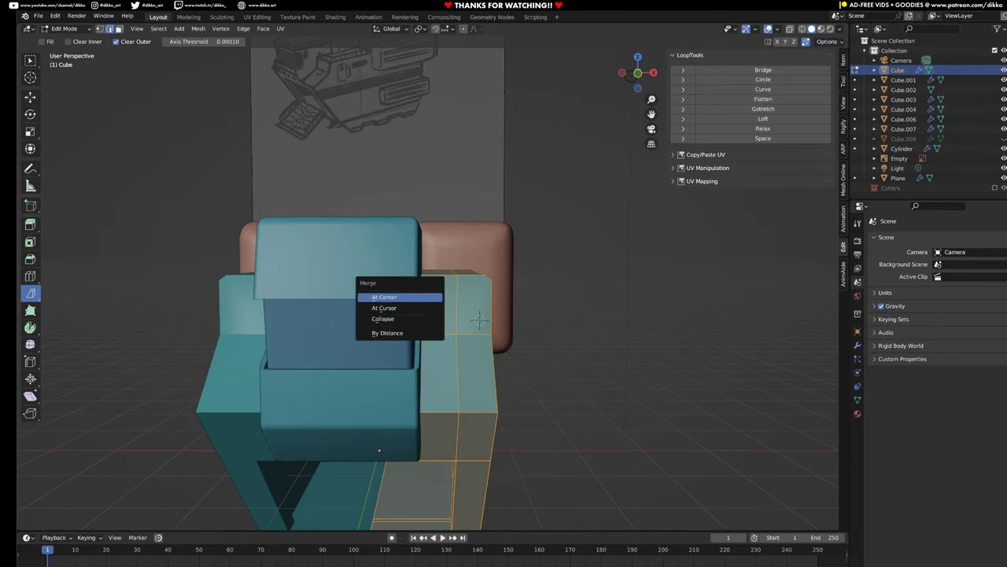
key("alt+a")
Merge the overlapping vertices along the hull's front crease and isolate the hull in local view
scroll(474, 322, "up", 9)
key("1")
left_click(427, 416)
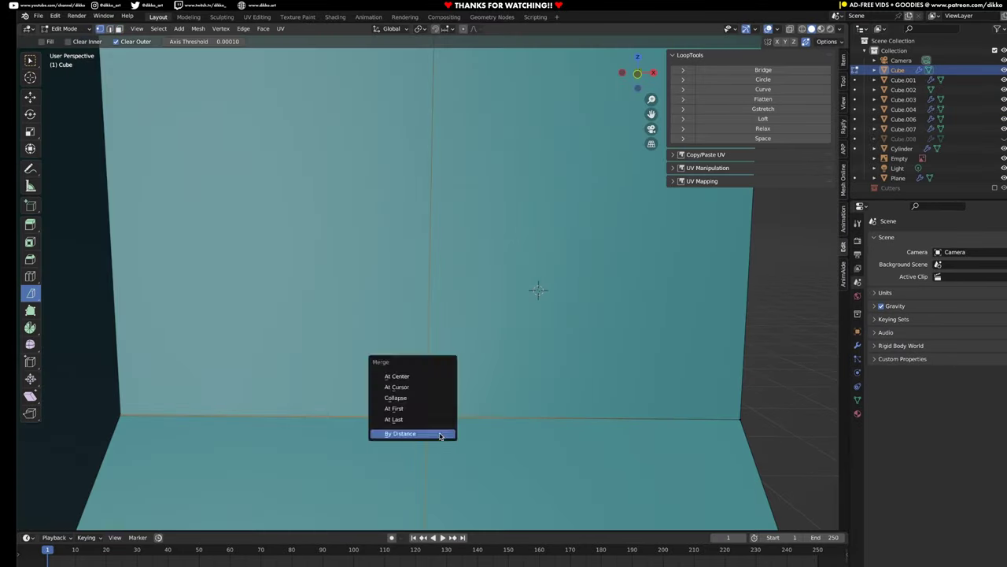
left_click(429, 377)
middle_click_drag(429, 376, 410, 315)
left_click(102, 326)
key("m")
left_click(118, 350)
middle_click_drag(118, 350, 356, 288)
key("KP_Divide")
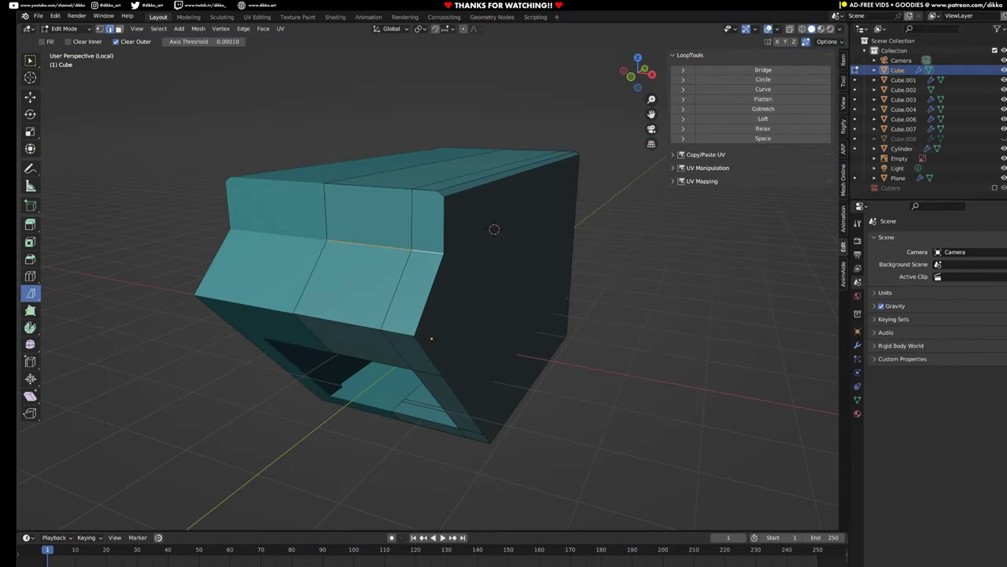
Try bevelling the hull's front crease edges and merging the mesh's vertices
key("ctrl+b")
left_click(357, 288)
key("ctrl+z")
key("a")
key("m")
key("ctrl+z")
key("ctrl+z")
Bevel the hull's front crease edges with a width of 0.103 m and 5 segments
key("ctrl+e")
left_click(844, 81)
left_click(843, 103)
left_click(844, 81)
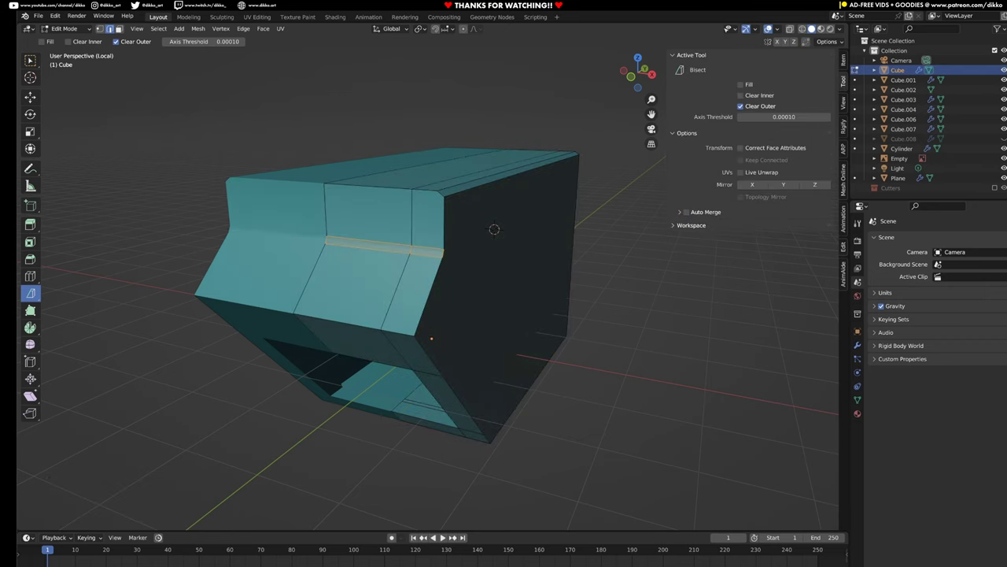
key("ctrl+e")
left_click(426, 346)
left_click(436, 370)
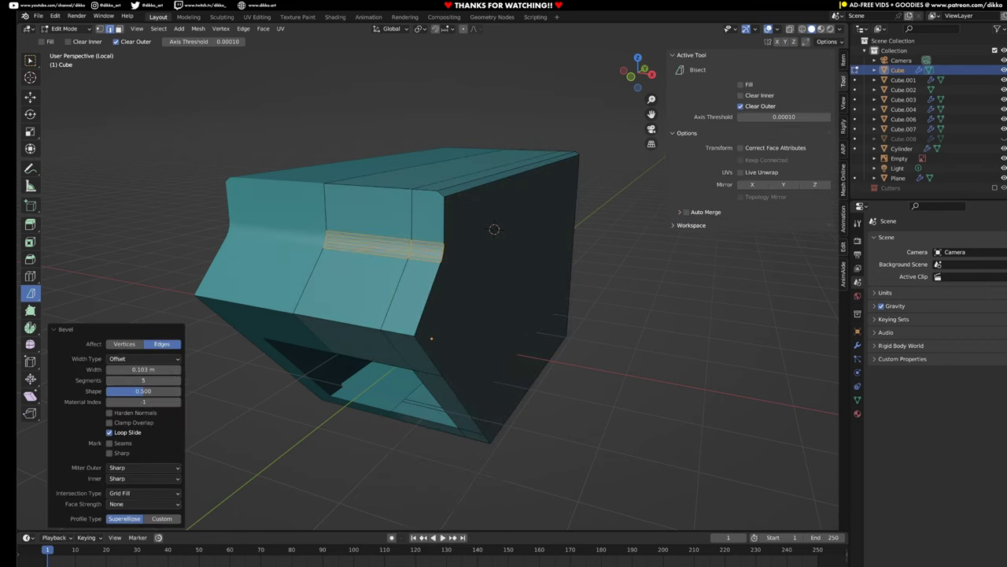
Select the hull's lower front edge and extend the edge selection up the slanted front corner and across the front top
key("Tab")
key("alt+a")
scroll(401, 315, "up", 1)
key("Tab")
left_click(398, 341, "alt")
left_click(443, 296, "alt+shift")
key("ctrl+z")
left_click(442, 296, "shift")
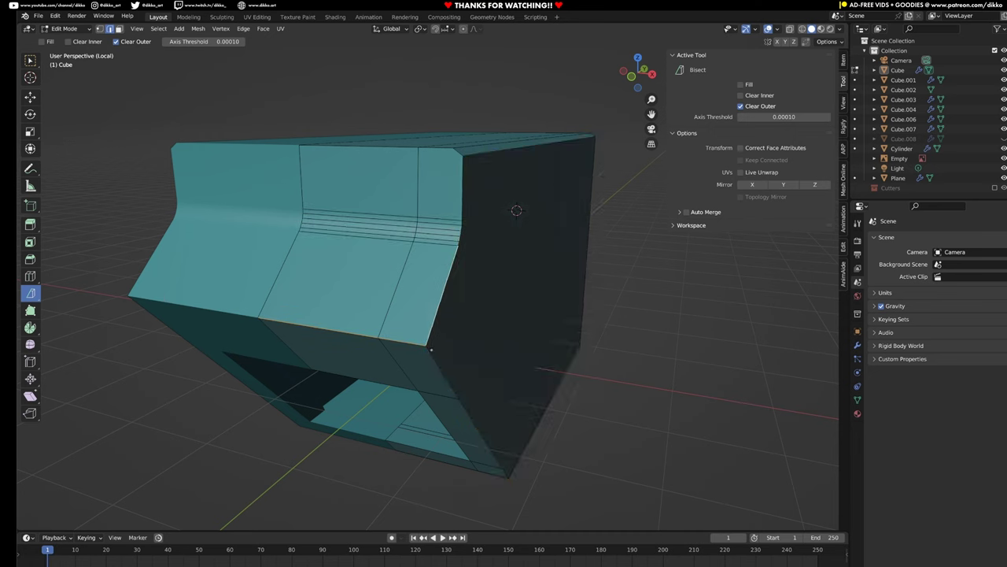
scroll(449, 235, "up", 4)
left_click(482, 142, "ctrl")
middle_click_drag(482, 149, 484, 213)
left_click(362, 269, "ctrl")
Extend the edge selection around the hull side's lower outline and up its rear corner
scroll(425, 268, "down", 6)
left_click(427, 342, "ctrl")
middle_click_drag(441, 346, 354, 394)
left_click(577, 402, "ctrl")
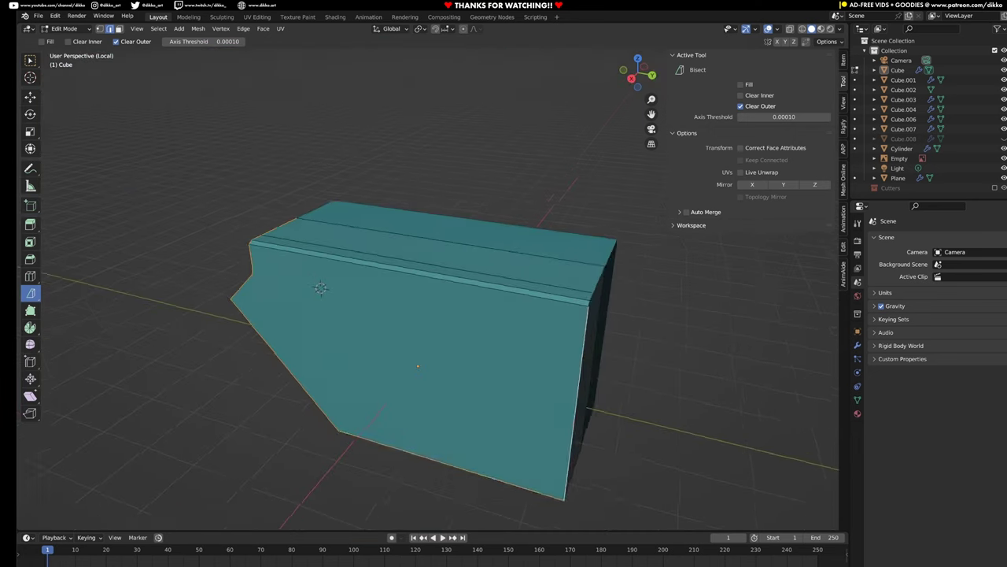
middle_click_drag(577, 397, 542, 392)
scroll(566, 339, "up", 2)
left_click(612, 307, "ctrl")
Leave local view to bring back the whole vehicle and reopen the hull's mesh for editing
key("Tab")
middle_click_drag(598, 417, 606, 354)
middle_click_drag(504, 315, 535, 272)
key("KP_Divide")
scroll(586, 287, "up", 4)
scroll(614, 283, "down", 4)
left_click(536, 272)
key("Tab")
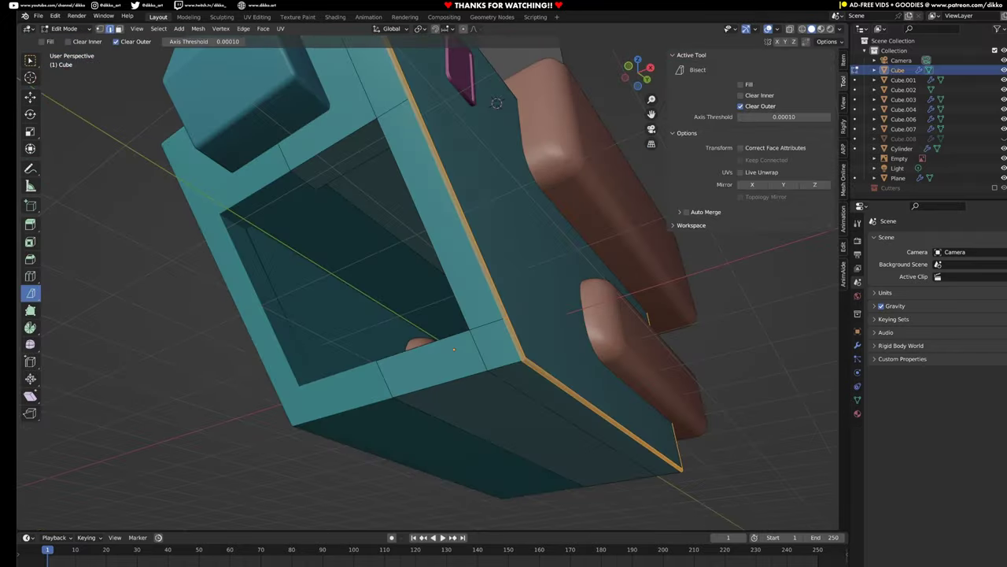
Extrude the hull's selected lower edges in place, then scale the new lower geometry along X and move it along Z
key("e")
right_click(558, 418)
scroll(558, 418, "down", 4)
middle_click_drag(558, 418, 440, 394)
scroll(472, 456, "up", 3)
key("g")
left_click(472, 473)
key("s")
key("x")
left_click(629, 461)
key("g")
key("z")
left_click(520, 472)
scroll(543, 460, "up", 5)
Move the hull's lower front edge along Y, bevel it and leave mesh editing
key("2")
left_click(563, 467)
key("g")
key("y")
left_click(480, 449)
scroll(402, 441, "down", 4)
scroll(425, 338, "up", 4)
middle_click_drag(425, 338, 488, 315)
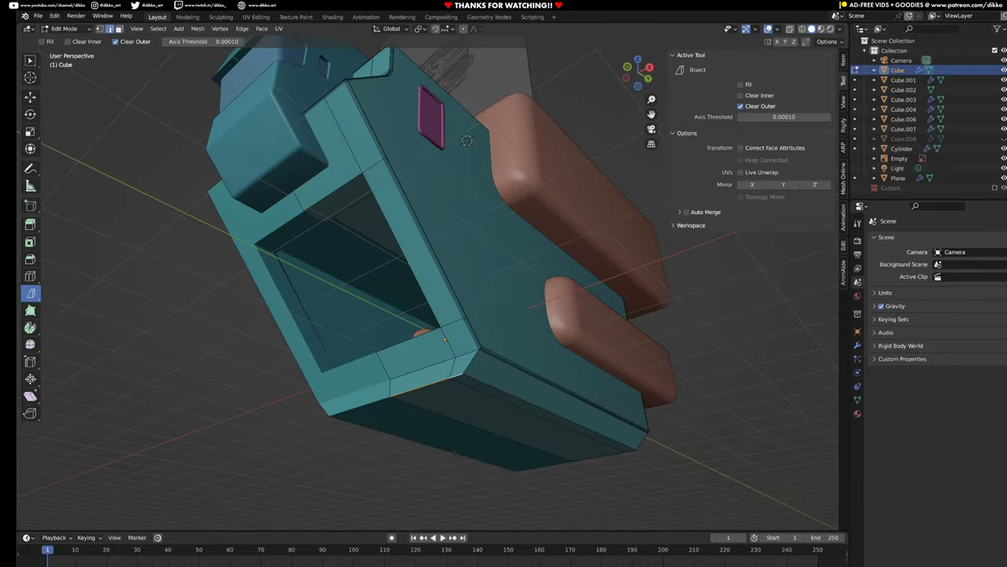
key("ctrl+b")
left_click(425, 394)
key("Tab")
middle_click_drag(425, 394, 583, 378)
key("super+Tab")
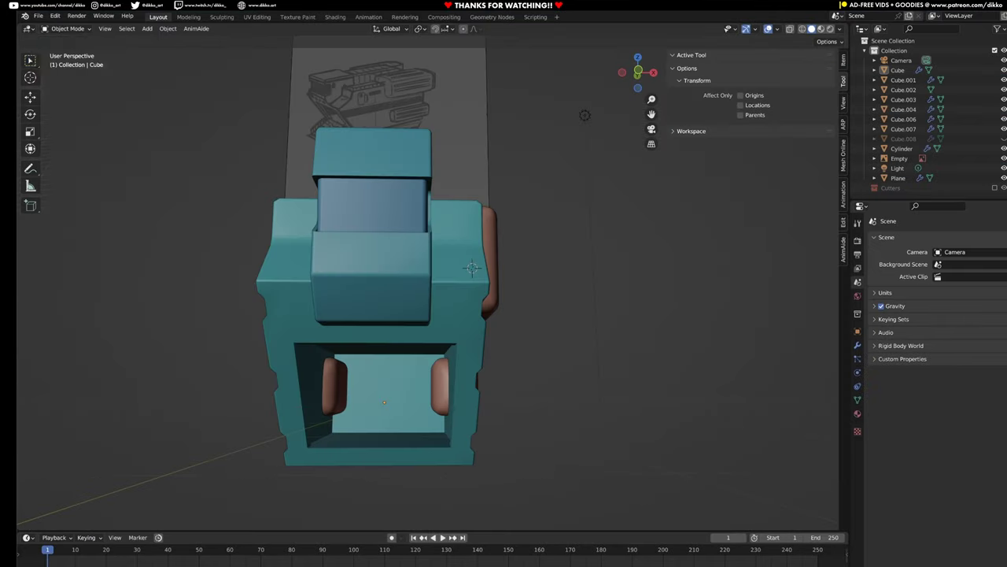
Enable the modifier tools add-on found by searching "modif" in the preferences, and apply all of the hull's modifiers
left_click(30, 16)
left_click(142, 69)
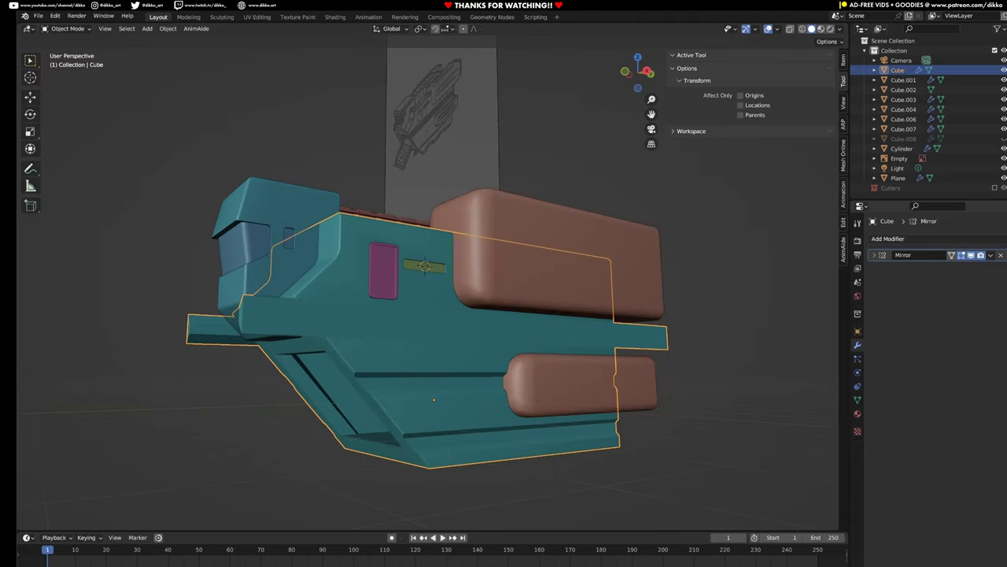
middle_click_drag(409, 315, 453, 320)
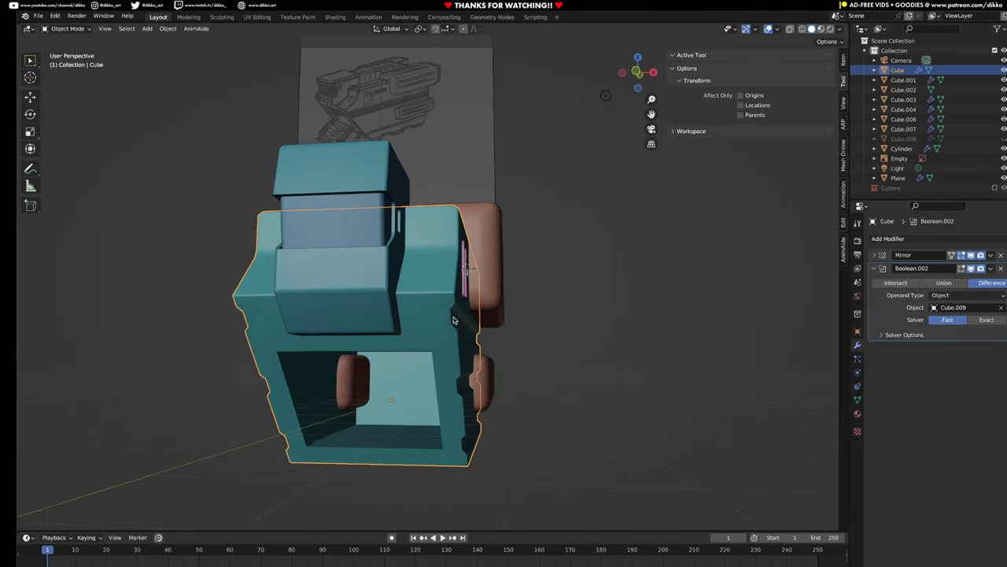
left_click(55, 16)
left_click(79, 157)
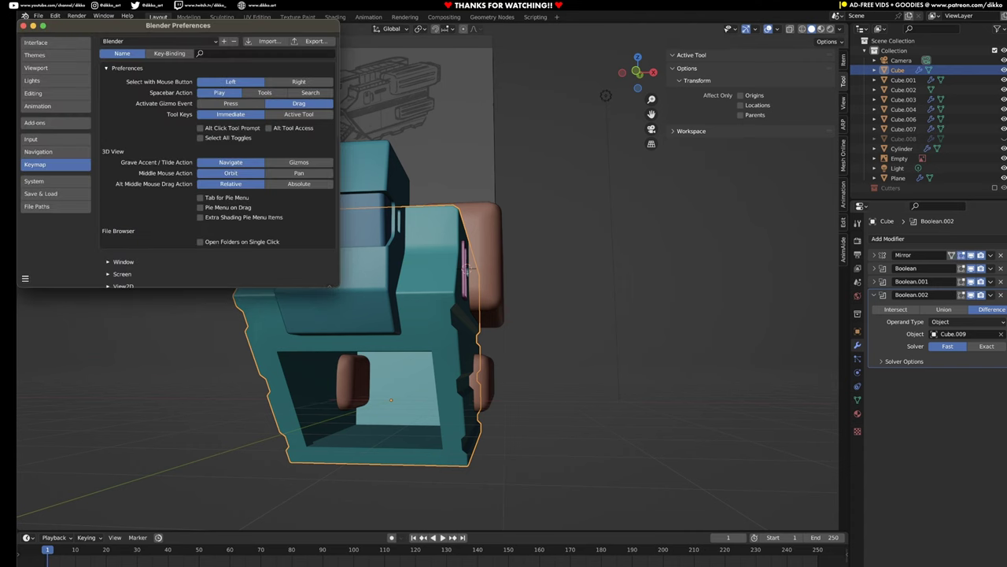
left_click(47, 122)
left_click(298, 54)
type("modif")
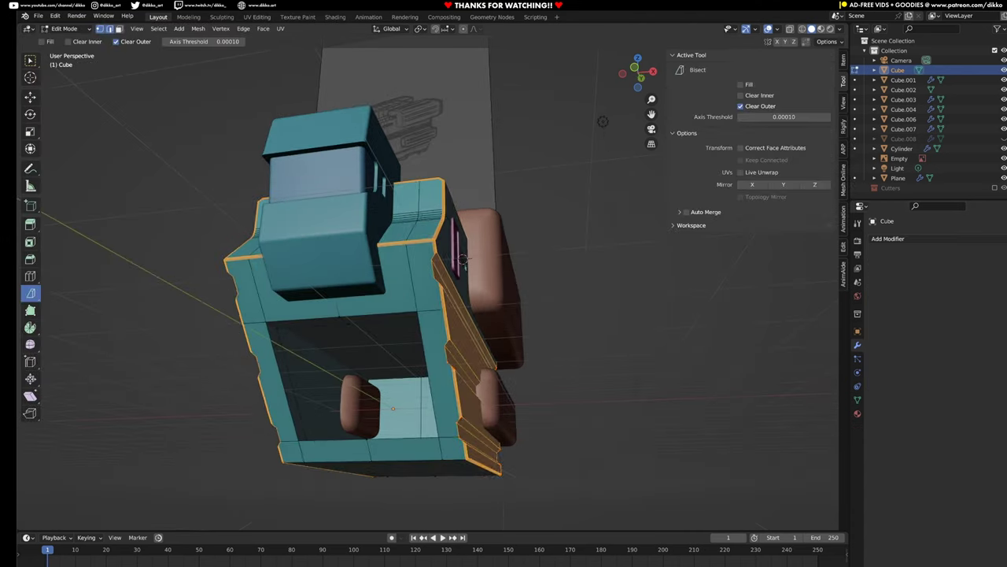
Delete the hull's vertices on the negative local X side and add a Mirror modifier on X
left_click(159, 28)
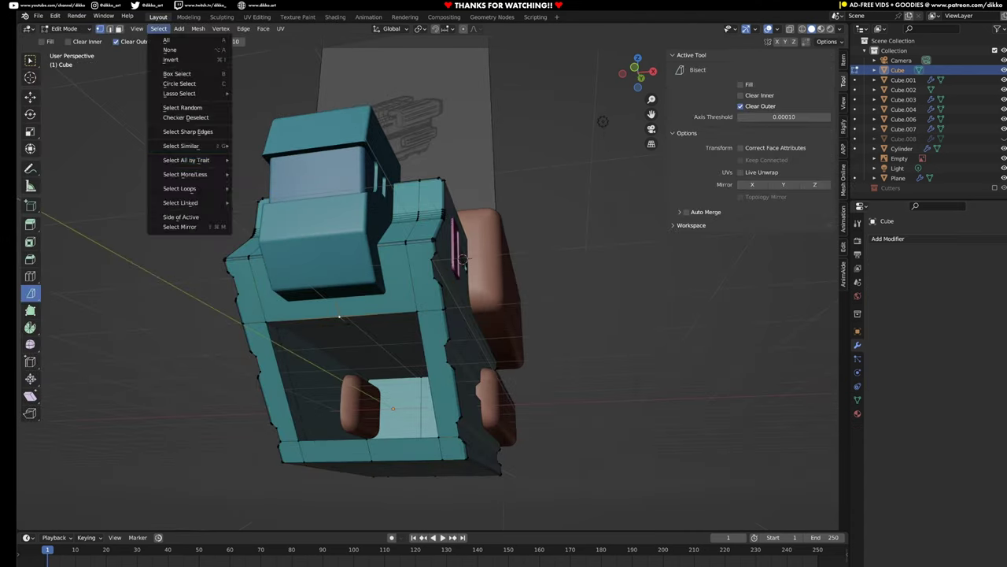
left_click(254, 174)
right_click(531, 393)
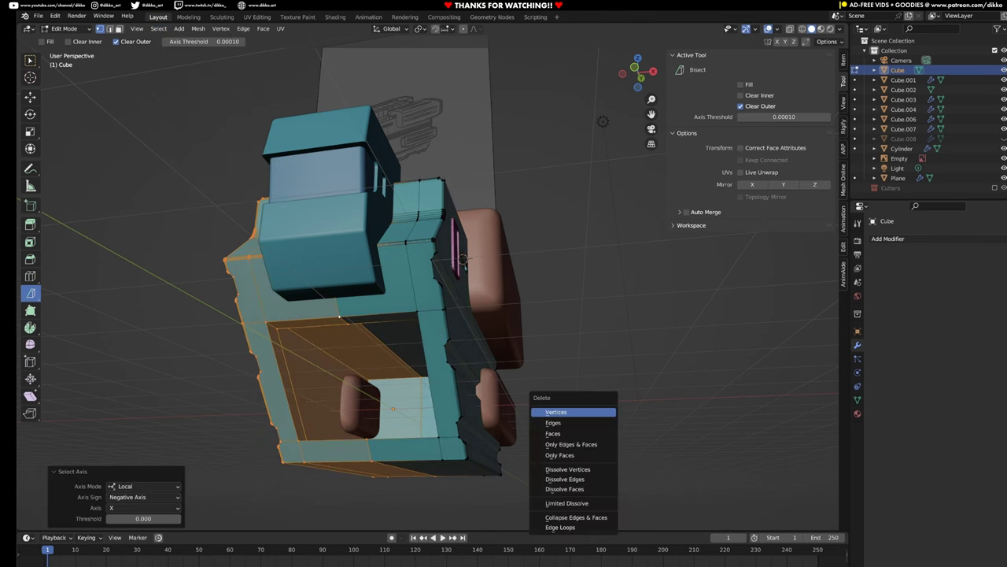
left_click(888, 239)
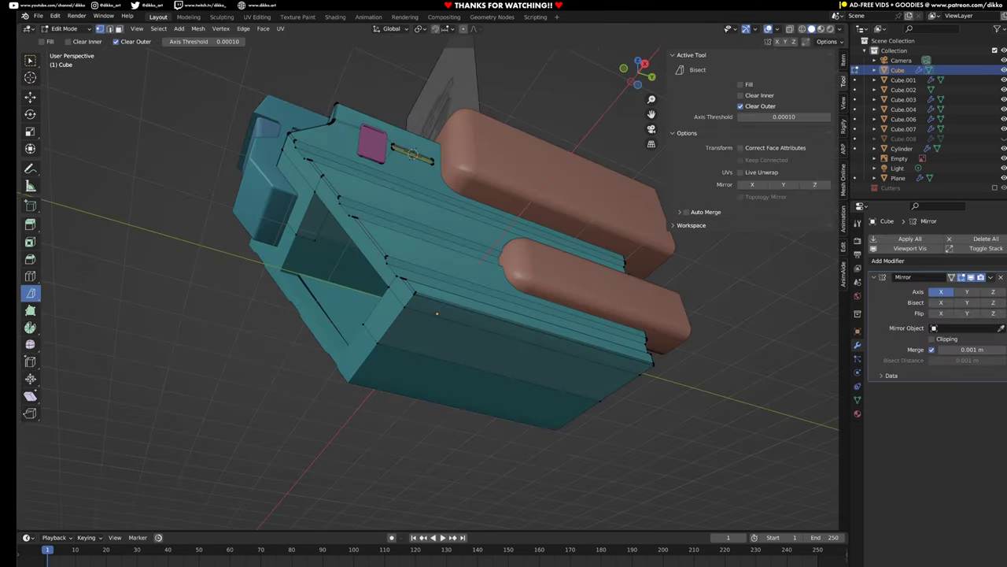
Move the hull's bottom face along Z and bevel its front and rear bottom edges with a width of 0.168 m
scroll(427, 319, "up", 3)
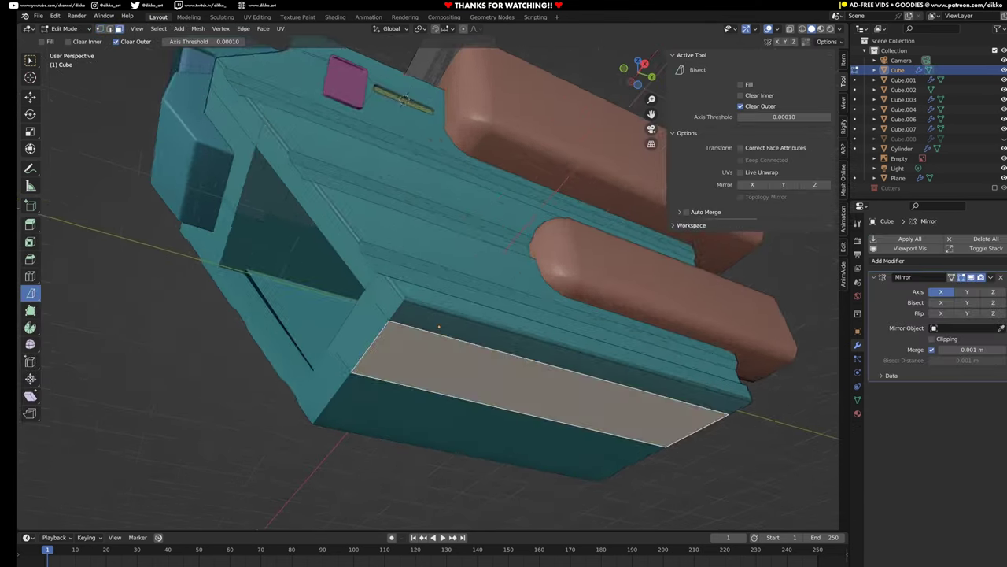
key("g")
key("z")
left_click(427, 319)
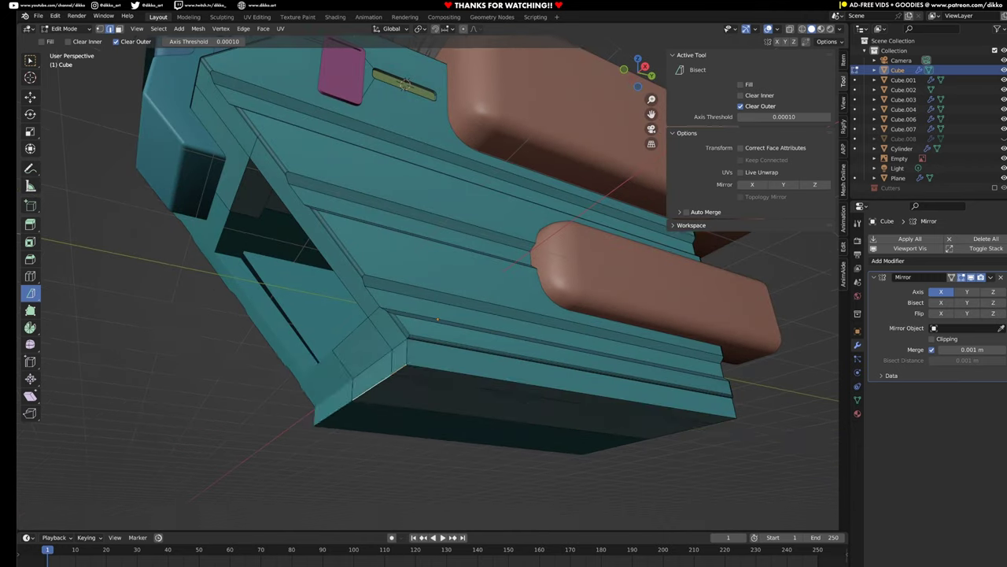
key("Return")
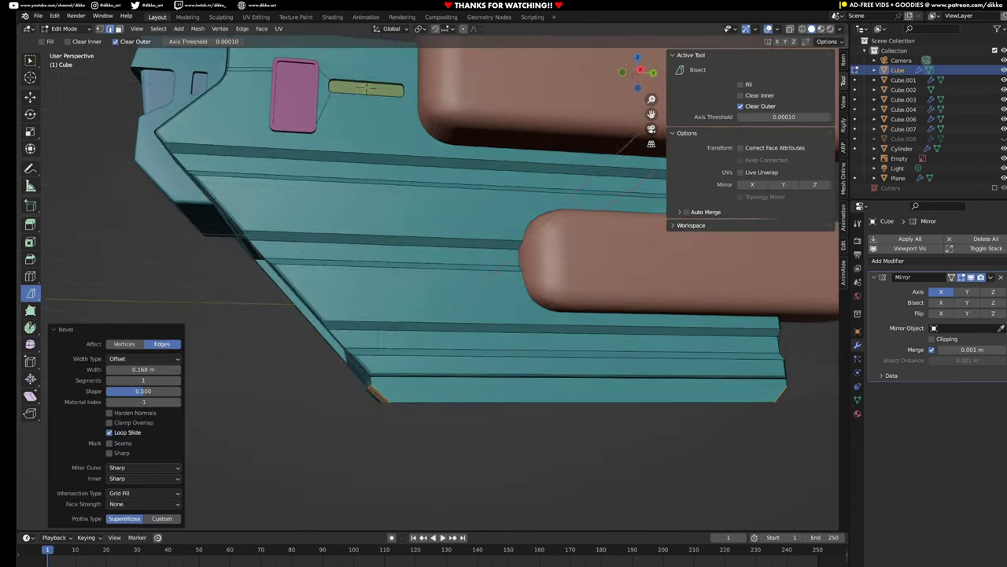
middle_click_drag(426, 236, 472, 81)
key("Tab")
Place the 3D cursor on the hull side's lower front end, add a cube there and scale it down
scroll(445, 267, "up", 5)
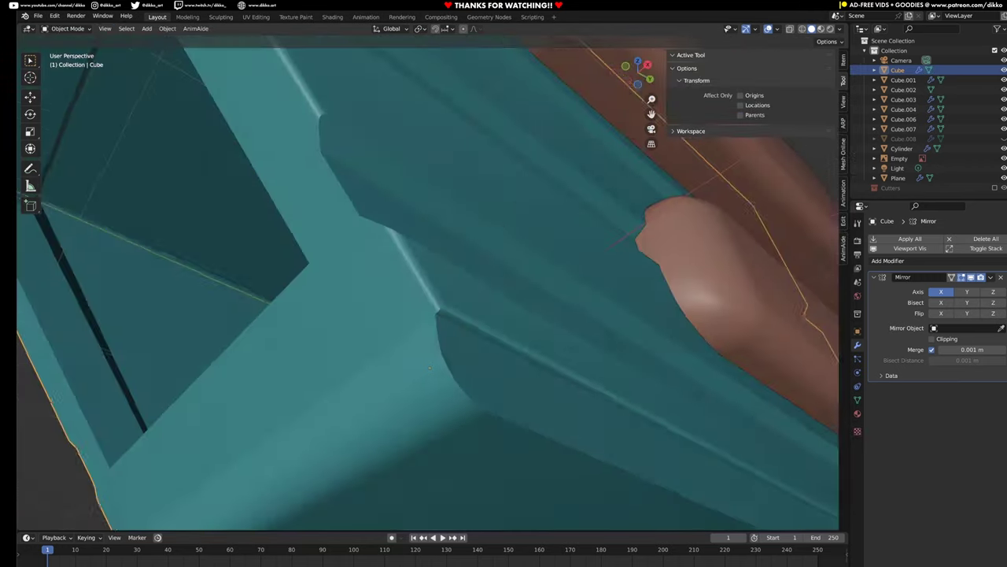
scroll(446, 268, "down", 6)
middle_click_drag(445, 268, 504, 435)
scroll(385, 315, "up", 5)
middle_click_drag(504, 346, 378, 315)
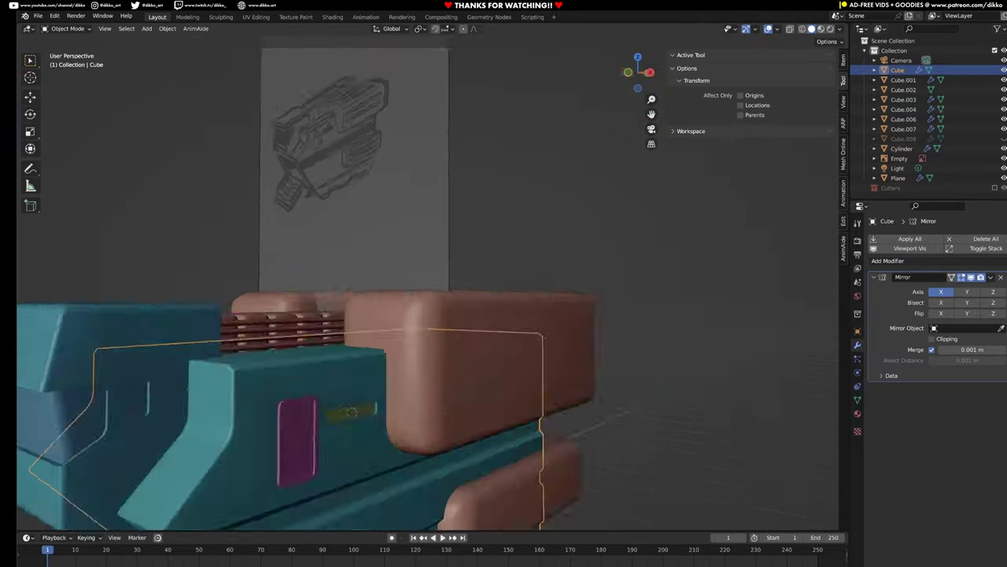
middle_click_drag(394, 441, 354, 157, "shift")
middle_click_drag(370, 315, 429, 363)
right_click(366, 355, "shift")
key("ctrl+a")
key("shift+a")
left_click(591, 182)
key("s")
left_click(354, 325)
Reshape the small cube into a slim bar by scaling it along Y and Z
key("s")
key("x")
key("y")
left_click(535, 373)
middle_click_drag(535, 373, 362, 338)
key("s")
key("z")
left_click(598, 335)
Lengthen the bar toward the hull's rear by moving its end face along Y
key("Tab")
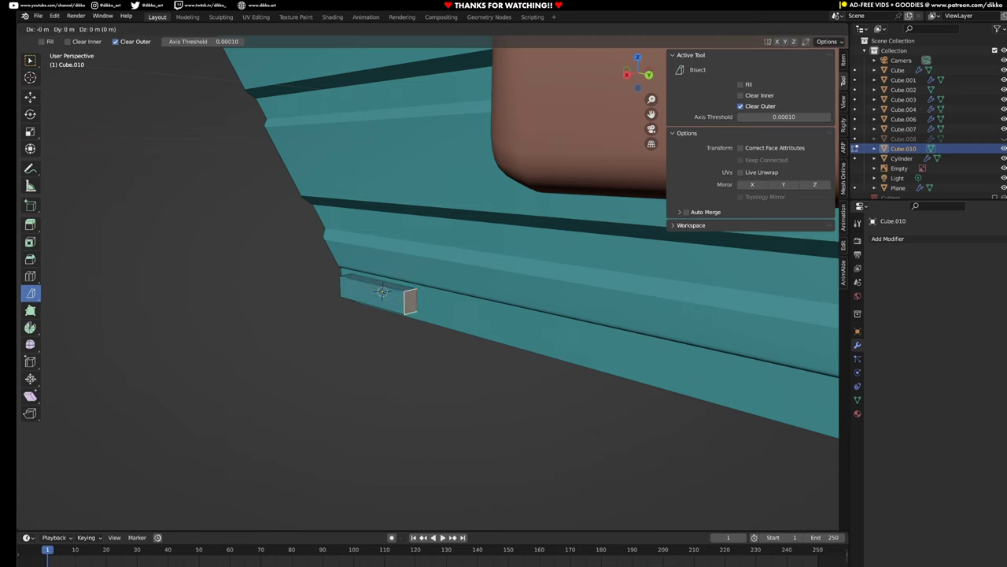
key("y")
left_click(473, 314)
middle_click_drag(472, 315, 583, 307)
Extrude the bar's outer face away from the hull side and undo its downward move
left_click(409, 365)
scroll(409, 365, "up", 2)
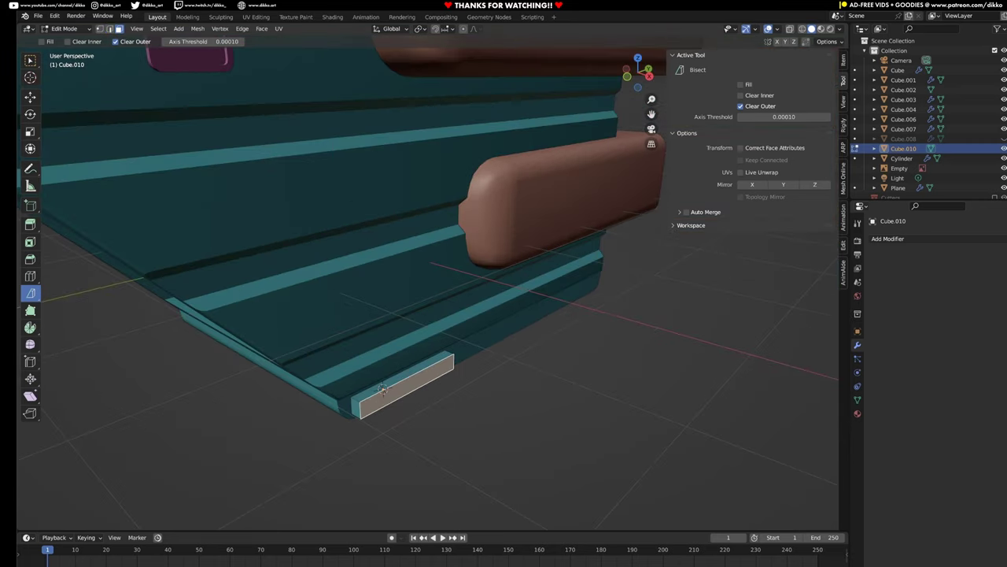
middle_click_drag(383, 389, 478, 329)
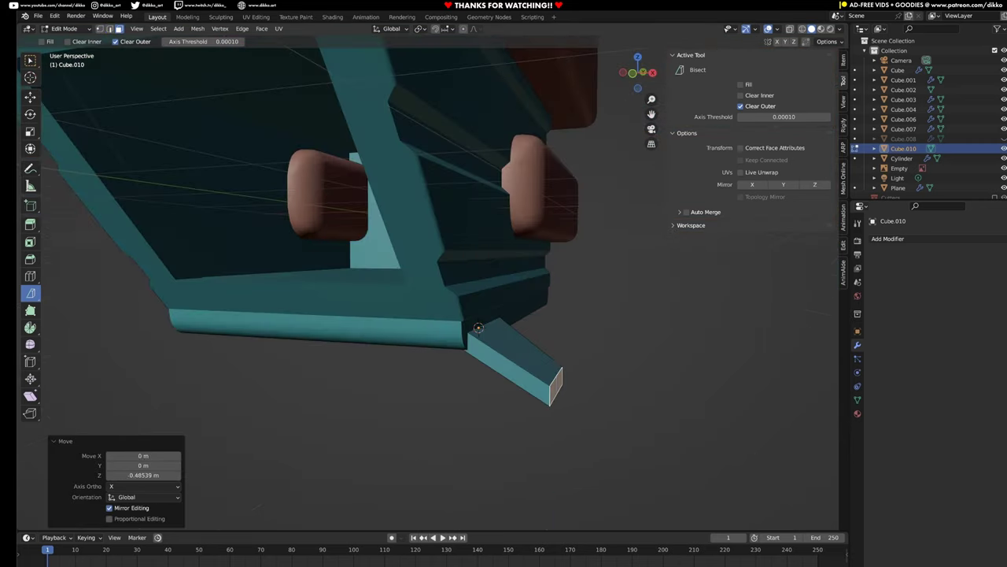
key("ctrl+z")
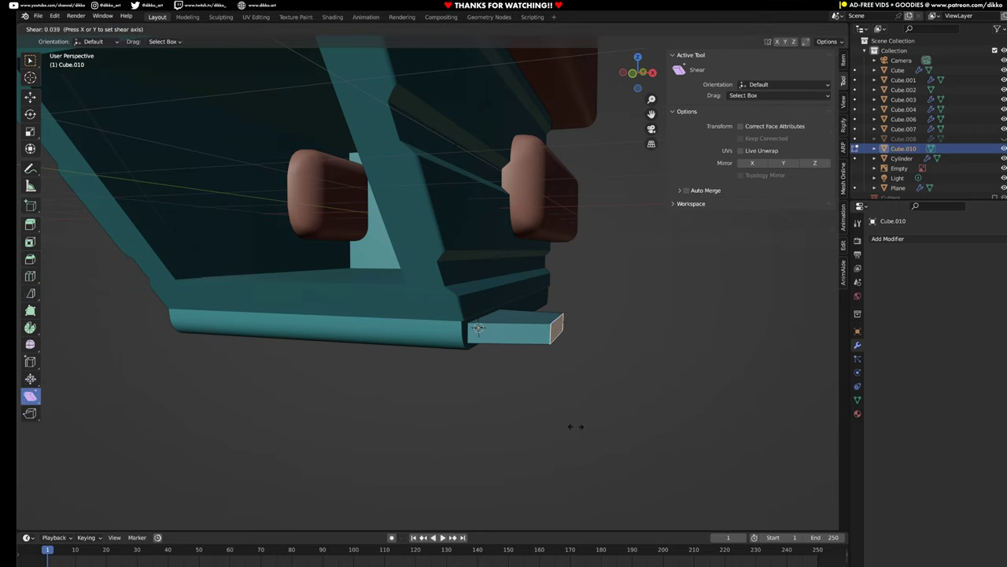
Lower the bar's outer face about 0.43 m along Z and rotate it about Y
middle_click_drag(558, 289, 551, 268)
key("shift+space")
key("g")
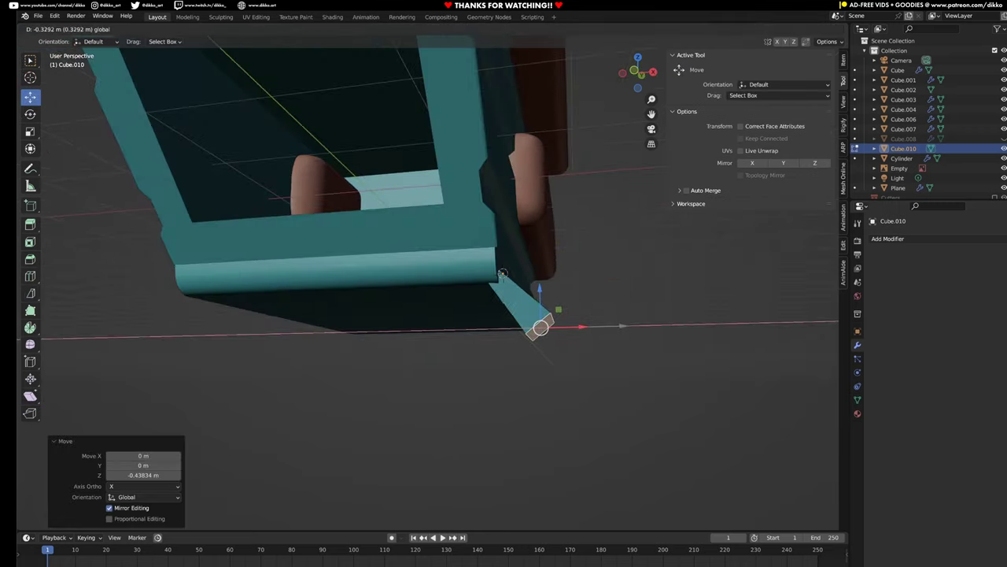
left_click_drag(583, 325, 583, 326)
key("s")
key("z")
middle_click_drag(582, 326, 580, 276)
key("Escape")
key("ctrl+z")
key("ctrl+z")
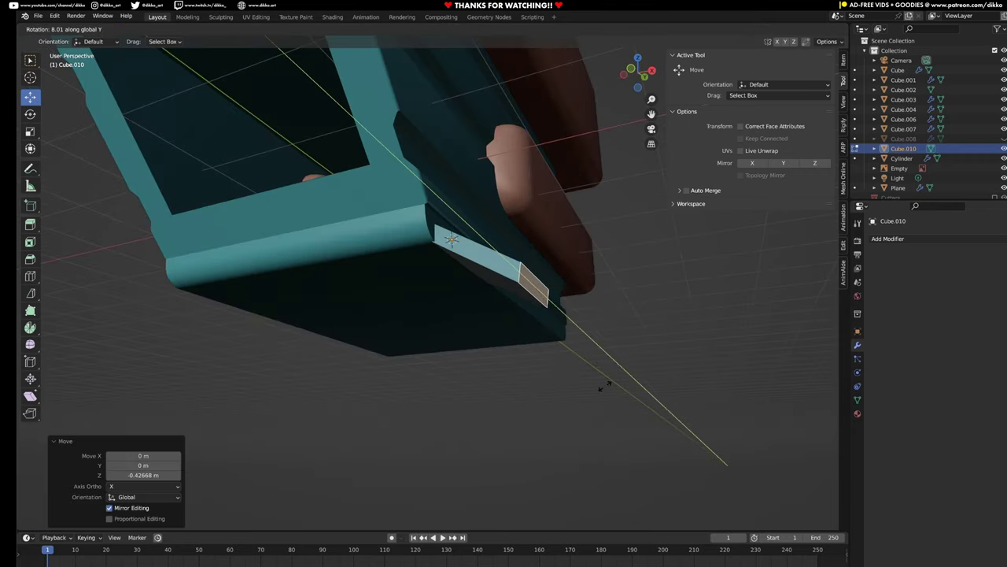
left_click(605, 386)
middle_click_drag(605, 386, 669, 346)
Set the transform orientation to Normal and adjust the position of the bar's tilted outer face along its own axes
left_click(390, 29)
left_click(390, 75)
middle_click_drag(504, 315, 543, 291)
middle_click_drag(533, 224, 705, 420)
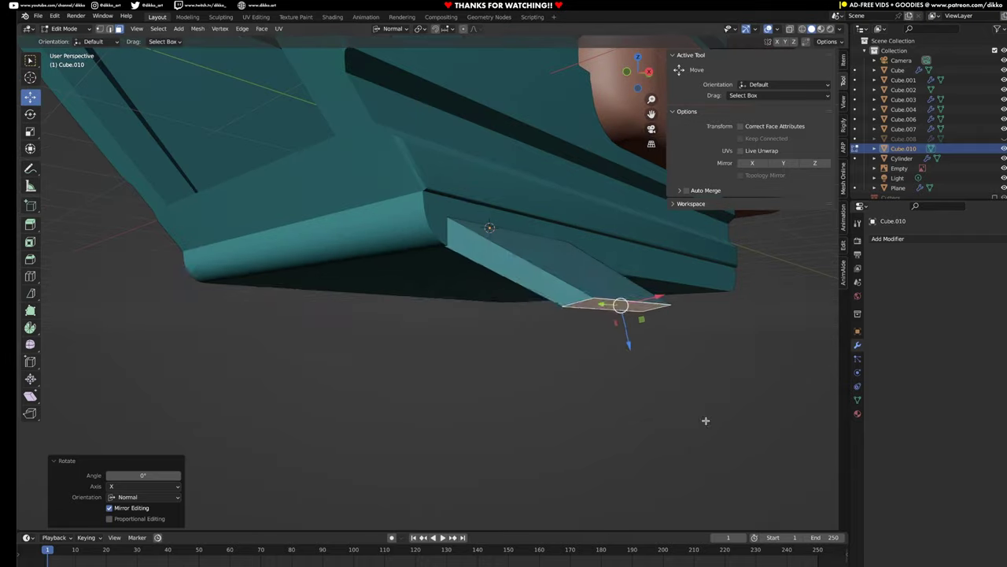
left_click_drag(627, 315, 629, 319)
middle_click_drag(543, 315, 661, 417)
left_click_drag(634, 265, 634, 265)
middle_click_drag(635, 265, 299, 307)
Shift the bar's individual edges to refine its slanted, tapered profile
key("2")
left_click_drag(398, 206, 398, 203)
middle_click_drag(398, 203, 528, 220)
left_click_drag(347, 206, 346, 198)
middle_click_drag(347, 198, 221, 201)
left_click_drag(373, 198, 373, 200)
middle_click_drag(373, 201, 543, 236)
Add a lengthwise loop cut along the bar's outer side
scroll(543, 236, "down", 6)
scroll(504, 299, "up", 5)
middle_click_drag(504, 299, 520, 236)
key("ctrl+r")
left_click(449, 259)
Try to extrude the front and rear end faces of the bar's inner strip together
key("3")
left_click(439, 262)
middle_click_drag(550, 272, 441, 259)
left_click(507, 270, "shift")
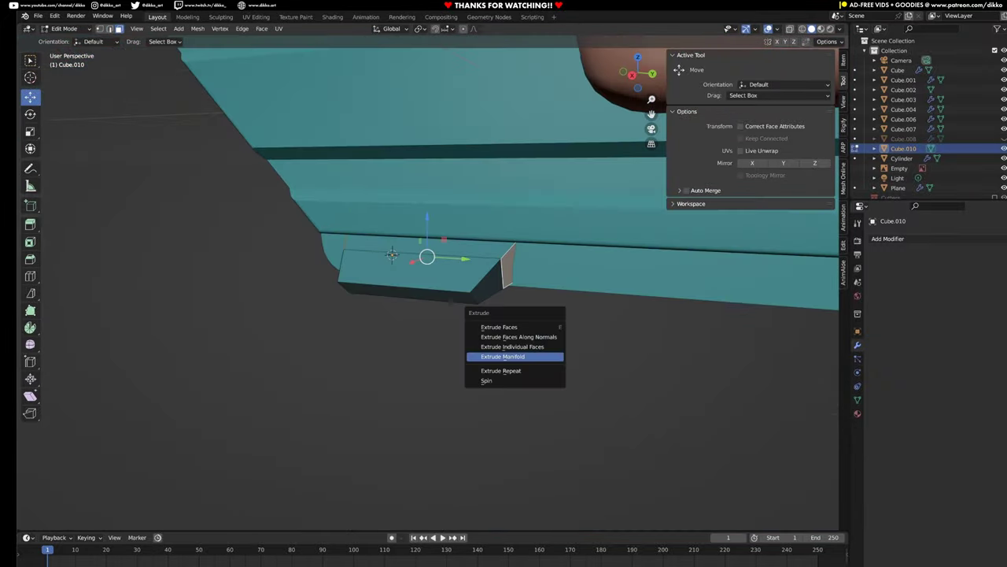
left_click(516, 295)
mouse_move(516, 295)
middle_mouse_down()
mouse_move(614, 285)
mouse_move(524, 287)
middle_mouse_up()
key("ctrl+z")
Extrude the rear end face of the bar's inner strip by 0.12 m along Y
left_click(523, 277)
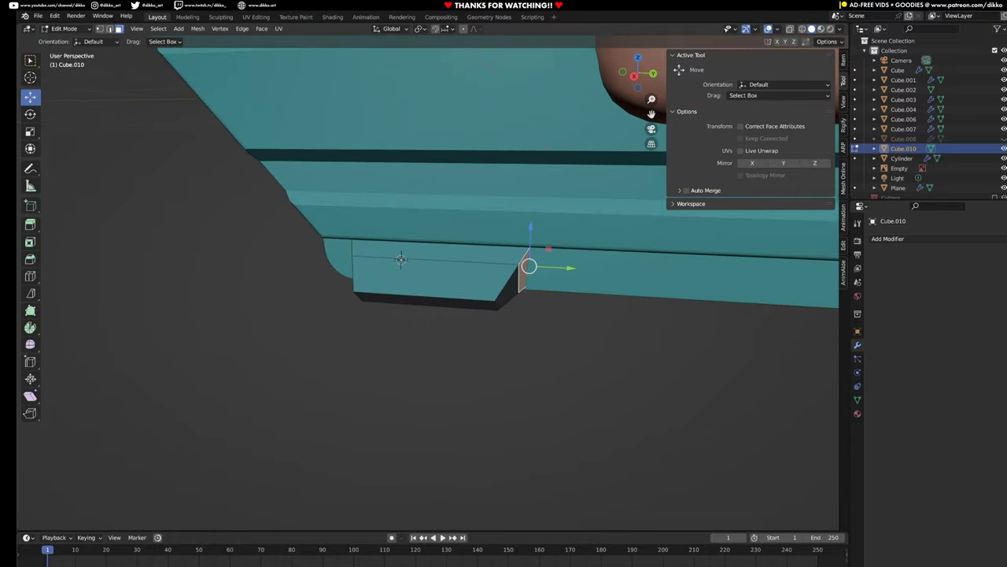
left_click(143, 465)
type("0.12")
key("Return")
Extrude the front end face of the bar's inner strip along Y and flatten it by scaling Y to 0
middle_click_drag(331, 339, 362, 335)
left_click(365, 266)
key("e")
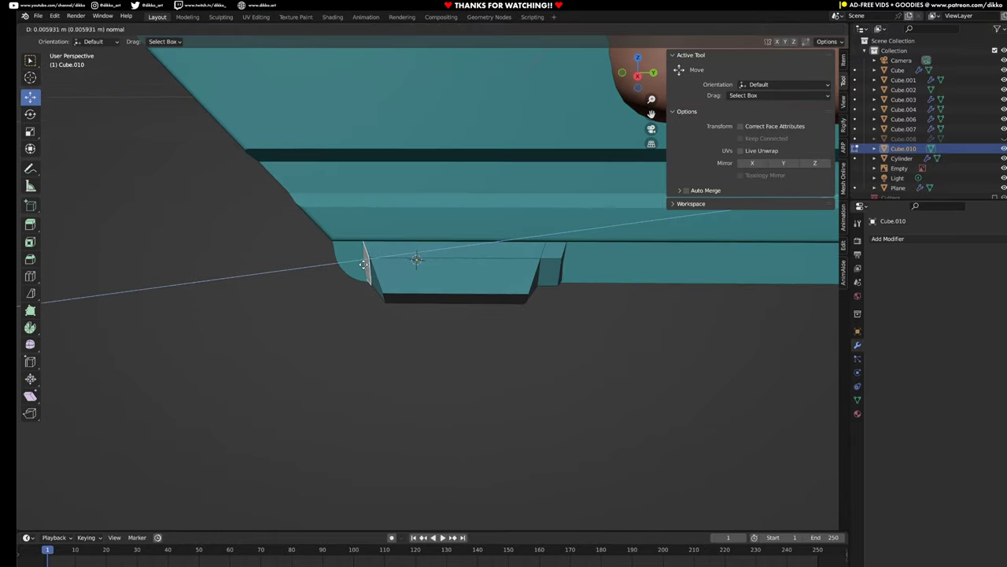
key("y")
left_click(143, 466)
key("s")
key("y")
key("0")
key("Return")
Flatten the rear end face of the bar's inner strip by scaling Y to 0
left_click(520, 289)
key("s")
mouse_move(614, 307)
middle_mouse_down()
mouse_move(504, 295)
mouse_move(622, 291)
middle_mouse_up()
key("y")
key("0")
key("Return")
scroll(524, 296, "down", 2)
left_click(696, 251)
middle_click_drag(550, 299, 464, 331)
Add an Array modifier to the bar with a relative offset X factor of 0
left_click(887, 238)
left_click(400, 409)
middle_click_drag(399, 410, 417, 346)
scroll(433, 369, "up", 2)
left_click(353, 358)
left_click(888, 238)
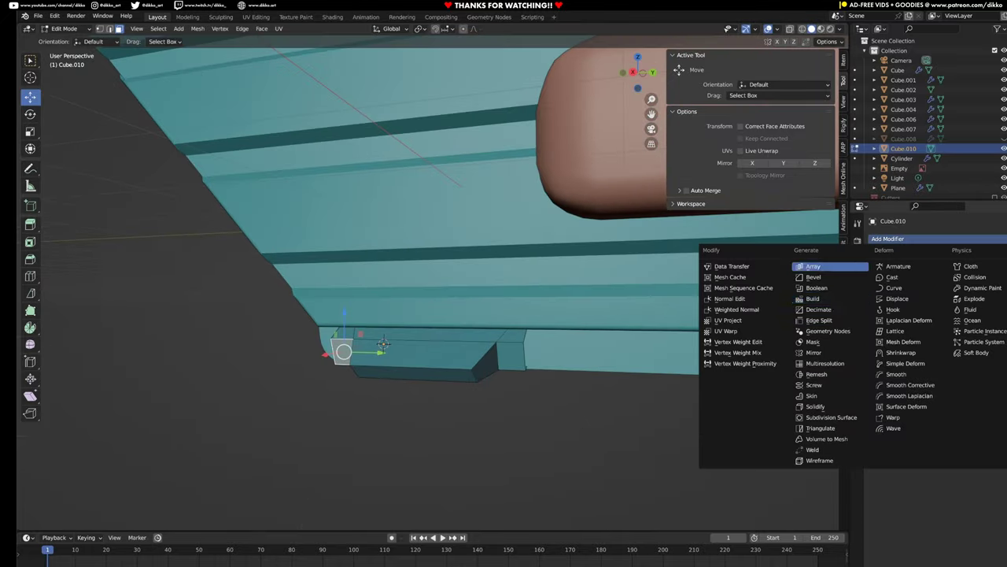
left_click(818, 266)
double_click(973, 333)
type("0")
key("ctrl+z")
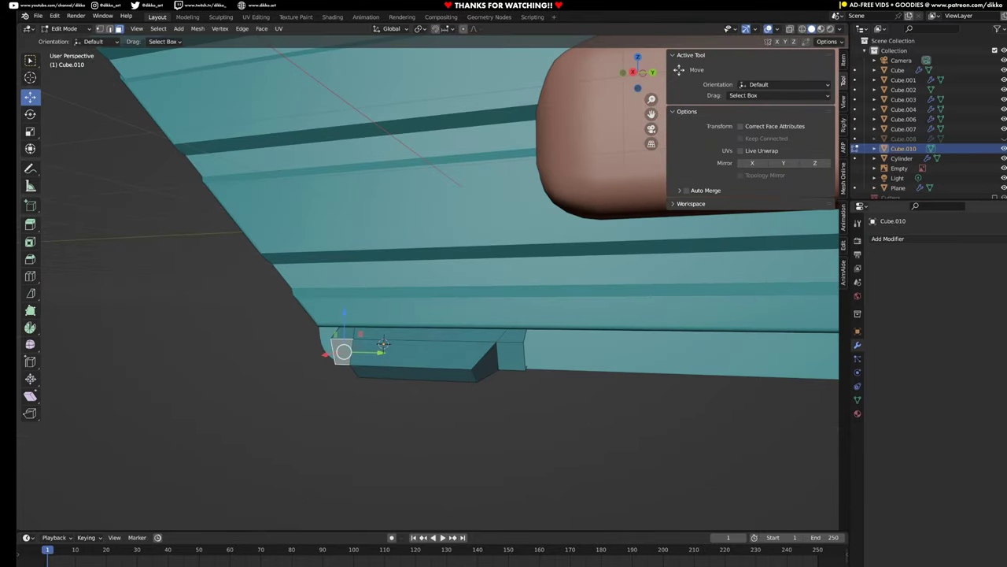
key("ctrl+shift+z")
Set the array to a count of 3 with a relative Y factor of -1 and enable Merge
left_click(1001, 304)
middle_click_drag(440, 339, 440, 315)
left_click(888, 393)
Select the bar's whole mesh and scale it by 1.079 along Y
left_click(296, 348)
middle_click_drag(296, 349, 323, 378)
key("a")
left_click(627, 448)
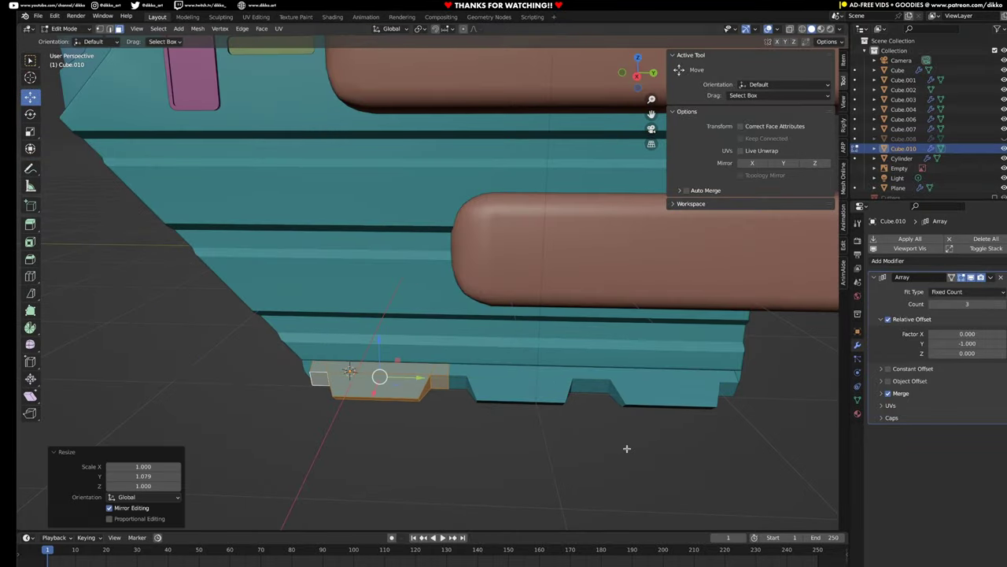
Add a Mirror modifier on the X axis to the toothed bar and apply the bar's transforms
middle_click_drag(627, 449, 708, 405)
middle_click_drag(440, 331, 465, 339)
scroll(540, 378, "down", 3)
key("Tab")
left_click(897, 261)
left_click(814, 375)
key("ctrl+a")
left_click(429, 383)
Taper the tooth by scaling its outer face to about 0.717 along Y
middle_click_drag(429, 383, 386, 382)
scroll(362, 393, "up", 4)
key("Tab")
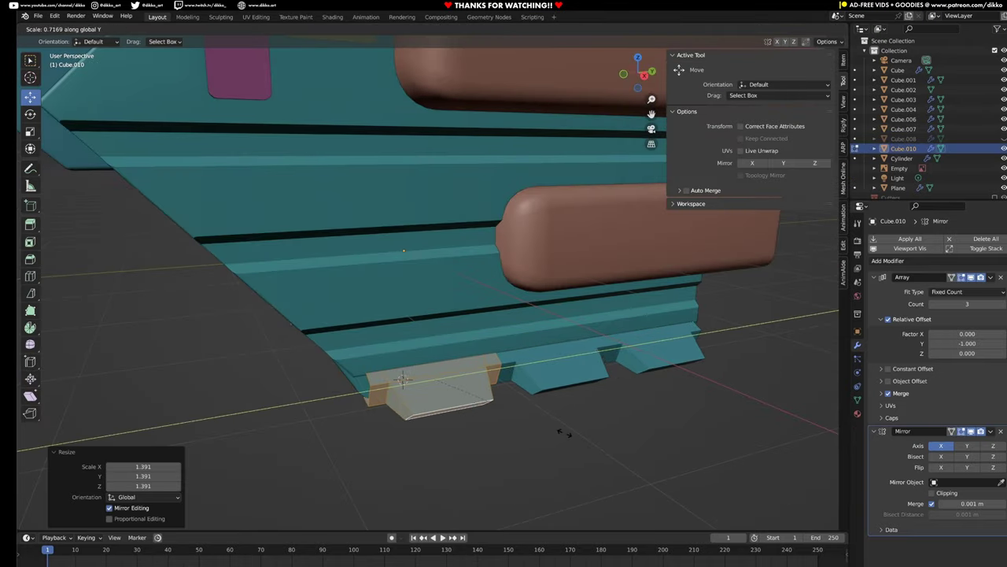
left_click(564, 433)
middle_click_drag(565, 433, 571, 366)
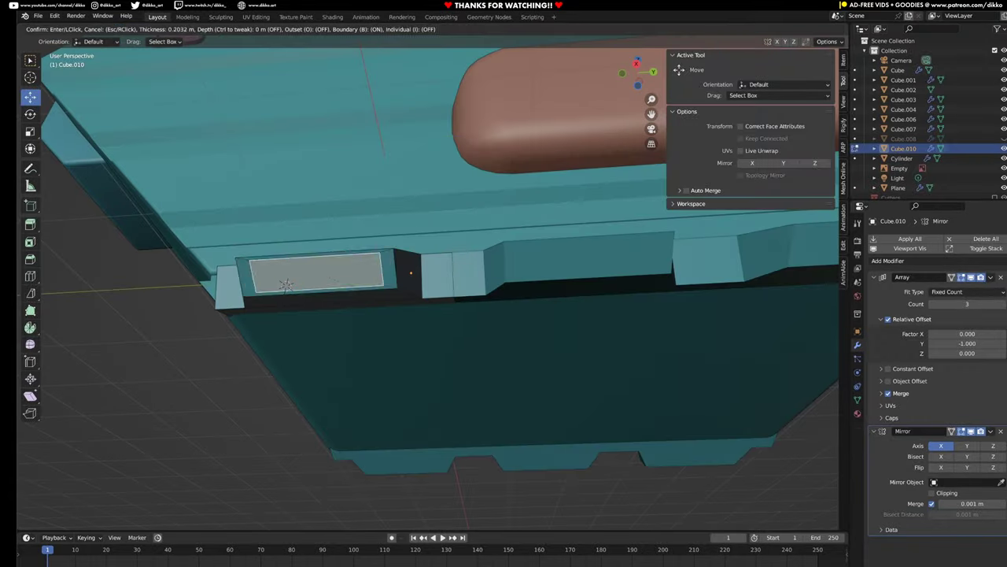
Apply the bar's transforms again, then inset the tooth's outer face and extrude it 0.13964 m
key("Escape")
key("Tab")
key("ctrl+a")
left_click(445, 353)
scroll(445, 402, "down", 3)
middle_click_drag(445, 353, 504, 315)
scroll(503, 315, "up", 2)
key("Tab")
left_click(630, 366)
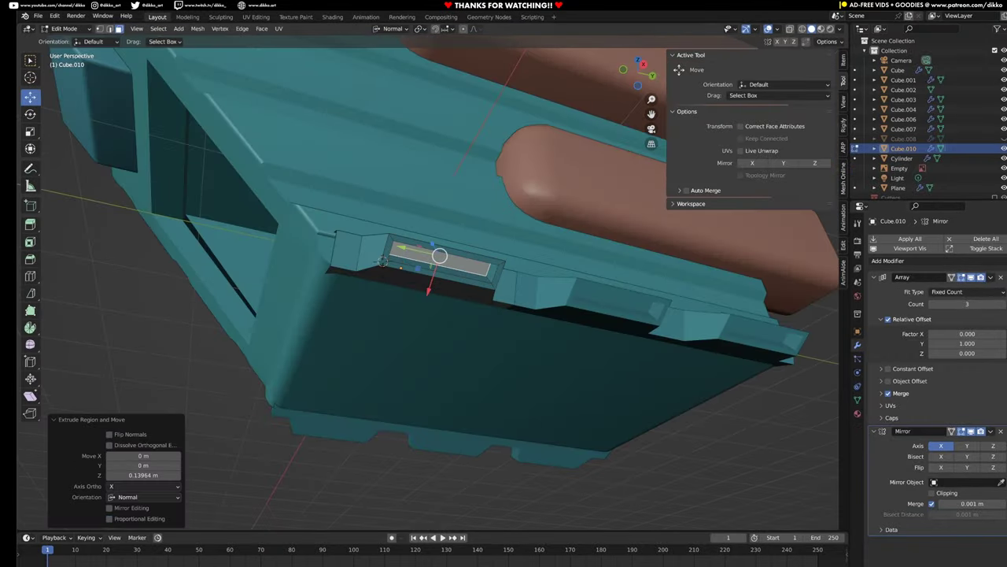
Move the tooth's extruded inner face along X and scale it to shape the recess
key("g")
key("x")
middle_click_drag(543, 378, 732, 465)
left_click(543, 406)
key("s")
left_click(551, 412)
key("Tab")
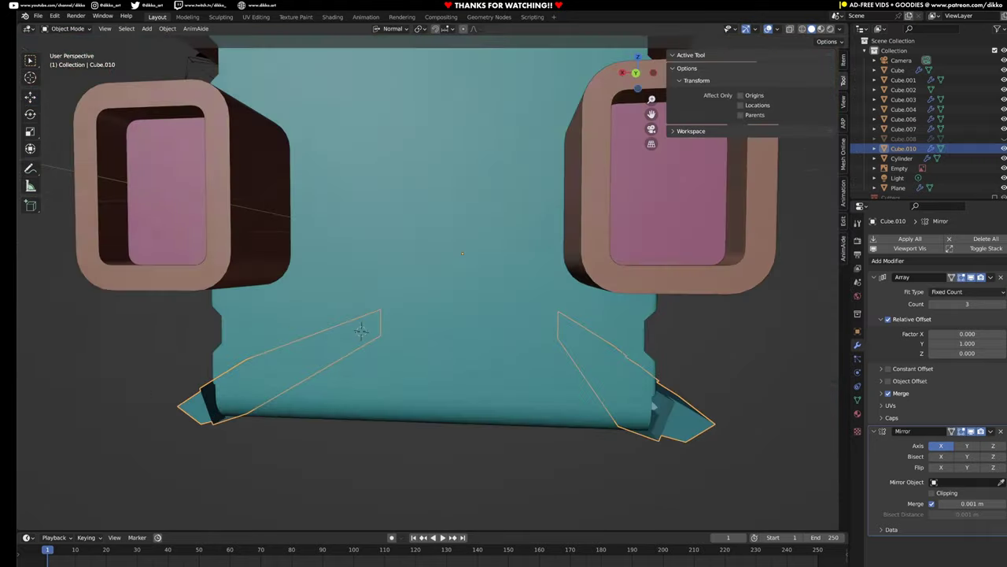
Apply the bar's Array modifier and pull the open front edge loop outward along the bar
middle_click_drag(630, 393, 393, 370)
key("ctrl+a")
key("Tab")
left_click(365, 409, "alt")
left_click_drag(403, 389, 344, 394)
middle_click_drag(344, 394, 441, 370)
scroll(378, 370, "up", 4)
scroll(417, 362, "down", 3)
Fill the bar's open front end with a face, bevel it and shade the bar smooth
key("f")
key("ctrl+b")
left_click(470, 405)
key("Tab")
right_click(471, 405)
left_click(471, 405)
left_click(476, 480)
Select the open rear edge loop of the toothed bar and move it along its normal X axis
scroll(476, 441, "down", 5)
scroll(472, 338, "up", 6)
scroll(472, 338, "down", 9)
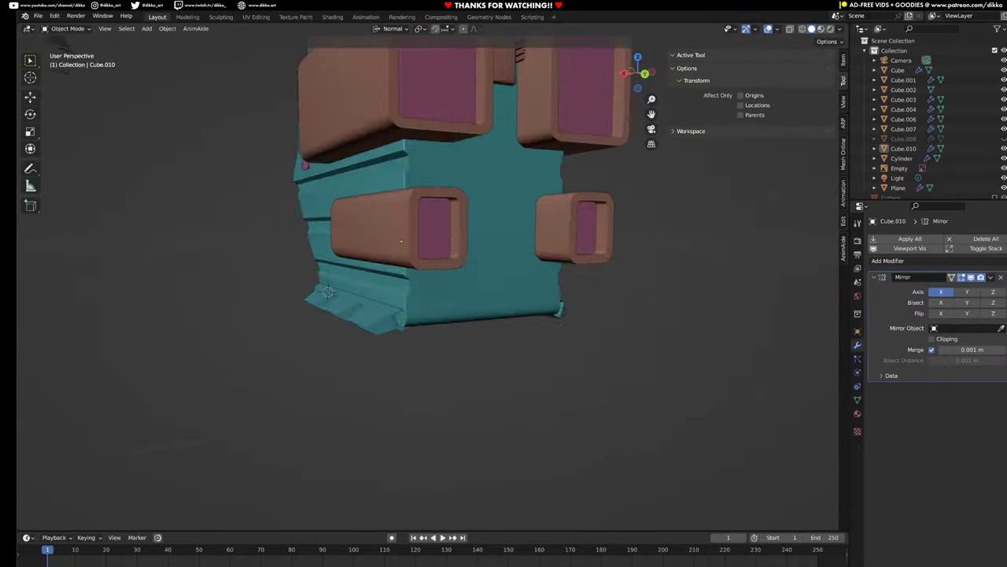
scroll(338, 382, "up", 6)
left_click(338, 382)
key("Tab")
left_click(345, 387, "alt")
middle_click_drag(344, 388, 527, 413)
key("g")
key("x")
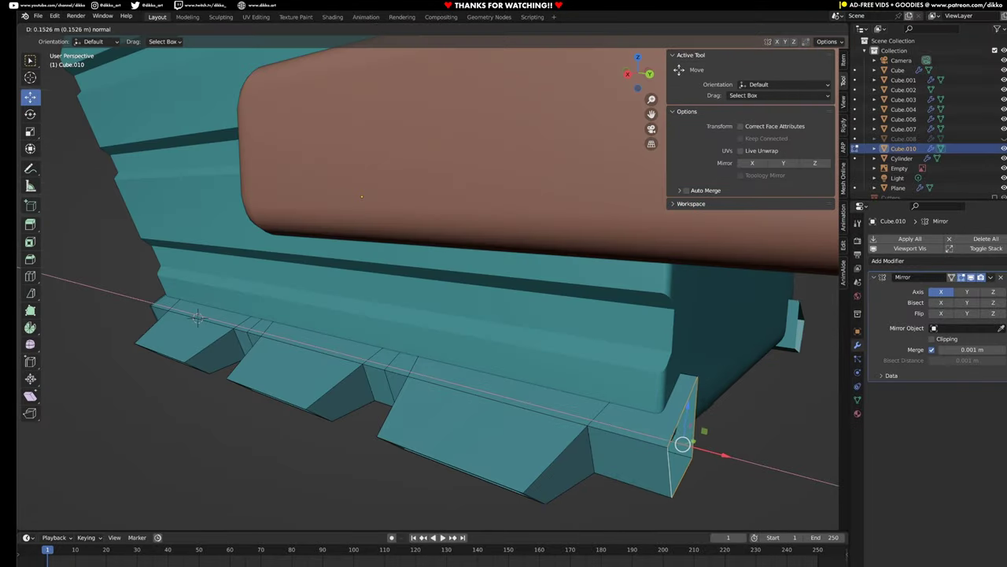
left_click_drag(724, 455, 742, 460)
Try shifting the bar's rear edge loop by -0.23569 m along normal X, and undo the move
scroll(724, 440, "down", 5)
middle_click_drag(724, 441, 713, 409)
left_click_drag(600, 325, 558, 322)
scroll(557, 322, "up", 3)
middle_click_drag(557, 322, 504, 316)
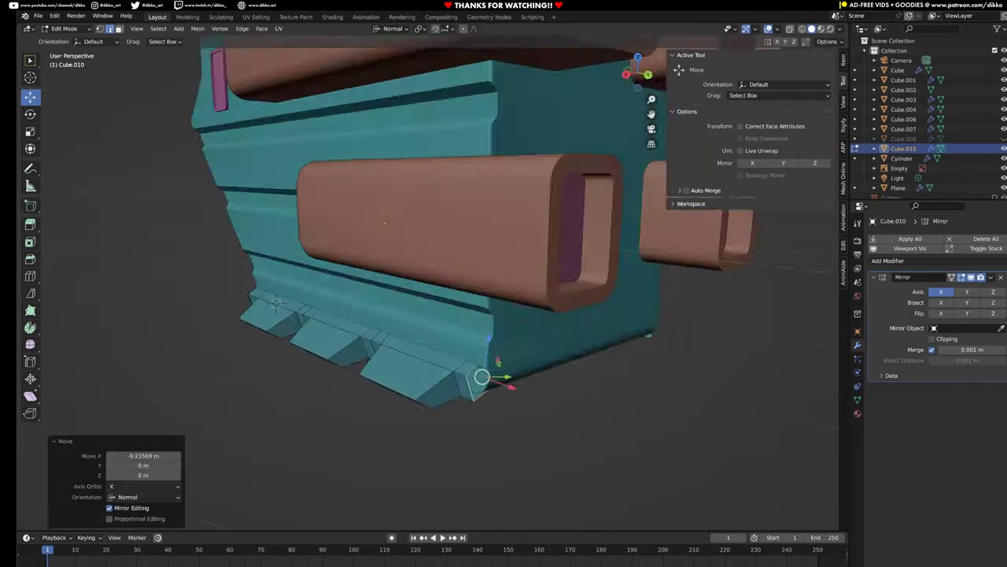
left_click(436, 308)
middle_click_drag(436, 308, 555, 316)
key("ctrl+z")
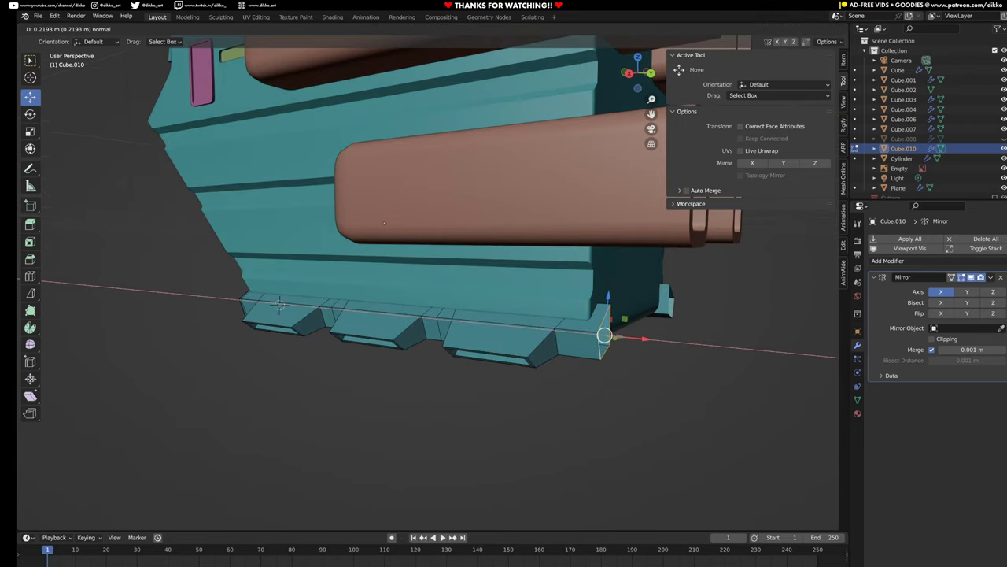
Extend the bar's rear end about 0.22 m along normal X and leave mesh editing
left_click(653, 350)
key("Tab")
left_click(653, 350)
Move the lower edge of the flat panel on the hull's sloped front about 0.53 m along normal Y
middle_click_drag(654, 350, 331, 335)
scroll(331, 334, "down", 4)
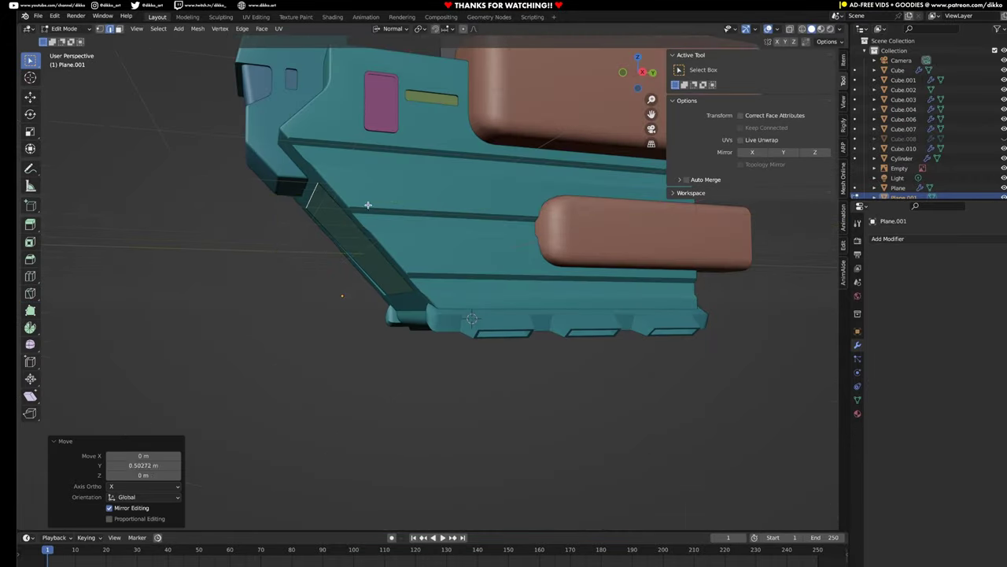
scroll(409, 197, "up", 5)
middle_click_drag(367, 205, 456, 259)
key("g")
key("y")
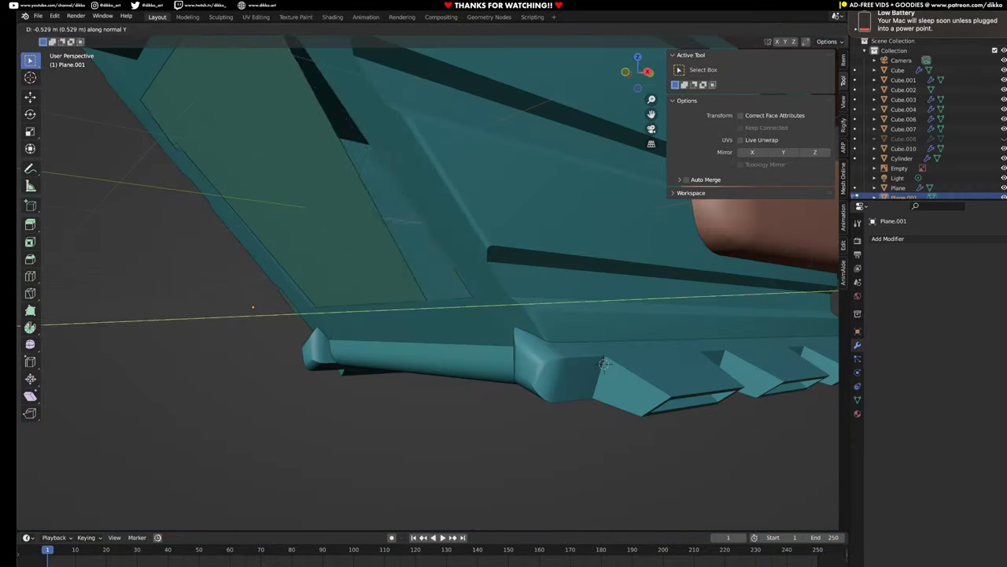
key("g")
key("y")
middle_click_drag(445, 417, 385, 335)
left_click(504, 378)
Adjust the flat front panel's placement with two more moves along normal Y
scroll(504, 377, "down", 2)
key("g")
key("y")
left_click(393, 346)
key("g")
key("y")
left_click(362, 345)
Add a Solidify modifier to the front panel with a thickness of 0.084 m and an offset of 1
left_click(888, 238)
left_click(816, 406)
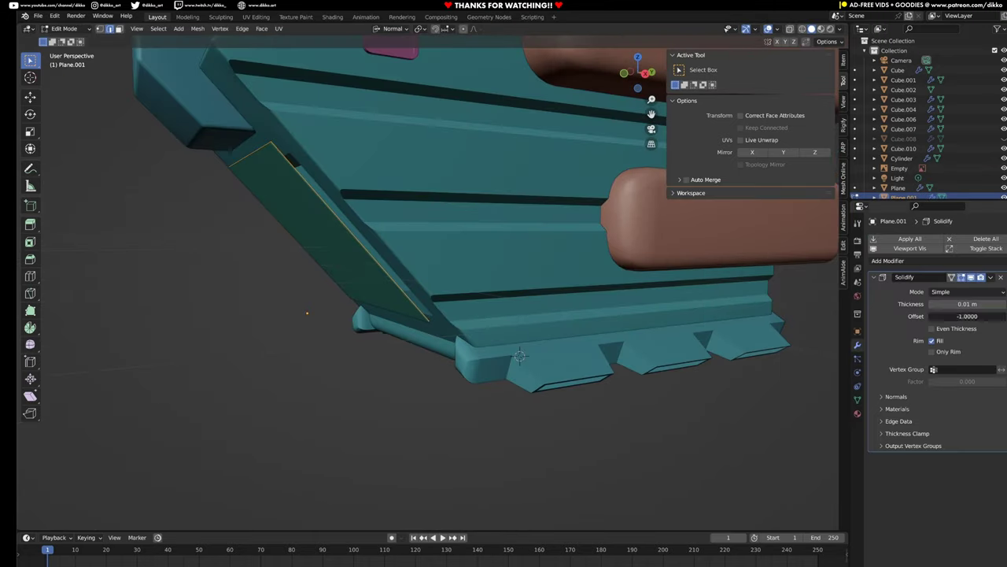
left_click_drag(967, 304, 984, 304)
middle_click_drag(441, 339, 617, 299)
key("Tab")
scroll(704, 299, "up", 4)
middle_click_drag(475, 347, 685, 354)
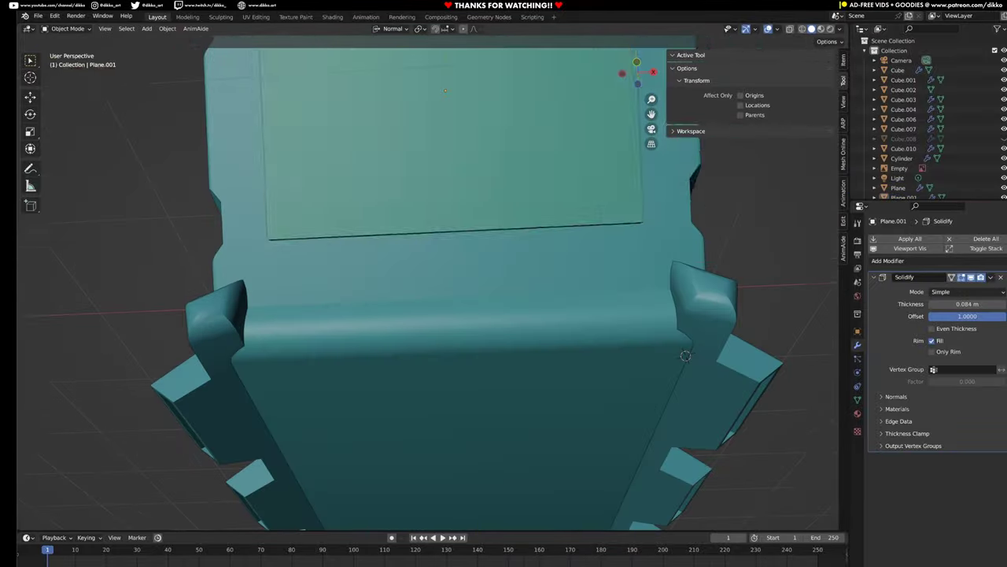
Snap the 3D cursor to the middle of the front panel's lower edge
key("Tab")
left_click(426, 323)
scroll(426, 324, "down", 4)
key("Tab")
middle_click_drag(426, 324, 425, 291)
key("Tab")
key("3")
key("Tab")
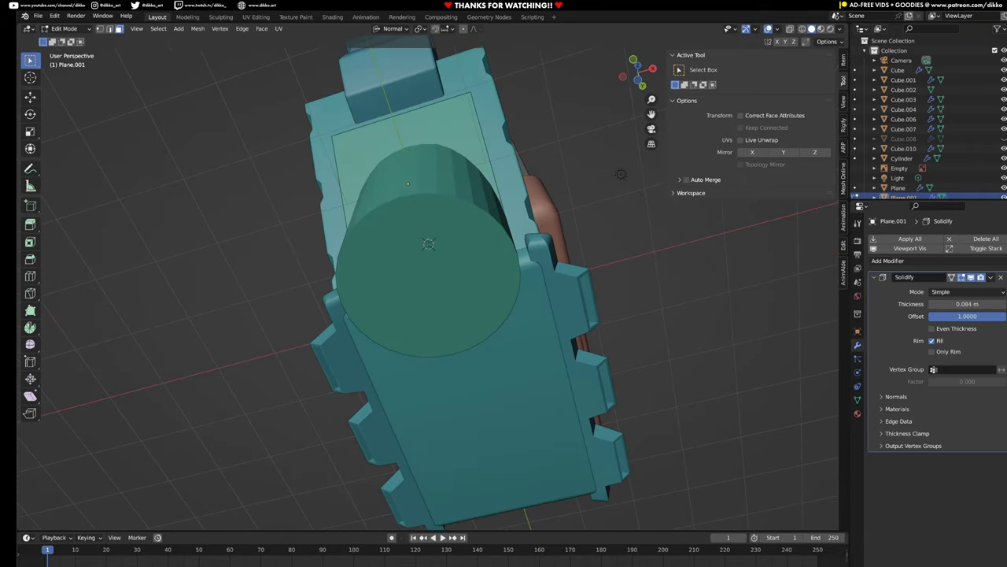
key("ctrl+z")
key("ctrl+z")
key("ctrl+z")
Add a 32-vertex cylinder object at the panel's lower edge and scale it to about 0.27
key("Tab")
key("shift+a")
left_click(499, 336)
middle_click_drag(499, 336, 567, 441)
key("s")
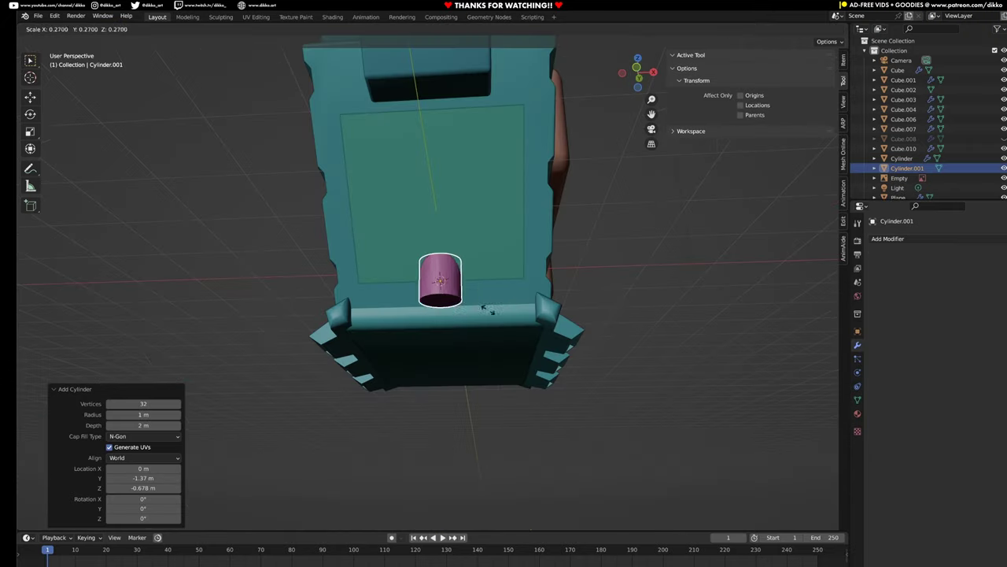
left_click(488, 307)
Rotate the cylinder 90° about Y and scale it by 0.584
scroll(504, 323, "up", 3)
key("r")
key("y")
key("9")
key("0")
key("Return")
middle_click_drag(562, 387, 622, 383)
key("s")
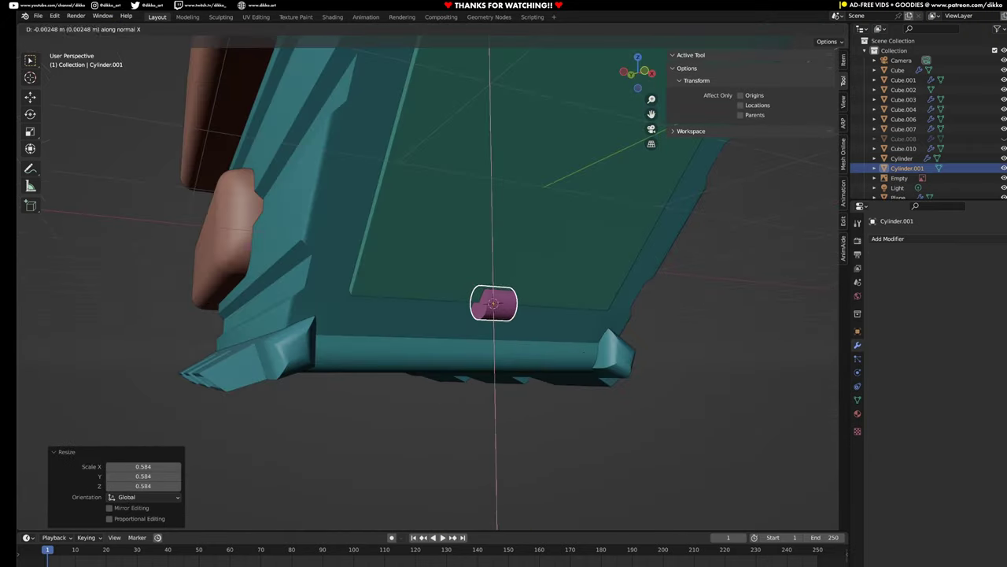
left_click(717, 353)
Shift the cylinder sideways along the panel's lower edge and shade it smooth with Auto Smooth at 30°
key("g")
key("z")
middle_click_drag(717, 354, 488, 347)
left_click(551, 356)
right_click(551, 355)
left_click(551, 356)
scroll(487, 346, "down", 3)
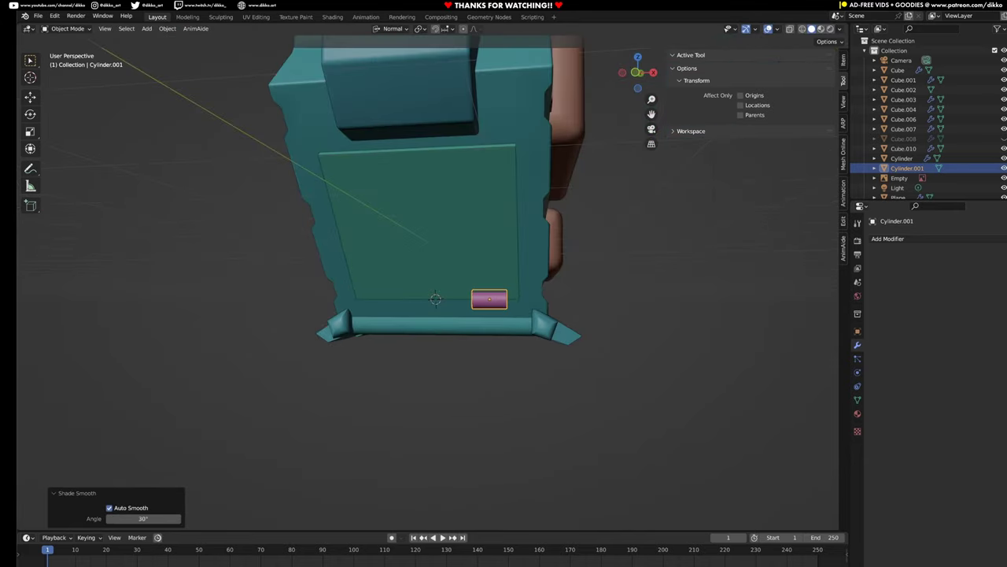
Add a Mirror modifier on the X axis to the cylinder and apply its transforms
left_click(551, 247)
middle_click_drag(551, 247, 520, 260)
left_click(888, 238)
left_click(811, 344)
key("ctrl+a")
left_click(526, 336)
Lengthen the cylinder by moving its inner end face -0.10825 m along X
scroll(520, 259, "up", 5)
key("Tab")
key("x")
left_click(567, 337)
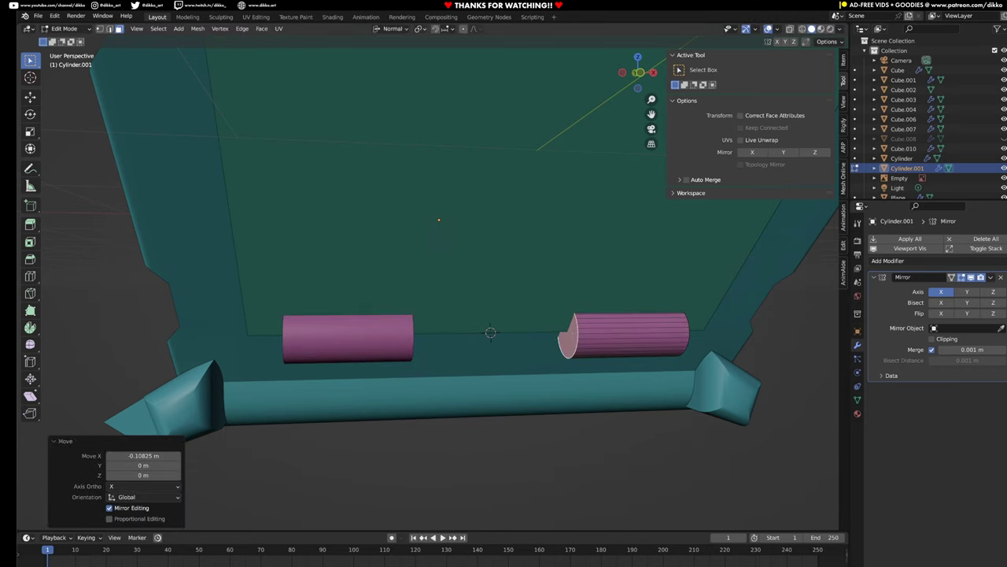
Extrude the cylinder's middle face loop along its normals and cut further loops to form hinge grooves
left_click(132, 366)
key("3")
left_click(630, 337, "alt")
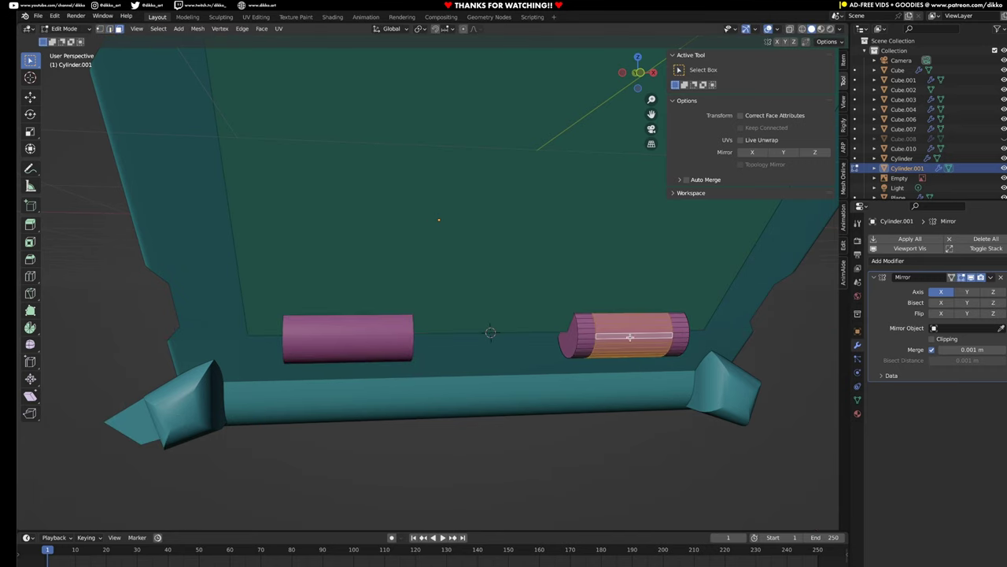
key("ctrl+e")
key("alt+e")
left_click(597, 400)
left_click(597, 352)
middle_click_drag(597, 351, 556, 326)
key("ctrl+r")
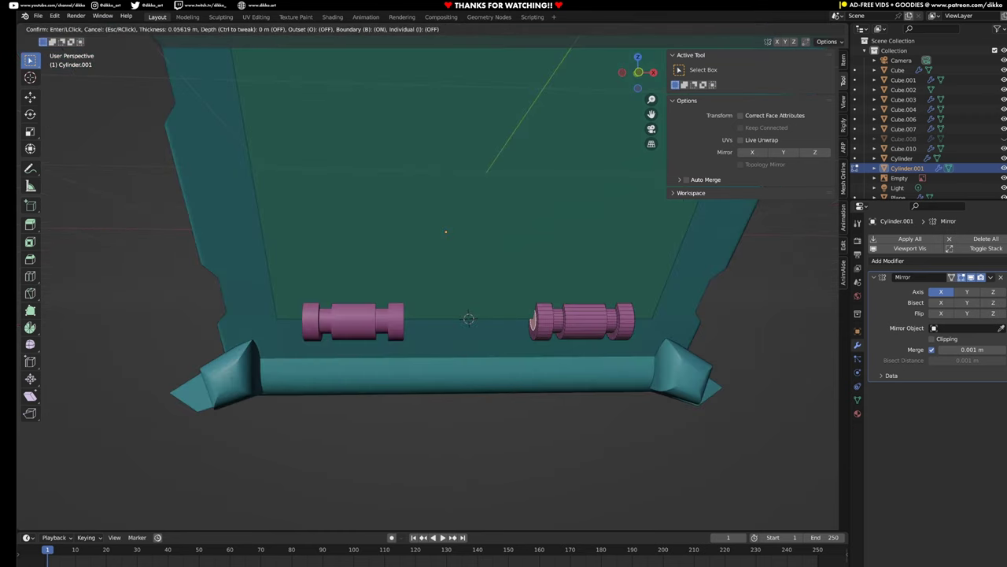
Inset the hinge cylinder's inner end face and extrude it -0.25198 m along X toward the middle
left_click(588, 376)
key("ctrl+z")
left_click(544, 377)
Enable Clipping on the hinge's Mirror modifier, delete the extruded end face and join the two halves at the centre
left_click(932, 339)
key("x")
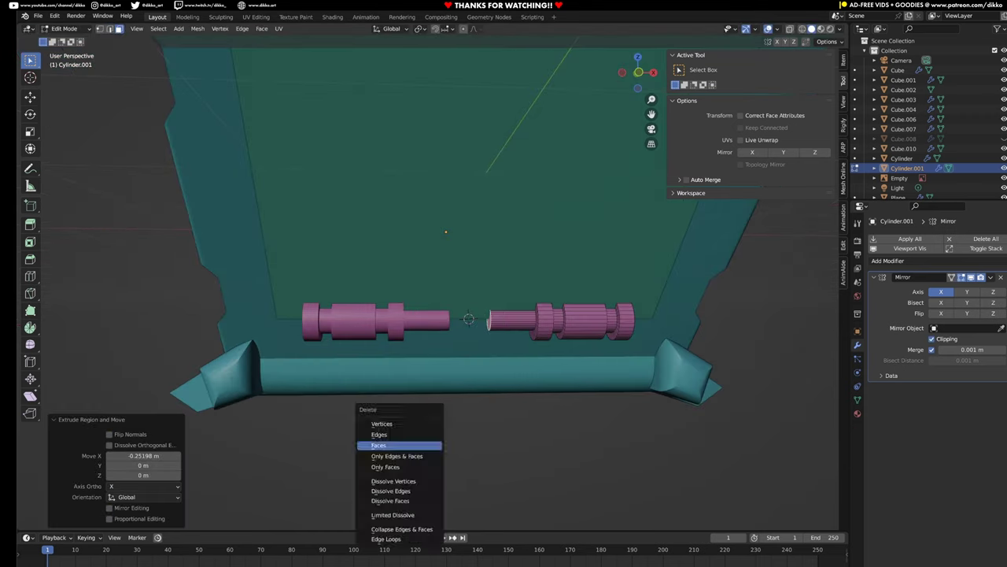
left_click(425, 446)
key("2")
left_click(470, 346)
key("Tab")
key("alt+a")
Inset the hinge cylinder's outer end face and extrude it outward into a short thin pin
scroll(470, 346, "down", 5)
middle_click_drag(470, 346, 512, 272)
key("Tab")
left_click(482, 256)
key("Tab")
scroll(571, 256, "down", 3)
scroll(467, 261, "up", 5)
key("Tab")
left_click(503, 268)
key("e")
left_click(512, 272)
key("Tab")
Place the 3D cursor on the pin's end face and add a cube there scaled to -0.089
scroll(511, 271, "up", 4)
key("Tab")
key("shift+s")
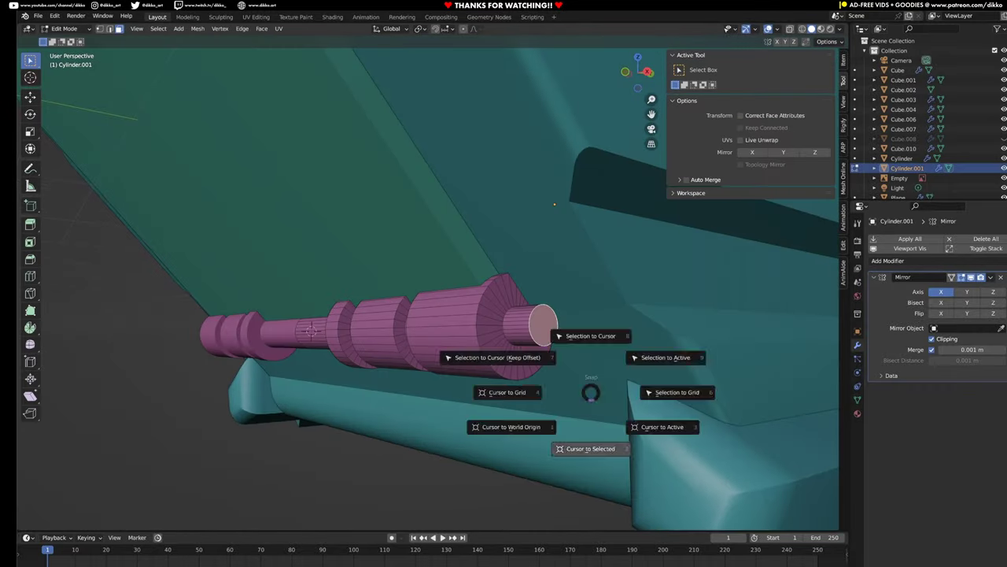
left_click(591, 448)
key("Tab")
scroll(551, 378, "down", 4)
key("shift+a")
left_click(588, 183)
key("s")
left_click(503, 306)
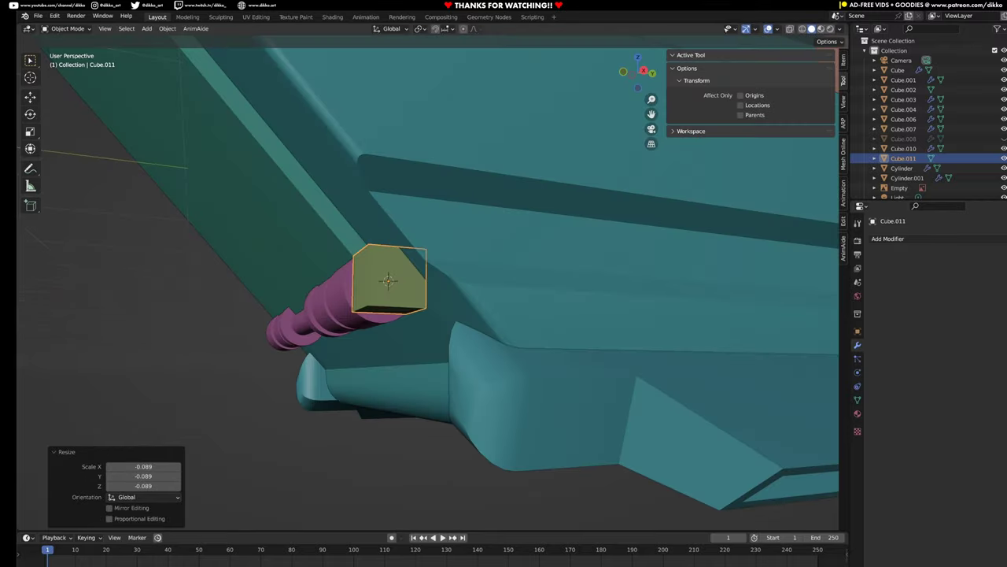
Angle the cube to the ramp's slope, flatten it along X into a thin plate and shift it along X on the pin
left_click(598, 298)
middle_click_drag(598, 298, 732, 291)
key("s")
key("x")
left_click(685, 327)
middle_click_drag(684, 327, 504, 322)
key("g")
key("x")
left_click(708, 330)
Scale the plate's selected face by 1.647 along Y using the Normal orientation
scroll(472, 315, "up", 4)
key("Tab")
left_click(284, 448)
left_click(391, 28)
left_click(363, 79)
middle_click_drag(362, 236, 504, 276)
key("s")
key("y")
left_click(567, 282)
scroll(472, 283, "down", 4)
middle_click_drag(567, 282, 393, 267)
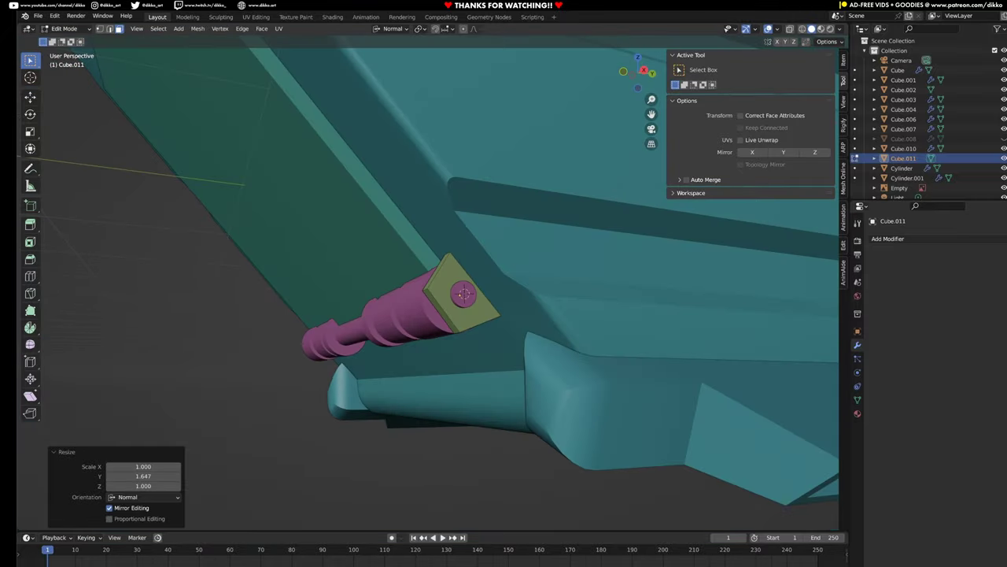
Try to bevel the short side edges of the hinge plate
key("2")
scroll(439, 288, "up", 2)
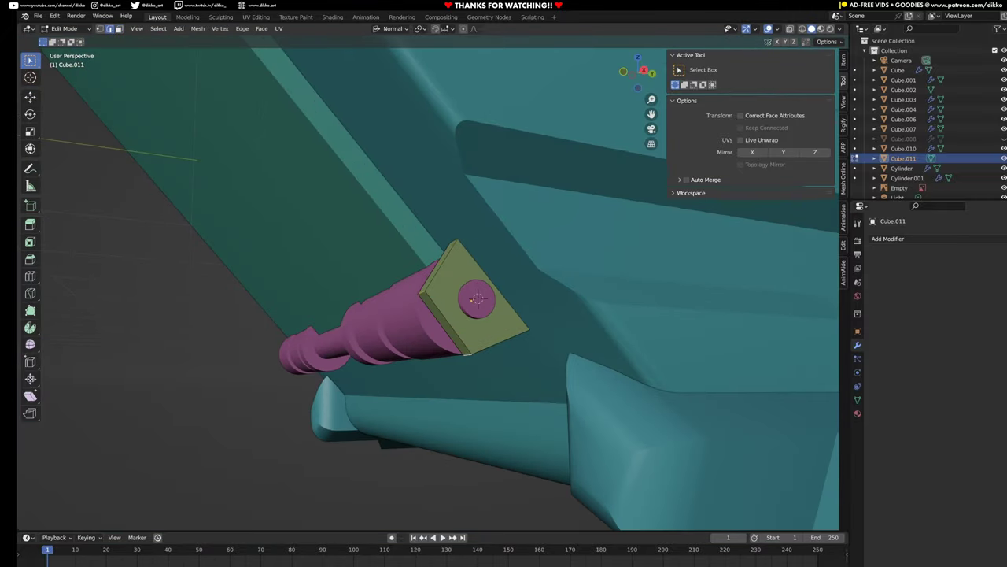
left_click(439, 329)
left_click(417, 297)
middle_click_drag(425, 307, 535, 296)
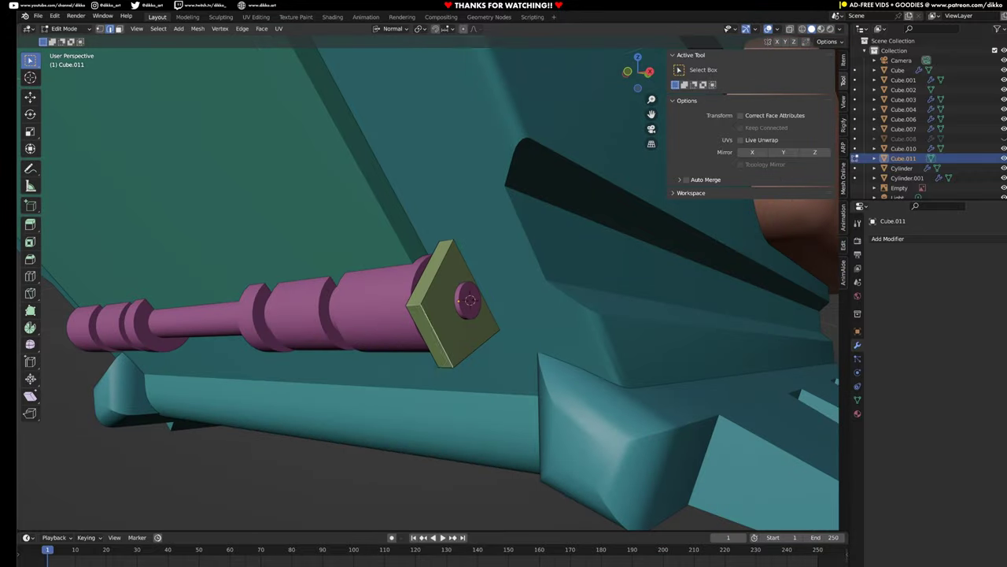
left_click(461, 359, "shift")
key("ctrl+b")
middle_click_drag(472, 347, 409, 268)
left_click(503, 347)
key("ctrl+z")
Move the plate's outward-facing side face along its normal Z axis
key("3")
left_click(430, 337)
left_click(541, 407)
key("g")
key("z")
left_click(536, 406)
Bevel the plate's side edges into a rounded profile around the pin and shade the plate smooth
key("2")
left_click(426, 340)
key("ctrl+b")
left_click(503, 346)
key("Tab")
right_click(399, 260)
left_click(399, 261)
key("Tab")
key("a")
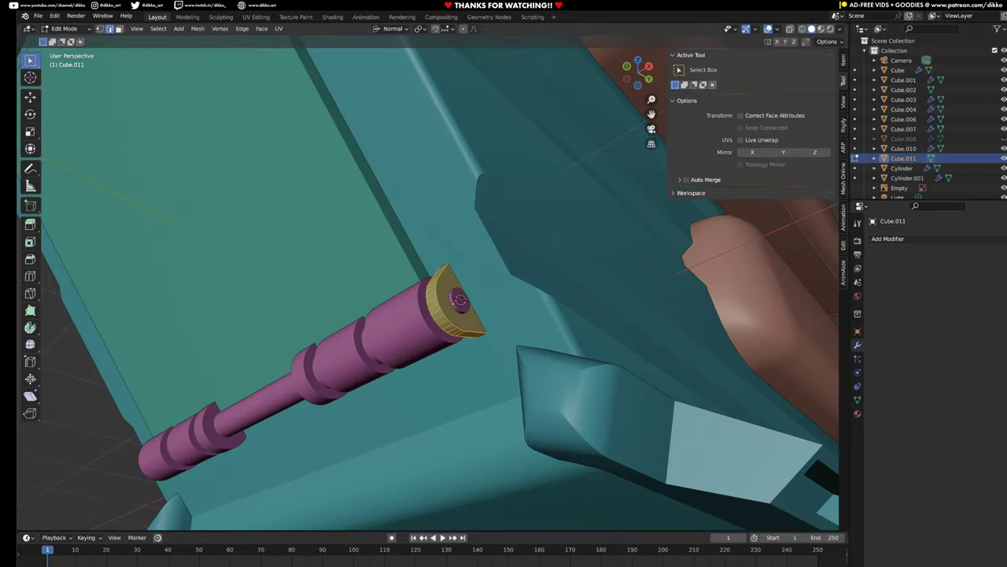
key("Tab")
Apply all transforms to the hinge plate and add a Mirror modifier on the X axis
middle_click_drag(429, 397, 401, 309)
scroll(472, 331, "down", 5)
key("ctrl+a")
left_click(400, 299)
left_click(889, 238)
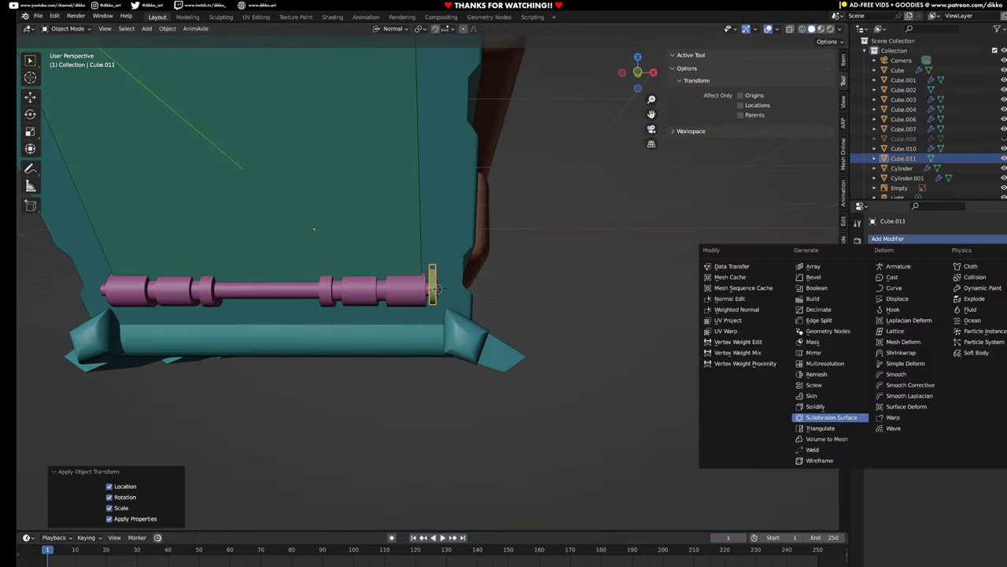
left_click(814, 353)
left_click(535, 405)
scroll(519, 403, "down", 5)
middle_click_drag(441, 397, 449, 370)
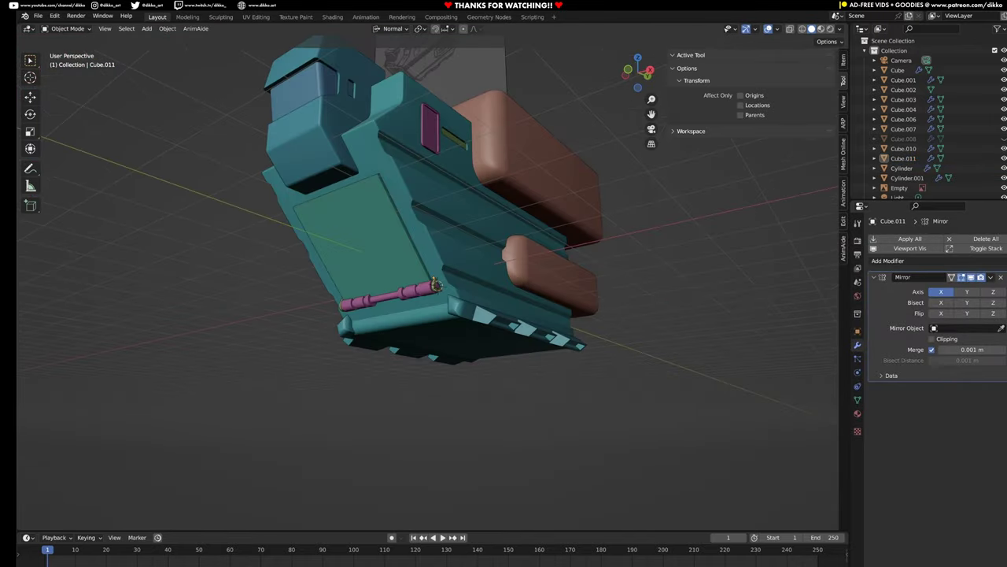
Cut seven evenly spaced loops across the front ramp panel and bevel them 0.0236 m wide
middle_click_drag(375, 409, 504, 386)
scroll(314, 276, "up", 5)
left_click(325, 283)
key("Tab")
middle_click_drag(240, 213, 329, 241)
right_click(325, 270)
left_click(331, 252)
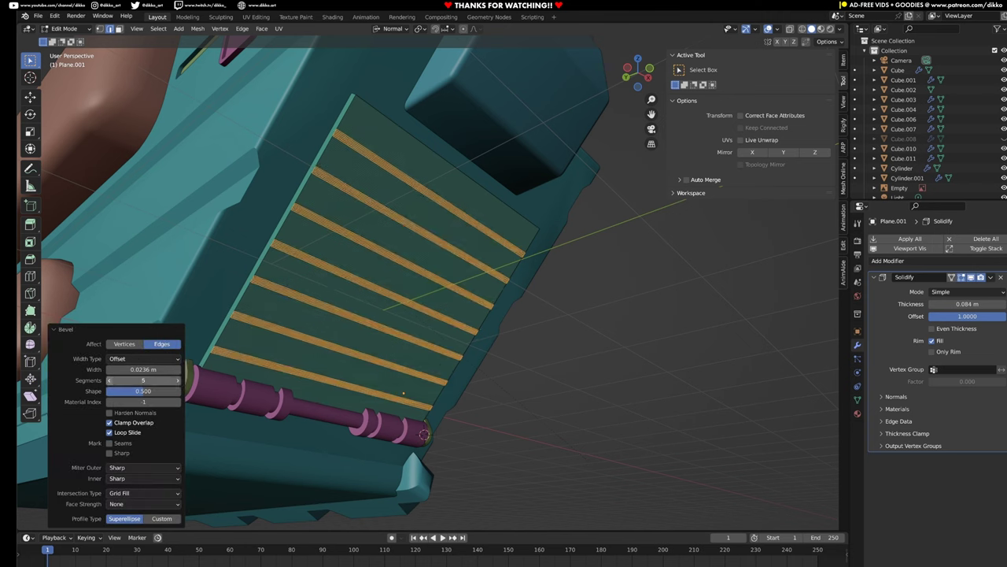
Select the centre edges of the ramp panel's bevelled strips
scroll(365, 324, "up", 4)
left_click(346, 458)
left_click(346, 389, "shift")
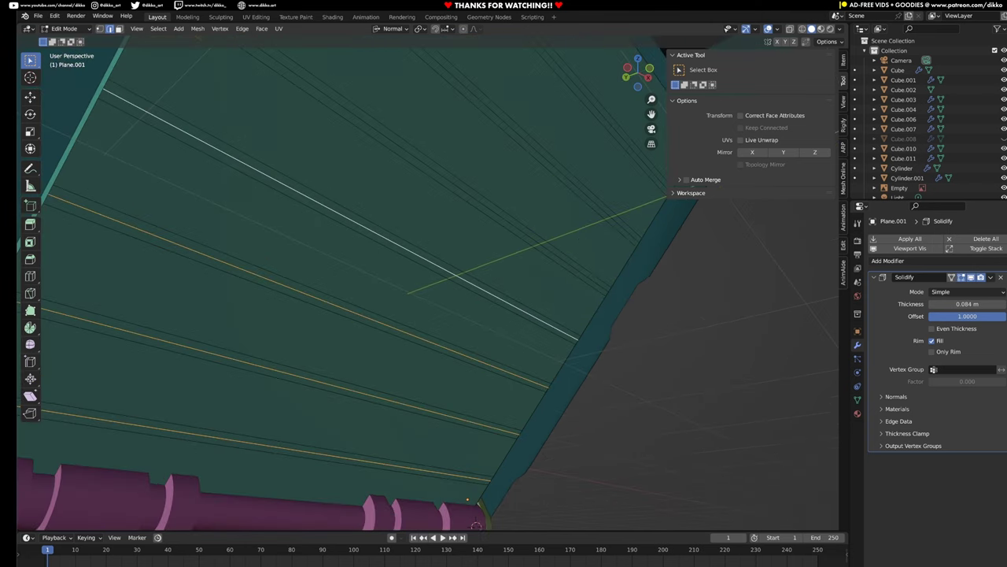
Select all wide faces between the bevelled strips of the ramp panel and activate the Move tool
scroll(428, 315, "down", 4)
left_click(119, 30)
left_click(325, 432)
left_click(354, 386, "shift")
left_click(481, 239, "shift")
left_click(573, 162, "shift")
left_click(30, 97)
middle_click_drag(472, 315, 508, 327)
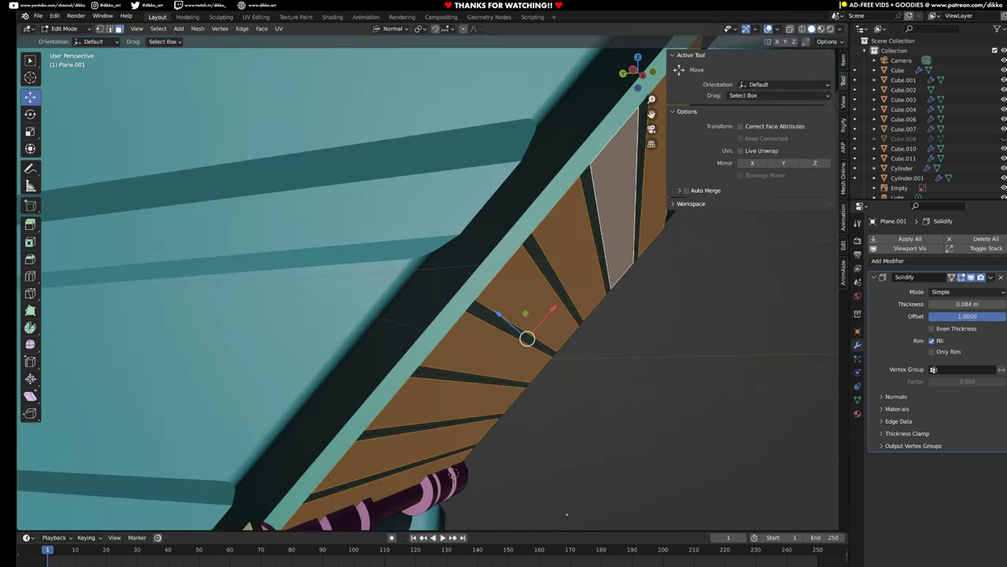
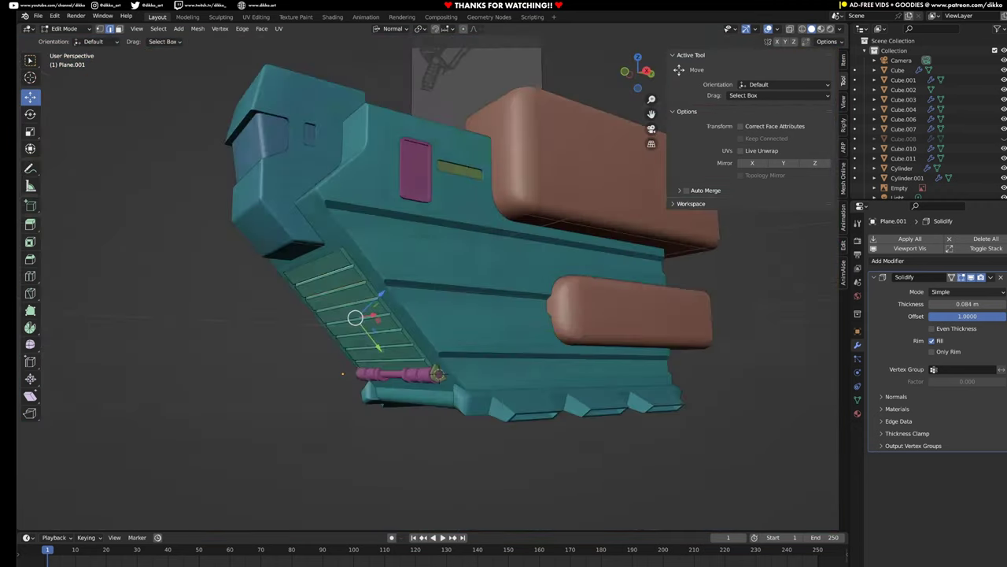
Duplicate the large upper pod's shell, raise the copy along Z and separate it into its own object
key("KP_Divide")
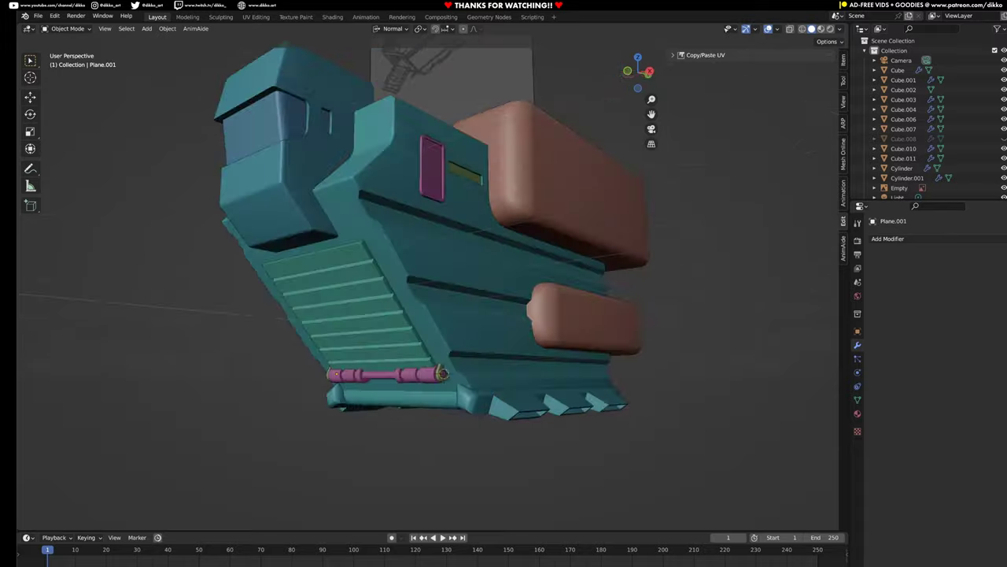
middle_click_drag(473, 314, 268, 295)
middle_click_drag(409, 275, 472, 295)
scroll(464, 299, "down", 4)
left_click(469, 228)
middle_click_drag(470, 228, 417, 221)
key("Tab")
key("l")
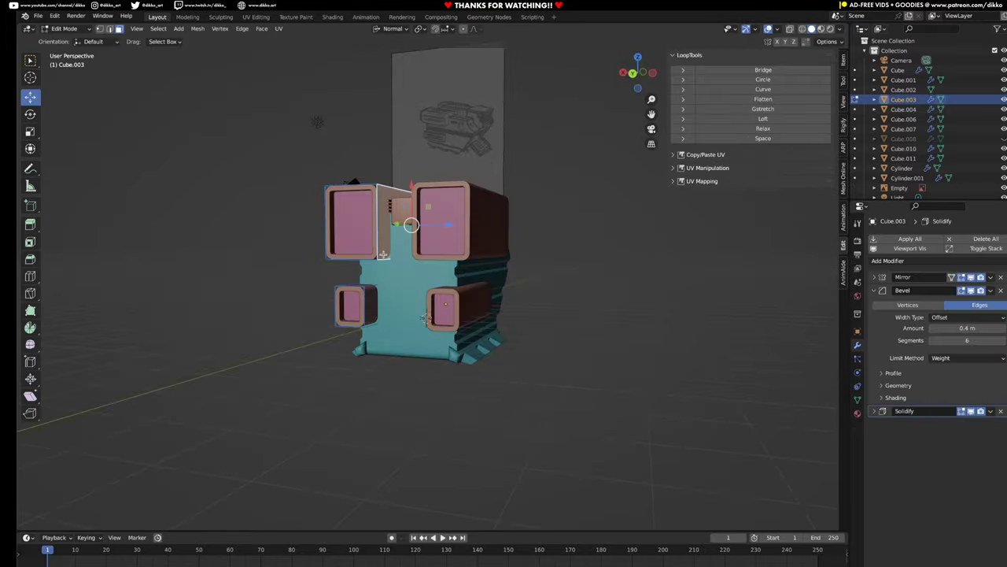
key("shift+d")
key("z")
key("Return")
key("p")
key("Return")
Remove the Mirror modifier from the separated pod copy only
left_click(1001, 277)
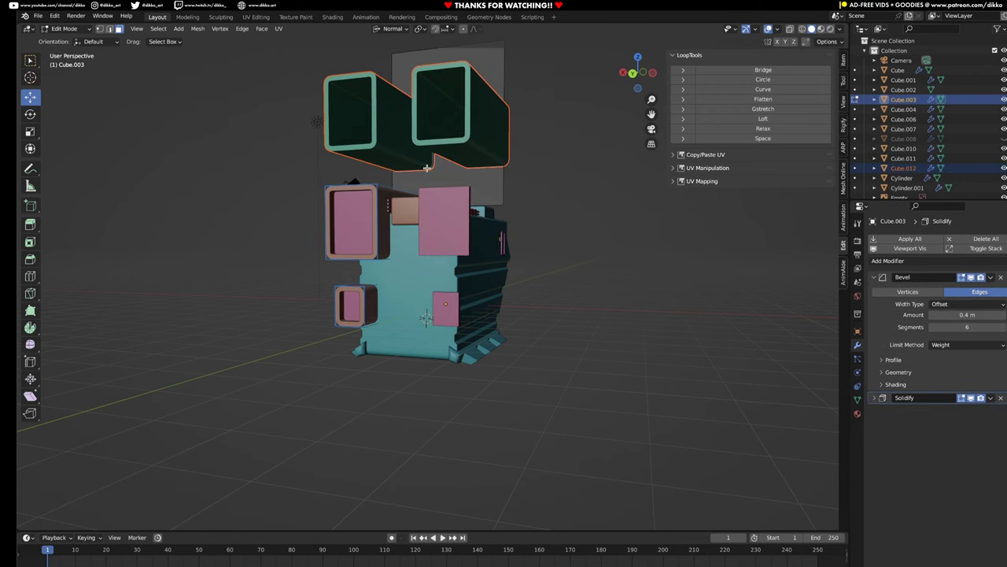
key("Tab")
key("ctrl+z")
left_click(472, 118)
left_click(1002, 277)
key("alt+d")
left_click(402, 239)
key("x")
left_click(354, 237)
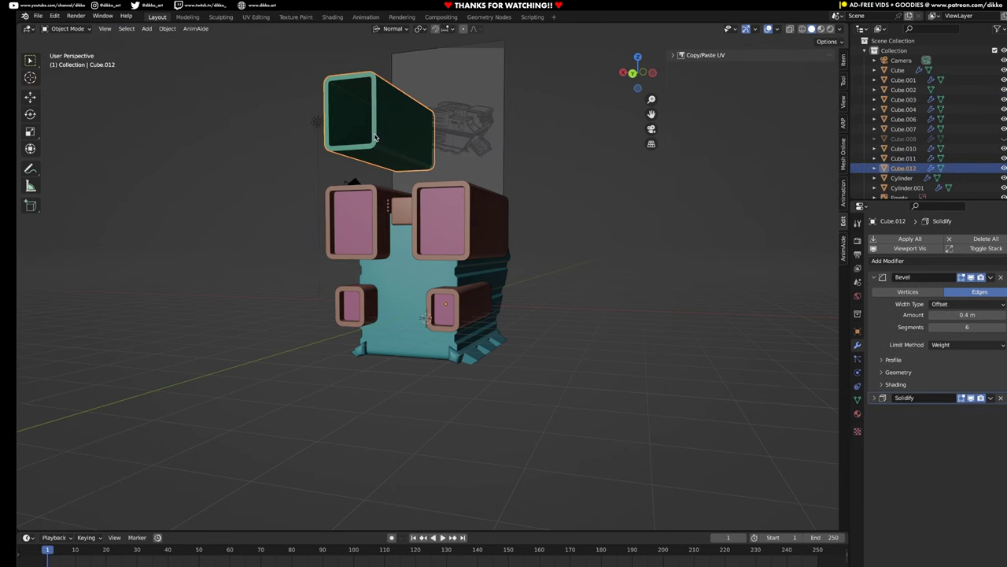
key("ctrl+z")
Set the pod copy's origin to its geometry and clear its location
middle_click_drag(338, 224, 384, 234)
key("Tab")
key("Tab")
right_click(382, 234)
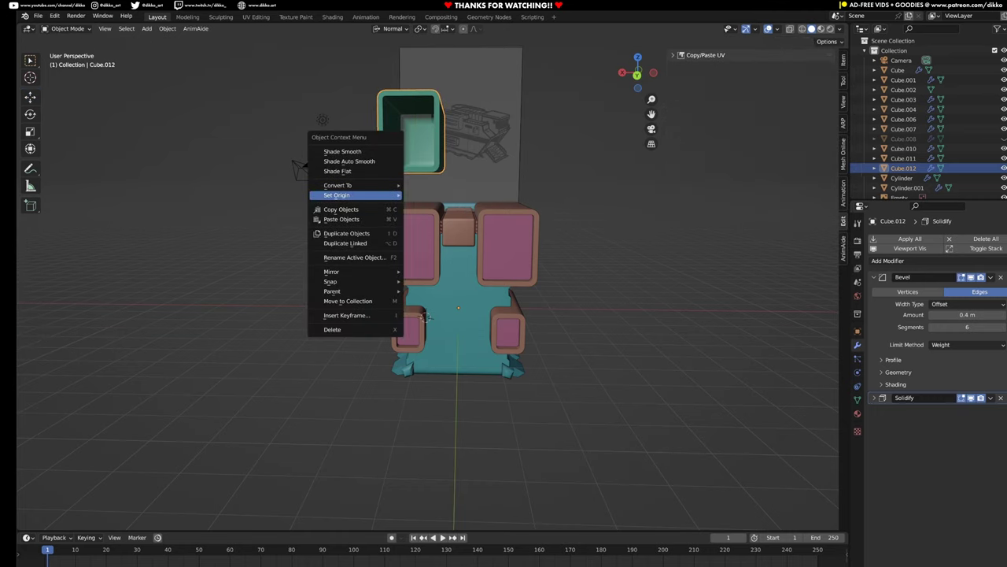
mouse_move(381, 195)
left_click(449, 205)
key("alt+g")
Reposition the pod copy along Y and raise it 0.4791 m along Z
key("g")
key("y")
middle_click_drag(449, 205, 319, 206)
left_click(354, 197)
key("g")
key("z")
left_click(433, 208)
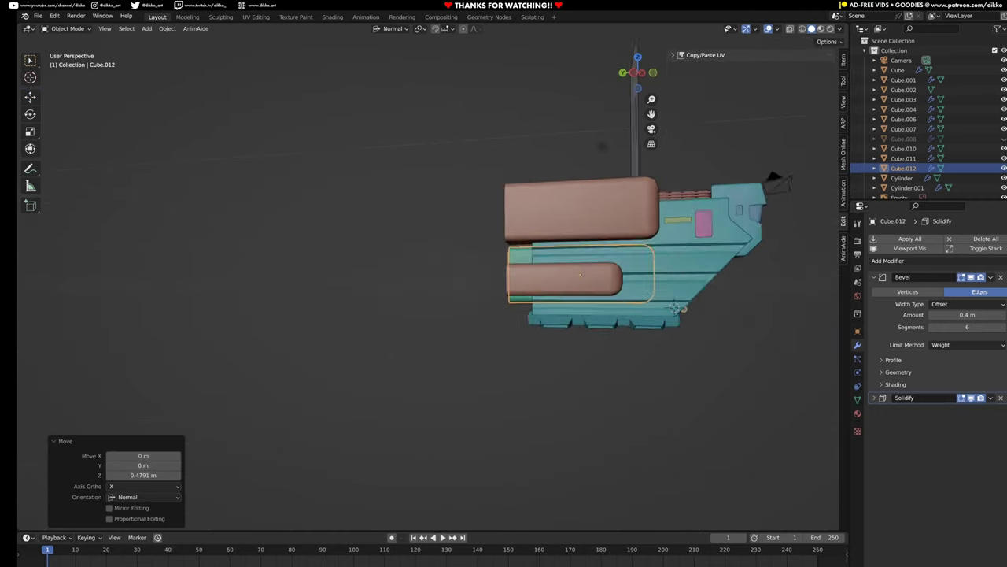
middle_click_drag(488, 259, 630, 299)
key("g")
key("y")
left_click(378, 291)
Isolate the pod copy, cut a loop near its open rear end and delete the faces in front of the cut
scroll(378, 291, "up", 5)
key("KP_Divide")
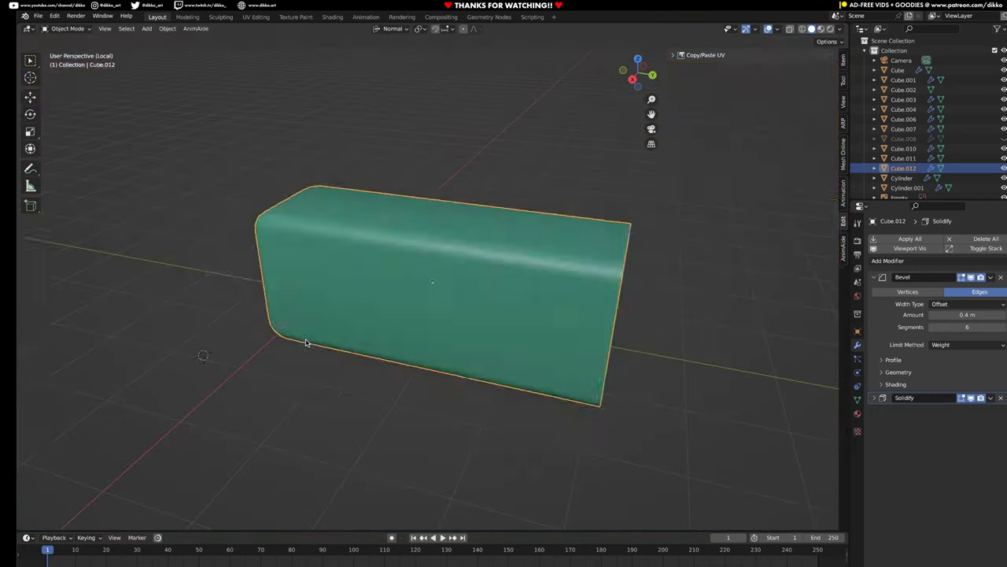
key("Tab")
key("ctrl+r")
left_click(529, 303)
key("3")
left_click(336, 226, "alt")
key("x")
left_click(337, 226)
key("Tab")
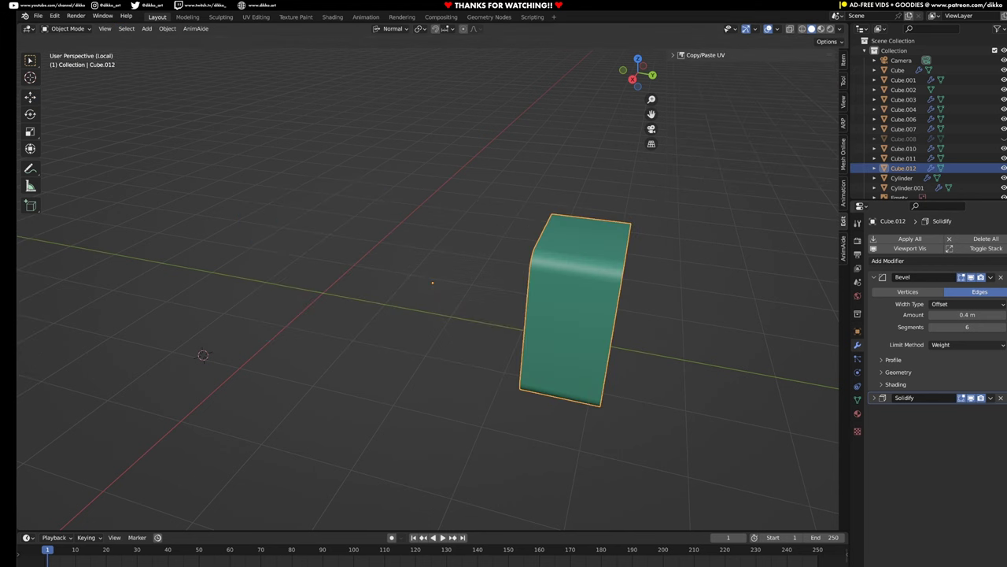
Exit isolation, duplicate the upper pod's rear inset face, place the copy below the hull and separate it into its own object
key("KP_Divide")
middle_click_drag(551, 173, 315, 154)
left_click(311, 152)
key("Tab")
key("ctrl+KP_1")
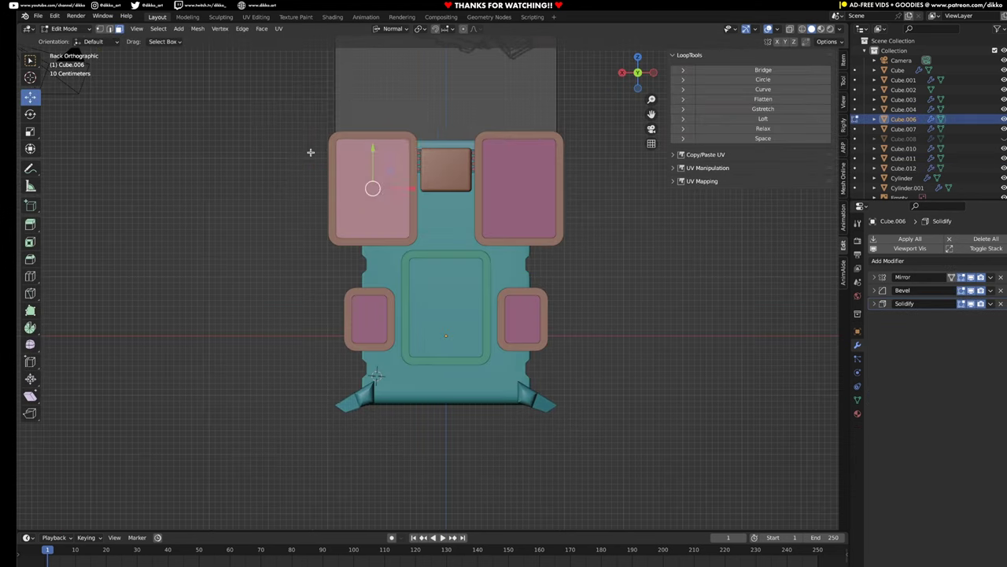
key("shift+s")
key("Escape")
key("shift+d")
left_click(306, 443)
key("p")
left_click(306, 443)
key("Tab")
Select the separated rear panel and remove all of its modifiers
left_click(370, 442)
scroll(390, 433, "down", 2)
key("Tab")
key("shift+s")
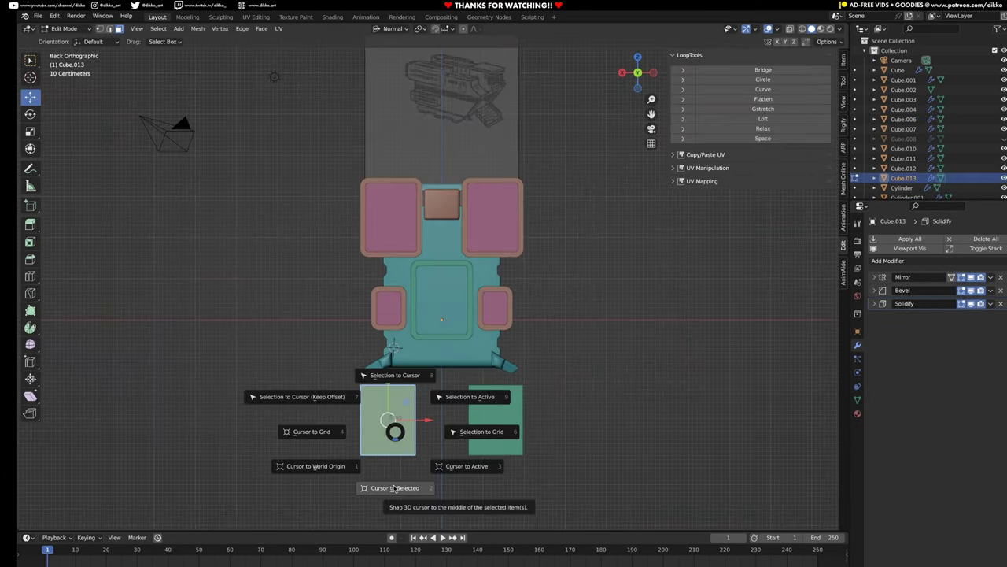
key("Escape")
key("Tab")
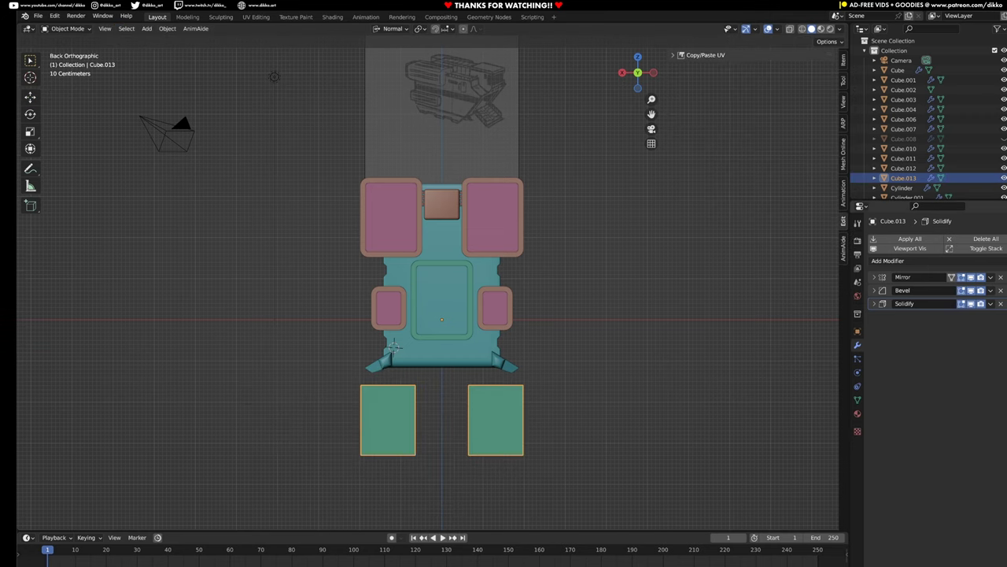
left_click(985, 238)
Set the separated rear panel's origin to its geometry
right_click(385, 425)
mouse_move(385, 425)
left_click(445, 437)
right_click(409, 416)
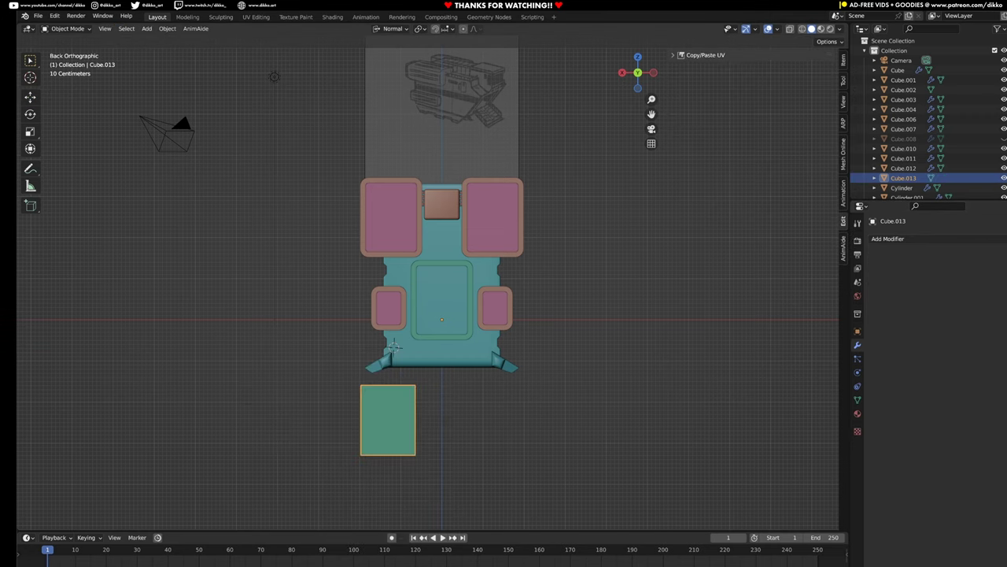
key("super+shift+s")
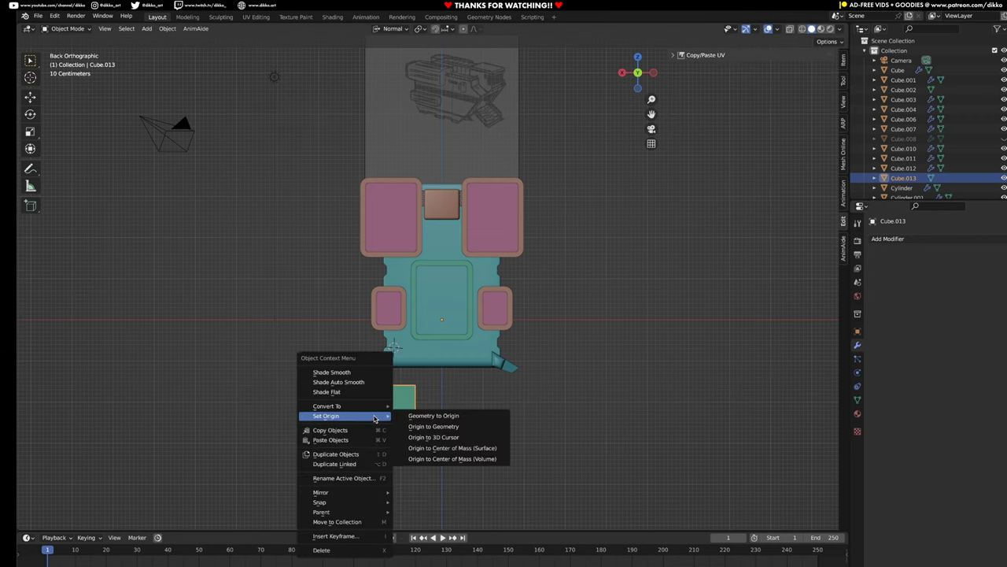
left_click(428, 428)
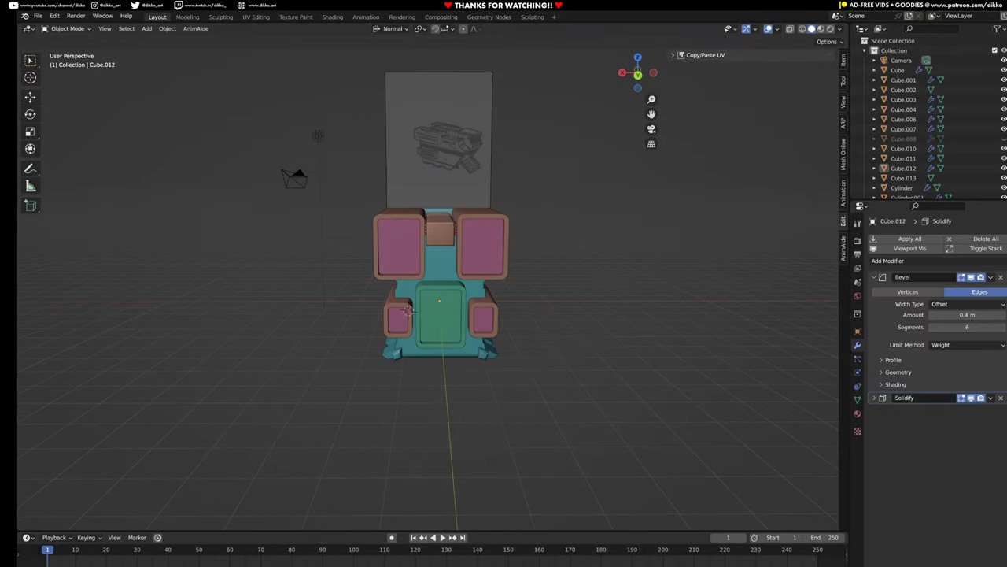
Add the GreeblePack1 resource folder as an asset library in the file path preferences
left_click(55, 16)
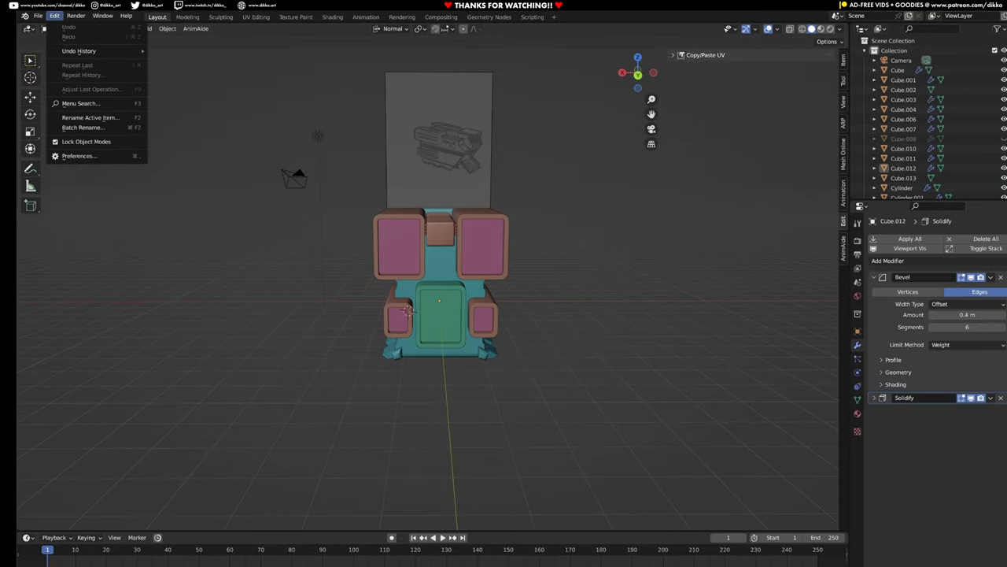
left_click(77, 155)
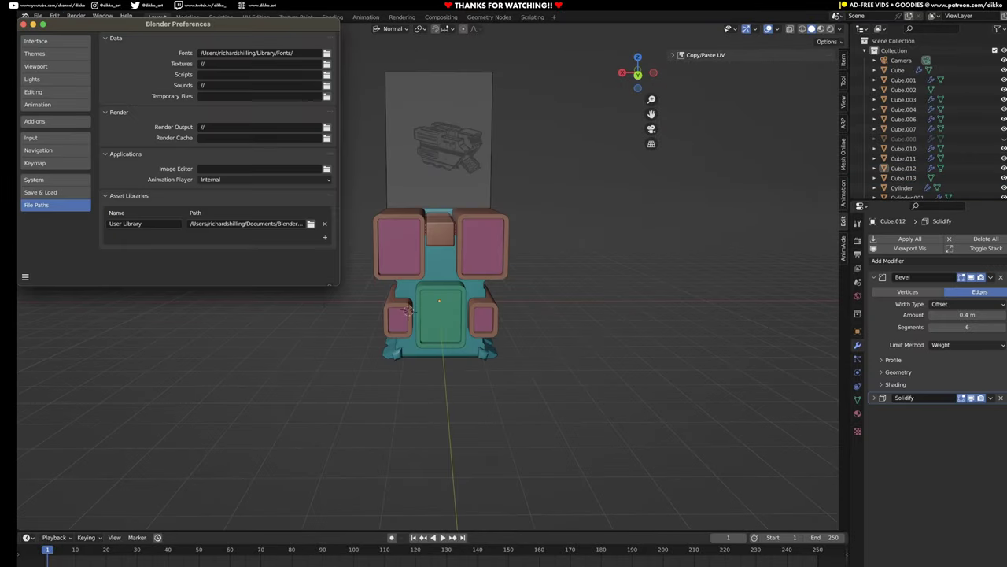
left_click_drag(339, 285, 484, 310)
left_click(470, 237)
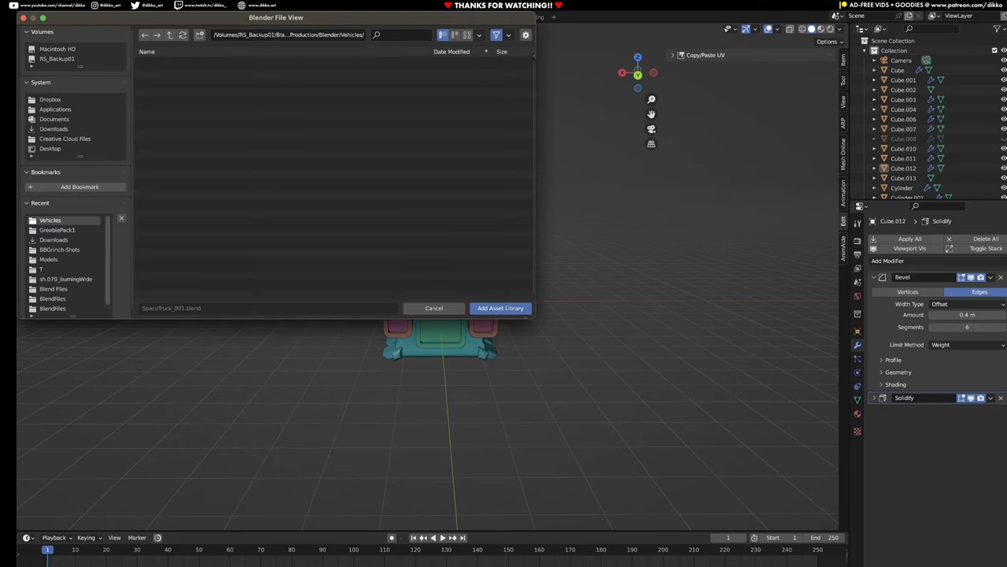
double_click(159, 83)
double_click(160, 65)
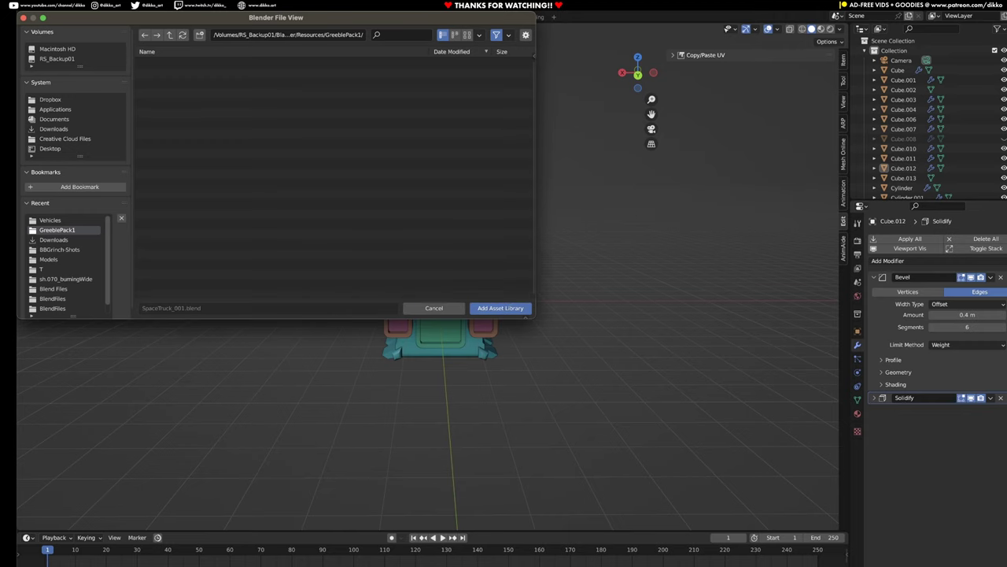
left_click(501, 308)
left_click_drag(484, 310, 586, 345)
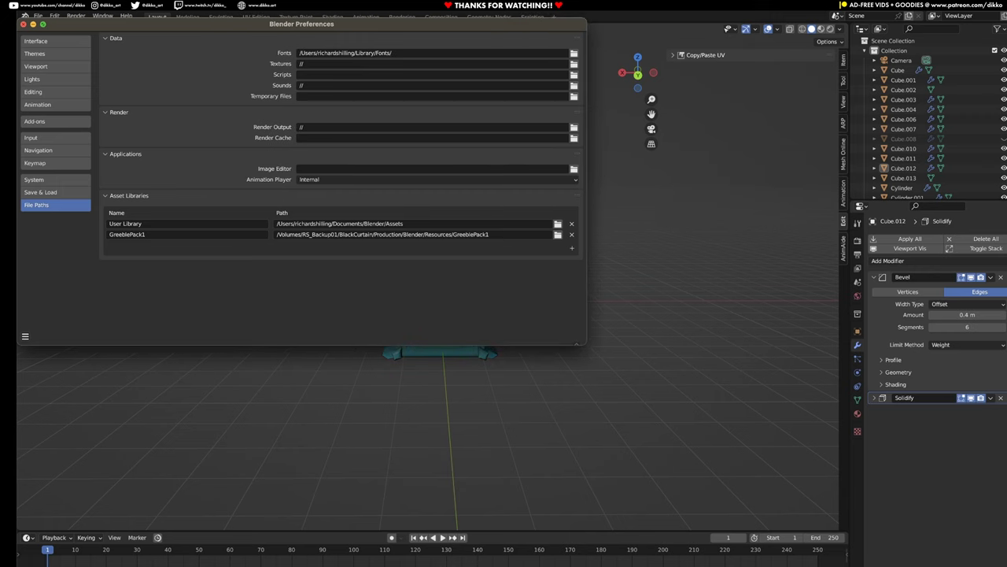
left_click(23, 25)
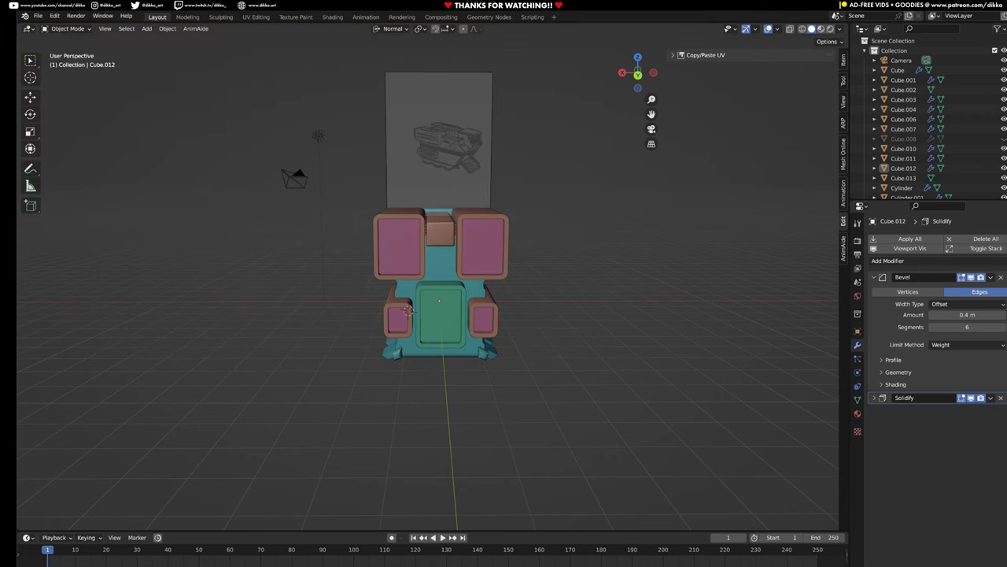
Split the 3D viewport and turn the new area into an Asset Browser showing the GreeblePack1 library
left_click_drag(846, 26, 566, 30)
left_click(580, 29)
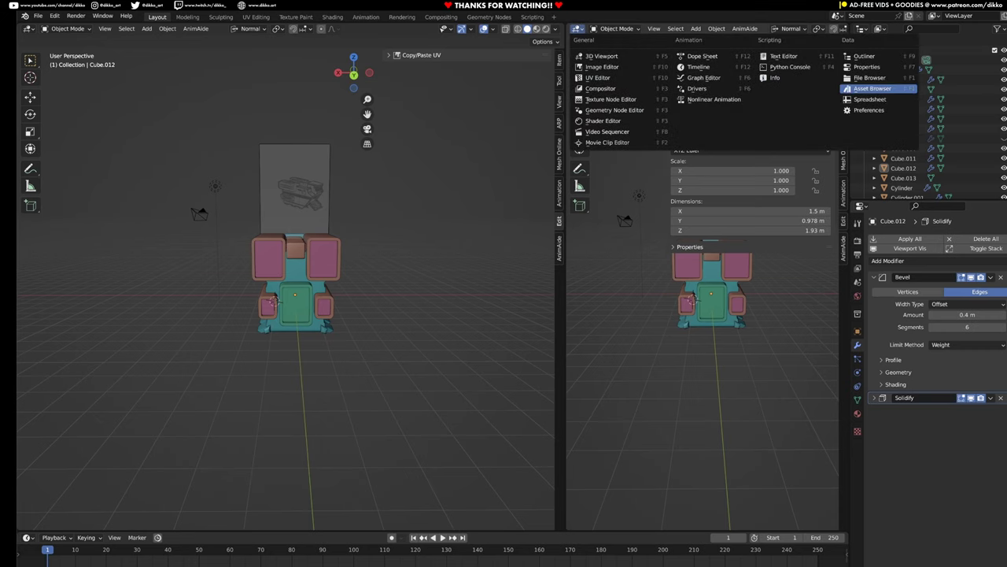
left_click(873, 88)
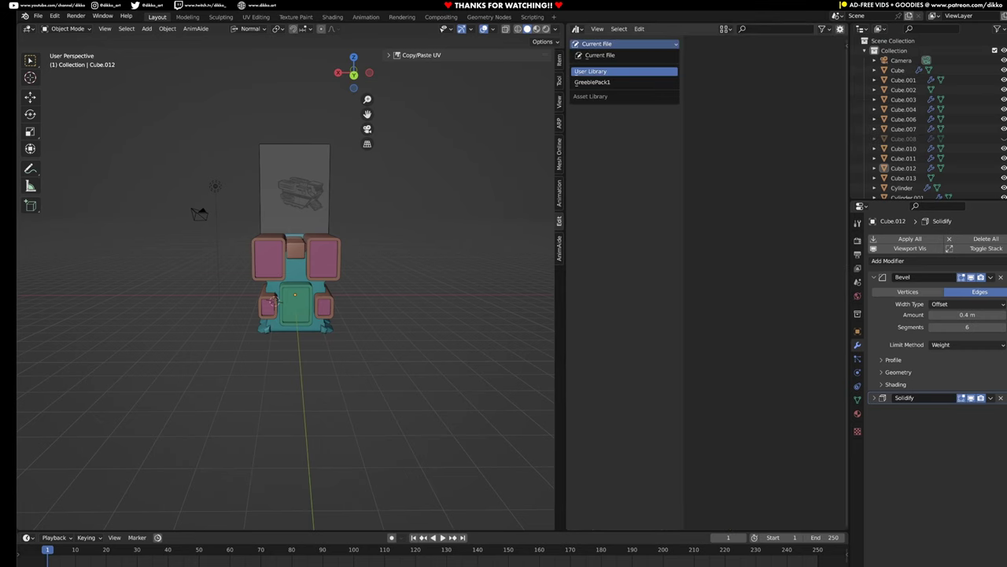
left_click(586, 82)
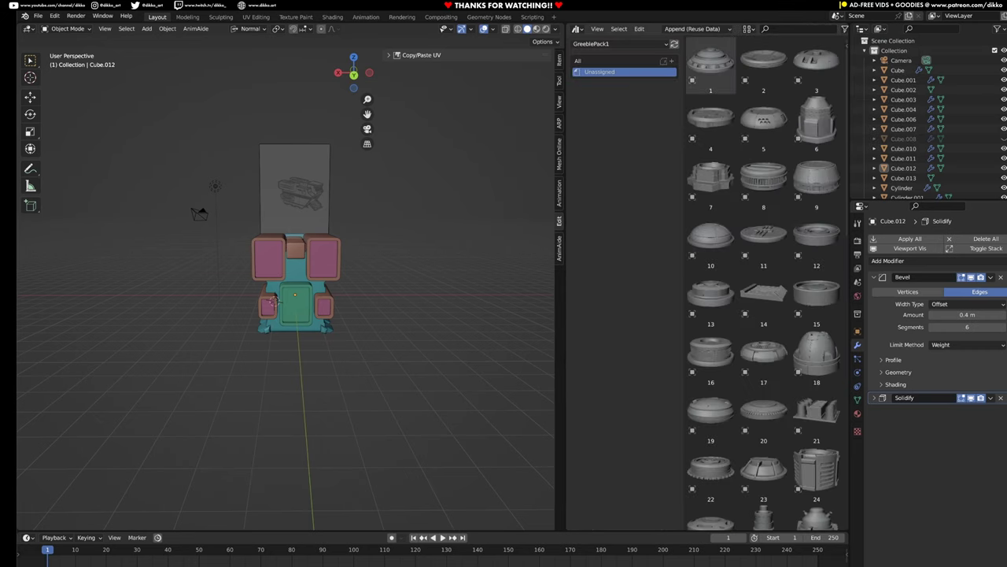
Browse the GreeblePack1 assets and place asset 24 as a thruster on the upper pod's rear panel
scroll(775, 504, "down", 2)
scroll(378, 354, "up", 7)
middle_click_drag(370, 354, 433, 356)
scroll(817, 453, "down", 2)
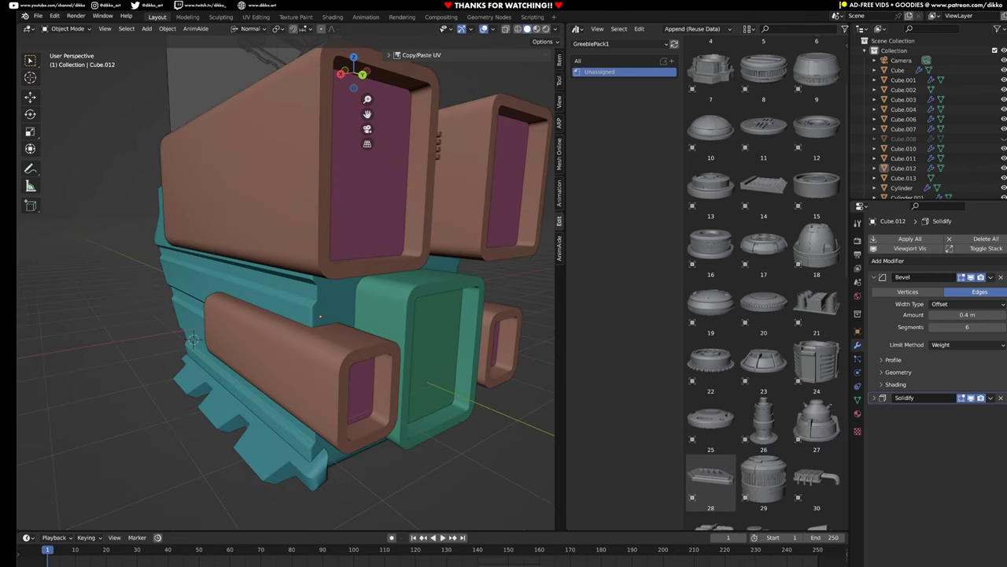
scroll(789, 451, "down", 8)
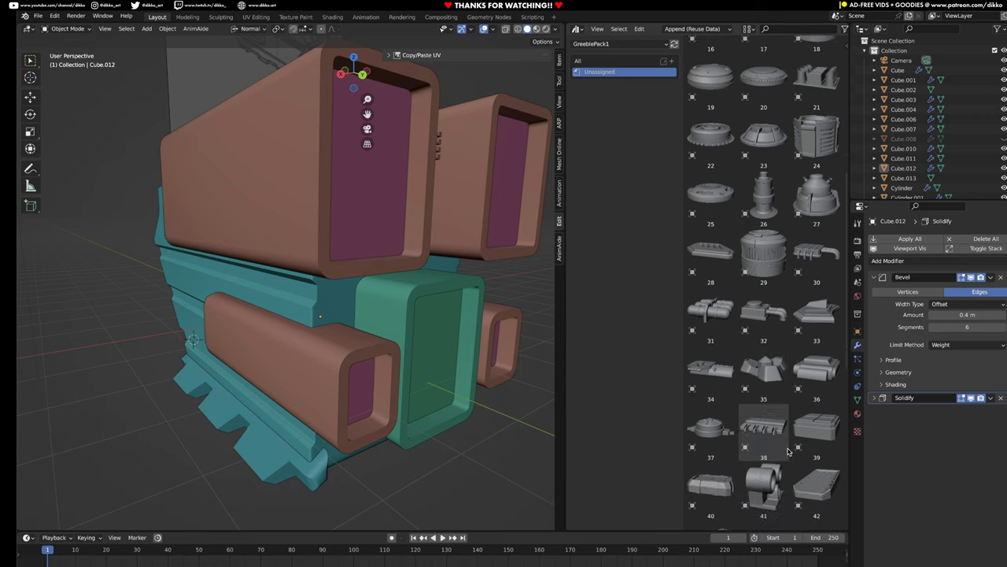
scroll(789, 451, "down", 10)
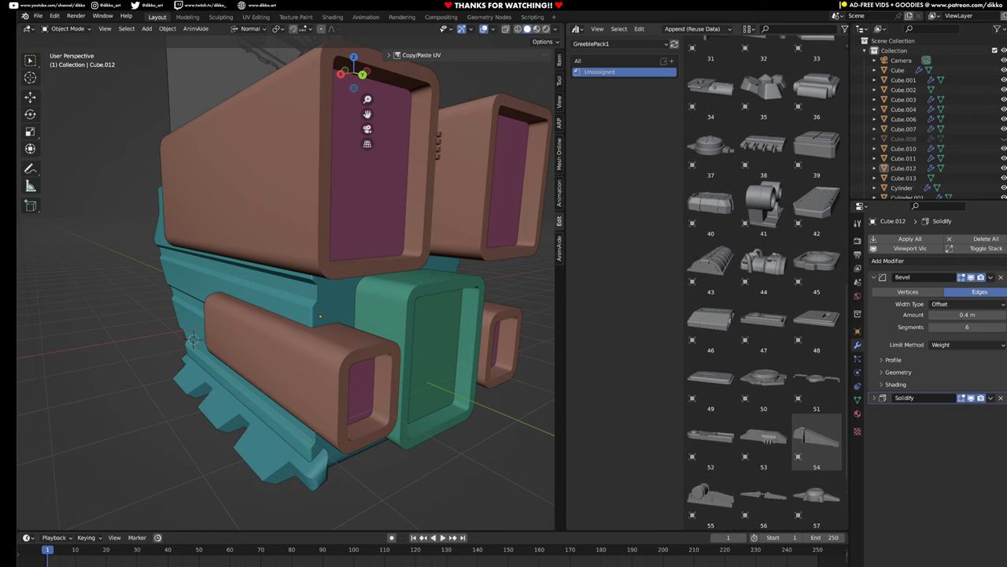
scroll(791, 453, "up", 14)
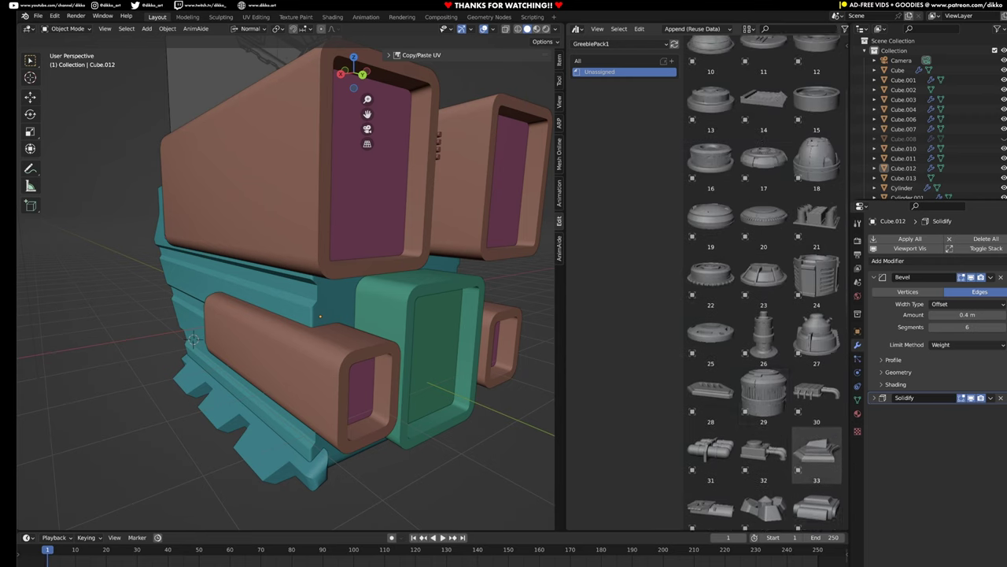
scroll(791, 425, "up", 4)
scroll(763, 389, "up", 2)
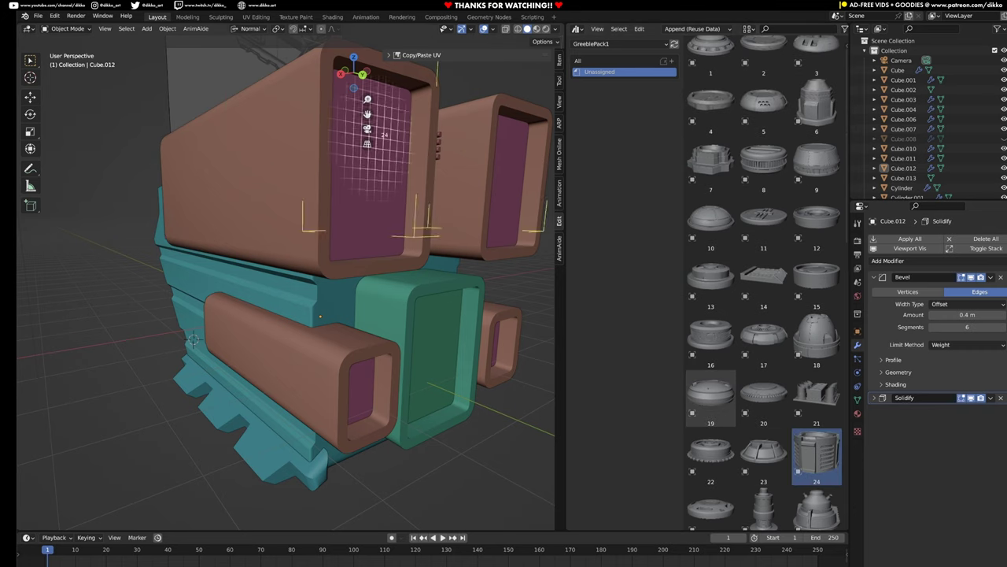
left_click_drag(373, 134, 374, 150)
Resize the thruster to fit the upper pod's rear opening, finishing with a scale of 1.123
scroll(374, 149, "down", 4)
mouse_move(374, 150)
middle_mouse_down()
mouse_move(311, 177)
mouse_move(386, 149)
middle_mouse_up()
scroll(334, 170, "up", 4)
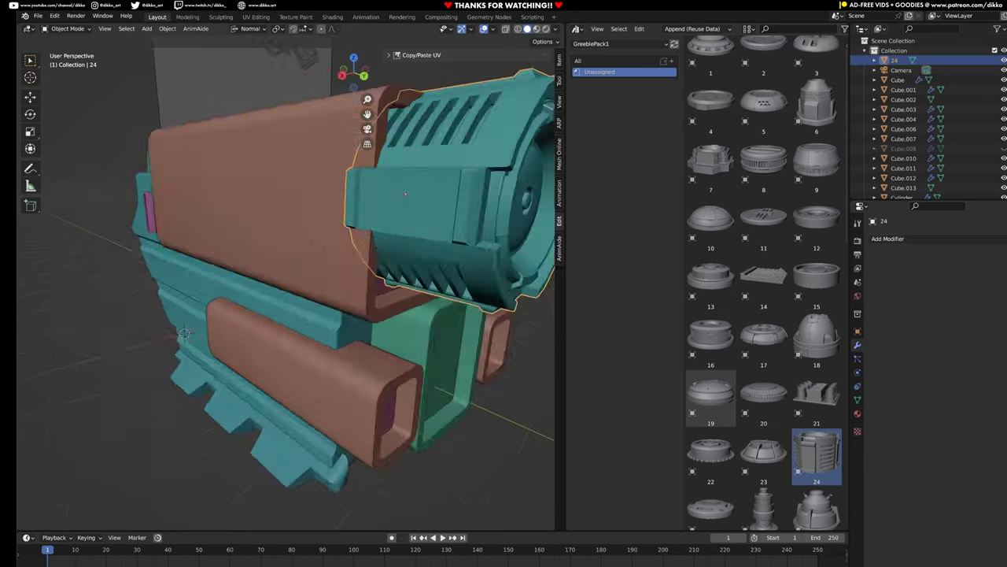
middle_click_drag(386, 311, 346, 284)
key("s")
left_click(379, 214)
scroll(379, 214, "down", 3)
middle_click_drag(379, 215, 398, 270)
key("s")
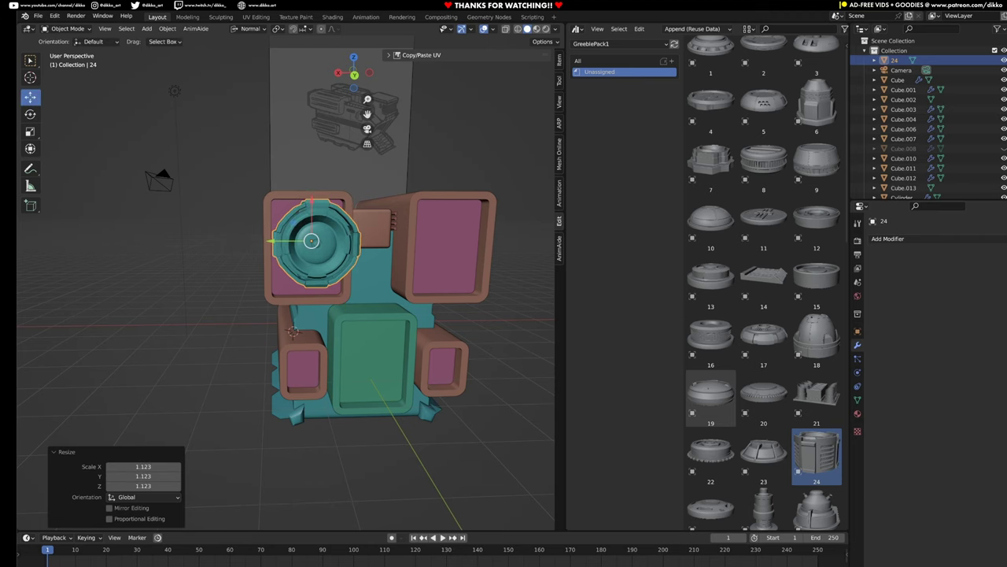
Move the thruster 0.12089 m along its Y axis, adjust its depth, and shift it -0.16027 m along X
middle_click_drag(265, 241, 393, 240)
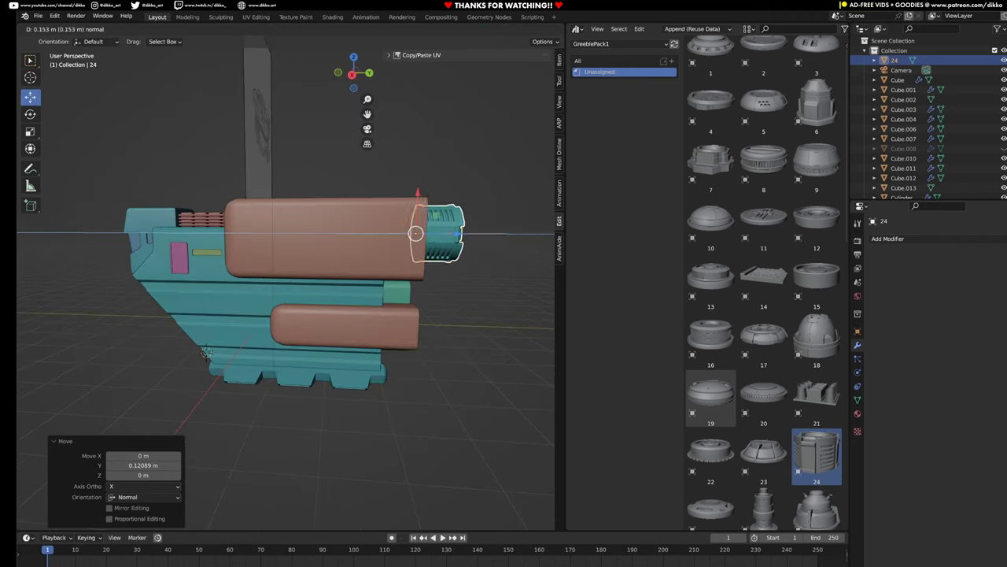
left_click_drag(458, 234, 451, 234)
middle_click_drag(452, 234, 323, 216)
left_click_drag(322, 176, 322, 193)
scroll(322, 193, "down", 1)
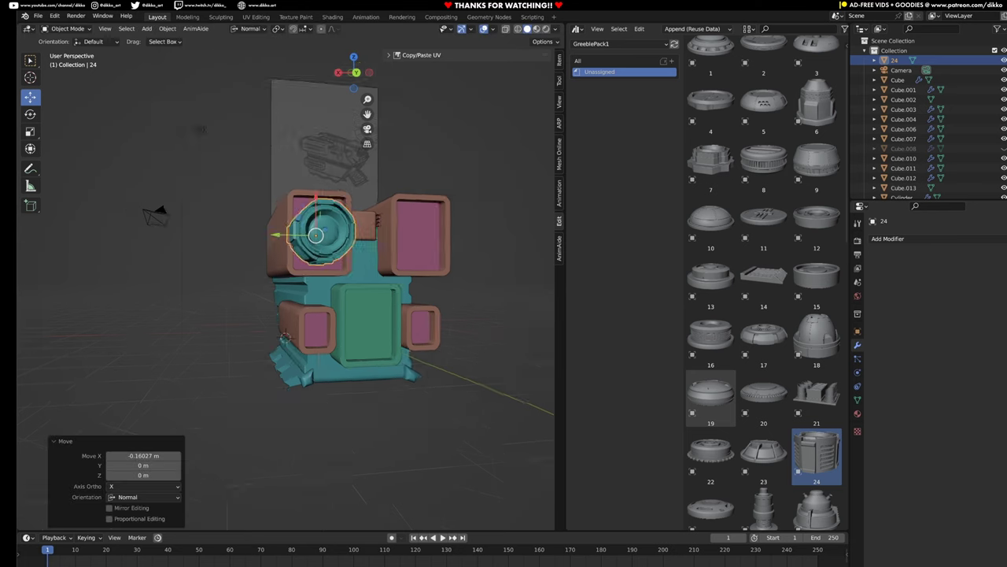
Push the thruster -0.33098 m along its Z axis into the pod and adjust it 0.049631 m along X
middle_click_drag(322, 197, 299, 277)
scroll(313, 203, "up", 2)
left_click_drag(266, 389, 269, 388)
middle_click_drag(268, 389, 354, 336)
left_click_drag(462, 225, 463, 225)
middle_click_drag(463, 225, 394, 245)
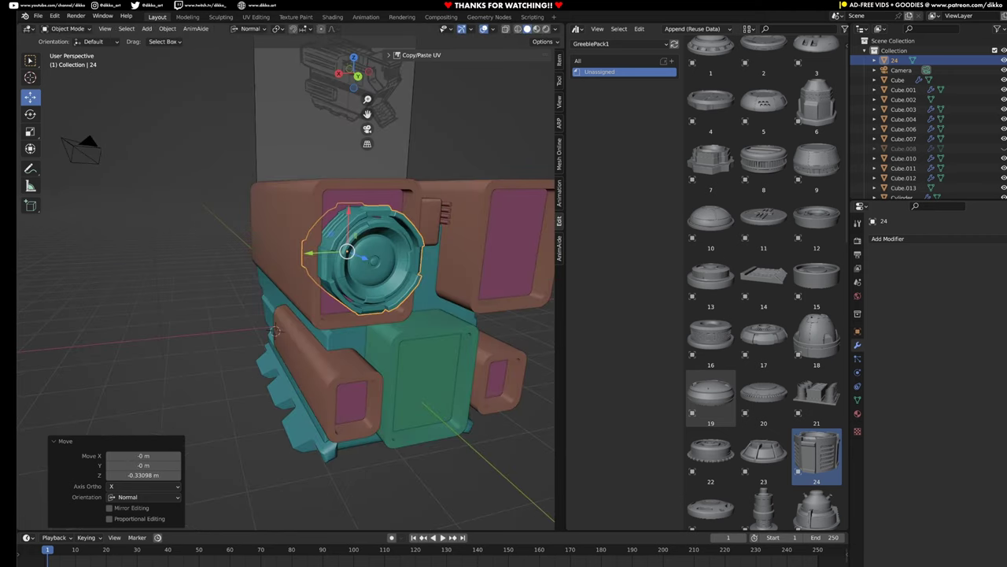
left_click_drag(348, 209, 349, 206)
scroll(349, 206, "down", 3)
middle_click_drag(349, 206, 293, 193)
scroll(293, 194, "up", 1)
scroll(816, 393, "up", 1)
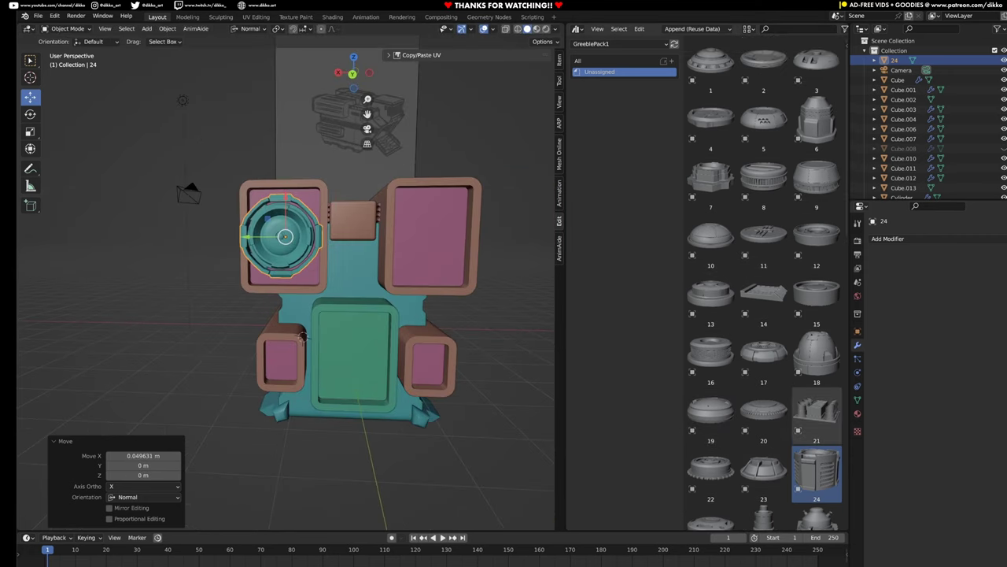
Apply the thruster's location, rotation and scale
left_click(495, 354)
mouse_move(494, 354)
middle_mouse_down()
mouse_move(552, 338)
mouse_move(503, 353)
mouse_move(478, 401)
mouse_move(488, 354)
middle_mouse_up()
left_click(318, 250)
key("ctrl+a")
left_click(268, 248)
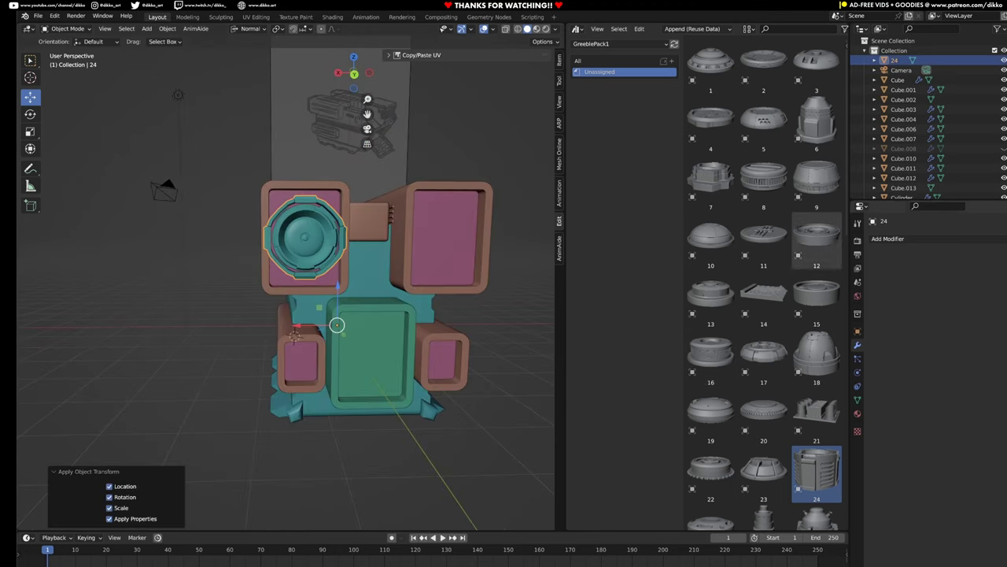
Add a Mirror modifier across X to the thruster so the opposite upper pod gets one too
left_click(887, 239)
left_click(815, 353)
left_click(506, 363)
middle_click_drag(496, 362, 417, 355)
scroll(417, 356, "down", 3)
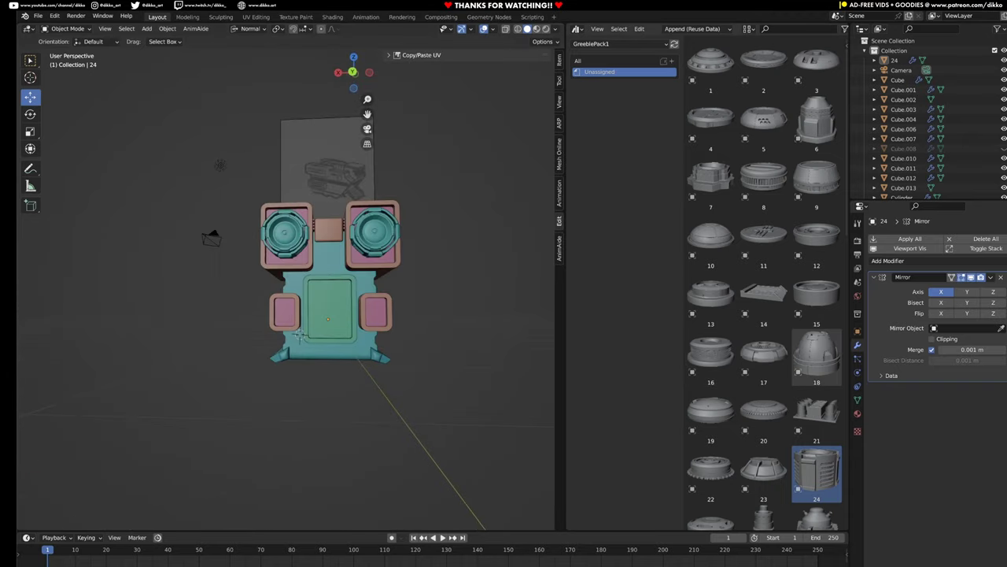
Place pipework asset 30 between the upper pods, move it -0.45577 m along its X axis and seat it against the hull
scroll(763, 433, "down", 5)
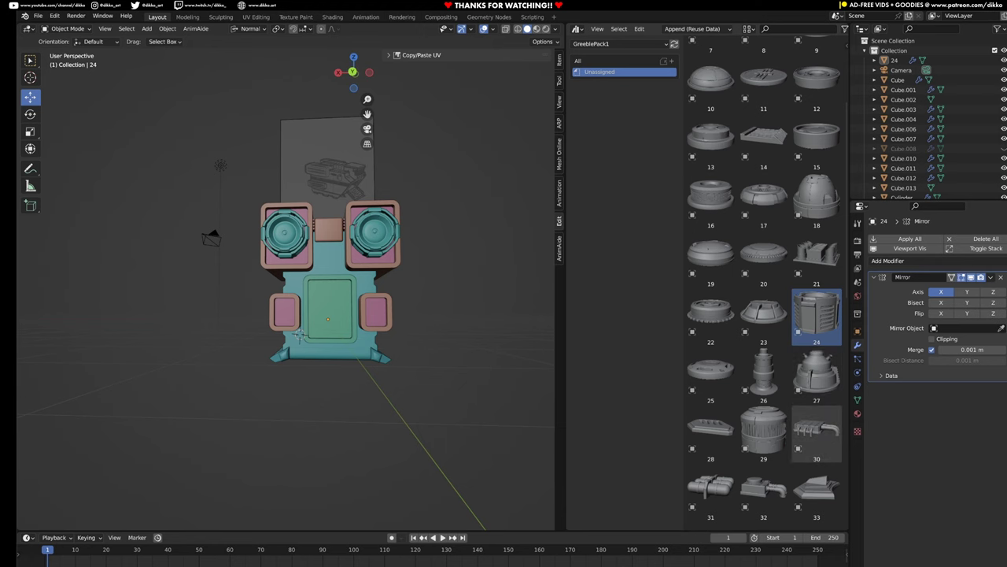
left_click_drag(329, 235, 327, 233)
scroll(327, 233, "up", 4)
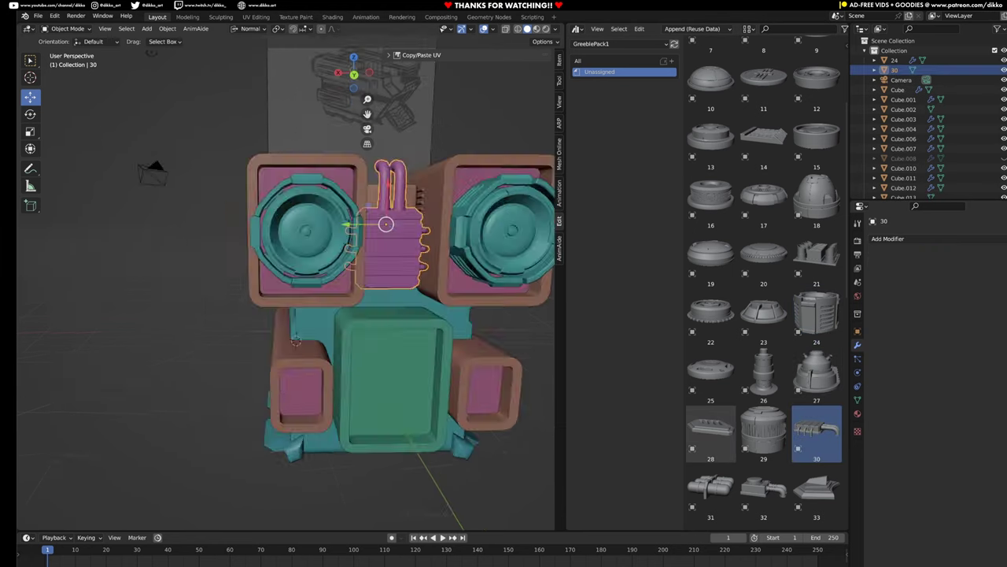
middle_click_drag(328, 233, 330, 258)
left_click(335, 283)
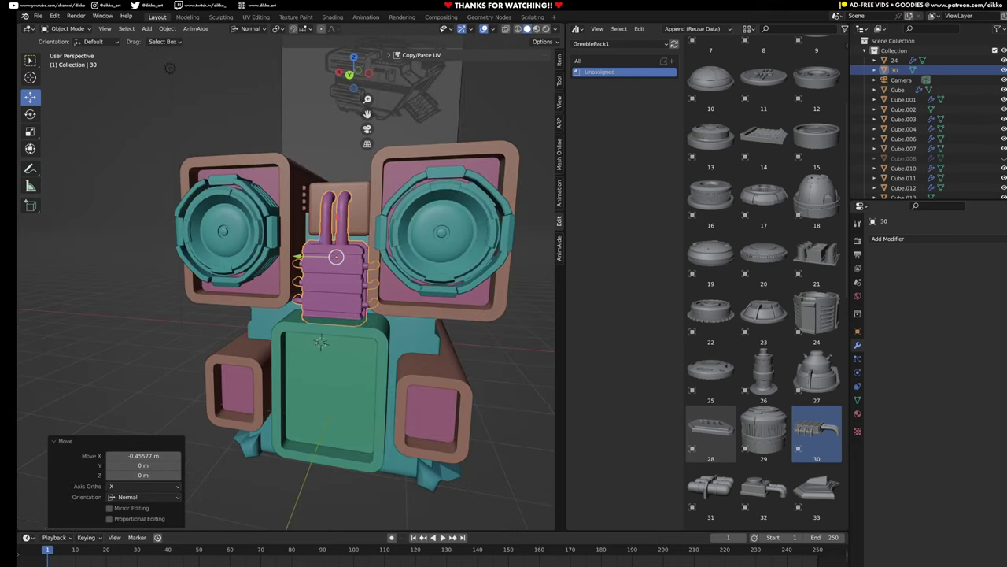
left_click(422, 301)
middle_click_drag(421, 301, 342, 220)
left_click(398, 354)
left_click(504, 370)
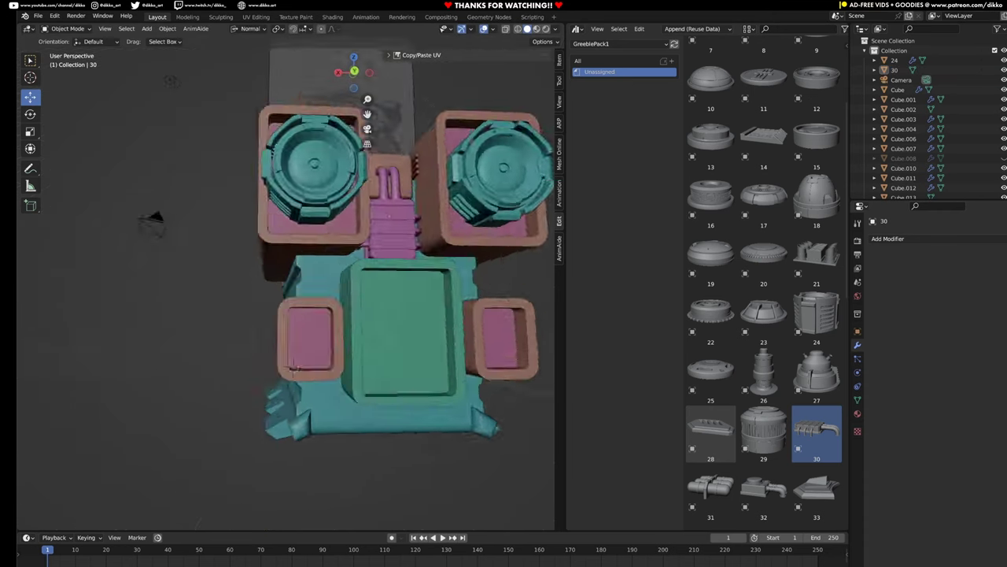
Place another copy of asset 24 in the central rear housing's opening, redoing the first placement
scroll(315, 229, "down", 4)
middle_click_drag(272, 206, 319, 256)
scroll(346, 272, "up", 5)
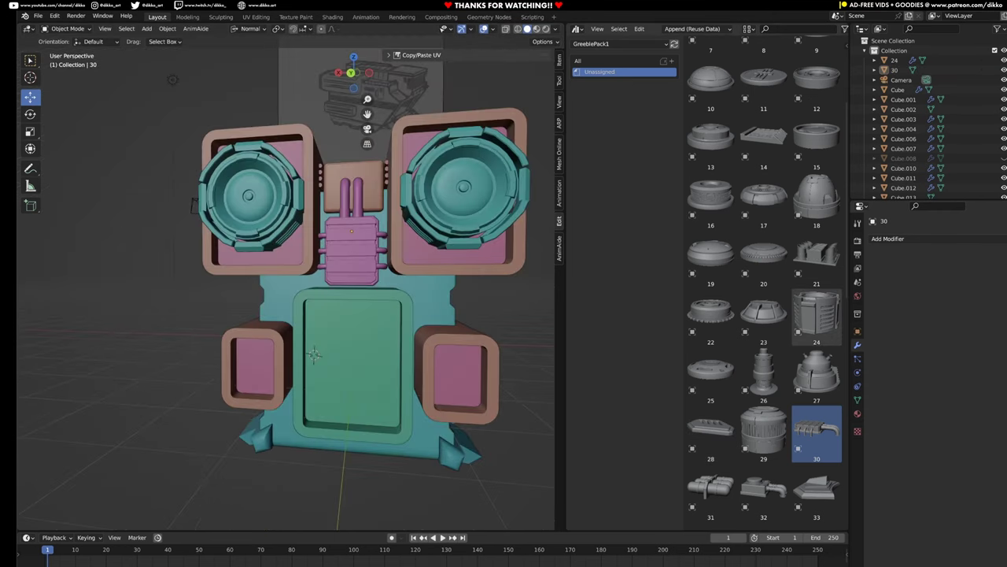
left_click_drag(356, 356, 355, 357)
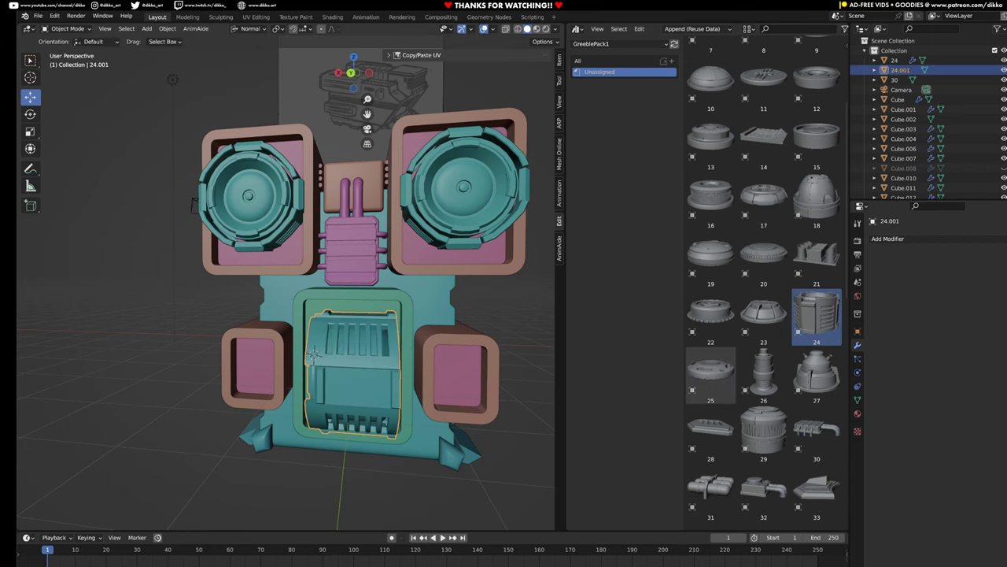
key("ctrl+z")
left_click_drag(809, 317, 354, 361)
scroll(354, 359, "down", 4)
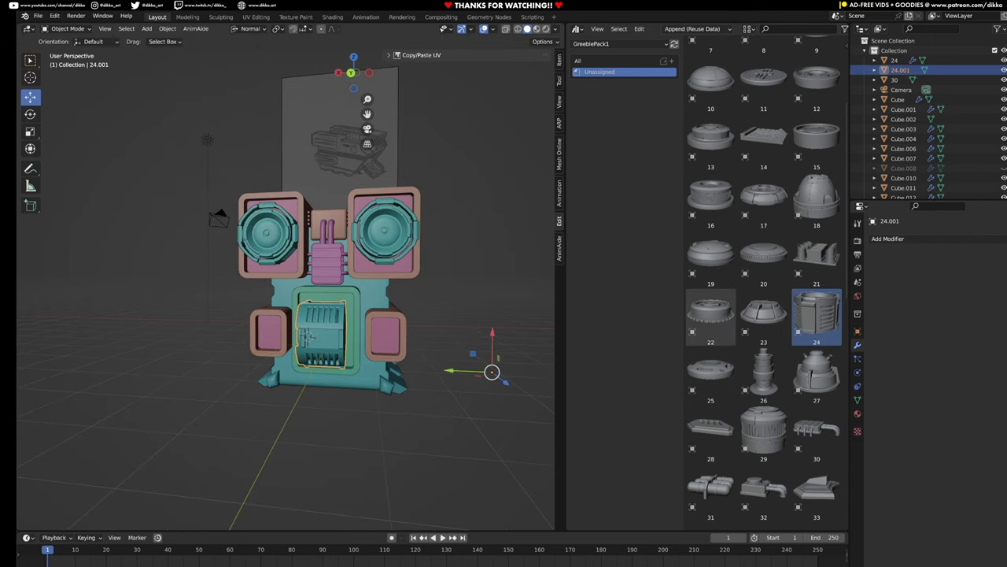
Clear the second thruster's rotation and move it 2.8765 m in X, 0.23968 m in Y and -0.87366 m in Z behind the housing
key("alt+r")
middle_click_drag(354, 354, 378, 350)
key("g")
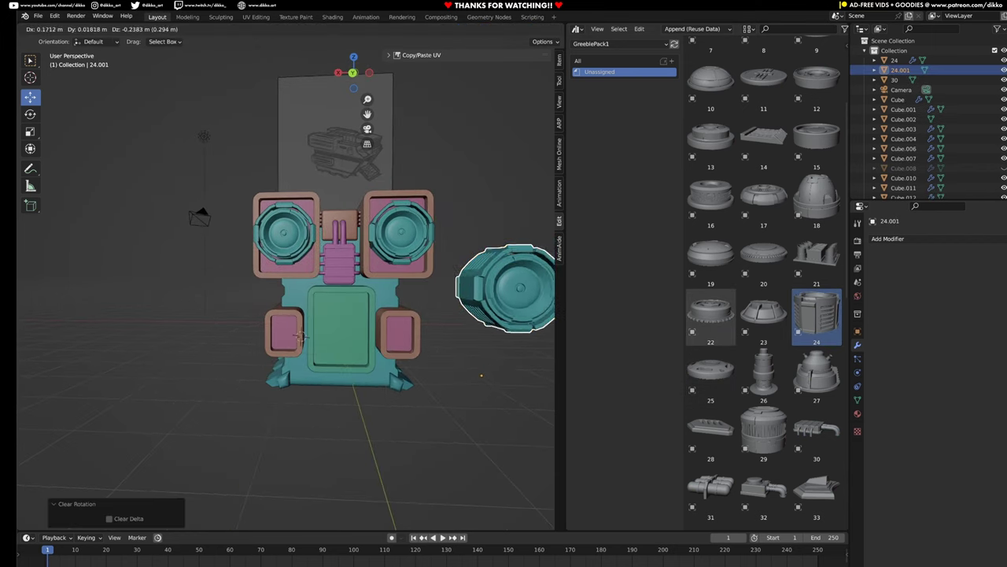
left_click(379, 399)
middle_click_drag(379, 399, 367, 389)
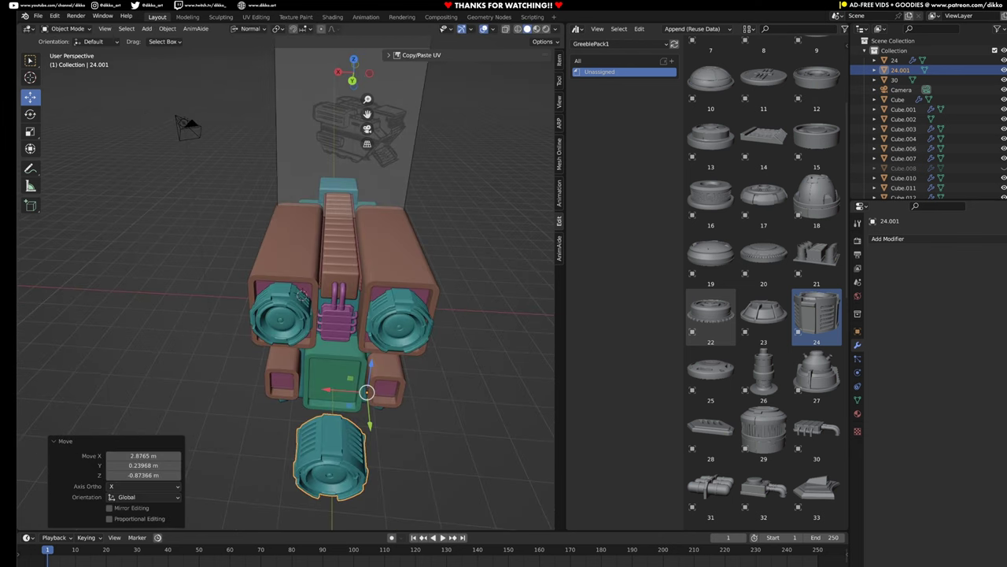
Set the second thruster's origin to its geometry
right_click(367, 391)
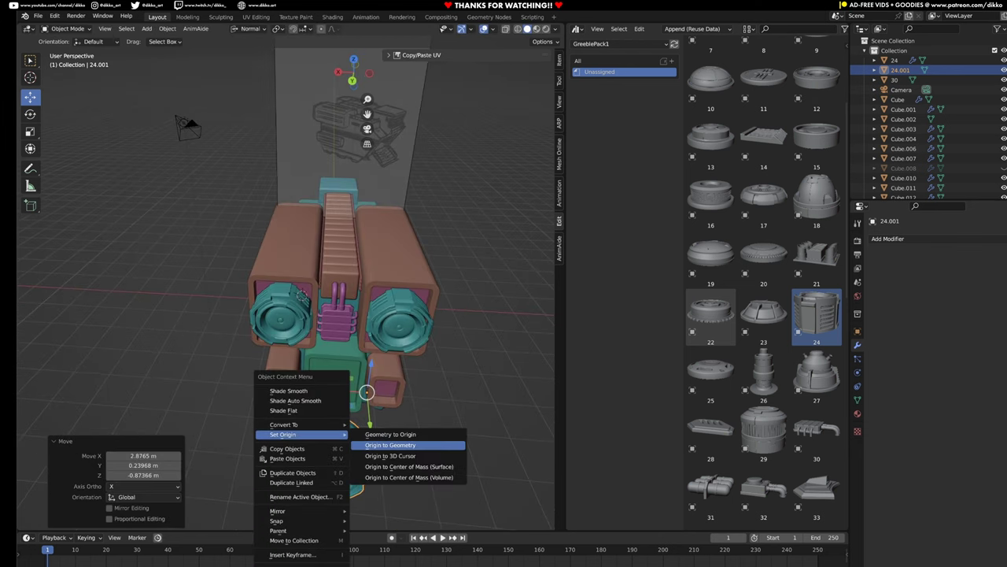
Set the duplicated greeble's origin to its geometry, undo back past the duplication, and select the mirrored greeble 24
left_click(384, 445)
key("super+z")
key("super+z")
key("super+z")
key("super+z")
mouse_move(384, 446)
middle_mouse_down()
mouse_move(375, 373)
mouse_move(379, 427)
middle_mouse_up()
left_click(398, 294)
scroll(941, 132, "down", 5)
scroll(941, 135, "up", 6)
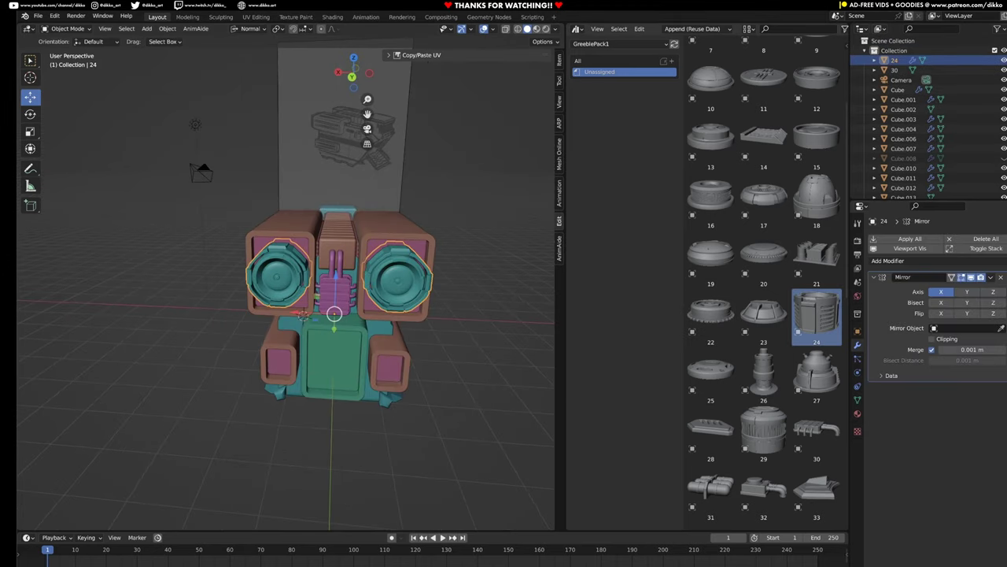
Try placing greeble 24 from the asset library on the green lower front box, and undo it
left_click_drag(796, 325, 334, 358)
key("super+z")
key("super+z")
key("super+z")
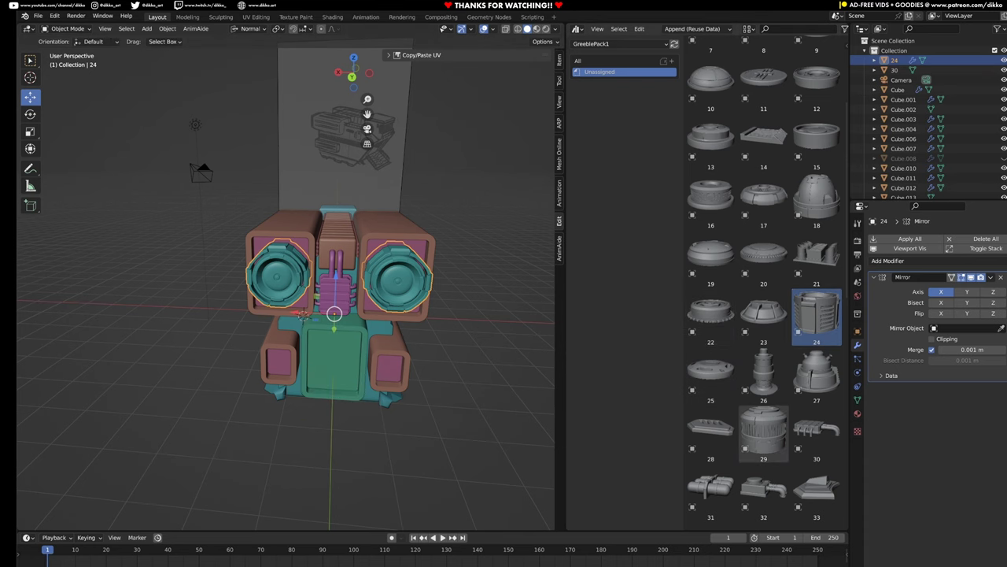
Place greeble 29 from the asset library on the green lower front box and resize it
left_click_drag(757, 435, 335, 360)
middle_click_drag(334, 360, 406, 255)
scroll(228, 346, "up", 6)
scroll(330, 315, "down", 2)
key("s")
middle_click_drag(330, 314, 441, 346)
left_click(354, 338)
Delete the mesh geometry of the flat inner panel Cube.013 behind greeble 29 in Edit Mode
key("Tab")
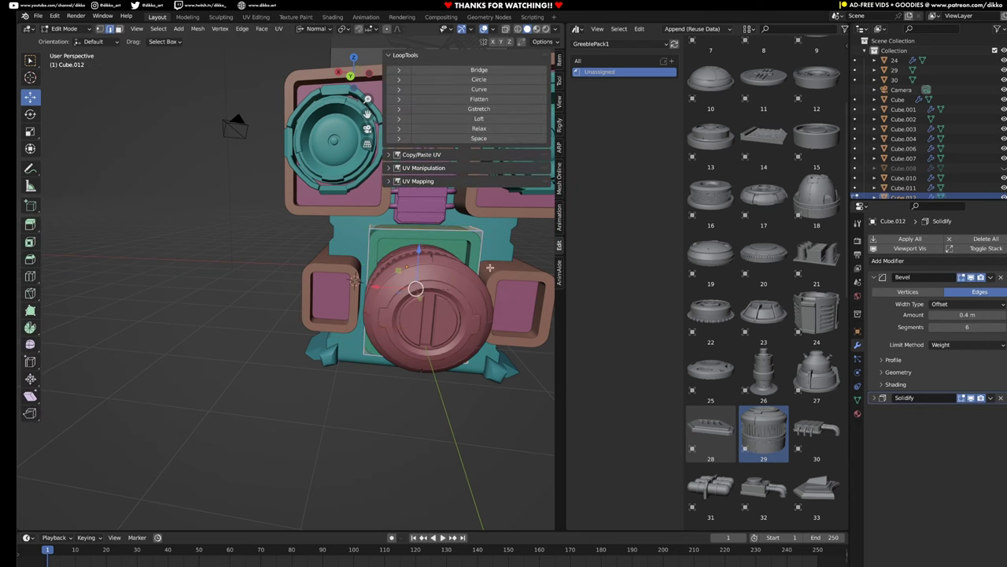
left_click(512, 299)
key("Tab")
left_click(464, 252)
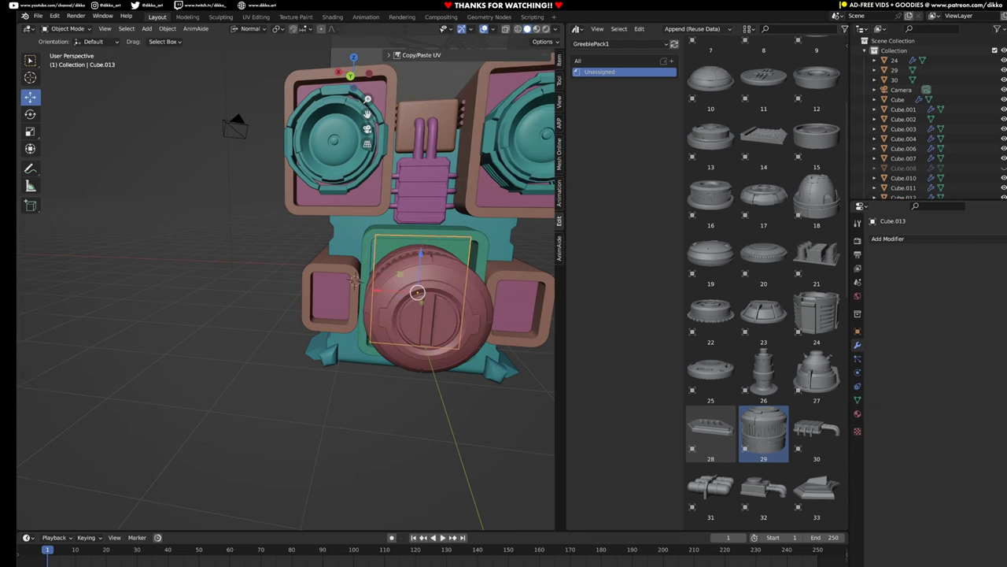
key("Tab")
key("x")
left_click(492, 290)
middle_click_drag(493, 291, 551, 181)
key("Tab")
Replace greeble 29 on the green lower front box with greeble 27 from the asset library
middle_click_drag(43, 179, 165, 339)
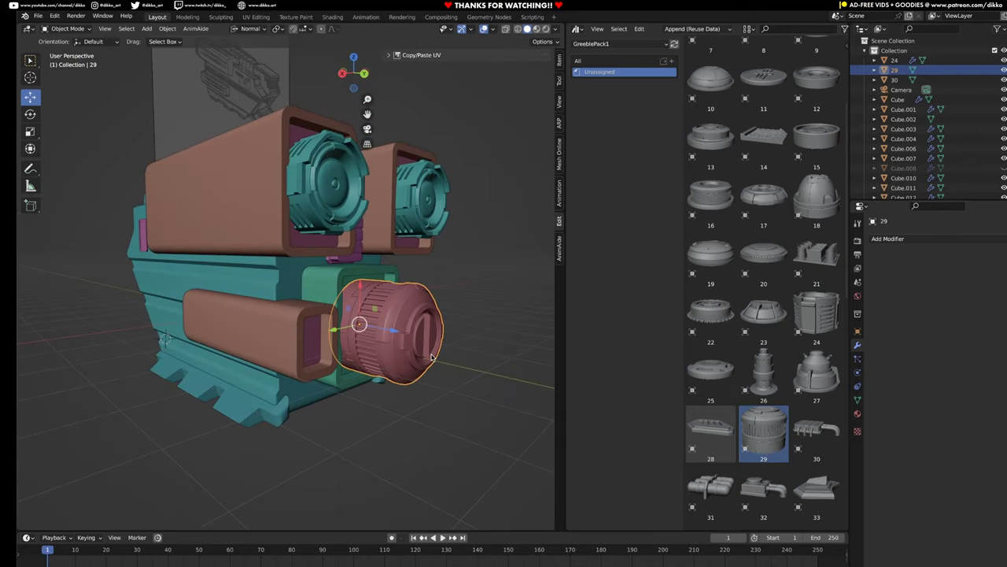
key("Delete")
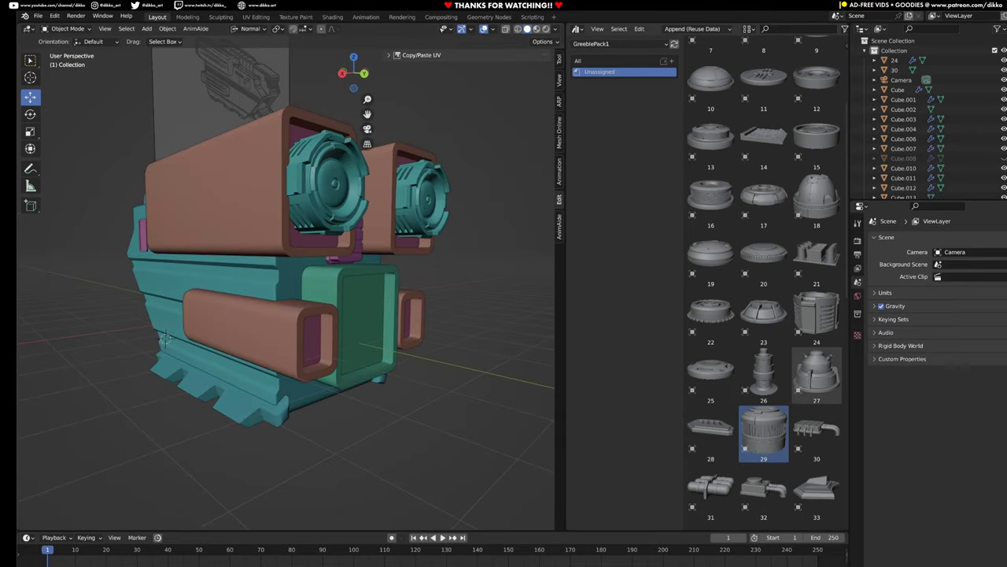
left_click_drag(817, 377, 360, 334)
middle_click_drag(360, 333, 303, 386)
scroll(303, 385, "up", 4)
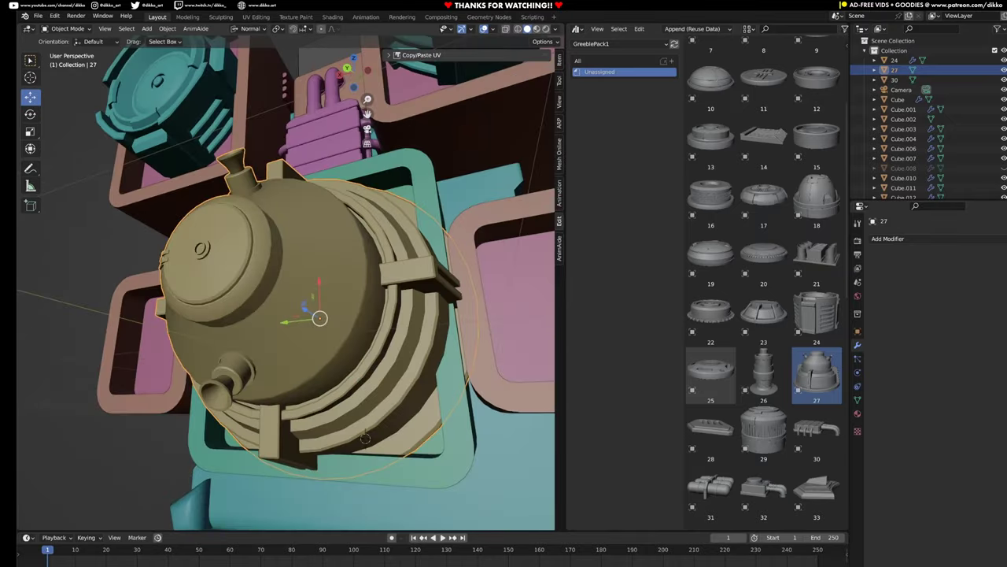
left_click(365, 438)
left_click(451, 482)
scroll(441, 465, "down", 4)
mouse_move(409, 417)
middle_mouse_down()
mouse_move(433, 452)
mouse_move(512, 437)
mouse_move(390, 417)
middle_mouse_up()
key("ctrl+z")
Browse the greeble library and replace greeble 27 on the lower front box with greeble 7
scroll(817, 434, "down", 5)
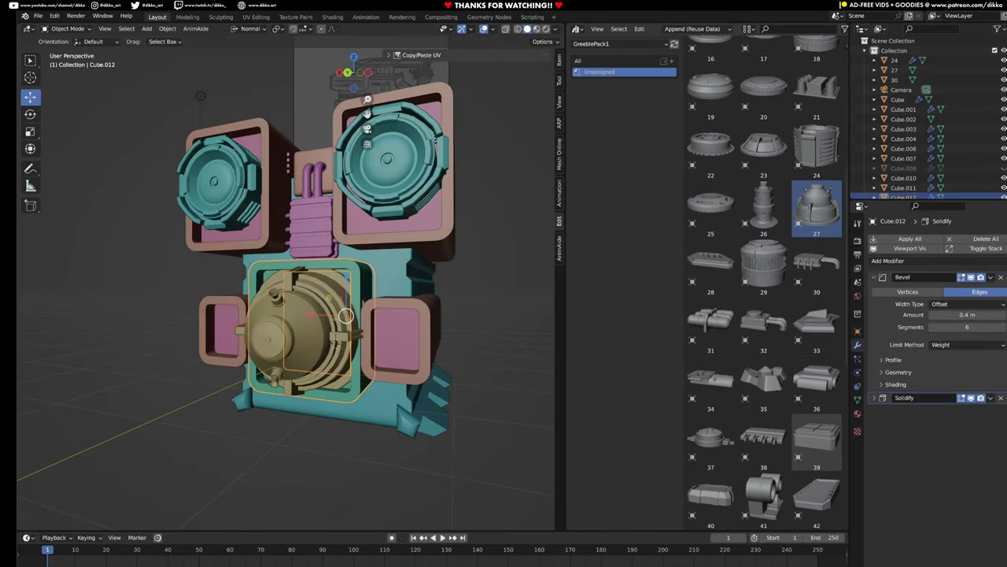
scroll(819, 441, "up", 5)
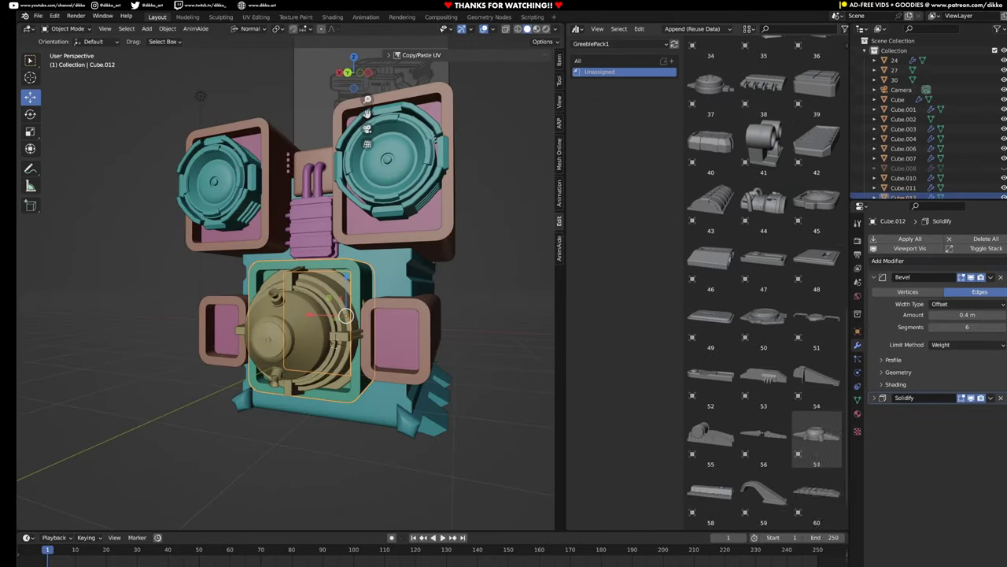
scroll(792, 429, "up", 8)
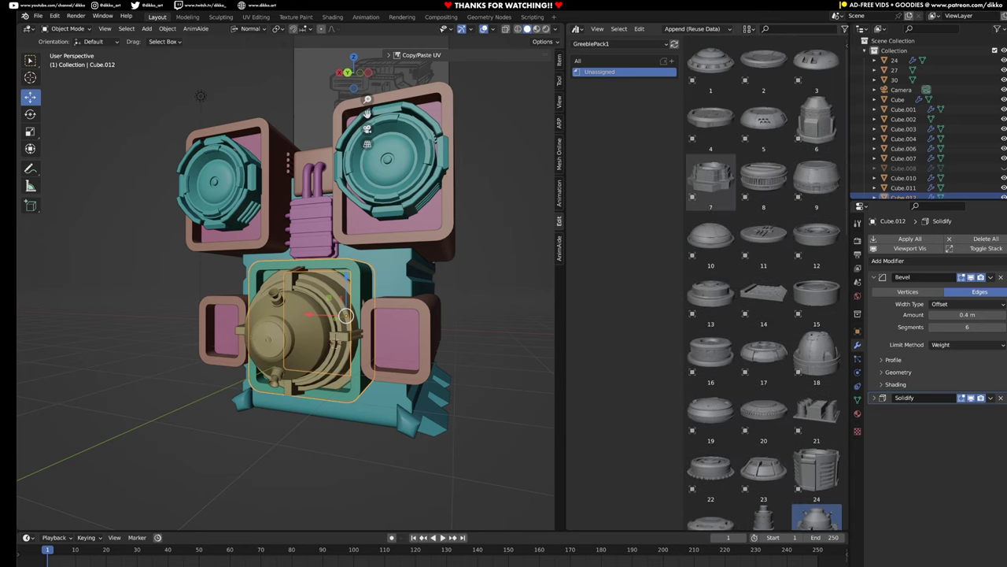
left_click(336, 343)
key("Delete")
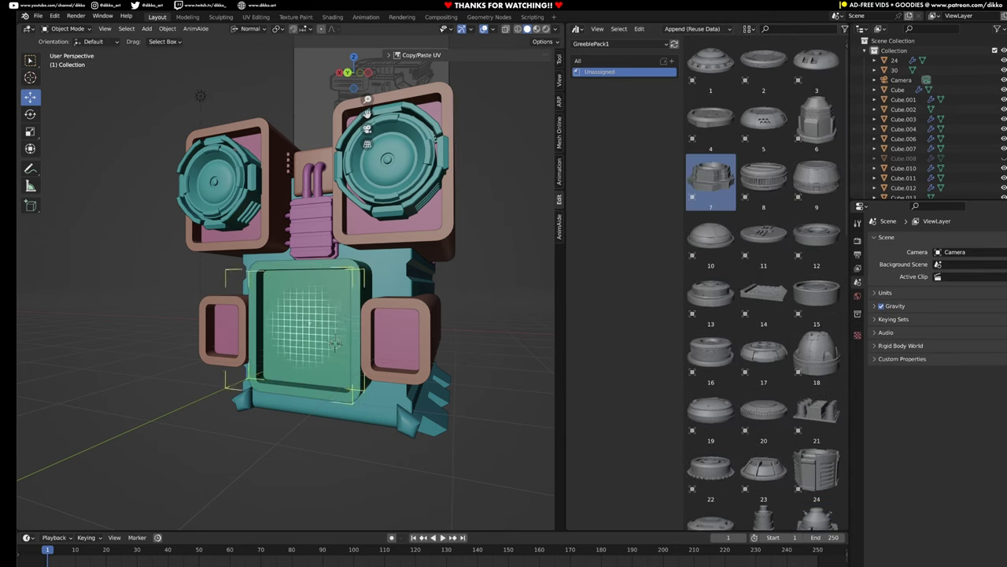
left_click_drag(309, 324, 310, 323)
middle_click_drag(310, 323, 346, 365)
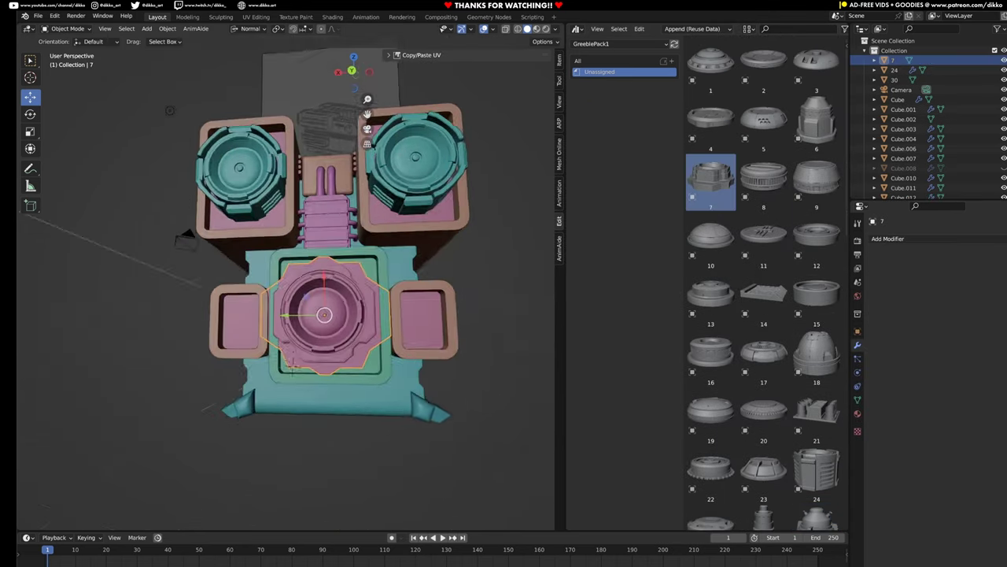
Scale greeble 7 down to 0.885 and centre it by setting its X location to 0 m
middle_click_drag(425, 375, 431, 343)
key("s")
left_click(419, 344)
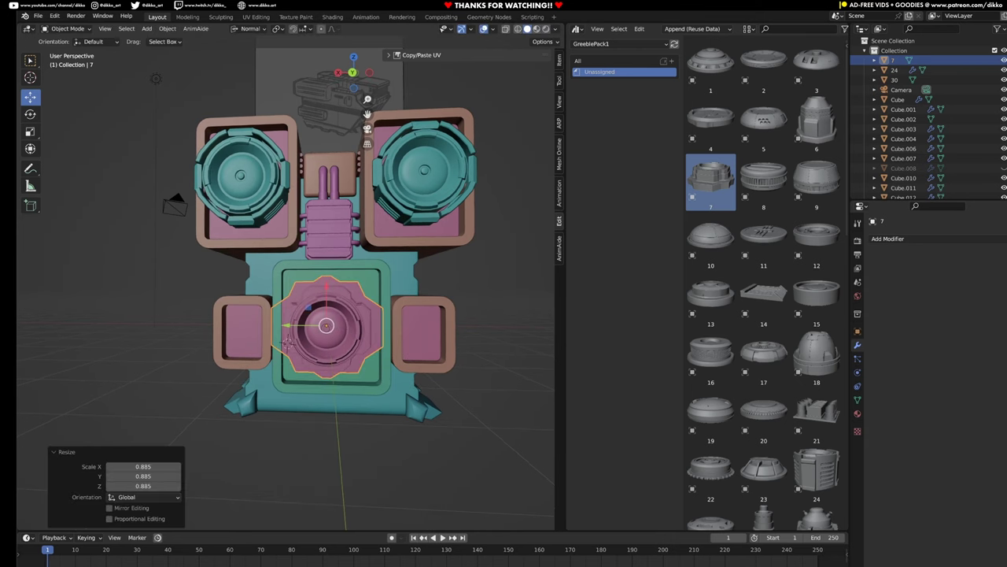
left_click(560, 61)
left_click(482, 343)
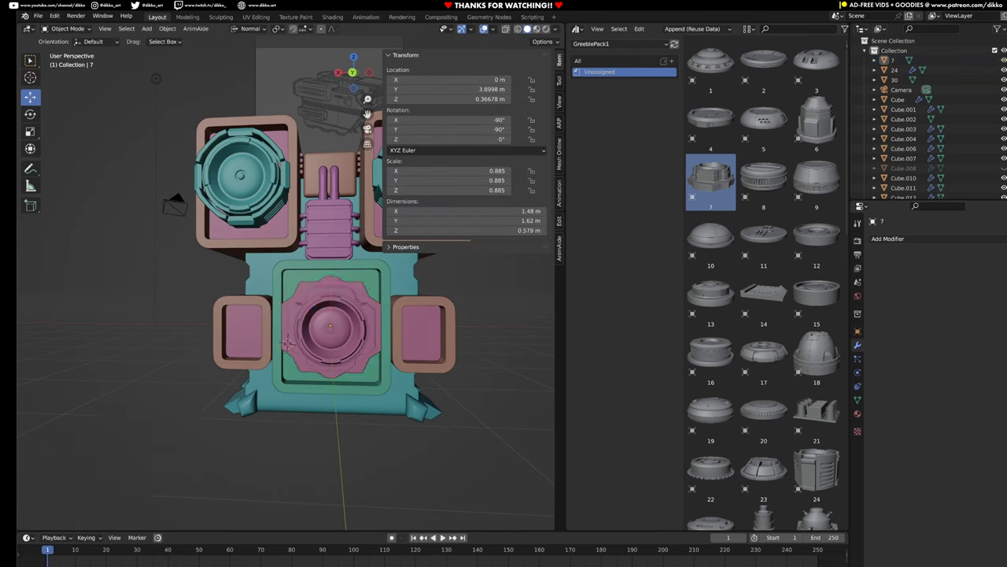
middle_click_drag(478, 346, 455, 360)
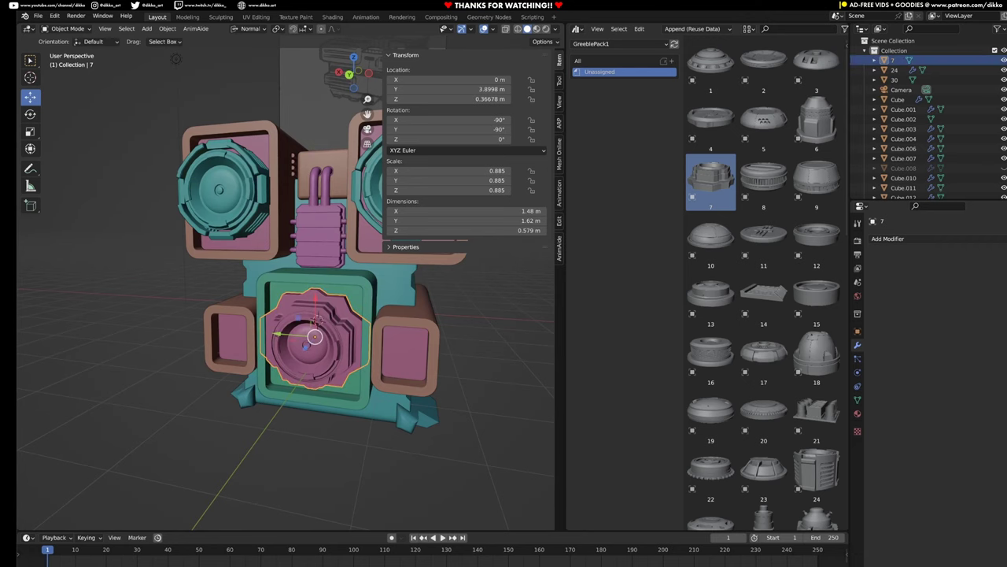
Stretch greeble 7 along global Y by 1.704, enlarge its face scale to 0.978, and move it up about 0.061 m
middle_click_drag(414, 394, 338, 418)
key("s")
key("y")
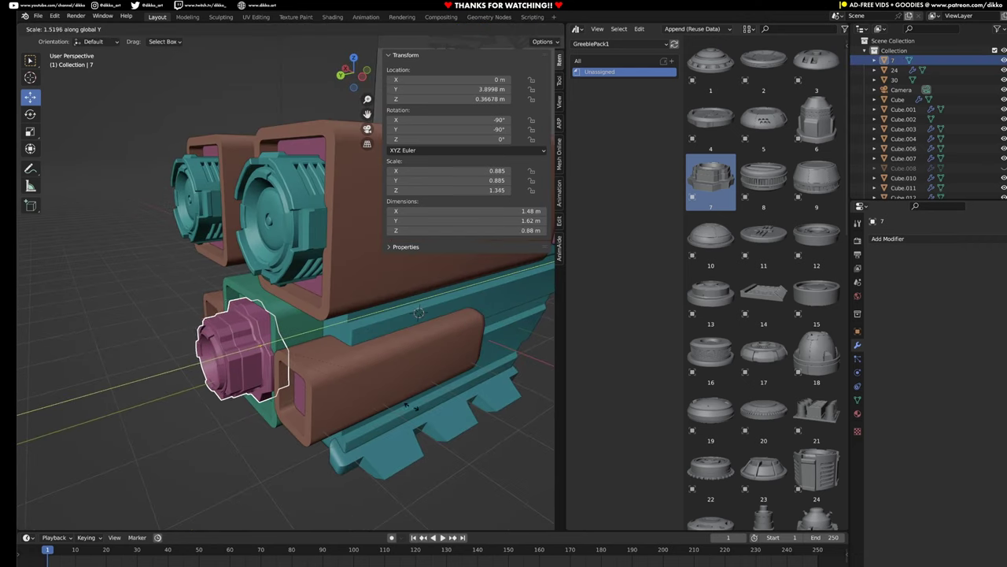
left_click(439, 396)
middle_click_drag(439, 396, 513, 394)
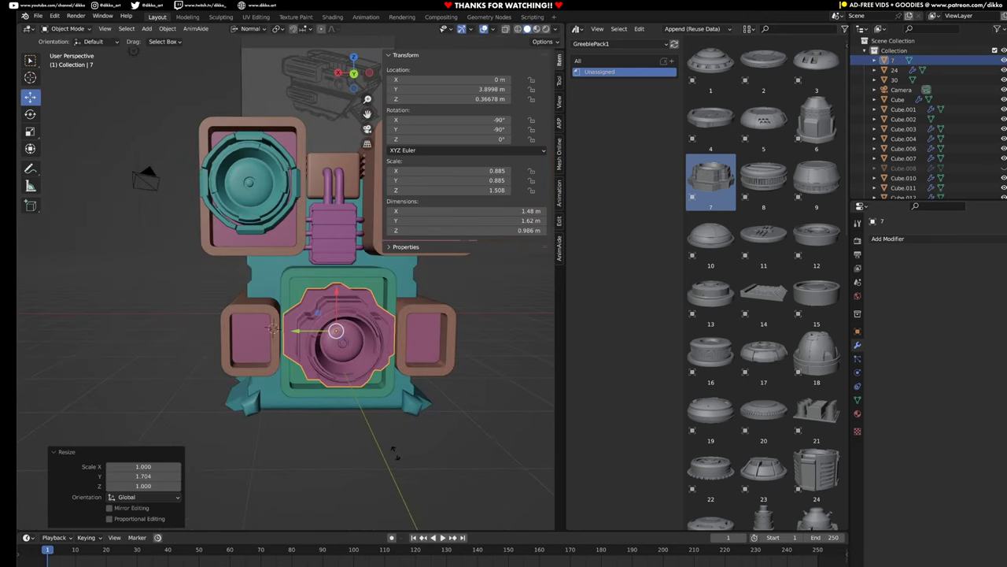
left_click(273, 327)
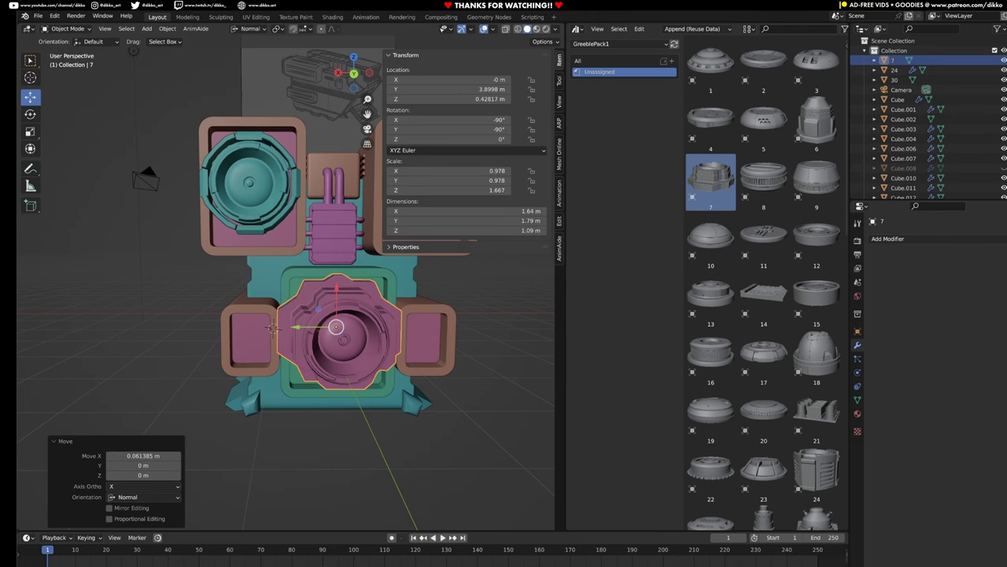
Delete greeble 7 from the lower front box
left_click(481, 393)
left_click(480, 394)
middle_click_drag(441, 394, 393, 389)
middle_click_drag(359, 356, 245, 332)
key("Delete")
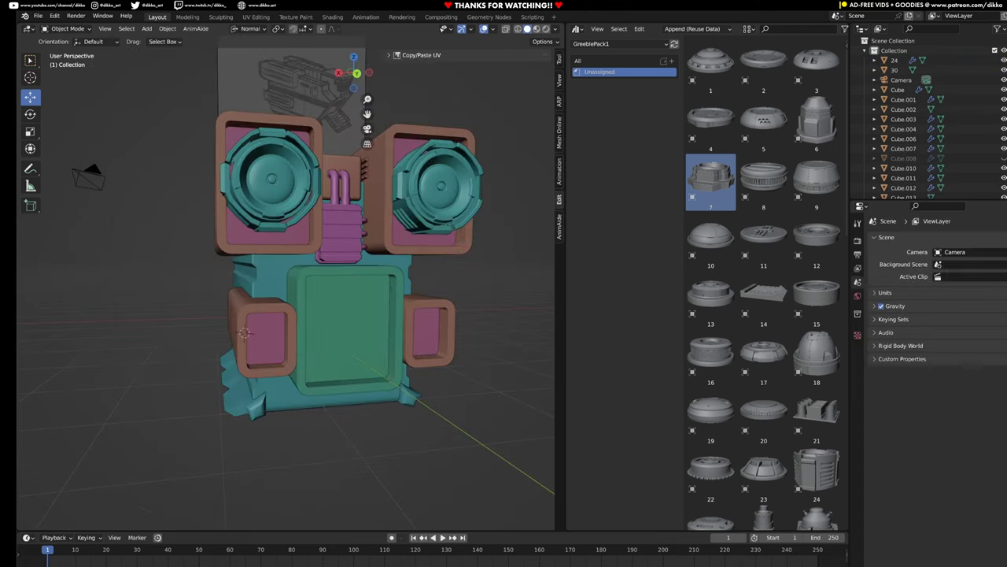
Place greeble 11 on the top surface of the teal rear side block and scale it to 0.351
middle_click_drag(299, 268, 472, 354)
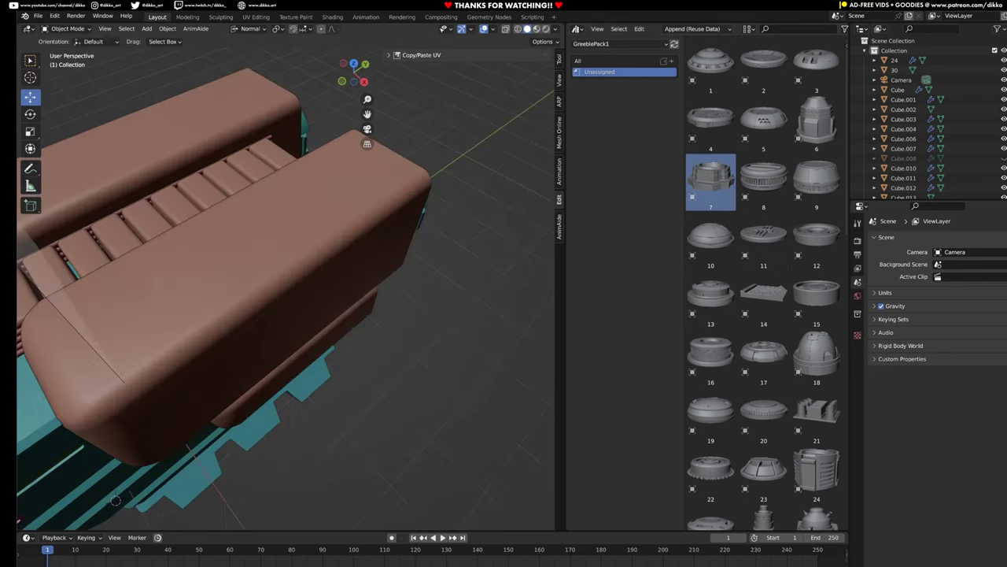
scroll(315, 299, "down", 4)
middle_click_drag(259, 338, 394, 252, "shift")
scroll(377, 268, "up", 3)
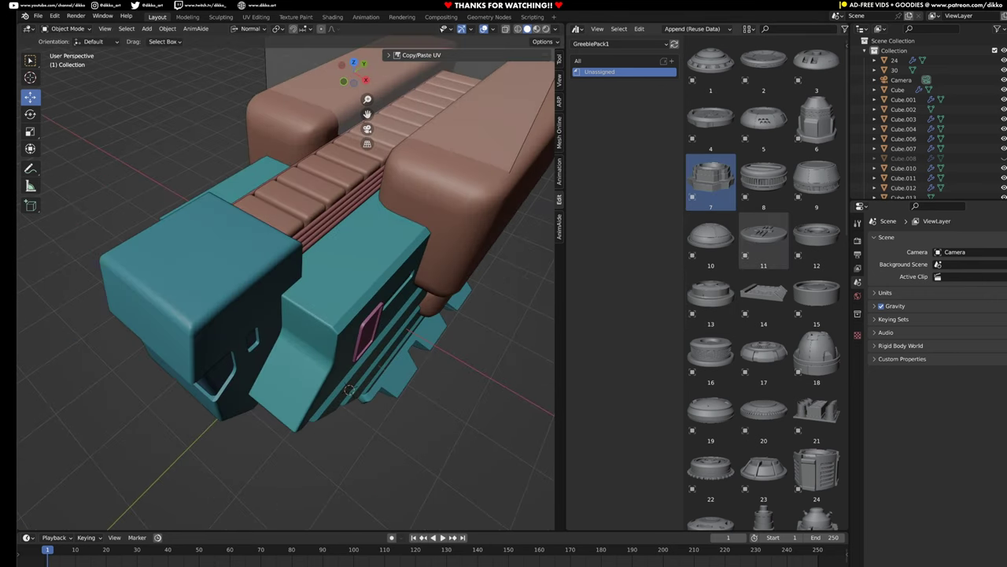
left_click_drag(764, 235, 339, 267)
key("s")
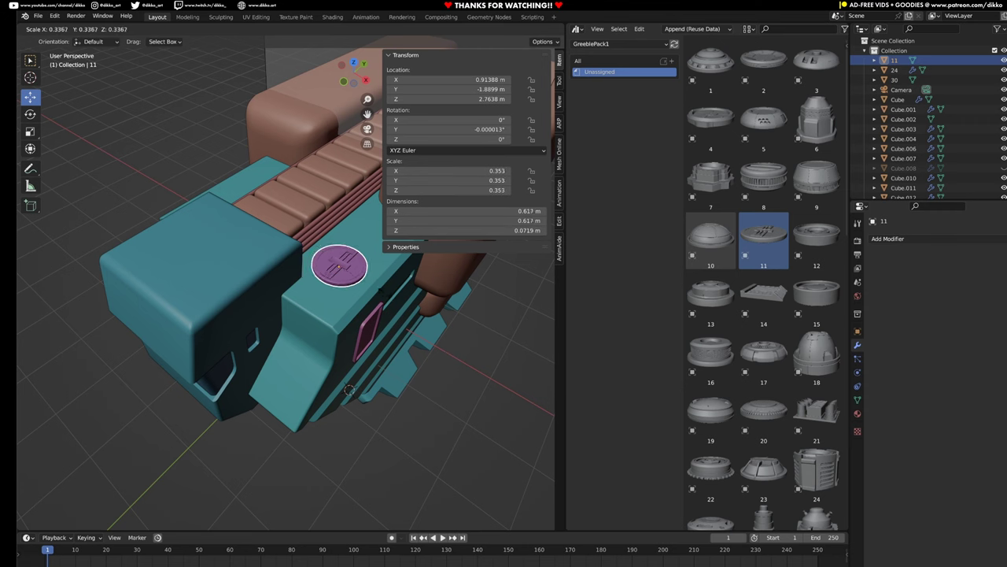
left_click(349, 389)
Move greeble 11 about 0.63 m along Y across the top of the teal block
middle_click_drag(349, 389, 250, 392)
left_click_drag(275, 218, 278, 218)
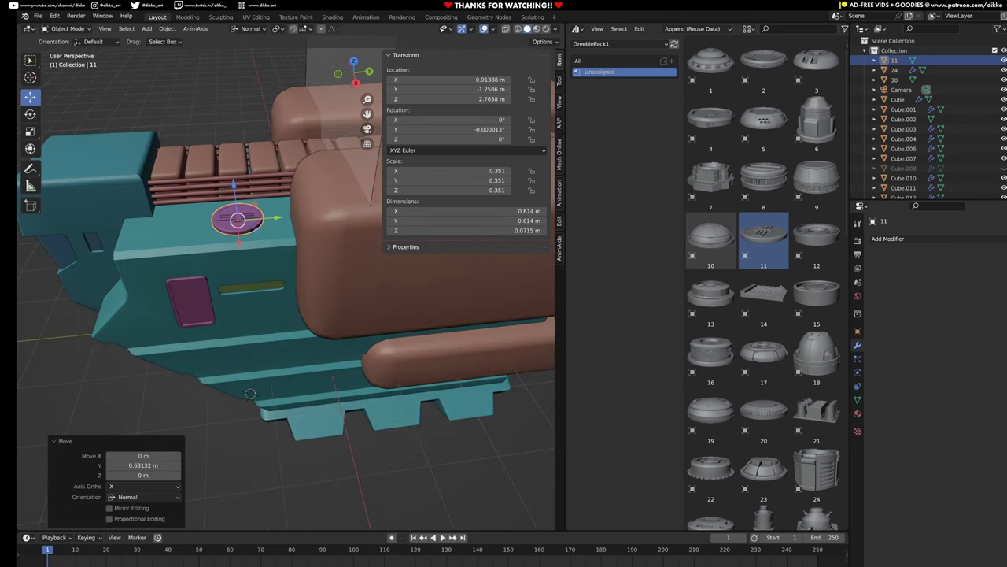
left_click(213, 102)
Undo the placements of greebles 11, 7 and 27 and the inner panel edit, back to greeble 29 on the lower front box
middle_click_drag(213, 102, 102, 82)
scroll(102, 83, "down", 3)
middle_click_drag(314, 184, 241, 224)
left_click(241, 224)
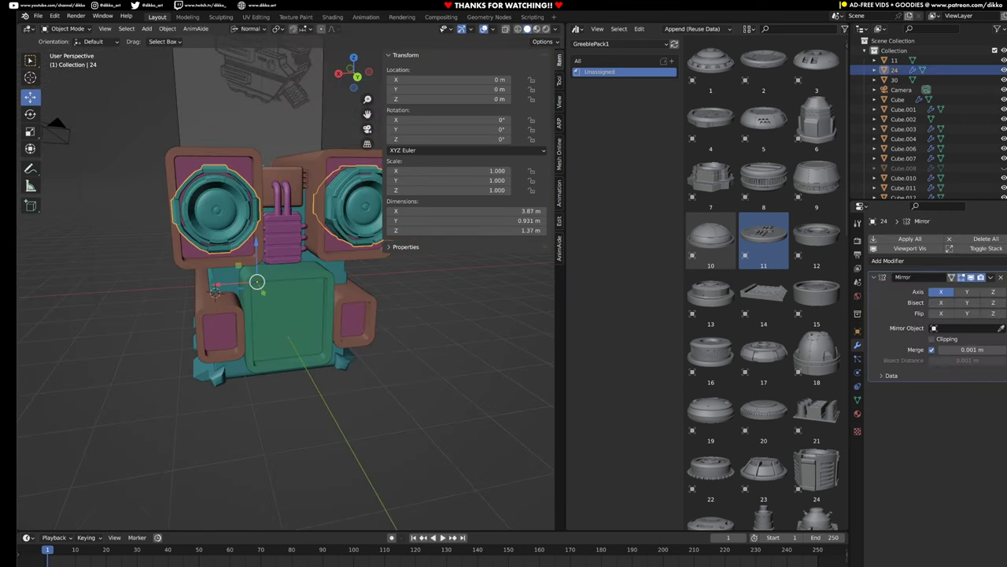
key("ctrl+z")
key("ctrl+z")
key("ctrl+z")
key("ctrl+z")
key("ctrl+z")
key("ctrl+z")
key("ctrl+z")
key("ctrl+z")
key("ctrl+z")
key("ctrl+z")
key("ctrl+z")
key("ctrl+z")
key("ctrl+z")
key("ctrl+z")
key("ctrl+z")
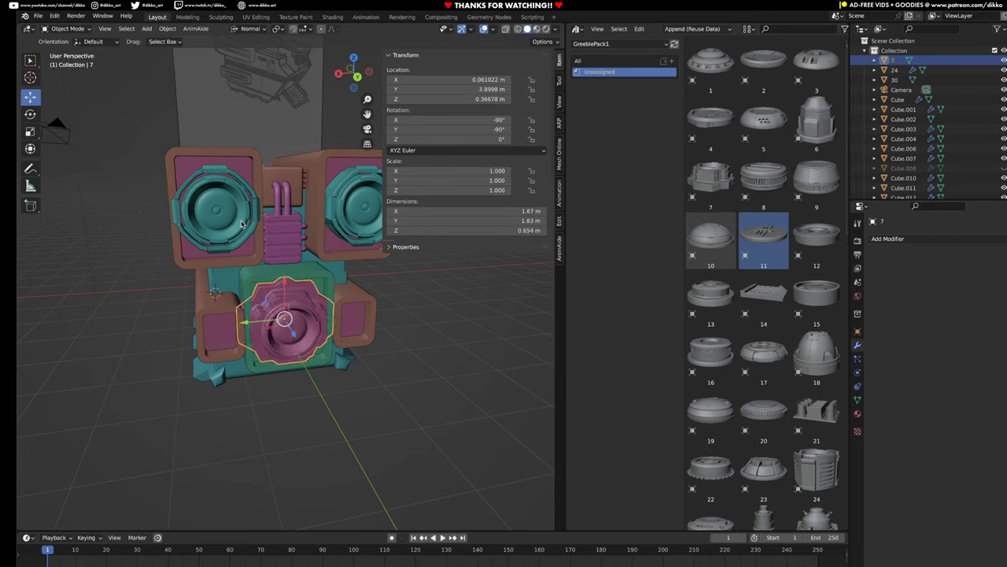
key("ctrl+z")
key("ctrl+z")
key("ctrl+z")
key("ctrl+z")
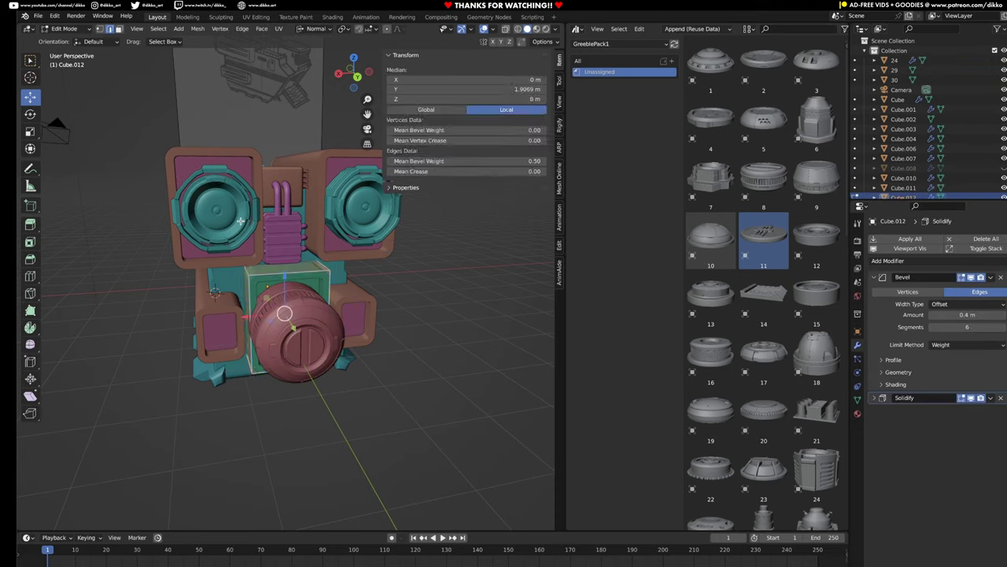
key("ctrl+z")
key("ctrl+z")
key("ctrl+z")
Delete the mirrored greeble 24 from the upper front openings and greeble 29 from the lower front box
left_click(216, 230)
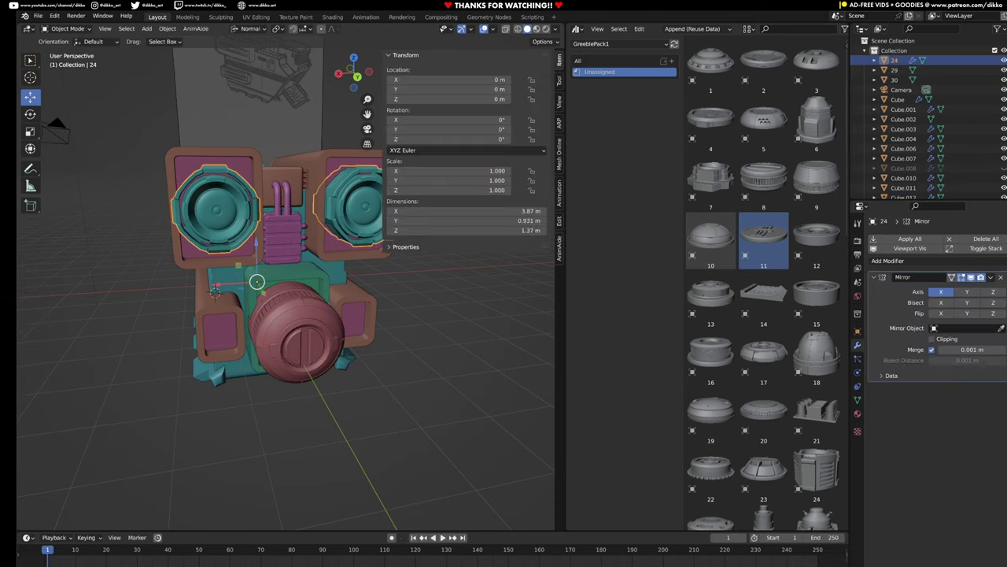
key("x")
left_click(216, 230)
left_click(289, 373)
key("x")
left_click(290, 371)
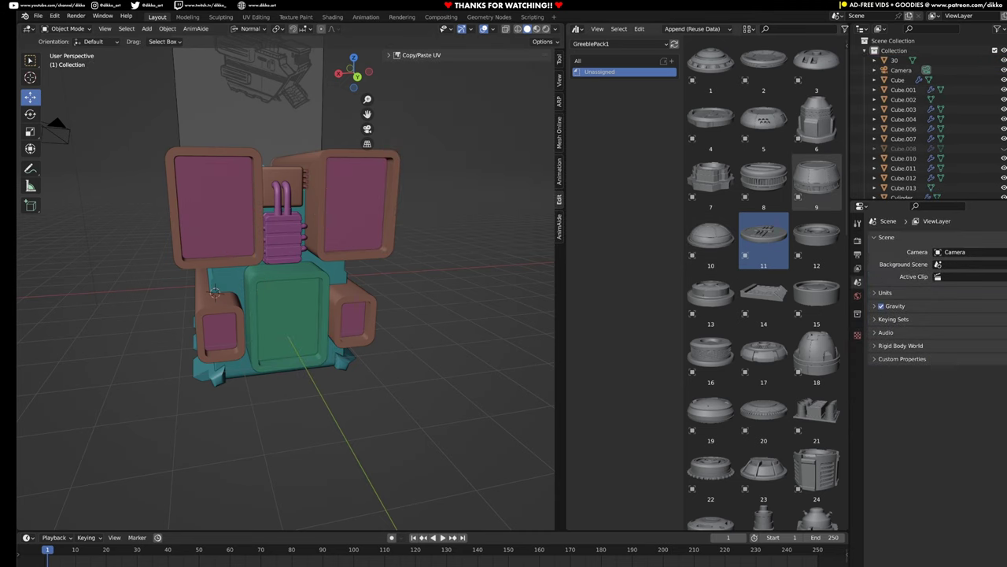
Try placing greeble 6 in the upper front opening, and undo it
left_click_drag(829, 149, 213, 208)
mouse_move(213, 207)
middle_mouse_down()
mouse_move(263, 230)
mouse_move(206, 219)
middle_mouse_up()
key("ctrl+z")
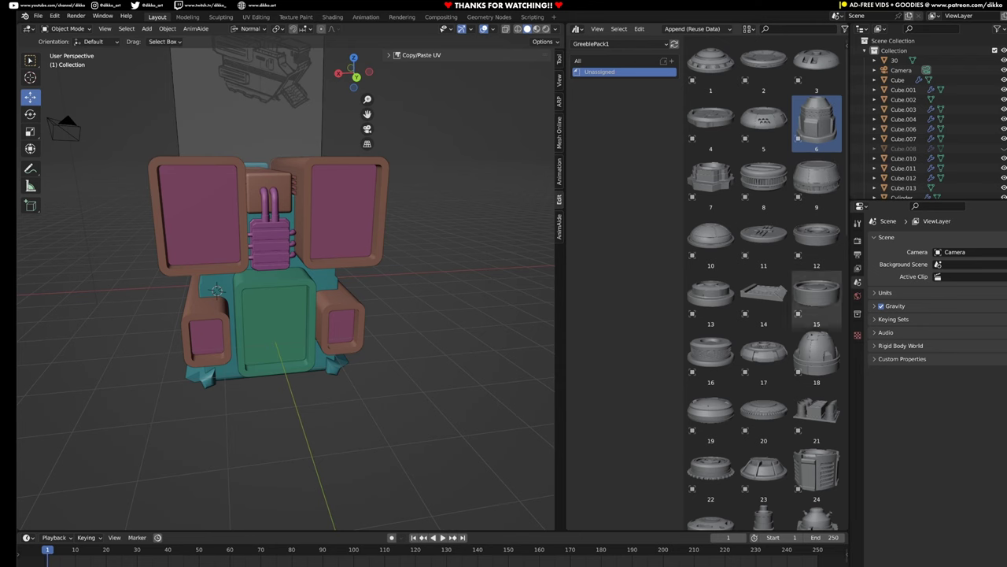
Try placing greeble 24 in the upper front opening twice, undoing each placement
scroll(817, 303, "down", 6)
left_click_drag(813, 303, 188, 215)
key("ctrl+z")
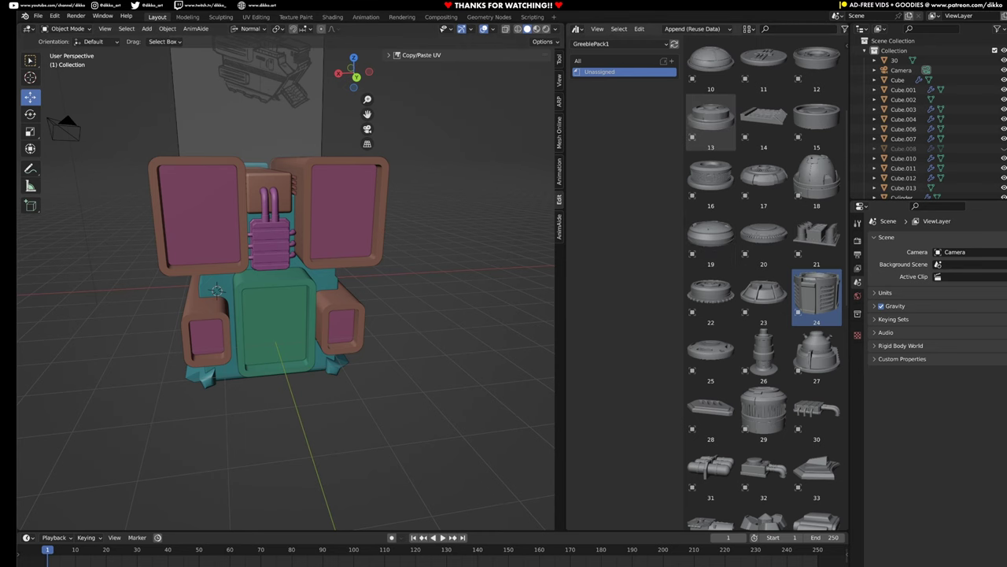
scroll(816, 354, "up", 5)
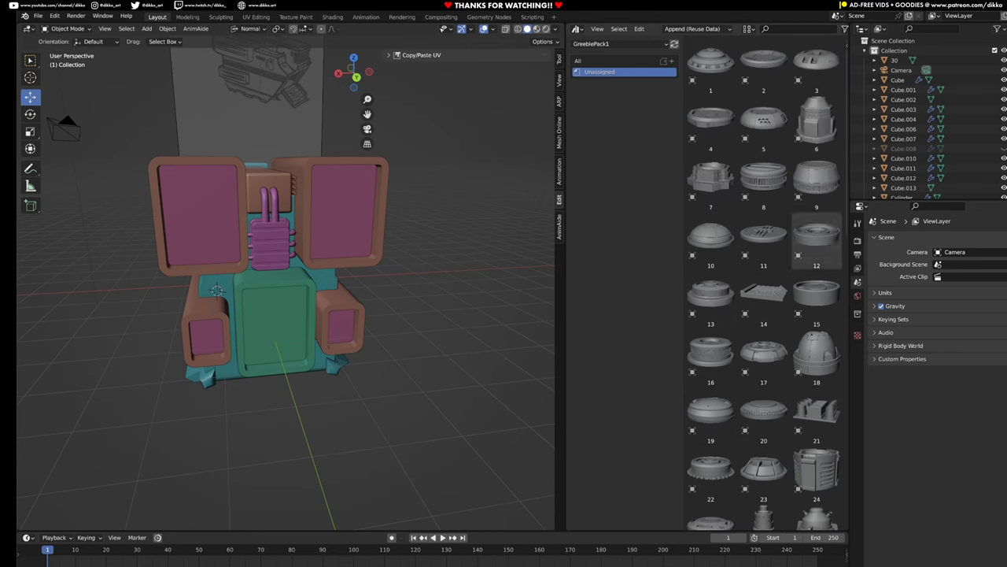
left_click_drag(816, 471, 198, 217)
key("ctrl+z")
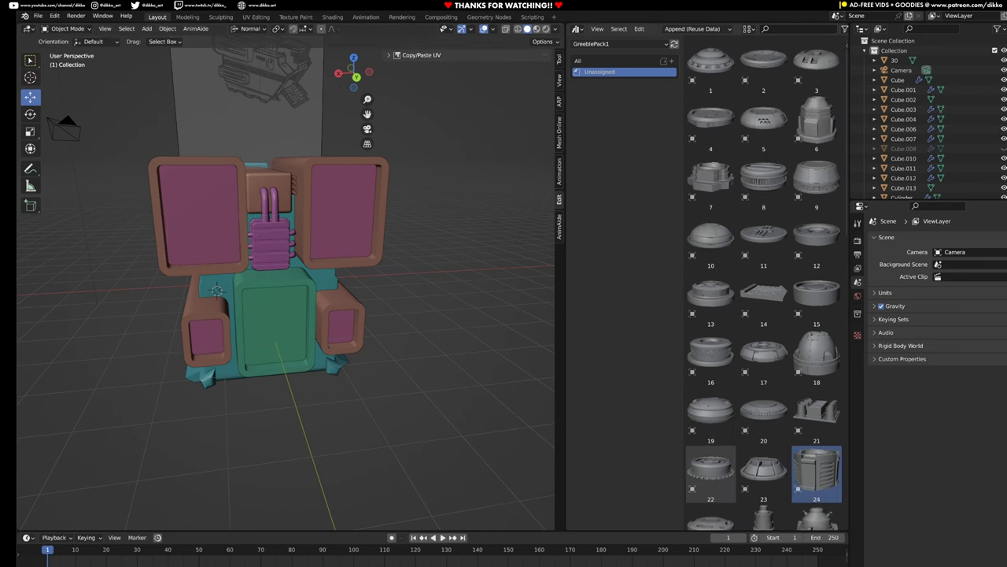
Reopen the most recent scene file
left_click(37, 16)
mouse_move(67, 46)
left_click(162, 46)
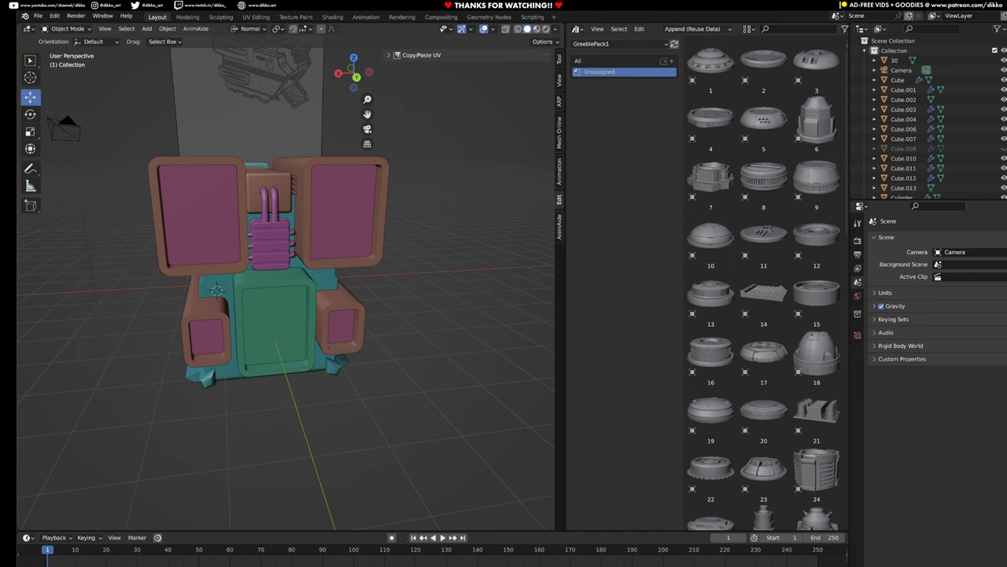
Place greeble 21 from the asset library in the upper front opening on the positive X side and scale it to 0.873
left_click_drag(198, 212, 199, 213)
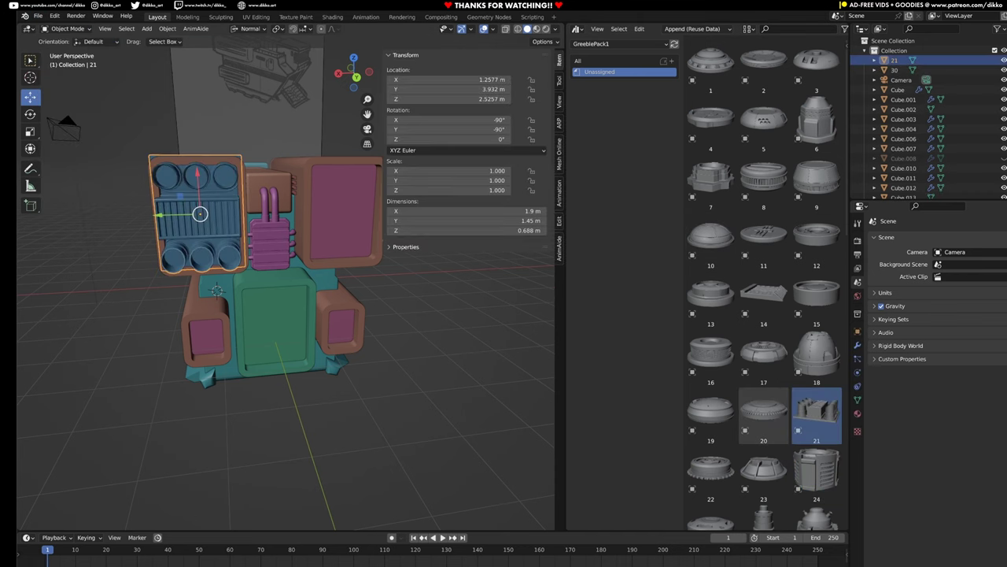
middle_click_drag(198, 213, 138, 189)
scroll(181, 219, "up", 2)
key("s")
left_click(182, 228)
Move greeble 21 to about X 1.26 m, Y 3.94 m, Z 2.49 m inside its brown frame and deselect it
key("g")
left_click(193, 202)
key("g")
left_click(199, 178)
key("alt+a")
scroll(200, 181, "down", 4)
middle_click_drag(137, 236, 203, 303)
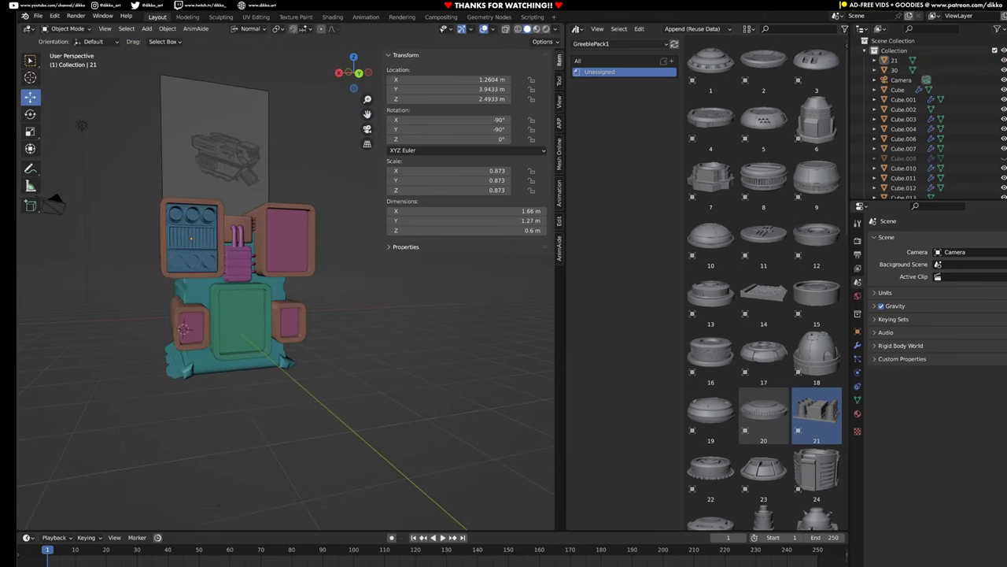
Add a plain axes empty and reset its location to the world origin
key("shift+a")
mouse_move(201, 311)
mouse_move(173, 409)
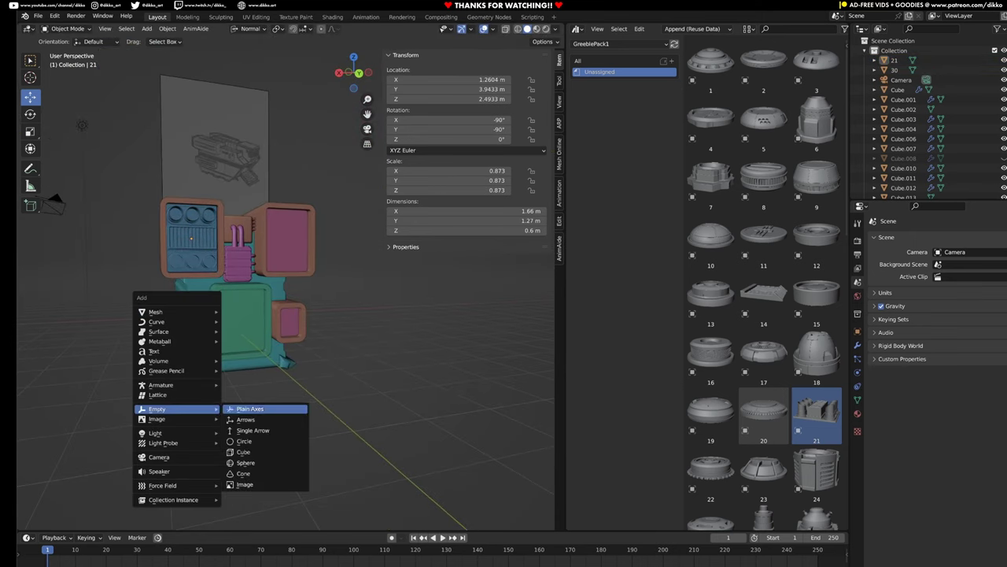
left_click(296, 412)
key("alt+g")
Add a Mirror modifier on the X axis to greeble 21, using Empty.001 as the mirror object
middle_click_drag(271, 378, 295, 393)
left_click(211, 291)
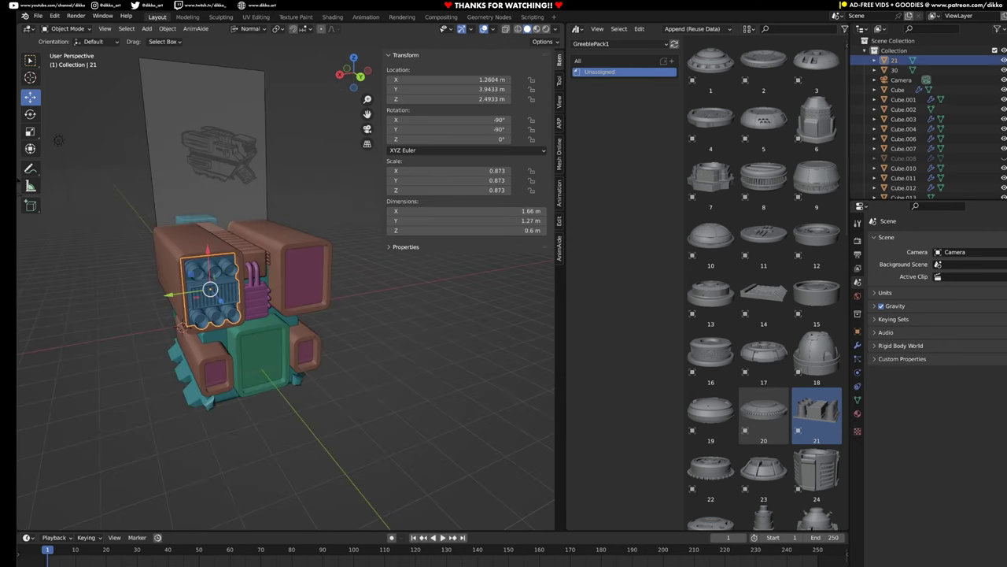
left_click(858, 346)
left_click(889, 238)
left_click(818, 352)
left_click(960, 328)
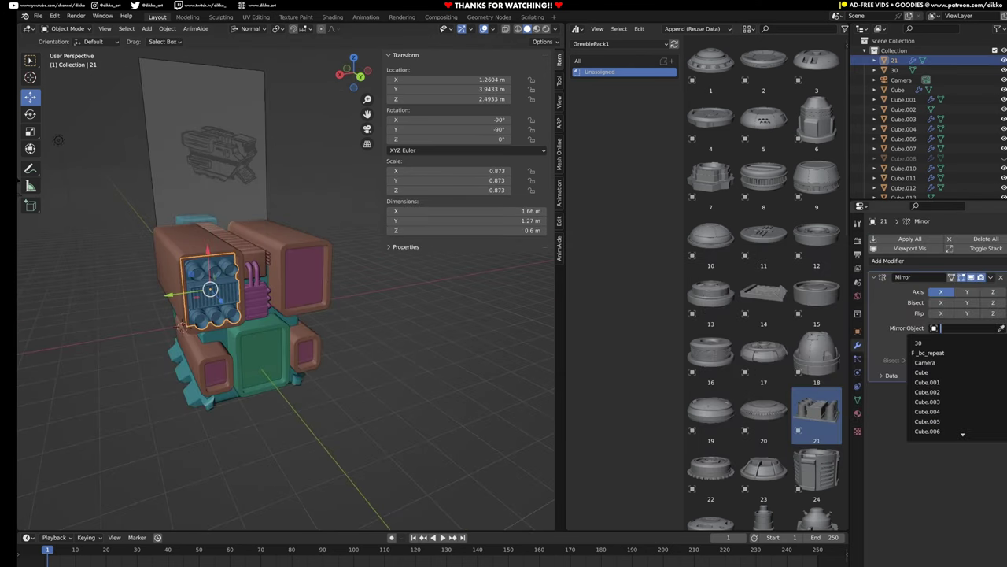
left_click(929, 353)
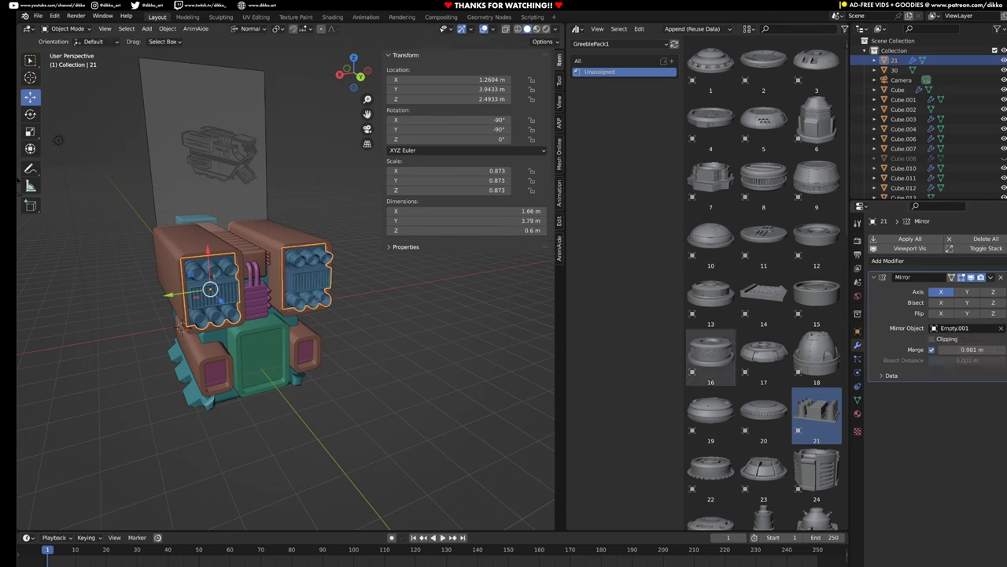
middle_click_drag(339, 347, 338, 368)
key("alt+a")
Place another greeble 21 from the asset library in the central green frame and set its X location to 0 m
scroll(307, 312, "up", 4)
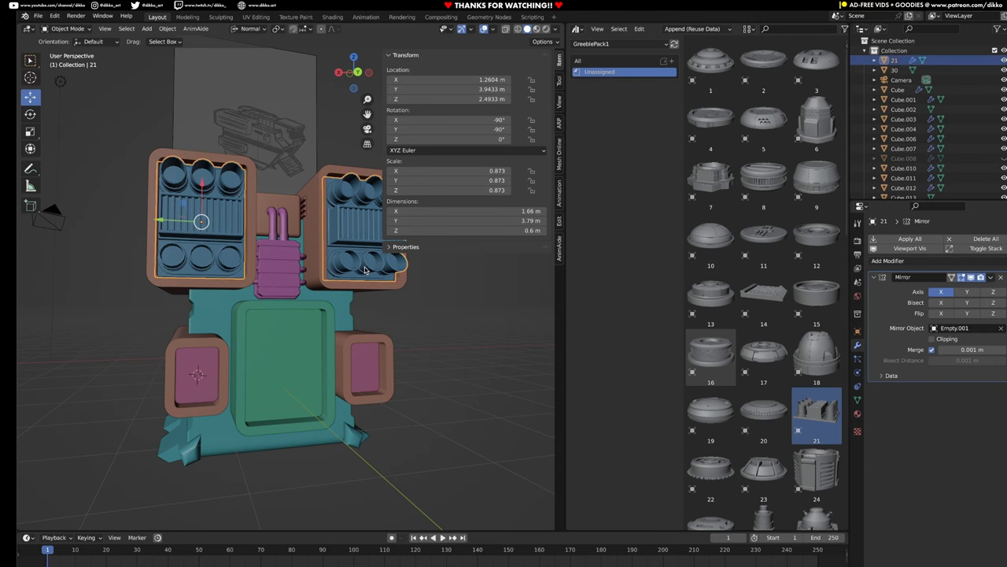
left_click_drag(816, 413, 281, 365)
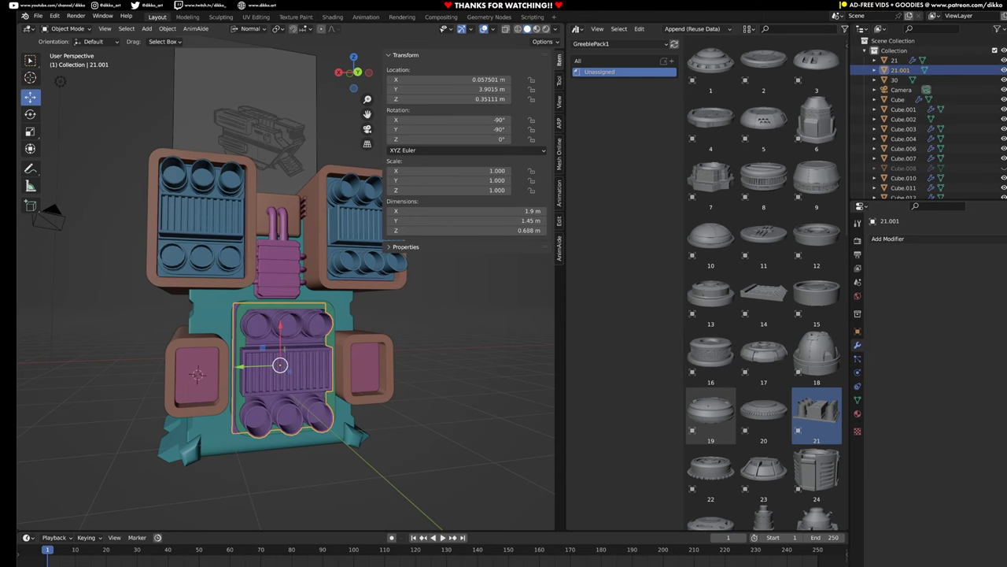
middle_click_drag(280, 366, 254, 356)
type("0")
key("Return")
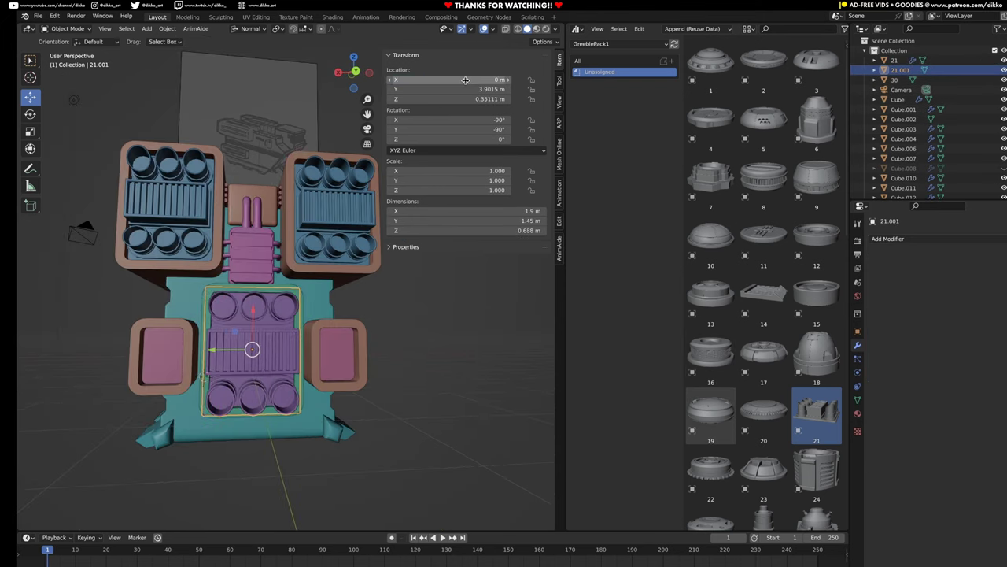
Scale the central greeble 21 down to 0.914 to fit its green frame and deselect it
middle_click_drag(384, 394, 366, 370)
key("s")
left_click(370, 351)
left_click(366, 400)
Try placing greeble 41 at the lower front opening on the negative X side and rotating it in 90° increments
scroll(817, 482, "down", 3)
scroll(816, 481, "down", 6)
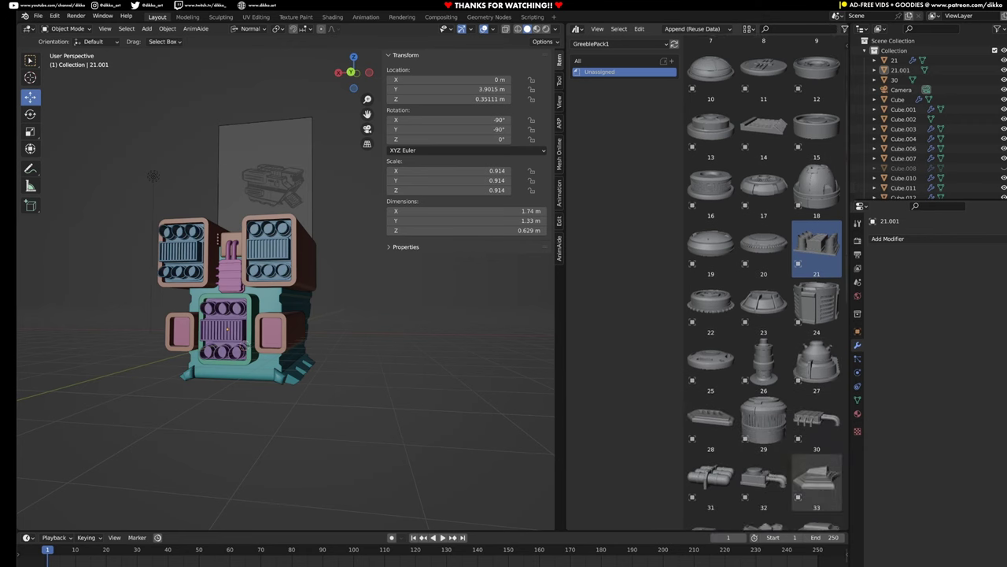
left_click_drag(765, 422, 271, 334)
scroll(271, 334, "up", 7)
middle_click_drag(272, 334, 302, 237)
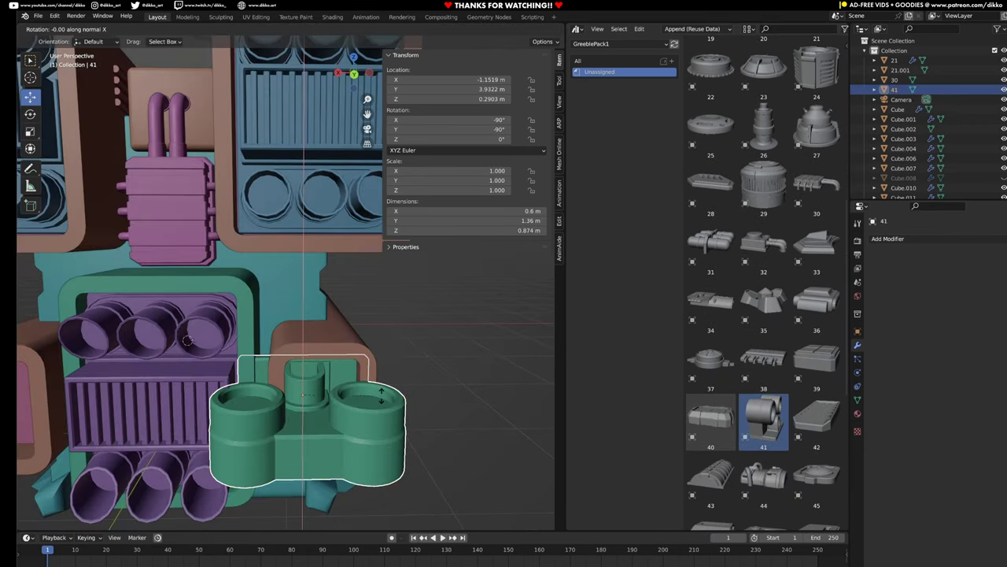
type("90")
key("Return")
key("ctrl+z")
type("90")
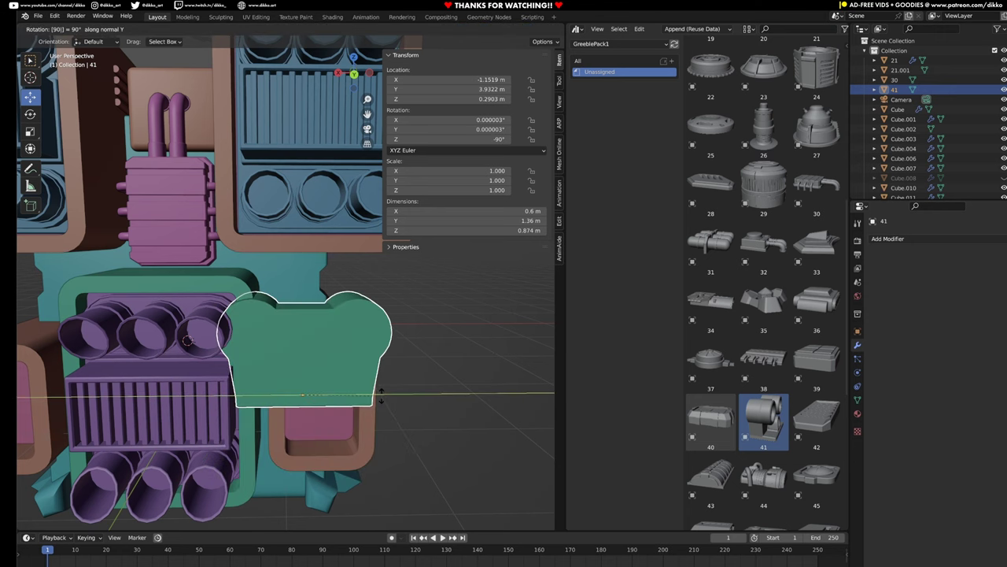
key("Return")
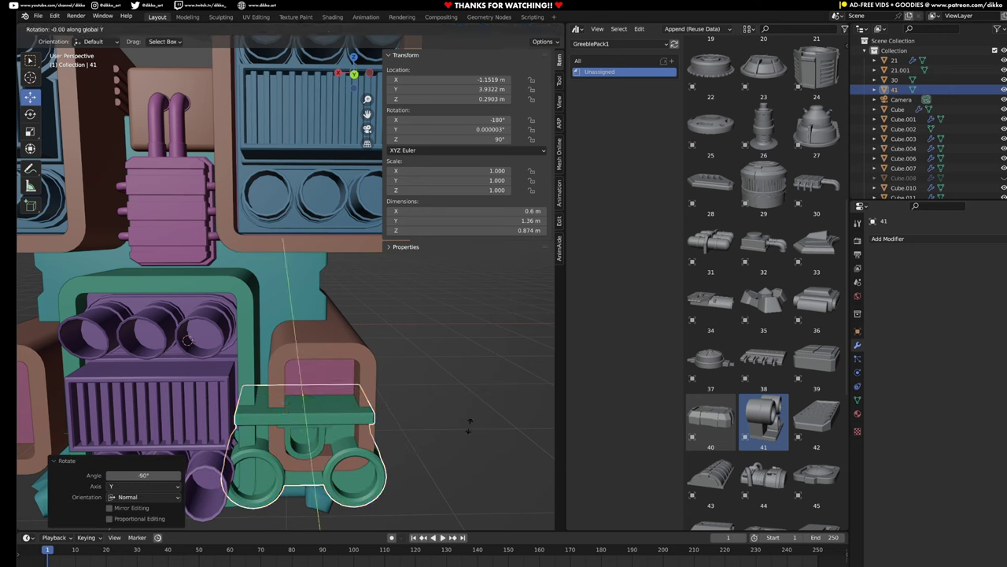
type("90")
Scale greeble 41 to 0.697 and move it to about X -1.02 m, Y 4.19 m inside the lower side frame
middle_click_drag(469, 429, 409, 330)
key("s")
left_click(382, 327)
left_click_drag(346, 304, 328, 304)
middle_click_drag(328, 304, 378, 335)
left_click_drag(428, 431, 445, 447)
middle_click_drag(446, 447, 414, 411)
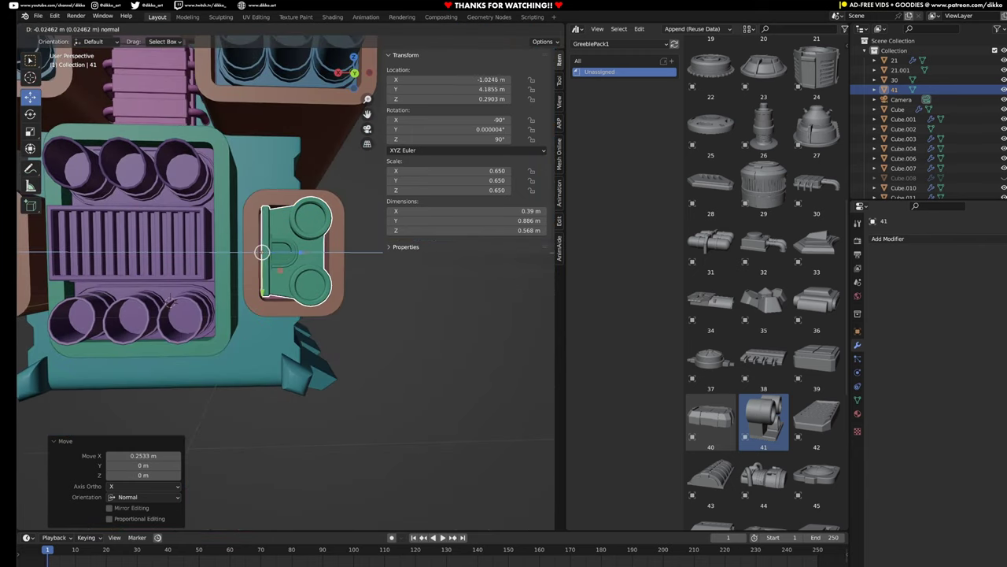
left_click(387, 281)
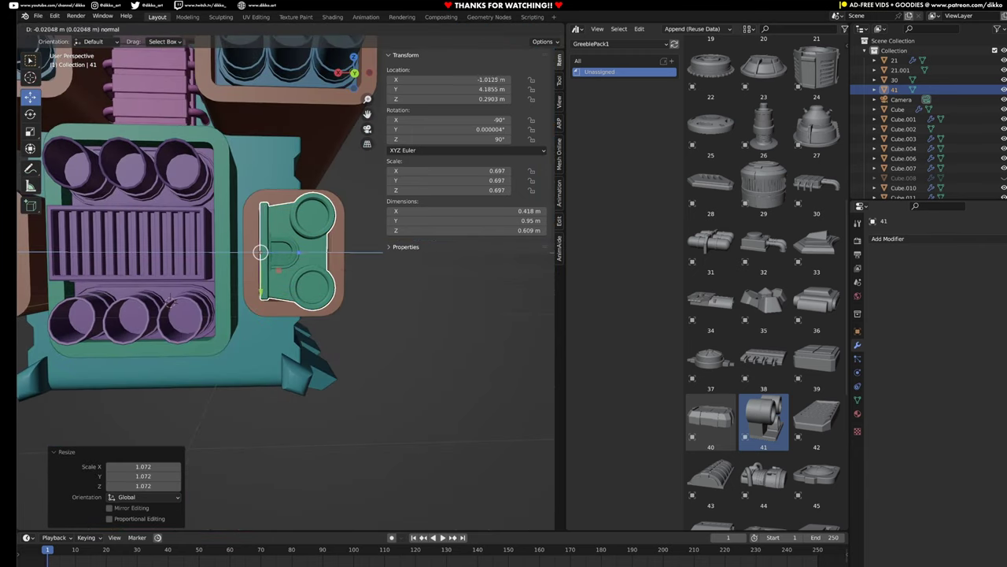
left_click_drag(301, 252, 300, 252)
left_click(378, 331)
Delete greeble 41 from the lower side frame
scroll(378, 330, "down", 4)
middle_click_drag(378, 331, 362, 295)
left_click(359, 288)
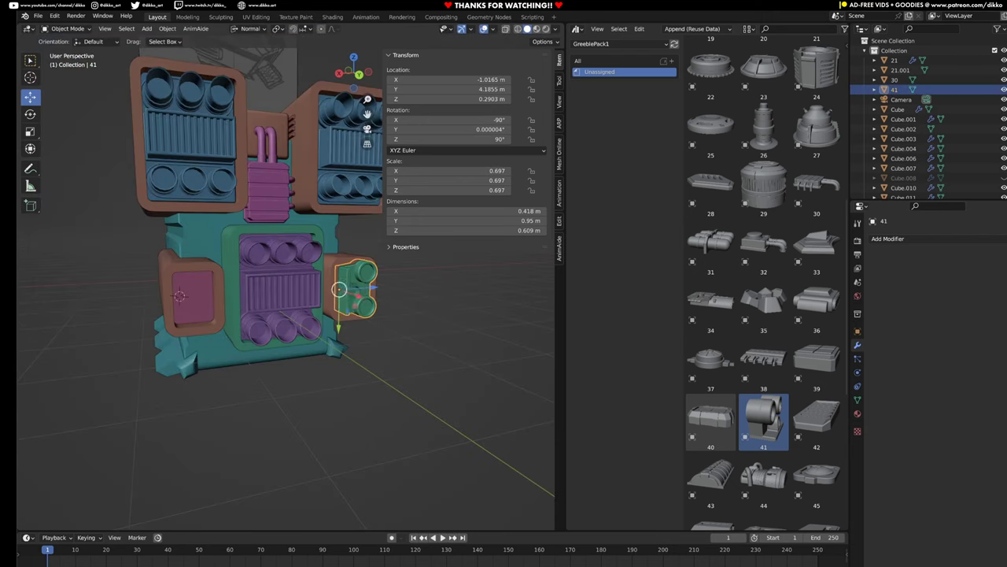
key("Delete")
Try greeble 16 from the asset library in the lower front opening on the negative X side, then delete it
scroll(784, 497, "down", 10)
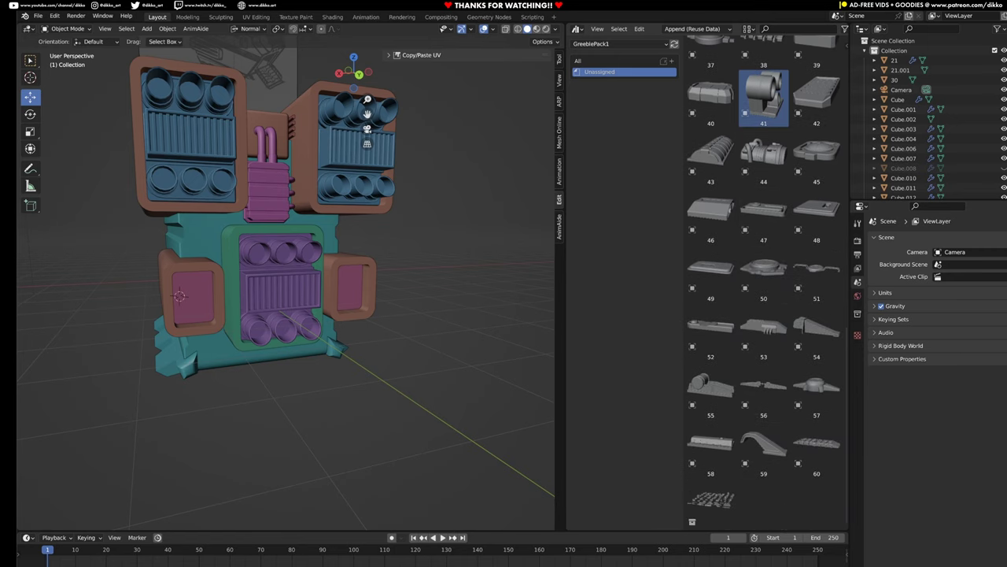
scroll(764, 377, "up", 12)
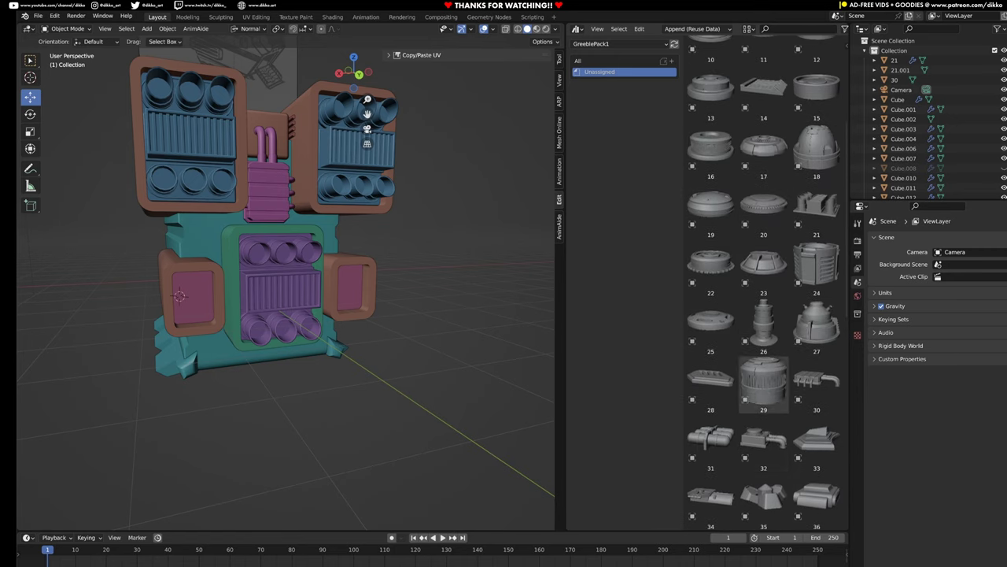
scroll(764, 378, "up", 3)
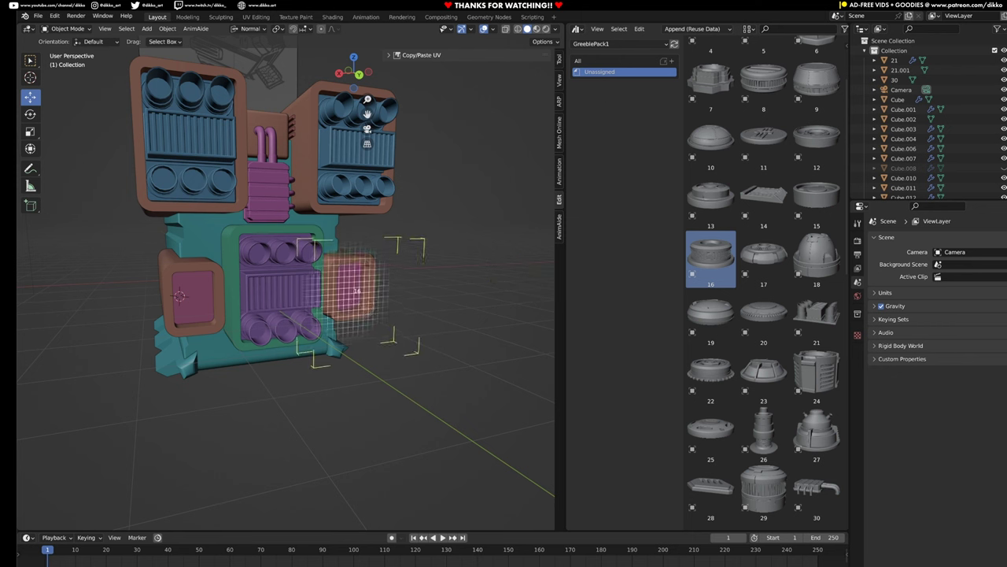
left_click_drag(348, 290, 347, 290)
middle_click_drag(347, 290, 327, 294)
key("x")
left_click(335, 302)
Place greeble 14 from the asset library in the lower front opening on the negative X side and scale it to 0.465
scroll(763, 211, "up", 1)
left_click_drag(764, 211, 326, 289)
scroll(325, 289, "up", 4)
key("s")
left_click(389, 322)
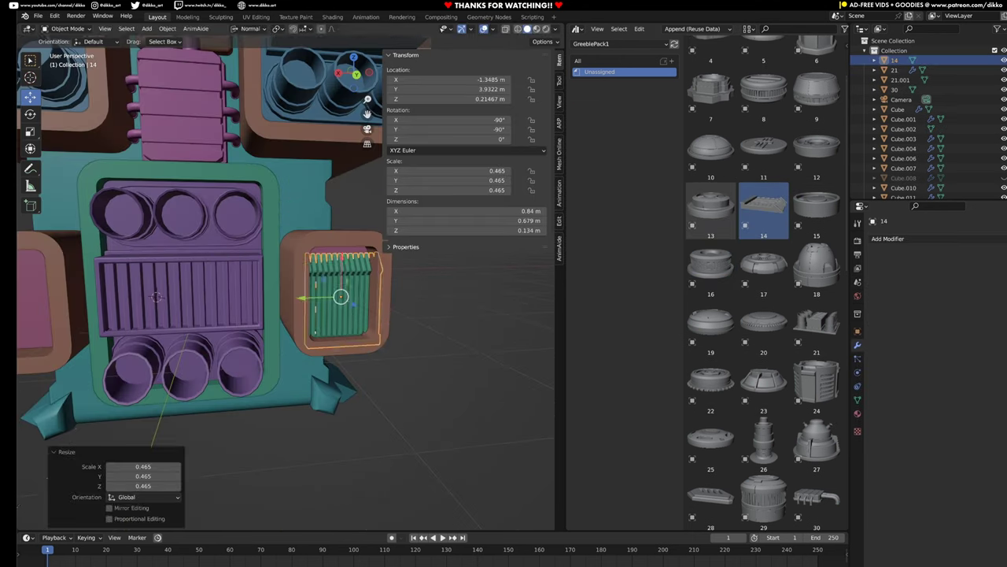
Center greeble 14 in its brown frame at about X -1.28 m, Z 0.30 m
middle_click_drag(388, 321, 334, 319)
left_click_drag(248, 294, 241, 294)
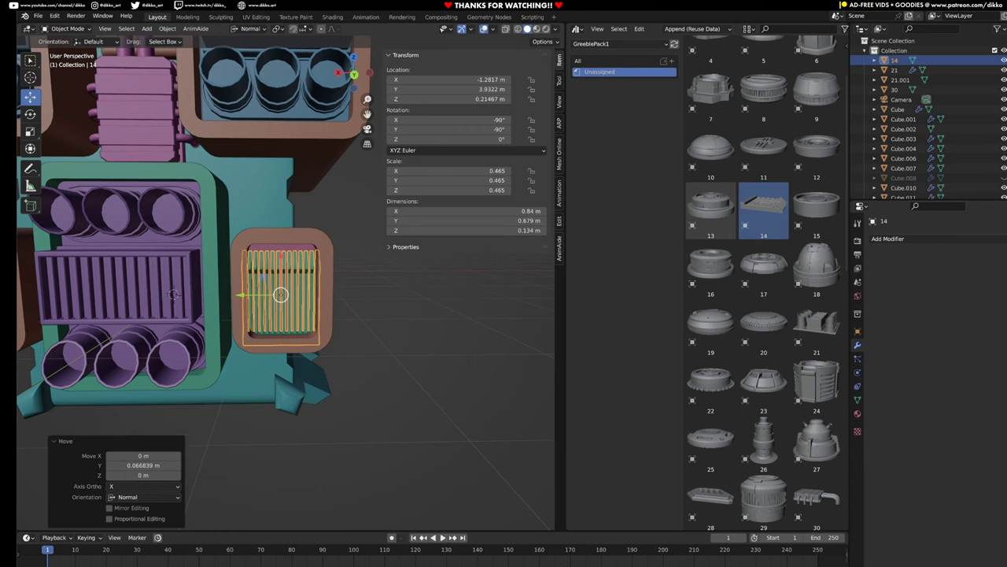
left_click_drag(281, 255, 281, 246)
middle_click_drag(350, 206, 329, 195)
left_click(329, 196)
Move greeble 14 forward in its frame to about Y 3.98 m and deselect it
middle_click_drag(329, 195, 255, 193)
scroll(256, 197, "down", 3)
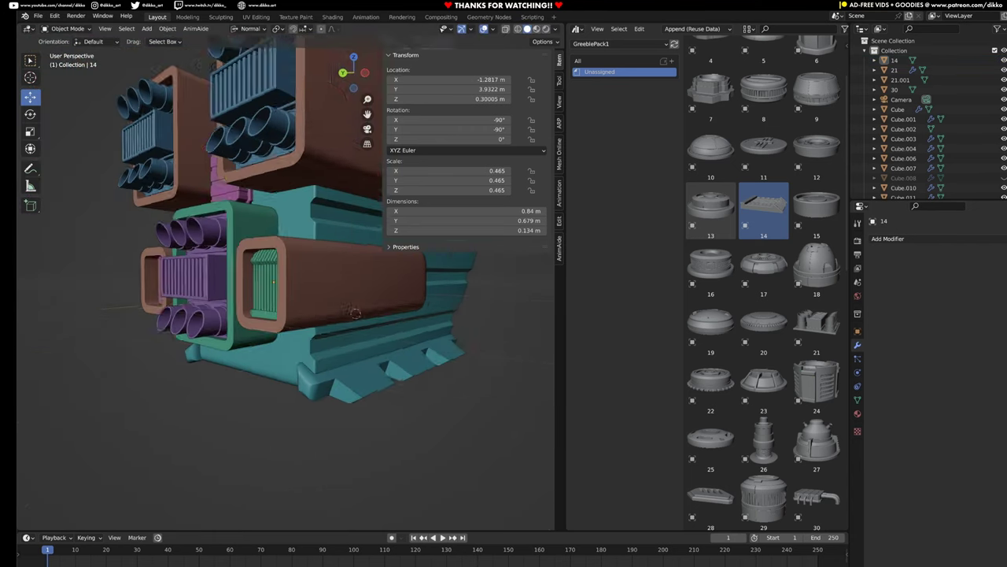
scroll(267, 252, "up", 3)
left_click(316, 295)
middle_click_drag(317, 295, 330, 310)
left_click_drag(288, 332, 285, 334)
key("alt+a")
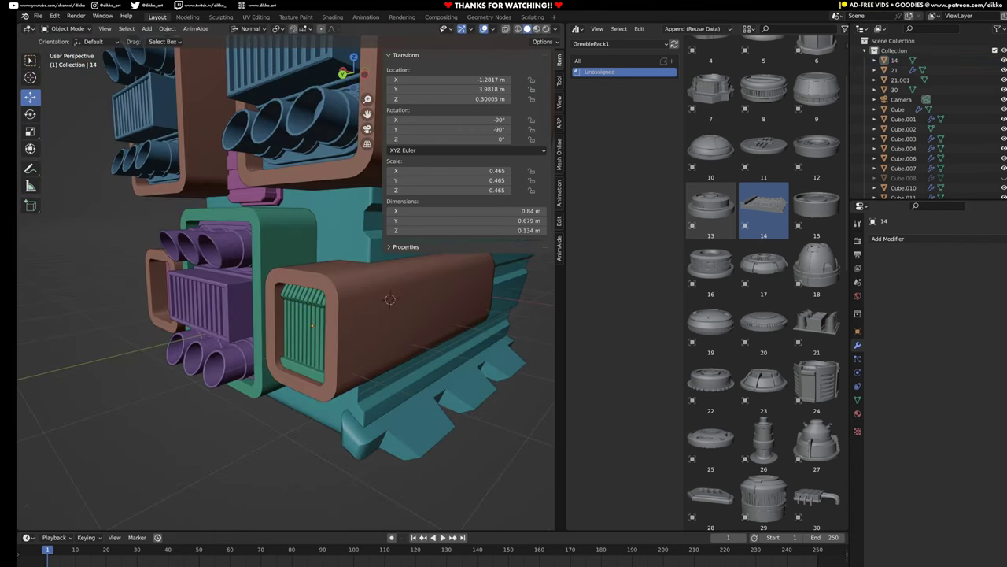
Add a Mirror modifier on the X axis to greeble 14, using Empty.001 as the mirror object
middle_click_drag(284, 334, 358, 331)
scroll(358, 331, "down", 2)
left_click(405, 311)
left_click(897, 239)
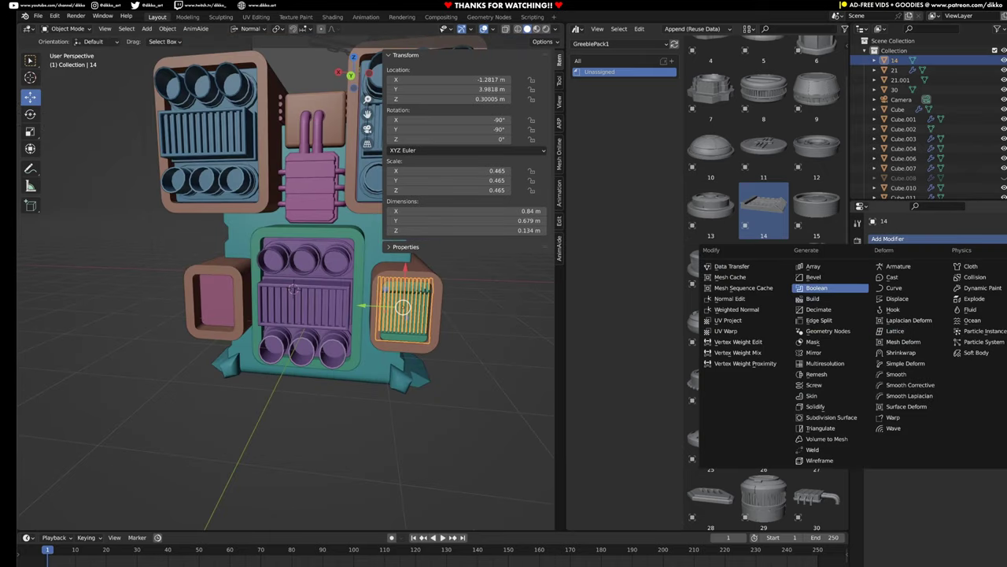
left_click(813, 352)
left_click(964, 329)
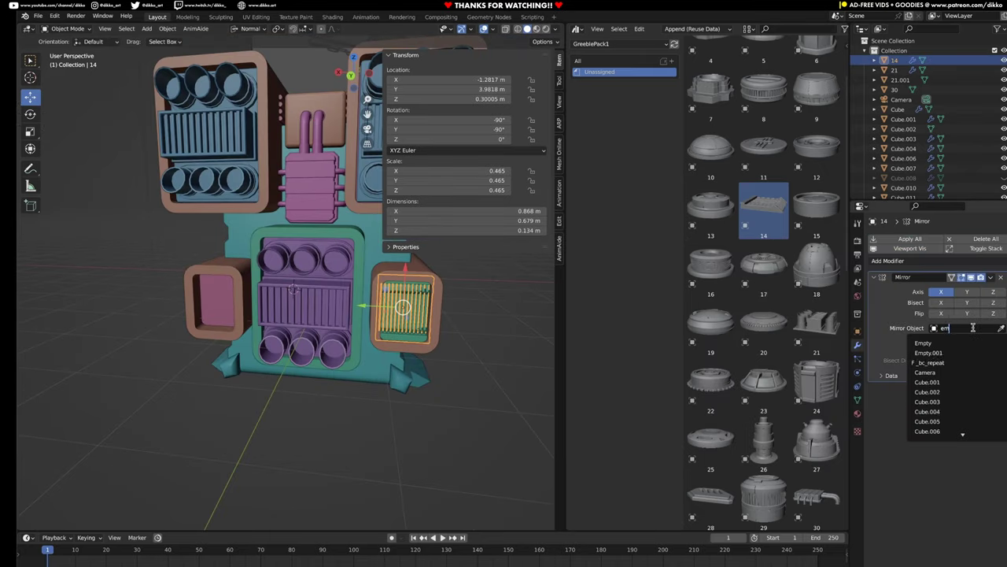
left_click(929, 352)
key("alt+a")
Try moving the mirrored greeble 14 further forward to about Y 4.08 m
middle_click_drag(347, 338, 271, 342)
left_click(289, 343)
left_click_drag(248, 361, 240, 364)
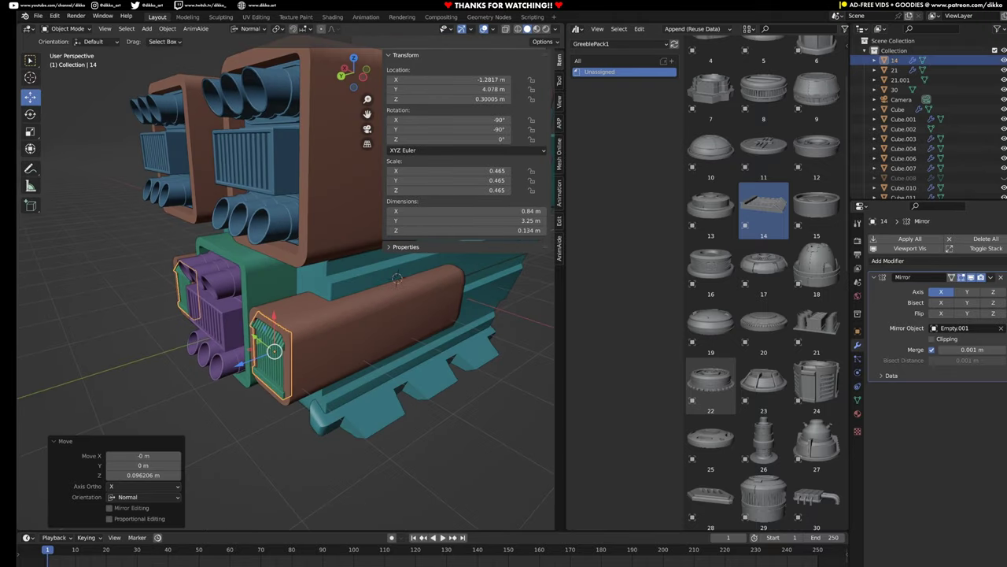
key("alt+a")
Try thinning all the brown frames by lowering the Solidify thickness of Cube.003 to about 0.058 m
middle_click_drag(241, 364, 339, 329)
left_click(367, 304)
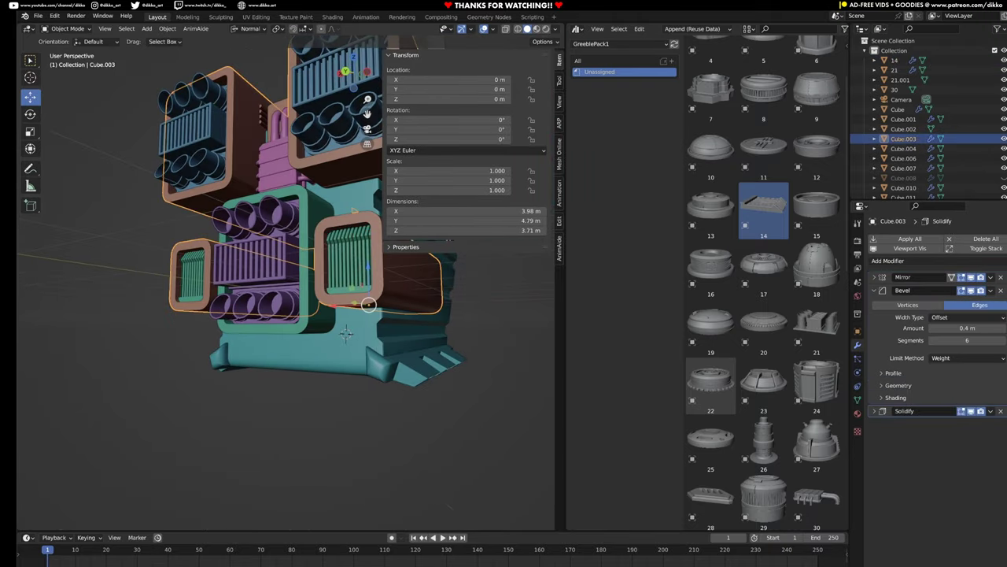
left_click(874, 411)
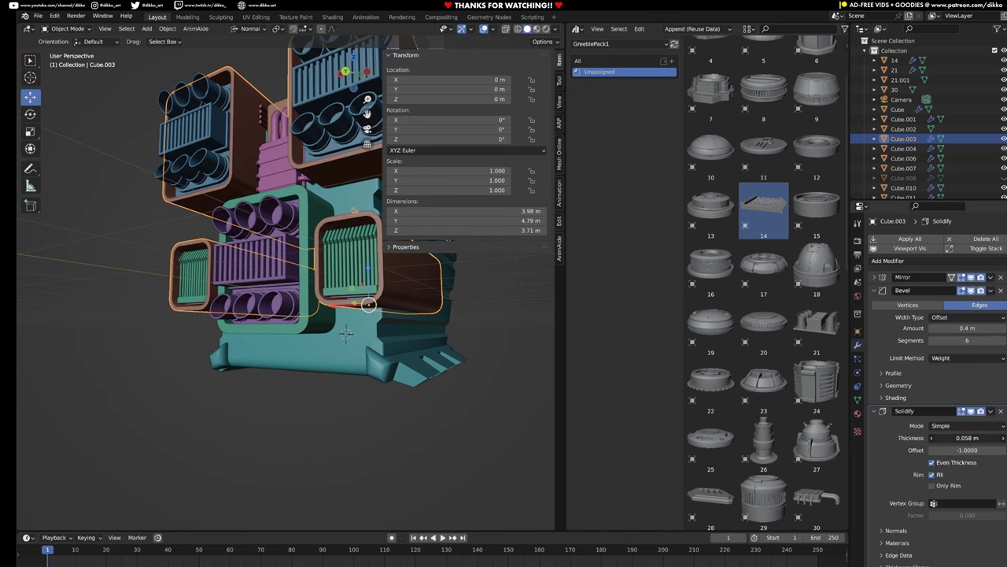
middle_click_drag(260, 300, 291, 335)
left_click(874, 411)
Separate the lower side frames of Cube.003 into their own object
key("Tab")
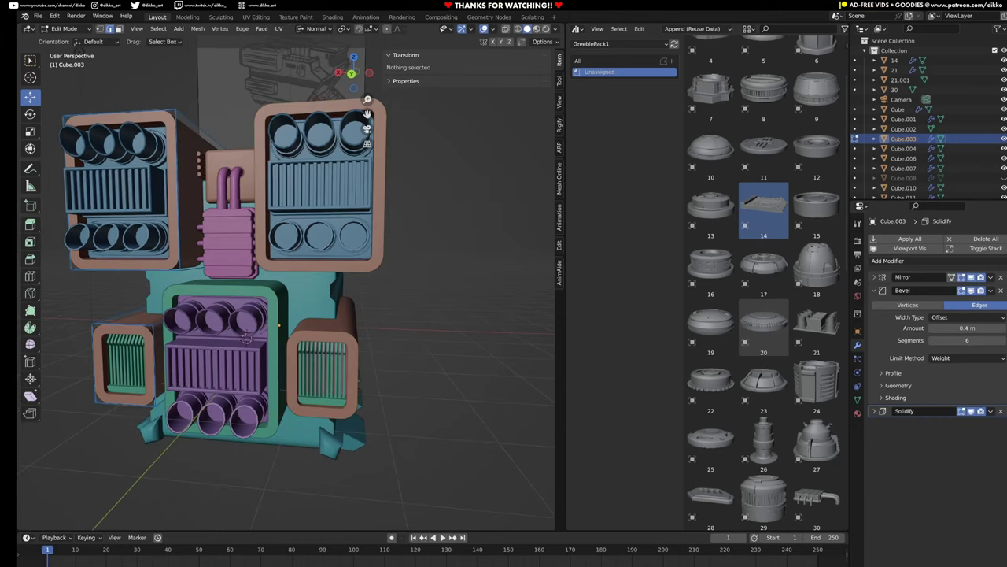
left_click(126, 325)
key("l")
key("Tab")
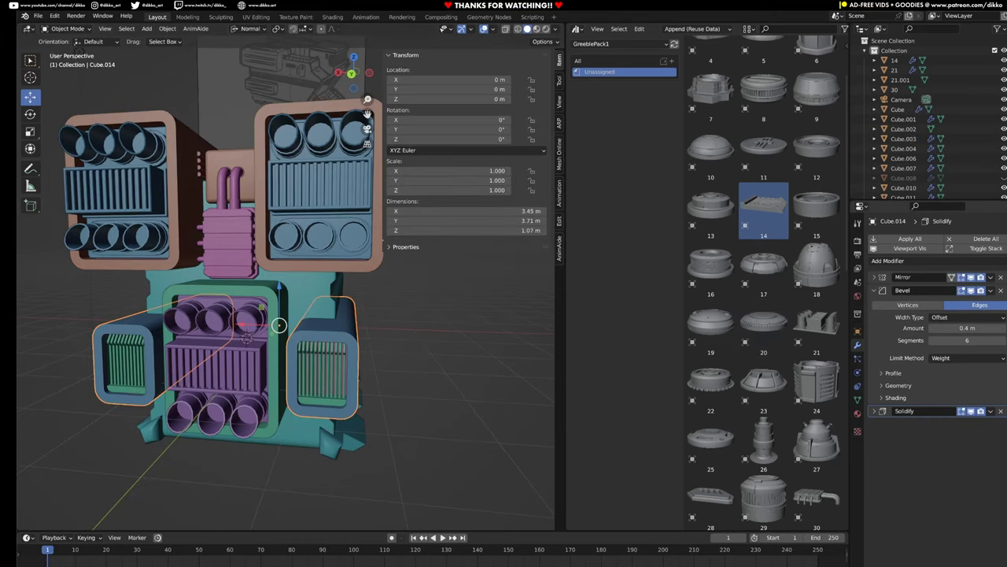
Set the Solidify thickness of the separated lower side frames to 0.098 m
left_click(874, 411)
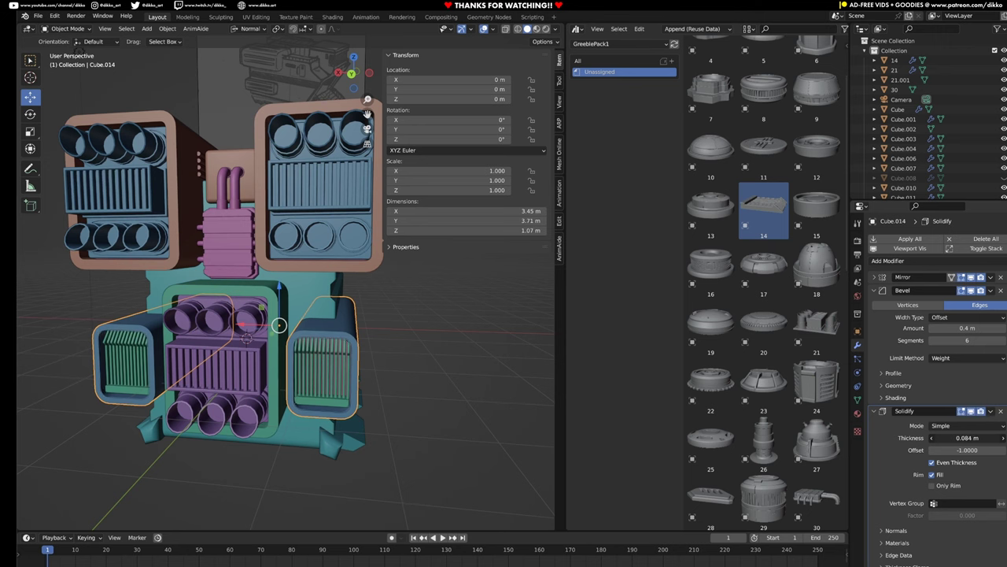
left_click(429, 377)
middle_click_drag(429, 378, 455, 356)
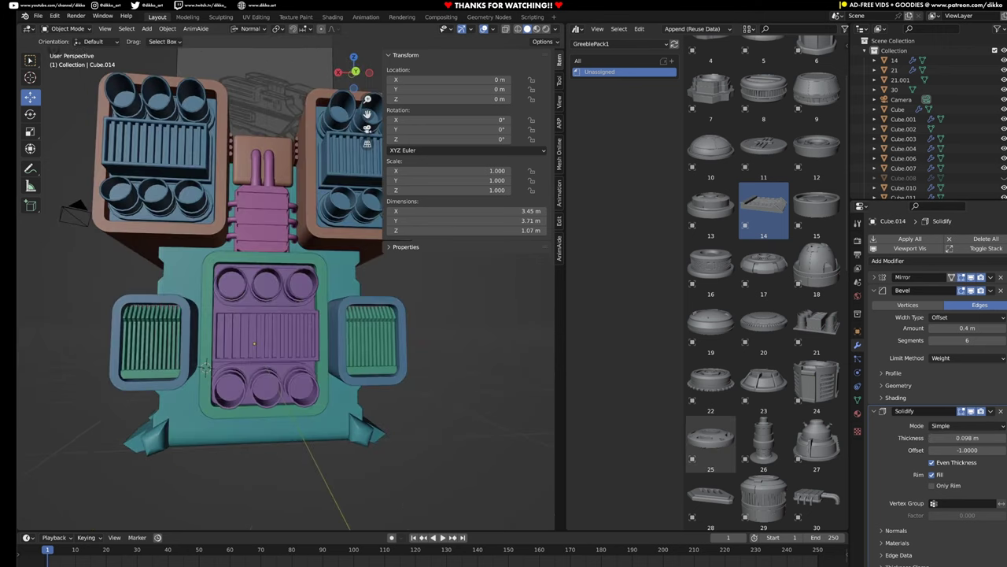
Stretch greeble 14 along its local X axis to a scale of 0.507 so it fills the lower side frames
left_click(371, 343)
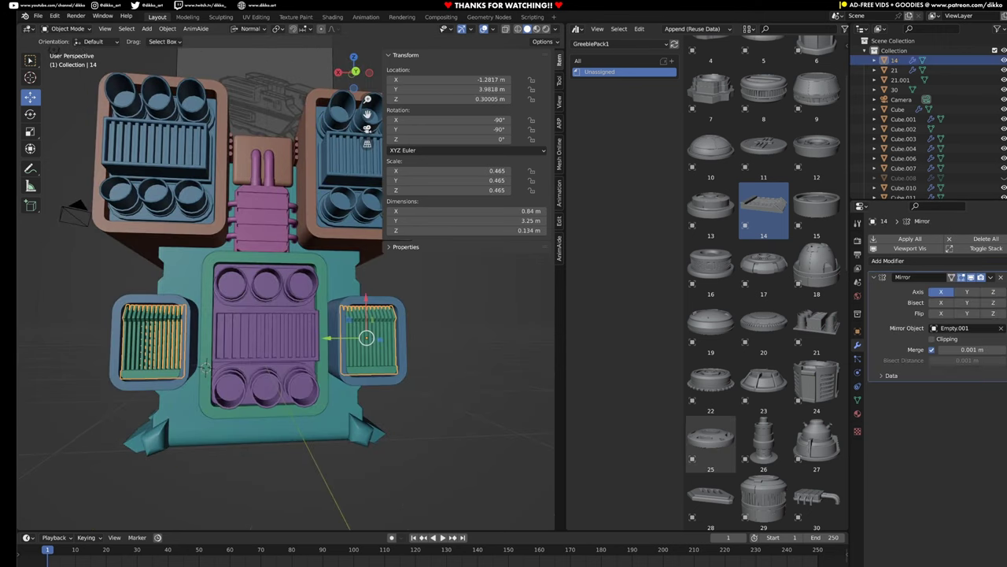
left_click(441, 439)
left_click(442, 438)
middle_click_drag(442, 439, 389, 414)
scroll(441, 429, "down", 4)
Place greeble 11 on top of the teal body beside the ribbed strip, on the positive X side, and scale it to 0.362
middle_click_drag(292, 324, 304, 428)
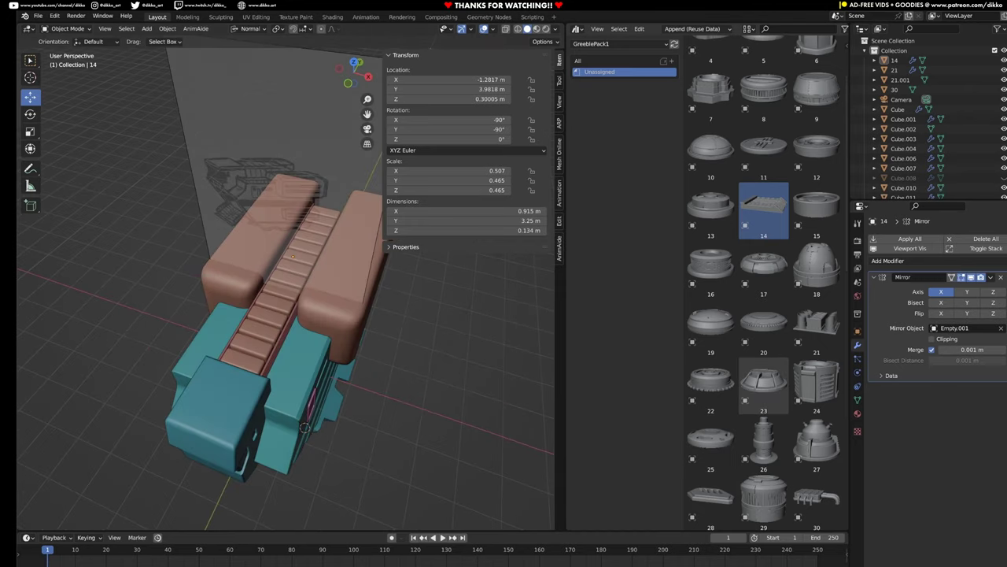
scroll(763, 263, "up", 3)
left_click_drag(764, 228, 295, 364)
left_click(339, 376)
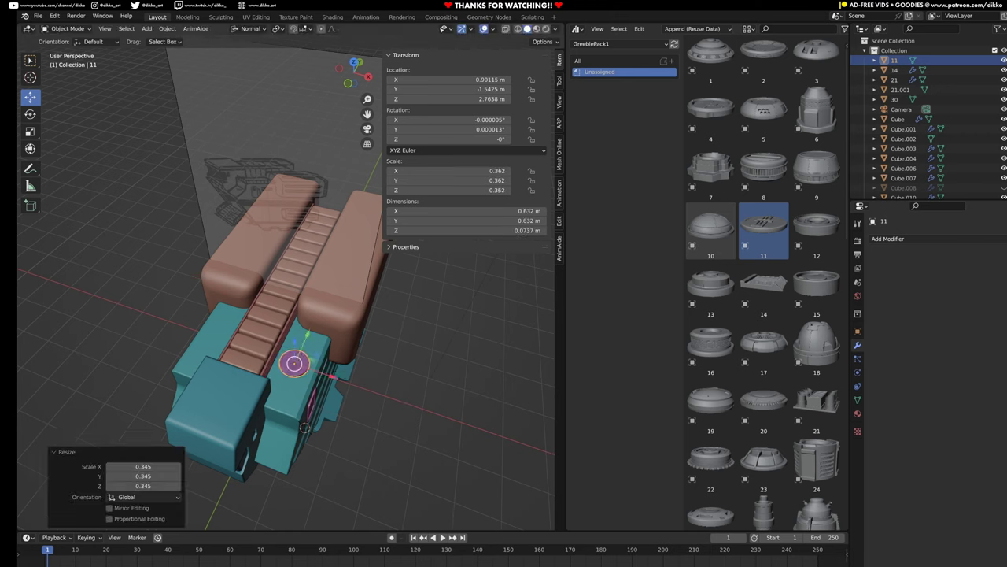
Move greeble 11 along the top of the teal body to about Y -1.16 m and deselect it
middle_click_drag(339, 376, 319, 345)
scroll(319, 345, "up", 4)
left_click_drag(227, 300, 254, 284)
middle_click_drag(253, 284, 206, 252)
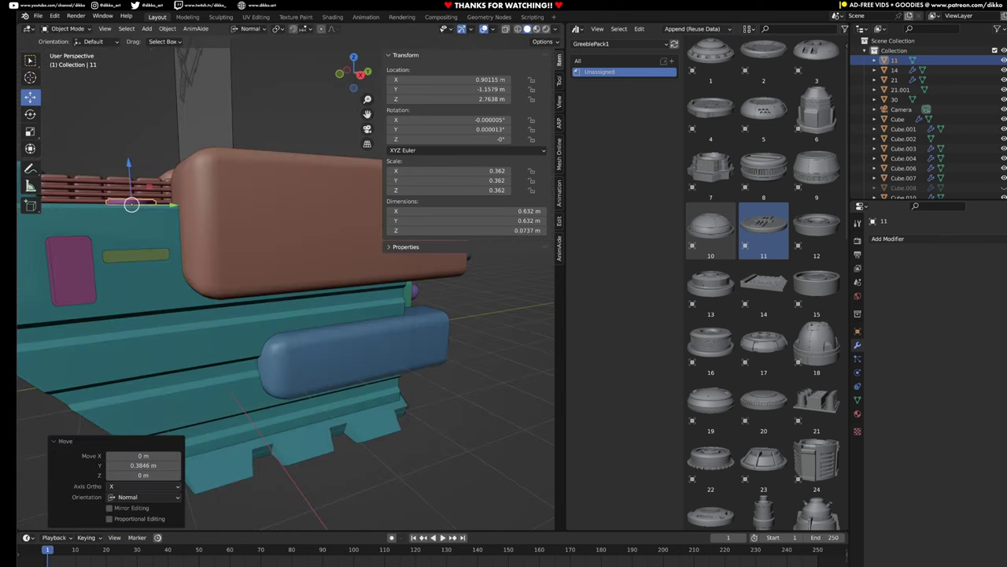
left_click(150, 141)
Place greeble 31 on the ribbed strip on top of the body, close to the teal rear block
middle_click_drag(149, 142, 177, 181)
scroll(299, 299, "down", 5)
middle_click_drag(299, 299, 378, 274)
scroll(764, 378, "down", 6)
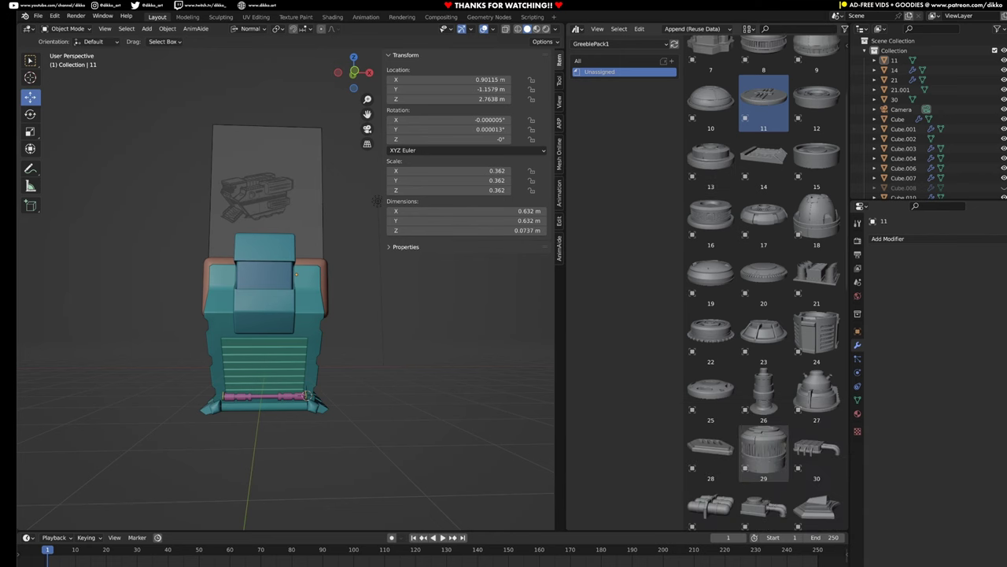
middle_click_drag(464, 394, 393, 428)
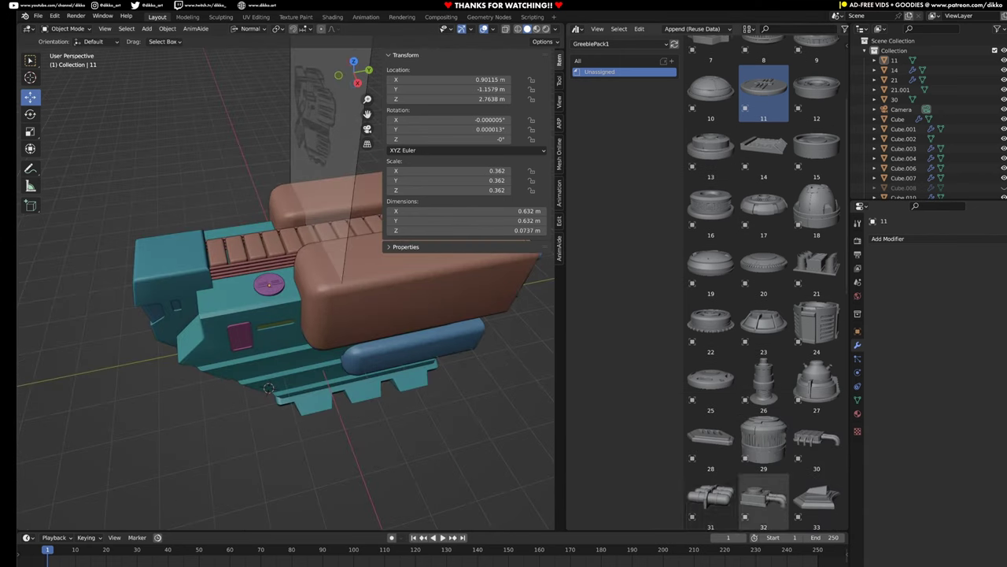
left_click_drag(223, 246, 221, 245)
scroll(220, 245, "up", 4)
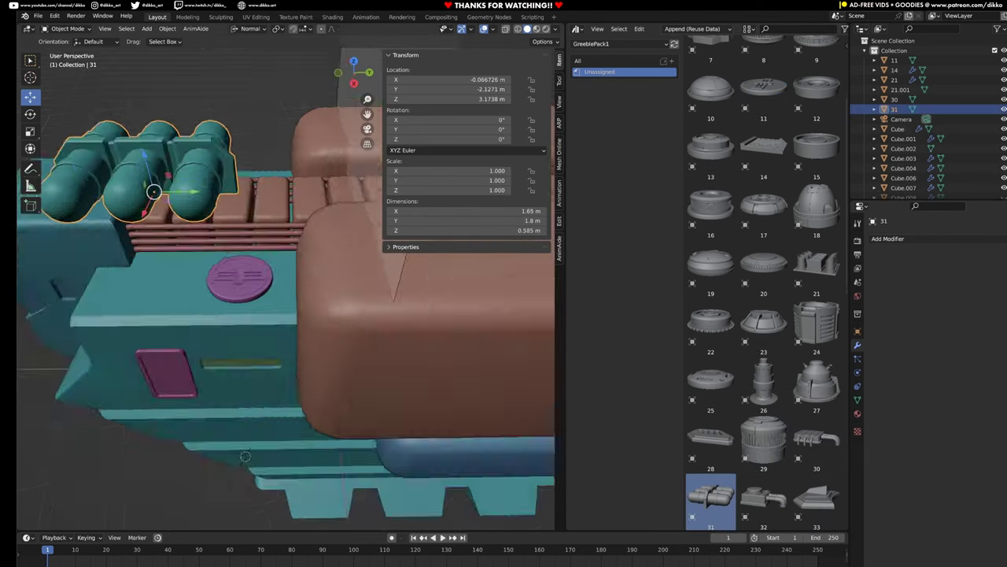
Move greeble 31 along the ribbed strip to about Y -1.33 m and deselect it
middle_click_drag(221, 244, 202, 214)
left_click_drag(272, 214, 276, 214)
middle_click_drag(276, 214, 488, 217)
scroll(252, 220, "down", 3)
middle_click_drag(321, 447, 315, 512)
scroll(212, 465, "down", 3)
left_click(197, 468)
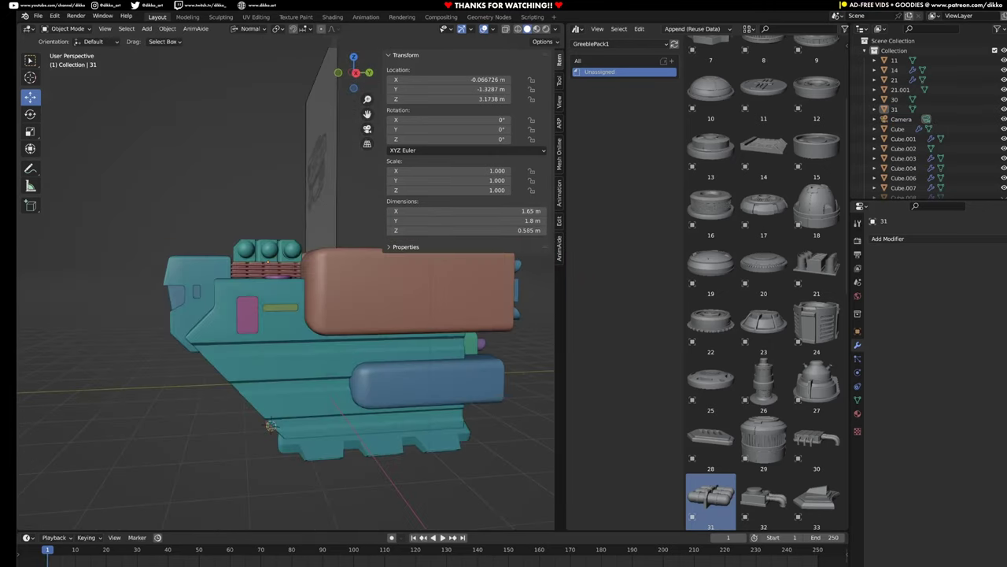
Place another greeble 30 on the ribbed strip in front of greeble 31, and open greeble 31's X location for editing
middle_click_drag(315, 472, 323, 441)
scroll(322, 441, "down", 3)
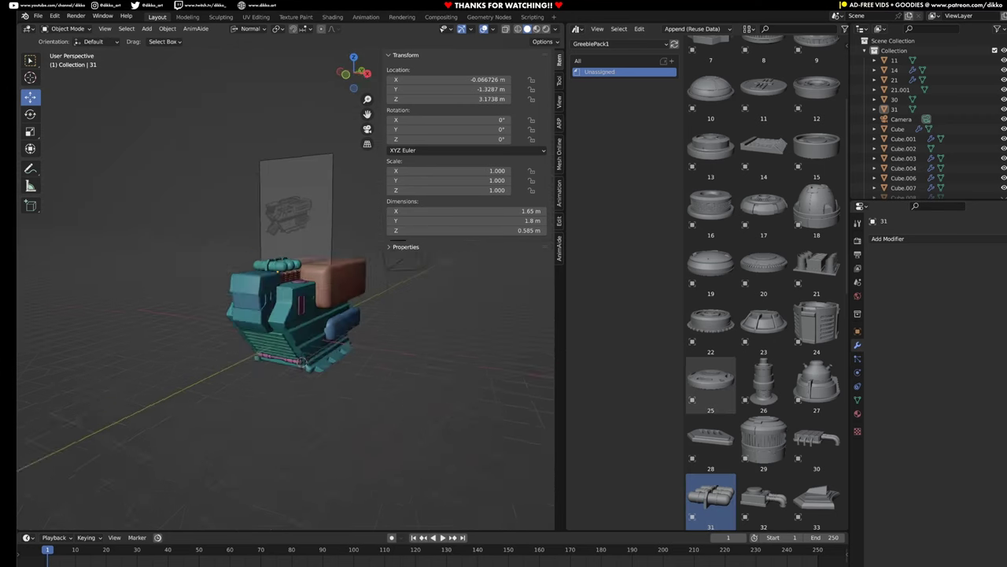
middle_click_drag(323, 449, 332, 447)
scroll(816, 426, "down", 4)
scroll(295, 409, "up", 5)
middle_click_drag(338, 378, 307, 390)
scroll(272, 418, "up", 3)
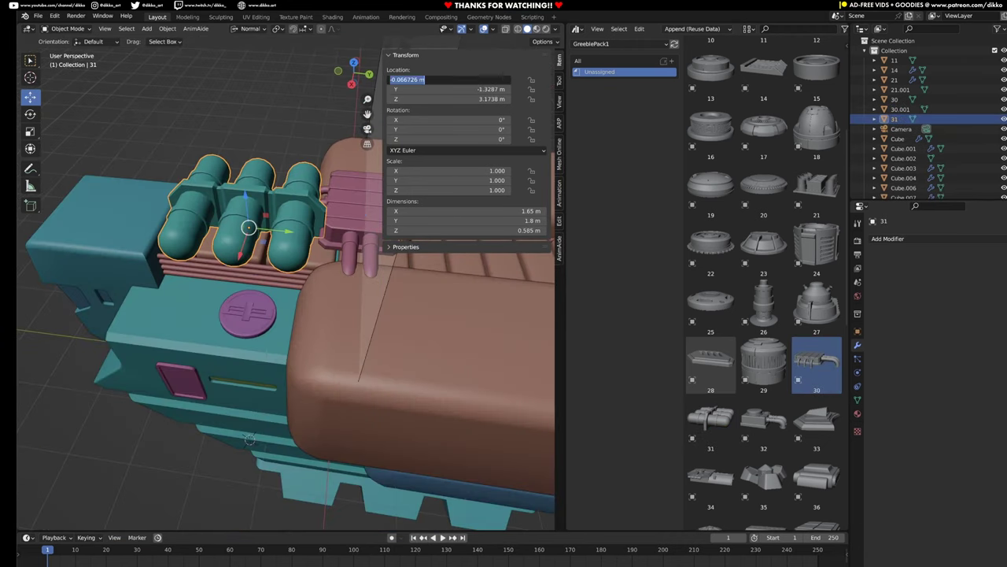
Rotate the new greeble 30 to 90° about Z, set its X location to 0 m and deselect it
middle_click_drag(449, 350, 344, 410)
key("r")
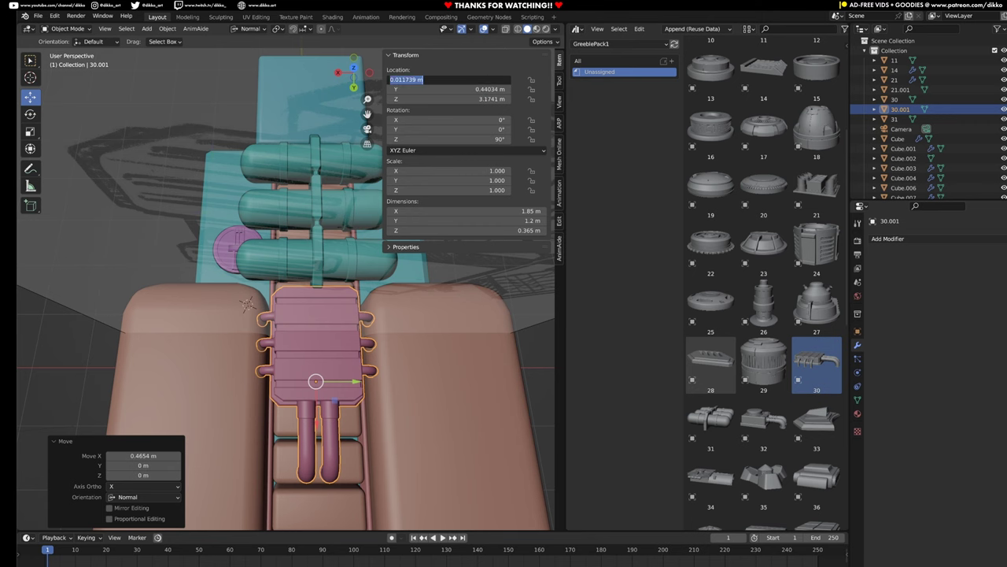
scroll(449, 339, "down", 2)
middle_click_drag(441, 354, 315, 339)
left_click(507, 315)
scroll(433, 307, "up", 1)
scroll(307, 315, "up", 2)
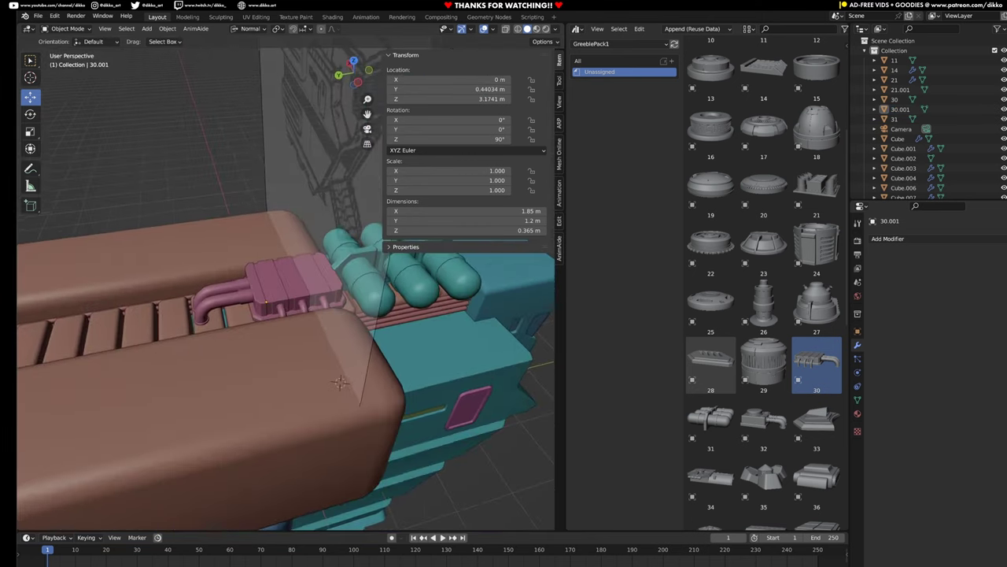
Try the new greeble 30 farther along the ribbed strip toward the barrels, and delete it
scroll(314, 339, "down", 2)
middle_click_drag(233, 84, 211, 85)
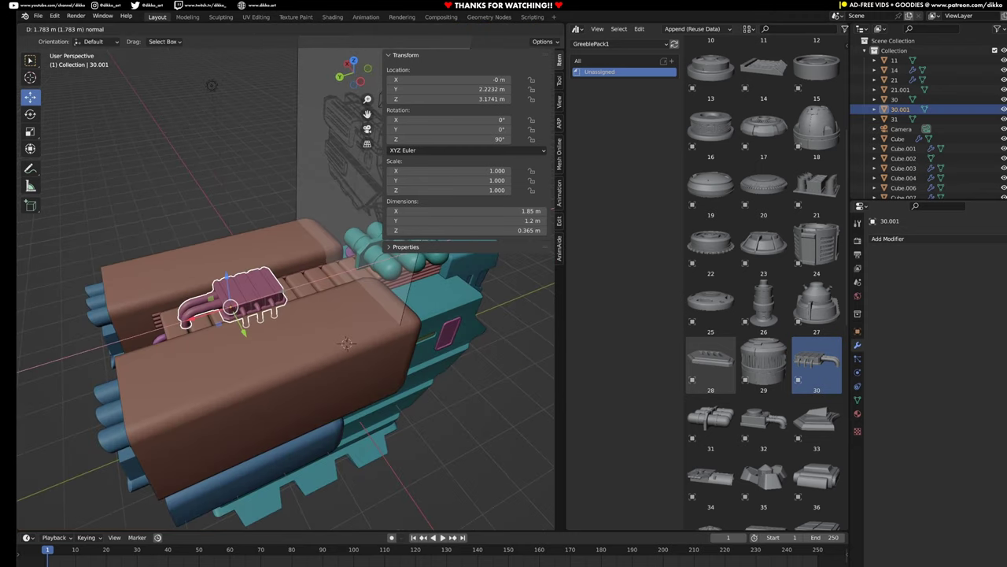
left_click_drag(178, 323, 176, 323)
middle_click_drag(175, 323, 279, 275)
left_click(139, 206)
middle_click_drag(139, 207, 55, 224)
middle_click_drag(473, 268, 130, 299)
left_click(344, 303)
key("Delete")
middle_click_drag(344, 303, 425, 256)
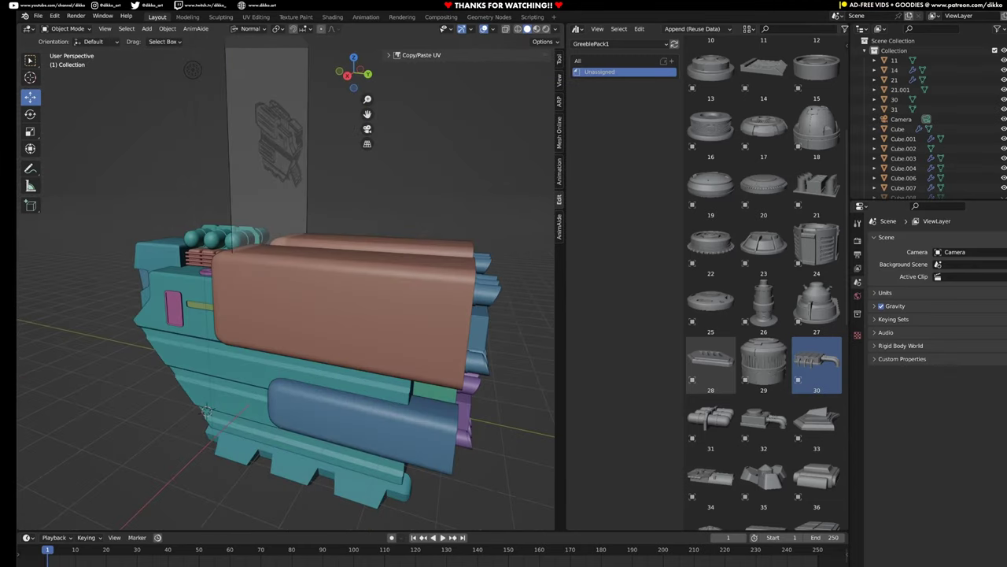
Try greeble 38 on top of the brown housing and delete it
scroll(740, 394, "down", 3)
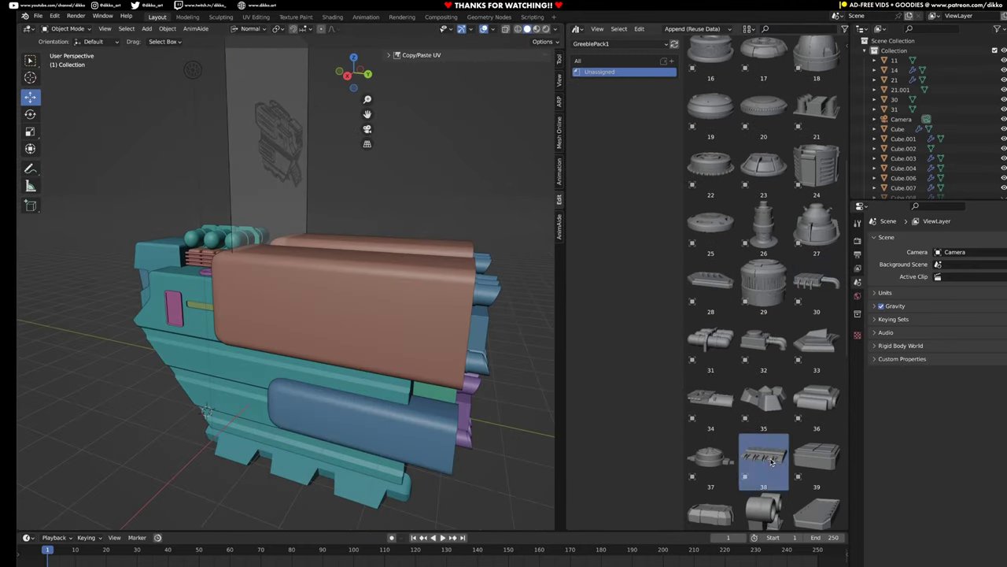
left_click_drag(370, 266, 367, 264)
middle_click_drag(366, 264, 338, 308)
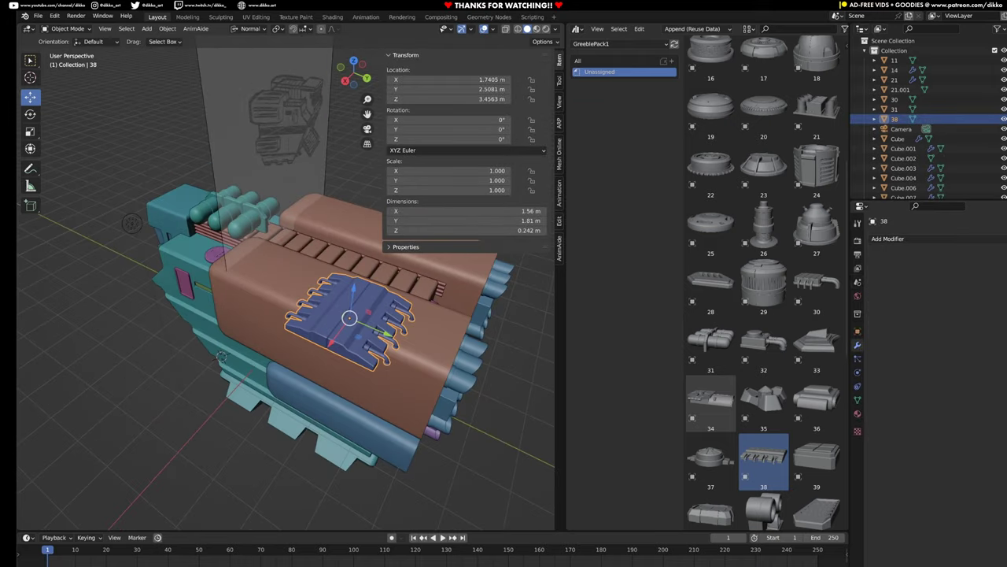
key("Delete")
Try greeble 43 on the outer side of the brown housing and delete it
scroll(741, 463, "down", 6)
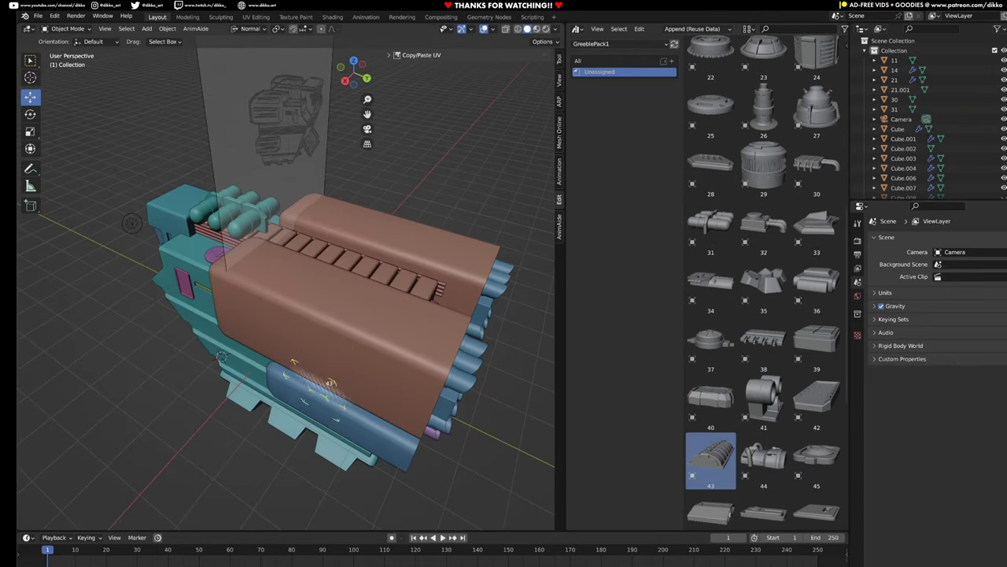
left_click_drag(330, 383, 330, 368)
mouse_move(330, 369)
middle_mouse_down()
mouse_move(356, 343)
mouse_move(439, 326)
mouse_move(381, 329)
mouse_move(319, 369)
middle_mouse_up()
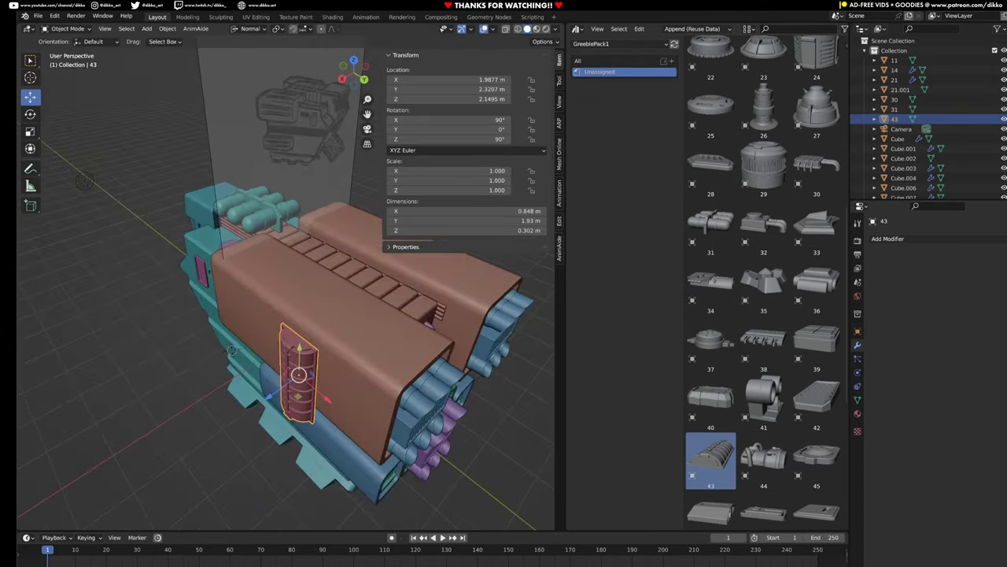
key("Delete")
Place greeble 44 on top of the brown housings near the barrels, rotated 90° about Z and centred at X 0 m
left_click_drag(746, 448, 379, 329)
middle_click_drag(379, 329, 311, 340)
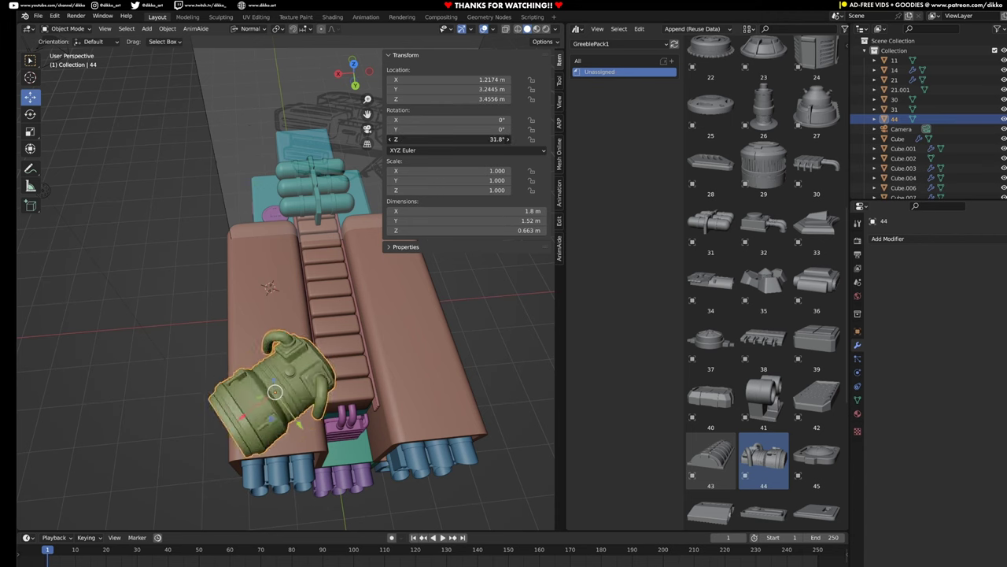
middle_click_drag(346, 314, 293, 260)
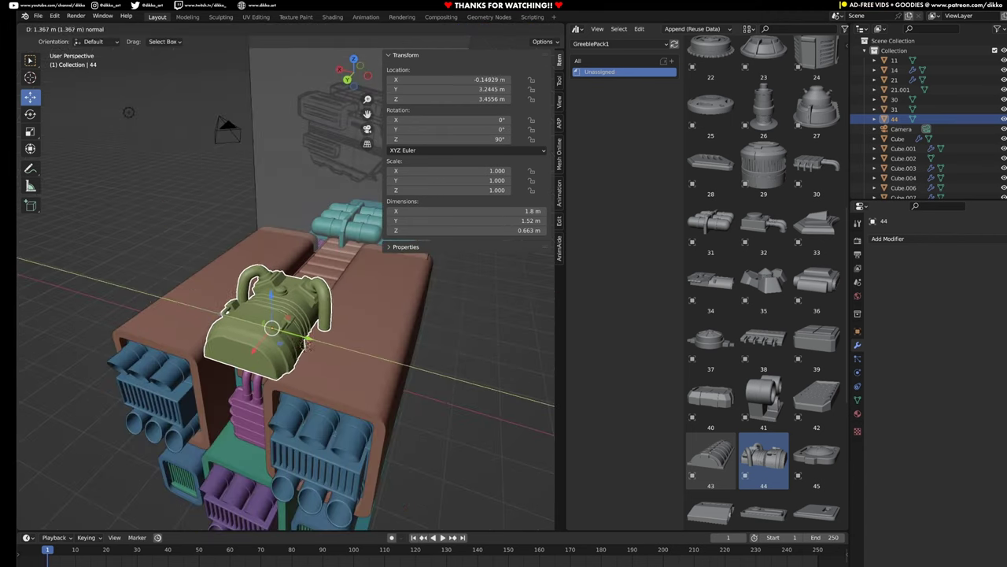
left_click_drag(308, 342, 310, 342)
middle_click_drag(309, 342, 173, 291)
scroll(205, 283, "up", 4)
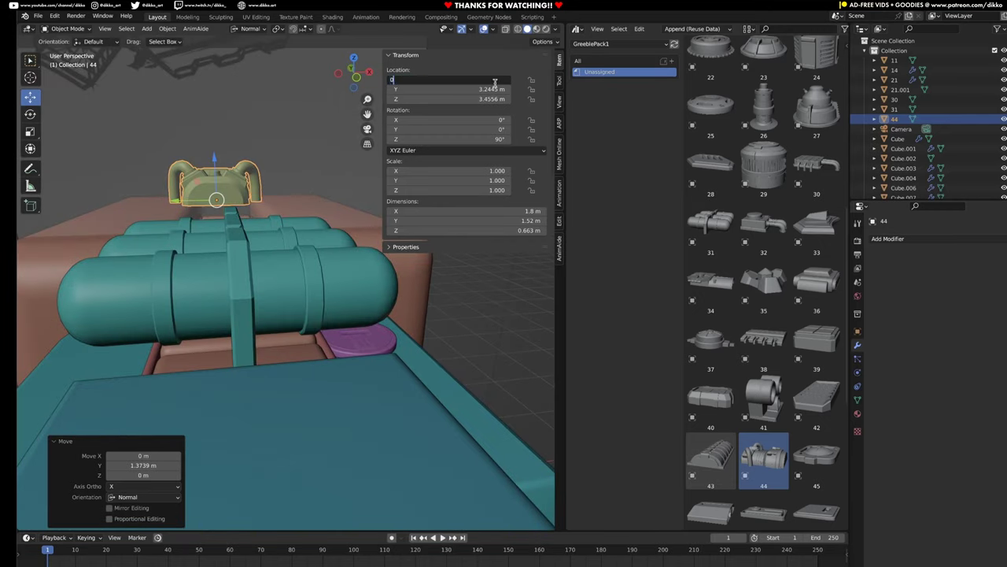
Lower greeble 44 between the brown housings to about Z 3.34 m
middle_click_drag(339, 307, 449, 299)
scroll(441, 299, "down", 3)
middle_click_drag(362, 307, 456, 330)
middle_click_drag(307, 379, 328, 399)
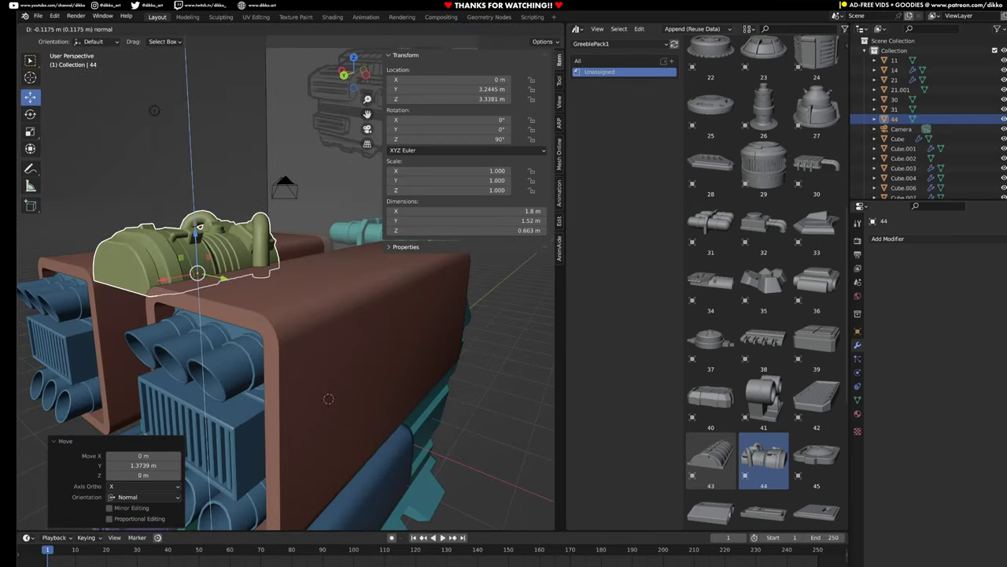
left_click(315, 331)
Try moving greeble 44 back along the ribbed strip toward greeble 31 and rotating it
middle_click_drag(315, 331, 244, 332)
scroll(134, 299, "down", 3)
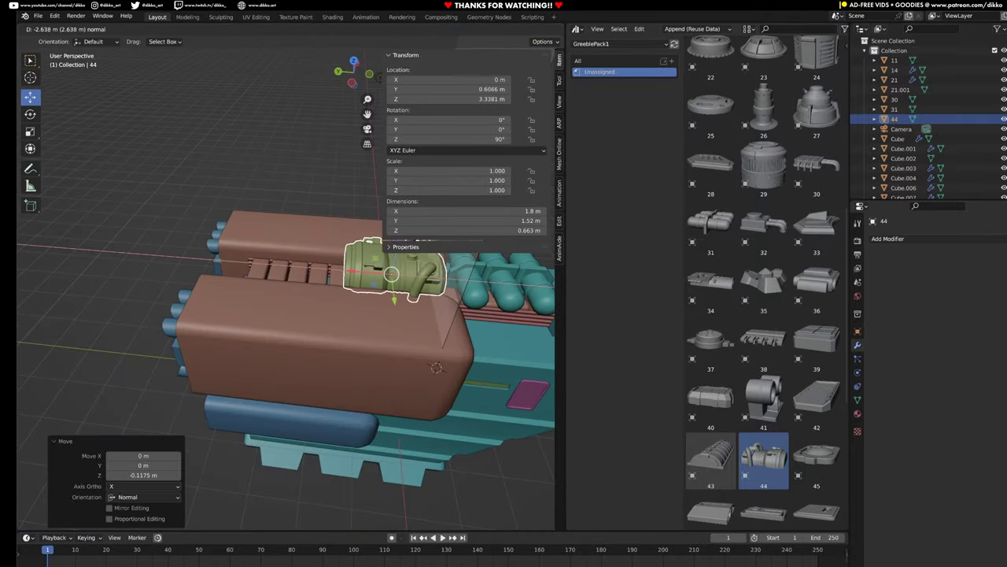
left_click_drag(352, 270, 366, 273)
middle_click_drag(366, 273, 154, 246)
key("r")
left_click(314, 189)
Undo the last changes to greeble 44 and delete it
middle_click_drag(315, 188, 378, 181)
scroll(189, 244, "down", 4)
middle_click_drag(158, 244, 338, 260)
scroll(315, 196, "up", 2)
key("ctrl+z")
key("ctrl+z")
key("ctrl+z")
middle_click_drag(236, 122, 409, 118)
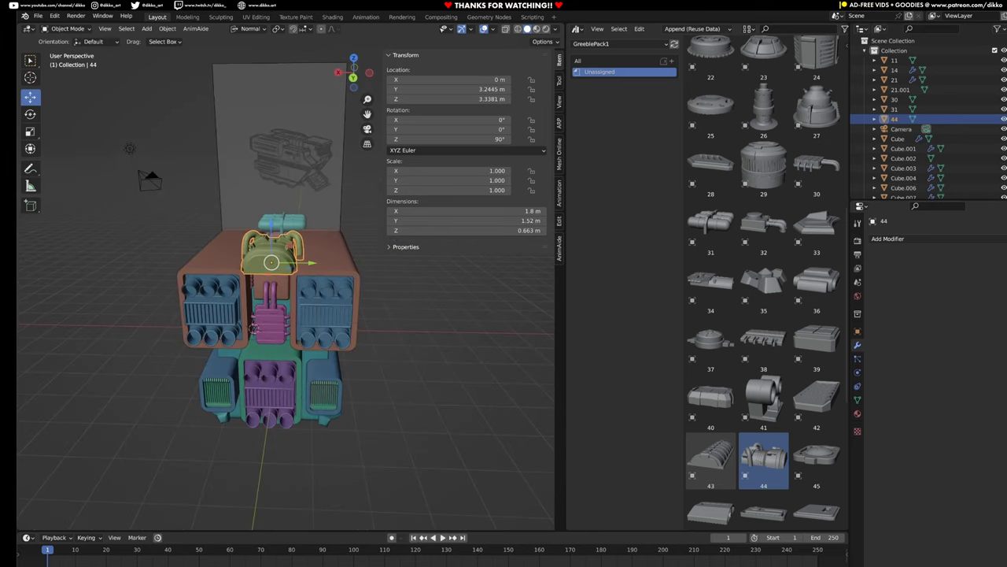
key("x")
left_click(272, 406)
Try greeble 59 on the sloped grille at the rear of the teal body
scroll(795, 457, "down", 2)
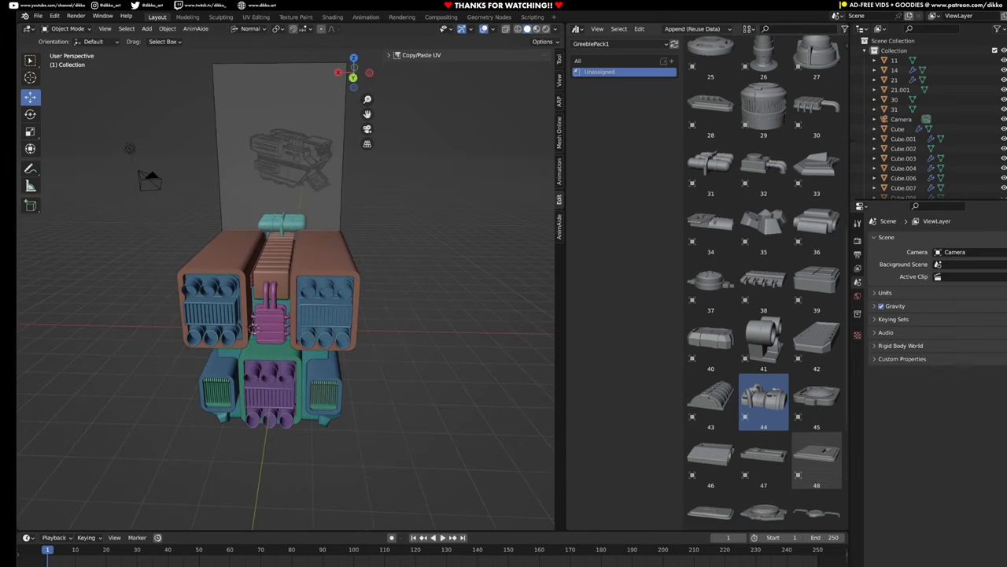
scroll(764, 472, "down", 4)
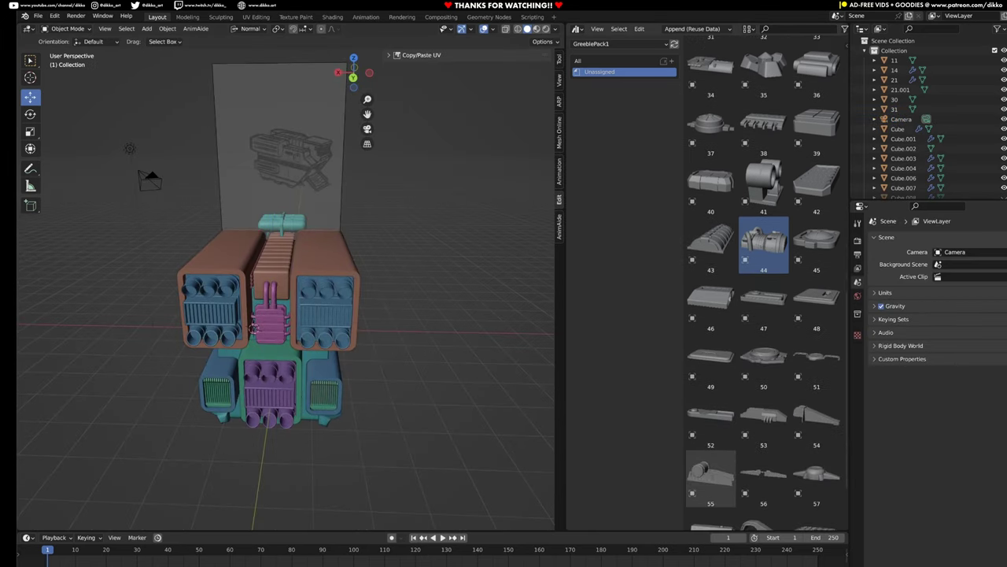
middle_click_drag(441, 331, 161, 224)
scroll(307, 299, "up", 1)
scroll(763, 470, "down", 3)
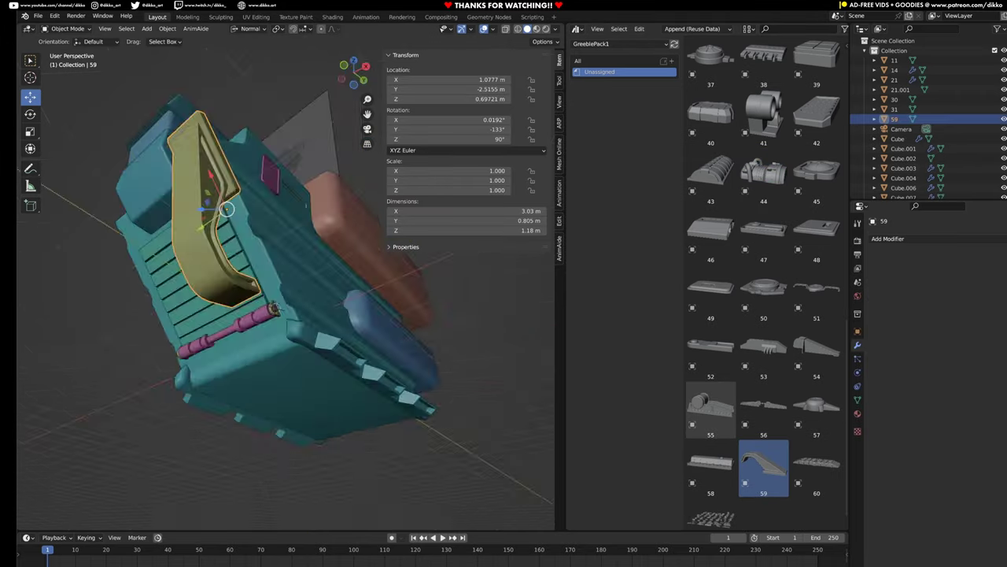
Place greeble 49 on the side panel of the teal body, scaled to 0.466, and mirror it along X across Empty.001
middle_click_drag(315, 275, 252, 291)
scroll(763, 436, "up", 5)
scroll(815, 296, "up", 2)
middle_click_drag(441, 307, 351, 334)
scroll(802, 445, "up", 3)
scroll(798, 449, "up", 2)
scroll(798, 450, "down", 2)
scroll(795, 460, "down", 16)
scroll(799, 490, "up", 20)
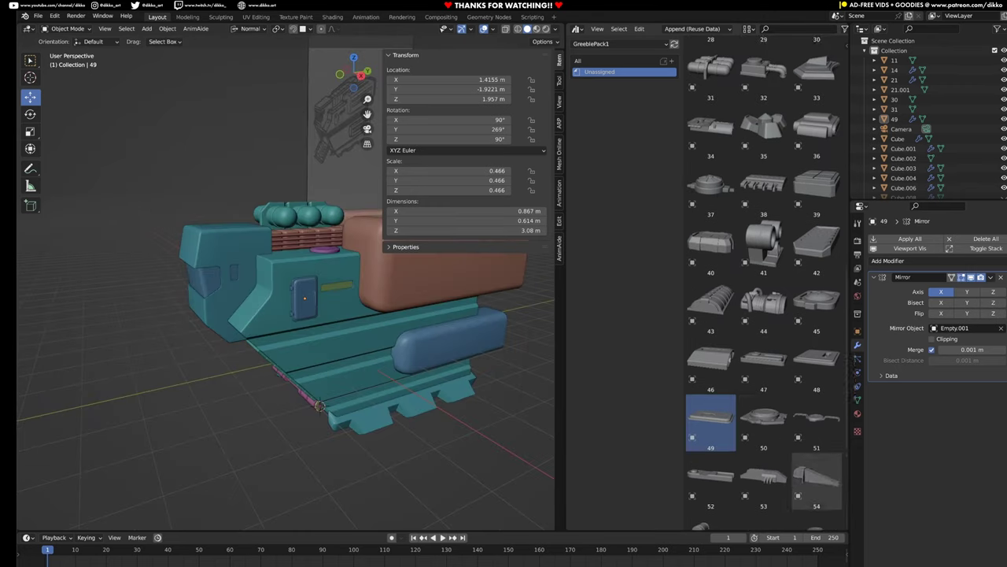
Place greeble 9 on the slanted lower face of the teal rear block and scale it to 0.151
scroll(738, 431, "up", 5)
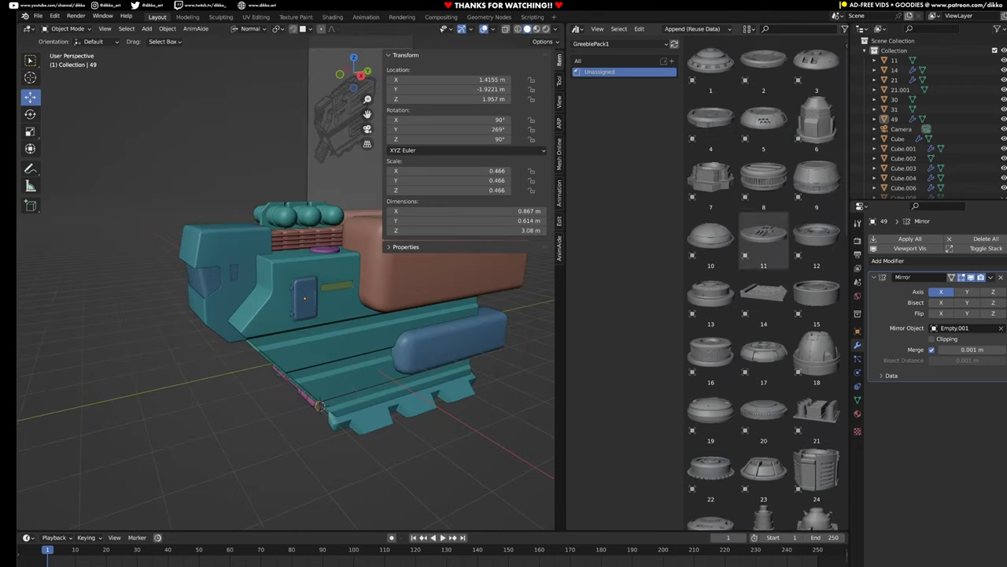
left_click_drag(816, 180, 180, 307)
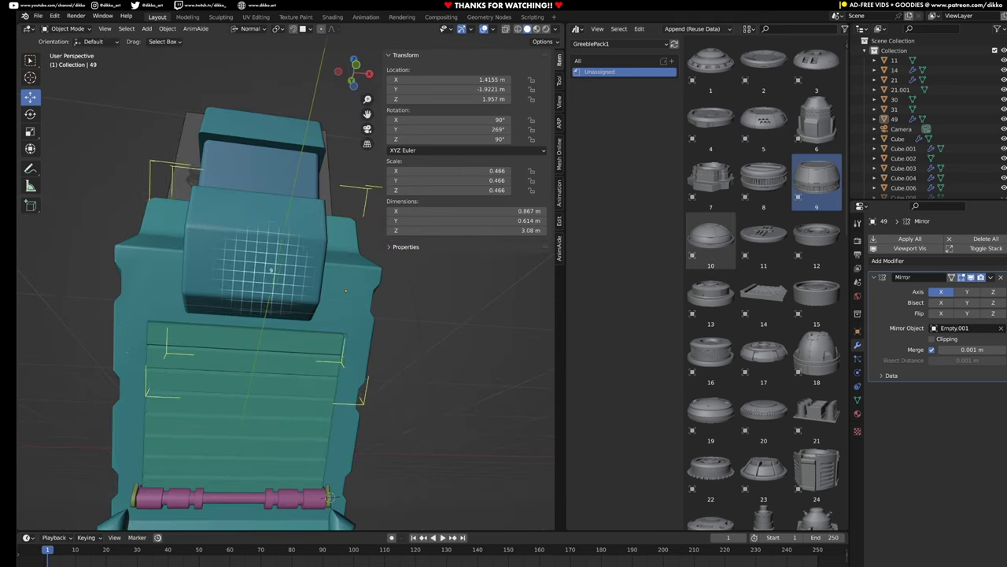
left_click_drag(271, 270, 284, 273)
key("s")
left_click(299, 280)
middle_click_drag(299, 279, 347, 271)
key("s")
left_click(299, 284)
scroll(299, 287, "up", 4)
Flatten greeble 9 to a Z scale of 0.072 and move it sideways to about X 0.467 m
key("s")
key("z")
left_click(315, 307)
middle_click_drag(315, 307, 433, 295)
scroll(354, 291, "down", 5)
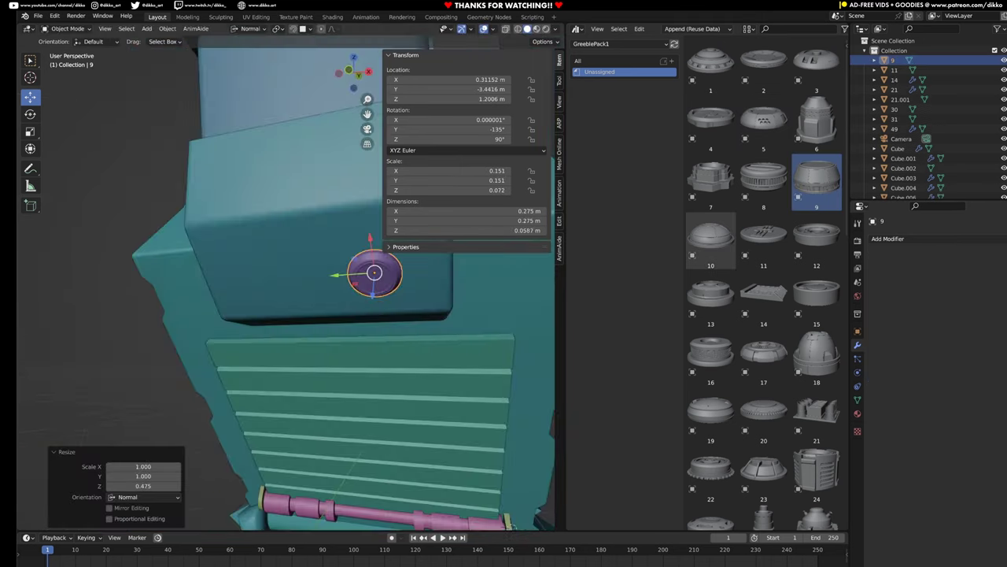
left_click_drag(335, 274, 366, 273)
Add a Mirror modifier to greeble 9 along X, using Empty.001 as the mirror object
left_click(888, 239)
left_click(822, 352)
left_click(965, 329)
type("em")
left_click(932, 353)
Try a duplicate of mirrored greeble 9 beside the original, at about X 0.224 m
middle_click_drag(472, 338, 492, 327)
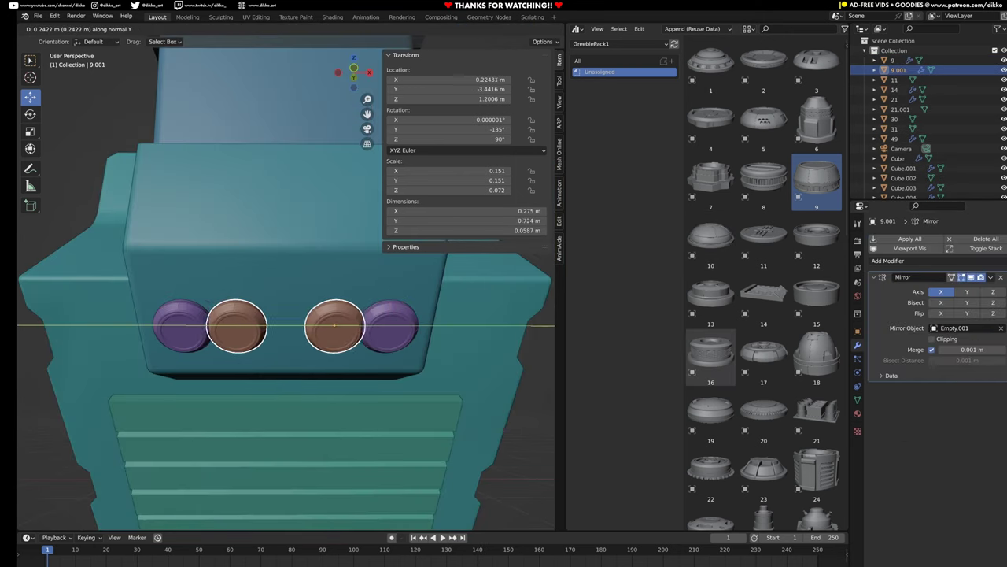
left_click(316, 354)
Add an Array modifier above the Mirror on greeble 9, with count 2 and relative offset X 0, Y 1.120, and deselect it
left_click(386, 326)
left_click(888, 260)
left_click(815, 289)
left_click_drag(1006, 389, 1006, 277)
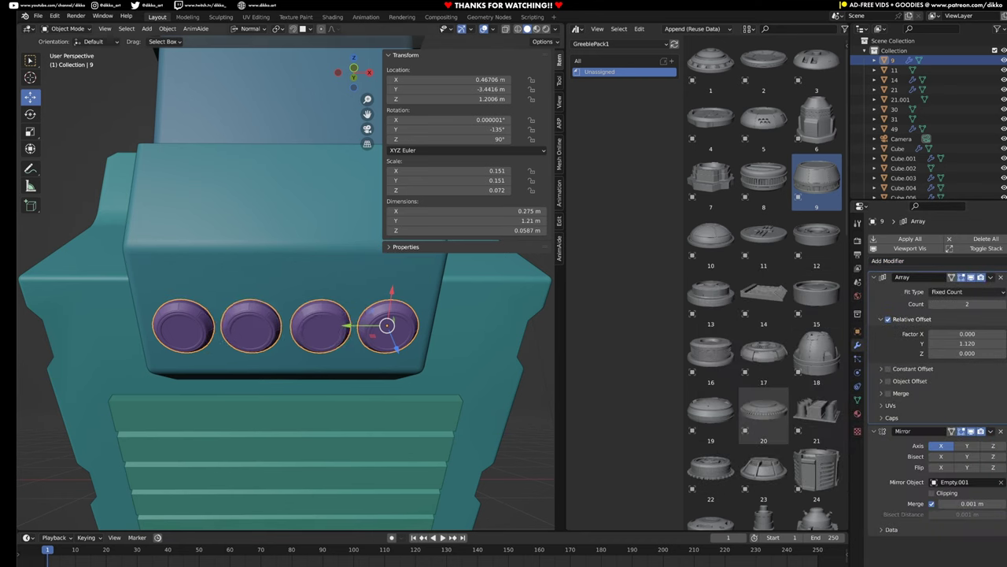
key("alt+a")
Examine the gun from the rear, side and below, and browse the asset library for further greebles
scroll(315, 331, "down", 4)
middle_click_drag(299, 315, 347, 291)
scroll(347, 291, "down", 4)
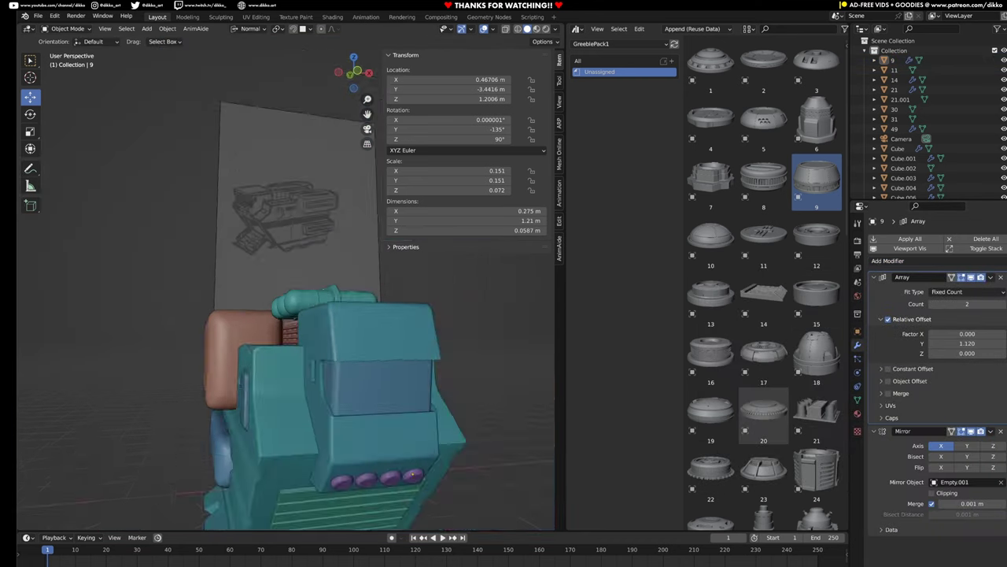
middle_click_drag(393, 330, 283, 323)
scroll(815, 378, "down", 6)
scroll(816, 377, "up", 3)
scroll(378, 338, "down", 4)
middle_click_drag(378, 338, 229, 299)
scroll(763, 465, "down", 7)
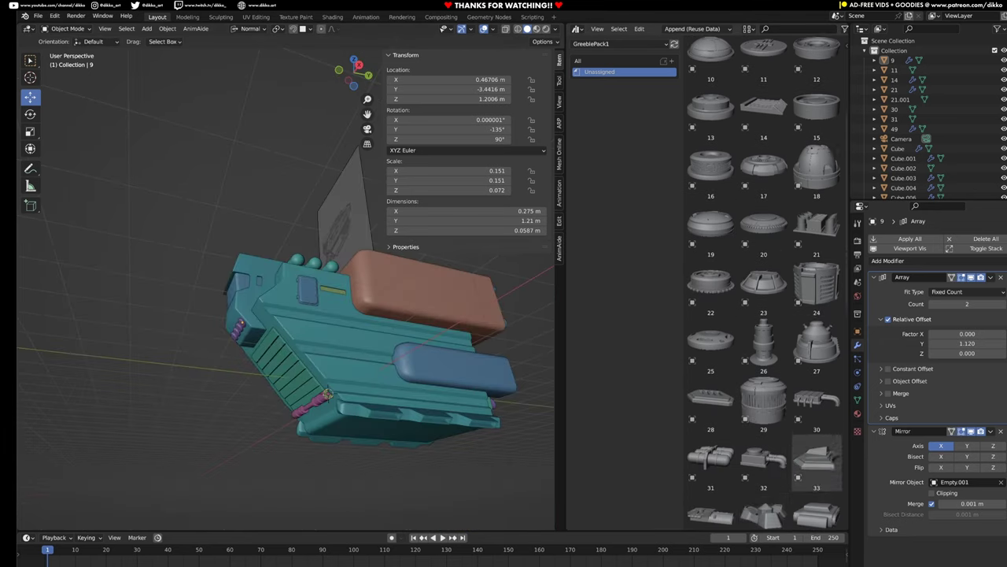
Try greeble 36 on the side of the brown housing, delete it, and try greeble 34 on the model
left_click_drag(817, 469, 315, 386)
scroll(315, 377, "up", 5)
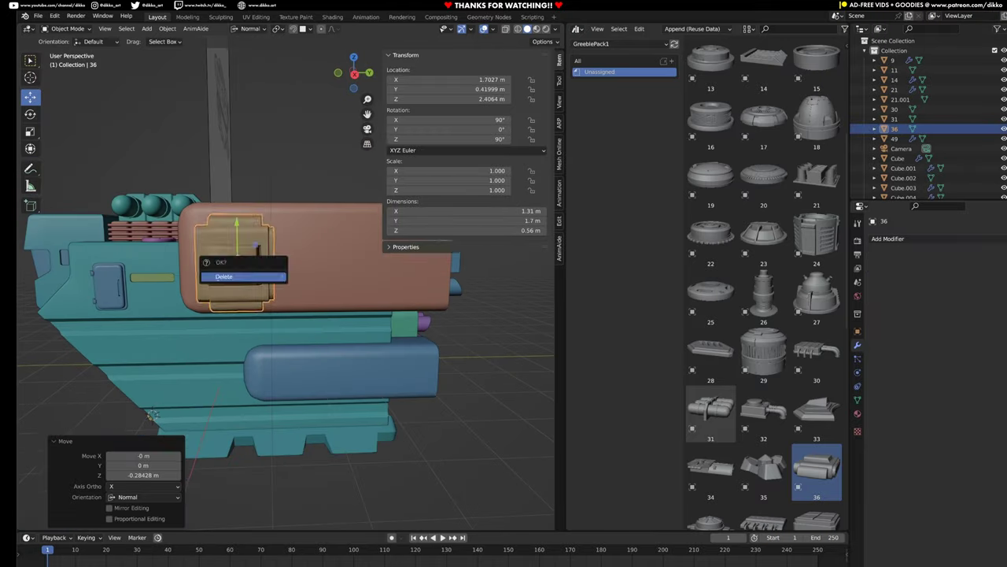
scroll(764, 355, "down", 1)
left_click_drag(711, 421, 429, 318)
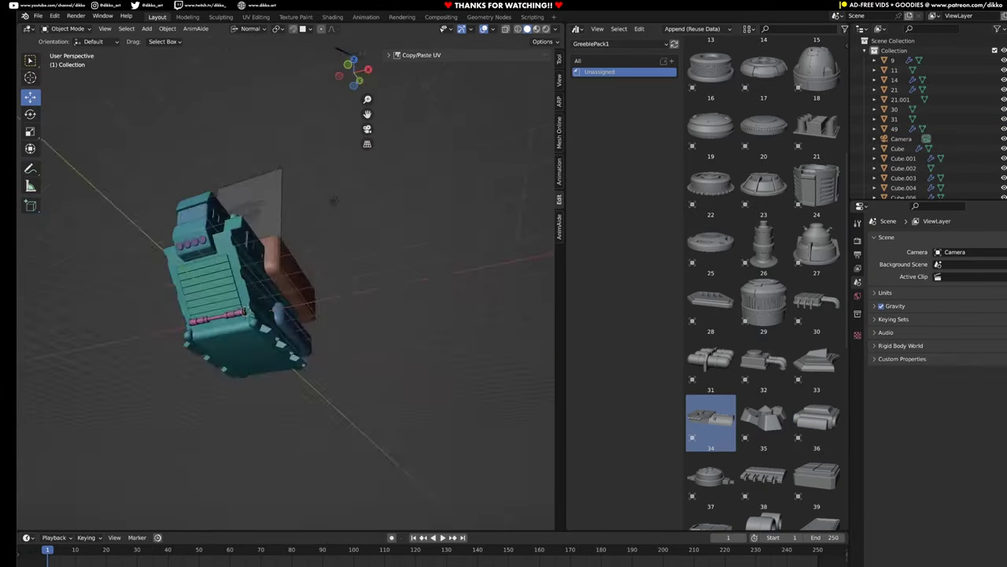
Try greebles 39 and 42 on the gun's rear face around the central opening
scroll(763, 393, "down", 5)
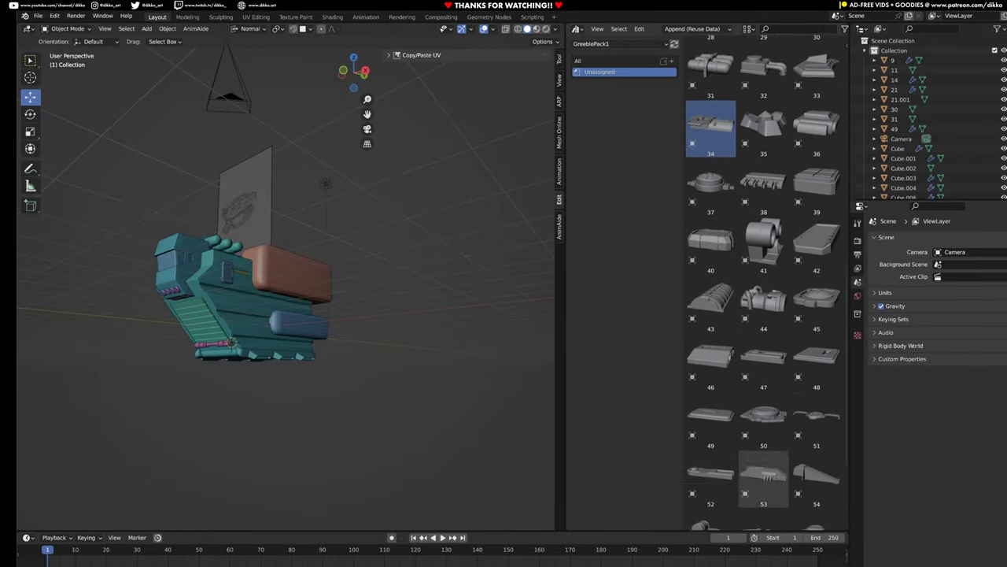
scroll(764, 473, "down", 2)
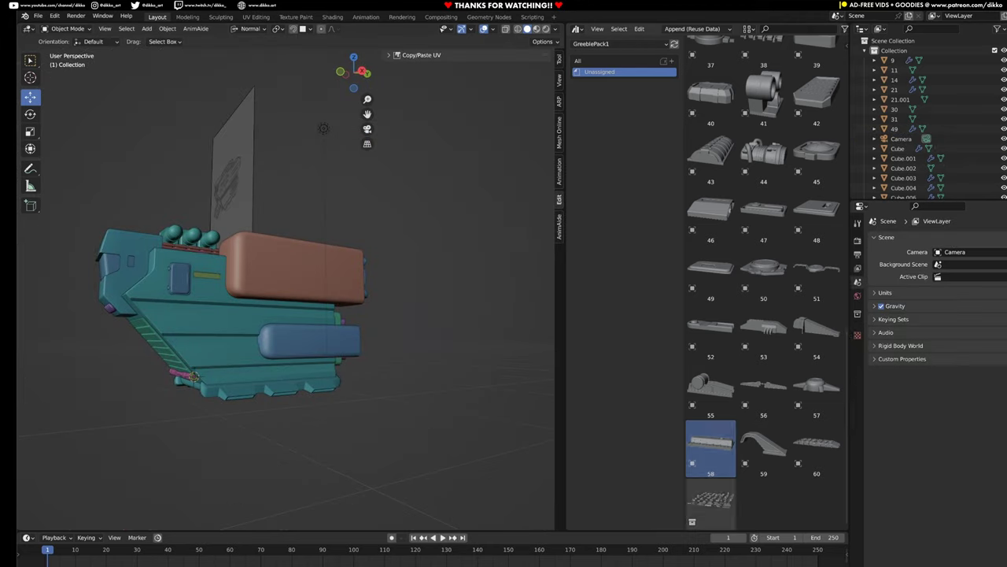
scroll(763, 283, "up", 5)
left_click(711, 315)
scroll(764, 181, "up", 5)
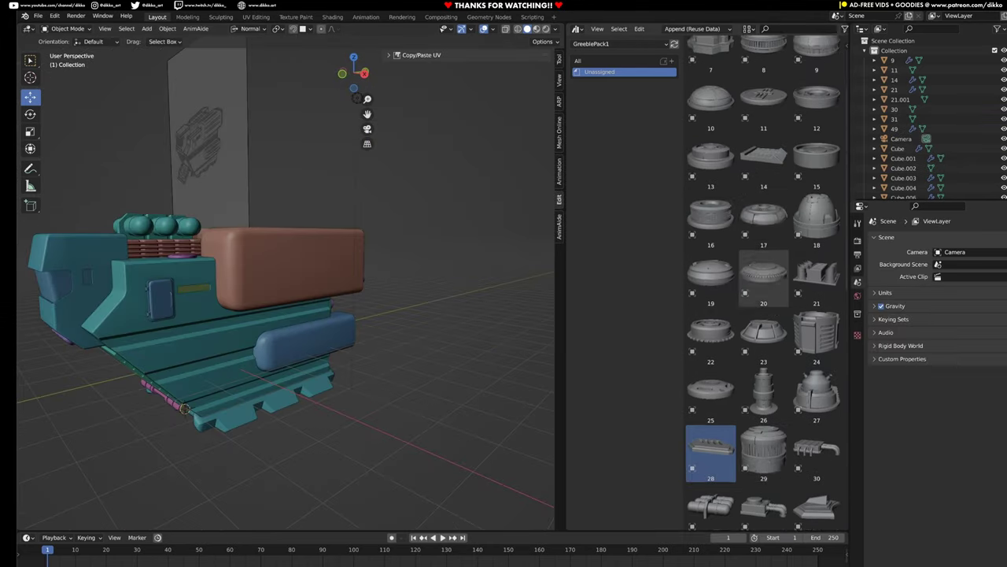
middle_click_drag(184, 410, 241, 395)
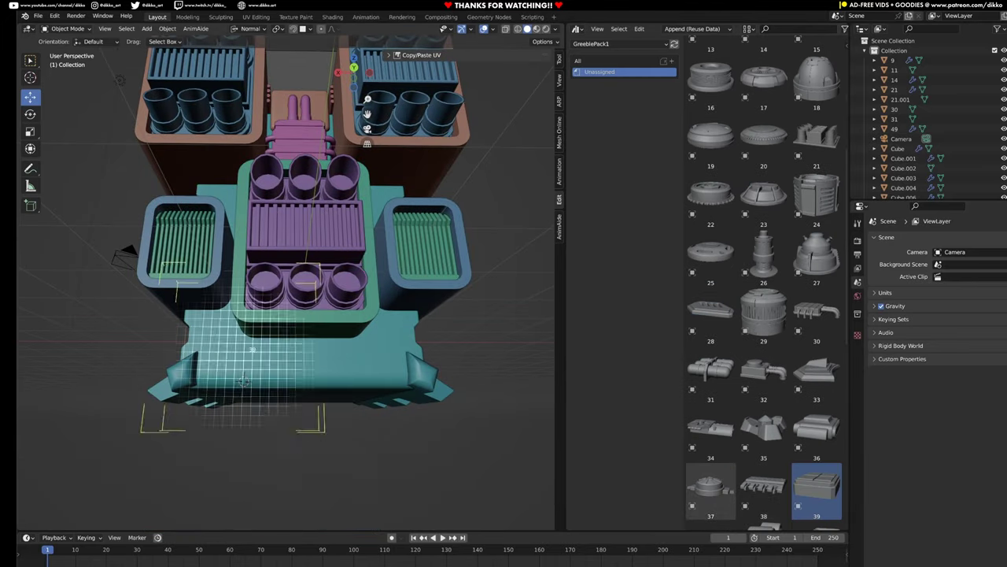
left_click_drag(817, 488, 236, 318)
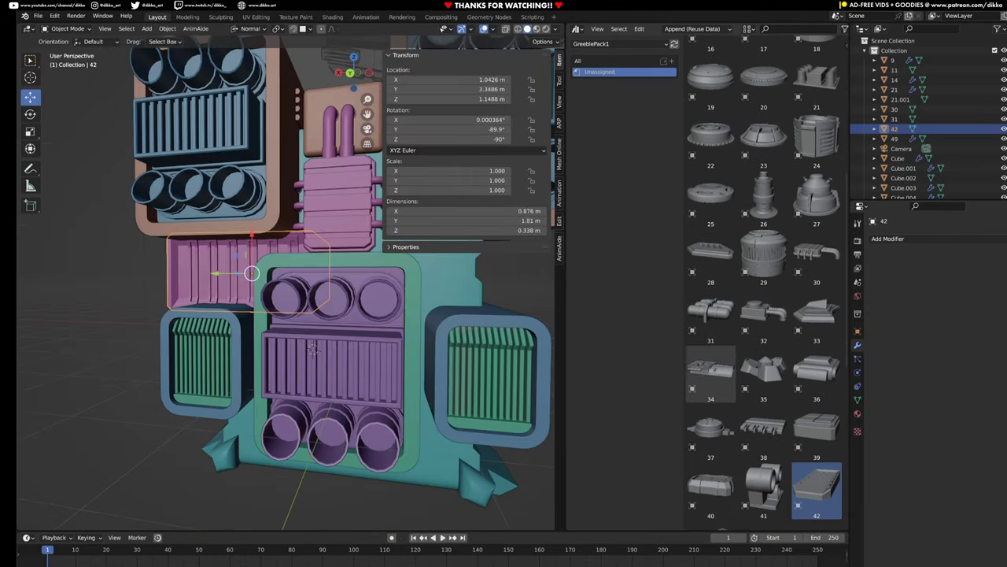
scroll(763, 331, "up", 1)
Try greeble 32 above one of the rear side exhausts, scaled to 0.578, and delete it
left_click_drag(764, 340, 370, 299)
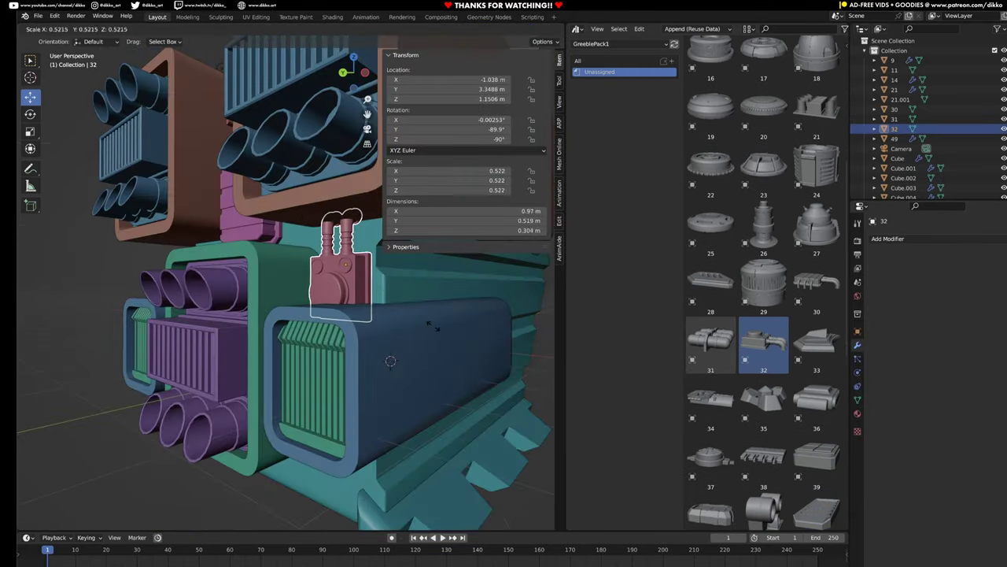
left_click(391, 360)
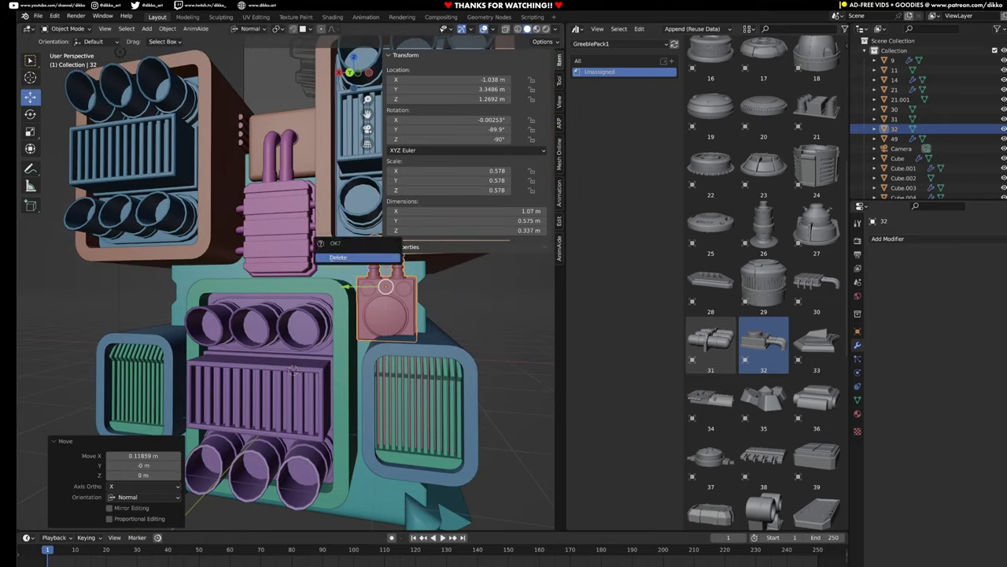
left_click(362, 257)
Try a rescaled greeble 27 above the same rear side exhaust and delete it
scroll(816, 307, "up", 3)
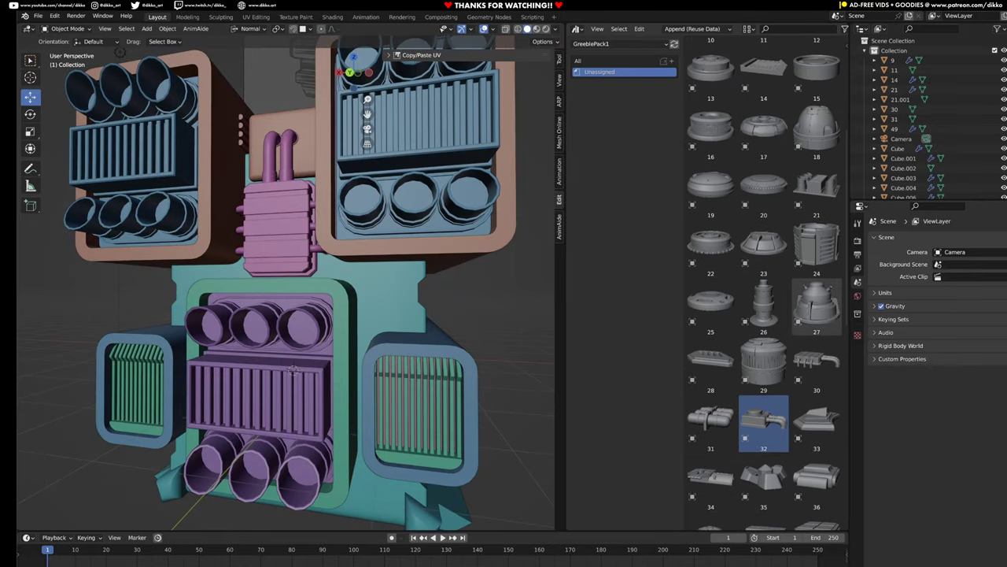
left_click_drag(816, 307, 381, 300)
key("s")
left_click(386, 303)
key("x")
left_click(382, 299)
Try greeble 38 beside the central rear opening and delete it
scroll(710, 464, "up", 5)
scroll(764, 331, "down", 9)
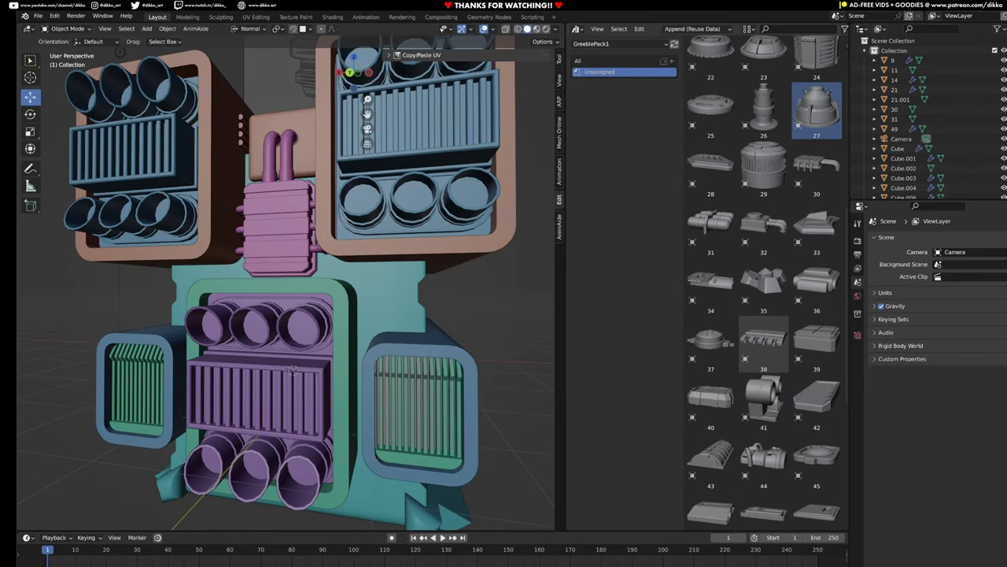
key("s")
left_click_drag(764, 340, 342, 299)
scroll(346, 307, "down", 5)
mouse_move(378, 311)
middle_mouse_down()
mouse_move(287, 307)
mouse_move(374, 291)
middle_mouse_up()
left_click(279, 287)
key("x")
left_click(279, 290)
Try two further library greebles on the gun's rear and delete each of them
left_click_drag(817, 456, 265, 356)
key("Delete")
scroll(764, 453, "down", 9)
left_click_drag(763, 497, 325, 370)
middle_click_drag(324, 370, 346, 335)
key("Delete")
Place greeble 59 at the front of the gun and scale it down to 0.210
middle_click_drag(236, 323, 326, 315)
middle_click_drag(304, 399, 276, 393)
scroll(764, 441, "down", 3)
left_click_drag(763, 447, 264, 229)
scroll(264, 228, "up", 3)
key("s")
left_click(348, 259)
Move greeble 59 beside the upper end of the sloped front grille, at about X 0.855, Y -2.803, Z 1.013 m
middle_click_drag(349, 259, 205, 276)
middle_click_drag(78, 276, 94, 277)
scroll(47, 271, "up", 5)
left_click_drag(180, 276, 182, 275)
scroll(182, 275, "down", 5)
middle_click_drag(182, 274, 307, 295)
left_click_drag(234, 331, 248, 329)
middle_click_drag(248, 329, 315, 386)
scroll(315, 386, "down", 3)
Add an X-axis Mirror modifier to greeble 59 with Empty.001 as the mirror object
left_click(889, 239)
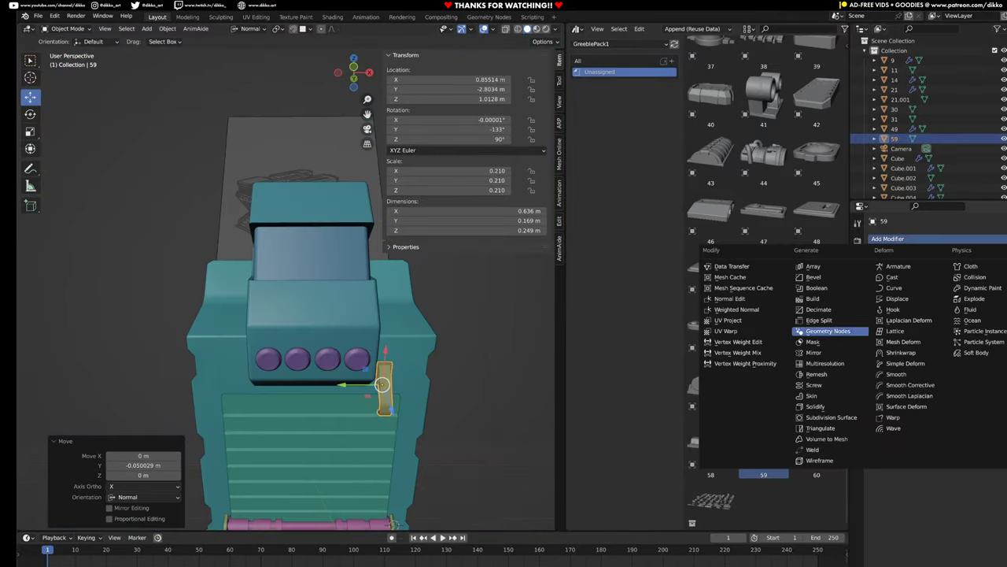
left_click(818, 354)
left_click(964, 328)
type("e")
left_click(481, 339)
middle_click_drag(481, 338, 486, 307)
Place greeble 20 on the sloped front face beside the row of purple discs, scaled to 0.159
scroll(764, 409, "up", 20)
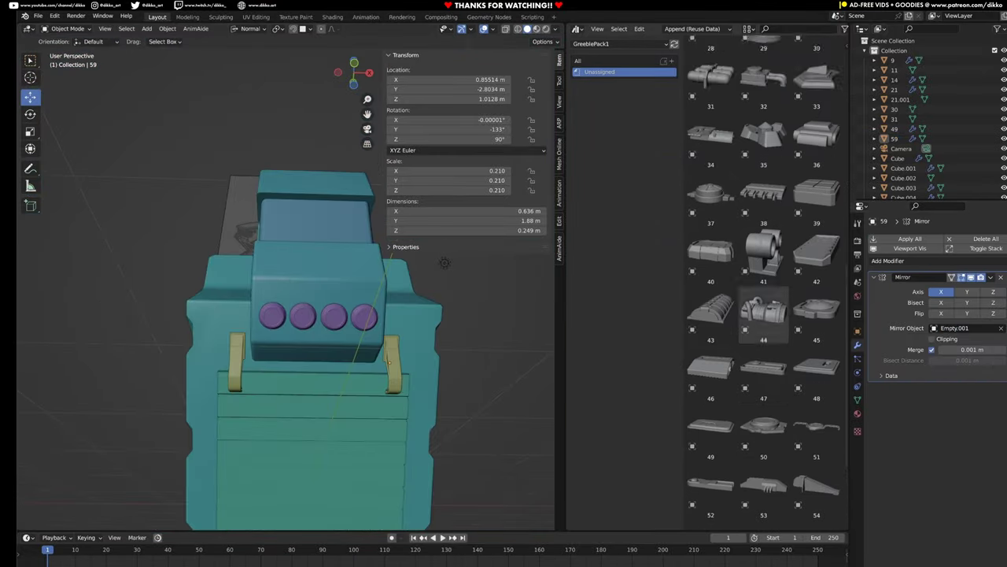
scroll(712, 268, "up", 3)
left_click(361, 316)
middle_click_drag(361, 315, 338, 310)
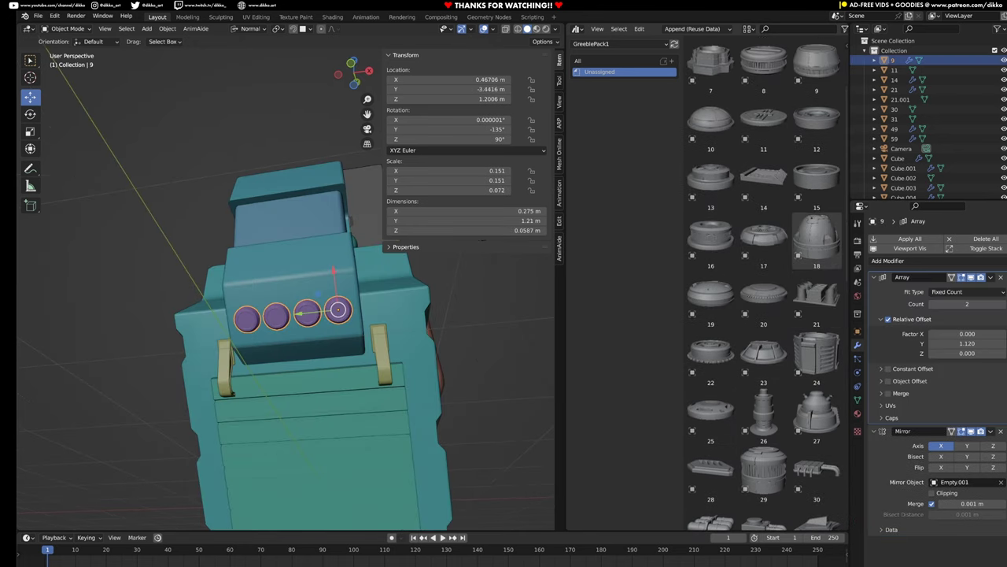
scroll(763, 240, "up", 8)
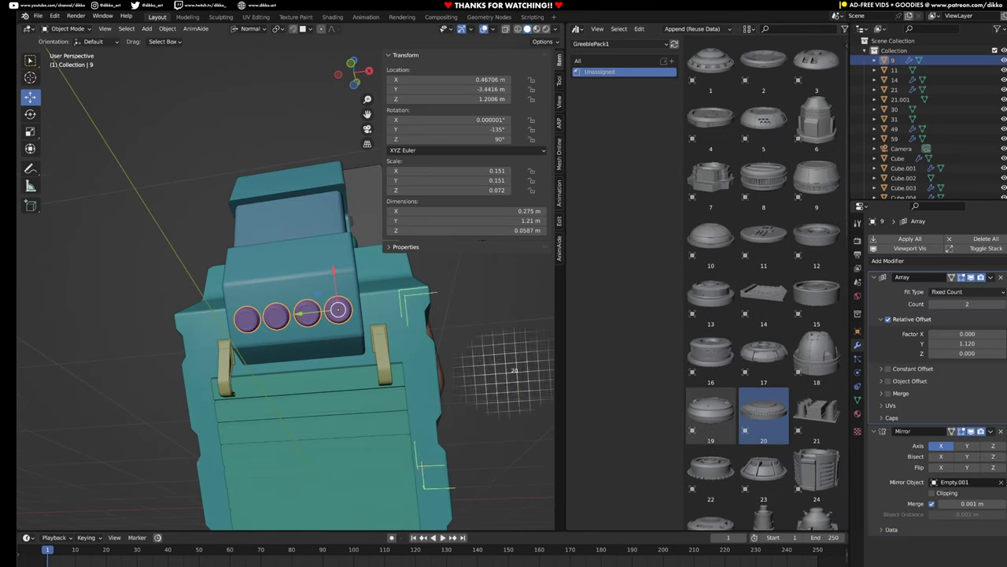
left_click_drag(514, 371, 399, 318)
key("s")
left_click(413, 328)
middle_click_drag(413, 328, 421, 370)
Add an X-axis Mirror modifier to greeble 20 with an empty as the mirror object
left_click(889, 240)
left_click(818, 354)
left_click(982, 328)
type("emp")
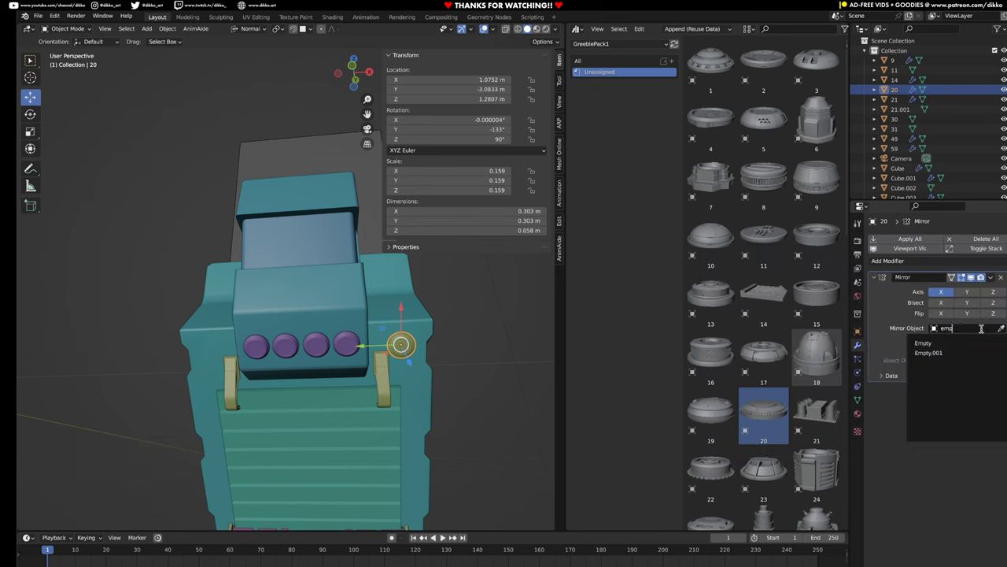
Try greeble 30 and another library greeble near the front housing, undoing each placement
middle_click_drag(307, 331, 213, 364)
scroll(213, 364, "up", 3)
scroll(744, 417, "down", 12)
left_click_drag(712, 437, 190, 385)
key("ctrl+z")
middle_click_drag(190, 385, 174, 410)
scroll(764, 405, "up", 6)
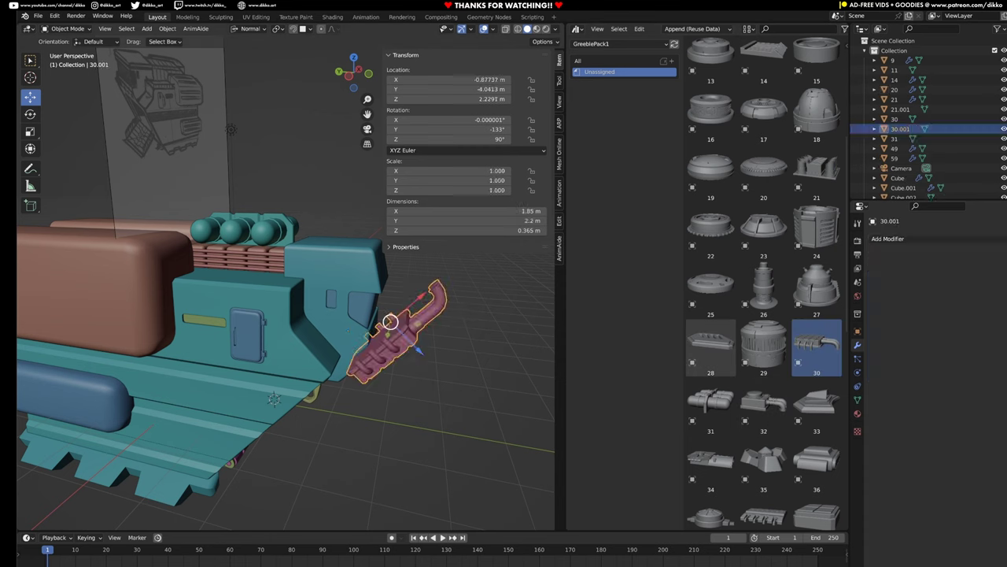
key("ctrl+z")
Try greeble 32 on the front part of the gun with rotation and scaling, and delete it
left_click_drag(763, 403, 229, 290)
middle_click_drag(228, 290, 260, 323)
key("r")
key("s")
scroll(260, 314, "down", 5)
left_click(238, 242)
key("Delete")
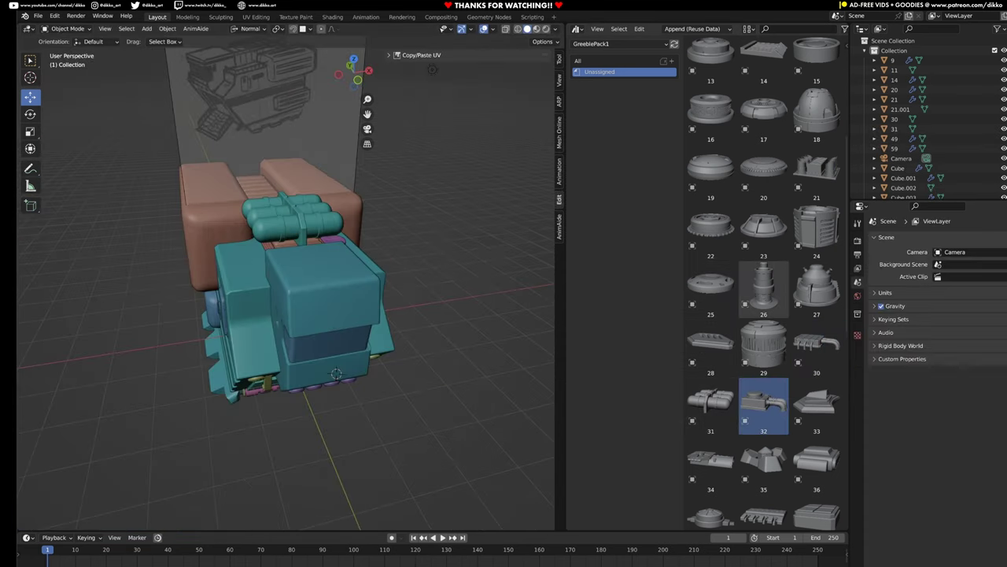
Try greebles 28 and 34 on top of the front housing and delete both
middle_click_drag(346, 299, 272, 310)
left_click_drag(711, 344, 320, 265)
key("x")
left_click(409, 294)
left_click_drag(711, 460, 279, 288)
key("x")
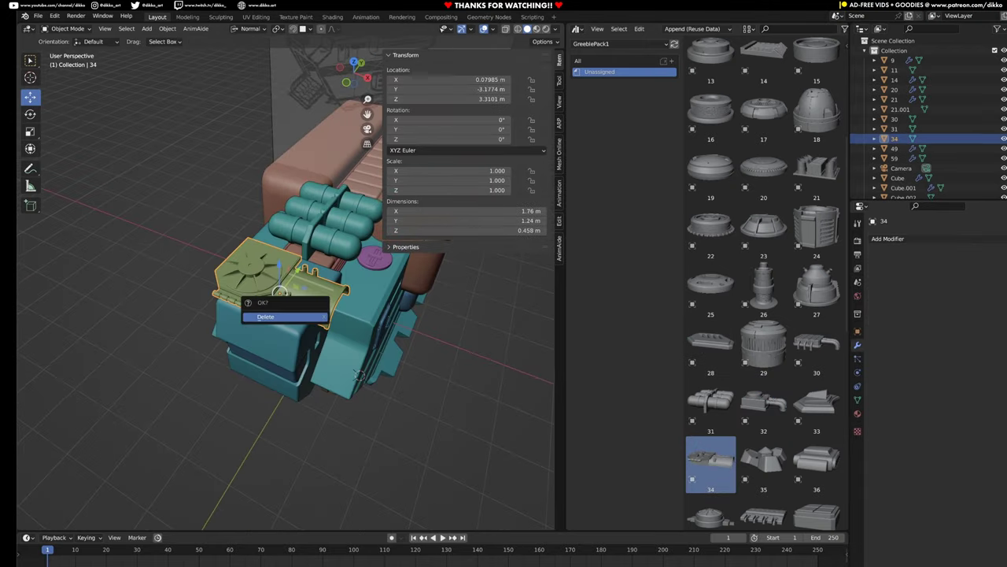
left_click(312, 317)
Try greeble 38 on top of the front housing, scaled to 0.582 and rotated 90° about Z, and delete it
scroll(756, 488, "down", 1)
left_click_drag(763, 495, 277, 291)
left_click(378, 299)
type("rz90")
middle_click_drag(378, 299, 259, 295)
key("Return")
scroll(260, 295, "up", 4)
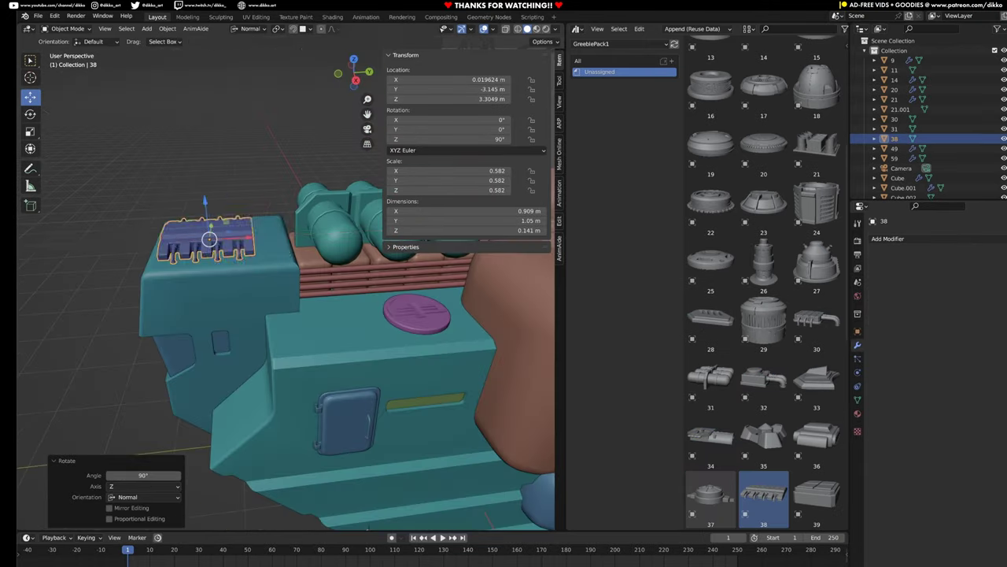
left_click(348, 254)
middle_click_drag(348, 255, 401, 252)
key("Delete")
Try greeble 60 on top of the front housing and delete it
scroll(756, 473, "down", 8)
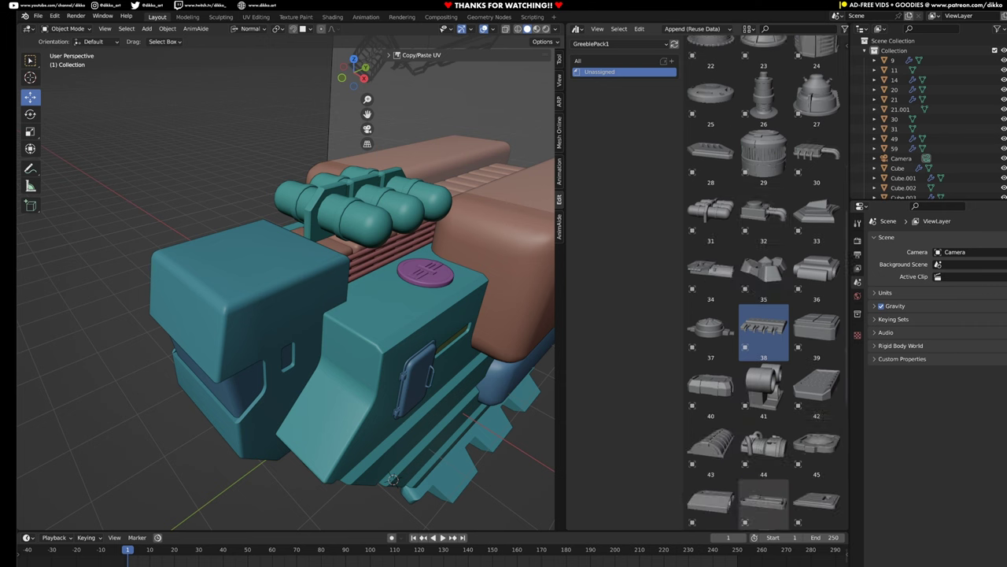
middle_click_drag(315, 268, 338, 315)
left_click_drag(817, 437, 263, 280)
key("Delete")
Place greeble 60 on the lower rear face, try a 90° rotation, and undo that rotation
middle_click_drag(264, 280, 441, 260)
scroll(354, 315, "up", 6)
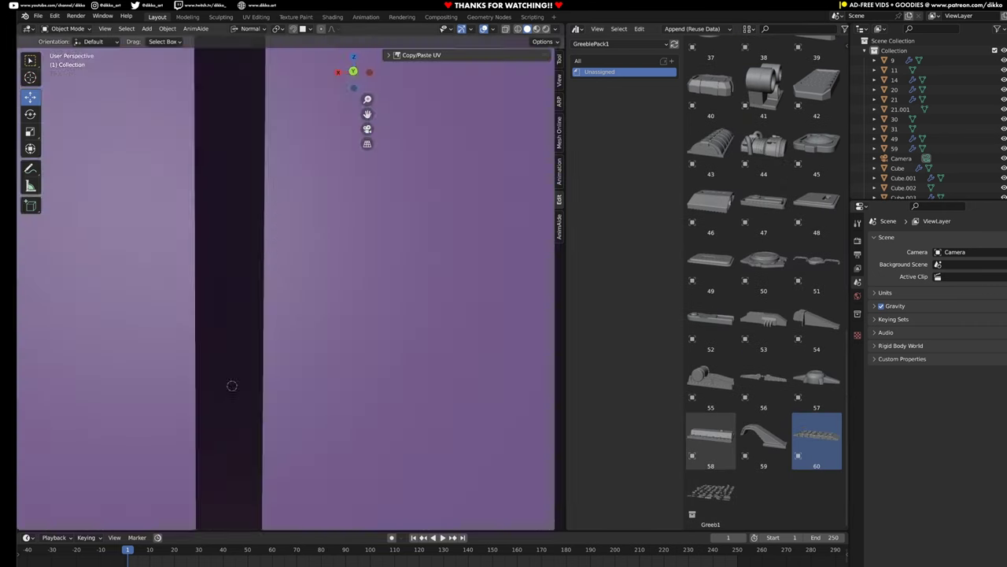
middle_click_drag(355, 299, 354, 346)
left_click_drag(817, 437, 306, 348)
key("r")
key("9")
key("0")
key("Return")
key("ctrl+z")
Rotate greeble 60 on the lower rear face by 90° about its local Y axis
key("r")
key("y")
key("y")
key("9")
key("0")
key("Return")
Try greeble 60 scaled to 0.822 below the central rear opening and delete it
scroll(338, 346, "down", 8)
key("s")
left_click(346, 334)
key("s")
left_click(315, 362)
middle_click_drag(315, 362, 354, 366)
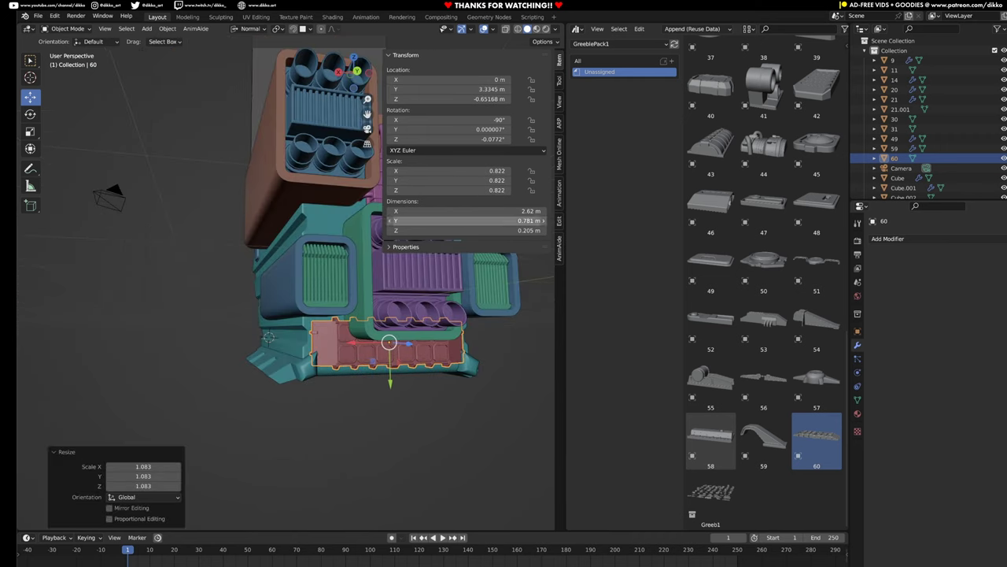
middle_click_drag(425, 307, 354, 291)
scroll(712, 338, "up", 5)
key("Delete")
Isolate the main body mesh in local view and select edges of its rear panel in edge mode
scroll(711, 342, "up", 4)
left_click(314, 346)
key("Tab")
scroll(315, 354, "up", 2)
middle_click_drag(315, 347, 331, 393)
key("b")
left_click(315, 346)
key("Tab")
scroll(346, 315, "up", 5)
key("KP_Divide")
key("Tab")
key("2")
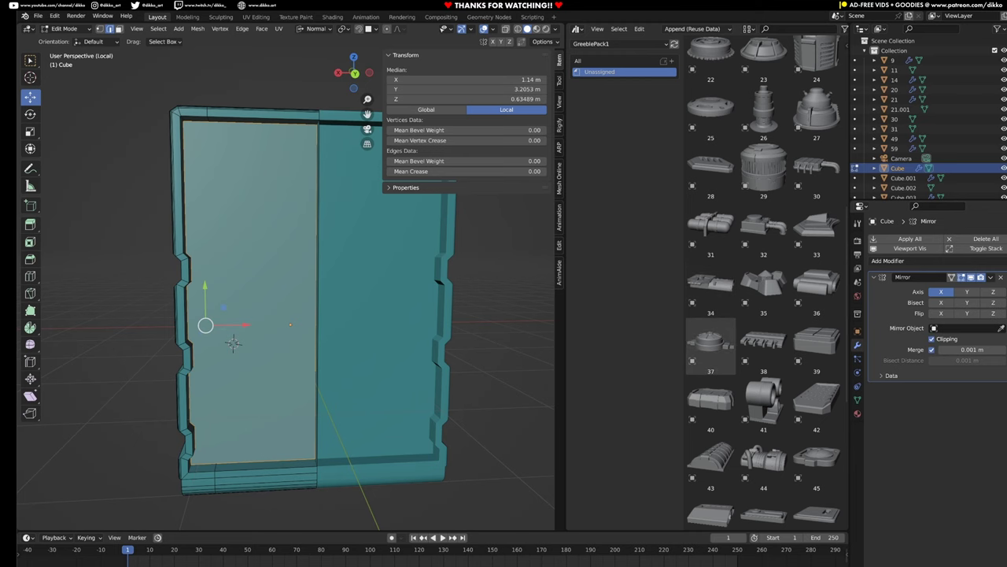
left_click(317, 315, "alt")
middle_click_drag(317, 315, 321, 381)
Start a Bezier curve at the side housing's top front edge and run it about 0.505 m along X
left_click(315, 29)
middle_click_drag(254, 292, 252, 228)
left_click_drag(253, 228, 328, 228)
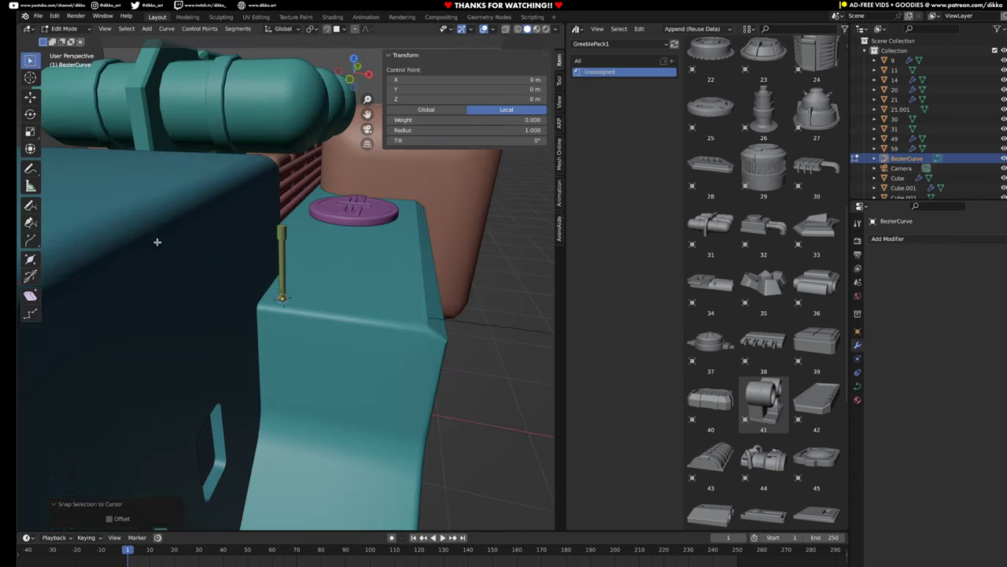
scroll(157, 243, "down", 1)
left_click_drag(403, 322, 400, 322)
scroll(338, 314, "up", 2)
Raise the whole curve by about 0.009 m and extrude its outer end point about 2.141 m along Y
key("a")
left_click_drag(313, 289, 312, 286)
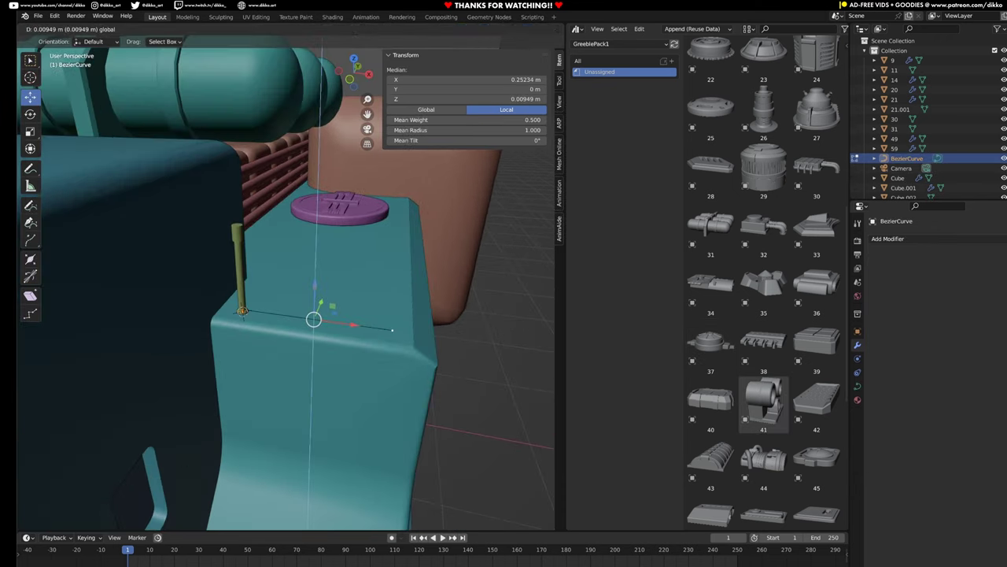
middle_click_drag(313, 286, 252, 331)
scroll(252, 331, "down", 3)
left_click(222, 380)
key("y")
left_click(391, 218)
middle_click_drag(391, 217, 438, 176, "shift")
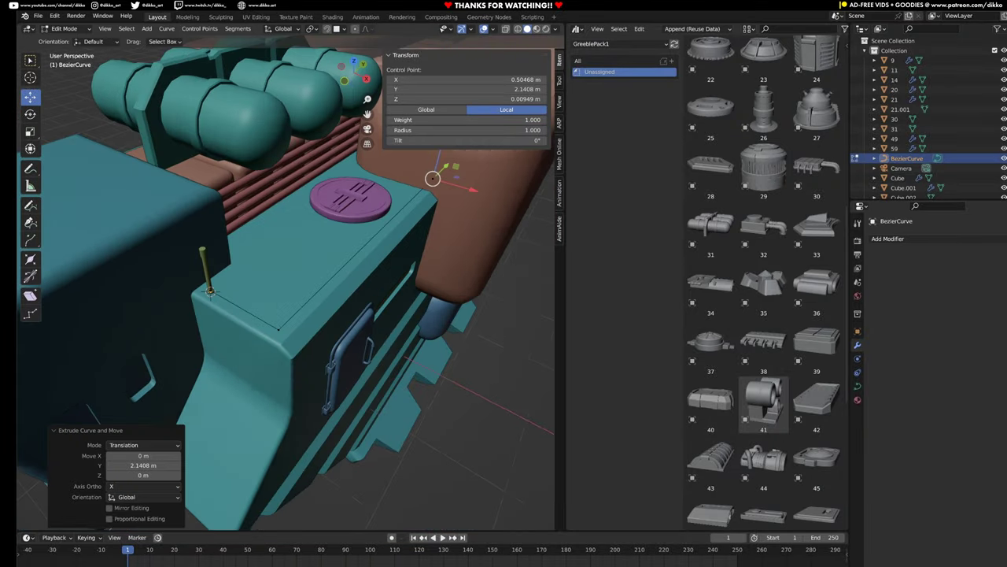
Move the curve's inner end point into the main body so the curve spans about 0.624 m in X
scroll(236, 323, "up", 4)
left_click(261, 353)
left_click_drag(256, 348, 253, 347)
scroll(253, 347, "down", 2)
middle_click_drag(254, 347, 303, 305)
key("Tab")
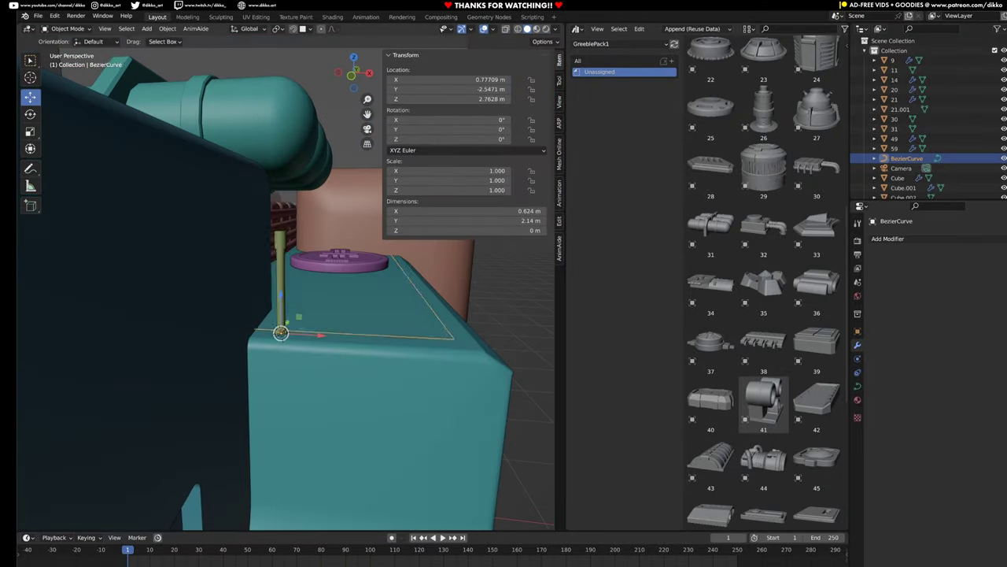
Array the railing post with a count of 8 and relative X offset 4.8, and set its origin to the curve's origin
left_click(897, 239)
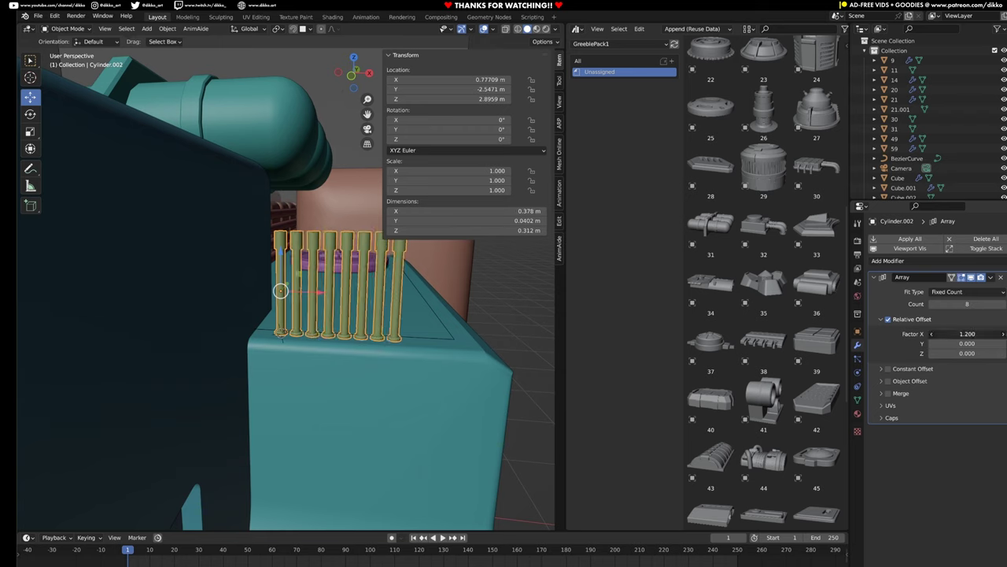
left_click_drag(968, 333, 999, 334)
scroll(338, 339, "down", 5)
mouse_move(347, 299)
middle_mouse_down()
mouse_move(338, 355)
mouse_move(346, 307)
middle_mouse_up()
scroll(346, 315, "up", 4)
left_click(402, 329)
left_click(391, 295)
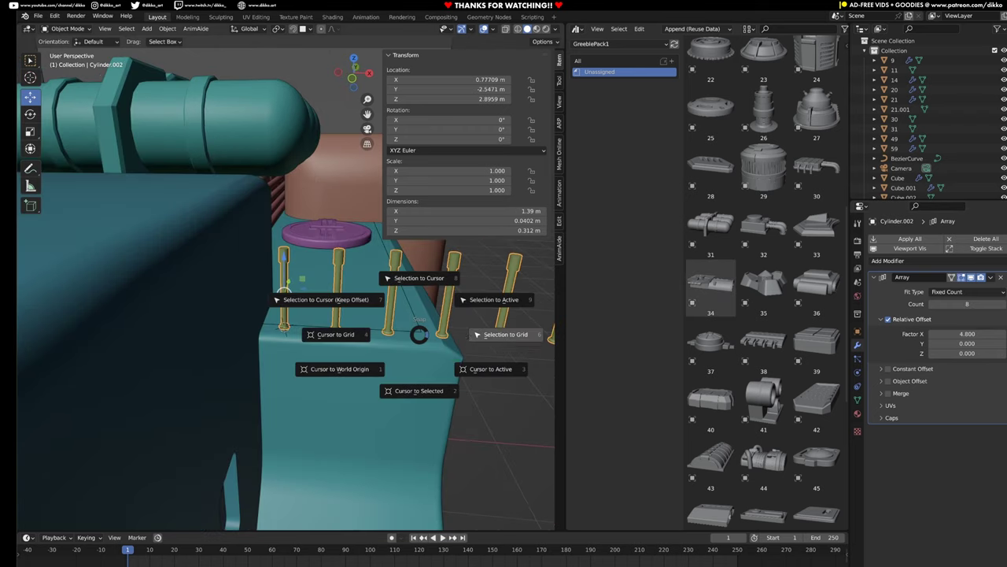
left_click(347, 359)
Add a Curve modifier to the arrayed posts with BezierCurve as the curve object and X as the deform axis
left_click(889, 261)
left_click(893, 308)
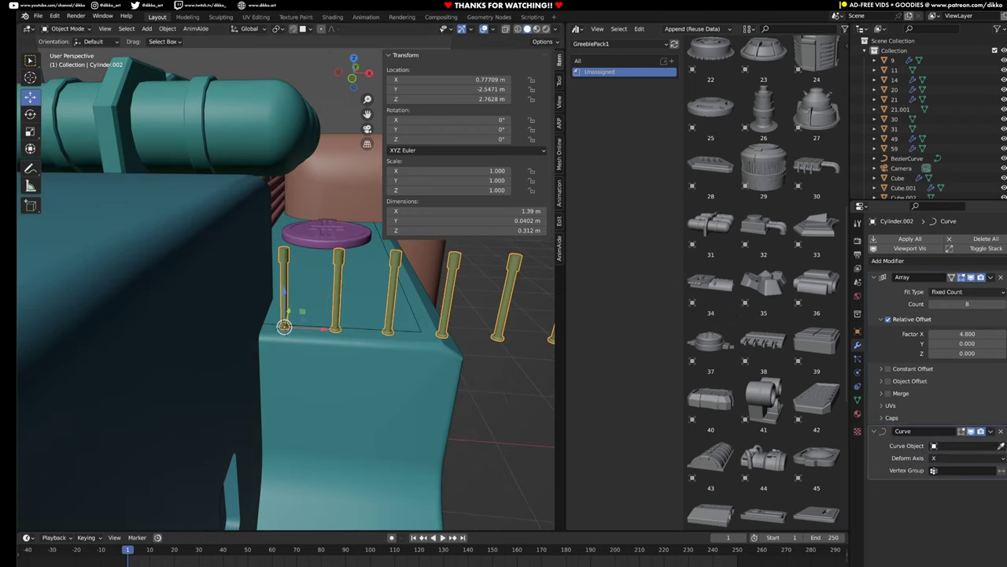
left_click(1001, 445)
left_click(397, 329)
Set the post array to 14 copies with a relative X offset of 6.180 so they span the whole curve
middle_click_drag(393, 331, 291, 343)
scroll(291, 342, "down", 2)
left_click_drag(968, 304, 945, 304)
middle_click_drag(354, 330, 417, 310)
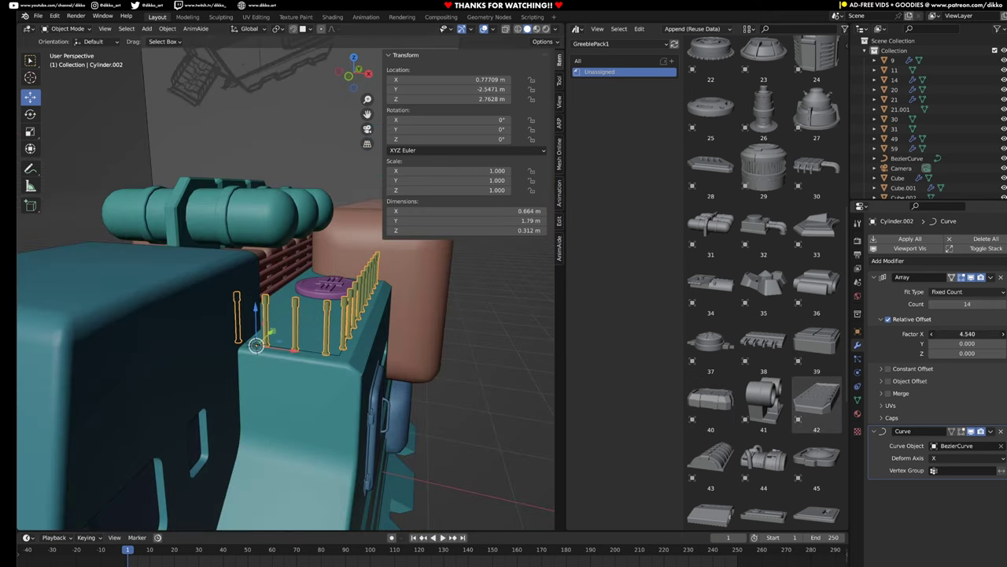
middle_click_drag(338, 307, 350, 393)
mouse_move(968, 334)
left_mouse_down()
mouse_move(954, 334)
mouse_move(972, 334)
left_mouse_up()
Mirror the railing posts across X using Empty.001 as the mirror object
middle_click_drag(354, 362, 425, 338)
scroll(362, 315, "down", 4)
left_click(890, 260)
left_click(825, 373)
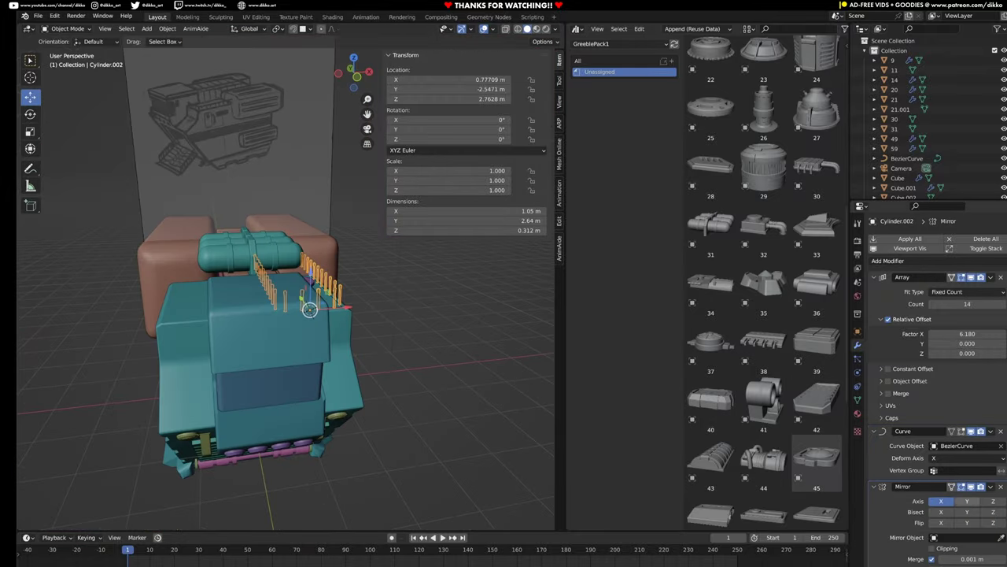
left_click(929, 445)
left_click(303, 346)
Duplicate the base curve and raise the copy to Z 3.0476 m near the post tops
middle_click_drag(315, 346, 362, 440)
scroll(287, 354, "up", 5)
left_click(285, 435)
key("shift+d")
left_click(290, 394)
Give the duplicated curve a round bevel of 0.01 m depth and convert it to a Poly spline
left_click(858, 386)
left_click(892, 399)
key("Tab")
right_click(342, 378)
left_click(382, 446)
scroll(314, 355, "up", 3)
key("Tab")
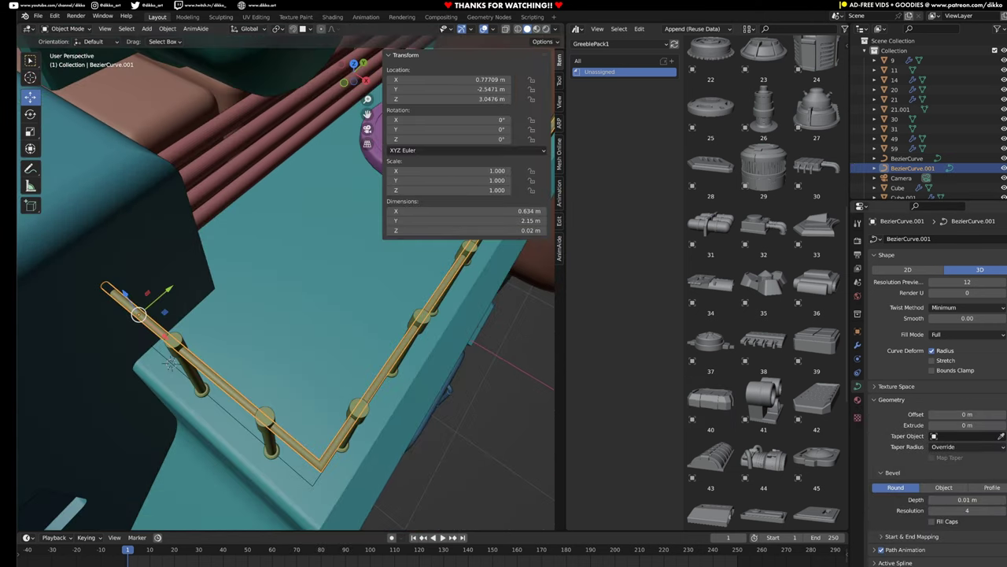
left_click_drag(968, 425, 941, 425)
middle_click_drag(378, 394, 378, 342)
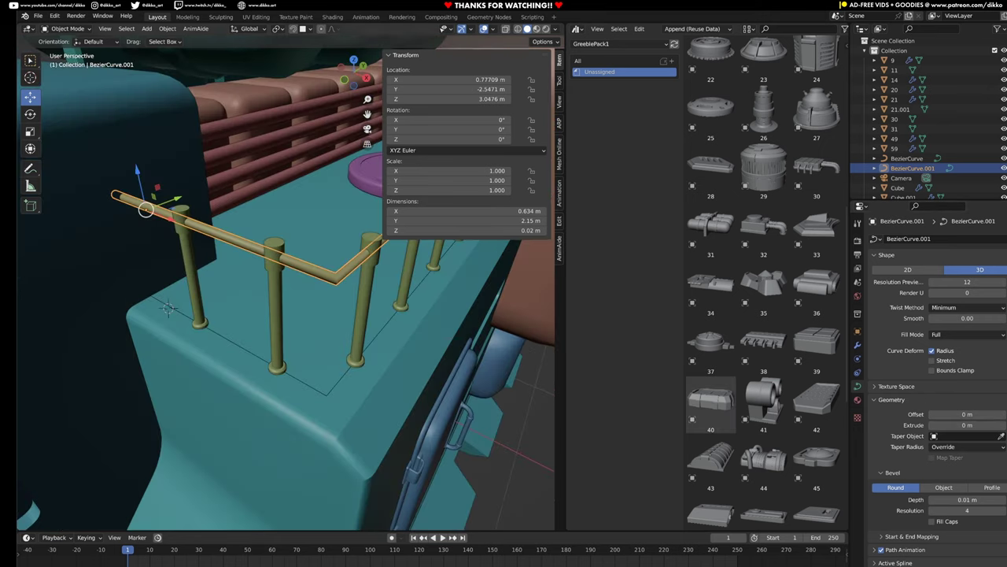
Try converting the top rail to a Bezier spline with Aligned handles at its corner point
key("Tab")
right_click(346, 282)
left_click(383, 292)
middle_click_drag(370, 299, 339, 355)
right_click(314, 374)
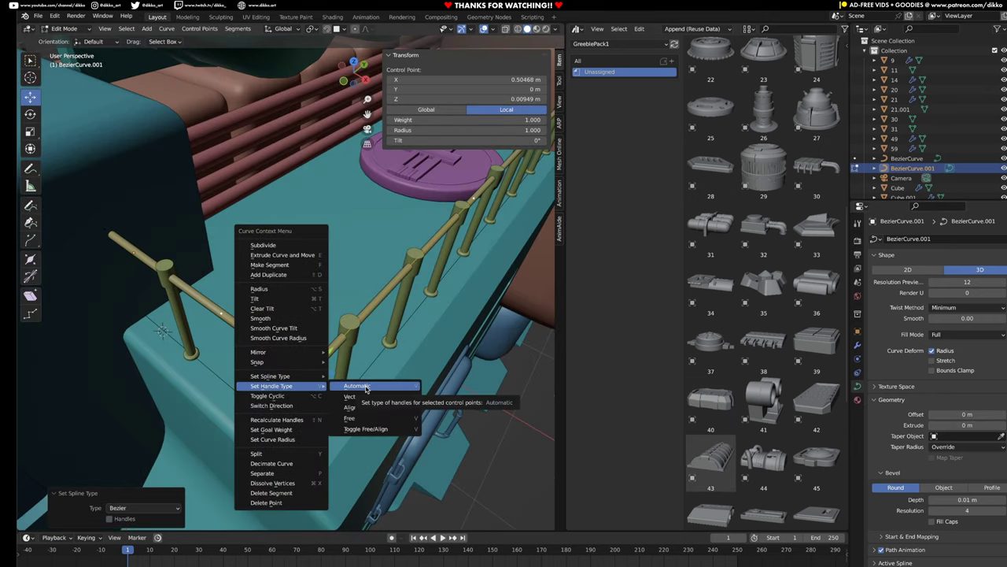
left_click(362, 406)
Try the corner point's handles as Vector, then Aligned, and rotate them 40° about Z
middle_click_drag(358, 394, 343, 421)
scroll(342, 394, "down", 4)
right_click(297, 316)
left_click(344, 328)
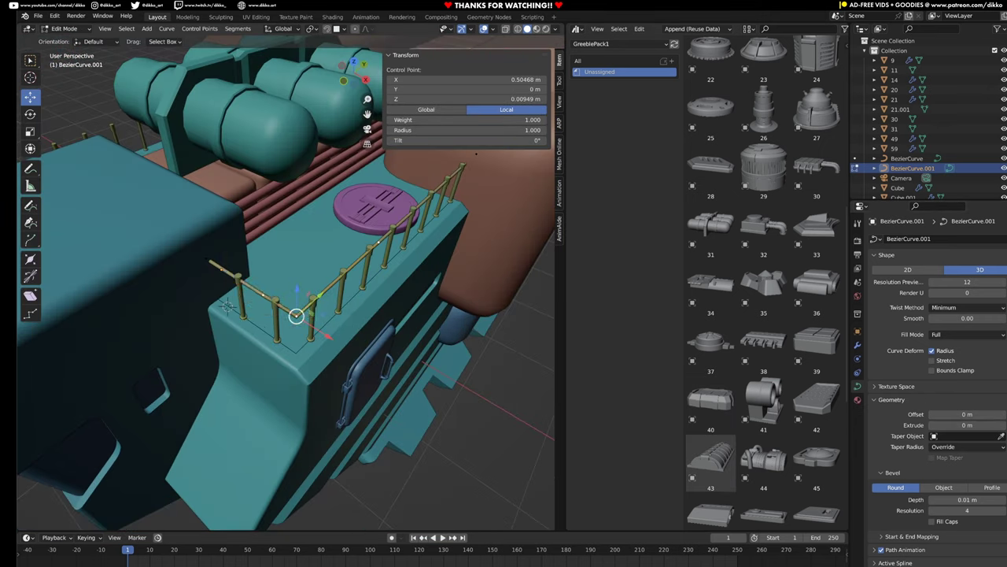
right_click(296, 315)
left_click(362, 339)
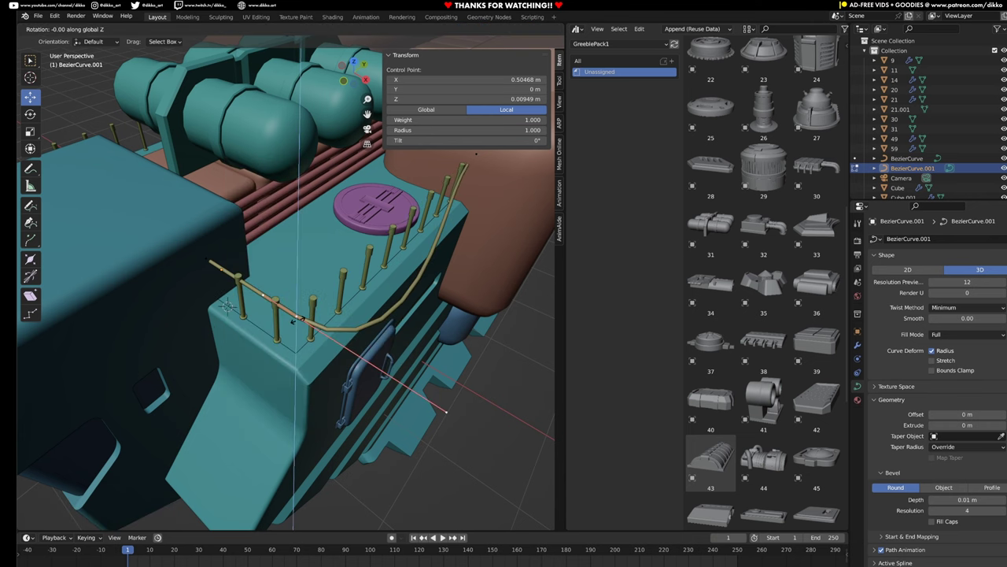
type("40")
key("Return")
Try adjusting the corner point's handle to tighten the rail's bend
scroll(308, 335, "up", 4)
middle_click_drag(308, 335, 282, 370)
left_click(339, 401)
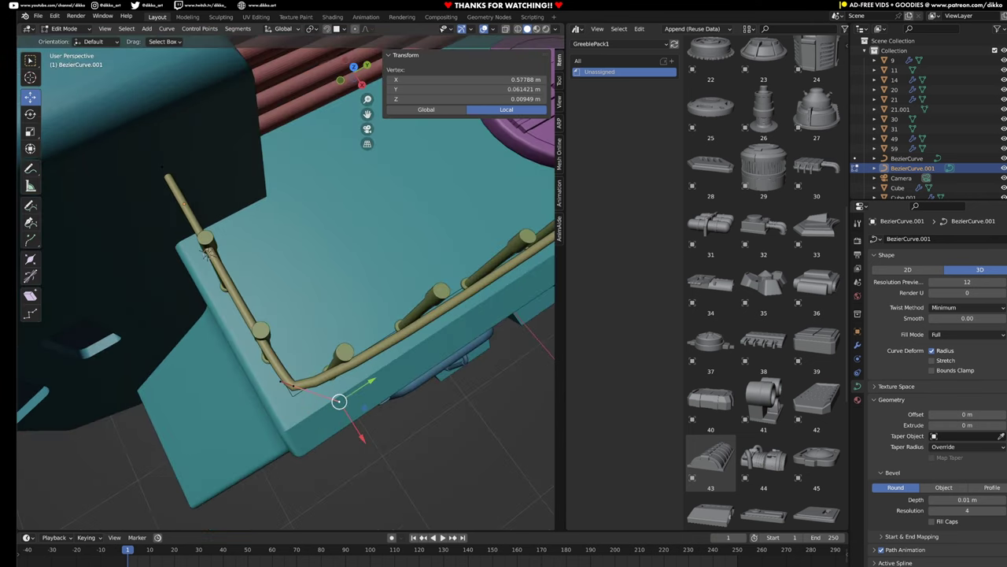
left_click_drag(277, 381, 272, 379)
scroll(277, 381, "up", 2)
Select all points of the top rail curve and subdivide its segments
key("a")
scroll(378, 413, "down", 7)
scroll(314, 339, "up", 2)
right_click(275, 308)
mouse_move(277, 309)
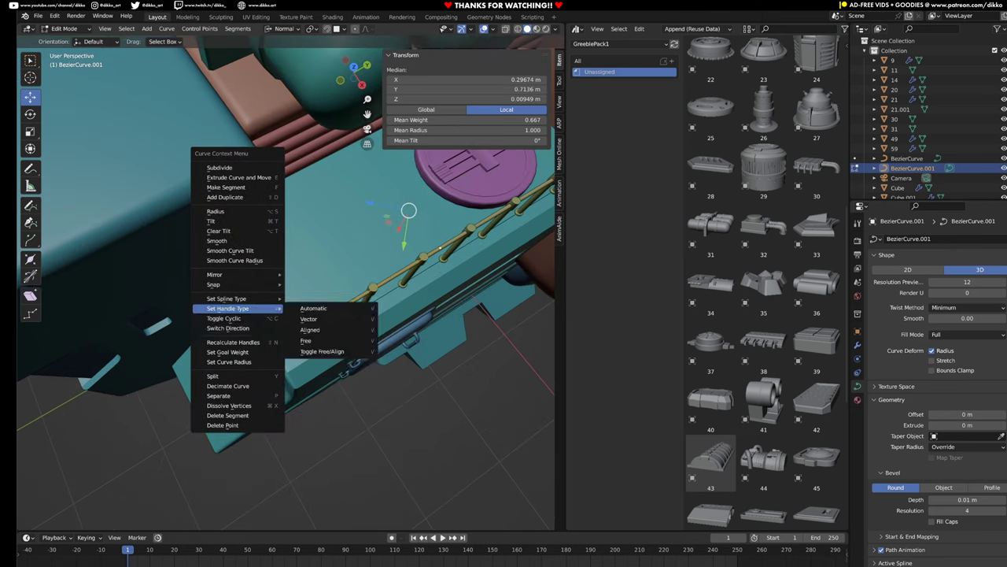
left_click(252, 168)
Convert the subdivided top rail to a Poly spline
middle_click_drag(253, 204, 260, 252)
scroll(255, 287, "up", 4)
middle_click_drag(264, 346, 291, 476)
right_click(291, 476)
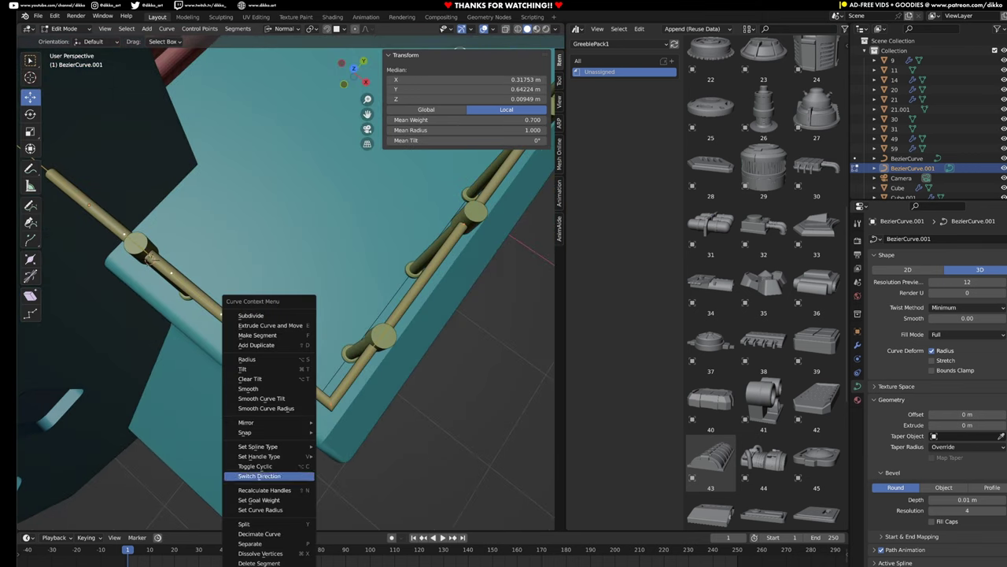
left_click(336, 446)
Slide the front segment's middle point about 0.273 m toward the rail's corner, to X 0.466 m
left_click(326, 401)
middle_click_drag(327, 401, 346, 259)
left_click_drag(350, 244, 377, 250)
middle_click_drag(378, 250, 268, 378)
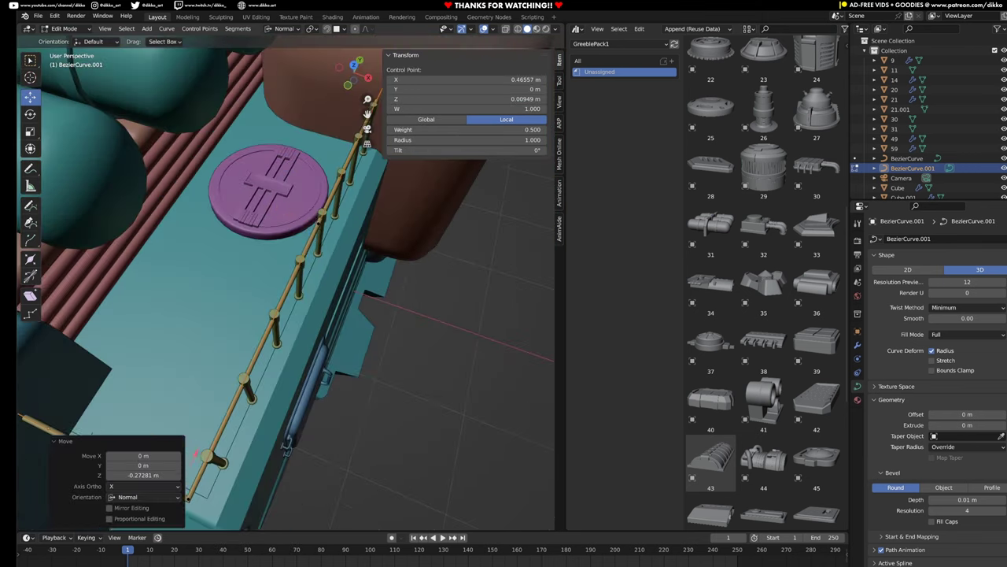
Slide the long side segment's middle point close to the rail's corner, to about Y 0.041 m
scroll(212, 456, "up", 2)
left_click_drag(198, 498, 195, 506)
middle_click_drag(205, 464, 185, 492)
scroll(221, 436, "up", 6)
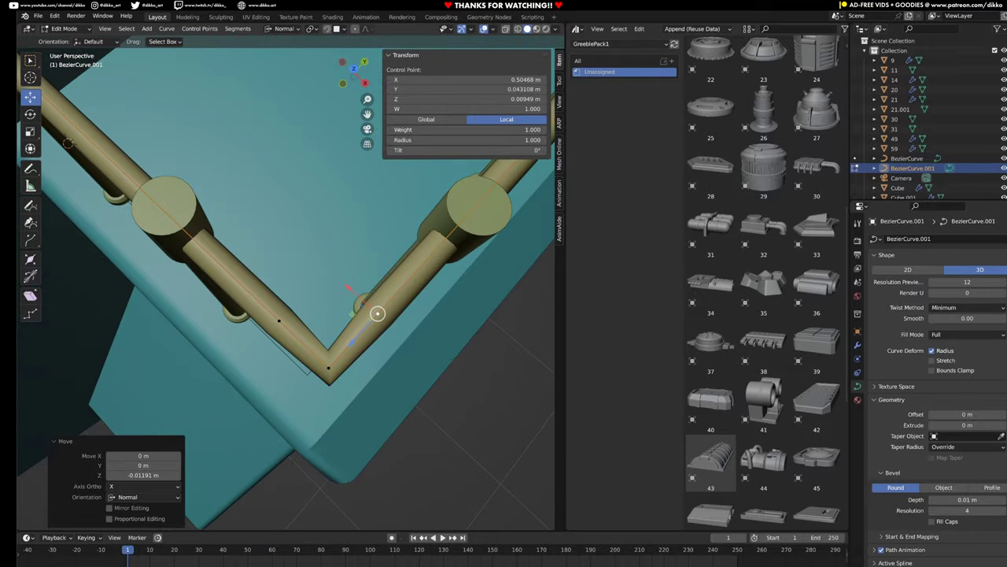
left_click_drag(352, 341, 350, 344)
Convert the rail curve back to a Bezier spline so its corner becomes rounded
left_click(329, 368)
right_click(331, 368)
mouse_move(331, 369)
left_click(373, 380)
right_click(327, 353)
left_click_drag(329, 391, 329, 391)
left_click(374, 364)
Straighten the handles of the long side's point beside the corner by scaling them to 0 along X
left_click(375, 316)
middle_click_drag(398, 373, 408, 404)
key("s")
key("y")
key("0")
key("Return")
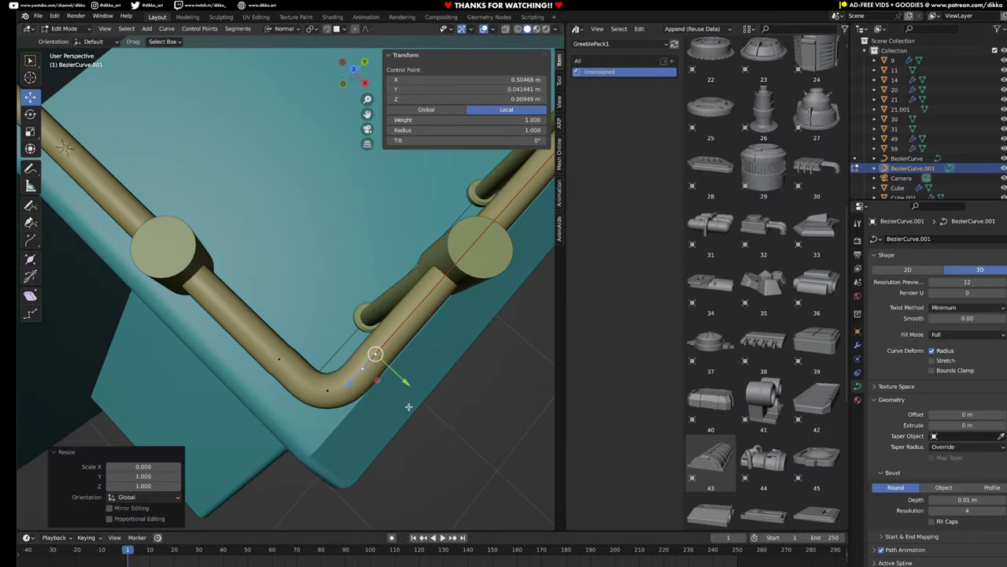
Straighten the front point's handles by scaling them to 0 along Y, and nudge the corner point slightly inward
left_click(279, 360)
key("s")
key("y")
key("0")
key("Return")
left_click(327, 390)
left_click_drag(330, 432, 329, 426)
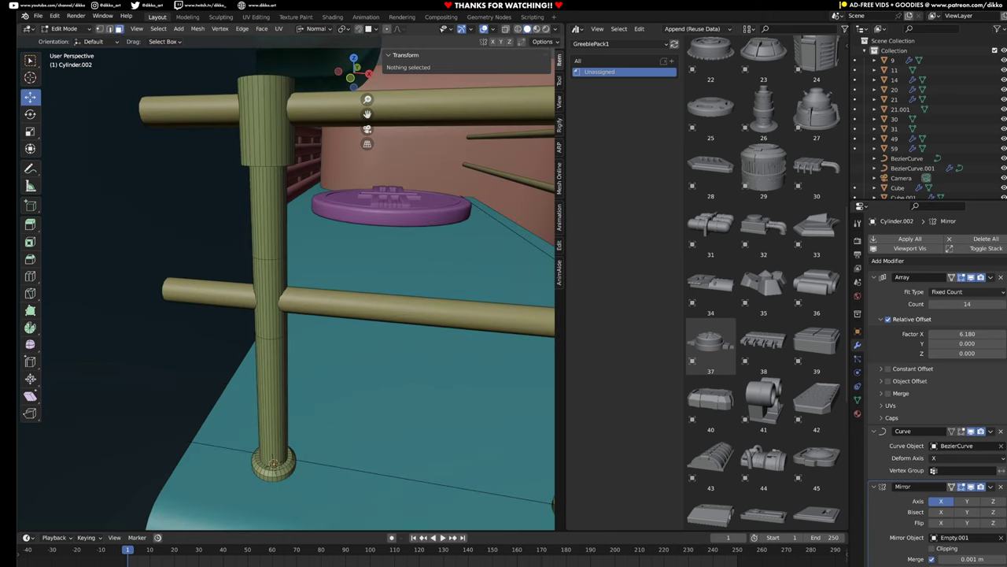
Thicken the post's middle section around the lower rail into a collar and finish editing the railing
key("s")
key("z")
key("z")
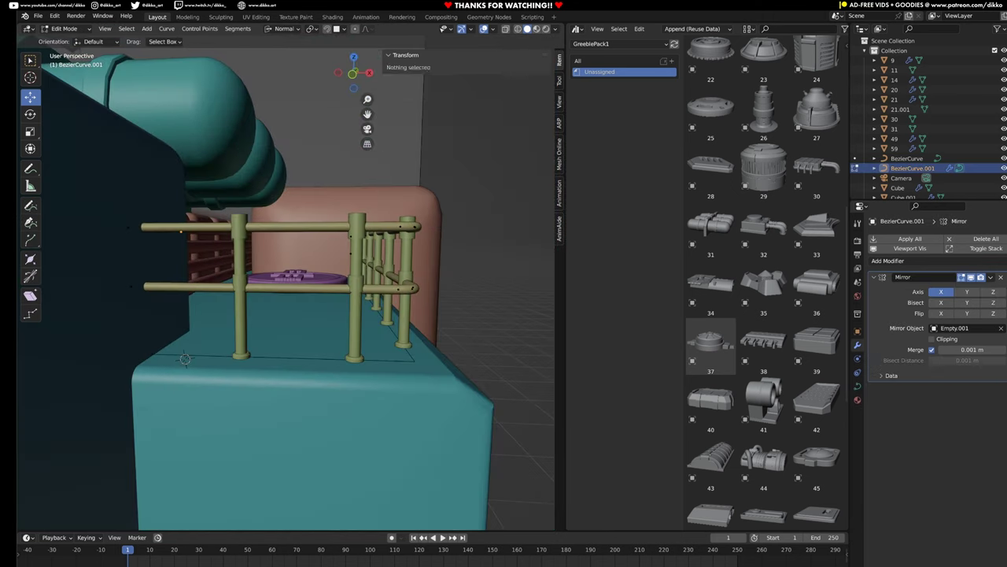
key("Tab")
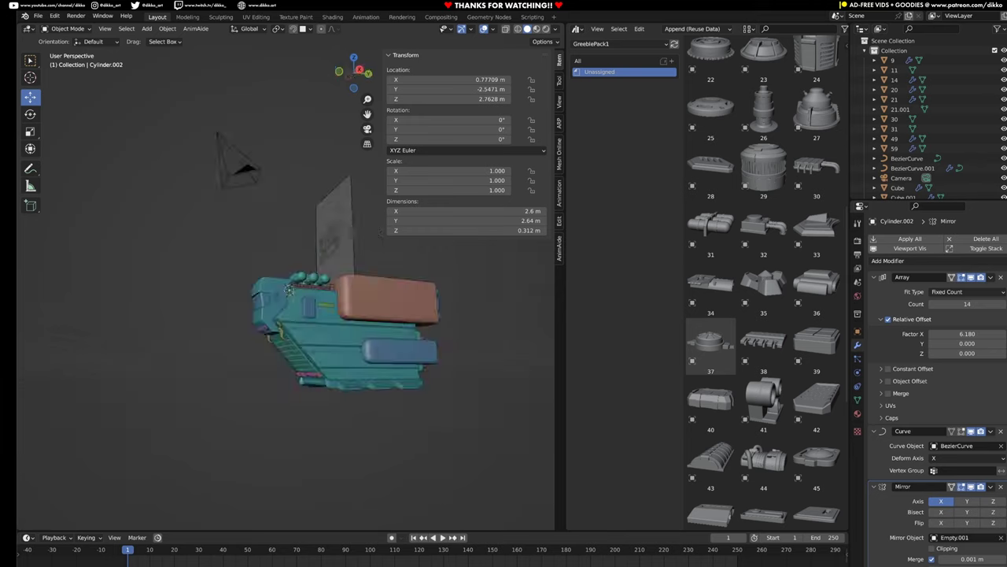
Try greebles 39 and 38 on the front foot of the gun's bottom side edge
middle_click_drag(260, 338, 320, 269)
scroll(712, 456, "down", 3)
scroll(775, 489, "down", 15)
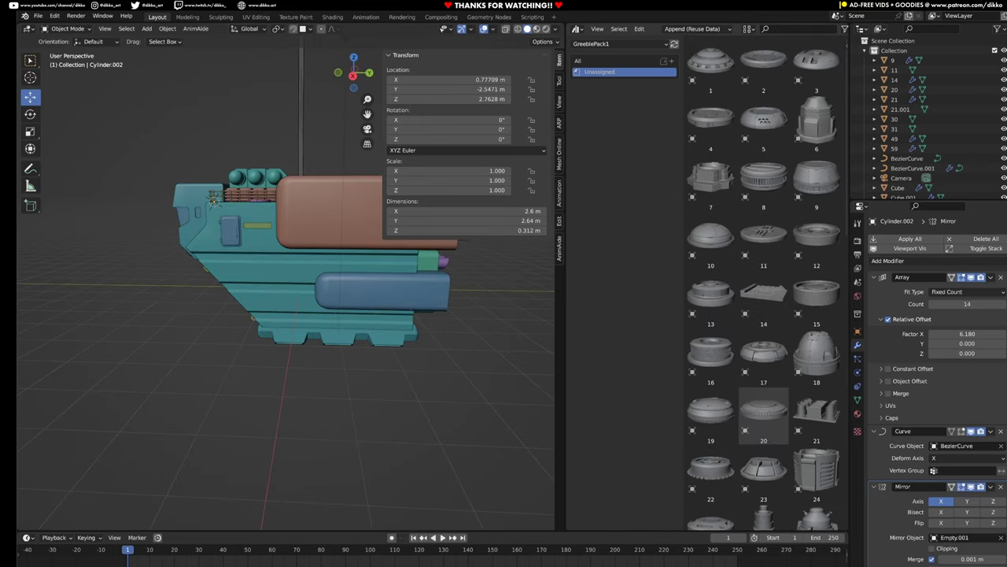
left_click_drag(816, 410, 285, 360)
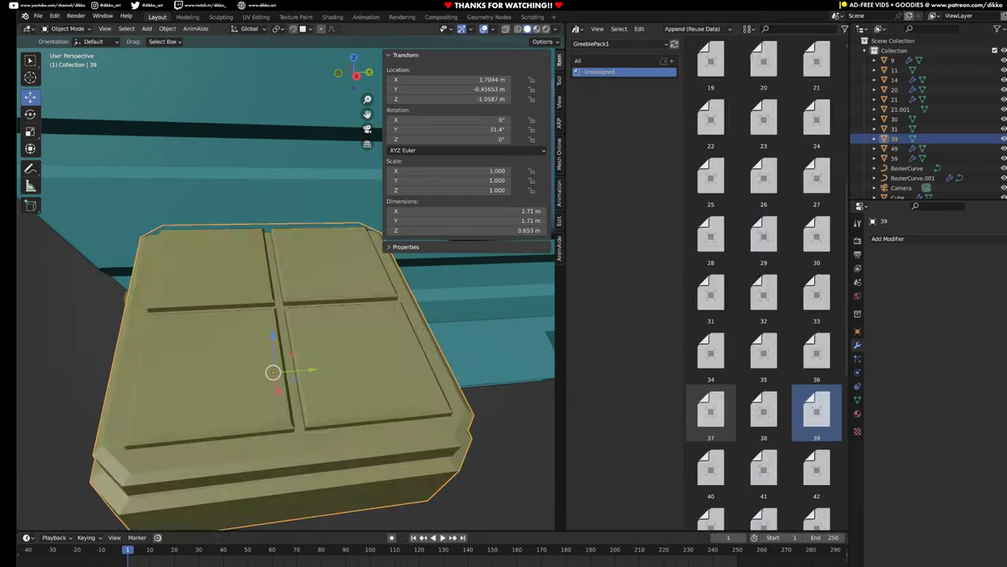
key("ctrl+z")
left_click_drag(764, 409, 299, 360)
key("s")
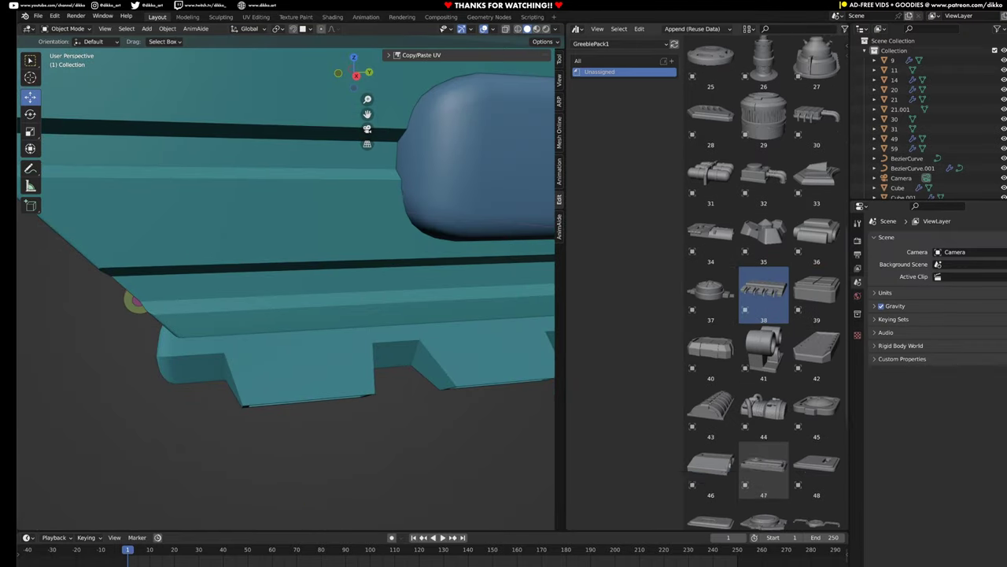
Place greeble 46 on the bottom edge's front foot at 0.312 scale, rotated 90° about its local Z, at Y -0.227 m
left_click_drag(710, 461, 281, 359)
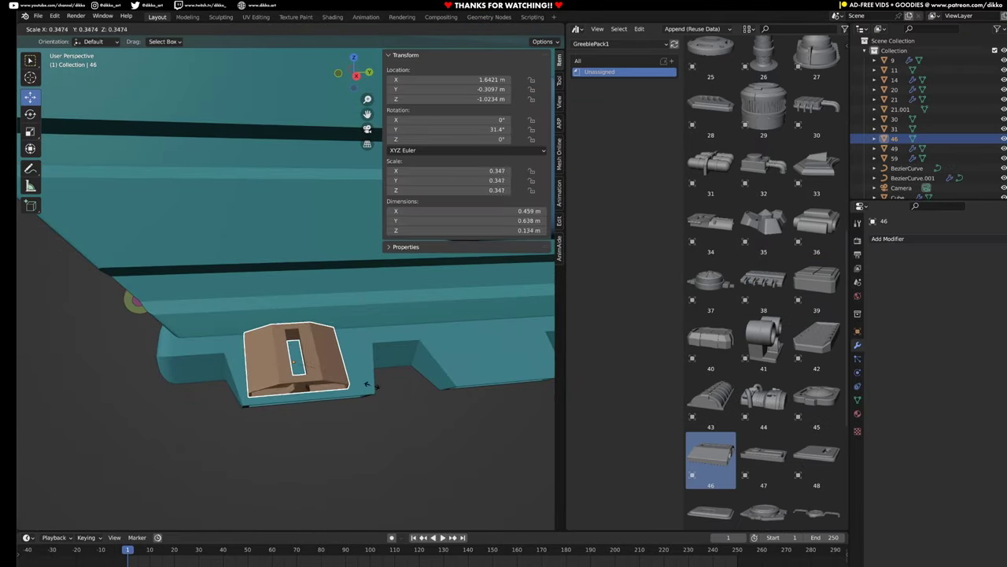
key("s")
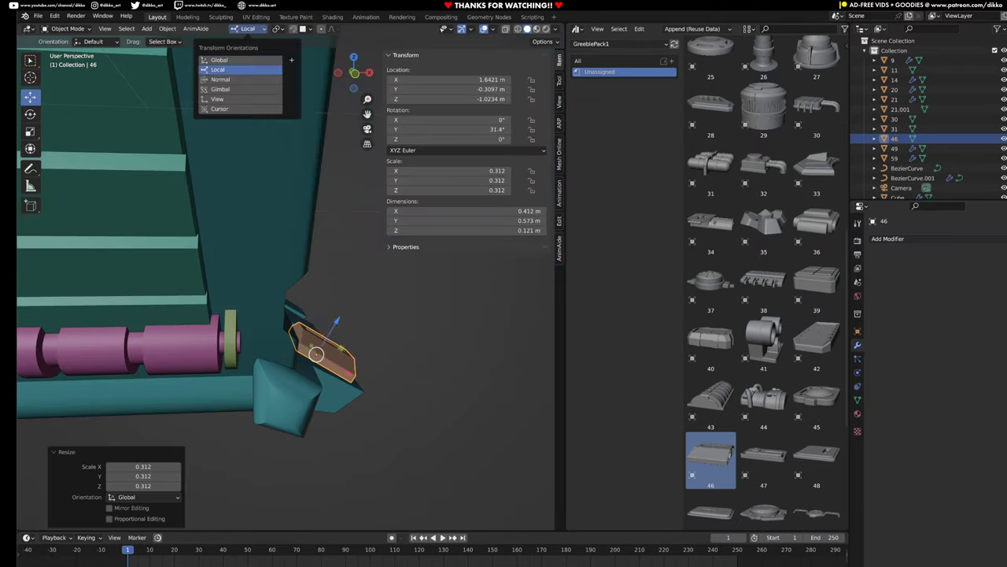
type("rz")
middle_click_drag(315, 473, 303, 448)
type("90")
key("Return")
left_click_drag(326, 359, 341, 360)
middle_click_drag(341, 394, 425, 355)
scroll(331, 354, "down", 4)
middle_click_drag(346, 354, 276, 417)
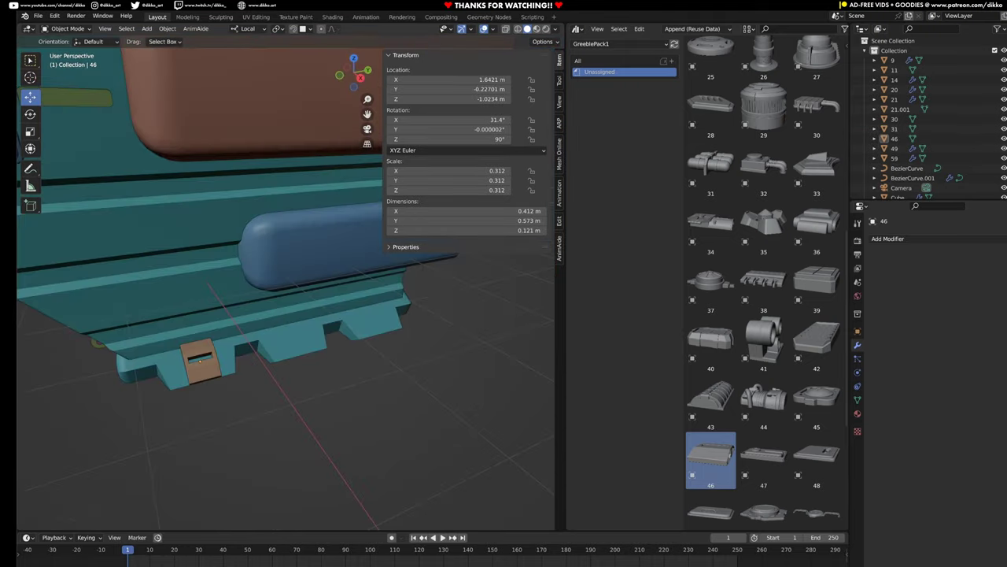
Array greeble 46 along the three bottom feet with a count of 3 and relative X offset 3.400
left_click(889, 239)
left_click(819, 270)
left_click(1003, 303)
left_click(464, 377)
Try Single colouring for the solid viewport, return to Random, and settle on Material colouring
mouse_move(394, 378)
middle_mouse_down()
mouse_move(244, 362)
mouse_move(362, 366)
mouse_move(374, 339)
middle_mouse_up()
scroll(347, 362, "down", 6)
left_click(556, 29)
left_click(508, 151)
left_click(548, 152)
left_click(511, 142)
scroll(339, 346, "up", 5)
Set the viewport cavity type to World with a valley strength of 2.068
left_click(555, 30)
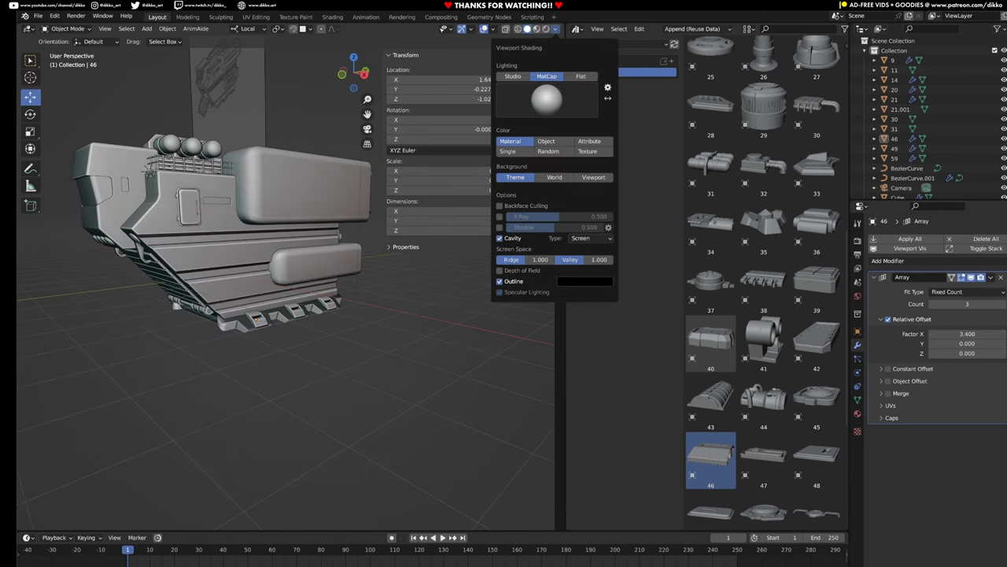
left_click(590, 239)
left_click(587, 261)
left_click(555, 29)
left_click_drag(573, 260, 589, 260)
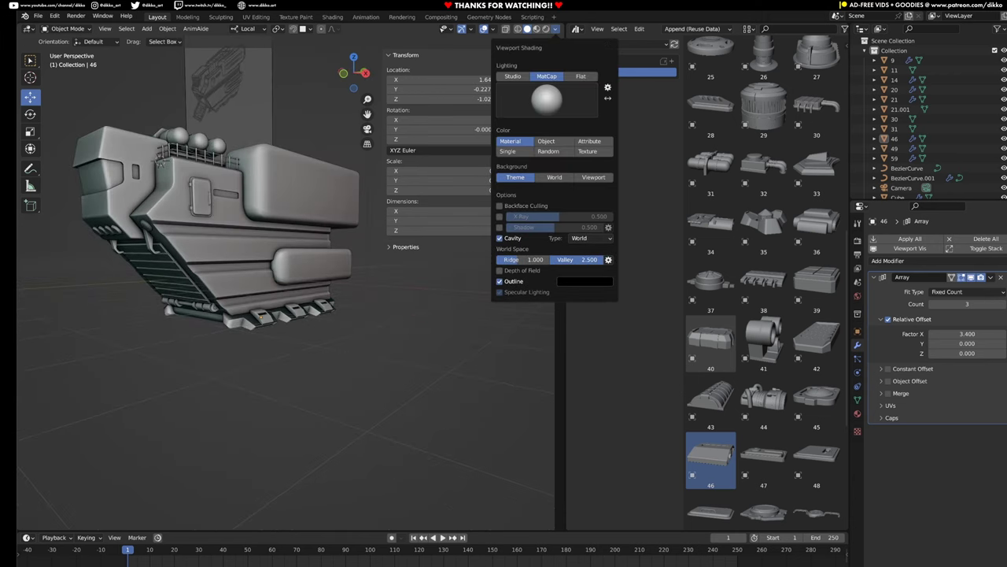
Try different MatCaps for the viewport, including the orange-red one
middle_click_drag(315, 338, 453, 337)
left_click(556, 29)
left_click(549, 98)
left_click(544, 163)
left_click(548, 97)
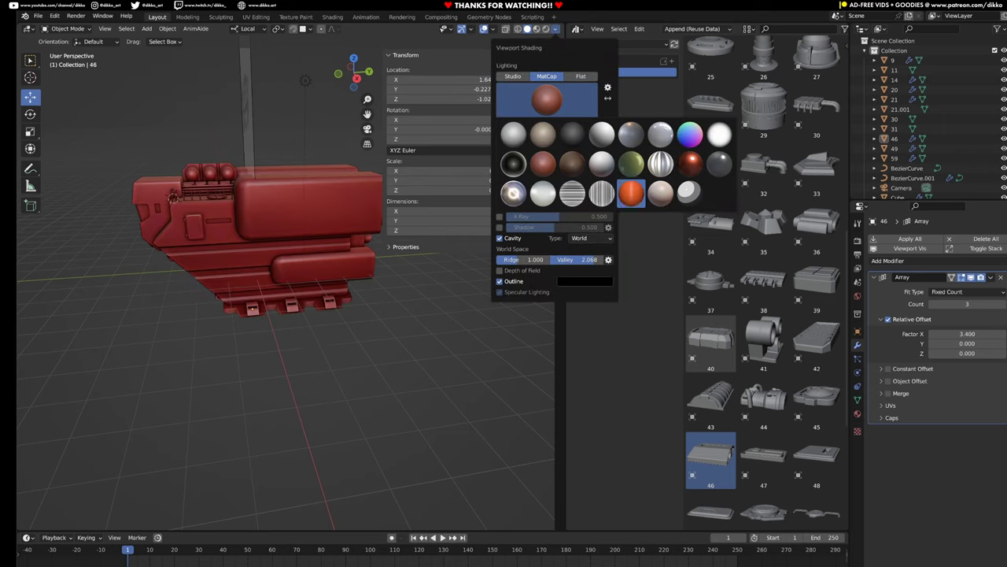
left_click(632, 194)
Select the arrayed greeble 46 on the bottom feet and duplicate it toward the underside
scroll(267, 323, "up", 3)
middle_click_drag(330, 315, 197, 314)
left_click(197, 335)
key("Tab")
key("l")
key("Tab")
middle_click_drag(267, 331, 314, 212)
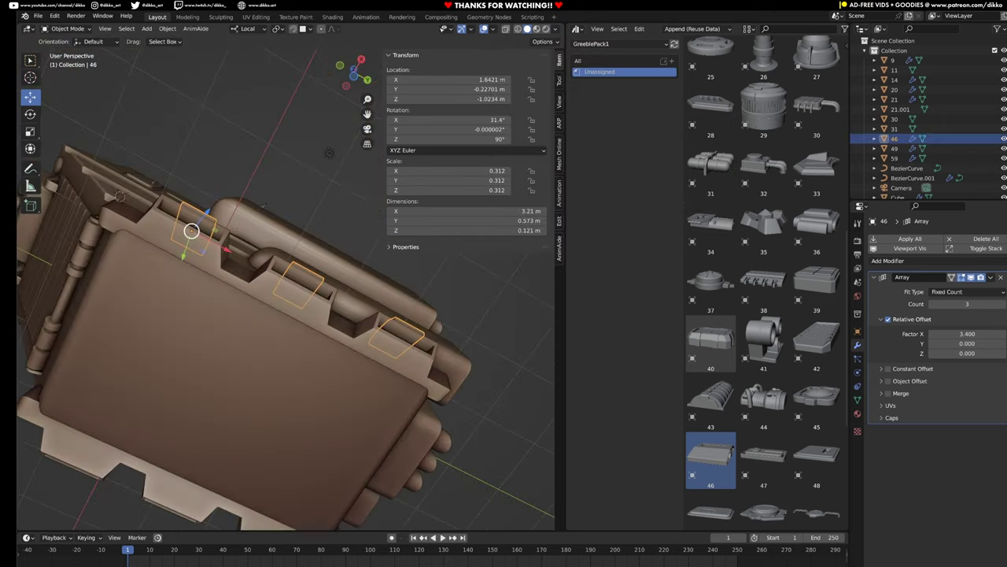
key("shift+d")
left_click(194, 259)
middle_click_drag(236, 315, 236, 276)
Turn on snapping and move the duplicated greeble array onto the inner underside faces of the feet
key("shift+Tab")
key("g")
left_click(202, 283)
middle_click_drag(307, 315, 212, 268)
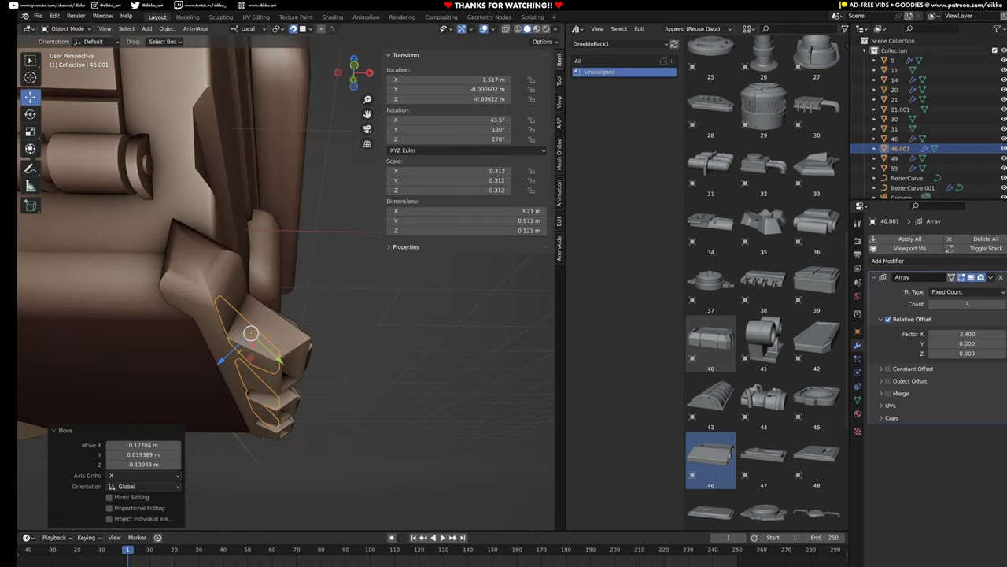
Delete the duplicated greeble array from the inner underside of the feet
key("Delete")
middle_click_drag(252, 315, 299, 331)
scroll(268, 330, "up", 3)
Try to rotate the mesh of arrayed greeble 46 by 180 degrees in edit mode
left_click(206, 450)
key("Tab")
type("r")
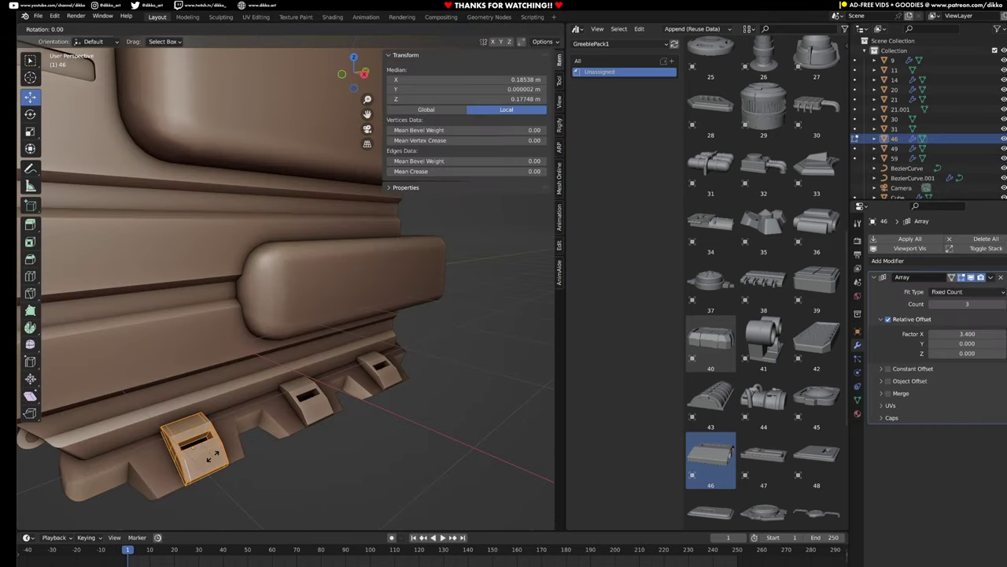
type("180")
key("Return")
middle_click_drag(213, 457, 205, 417)
key("ctrl+z")
Move arrayed greeble 46 along its local X axis toward one side of the feet
scroll(204, 417, "up", 2)
left_click(220, 315)
key("Tab")
middle_click_drag(221, 315, 244, 355)
key("g")
key("x")
left_click(244, 362)
scroll(244, 362, "down", 3)
scroll(244, 362, "up", 3)
left_click(236, 472)
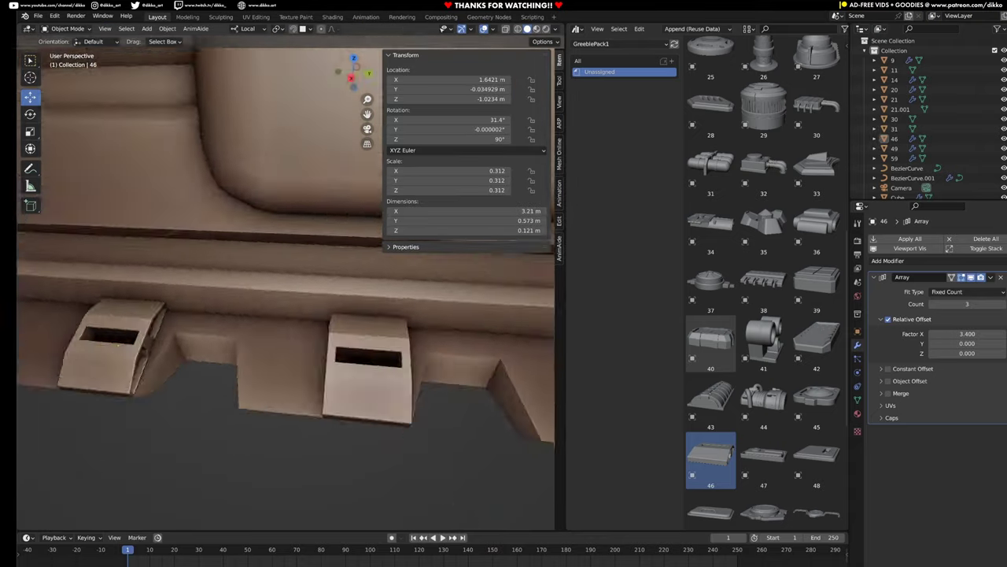
Duplicate arrayed greeble 46 along its local X axis so a pair sits side by side on each foot
scroll(244, 409, "down", 9)
scroll(248, 417, "up", 9)
left_click(250, 425)
key("shift+s")
key("shift+d")
key("x")
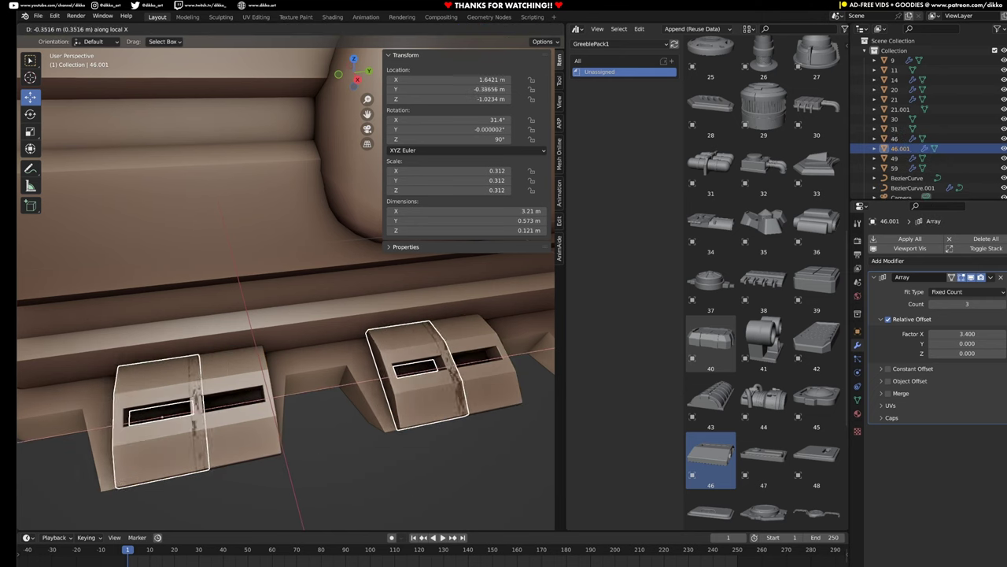
right_click(371, 475)
left_click(371, 474)
scroll(362, 473, "down", 3)
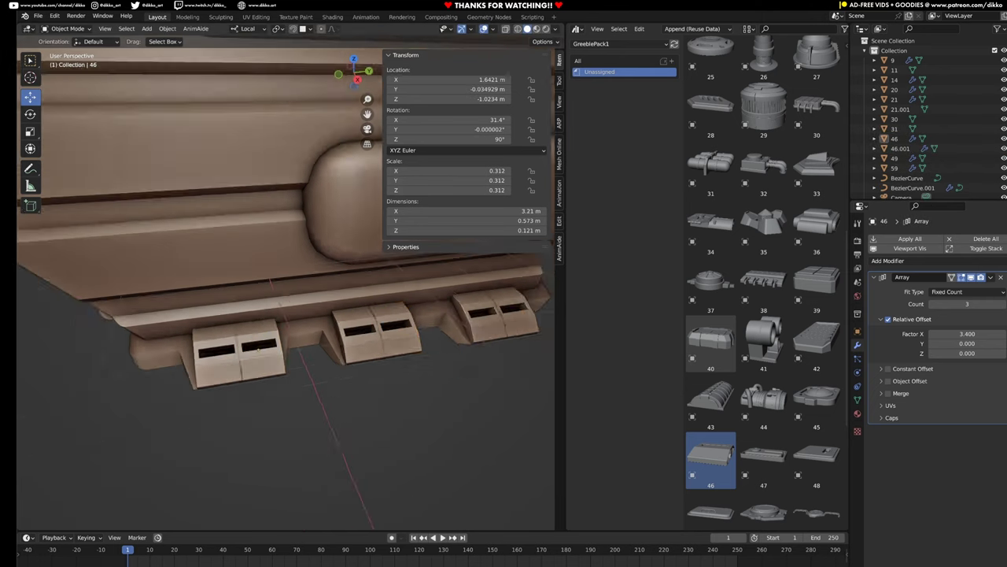
Rotate the duplicated greeble array 180 degrees about its local Z axis
middle_click_drag(331, 441, 307, 417)
left_click(205, 417)
left_click(236, 472)
middle_click_drag(236, 472, 267, 448)
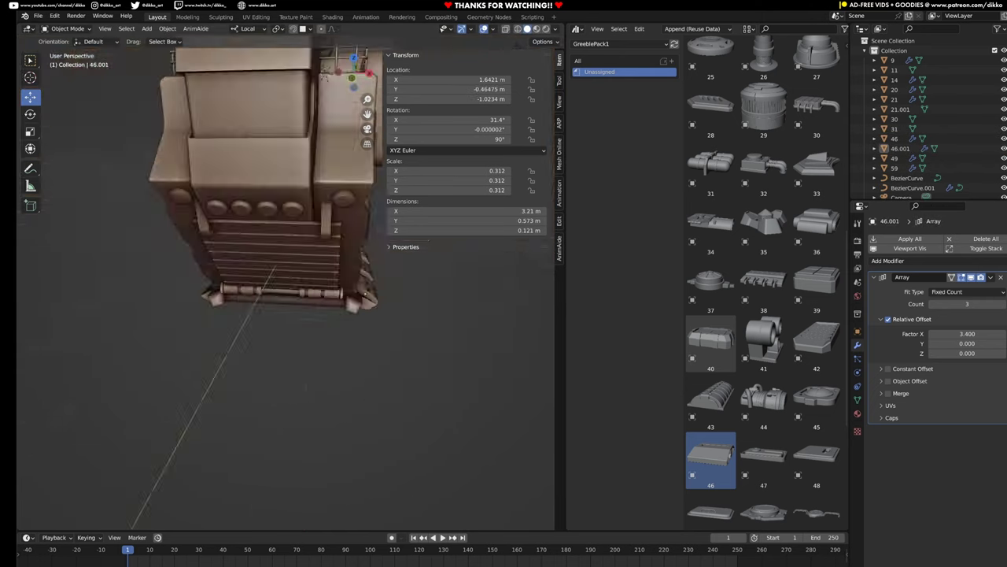
scroll(272, 410, "up", 8)
middle_click_drag(366, 294, 252, 429)
left_click(268, 413)
key("r")
key("z")
key("9")
key("0")
right_click(237, 423)
type("rz180")
key("Return")
Reverse the array offset of the rotated duplicate so its copies run back along the feet
scroll(232, 427, "down", 8)
type("-")
key("Return")
scroll(275, 331, "up", 6)
middle_click_drag(276, 331, 330, 323)
left_click(315, 425)
middle_click_drag(314, 425, 212, 377)
left_click(158, 221)
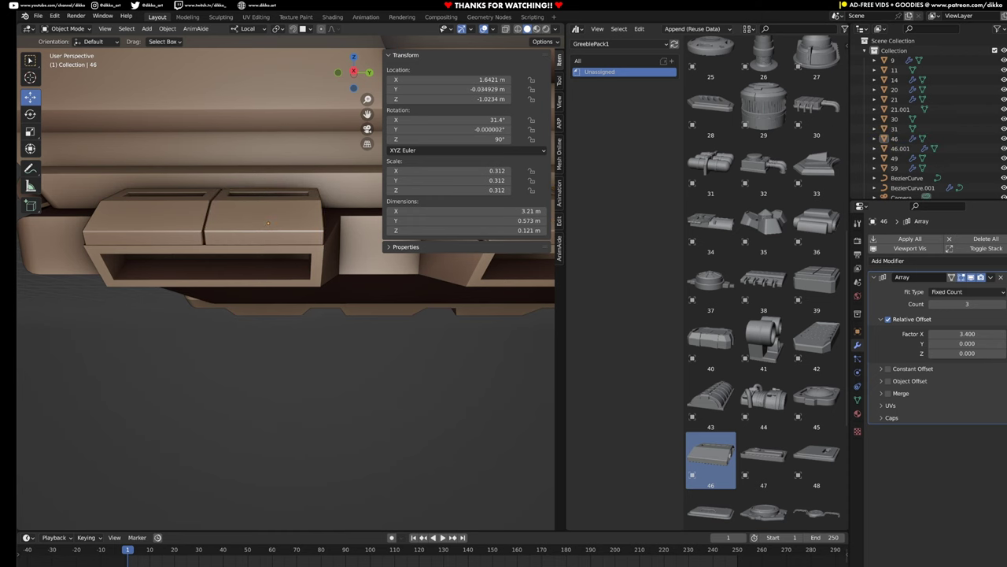
Place greeble 26 at the front end of the foot and scale it down to about 0.141
middle_click_drag(213, 338, 409, 315)
scroll(307, 315, "down", 4)
scroll(409, 315, "up", 5)
scroll(762, 149, "up", 3)
left_click_drag(762, 143, 403, 309)
scroll(403, 308, "down", 5)
key("s")
left_click(353, 299)
middle_click_drag(353, 299, 259, 284)
scroll(260, 272, "up", 5)
key("s")
left_click(256, 266)
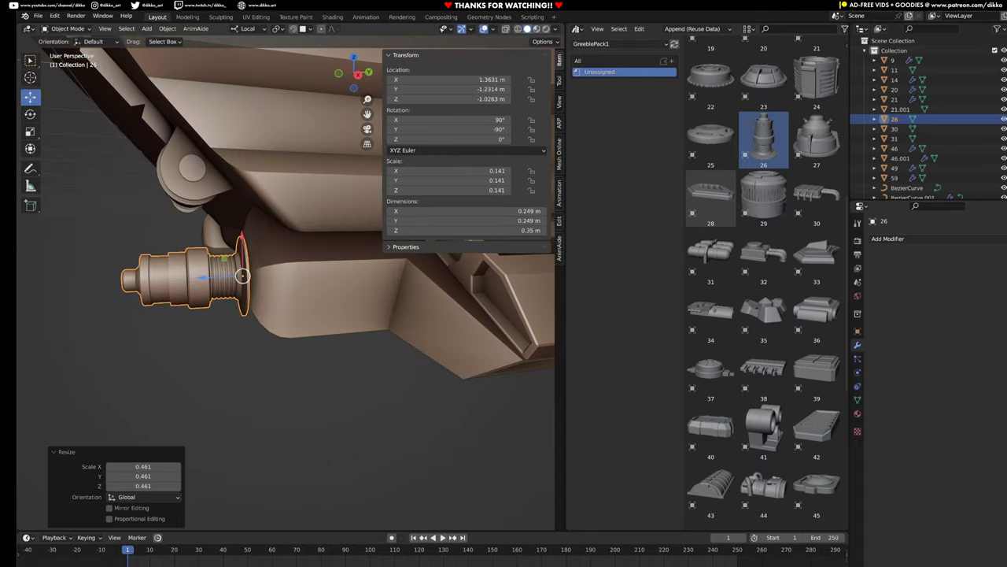
Shift greeble 26 slightly toward the front end of the foot
left_click_drag(203, 277, 206, 277)
left_click(236, 409)
scroll(252, 314, "down", 6)
middle_click_drag(252, 315, 331, 291)
scroll(252, 299, "up", 6)
left_click(193, 320)
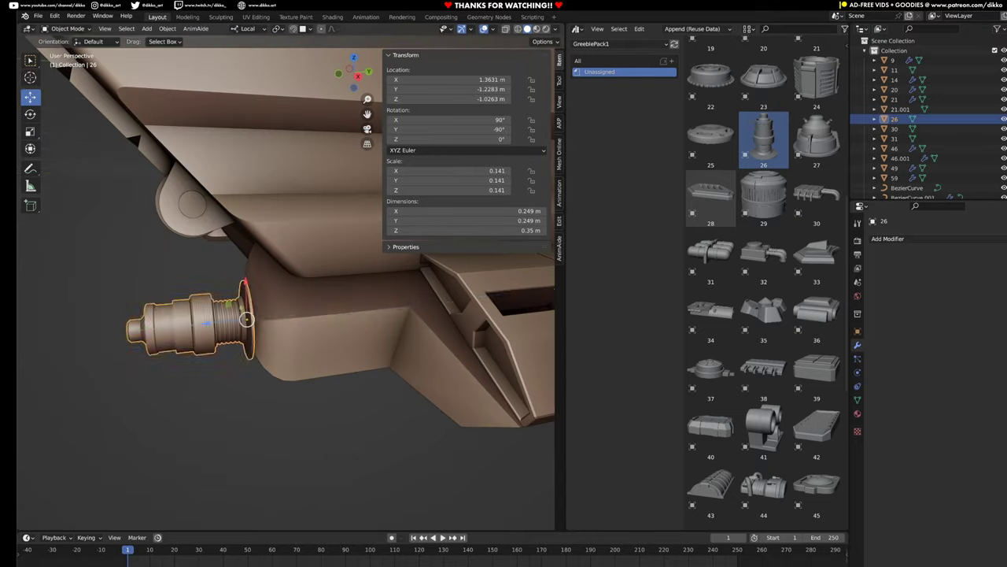
Extrude the flanged base of greeble 26 toward the foot and scale it, making the greeble about 0.63 m long
key("Tab")
middle_click_drag(193, 320, 259, 294)
left_click(238, 300)
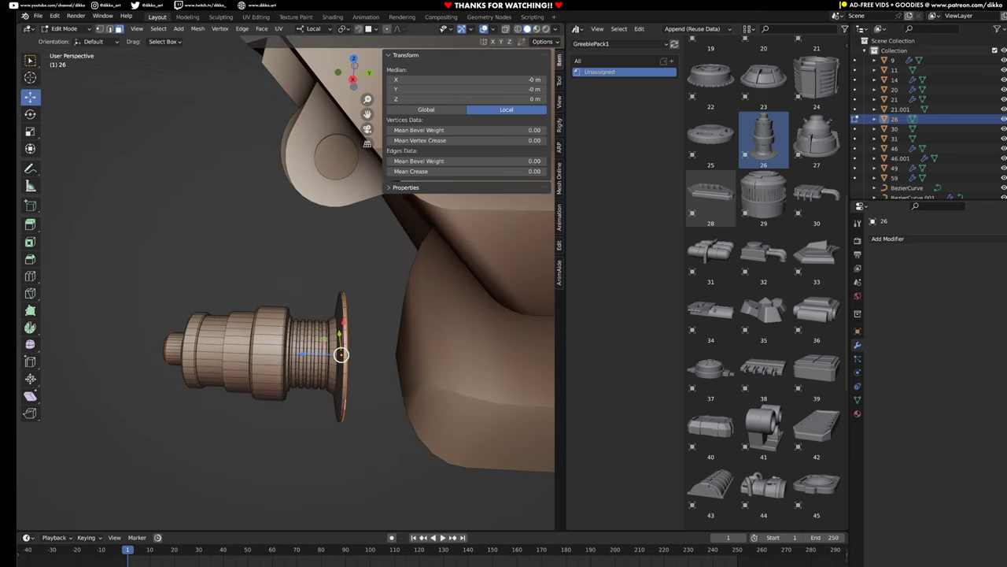
scroll(287, 289, "down", 2)
middle_click_drag(315, 330, 334, 350)
right_click(354, 354)
key("e")
left_click(364, 323)
scroll(315, 330, "down", 3)
key("s")
left_click(335, 394)
key("Tab")
middle_click_drag(335, 393, 425, 385)
scroll(330, 330, "down", 4)
middle_click_drag(354, 338, 236, 319)
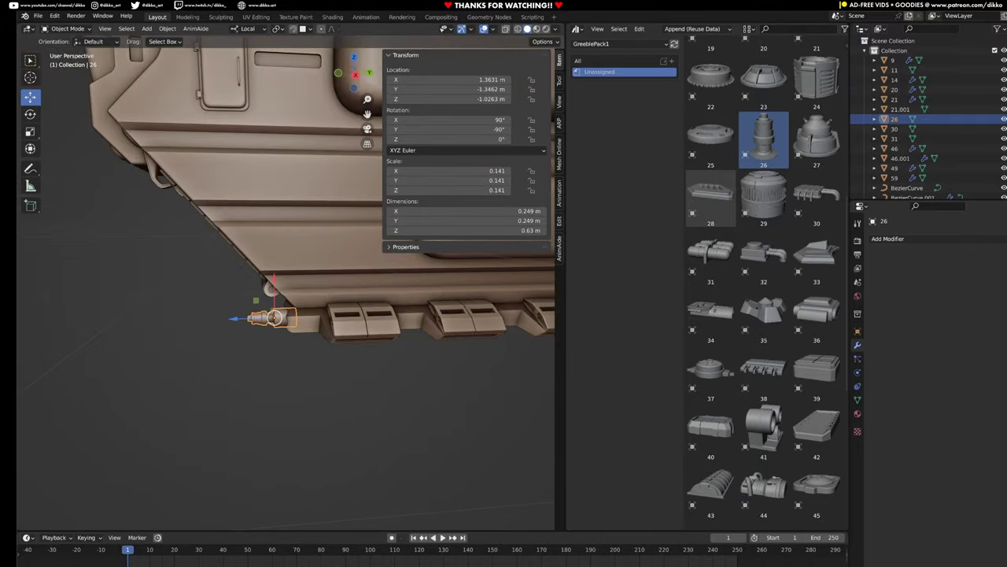
Add an X-axis Mirror modifier to greeble 26 with Empty.001 as the mirror object
left_click(400, 355)
middle_click_drag(400, 356, 539, 338)
left_click(889, 238)
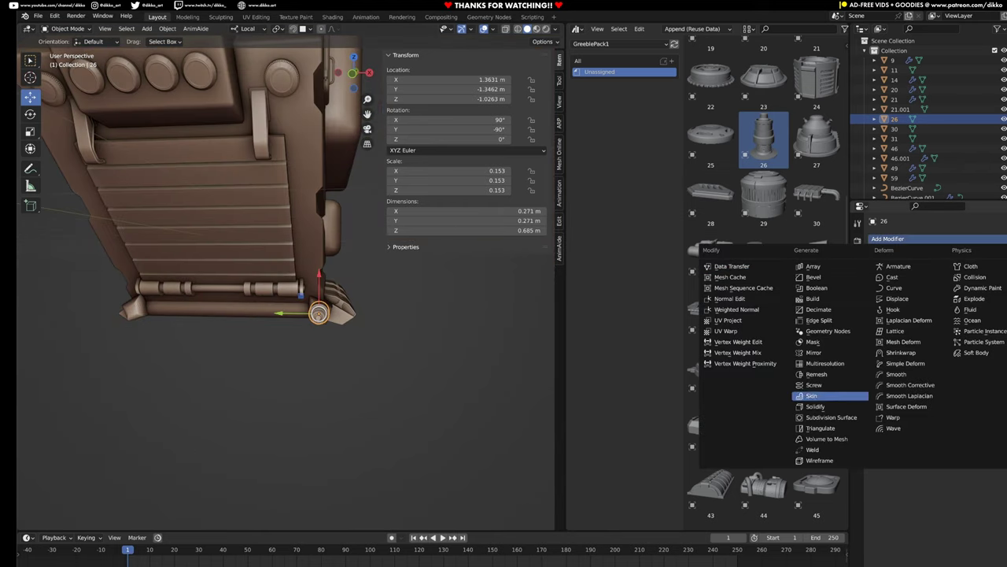
left_click(814, 353)
scroll(378, 339, "down", 4)
left_click(378, 354)
scroll(370, 260, "up", 4)
middle_click_drag(378, 354, 259, 330)
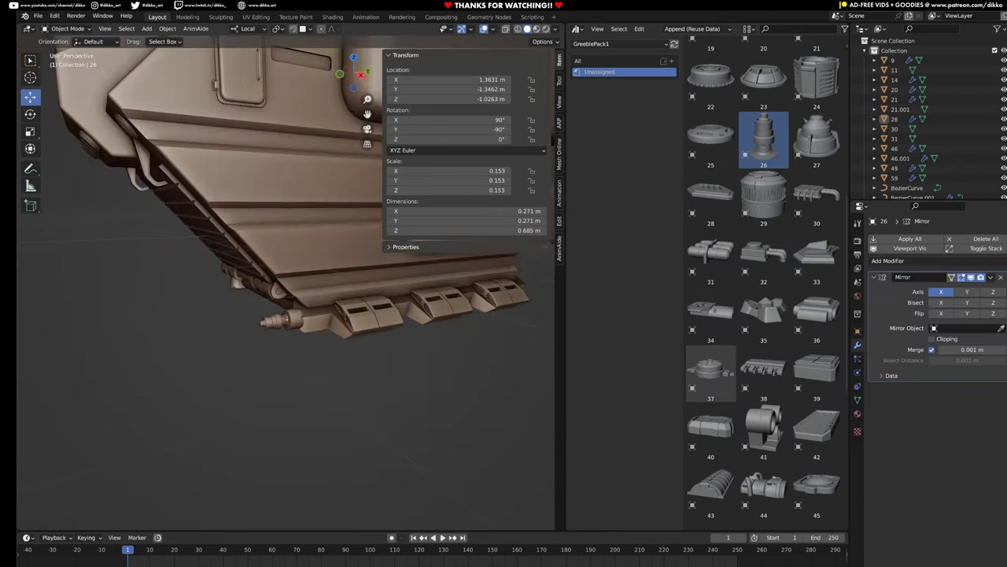
left_click(965, 328)
left_click(937, 352)
scroll(330, 361, "down", 4)
middle_click_drag(330, 361, 268, 368)
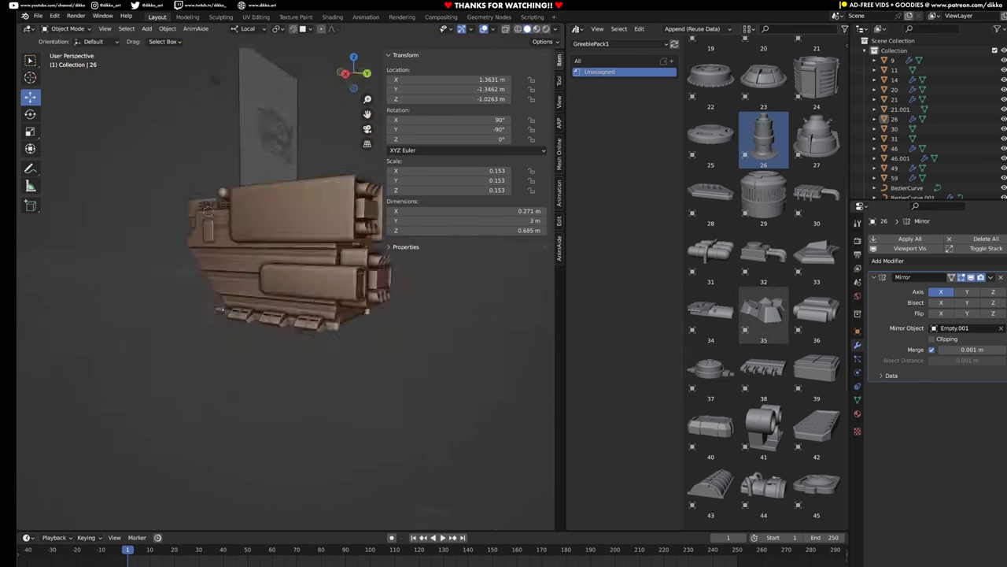
Place greeble 43 on the rear face beneath the exhaust tubes and scale it down to about 0.554
scroll(763, 370, "down", 1)
middle_click_drag(378, 362, 260, 369)
left_click_drag(711, 459, 262, 344)
middle_click_drag(262, 345, 331, 330)
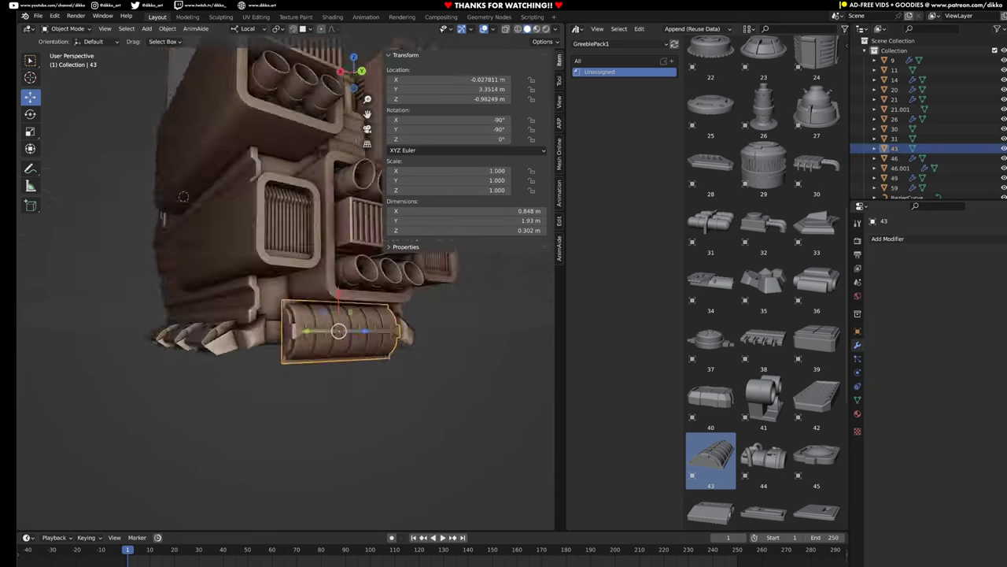
scroll(393, 378, "up", 3)
key("s")
left_click(347, 376)
key("s")
mouse_move(346, 376)
middle_mouse_down()
mouse_move(426, 405)
mouse_move(488, 394)
mouse_move(346, 374)
middle_mouse_up()
left_click(417, 400)
key("s")
Move greeble 43 to one side of the rear face and raise it slightly
left_click_drag(306, 368, 220, 369)
left_click_drag(245, 329, 245, 316)
middle_click_drag(251, 331, 228, 275)
left_click_drag(156, 258, 149, 258)
Add an X-axis Mirror modifier to greeble 43 with Empty.001 as the mirror object
left_click(889, 239)
left_click(809, 347)
left_click(968, 328)
type("emp")
left_click(937, 353)
middle_click_drag(378, 331, 418, 370)
Scale the mirrored greeble 43 along its local X axis
middle_click_drag(174, 172, 240, 219)
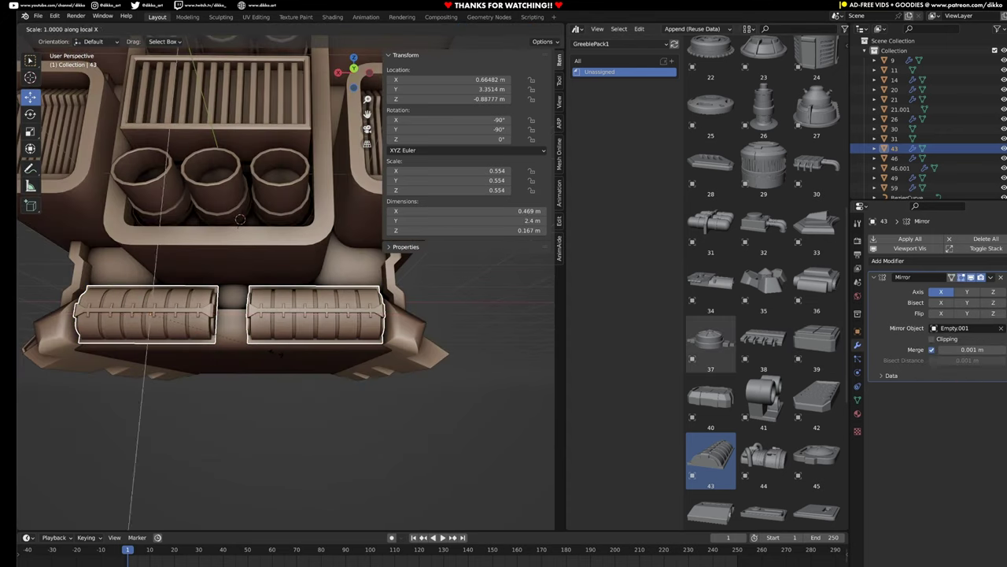
key("x")
left_click(280, 355)
left_click(301, 363)
middle_click_drag(300, 363, 237, 197)
Isolate greeble 43, select two of its hidden back faces, and shift them slightly back in the full scene
left_click(312, 381)
key("slash")
key("Tab")
middle_click_drag(232, 139, 212, 63)
scroll(213, 158, "up", 3)
middle_click_drag(146, 260, 228, 264, "shift")
left_click(228, 264)
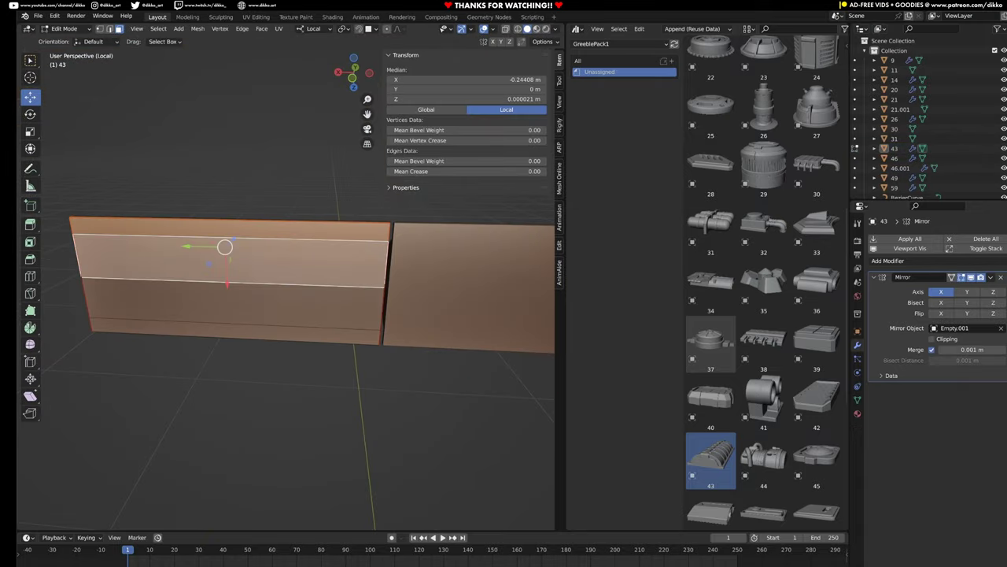
left_click(228, 305, "shift")
key("slash")
middle_click_drag(228, 307, 331, 236)
left_click_drag(337, 367, 355, 368)
key("Tab")
Add a Mirror modifier to the duplicated greeble array 46.001, using the empty as the mirror object
scroll(299, 314, "down", 6)
mouse_move(299, 331)
middle_mouse_down()
mouse_move(236, 197)
mouse_move(268, 314)
mouse_move(409, 315)
mouse_move(315, 334)
middle_mouse_up()
scroll(275, 299, "up", 6)
left_click(335, 387)
left_click(874, 277)
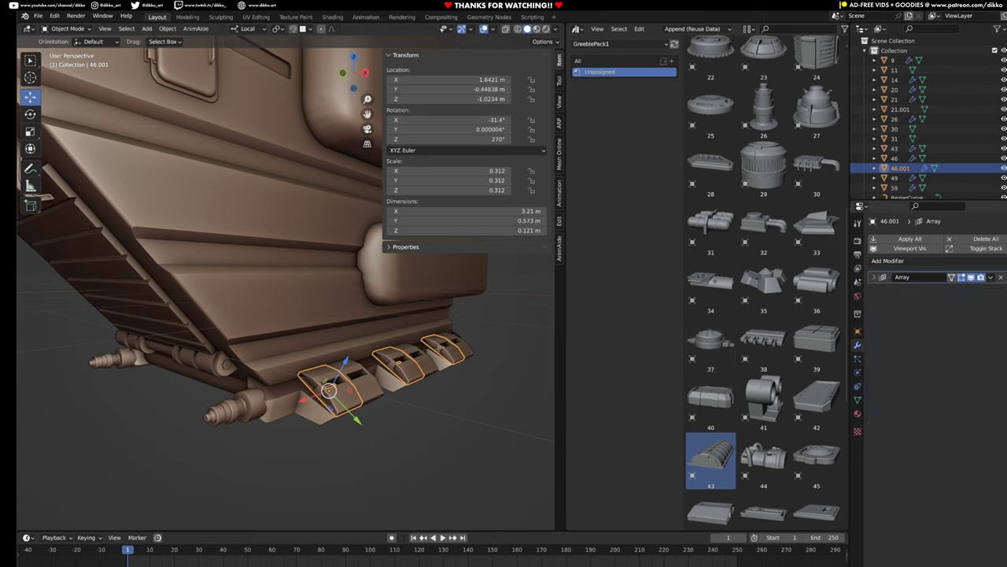
left_click(890, 261)
left_click(897, 396)
left_click(962, 340)
type("emp")
key("Return")
Mirror the original arrayed greeble 46 across the empty to the opposite feet
left_click(361, 386)
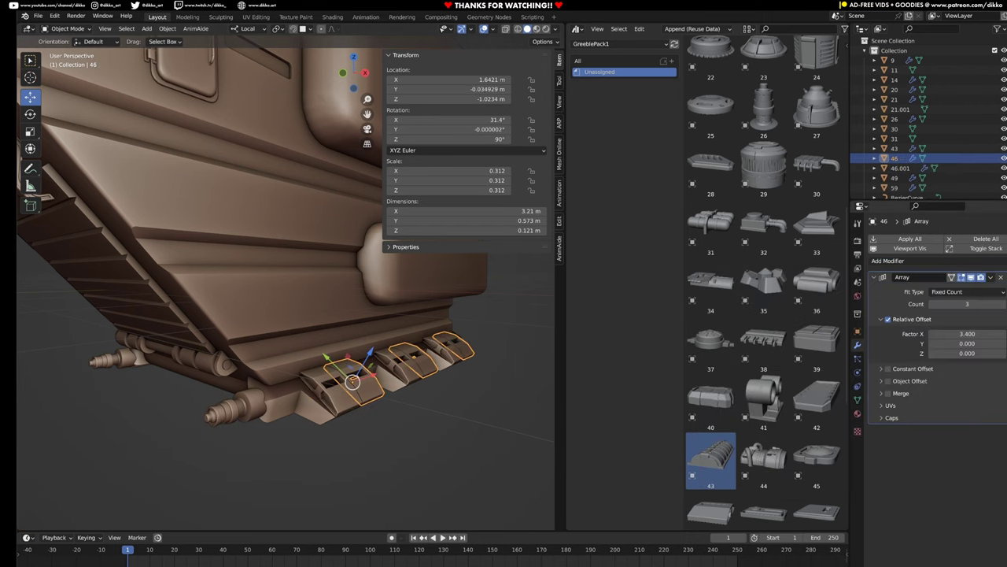
left_click(873, 277)
left_click(889, 261)
left_click(810, 377)
left_click(962, 341)
type("empt")
left_click(933, 365)
left_click(480, 378)
middle_click_drag(464, 370, 338, 307)
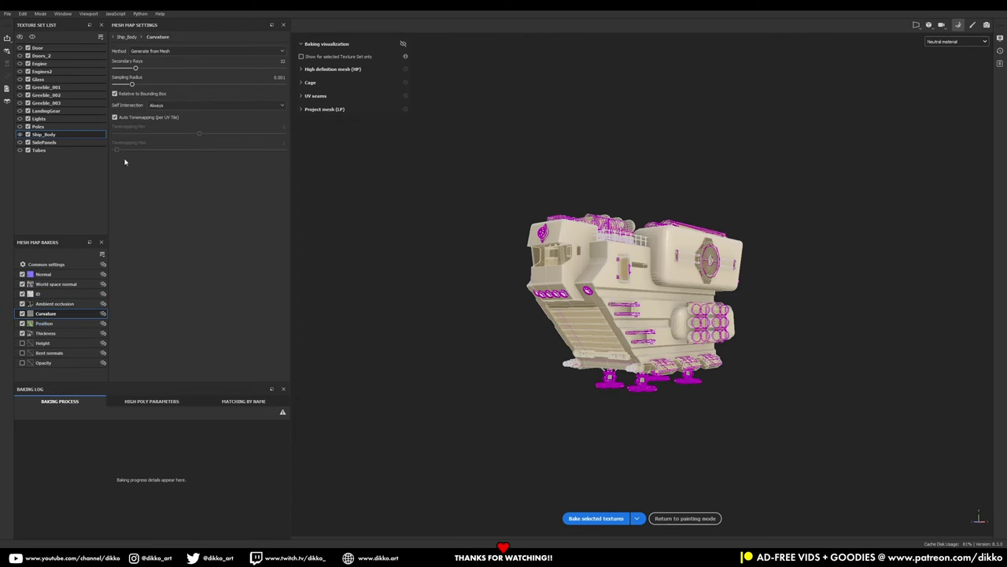
Switch to Substance 3D Painter and bake the selected mesh maps for all texture sets
left_click(618, 520)
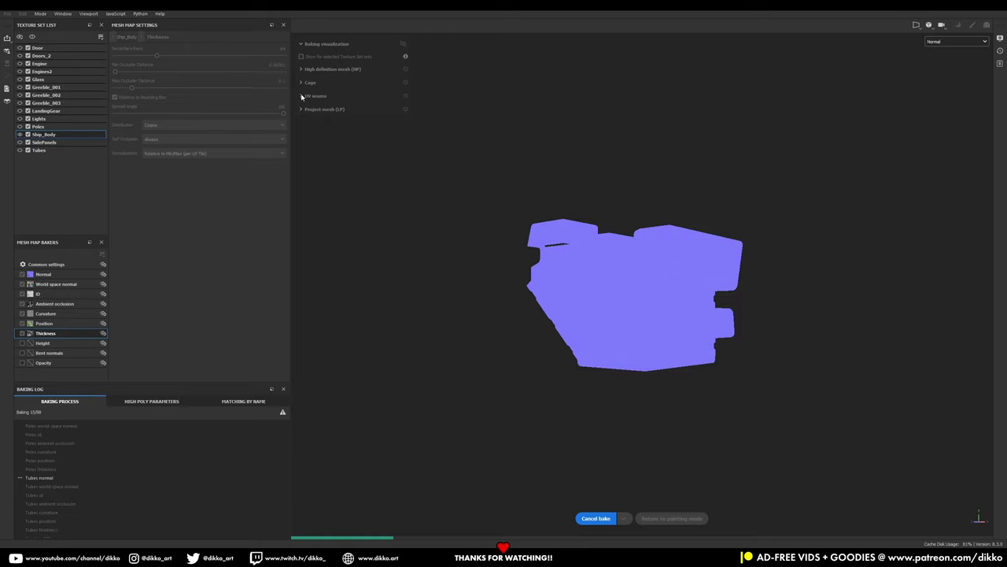
left_click_drag(484, 286, 339, 303, "alt")
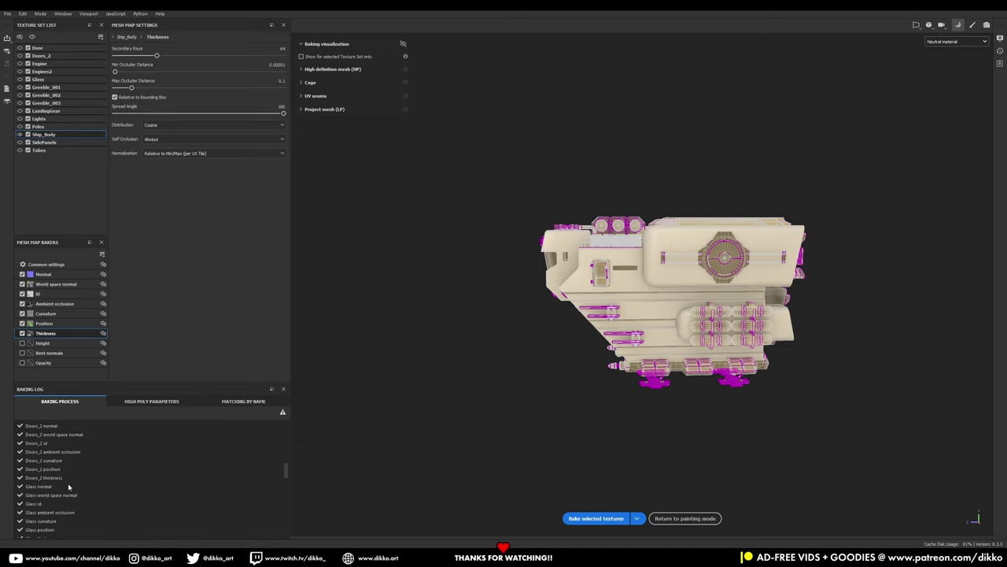
Review the baker settings for the Normal, World space normal, ID and Ambient occlusion maps
left_click(72, 275)
left_click(70, 285)
left_click(68, 295)
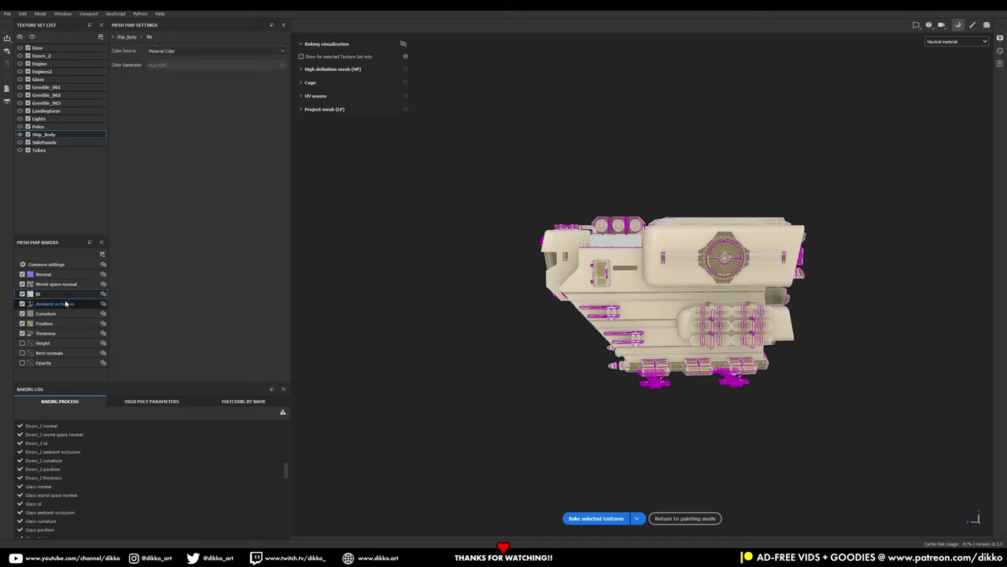
left_click(67, 303)
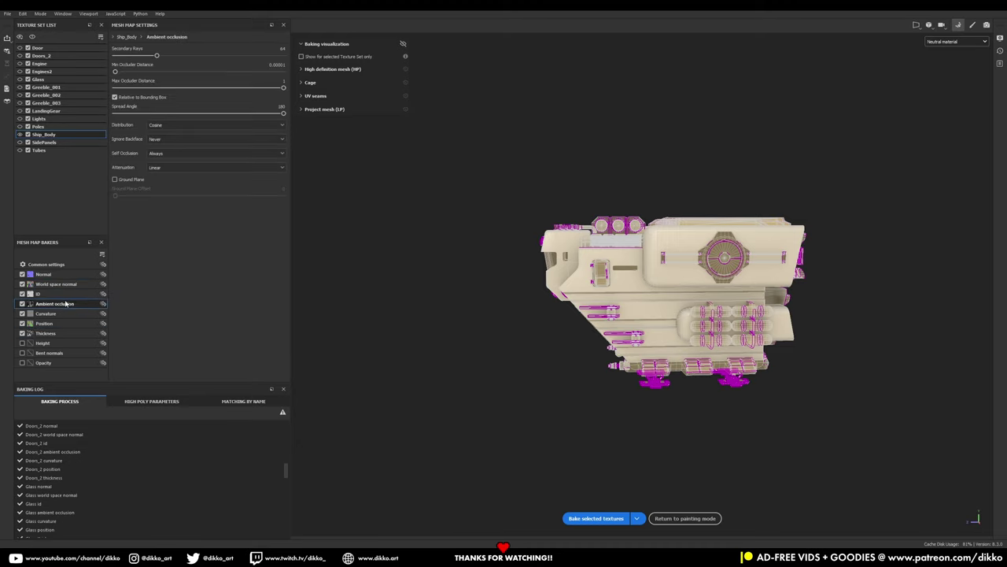
Return from baking to painting mode and inspect the baked Ship_Body in the 3D and UV views
left_click(685, 518)
scroll(492, 331, "up", 5)
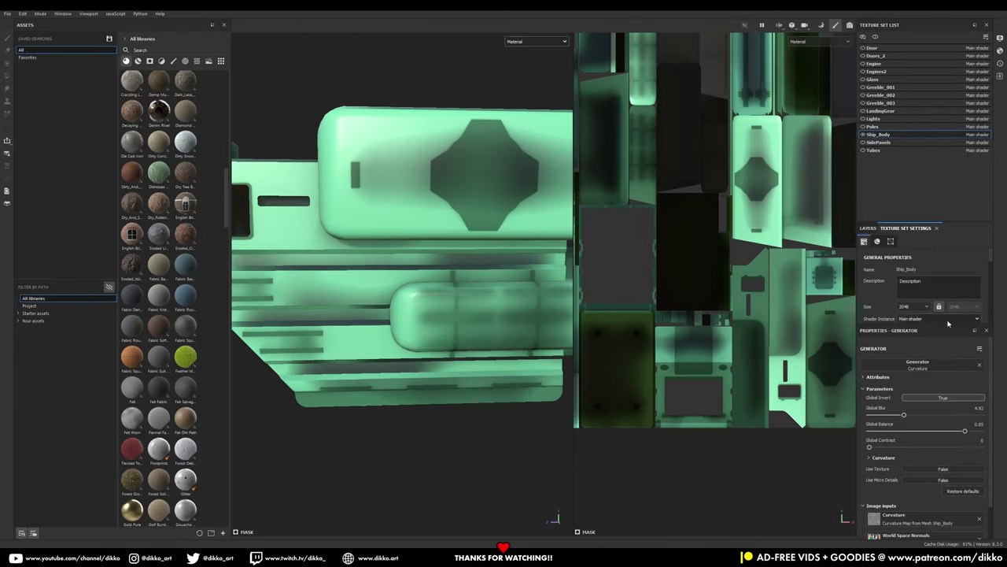
scroll(430, 245, "up", 4)
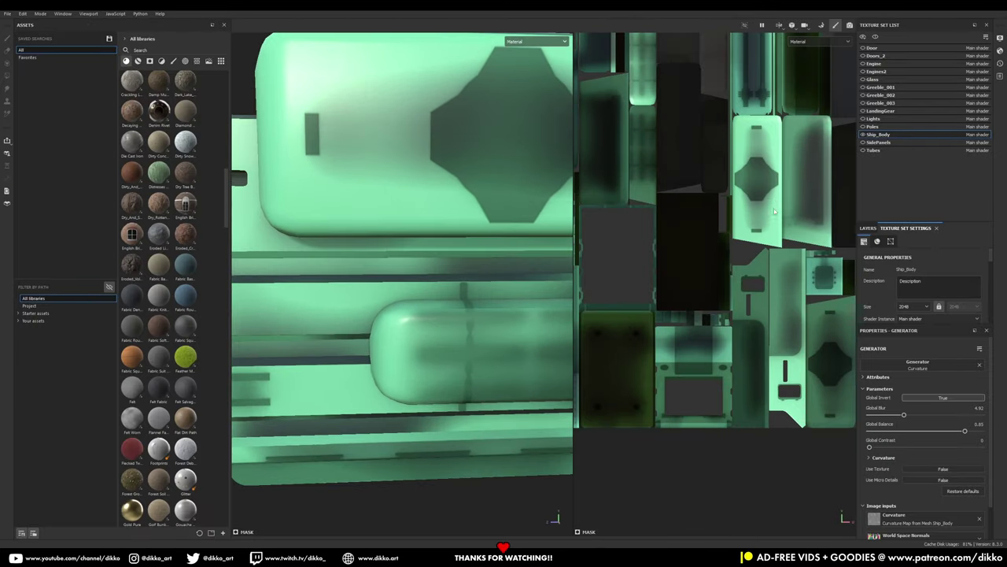
middle_click_drag(765, 230, 758, 427, "alt")
left_click_drag(758, 426, 740, 386, "alt")
scroll(358, 360, "down", 3)
mouse_move(358, 359)
left_mouse_down("alt")
mouse_move(488, 383)
mouse_move(382, 435)
mouse_move(355, 377)
left_mouse_up("alt")
Set the Curvature generator's Global Balance to 0.09 and its Global Blur to 0
left_click_drag(965, 430, 887, 455)
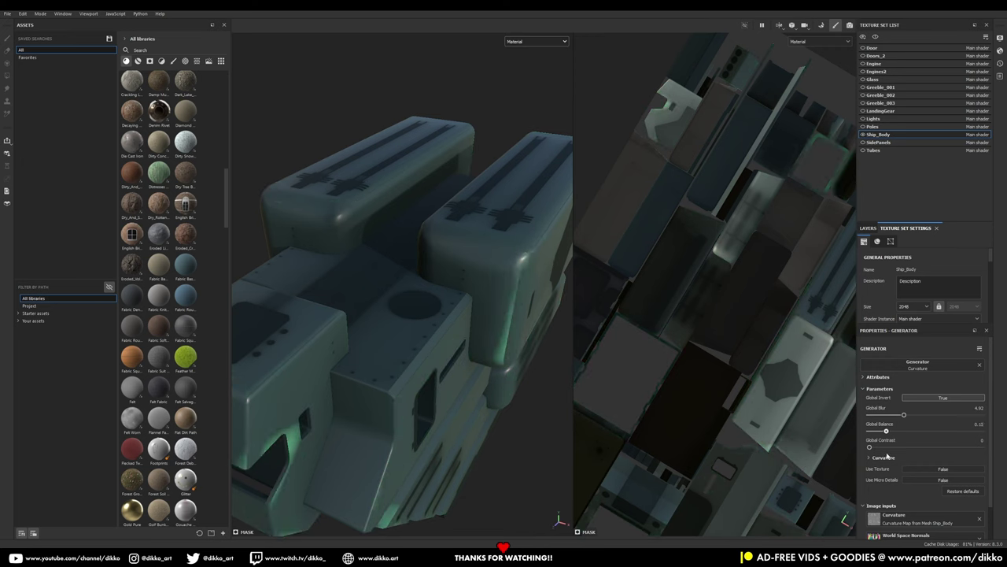
left_click_drag(904, 415, 880, 431)
left_click_drag(466, 409, 378, 340, "alt")
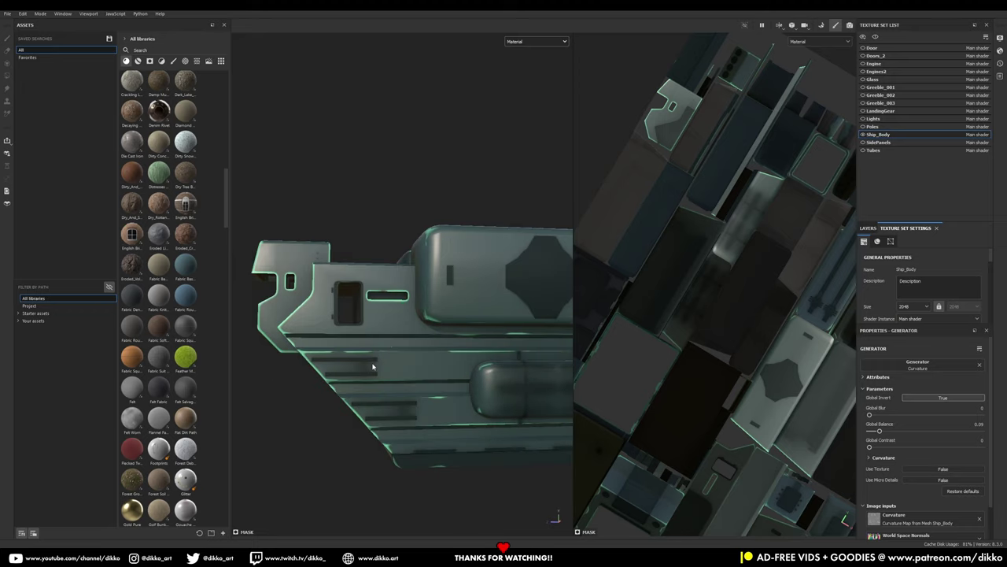
scroll(418, 393, "down", 3)
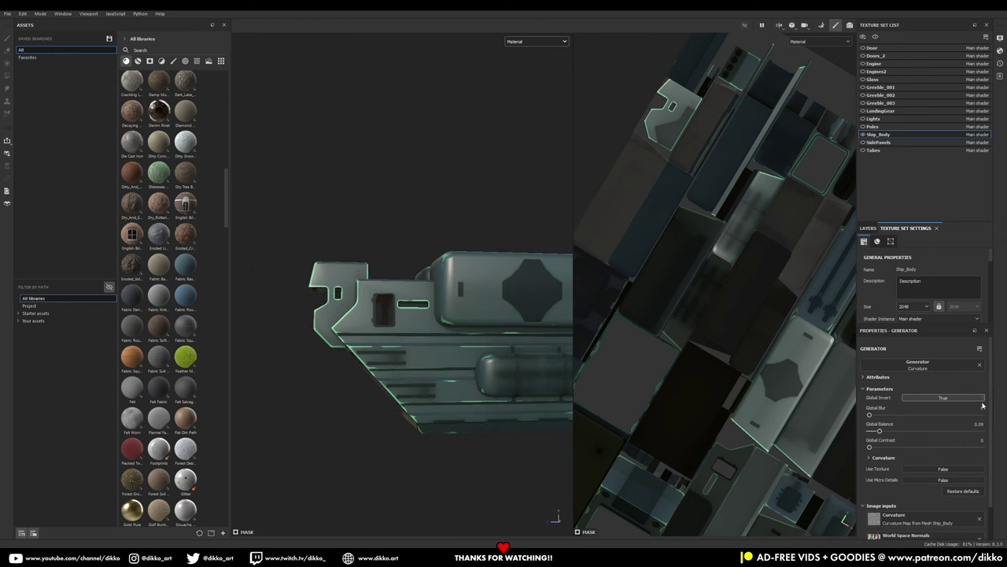
Set the Curvature generator's Global Invert to False and check the effect around the ship body
left_click(950, 399)
left_click_drag(438, 387, 516, 389, "alt")
scroll(407, 380, "up", 3)
left_click_drag(407, 380, 385, 354, "alt")
scroll(417, 389, "down", 3)
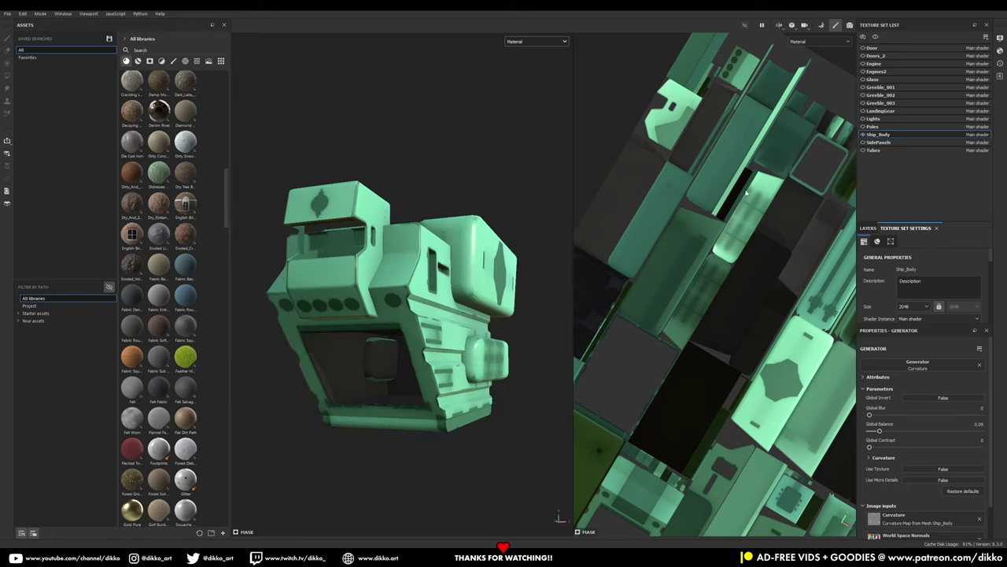
Make all texture sets from Door to Tubes visible on the model
left_click_drag(863, 48, 865, 151)
left_click_drag(531, 327, 528, 359, "alt")
Look through the material folders under Starter assets and Your assets, including the Fabric folder in PBR Materials
left_click(19, 313)
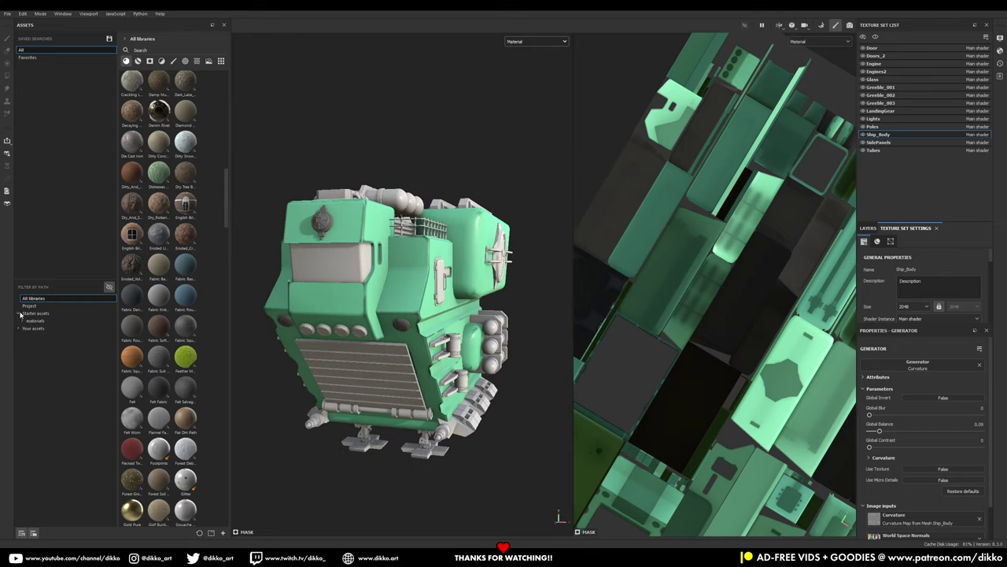
left_click(22, 320)
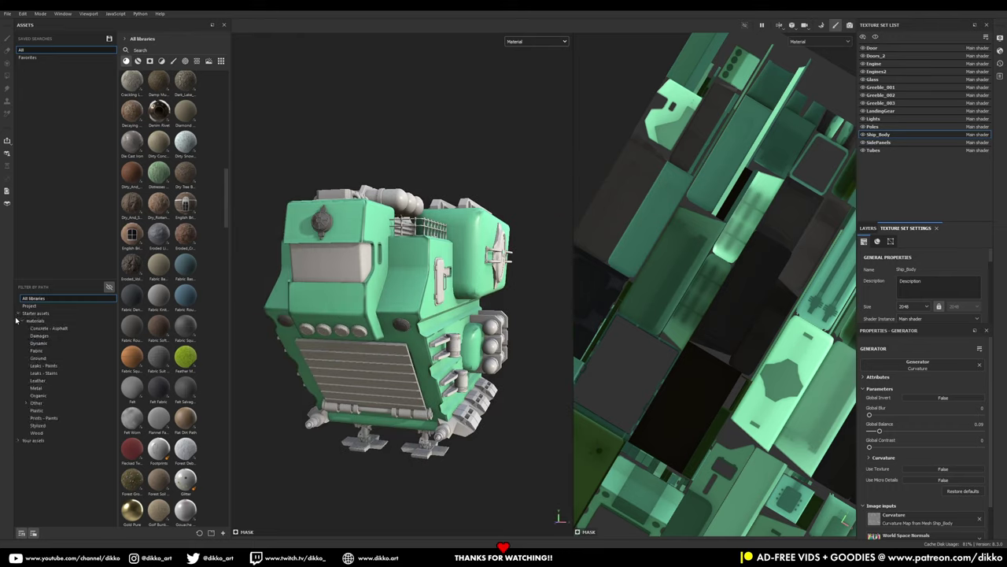
left_click(19, 313)
left_click(19, 321)
left_click(22, 328)
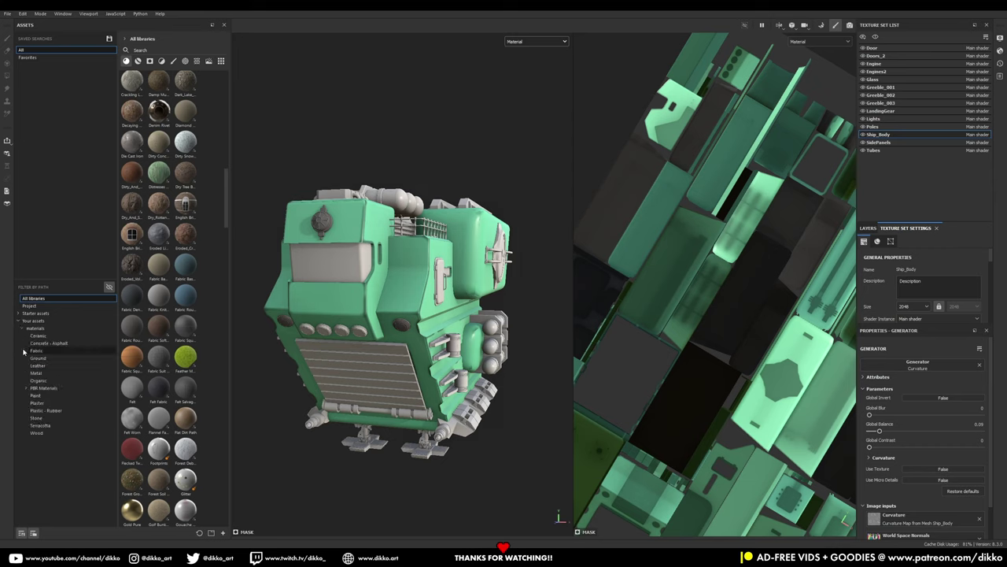
left_click(26, 388)
left_click(63, 403)
left_click(73, 396)
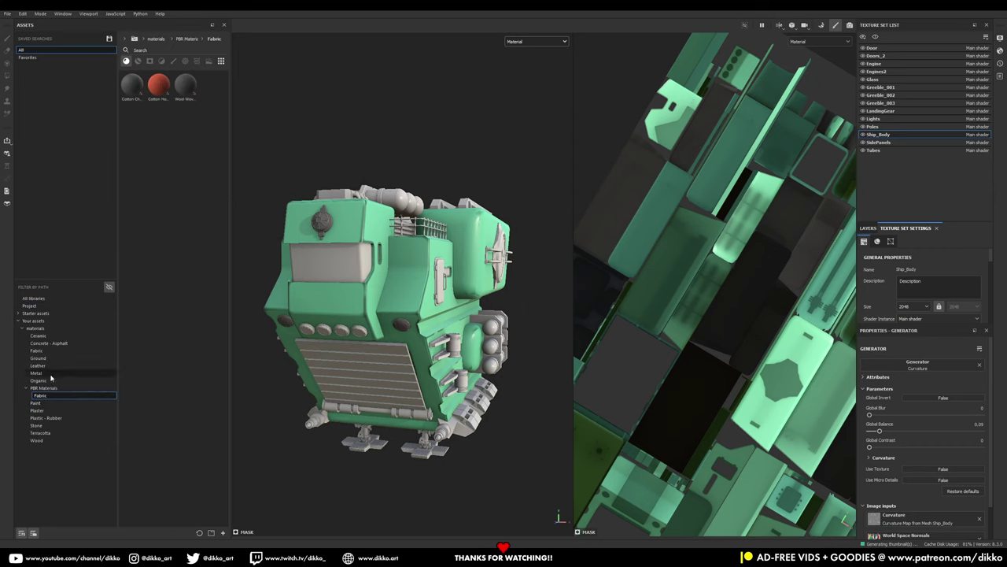
left_click(18, 312)
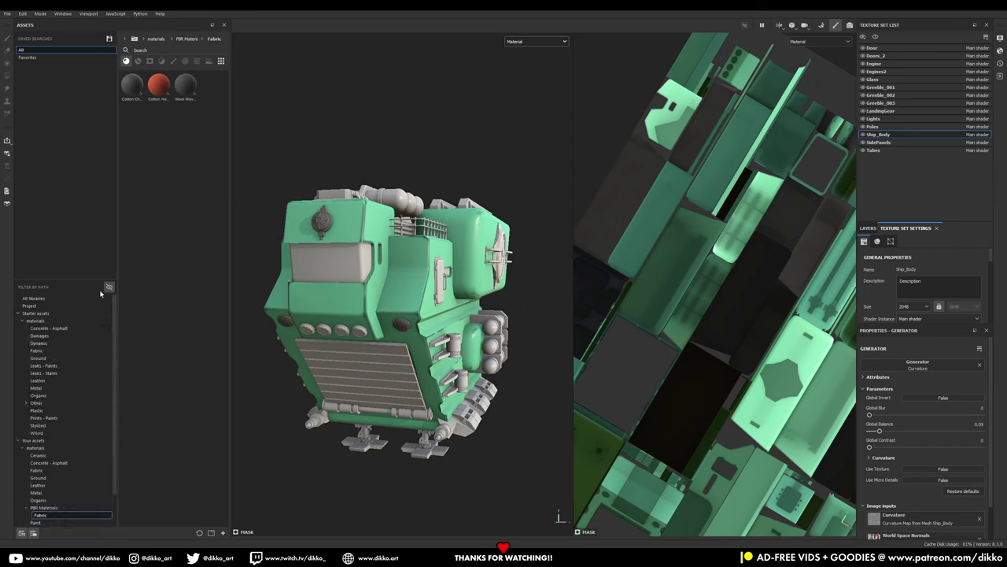
scroll(56, 512, "down", 2)
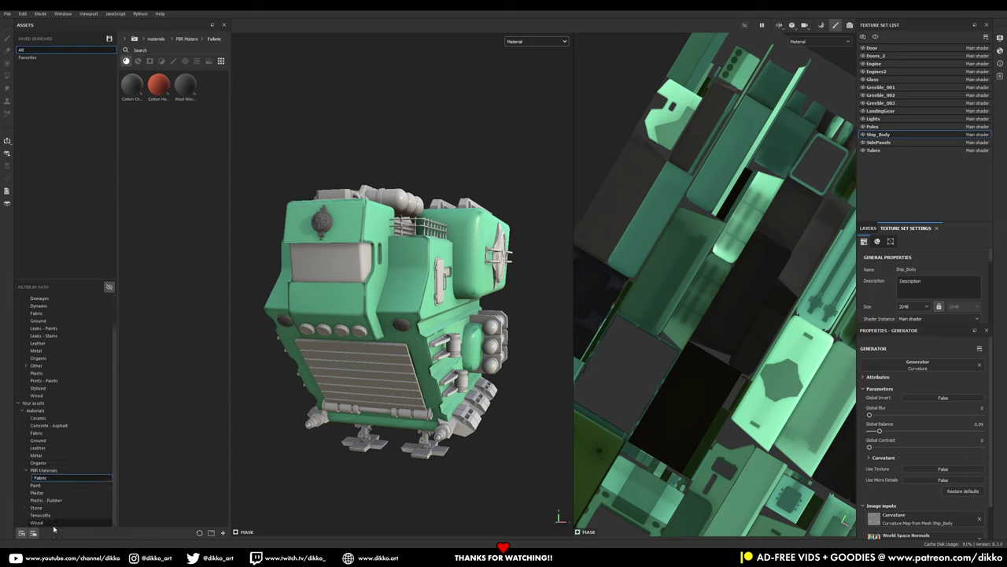
Show the Ship_Body layer stack and select the fill of Fill layer 3 copy 1
left_click(869, 229)
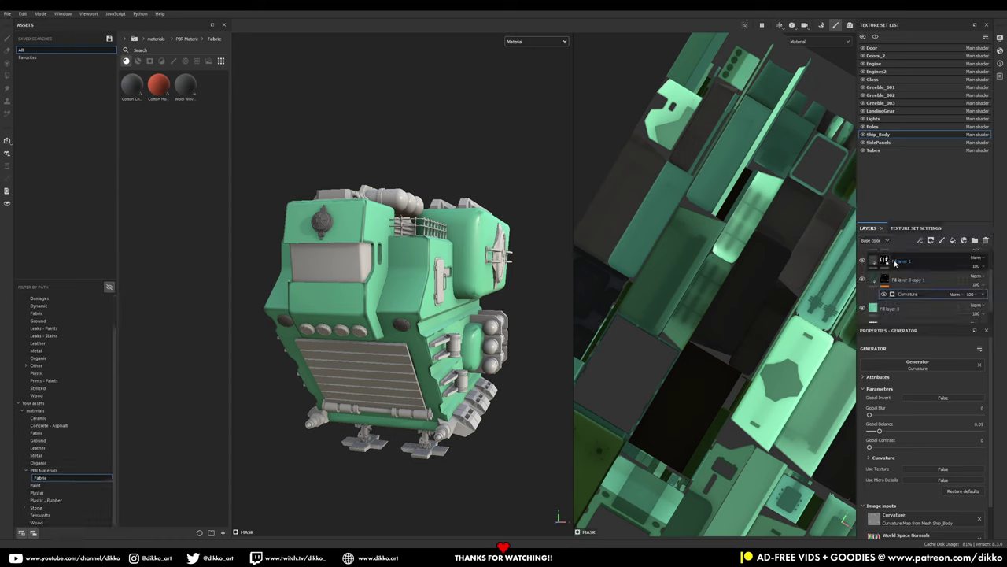
left_click(873, 279)
scroll(74, 353, "up", 2)
Clear the Fabric folder filter and show the smart materials from all libraries, down to the steel ones
left_click(22, 321)
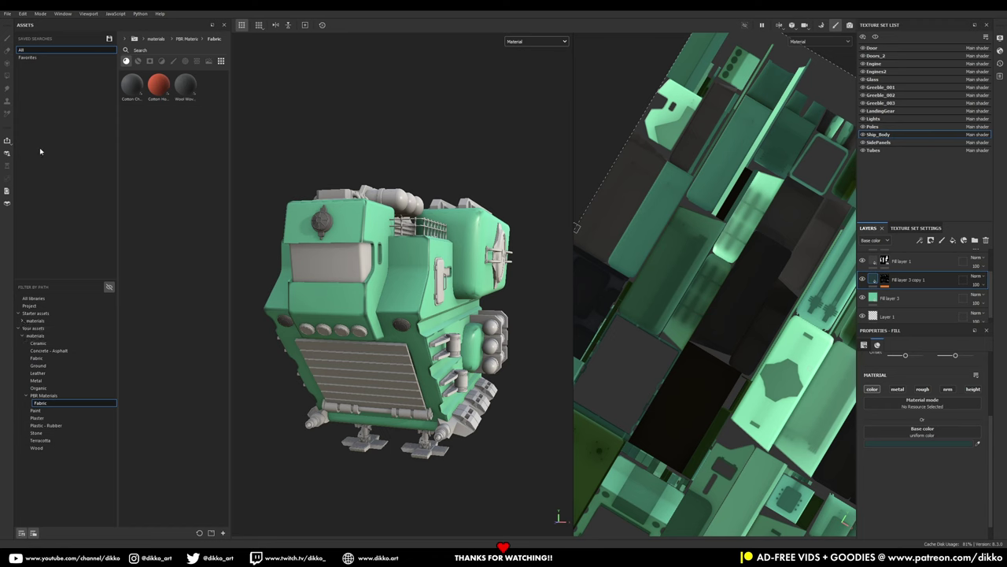
left_click(144, 39)
left_click(149, 47)
left_click(125, 40)
left_click(128, 50)
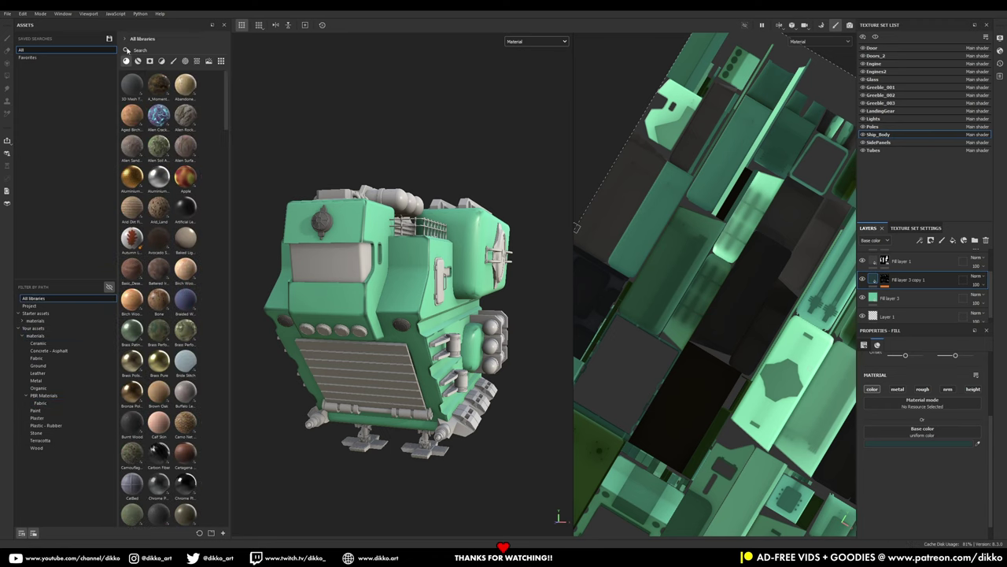
scroll(184, 323, "down", 10)
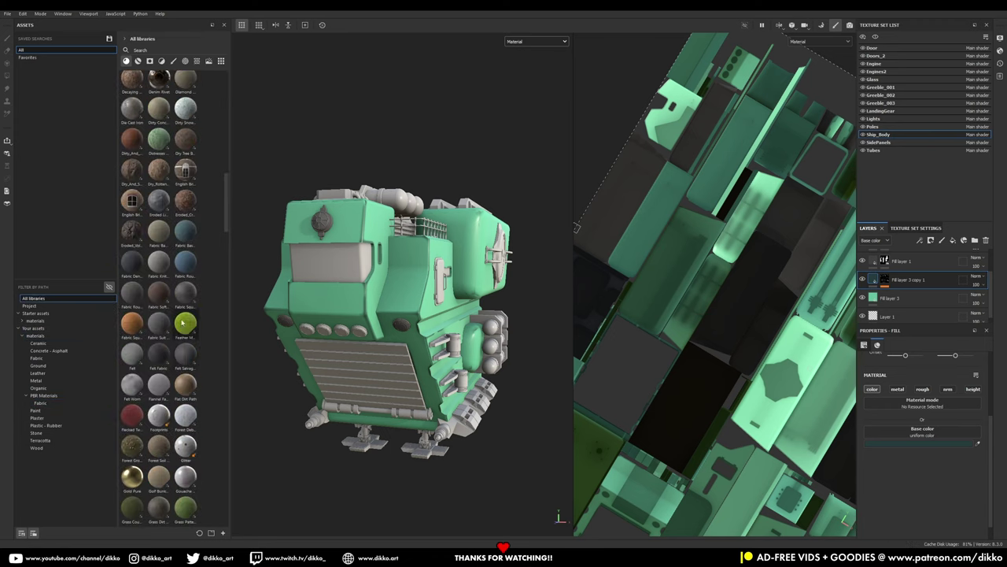
left_click(138, 62)
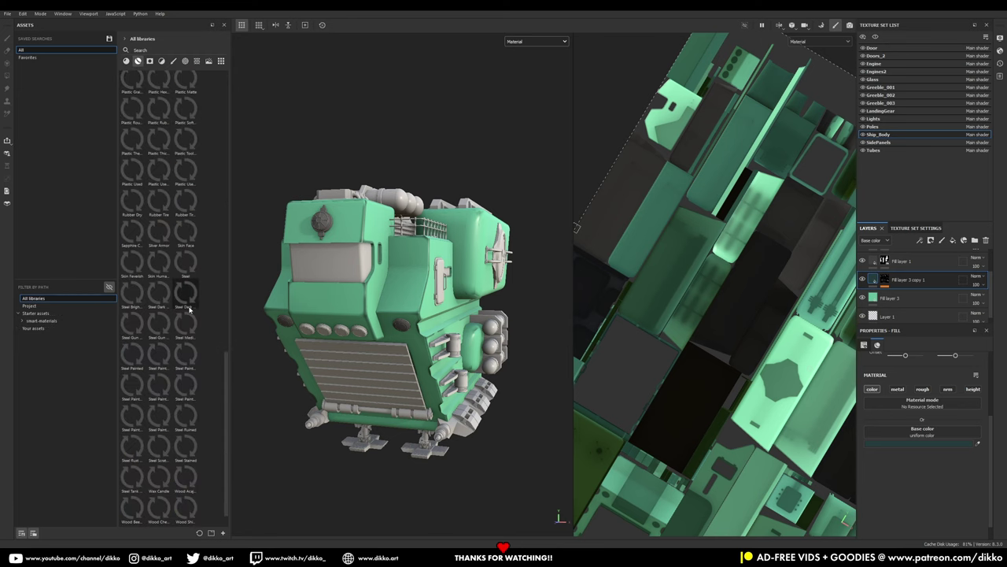
scroll(182, 353, "up", 2)
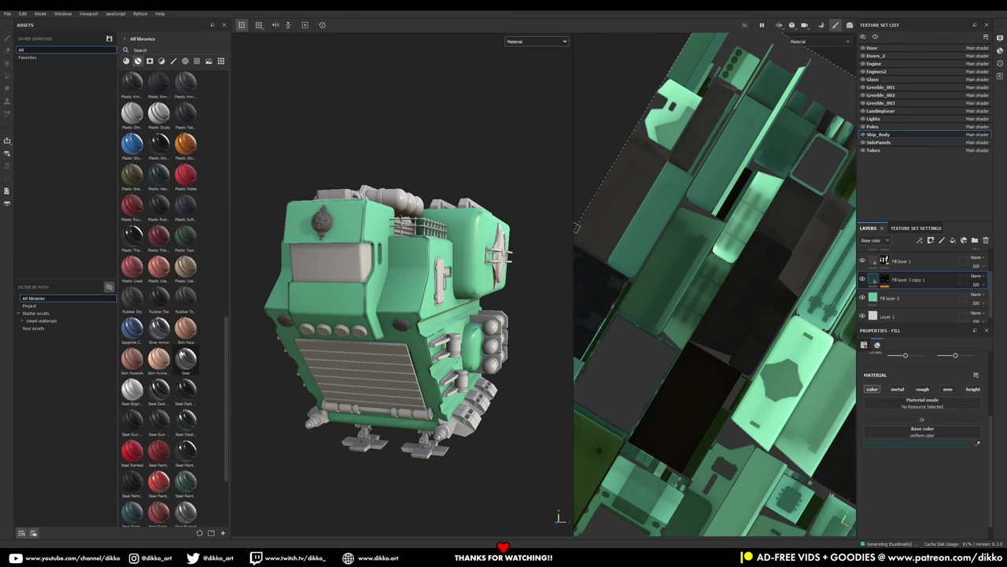
Apply the Steel Painted Scraped Dirty smart material to the Ship_Body hull
left_click_drag(473, 268, 336, 241, "alt")
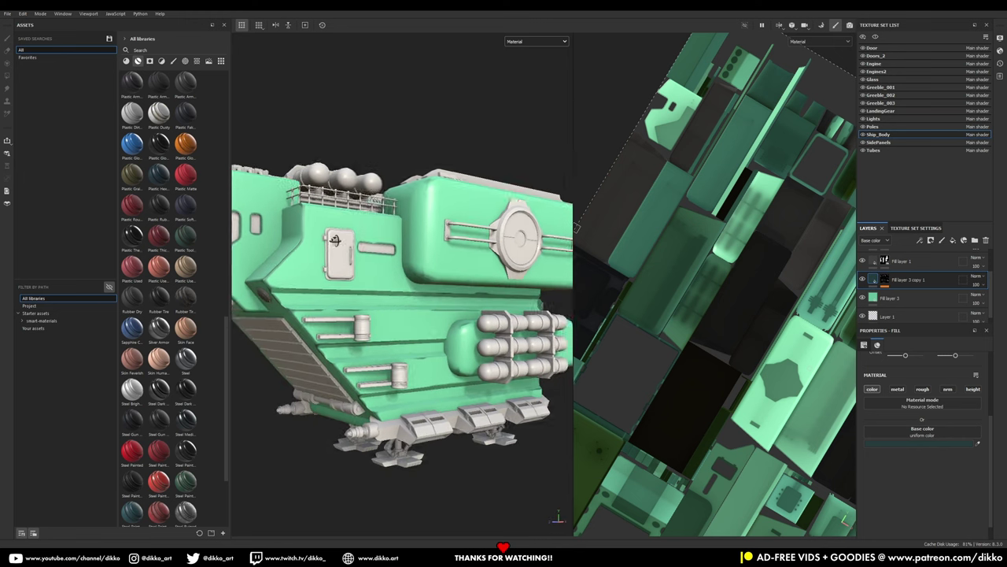
middle_click_drag(336, 241, 365, 246, "alt")
mouse_move(160, 492)
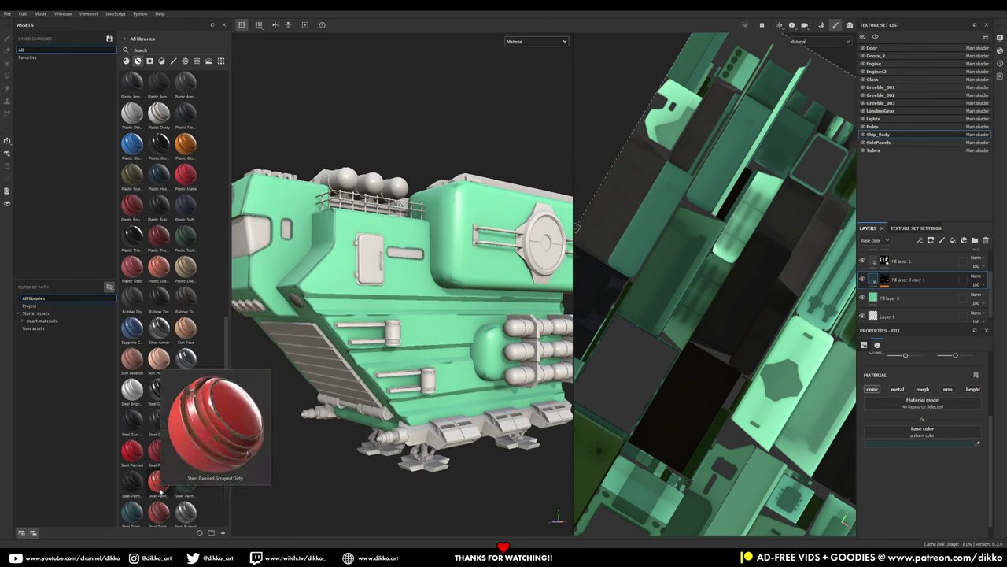
left_click_drag(161, 492, 419, 312)
mouse_move(305, 353)
left_mouse_down("alt")
mouse_move(317, 397)
mouse_move(356, 374)
mouse_move(319, 364)
mouse_move(371, 376)
mouse_move(363, 397)
mouse_move(343, 399)
mouse_move(364, 348)
mouse_move(355, 374)
left_mouse_up("alt")
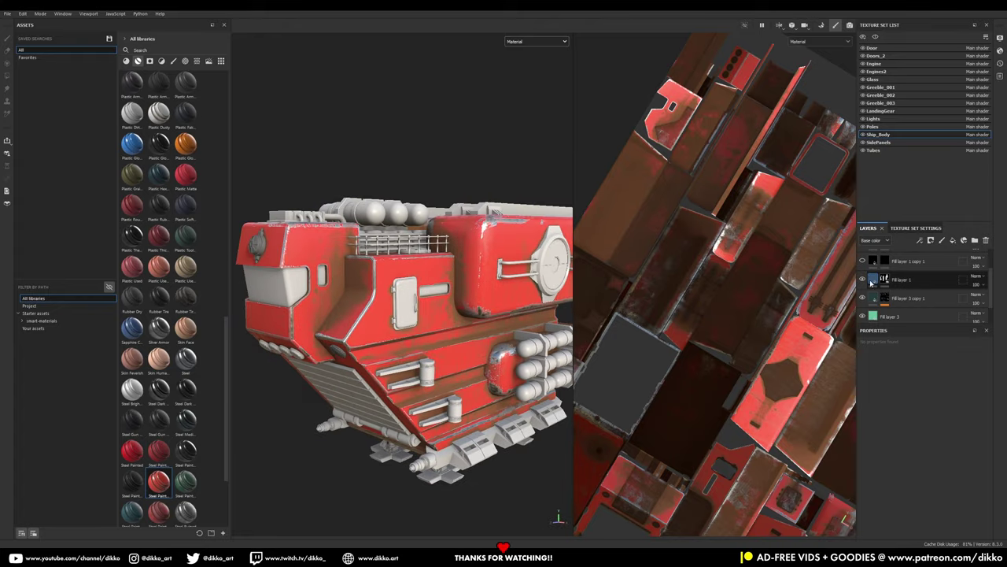
Expand the Steel Painted Scraped Dirty group and examine its Dirt, Roughness Variations, Paint and Base Metal layers
scroll(892, 282, "up", 2)
left_click(863, 258)
left_click(864, 258)
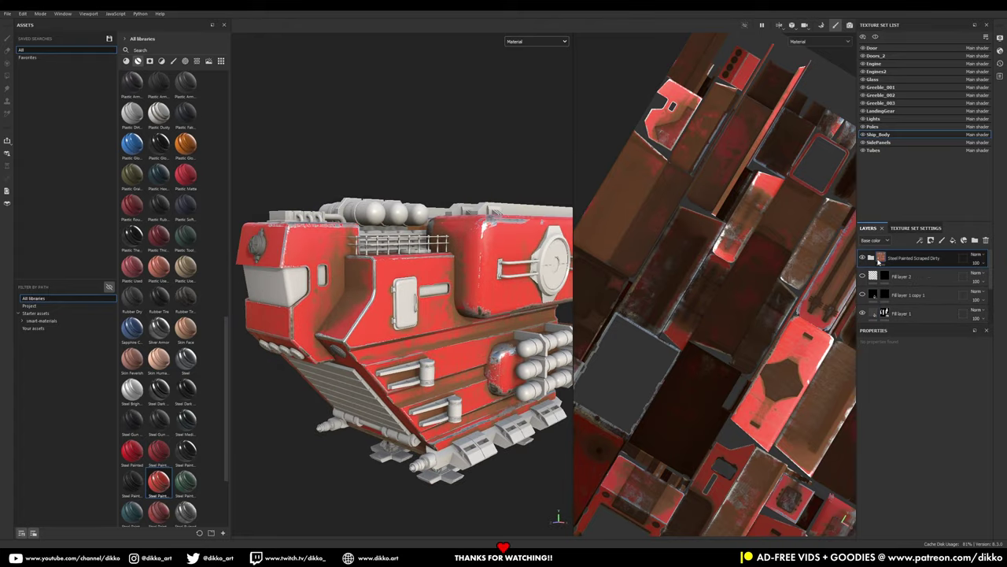
left_click(871, 258)
scroll(878, 281, "down", 3)
mouse_move(883, 298)
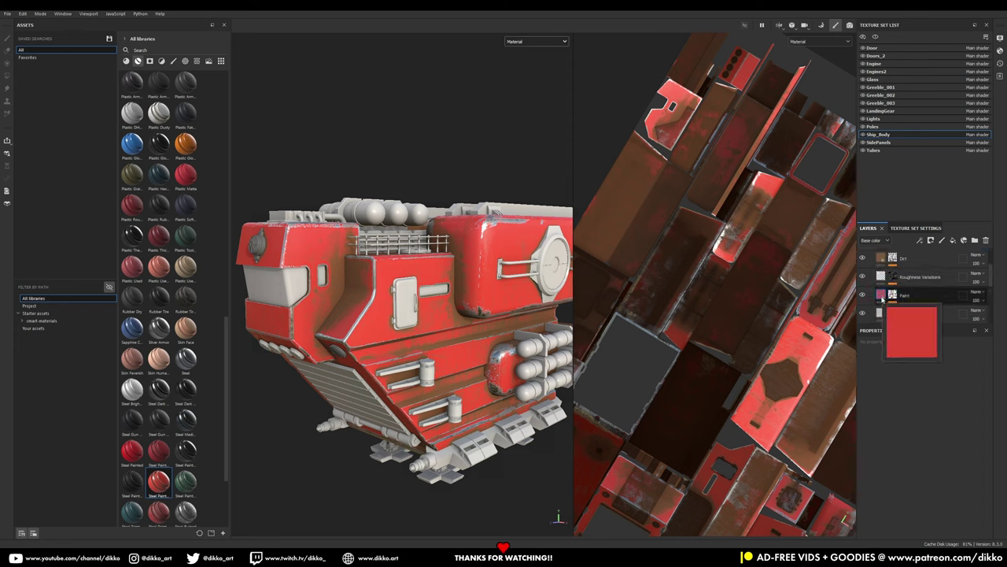
scroll(516, 369, "down", 3)
mouse_move(515, 369)
left_mouse_down("alt")
mouse_move(468, 361)
mouse_move(398, 372)
mouse_move(565, 386)
left_mouse_up("alt")
scroll(452, 314, "up", 3)
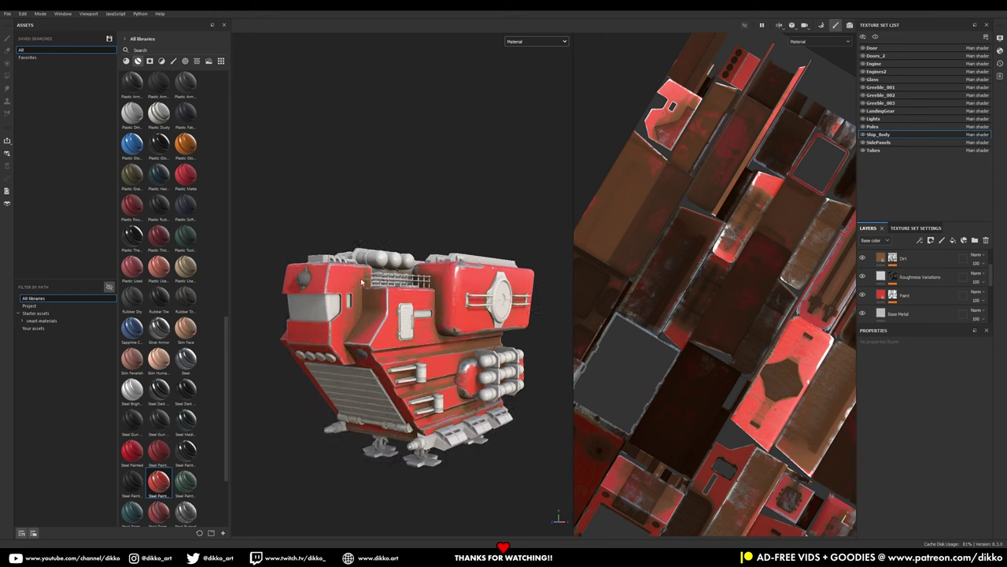
Recolour the smart material's Paint layer to a muted teal green base color
left_click(882, 297)
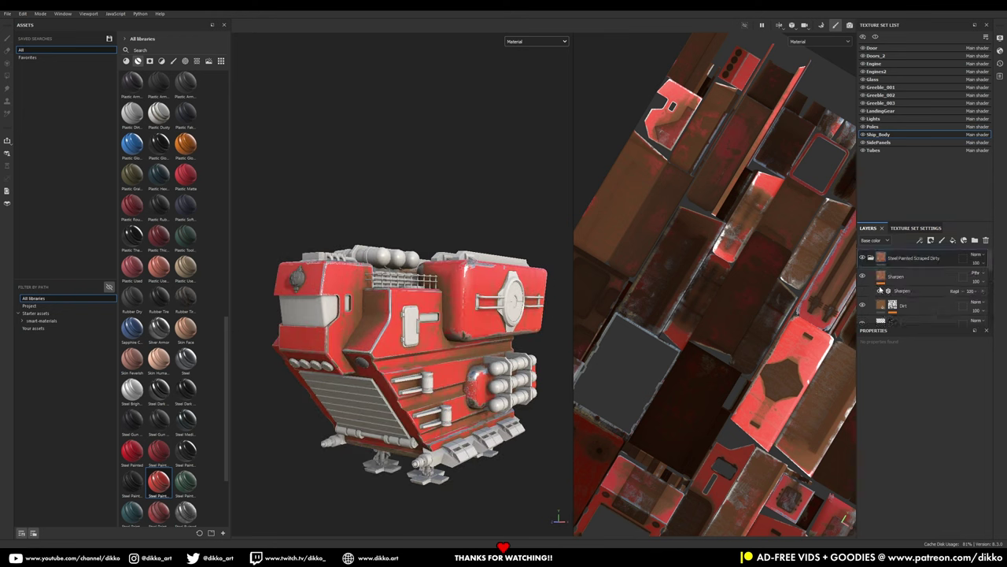
left_click(920, 442)
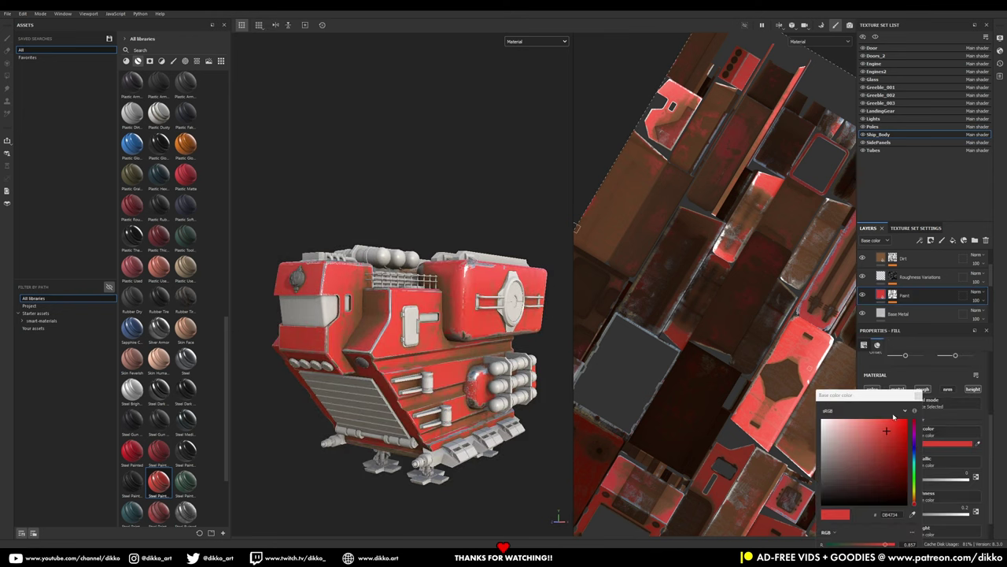
left_click(878, 461)
left_click(914, 459)
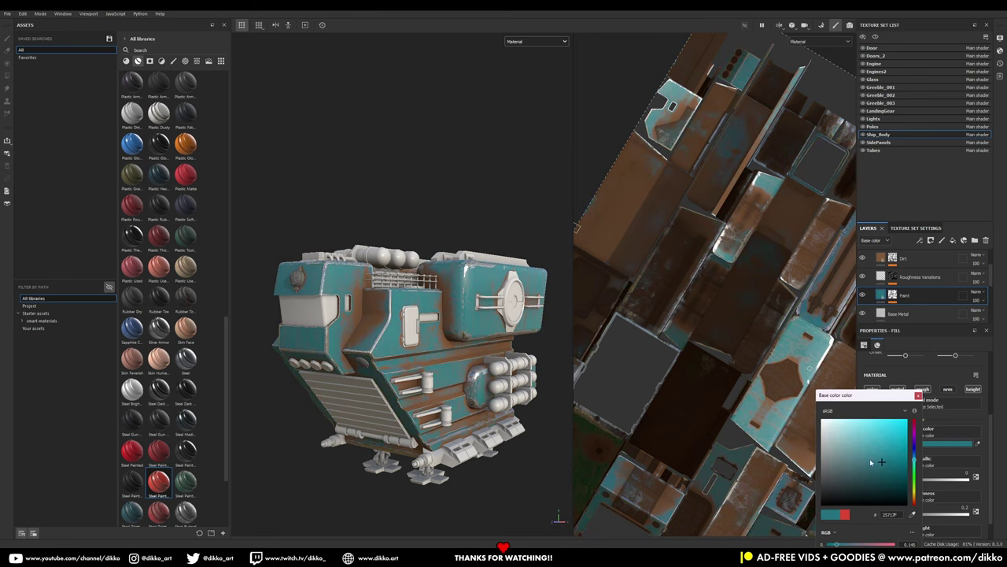
left_click(852, 457)
left_click(859, 445)
left_click(843, 440)
left_click(873, 454)
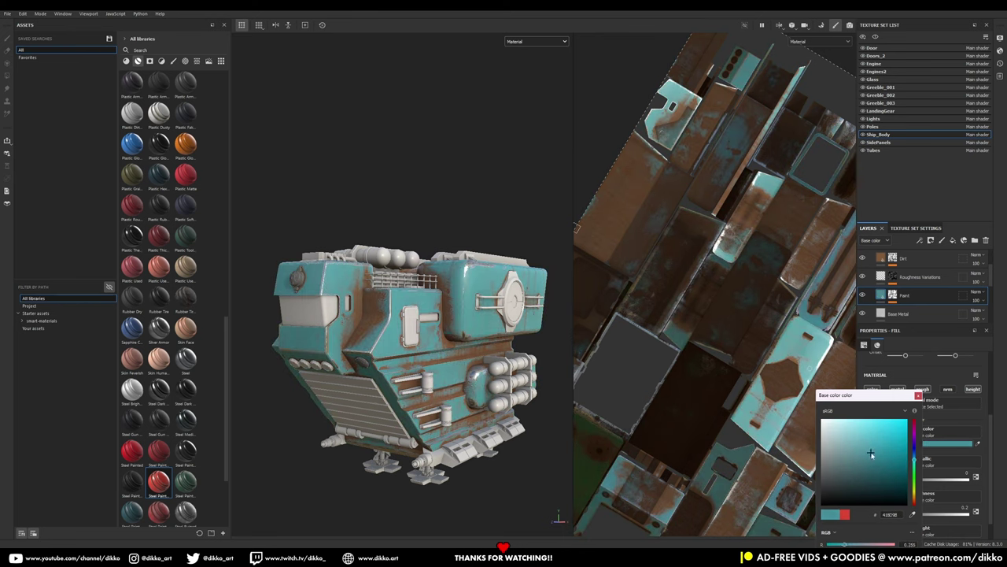
left_click(875, 444)
left_click(914, 472)
left_click(860, 453)
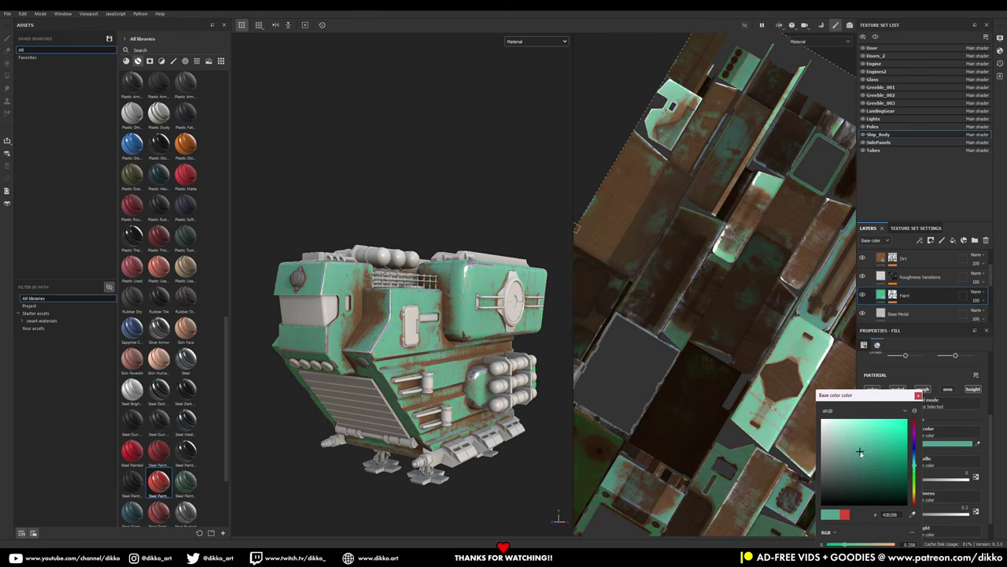
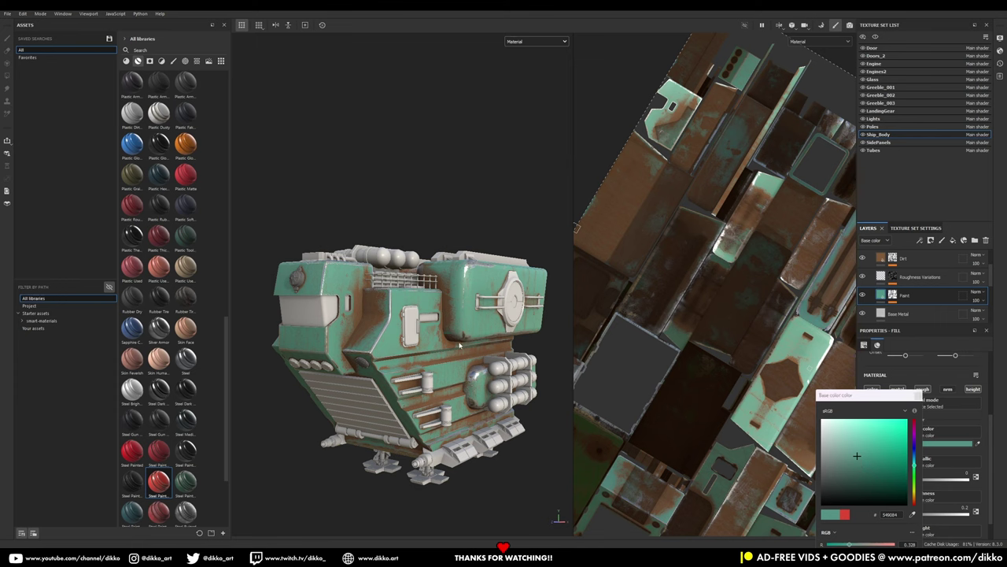
Darken the Dirt layer's base color to a very dark brown
left_click_drag(459, 345, 435, 365, "alt")
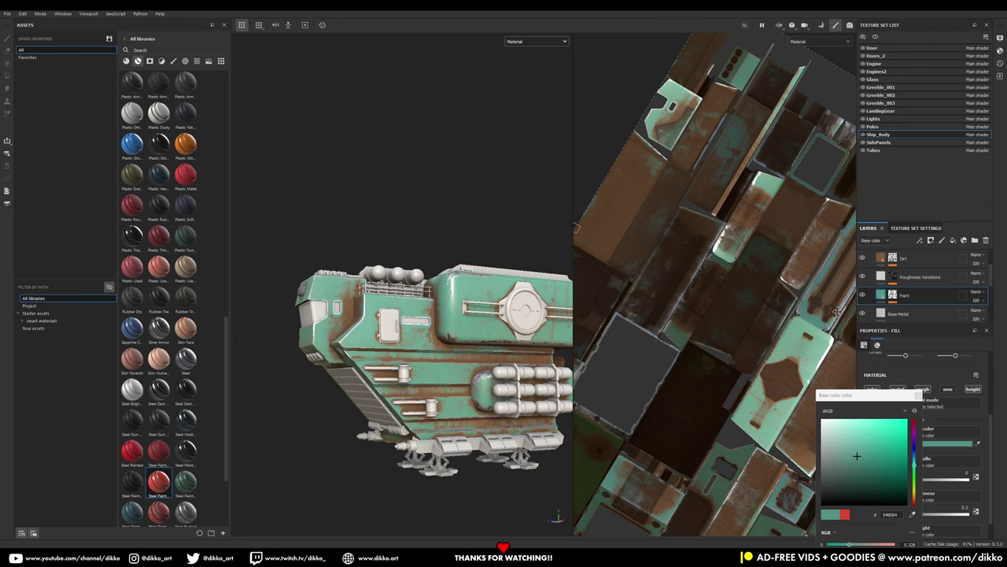
left_click(917, 258)
left_click(911, 443)
mouse_move(862, 454)
left_mouse_down()
mouse_move(874, 494)
mouse_move(864, 488)
left_mouse_up()
Set the Balance of the Grunge Leak Small fill in the Dirt layer's mask to 0.17
left_click(892, 259)
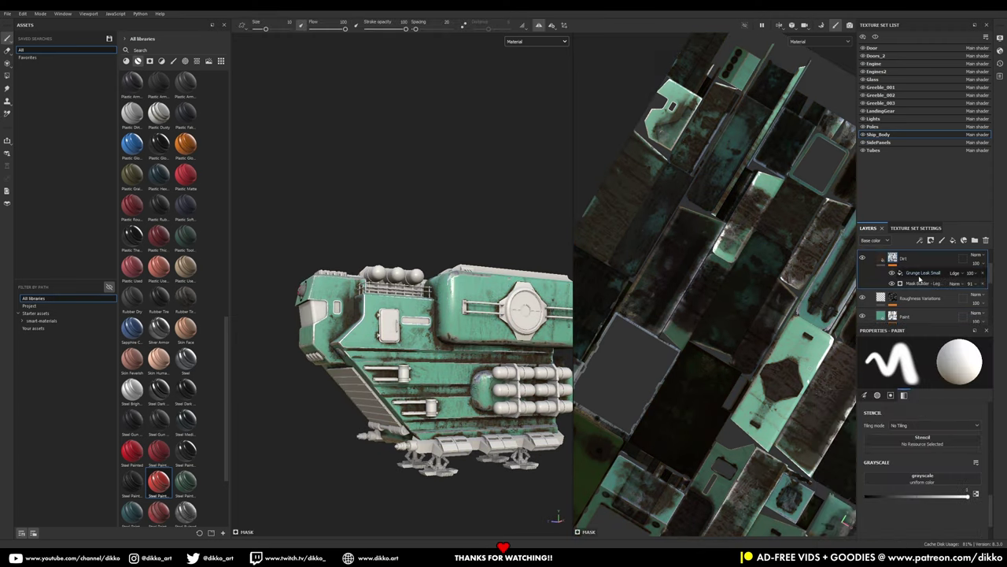
left_click(919, 273)
left_click_drag(925, 454, 891, 457)
scroll(453, 370, "up", 5)
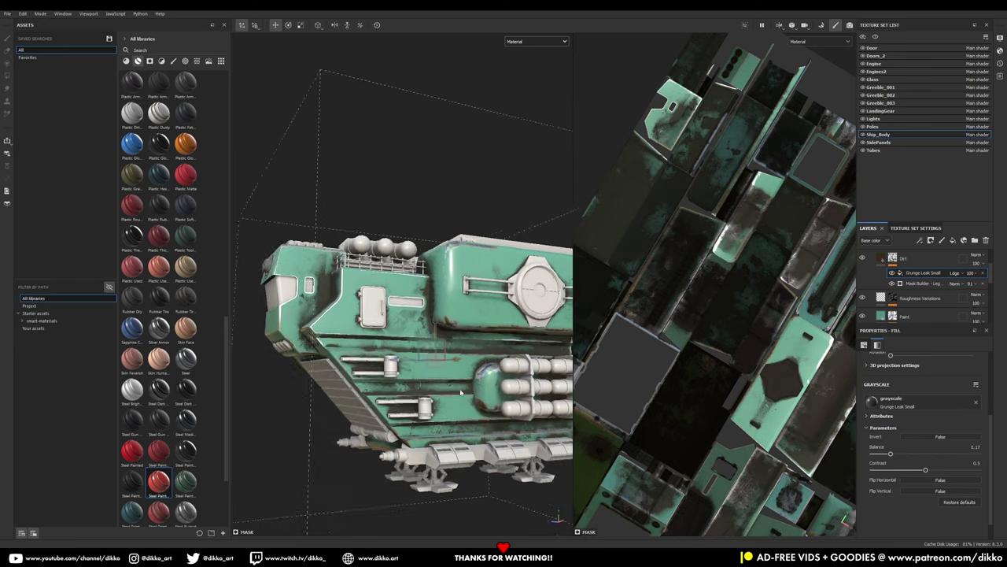
Turn off the metal channel of the Paint layer's fill
mouse_move(448, 377)
left_mouse_down("alt")
mouse_move(490, 431)
mouse_move(460, 405)
mouse_move(471, 414)
mouse_move(440, 407)
mouse_move(472, 400)
mouse_move(344, 405)
mouse_move(431, 370)
mouse_move(374, 363)
left_mouse_up("alt")
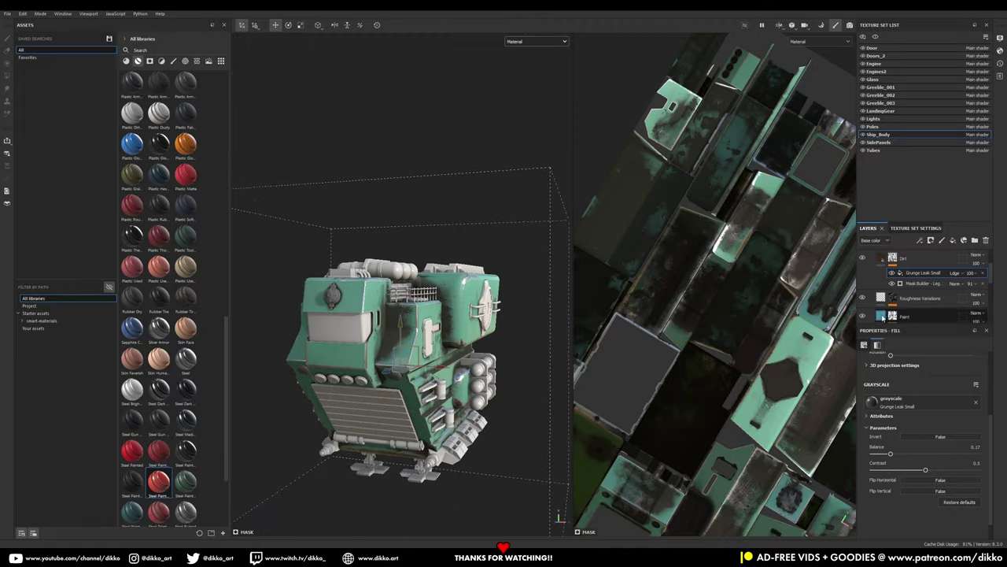
left_click(882, 315)
left_click(898, 391)
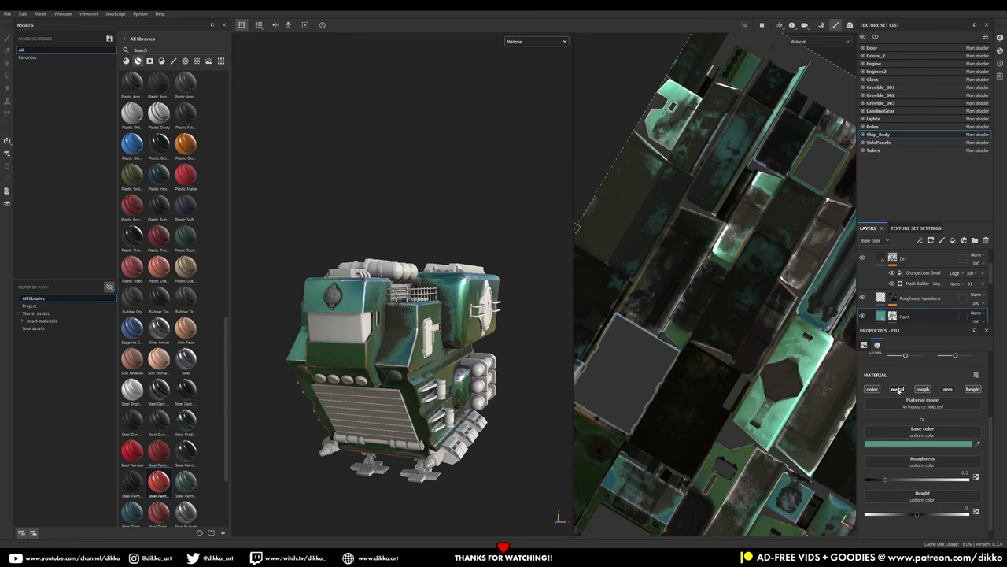
Turn the metal channel of the Paint layer's fill back on and check the hull's painted surface up close
left_click(899, 390)
left_click(899, 390)
left_click(899, 391)
left_click_drag(441, 387, 307, 346, "alt")
right_click_drag(306, 347, 362, 350, "alt")
middle_click_drag(291, 335, 400, 372, "alt")
left_click_drag(399, 372, 421, 390, "alt")
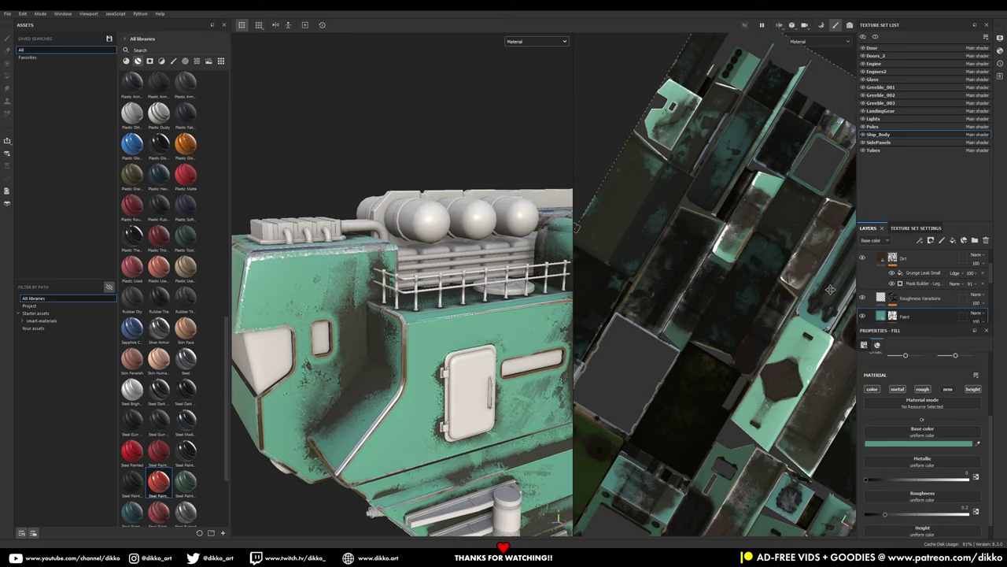
Recolour the Base Metal layer's base color to a light pinkish grey
scroll(894, 293, "down", 2)
left_click(883, 289)
left_click(900, 446)
mouse_move(832, 460)
left_mouse_down()
mouse_move(835, 472)
mouse_move(824, 426)
mouse_move(829, 437)
left_mouse_up()
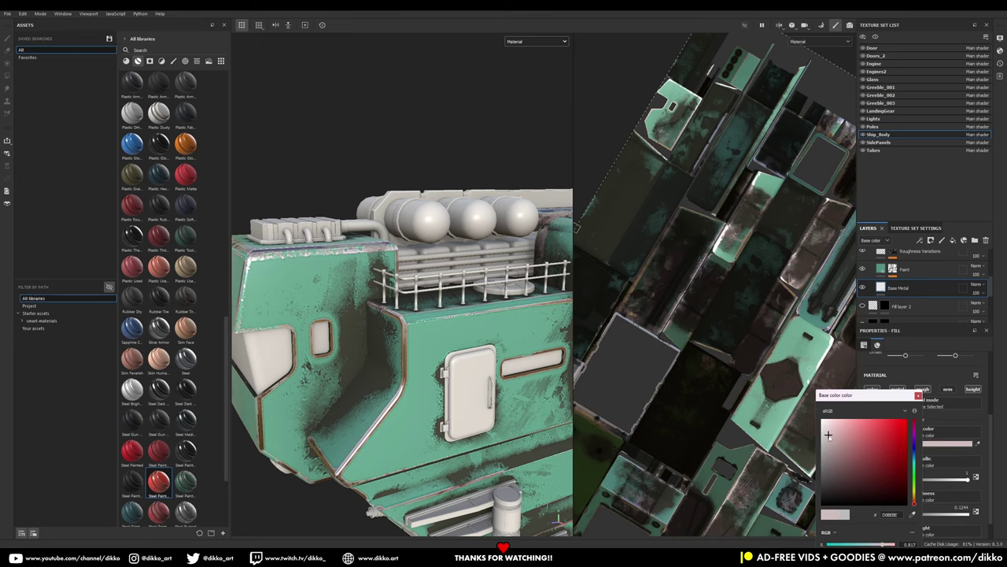
left_click(920, 395)
Set the Base Metal layer's Metallic to 0.3158 and its Roughness to 0.8647
left_click_drag(880, 514, 1005, 508)
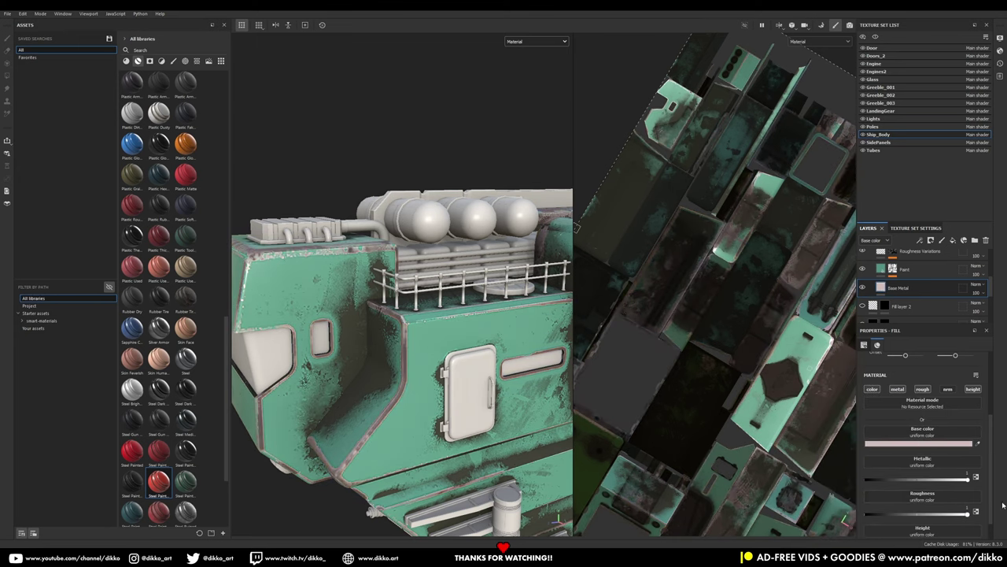
left_click_drag(923, 481, 842, 475)
scroll(409, 347, "down", 3)
left_click_drag(409, 346, 490, 283, "alt")
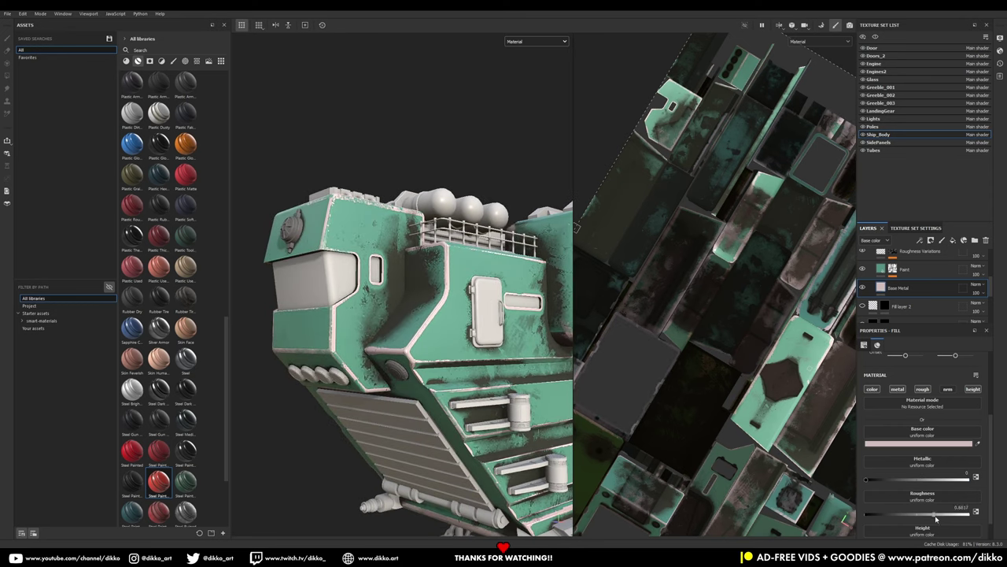
left_click_drag(910, 476, 900, 477)
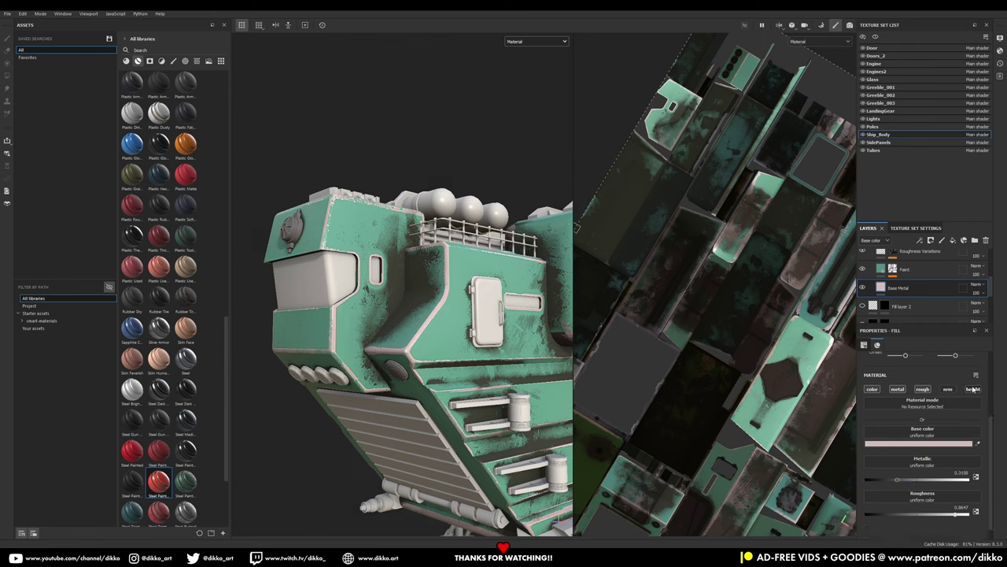
scroll(524, 402, "down", 3)
left_click_drag(524, 402, 386, 366, "alt")
scroll(897, 318, "up", 4)
Set the Level of the Mask Builder generator in the Dirt layer's mask to 0.55
left_click(871, 259)
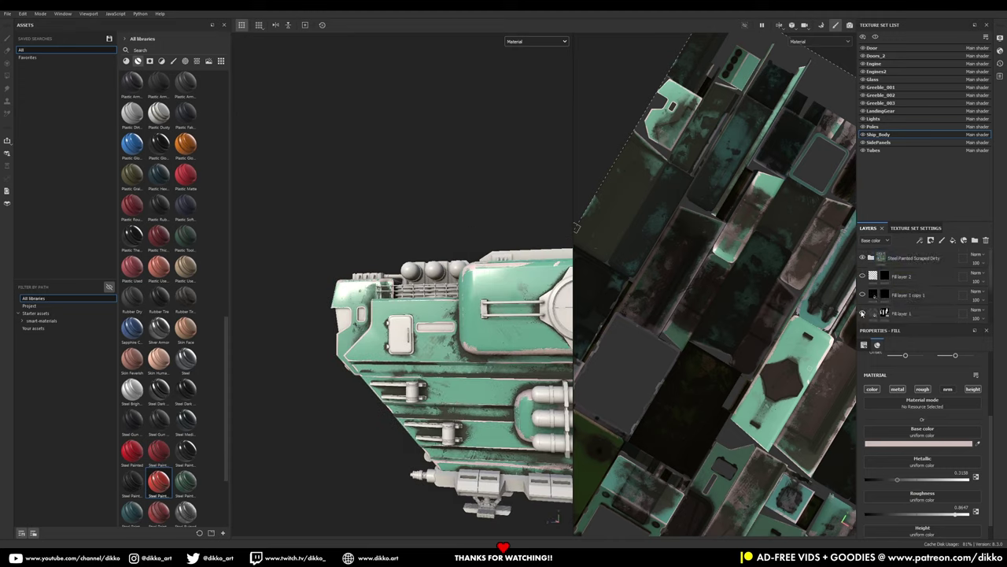
scroll(449, 346, "down", 3)
left_click_drag(394, 338, 417, 334, "alt")
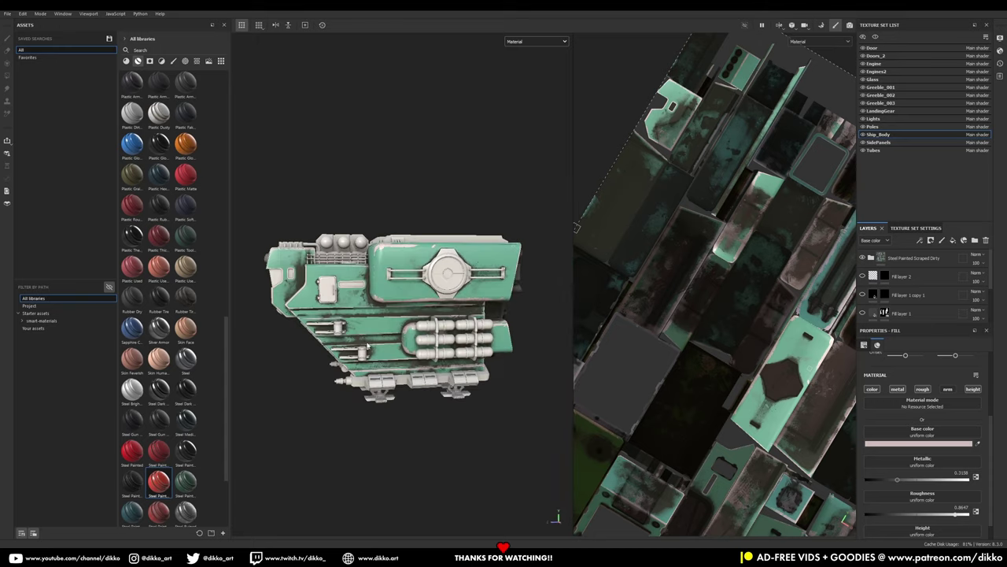
middle_click_drag(417, 334, 468, 364, "alt")
left_click(872, 258)
left_click(923, 320)
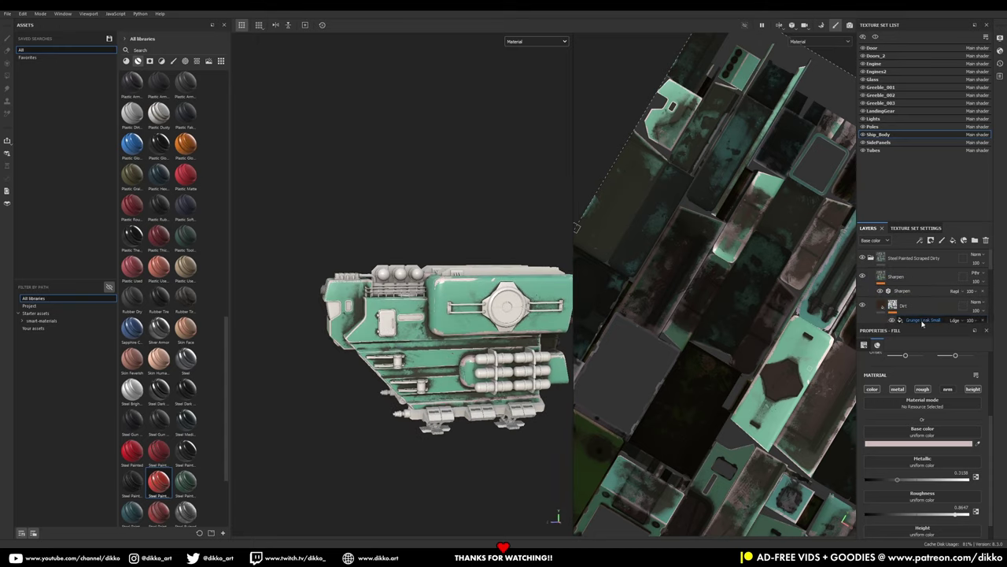
scroll(930, 299, "down", 1)
left_click(932, 284)
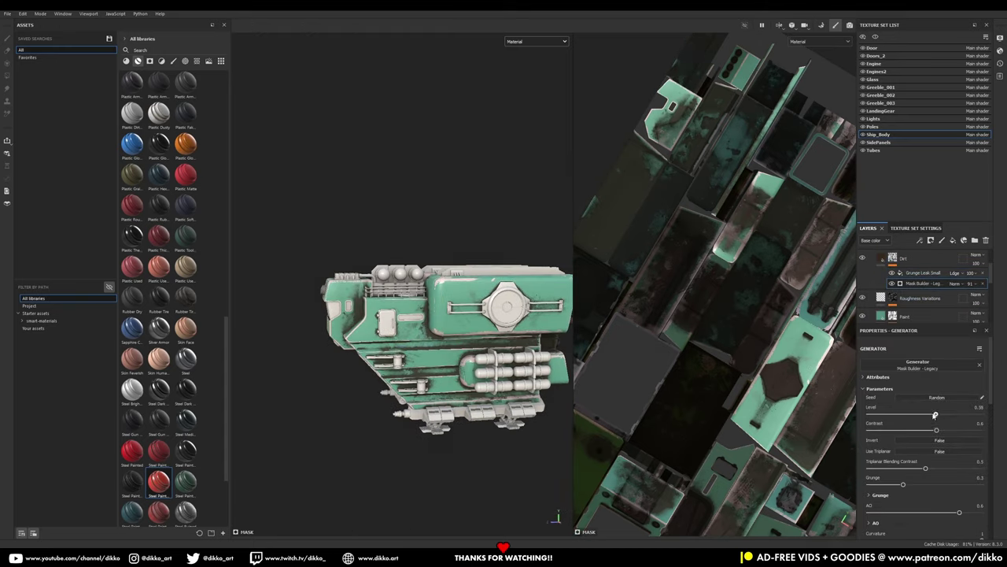
mouse_move(935, 414)
left_mouse_down()
mouse_move(915, 414)
mouse_move(931, 414)
left_mouse_up()
mouse_move(488, 346)
left_mouse_down("alt")
mouse_move(579, 358)
mouse_move(544, 346)
mouse_move(567, 319)
mouse_move(488, 335)
left_mouse_up("alt")
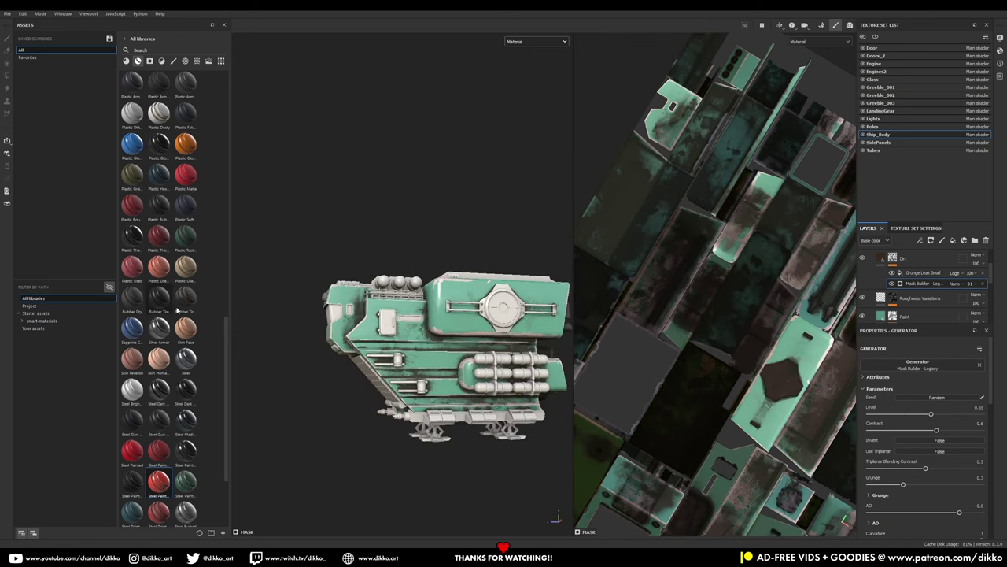
Filter the asset library to base materials and show the Metal category of Your assets
left_click(43, 329)
left_click(42, 320)
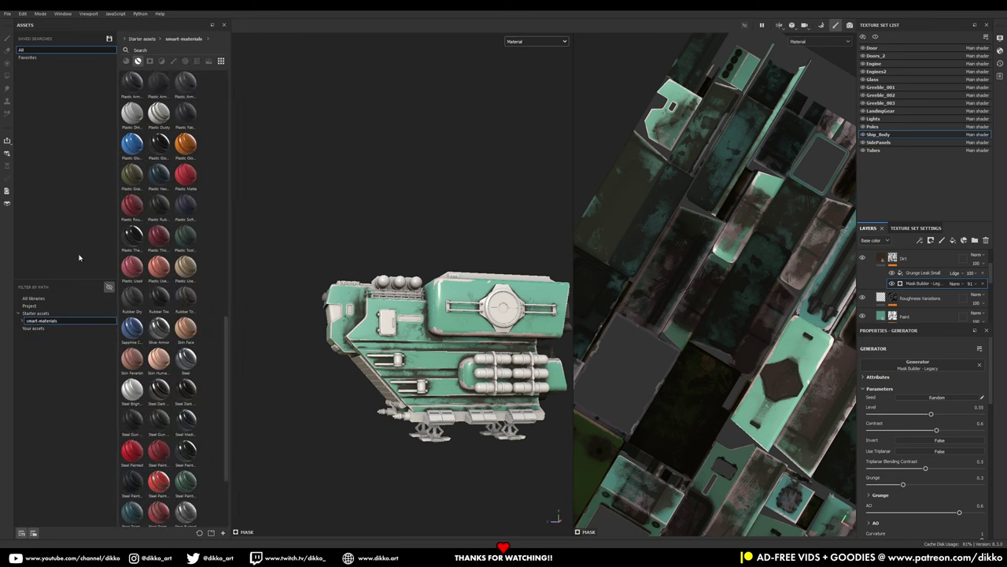
scroll(140, 208, "up", 5)
left_click(125, 60)
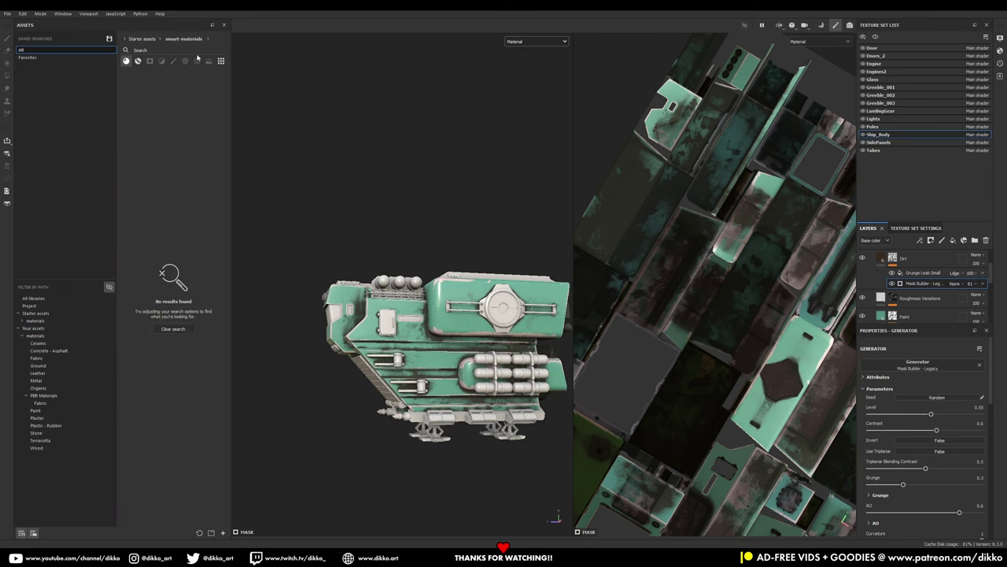
left_click(147, 40)
left_click(37, 329)
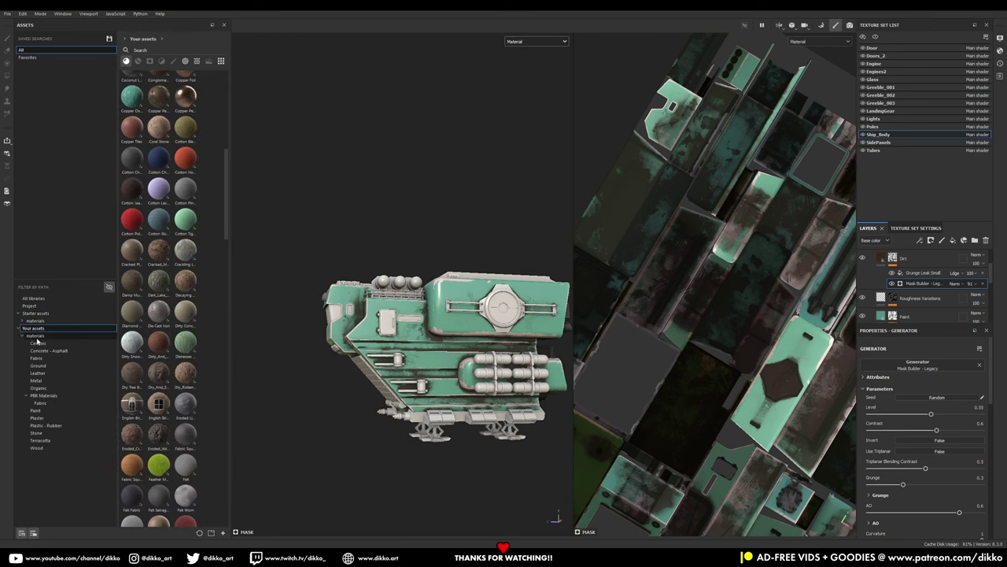
scroll(174, 375, "down", 15)
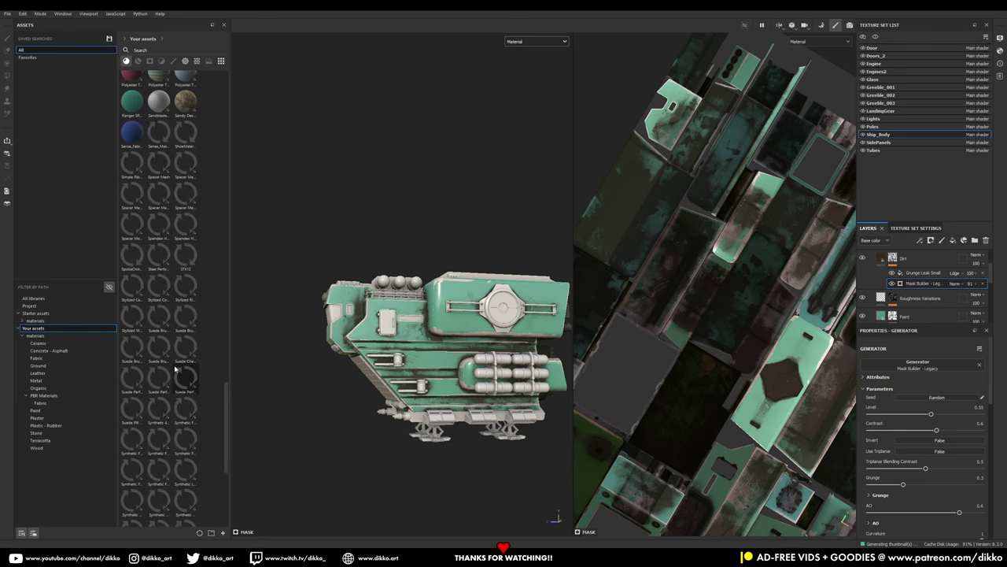
scroll(155, 363, "down", 5)
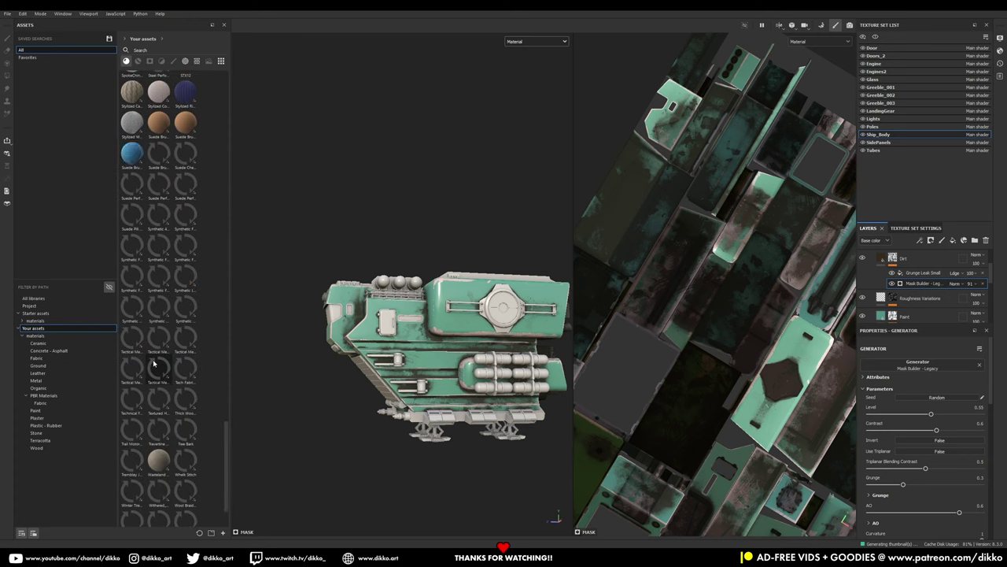
left_click(37, 380)
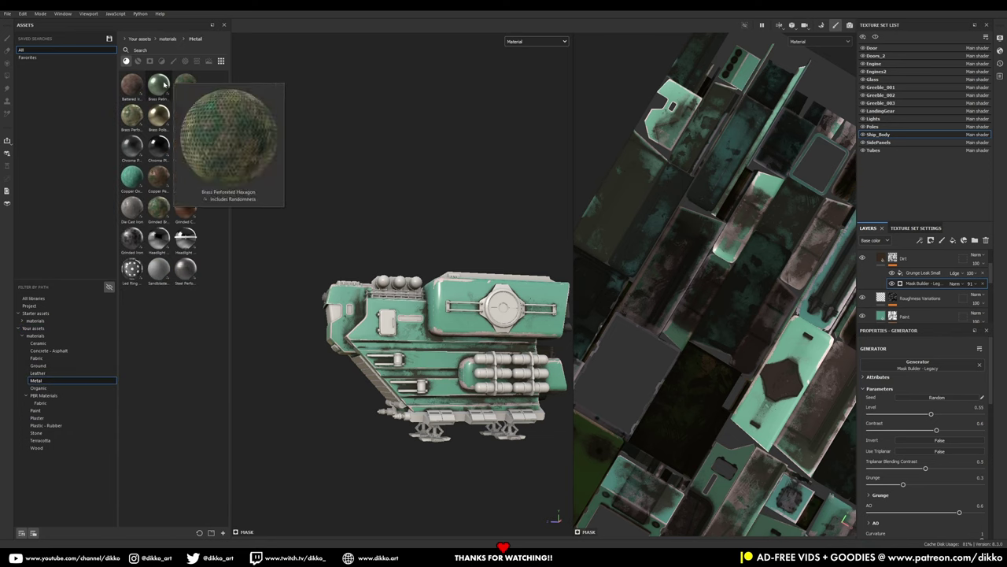
Apply the Steel Perforated Square material to the ship body and set its fill to Tri-planar projection
left_click_drag(185, 267, 439, 338)
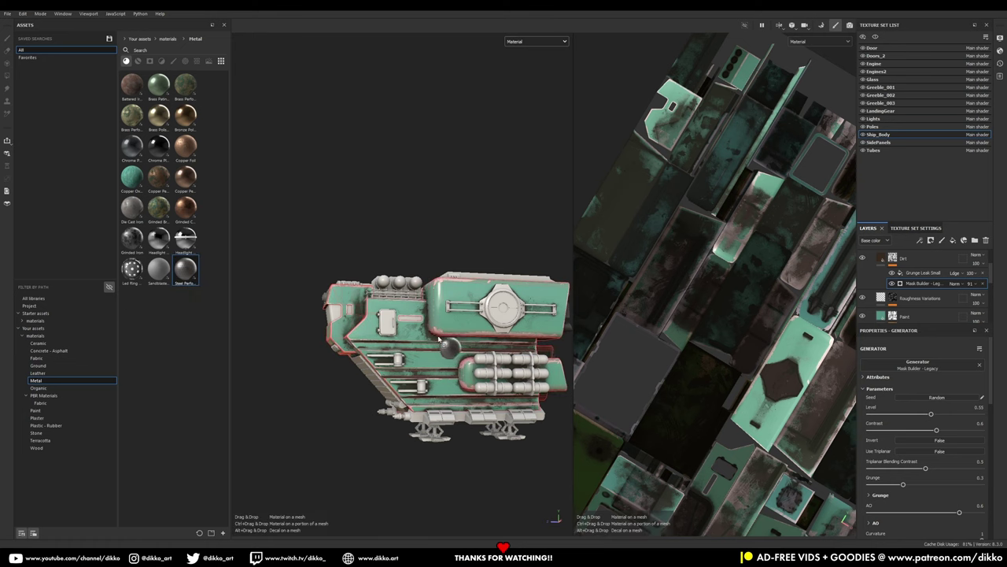
left_click_drag(442, 329, 443, 329)
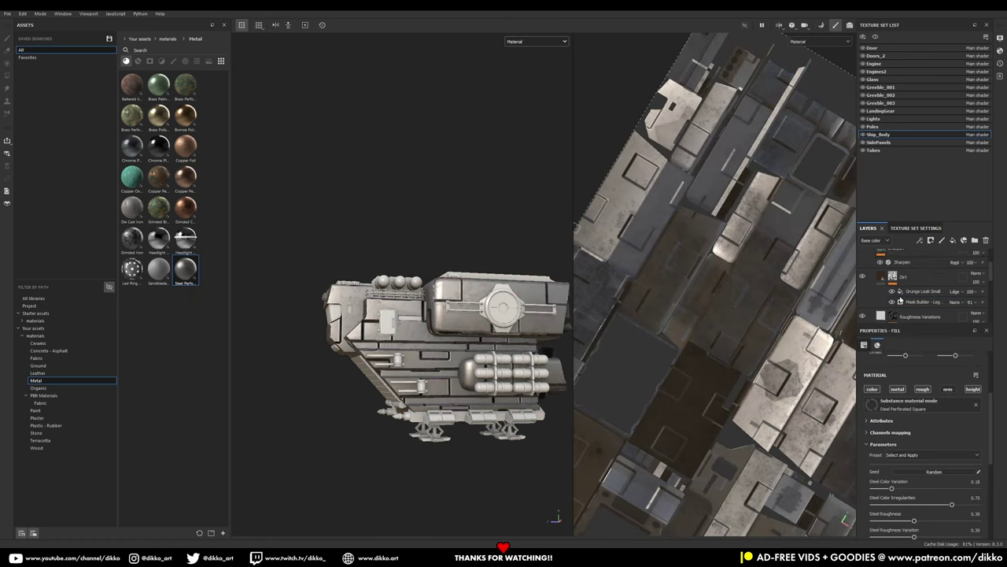
scroll(901, 300, "up", 3)
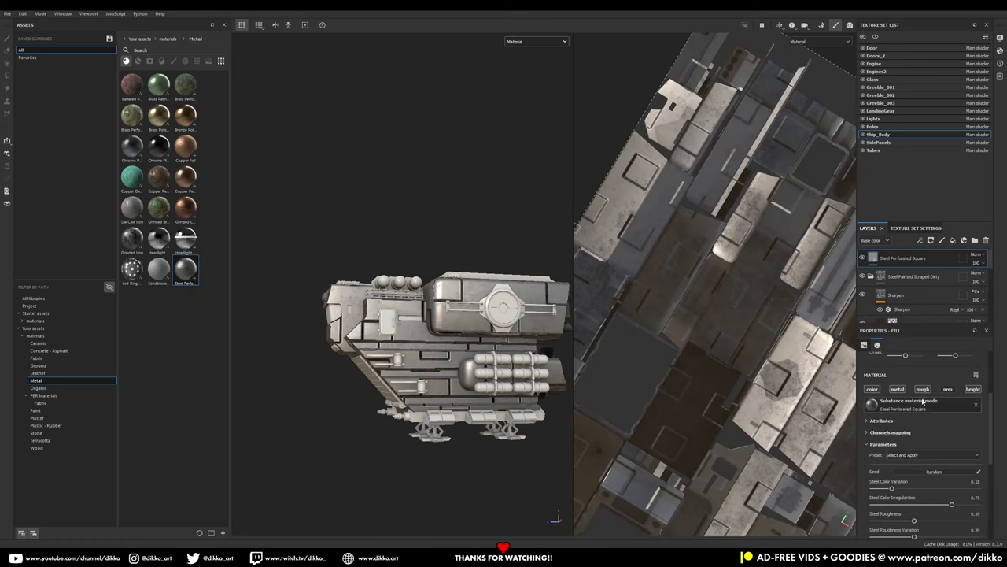
scroll(923, 402, "up", 3)
left_click(920, 374)
left_click(922, 400)
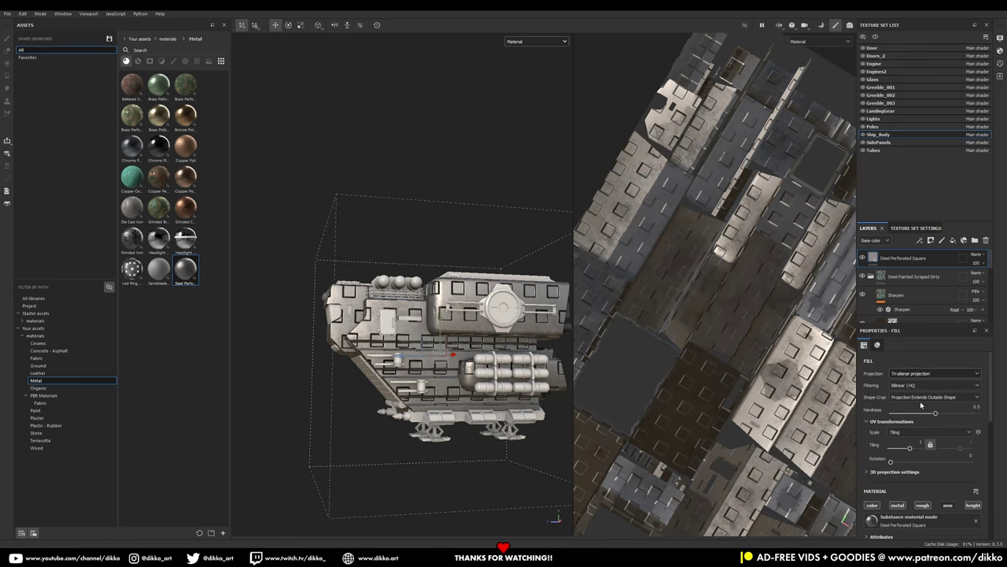
Set the Tiling of the Steel Perforated Square fill to -4.5
left_click_drag(362, 334, 472, 337, "alt")
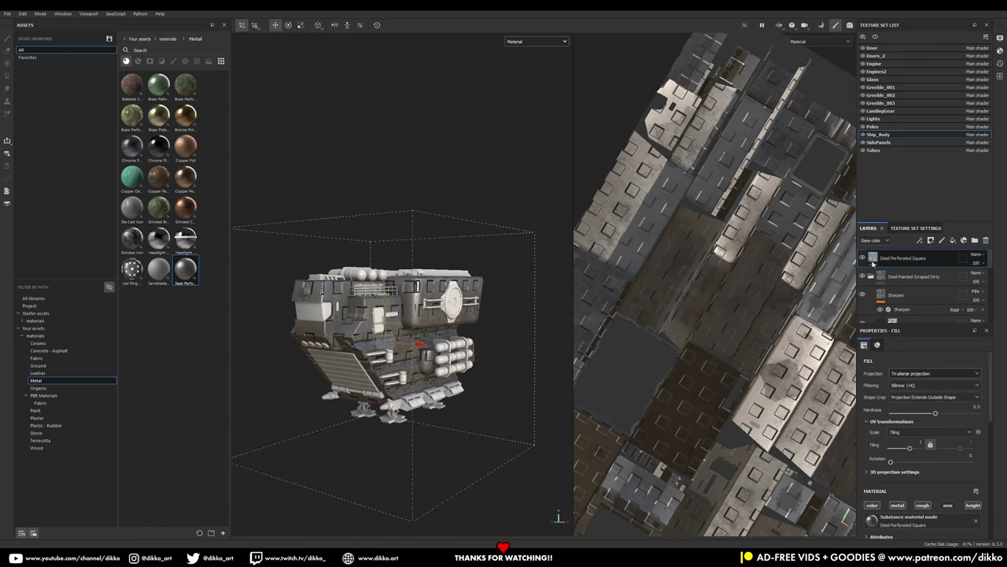
scroll(890, 484, "down", 3)
scroll(914, 477, "up", 3)
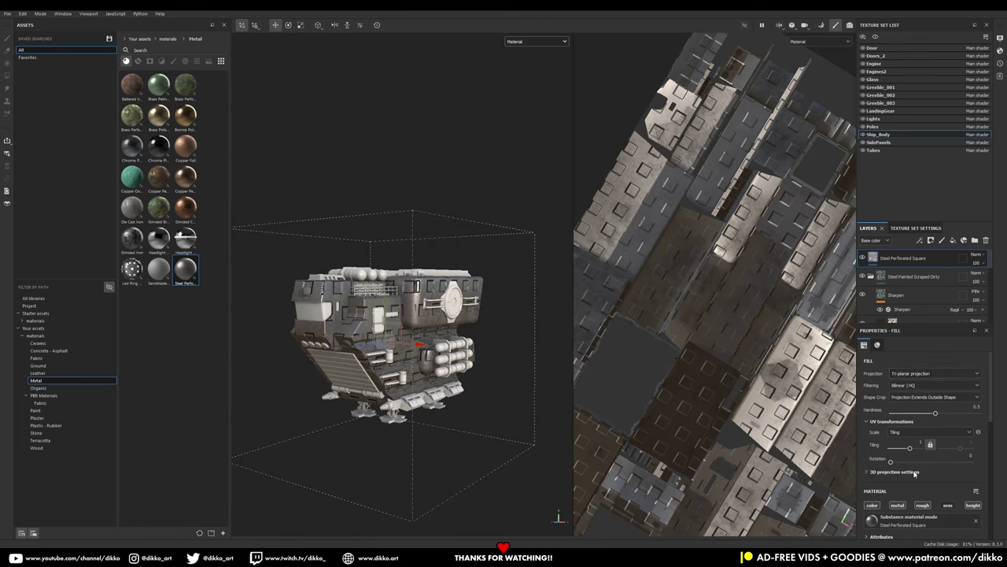
left_click_drag(907, 450, 898, 451)
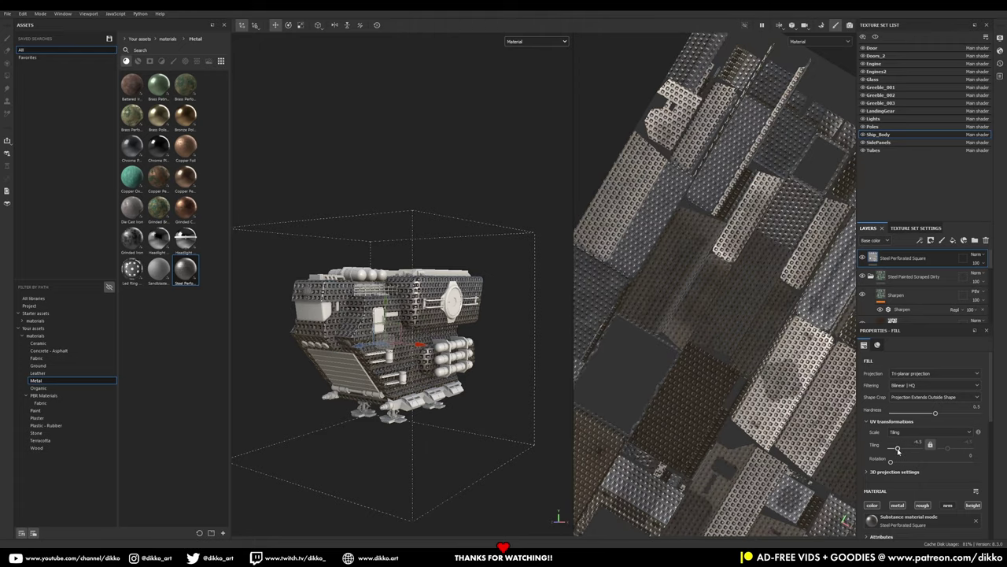
scroll(472, 346, "up", 3)
left_click_drag(472, 346, 401, 388, "alt")
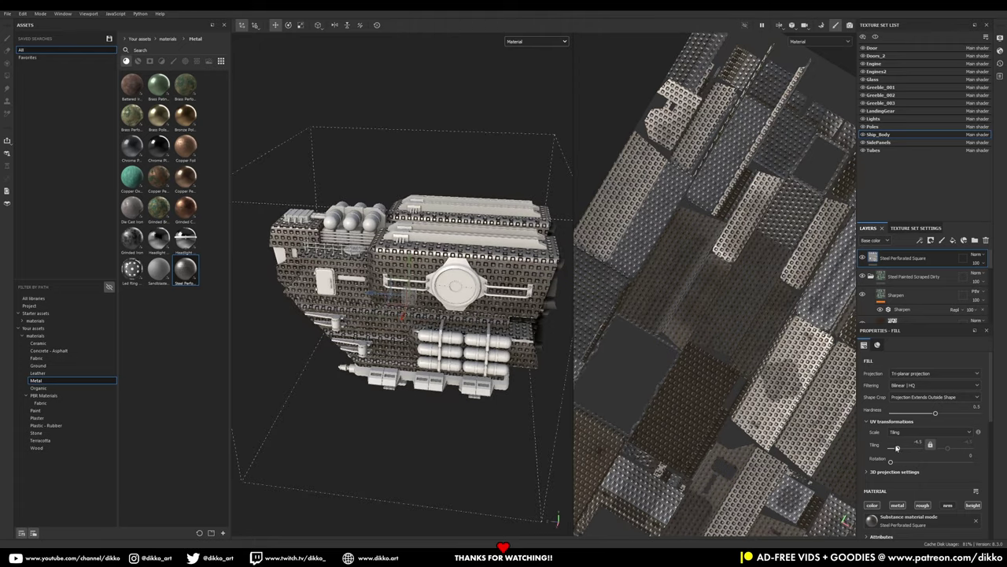
left_click_drag(898, 449, 899, 452)
Limit the Steel Perforated Square fill to its normal and height channels by turning off color, metal and roughness
scroll(951, 452, "down", 3)
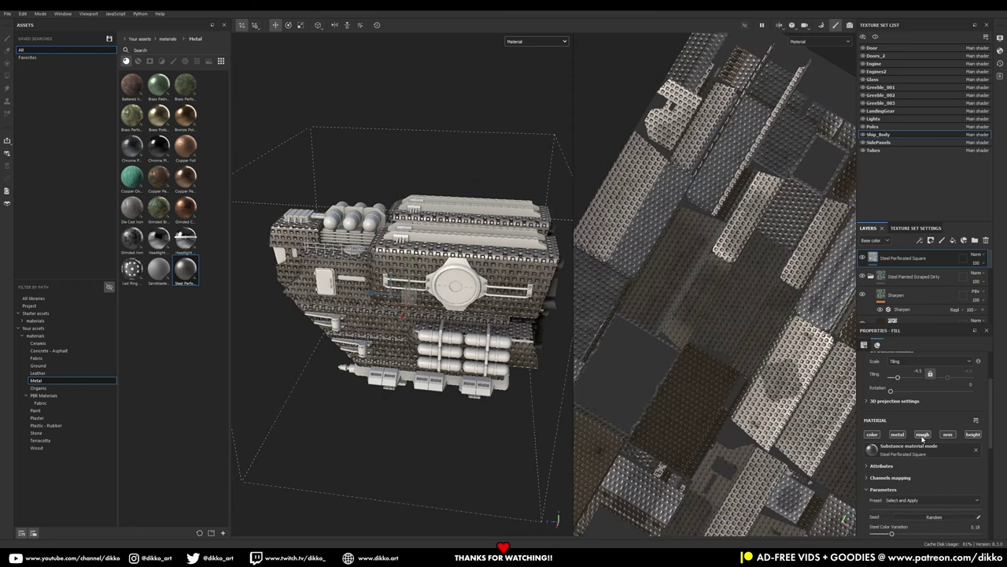
left_click(923, 438)
left_click(895, 436)
left_click(871, 435)
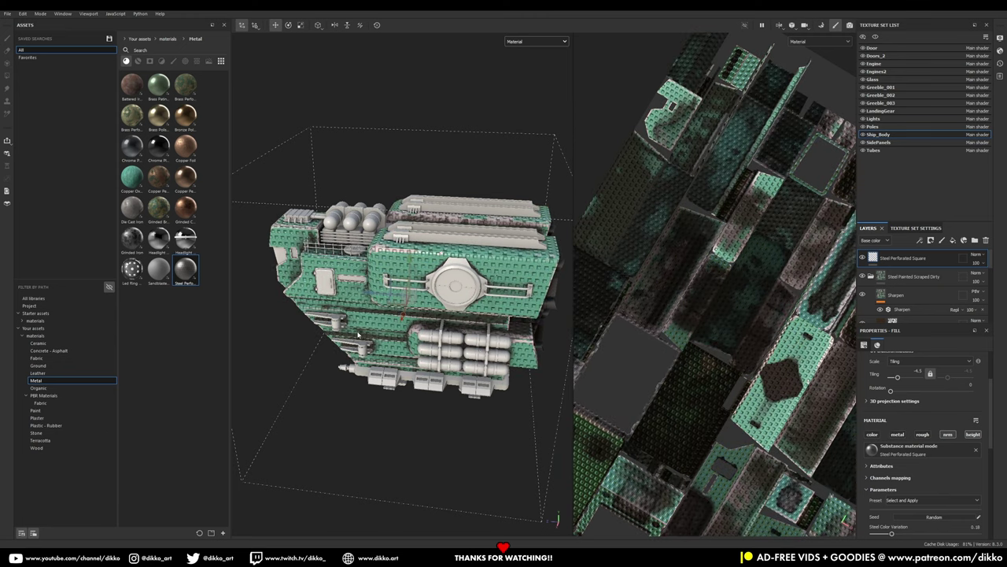
mouse_move(358, 332)
left_mouse_down("alt")
mouse_move(461, 324)
mouse_move(319, 337)
left_mouse_up("alt")
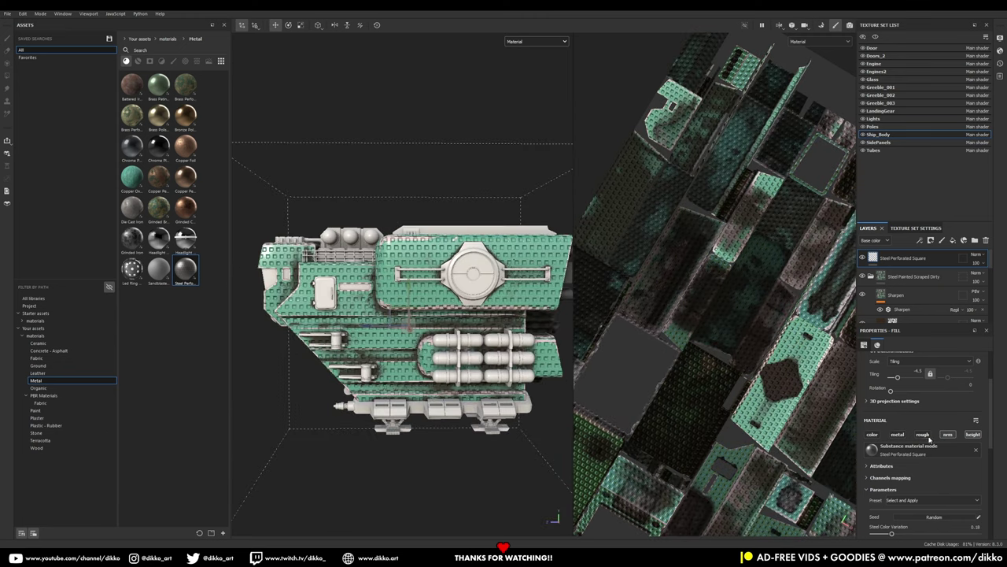
Set the perforated steel material's Steel Color Irregularities to 0.52 and its Scratches to 0.48
scroll(929, 429, "down", 3)
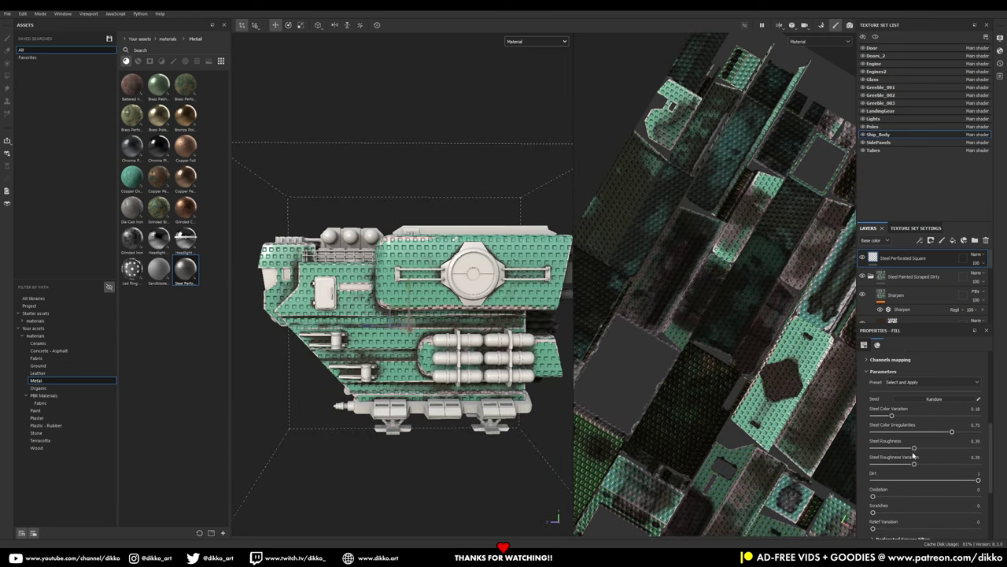
scroll(917, 452, "down", 3)
left_click_drag(924, 431, 942, 443)
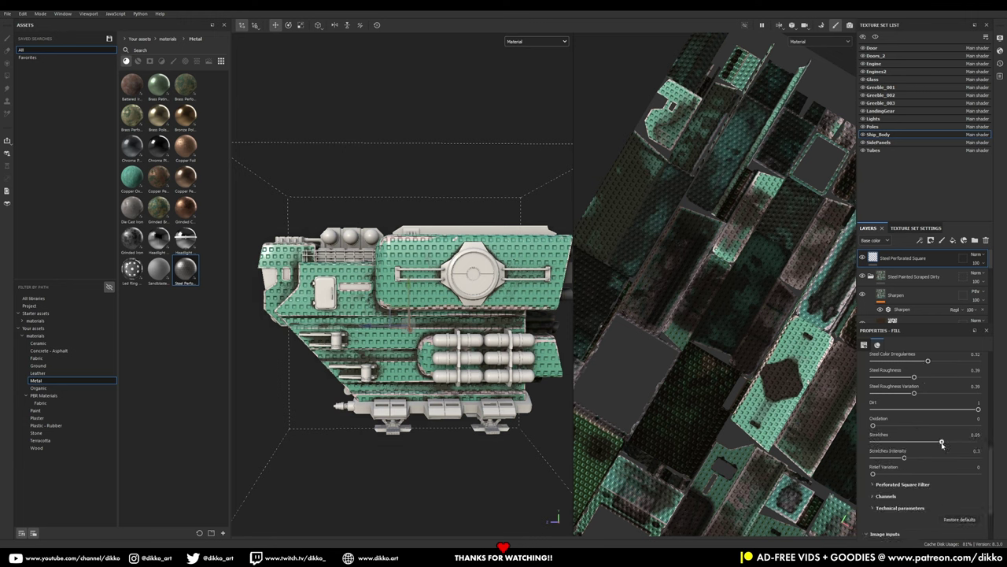
In the material's Perforated Square Filter, set Pattern Size to 0.04 and Pattern Blur to 1
left_click(877, 485)
scroll(879, 488, "down", 2)
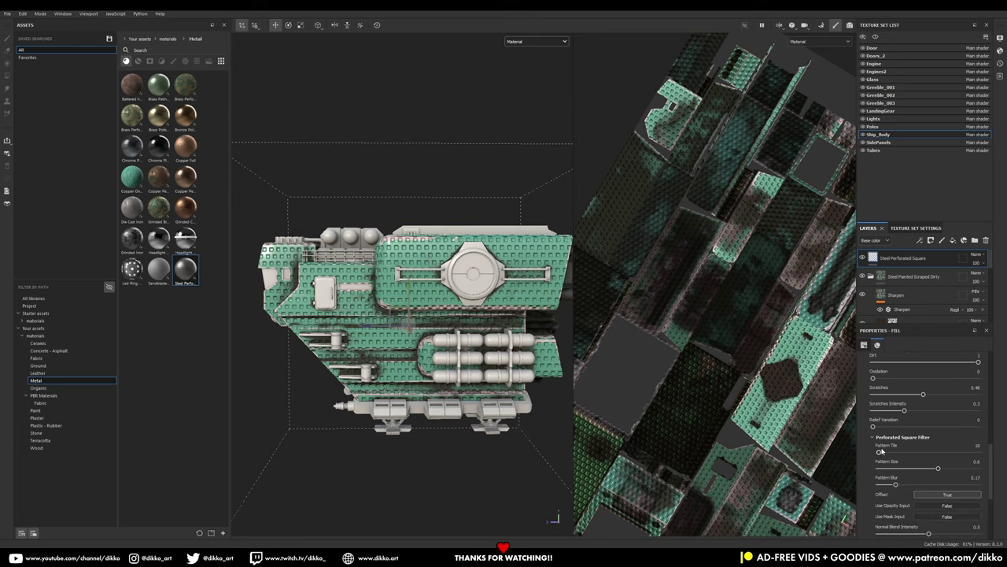
left_click_drag(879, 453, 894, 471)
key("ctrl+z")
scroll(438, 290, "up", 4)
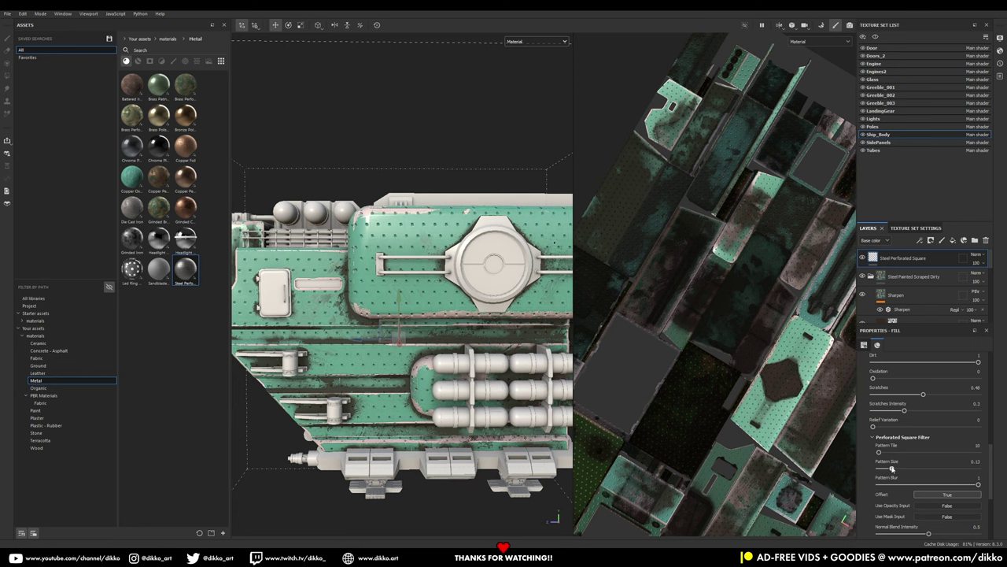
Examine the perforation pattern on the ship's front, door area and side hull from several angles and distances
left_click_drag(421, 424, 349, 454, "alt")
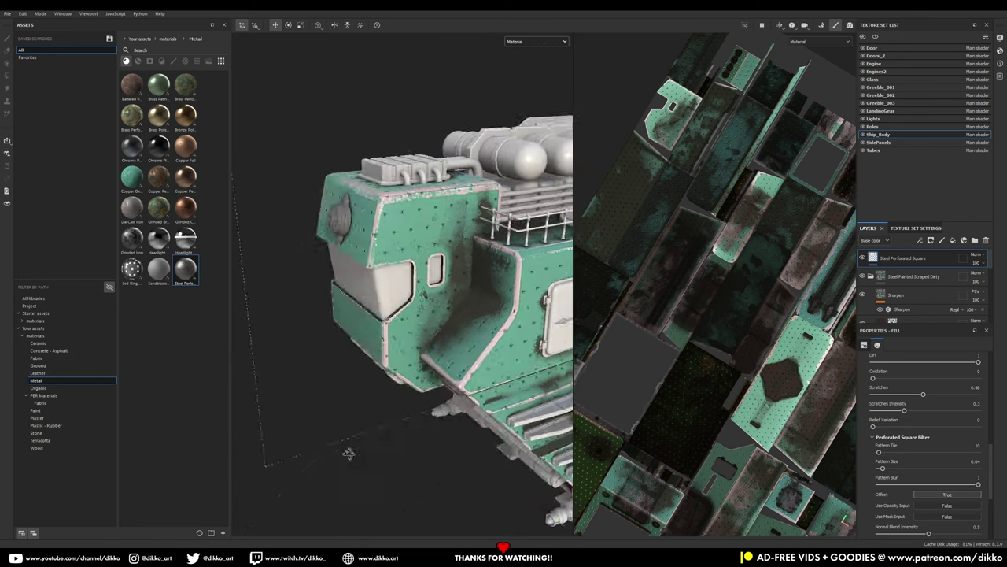
right_click_drag(349, 454, 480, 310, "alt")
middle_click_drag(480, 309, 299, 275, "alt")
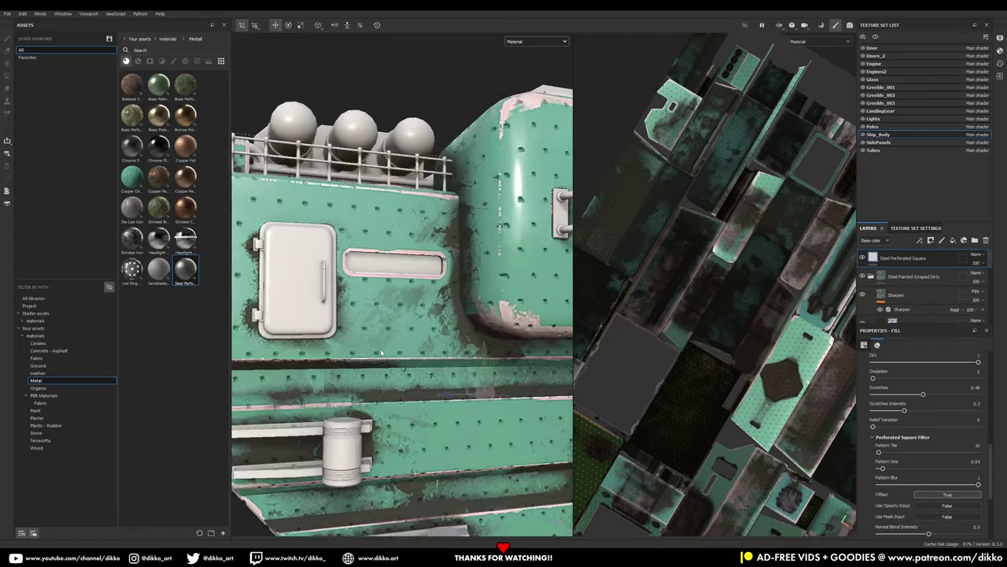
left_click_drag(412, 232, 441, 271, "alt")
right_click_drag(441, 271, 283, 378, "alt")
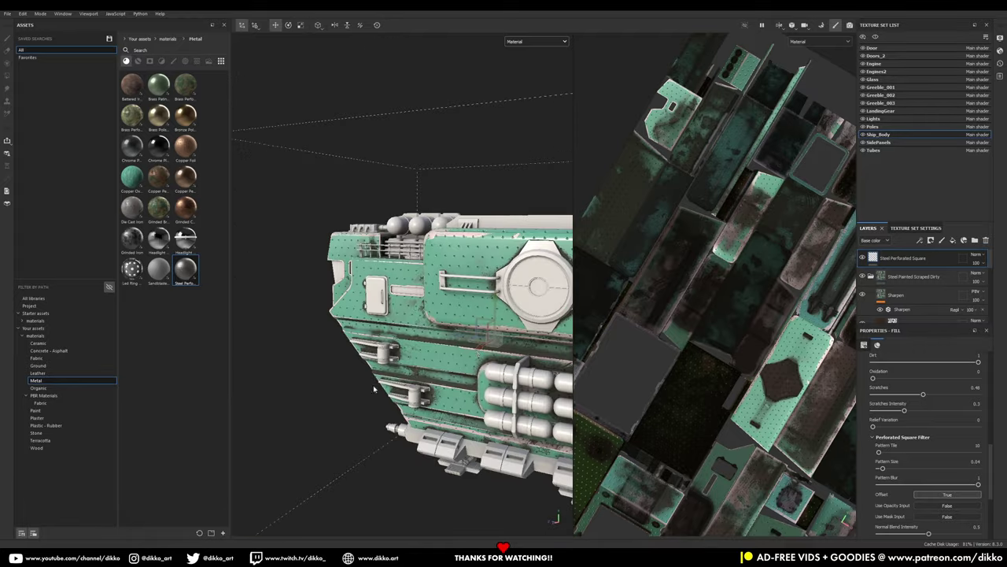
left_click_drag(284, 378, 512, 354, "alt")
right_click_drag(511, 354, 385, 291, "alt")
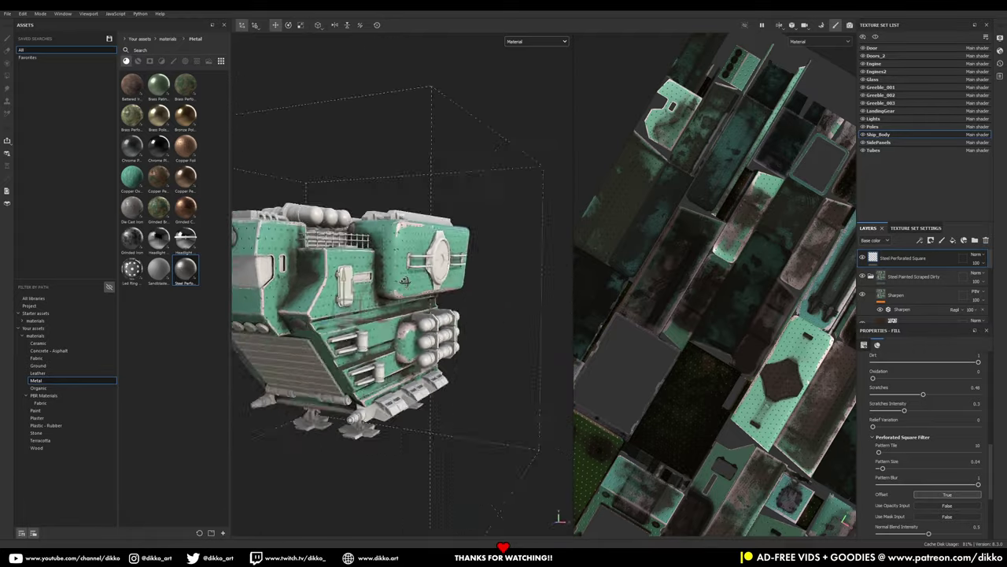
Lower the Steel Perforated Square layer's opacity in the normal channel and set it to 7 in the height channel
left_click_drag(385, 291, 466, 288, "alt")
scroll(902, 503, "down", 2)
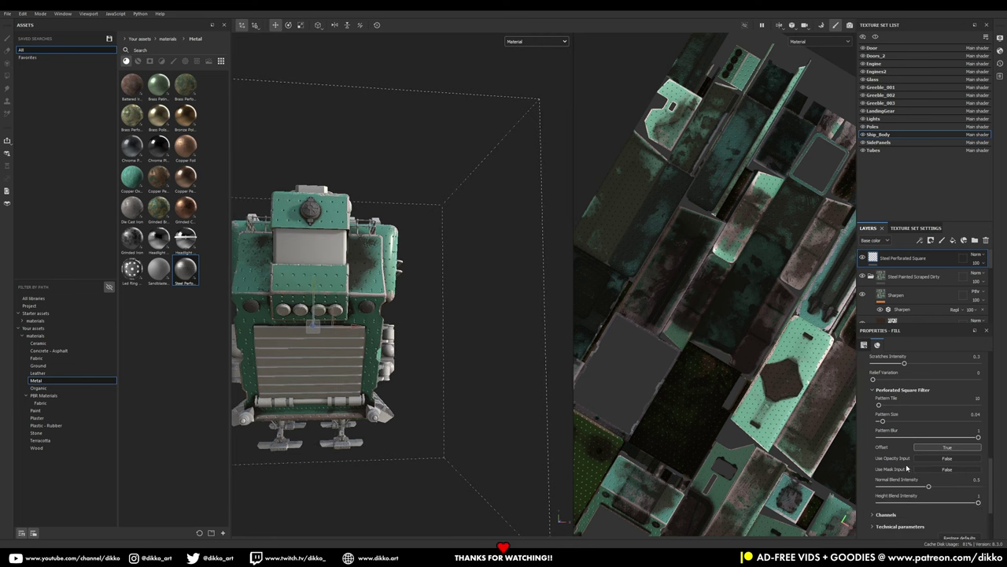
scroll(906, 468, "up", 6)
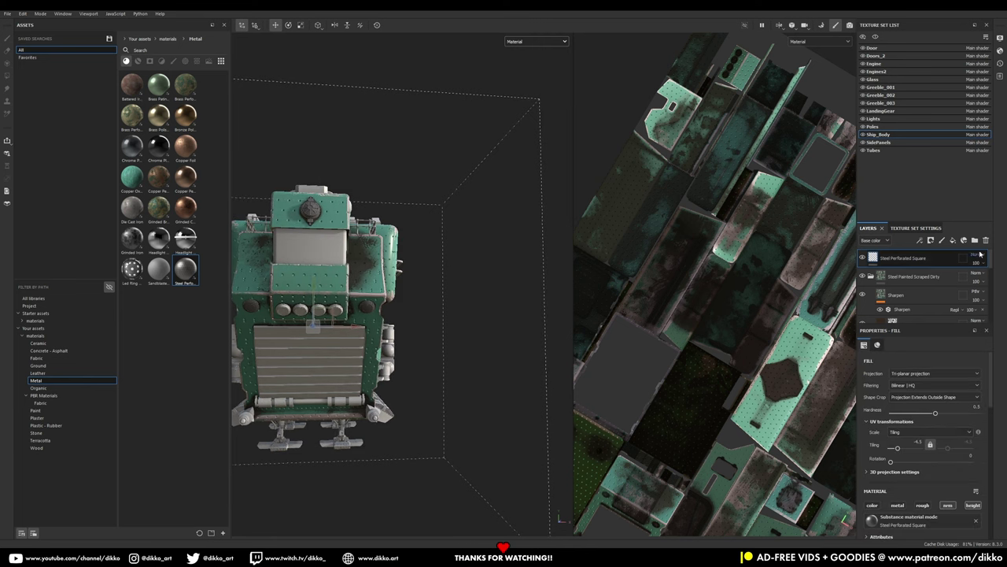
left_click(870, 281)
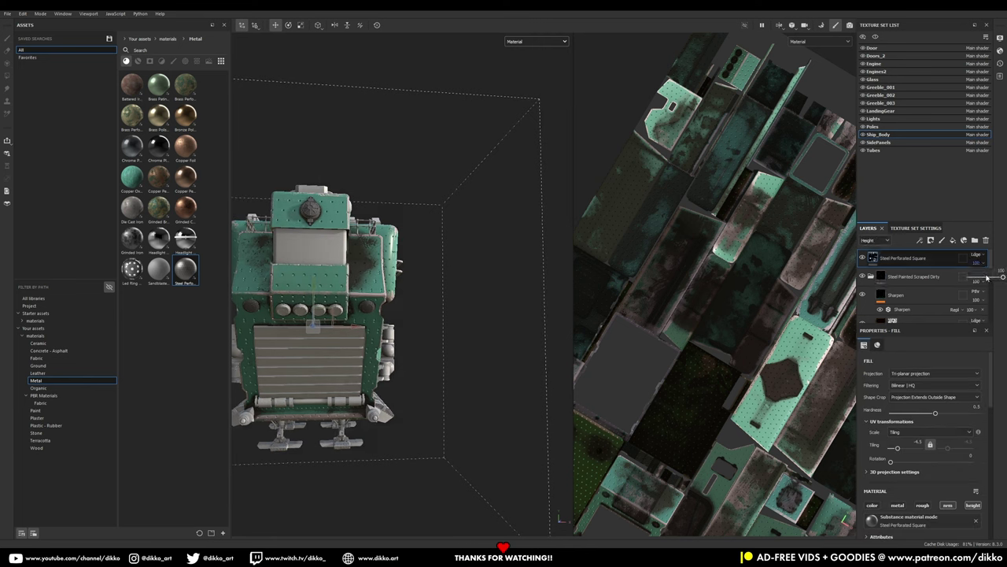
left_click_drag(986, 277, 982, 277)
left_click(872, 274)
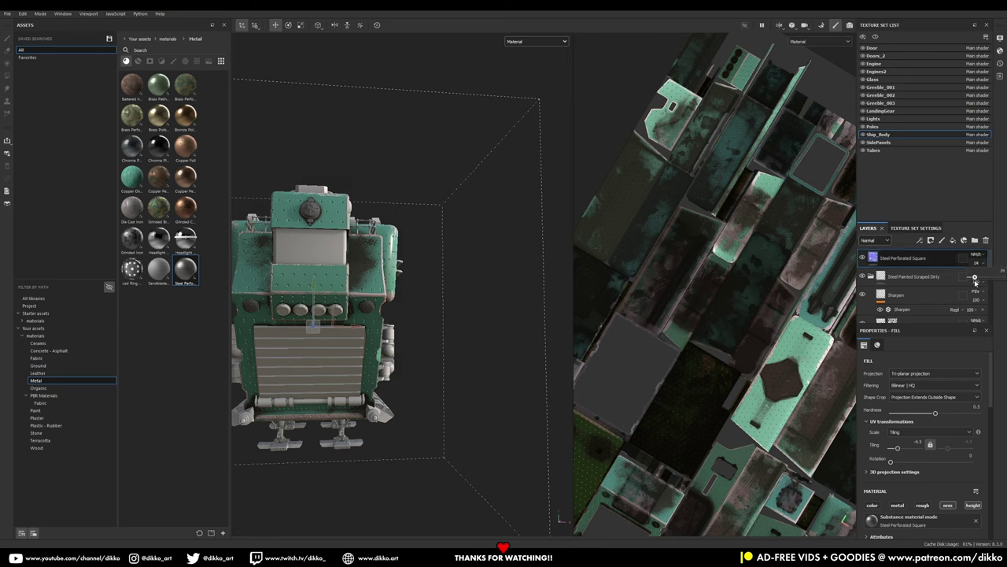
left_click(878, 240)
left_click(872, 286)
Try UV projection on the Steel Perforated Square fill and return it to tri-planar projection
left_click_drag(482, 309, 409, 323, "alt")
scroll(420, 247, "up", 4)
left_click(931, 374)
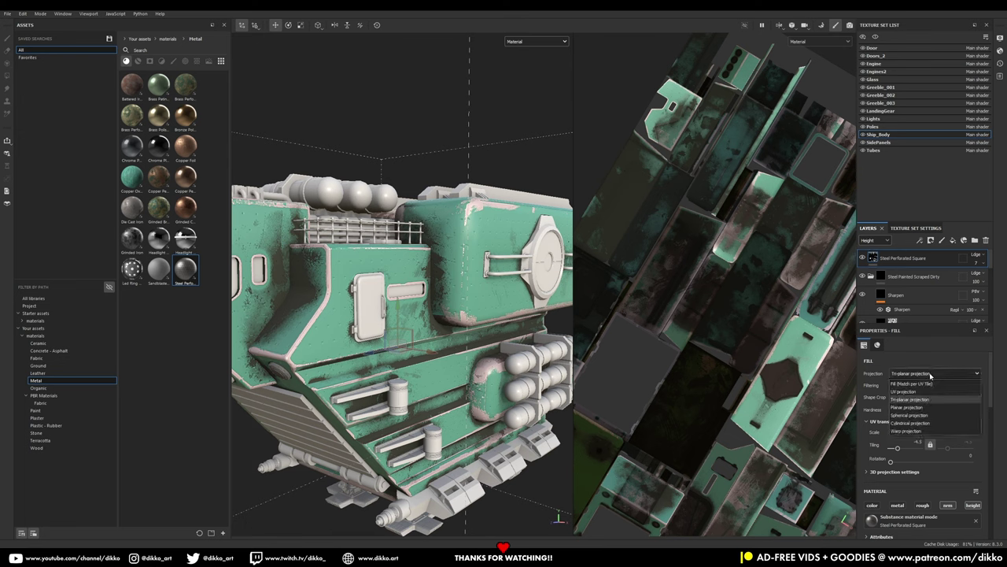
left_click(922, 391)
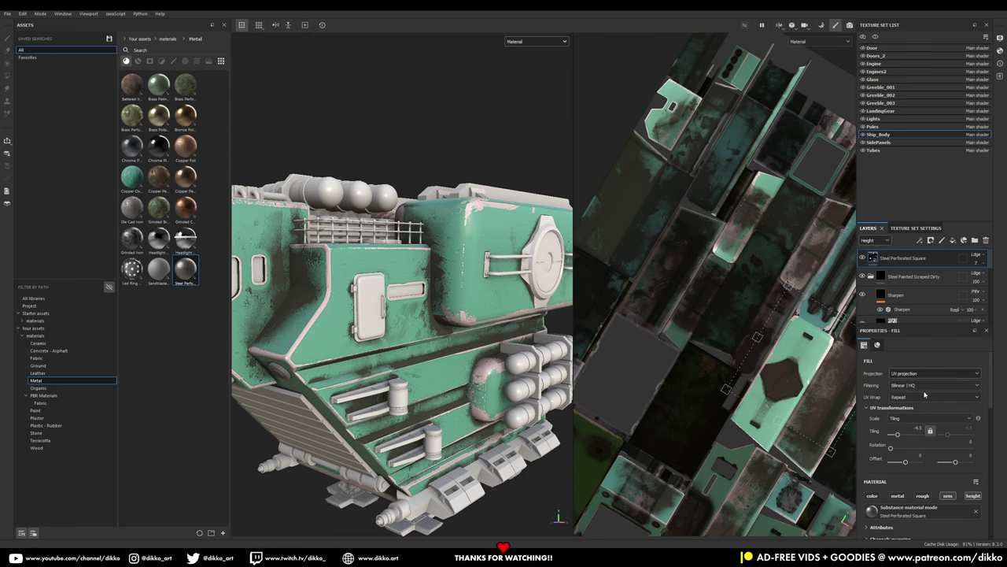
left_click_drag(460, 331, 826, 318, "alt")
left_click(916, 375)
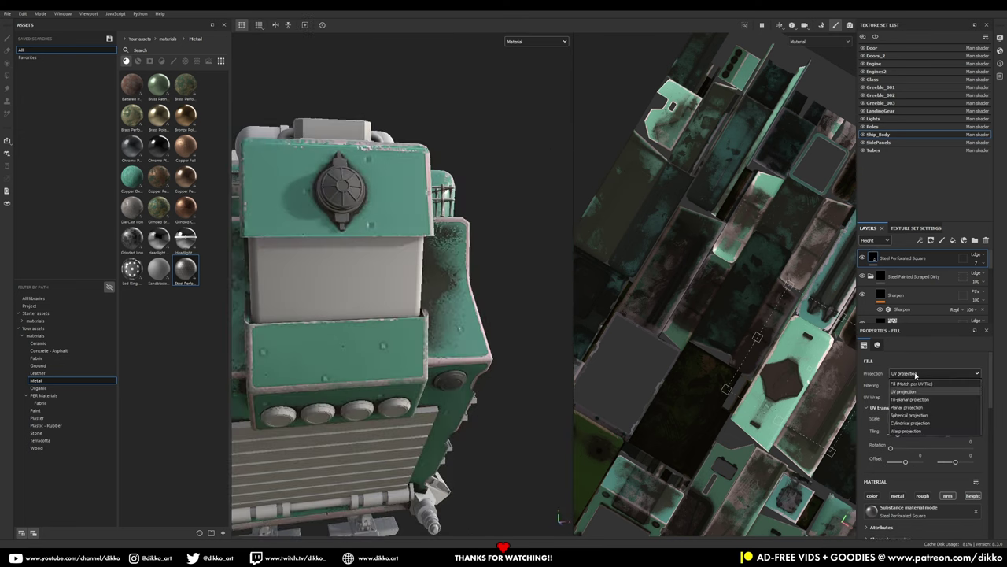
left_click(919, 401)
Compare the hull with the Steel Perforated Square layer shown and hidden, and delete that layer
scroll(441, 310, "down", 5)
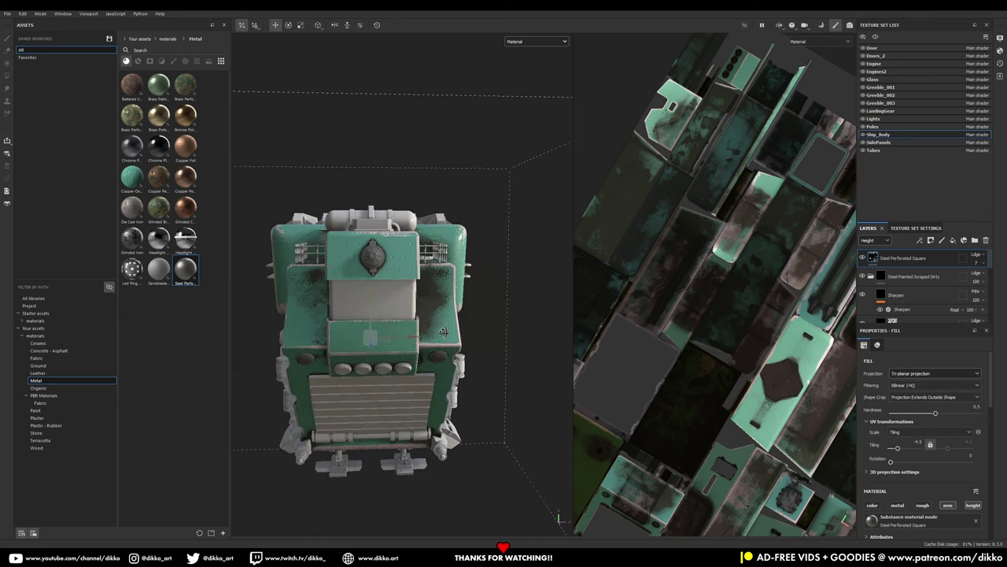
left_click_drag(504, 309, 327, 306, "alt")
right_click_drag(328, 306, 504, 307, "shift")
left_click_drag(504, 307, 684, 316, "alt")
left_click(863, 258)
scroll(398, 376, "down", 3)
left_click_drag(398, 376, 436, 322, "alt")
left_click(987, 240)
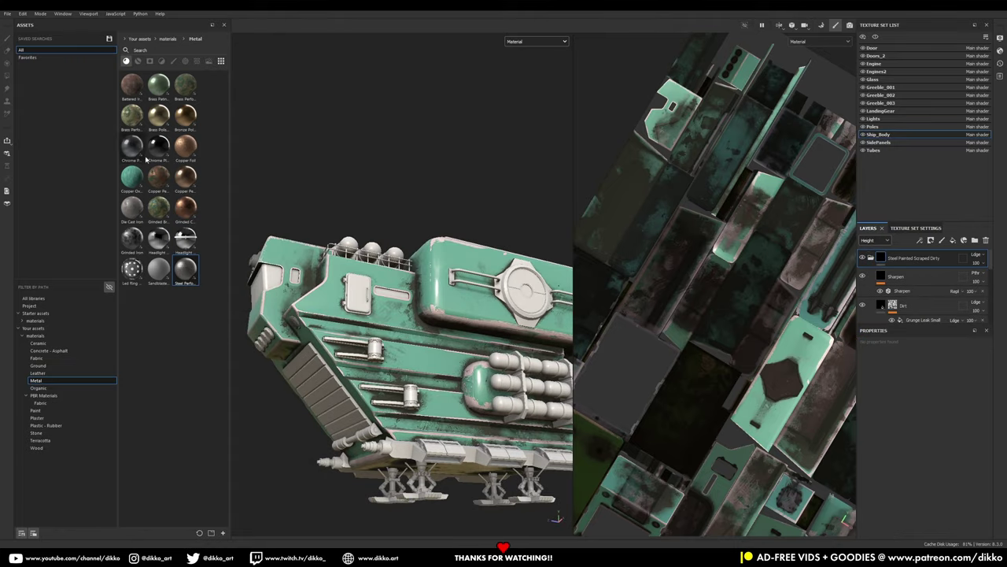
Search all of Your assets for "dirt" and apply the Dirty Concrete Wall Eroded material to the ship body
type("dirt")
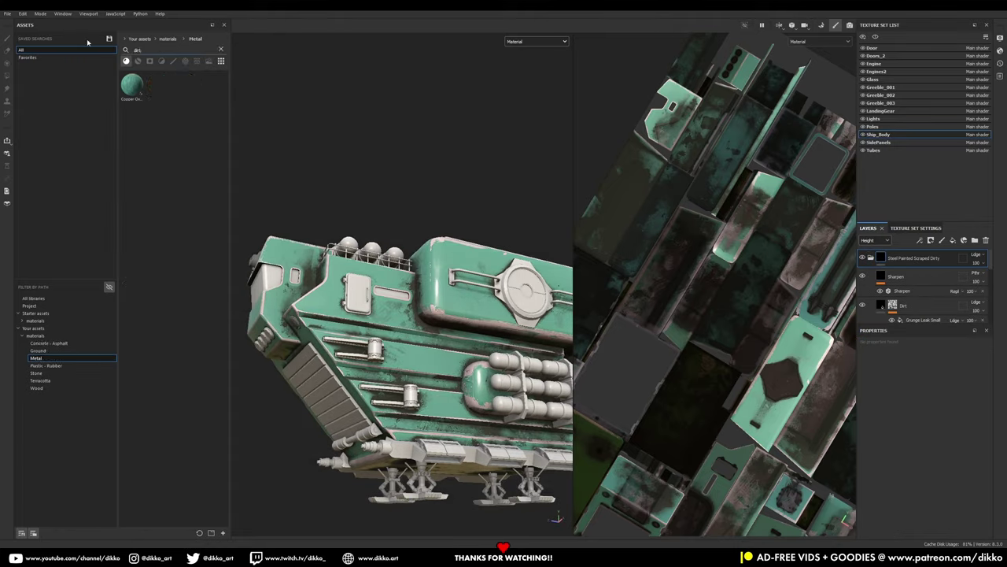
left_click(143, 39)
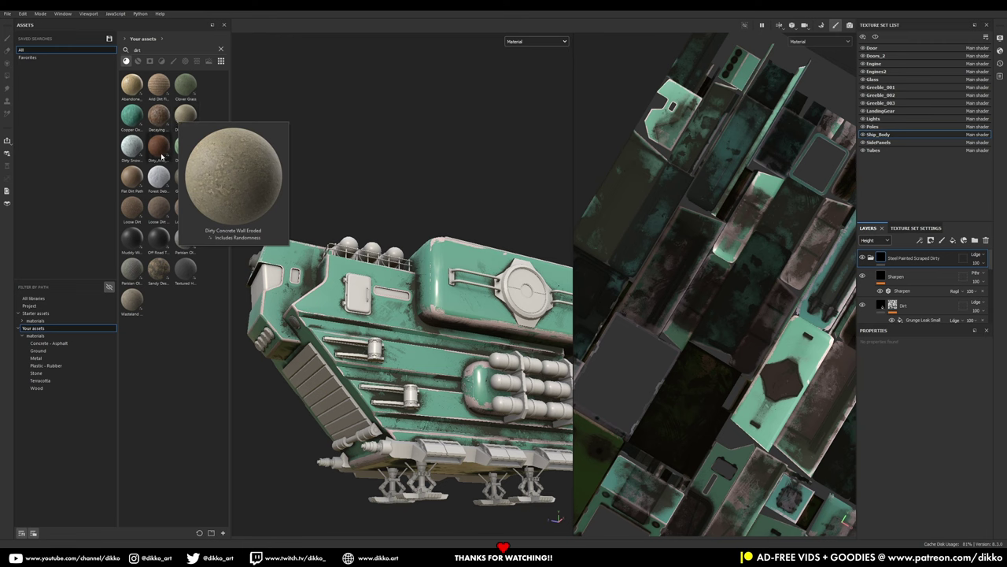
left_click_drag(188, 118, 410, 362)
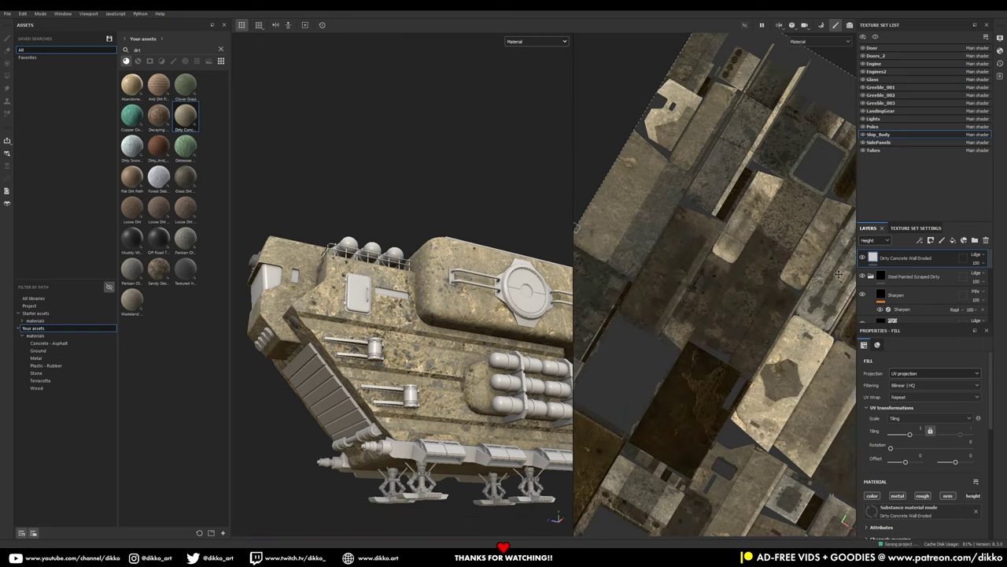
scroll(927, 504, "down", 3)
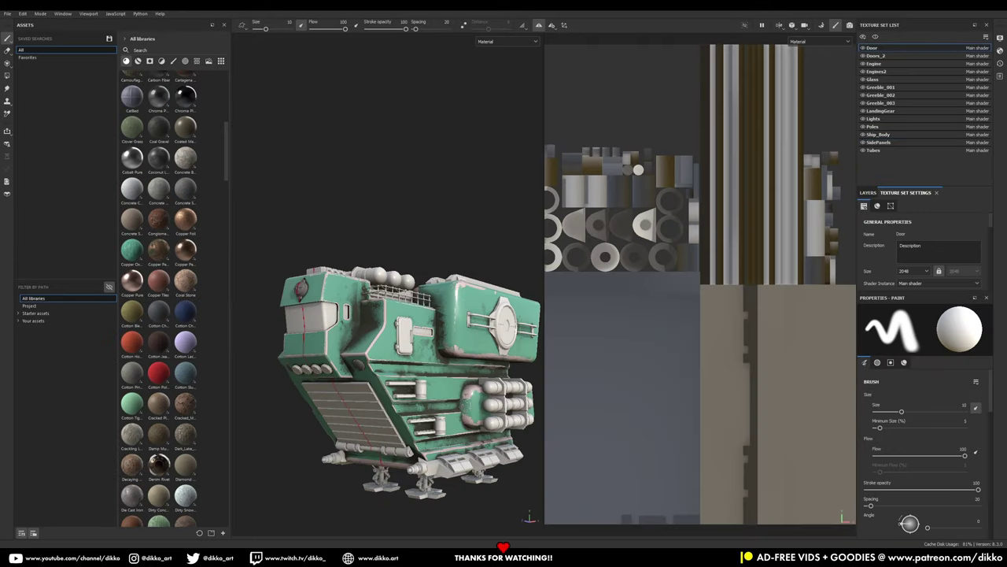
Select the Ship_Body texture set and collapse the Steel Painted Scraped Dirty folder in its layer stack
scroll(193, 465, "down", 5)
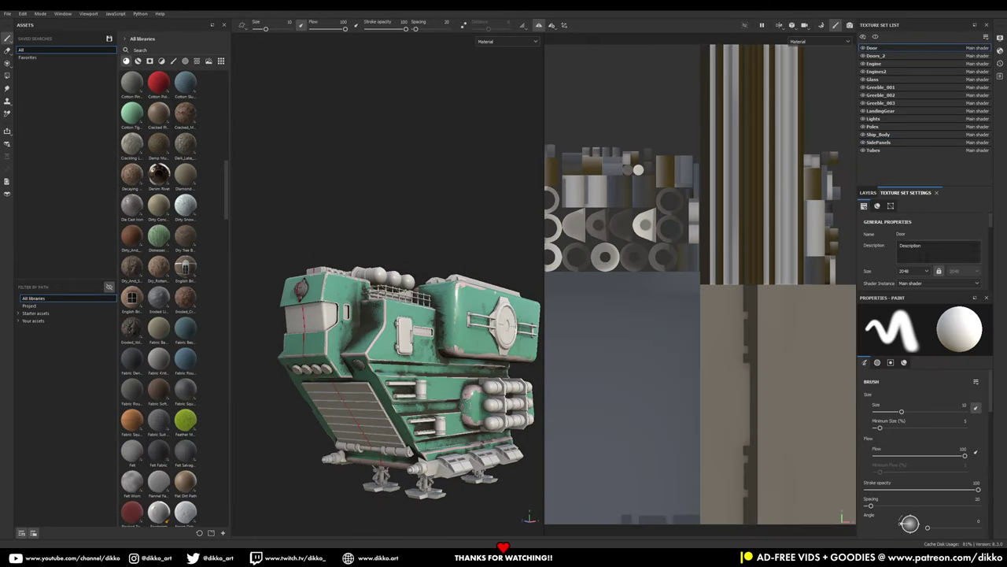
left_click(868, 193)
left_click(878, 134)
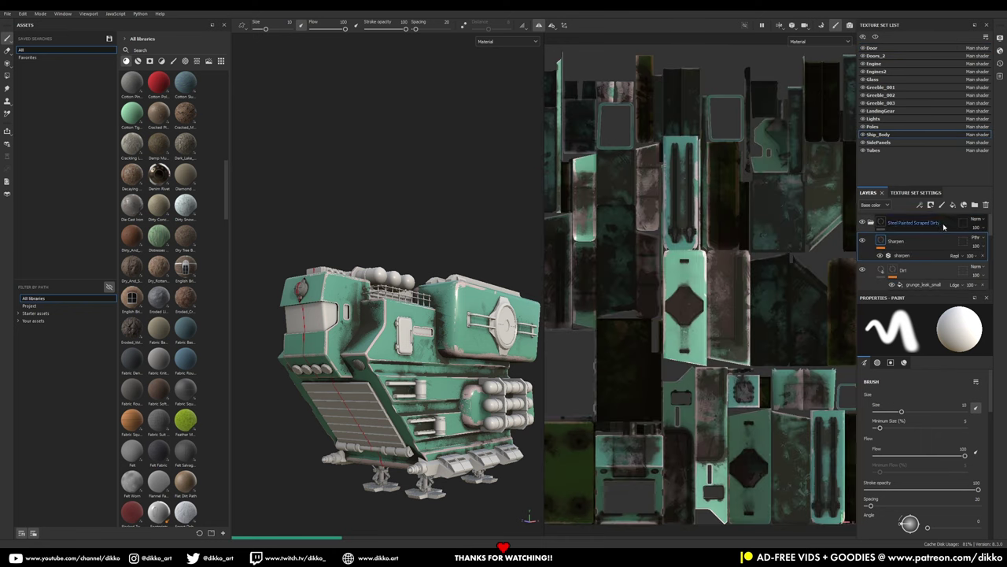
left_click_drag(424, 417, 367, 392, "alt")
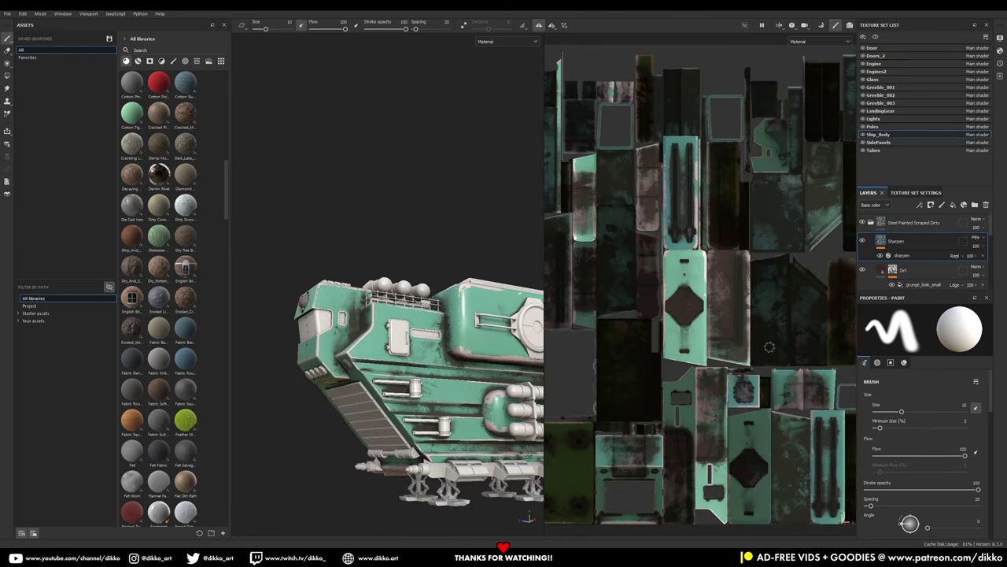
left_click(872, 223)
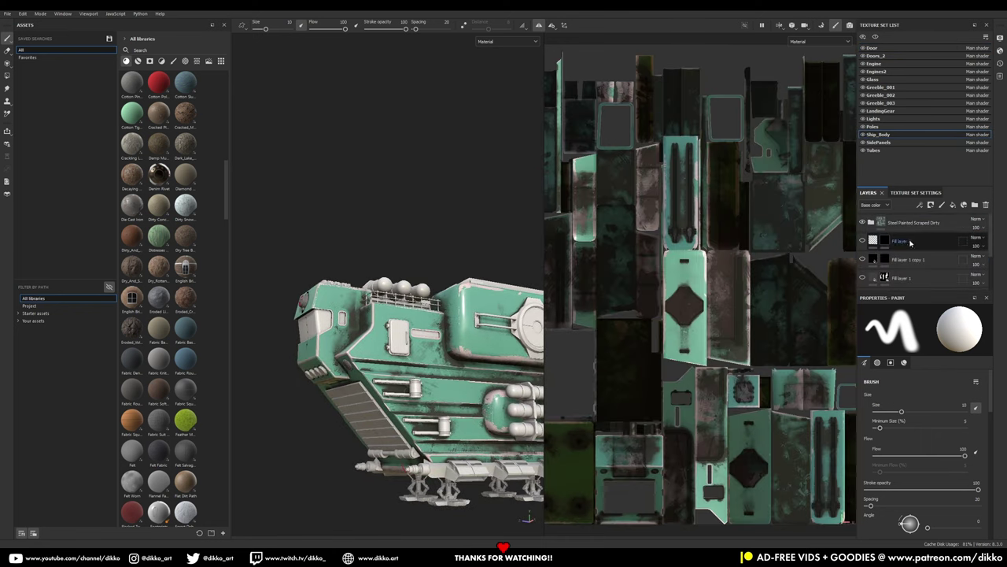
Make Fill layer 1 and Fill layer 1 copy 1 visible and move both above the Steel Painted Scraped Dirty folder
mouse_move(537, 290)
left_mouse_down("alt")
mouse_move(499, 284)
mouse_move(394, 299)
mouse_move(438, 279)
left_mouse_up("alt")
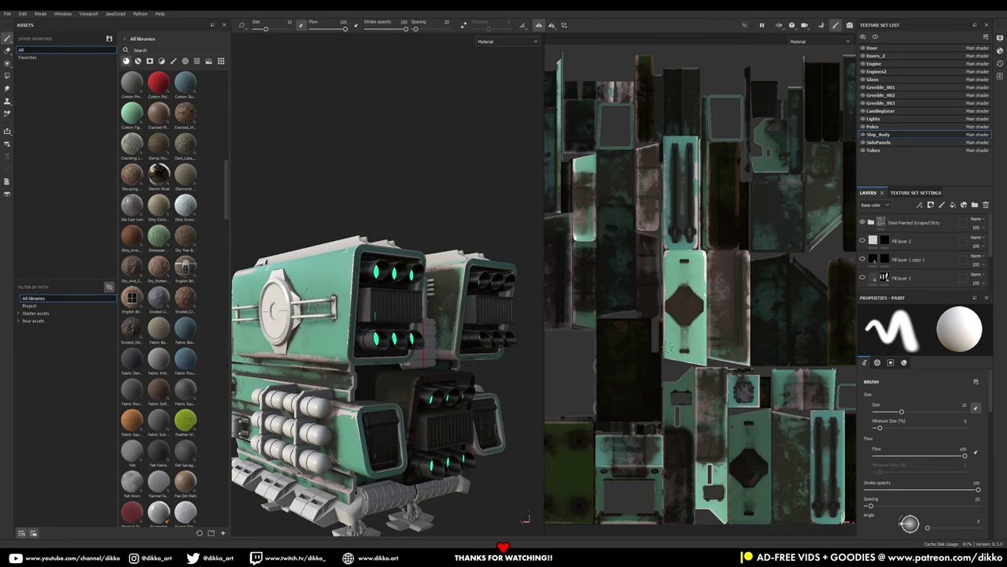
left_click(919, 243)
left_click(917, 281)
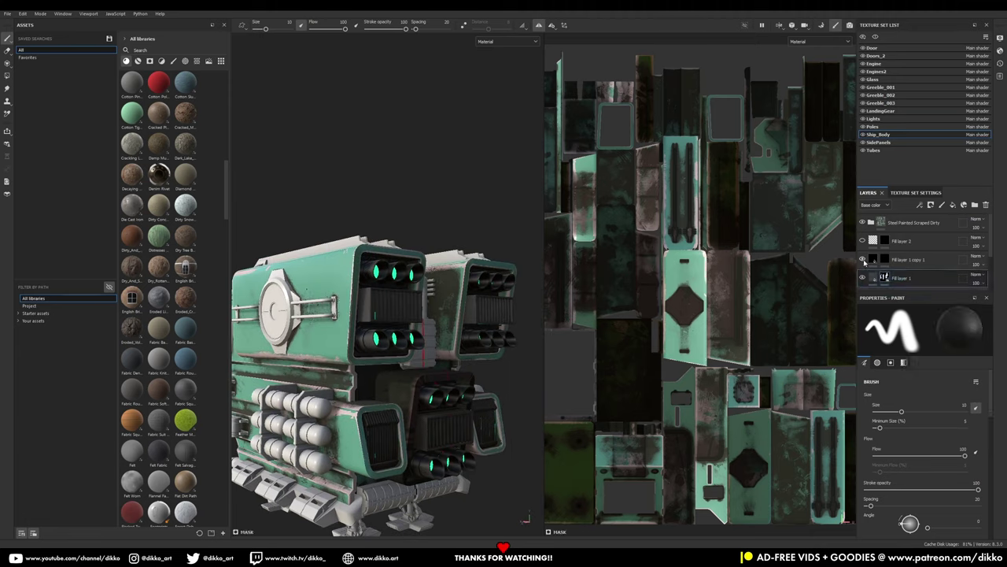
left_click(917, 265, "shift")
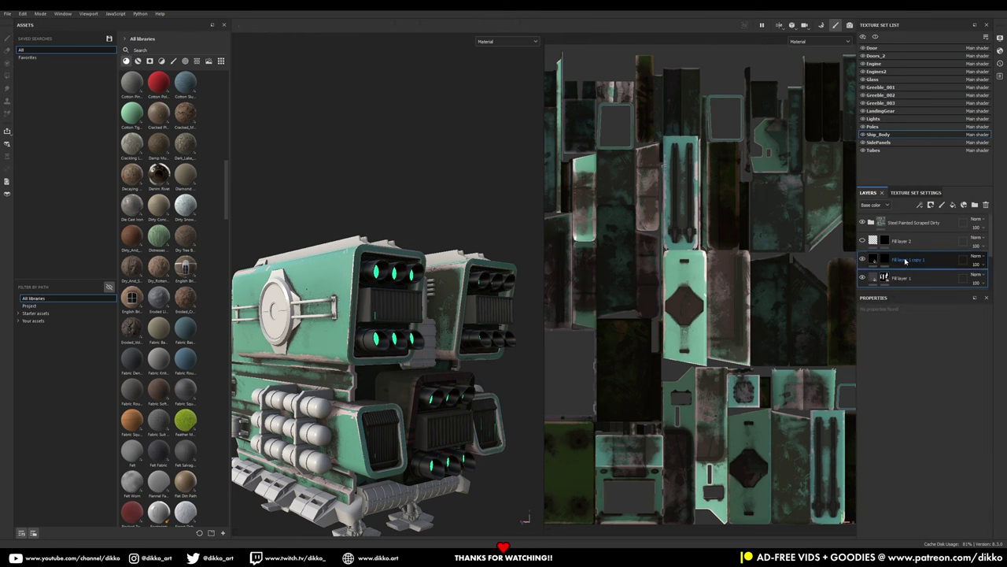
left_click_drag(907, 262, 917, 214)
Add a new fill layer above Fill layer 1 copy 1 and set its base color to near-black
left_click(919, 193)
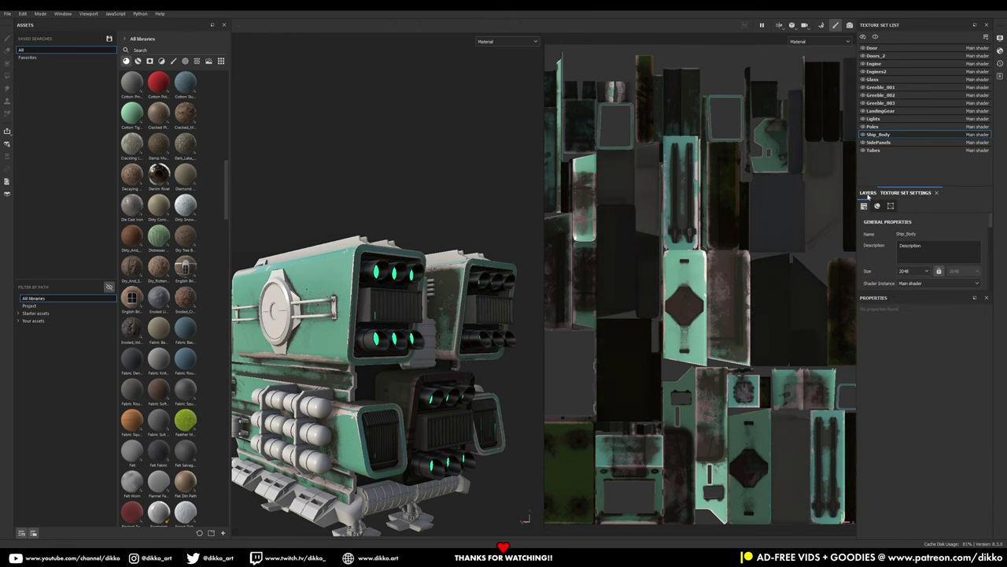
left_click(868, 194)
left_click_drag(409, 336, 452, 318, "alt")
left_click(907, 224)
left_click(953, 205)
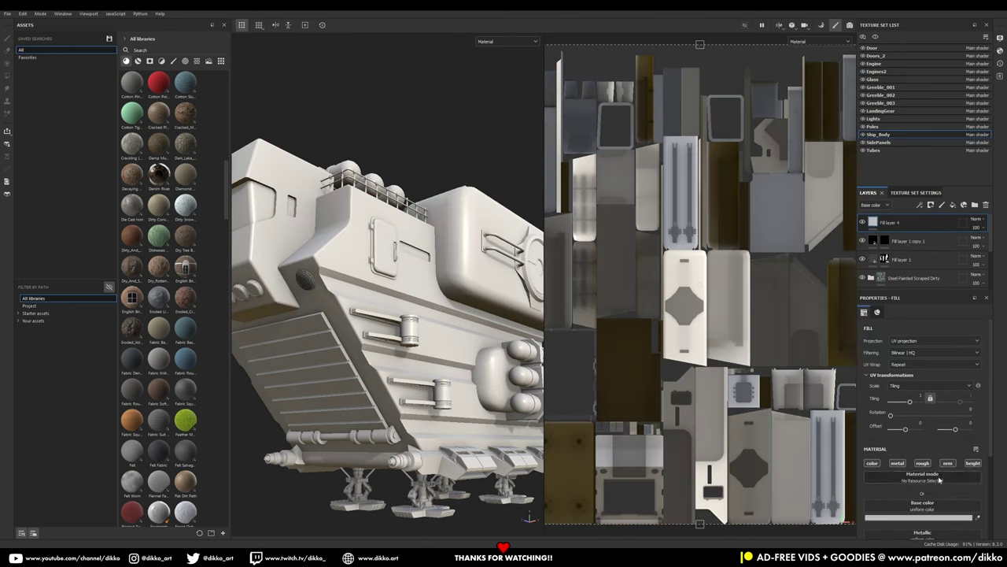
left_click(917, 517)
left_click_drag(811, 449, 809, 498)
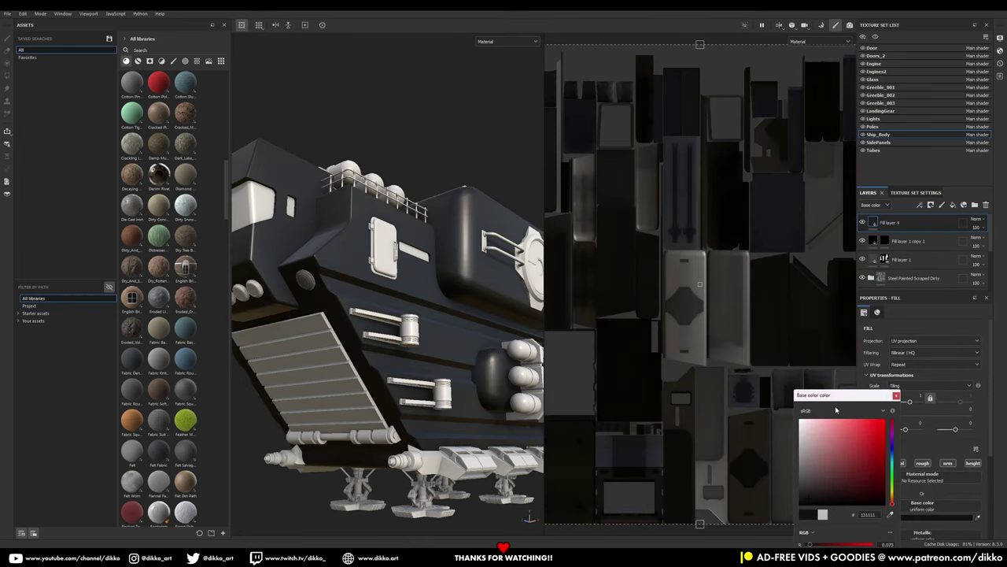
Add a Dirt generator to the content of Fill layer 4
left_click_drag(468, 387, 460, 349, "alt")
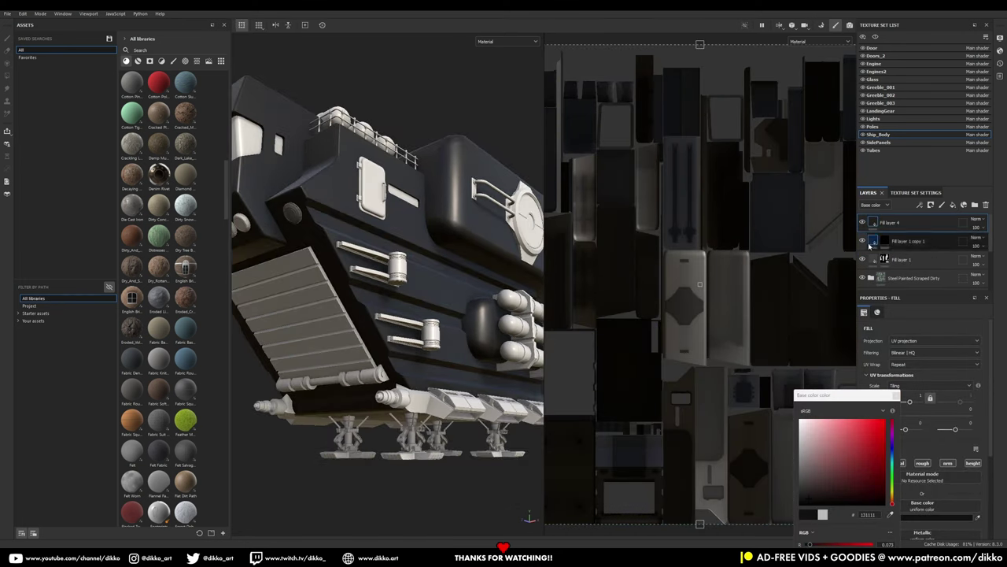
right_click(870, 244)
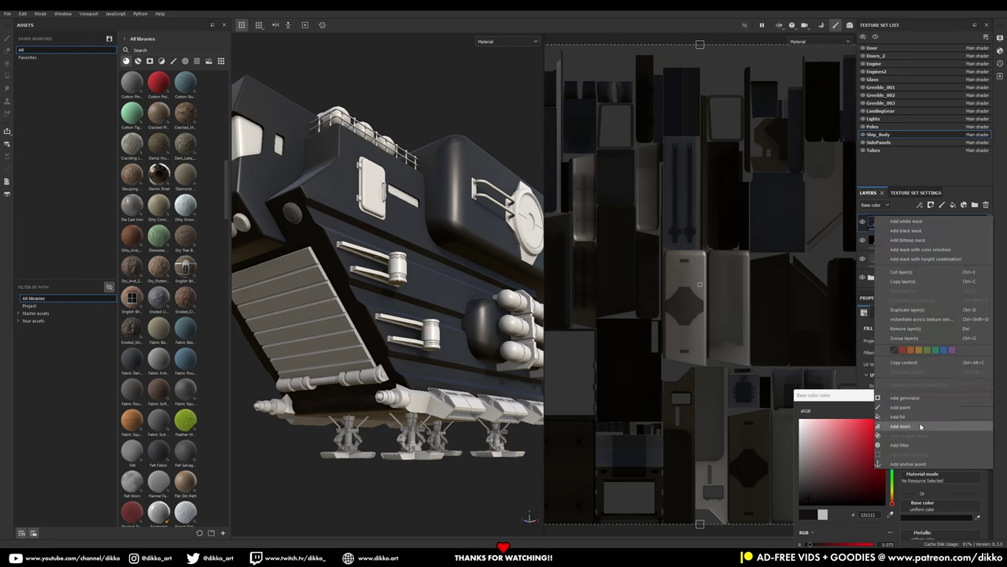
left_click(927, 399)
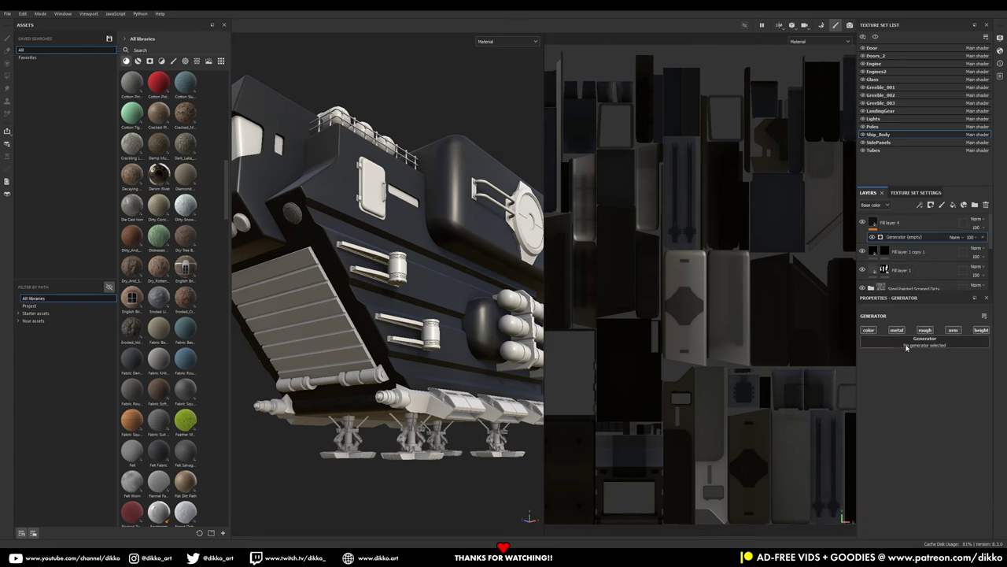
left_click(906, 345)
left_click(904, 399)
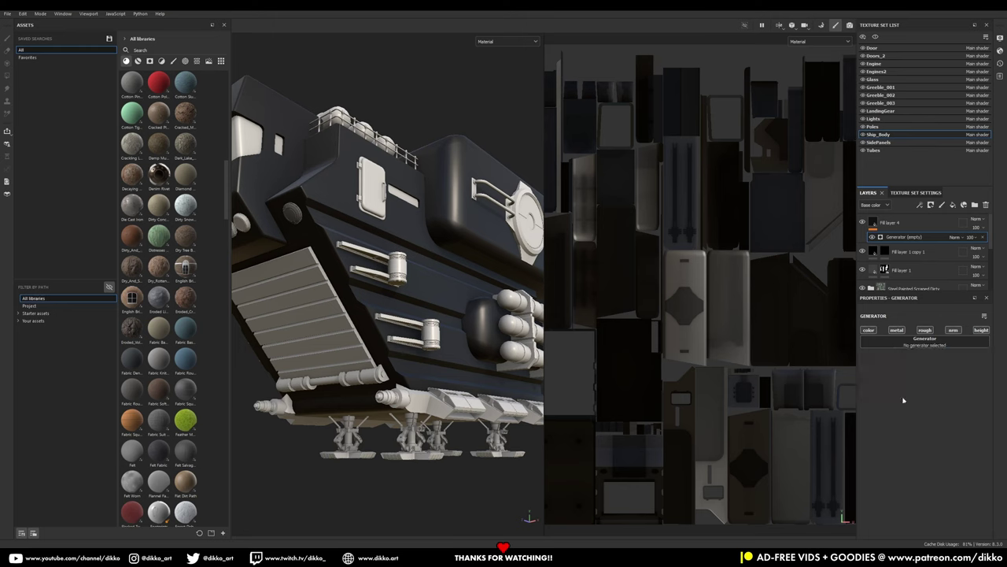
Switch the viewport display to the base color channel and inspect the dirt pattern on the ship's hull
left_click_drag(481, 266, 441, 315, "alt")
right_click_drag(441, 315, 500, 275, "alt")
left_click_drag(500, 275, 512, 114, "alt")
left_click(508, 42)
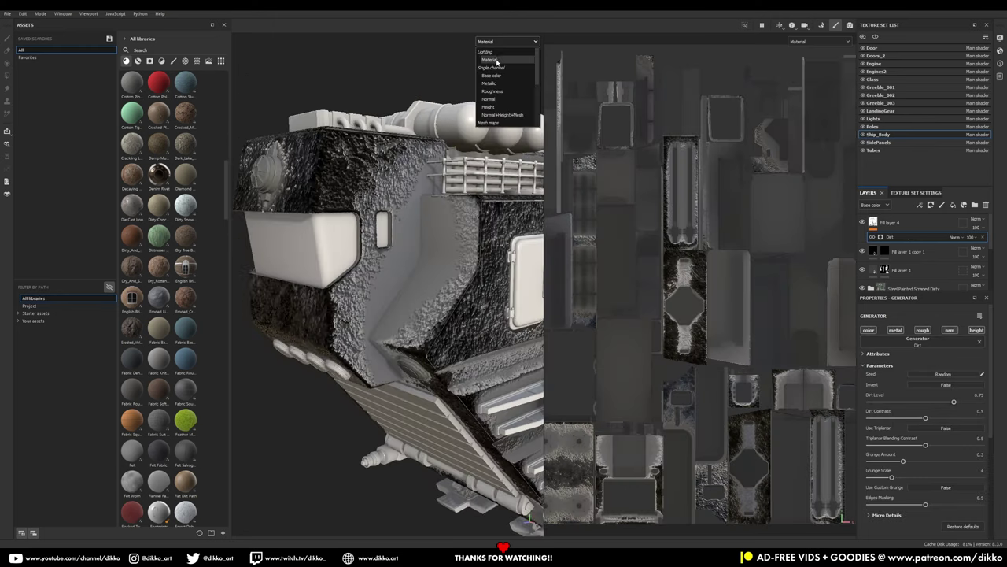
left_click(498, 77)
left_click_drag(523, 228, 480, 252, "alt")
right_click_drag(480, 252, 515, 304, "alt")
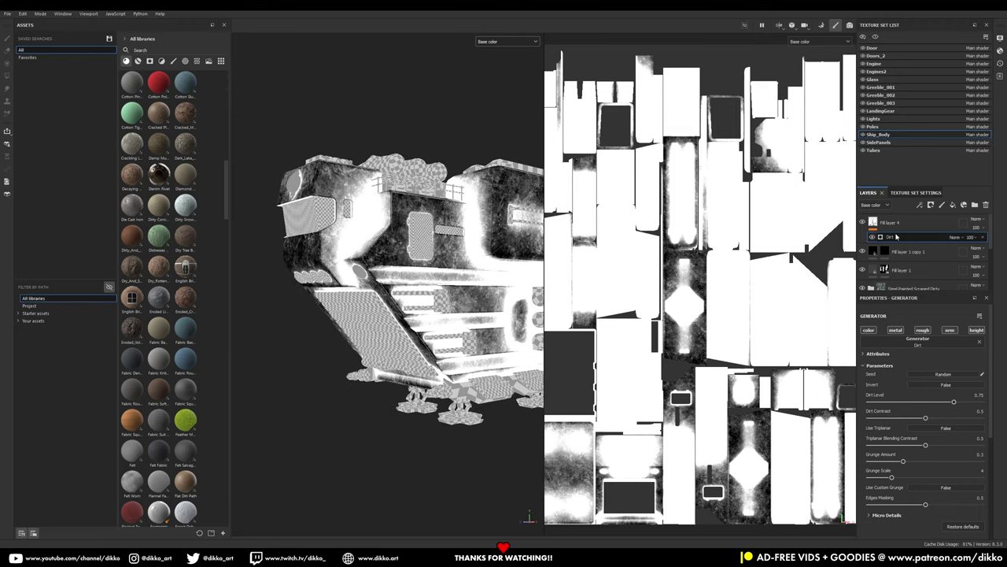
Invert the Dirt generator and set its Dirt Level to 0.7, Dirt Contrast to 0.8 and Edges Masking to 0
left_click(933, 385)
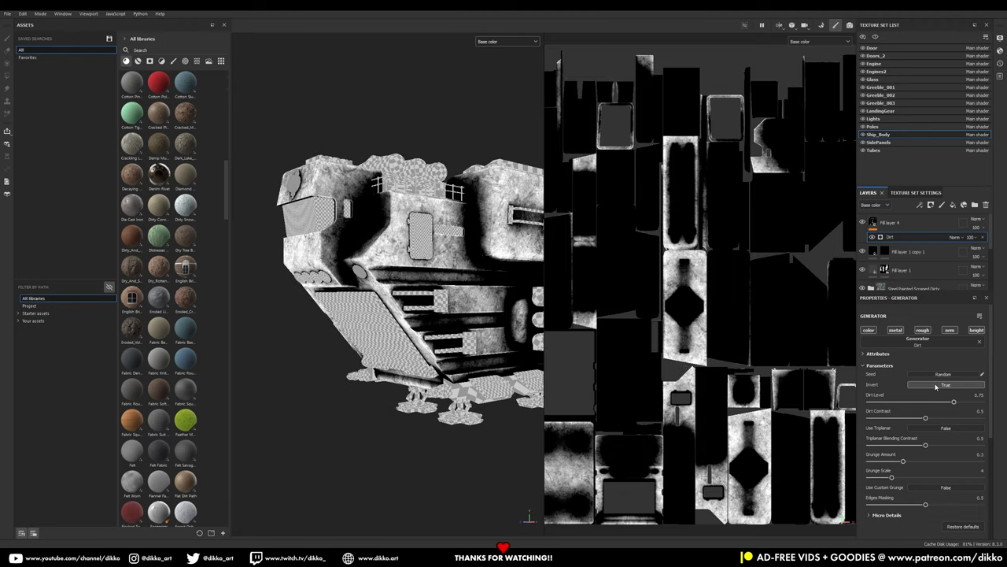
mouse_move(950, 413)
left_mouse_down()
mouse_move(965, 427)
mouse_move(948, 404)
left_mouse_up()
scroll(899, 492, "down", 3)
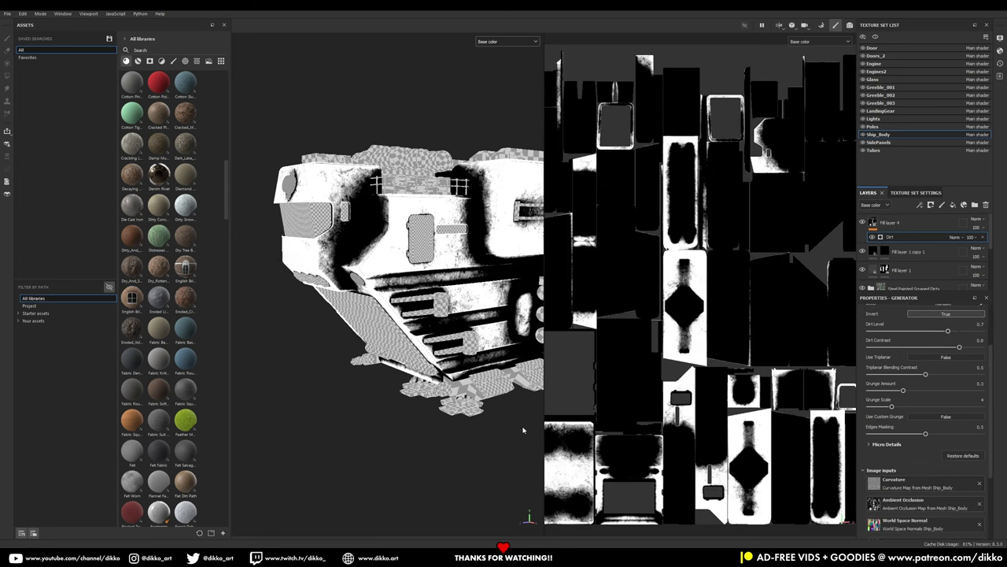
left_click_drag(523, 429, 669, 386, "alt")
left_click_drag(968, 436, 866, 434)
scroll(907, 415, "up", 3)
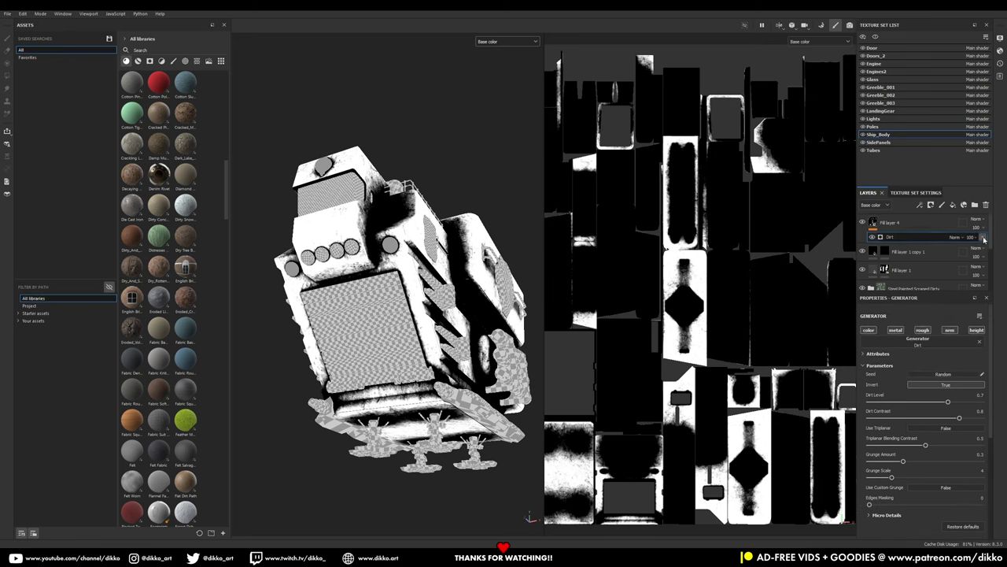
Remove the Dirt generator from the content of Fill layer 4
left_click(984, 238)
right_click(873, 222)
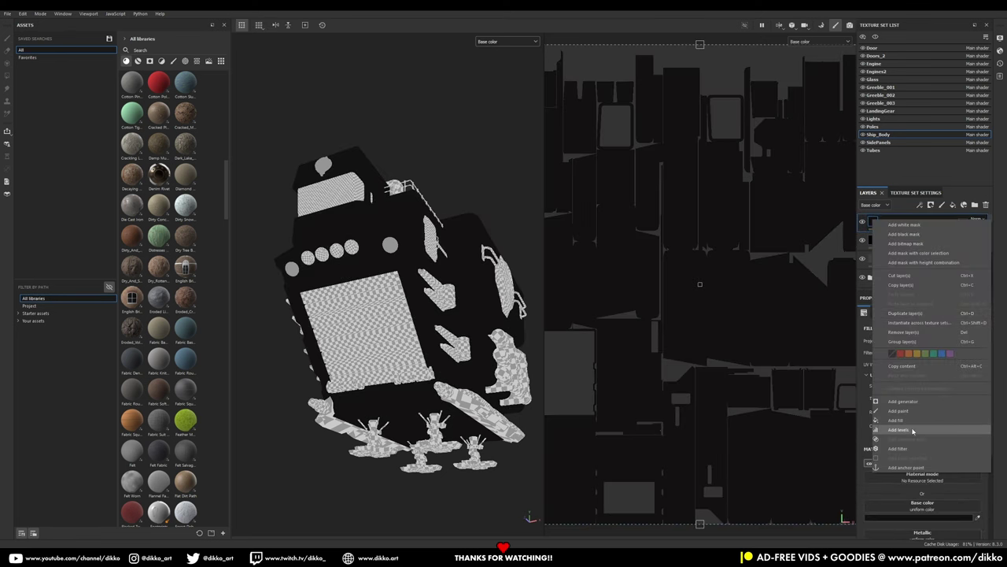
left_click(905, 447)
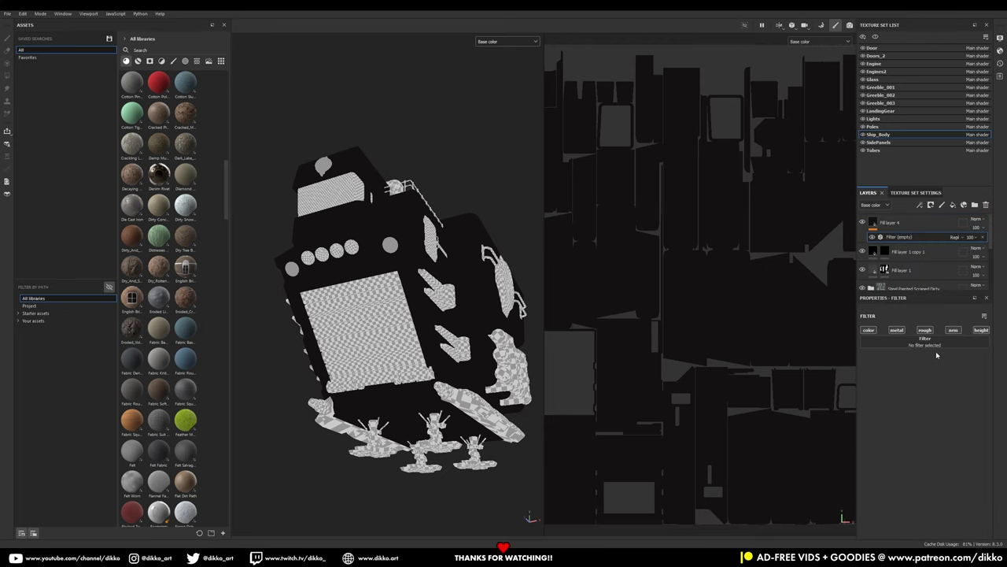
left_click(939, 345)
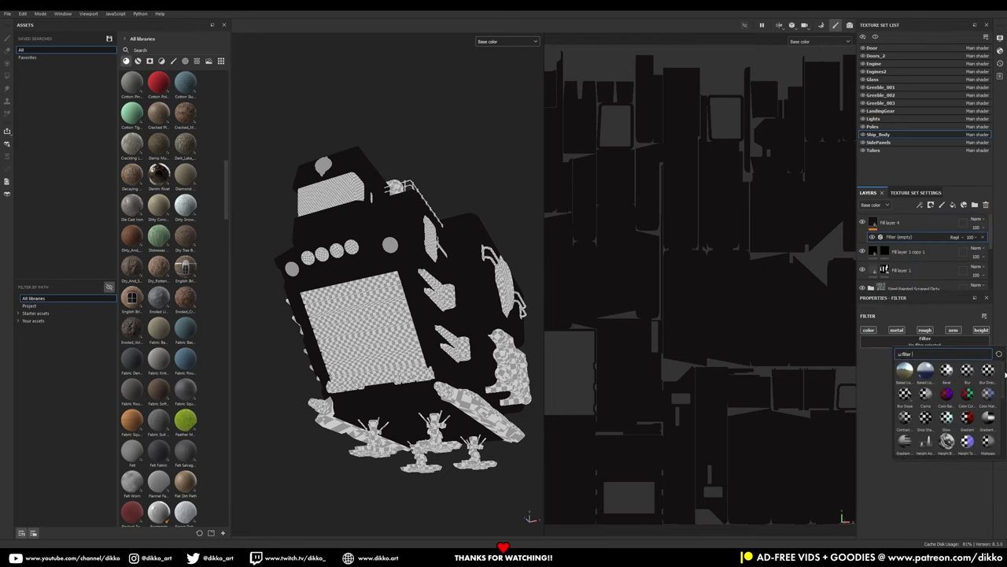
mouse_move(1004, 380)
left_mouse_down()
mouse_move(1002, 427)
mouse_move(1005, 378)
left_mouse_up()
left_click(873, 393)
left_click(897, 345)
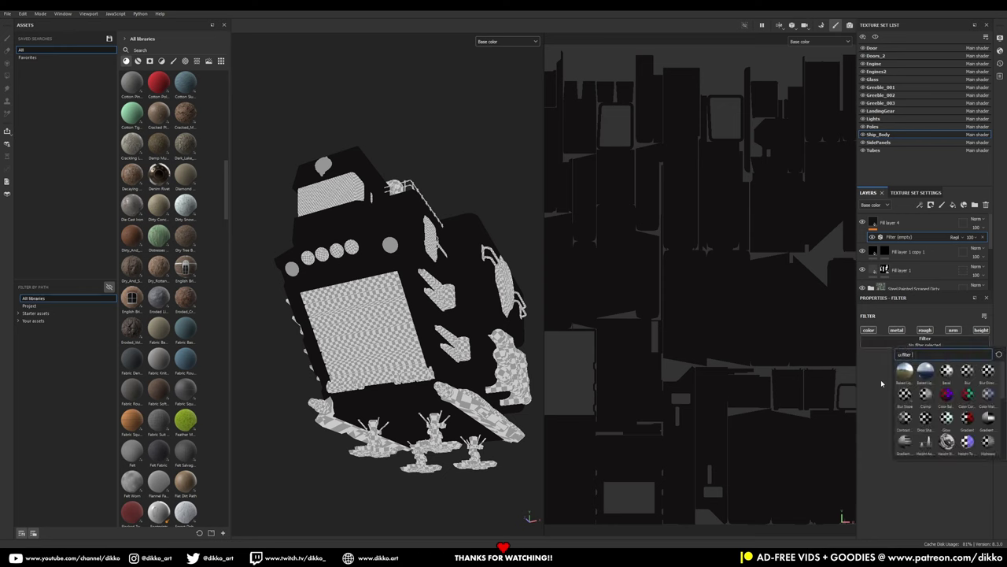
left_click(882, 382)
key("Delete")
Add a 3D Linear Gradient generator to the content of Fill layer 4 with Balance 0.59 and Contrast 0.9
right_click(904, 224)
left_click(919, 290)
left_click(925, 344)
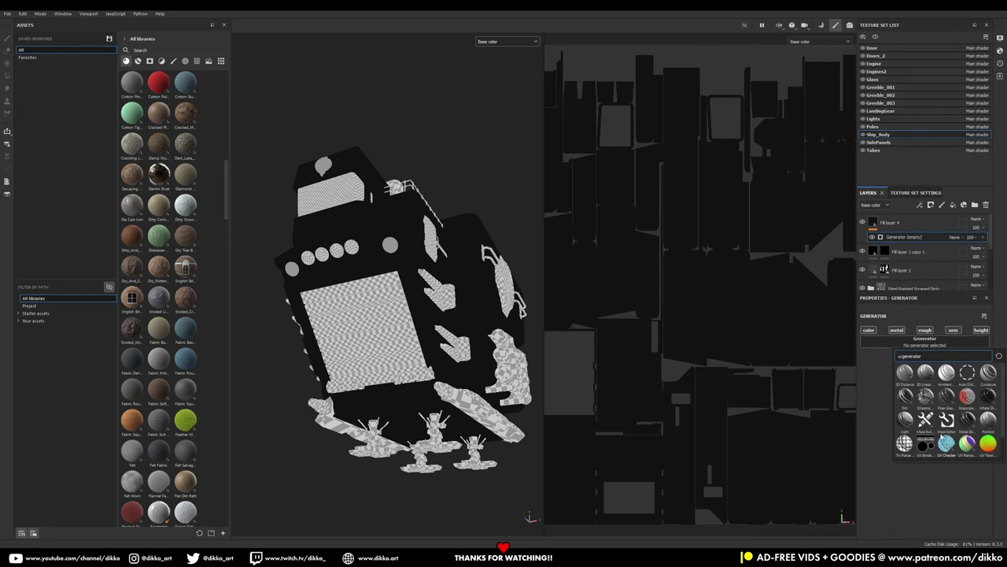
left_click(926, 373)
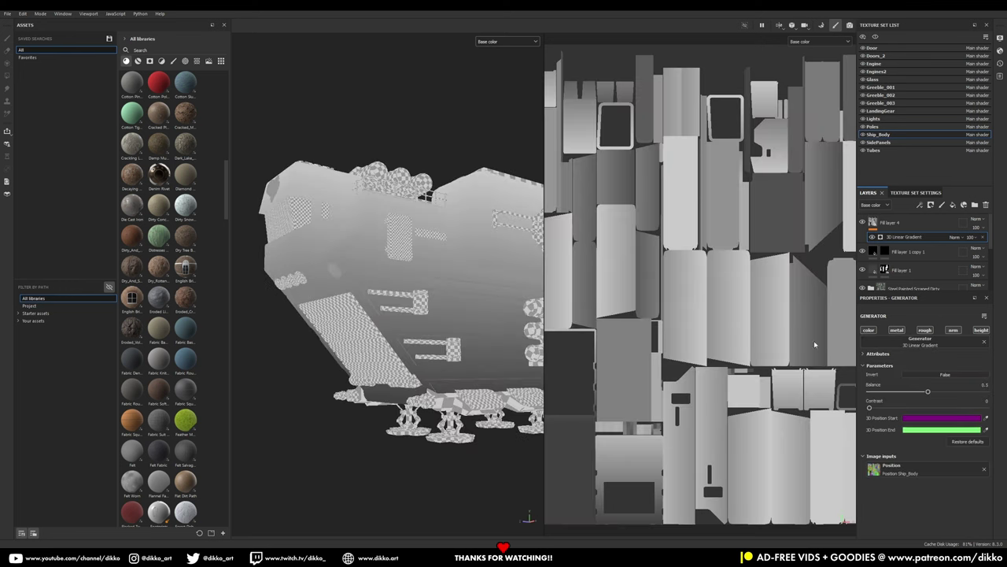
left_click_drag(929, 391, 904, 393)
left_click_drag(871, 408, 976, 407)
left_click_drag(903, 392, 939, 402)
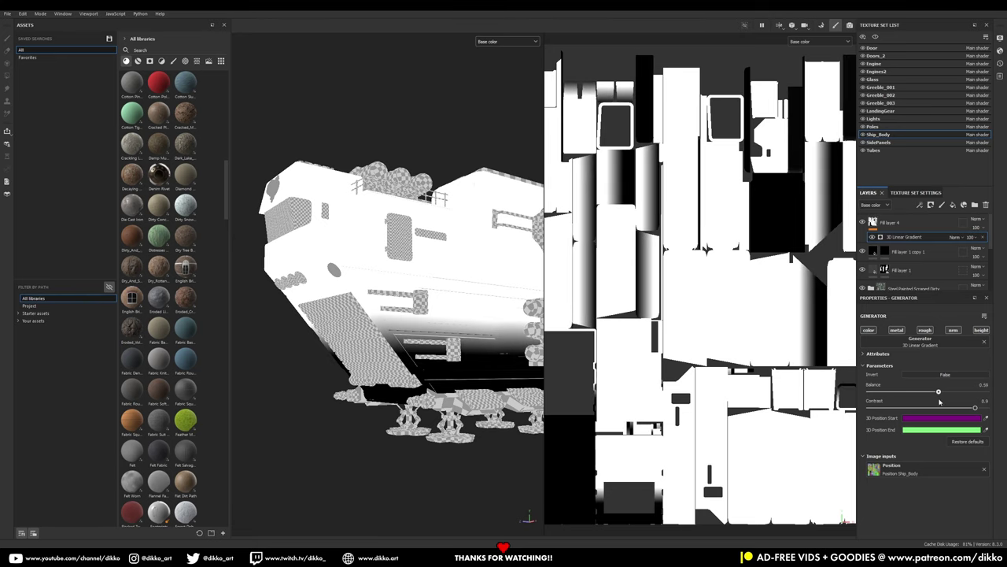
left_click(905, 225)
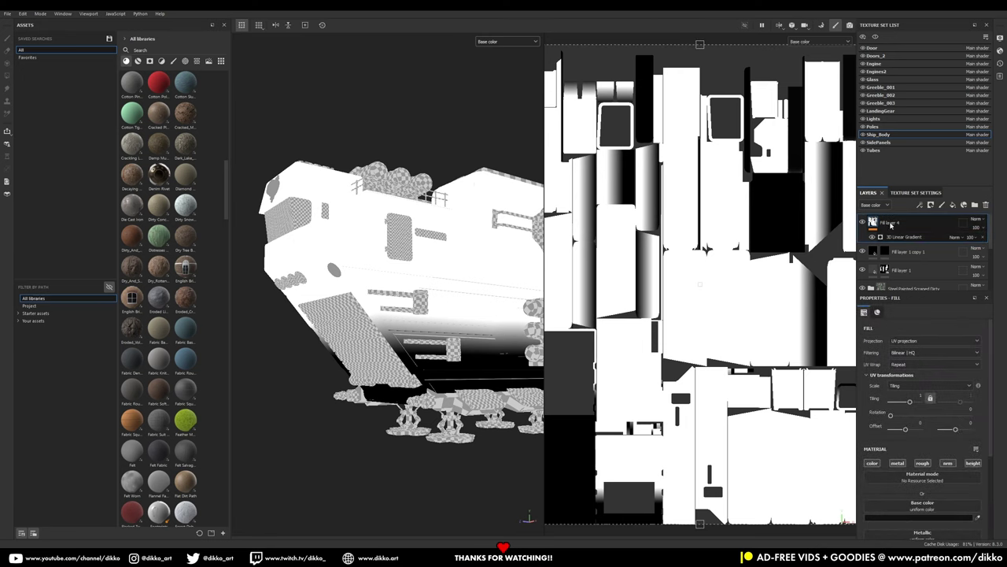
right_click(905, 225)
left_click(935, 343)
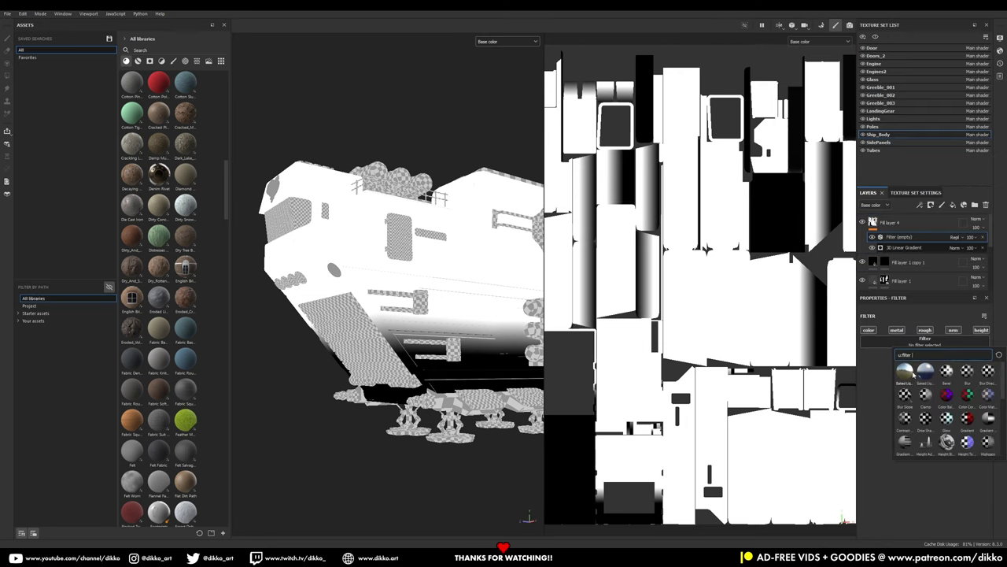
scroll(964, 417, "down", 5)
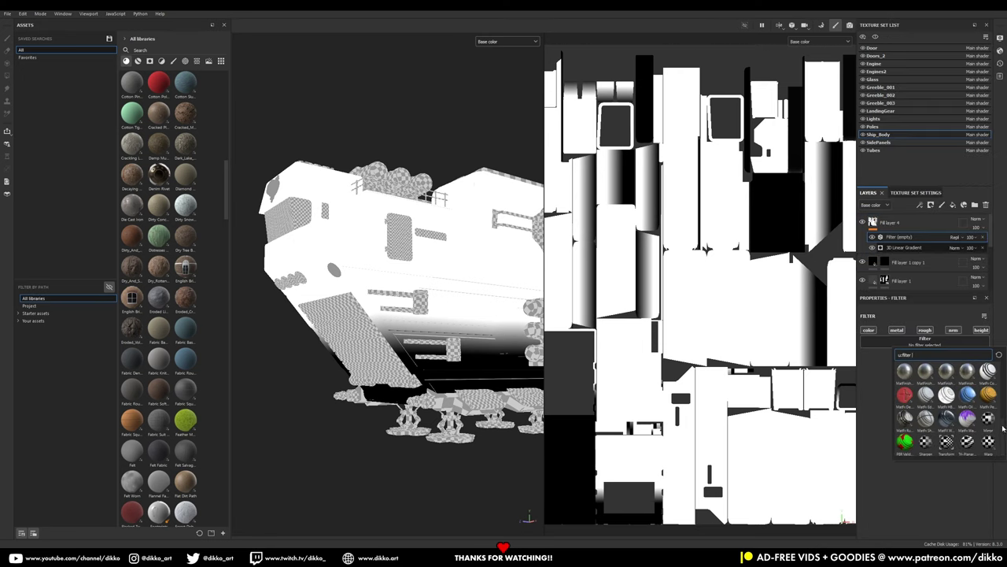
left_click_drag(1003, 429, 1005, 374)
left_click(871, 414)
key("Delete")
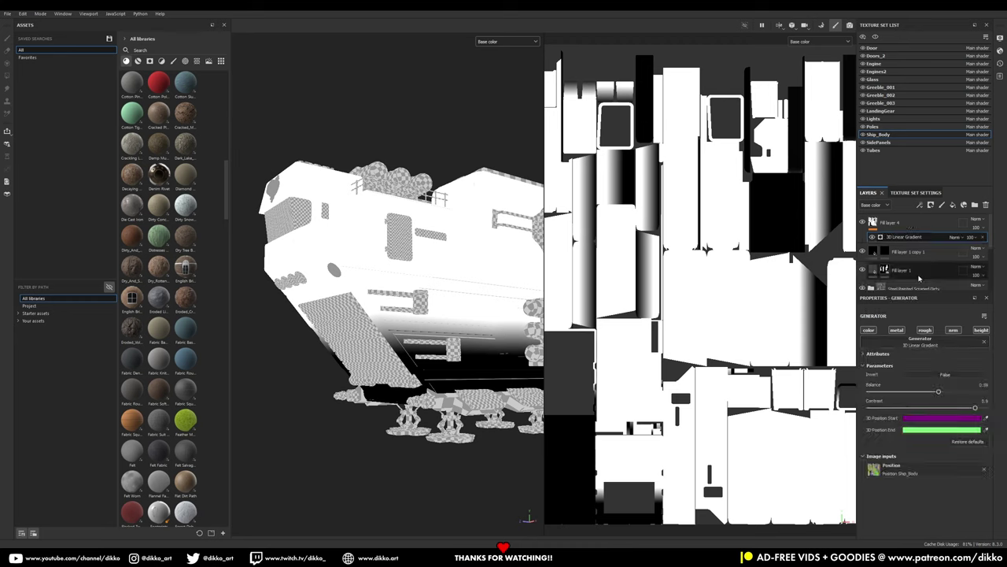
Add a Dirt generator to the content of Fill layer 4 and place it below the 3D Linear Gradient
right_click(889, 224)
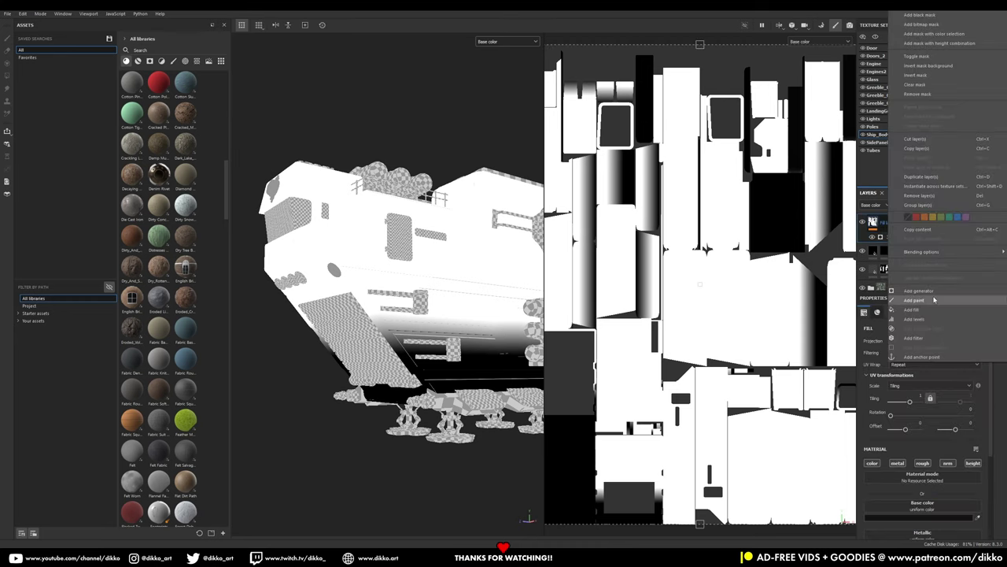
left_click(934, 291)
left_click(930, 342)
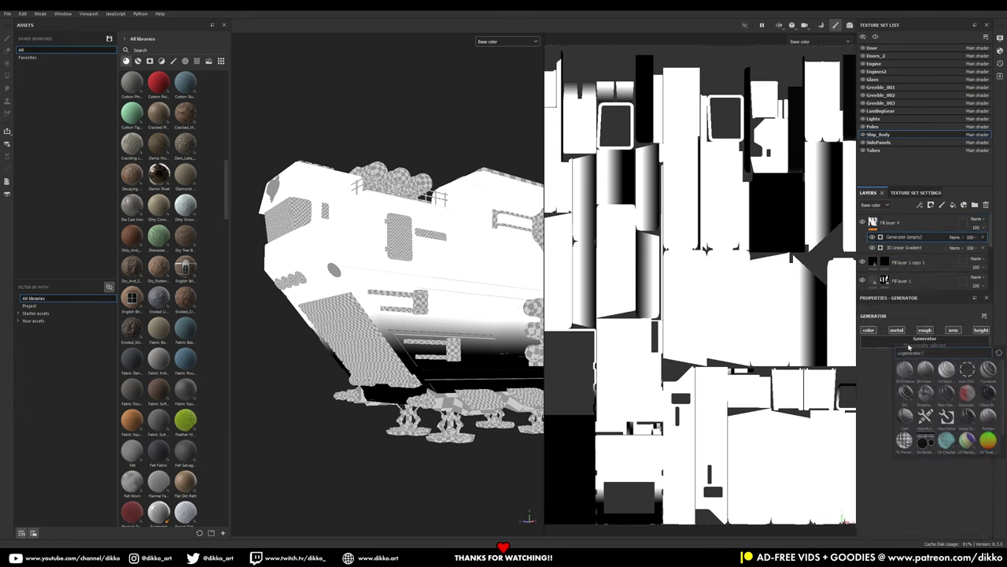
left_click(905, 399)
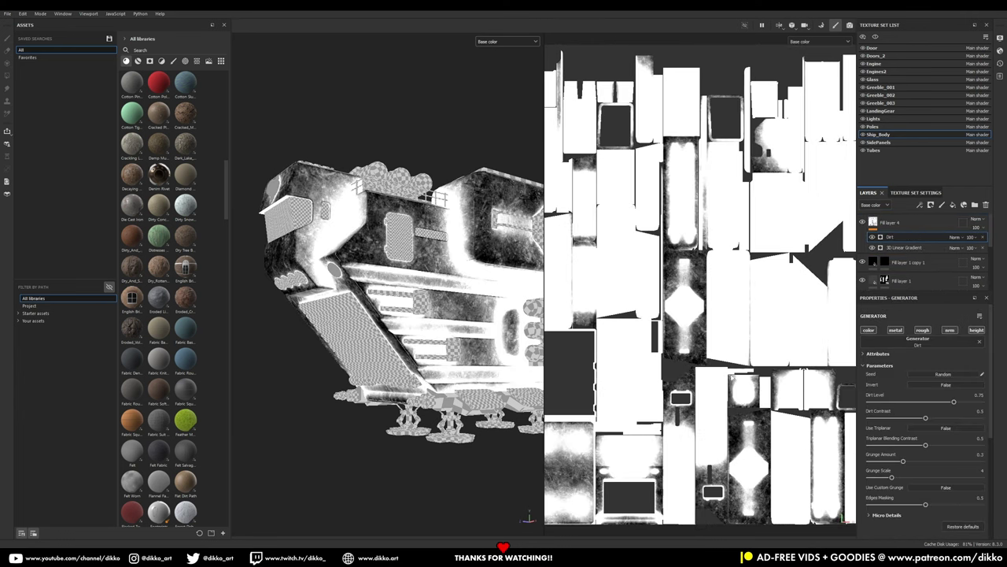
left_click_drag(914, 239, 910, 253)
left_click(902, 238)
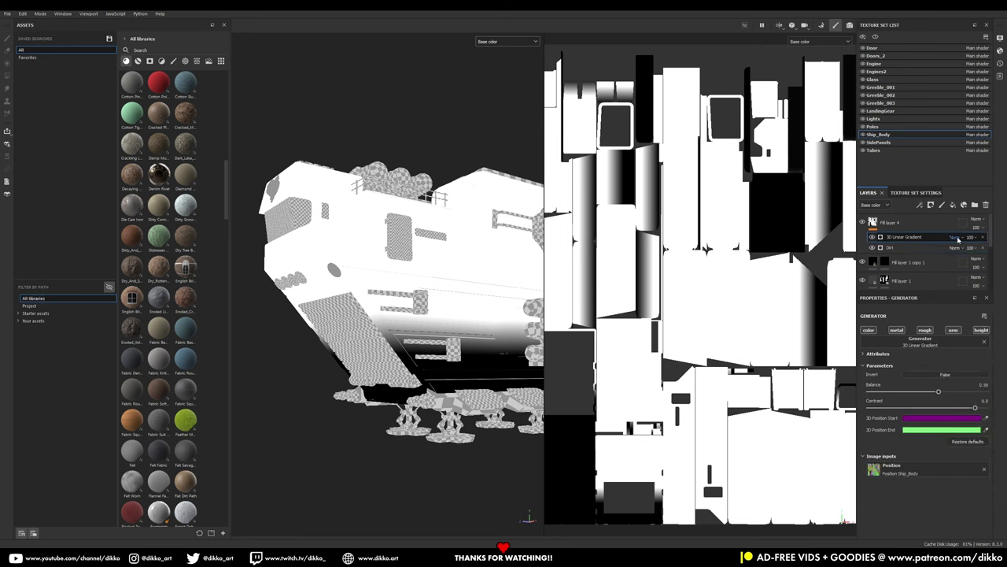
Try the Overlay and Screen blend modes on the 3D Linear Gradient over the Dirt generator
left_click(955, 237)
left_click(961, 357)
left_click(955, 237)
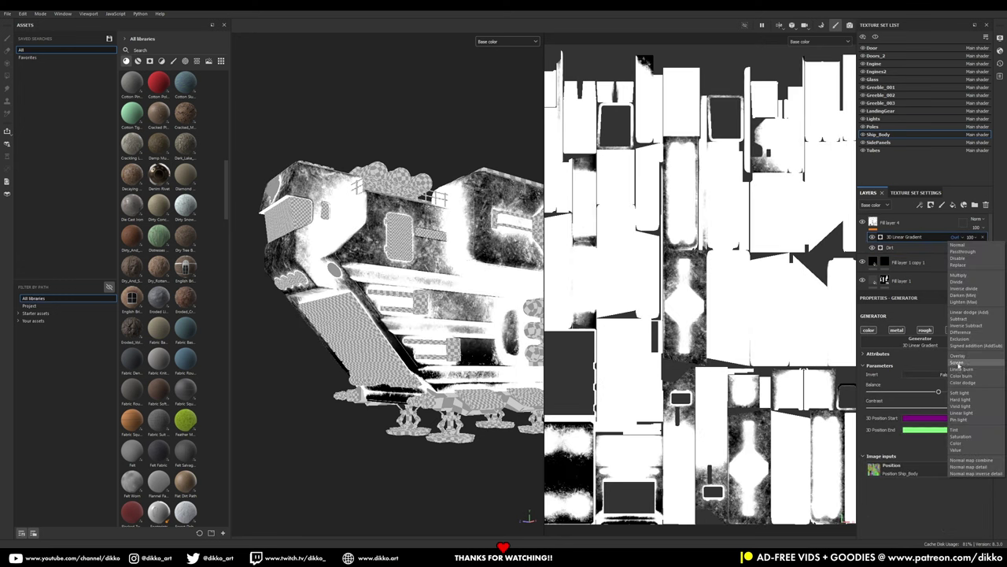
left_click(960, 363)
left_click_drag(417, 331, 437, 330, "alt")
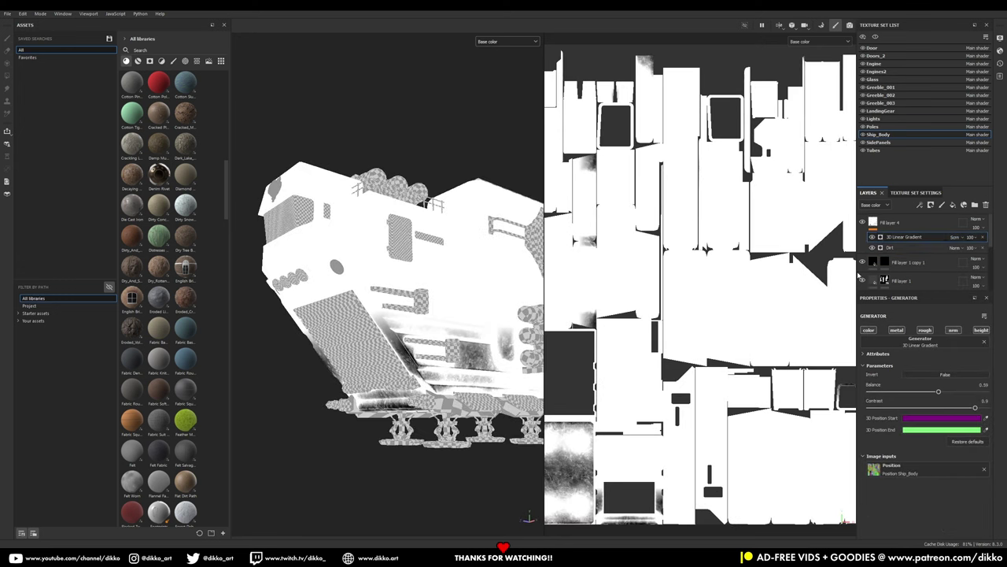
Set the Dirt Level to 0.59 and try the Multiply, Linear burn and Divide blend modes on the 3D Linear Gradient
mouse_move(939, 392)
left_mouse_down()
mouse_move(917, 403)
mouse_move(932, 404)
left_mouse_up()
left_click(932, 248)
left_click(955, 237)
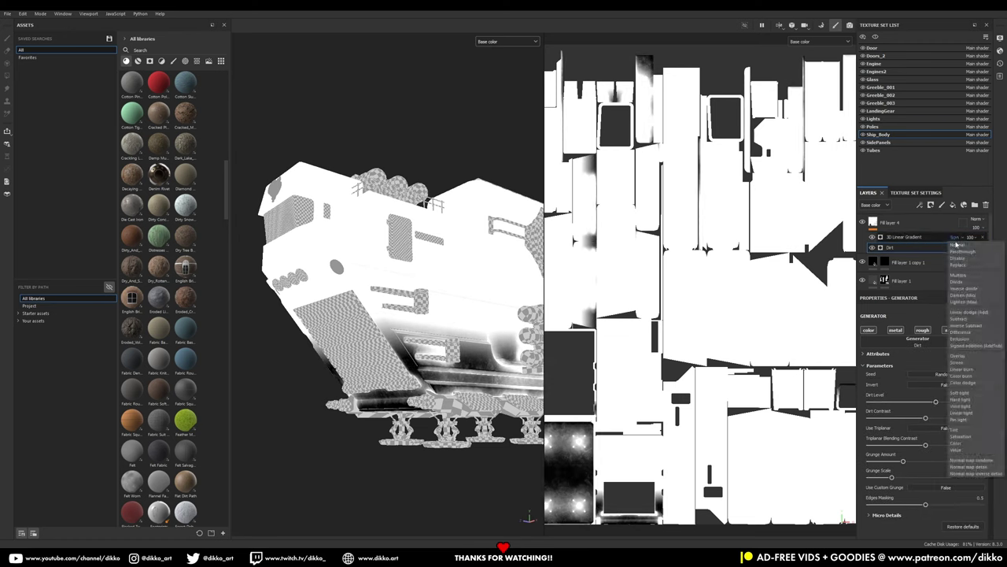
left_click(975, 277)
left_click(956, 238)
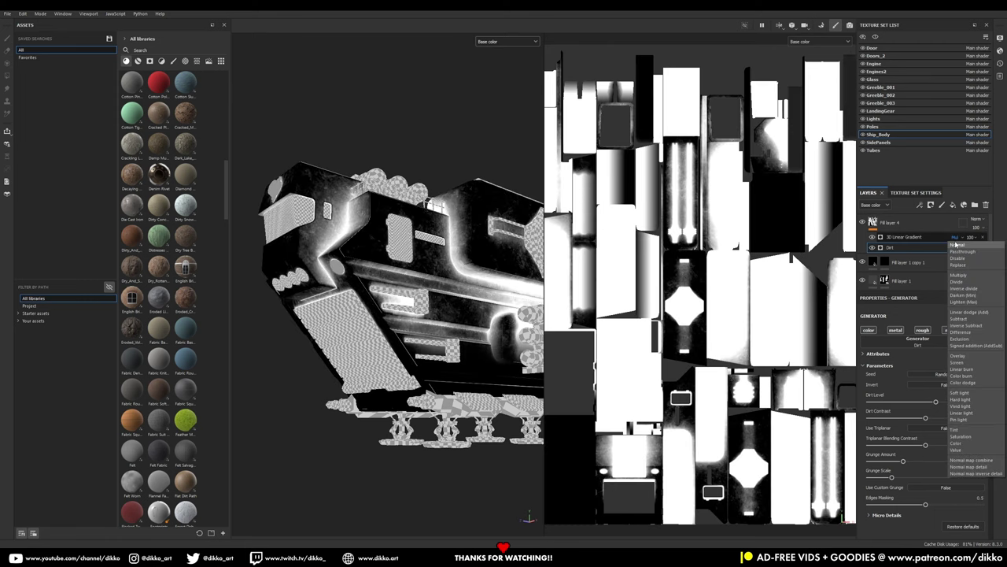
left_click(958, 370)
left_click(953, 237)
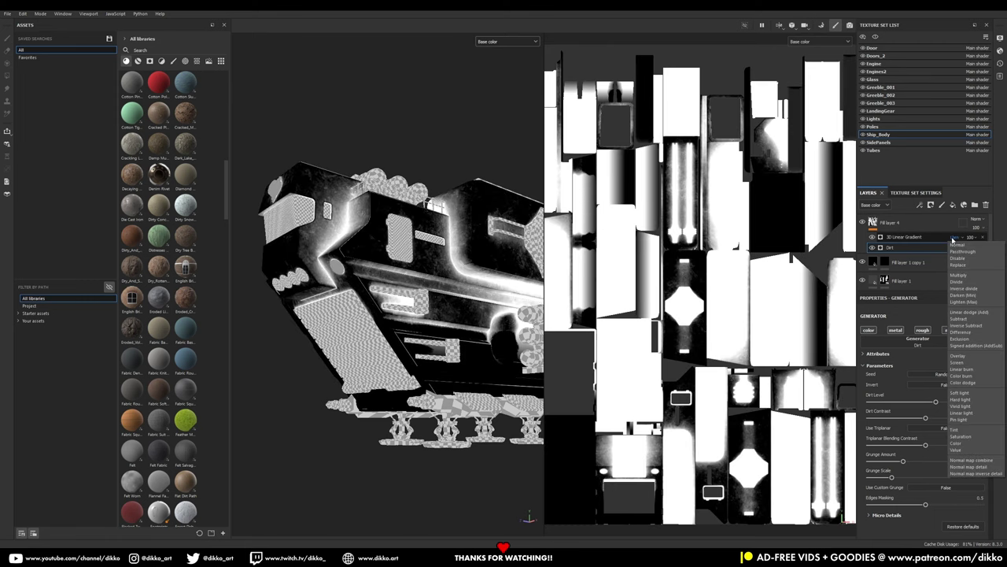
left_click(956, 281)
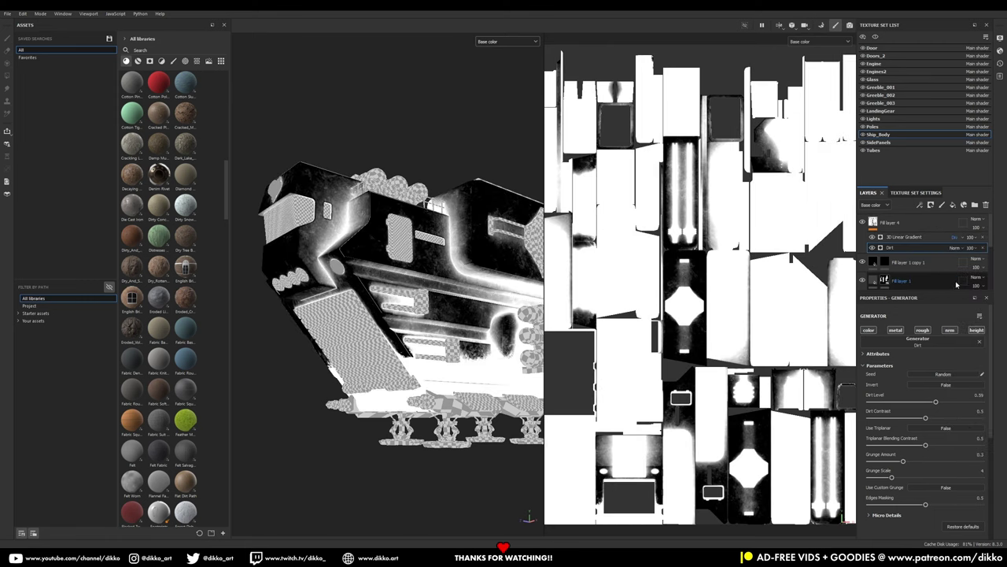
Set the 3D Linear Gradient's Balance to 0.62 and move it below the Dirt generator
left_click(905, 238)
mouse_move(975, 408)
left_mouse_down()
mouse_move(940, 413)
mouse_move(982, 417)
mouse_move(942, 400)
left_mouse_up()
left_click_drag(946, 240, 944, 251)
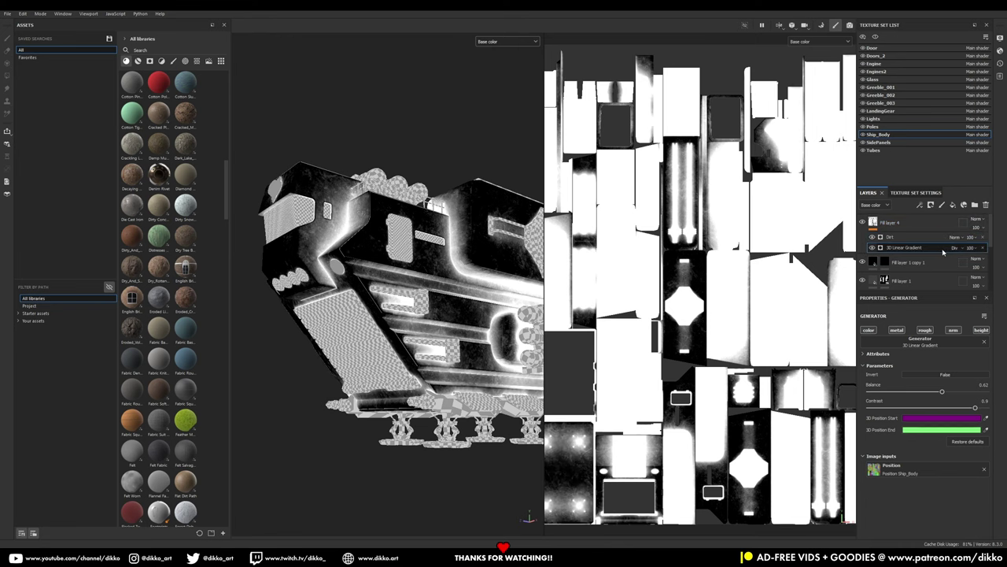
Set the 3D Linear Gradient to Normal blending and the Dirt generator to Divide, and adjust the Dirt Level
left_click(957, 248)
left_click(959, 254)
left_click(957, 238)
left_click(962, 283)
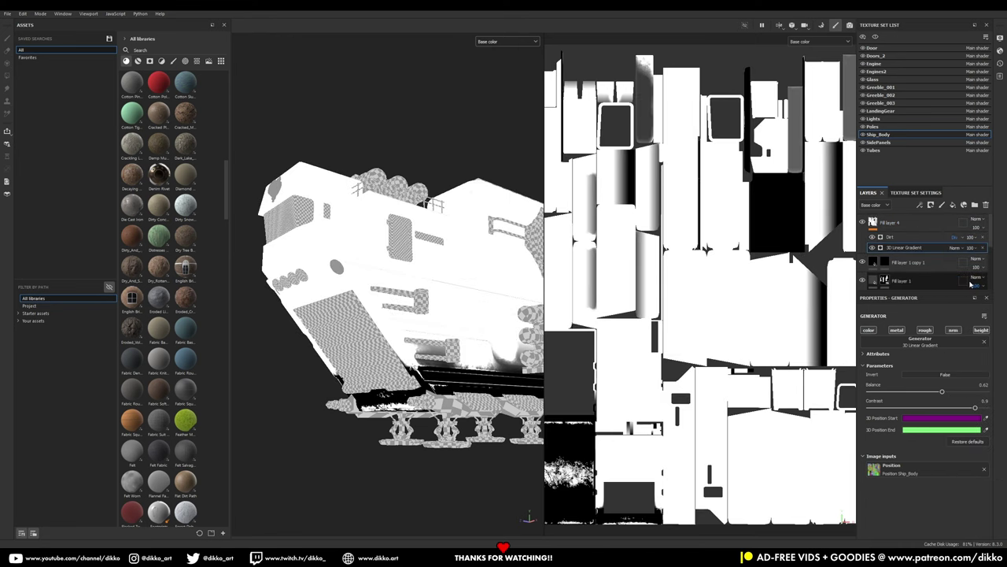
left_click(919, 237)
left_click_drag(950, 401, 971, 418)
left_click_drag(370, 394, 413, 398, "alt")
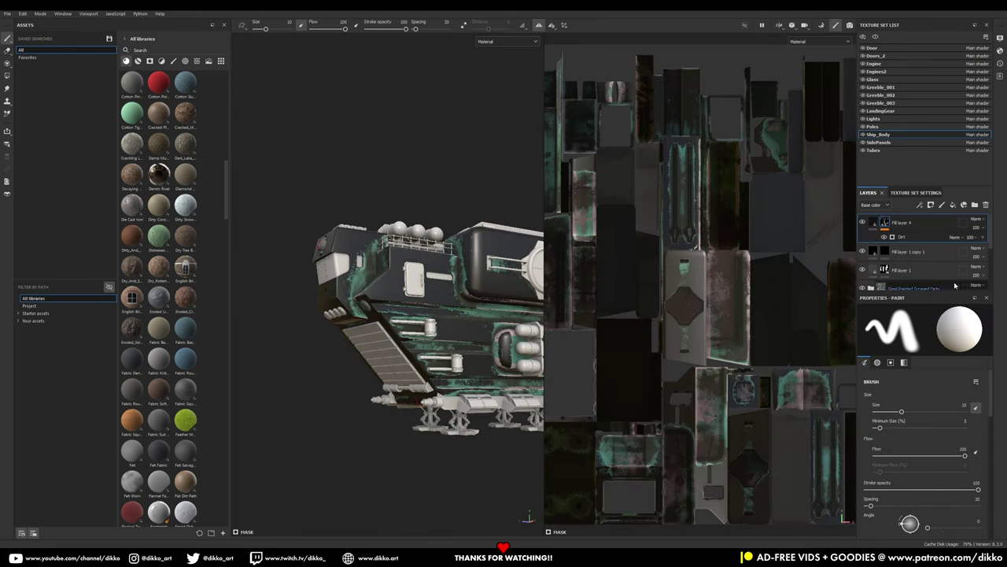
right_click(885, 222)
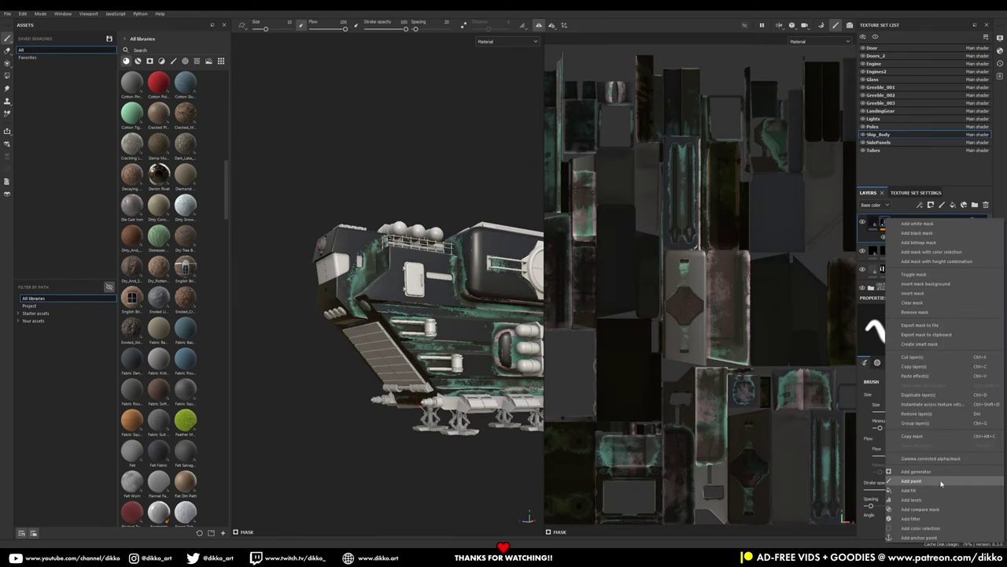
left_click(946, 518)
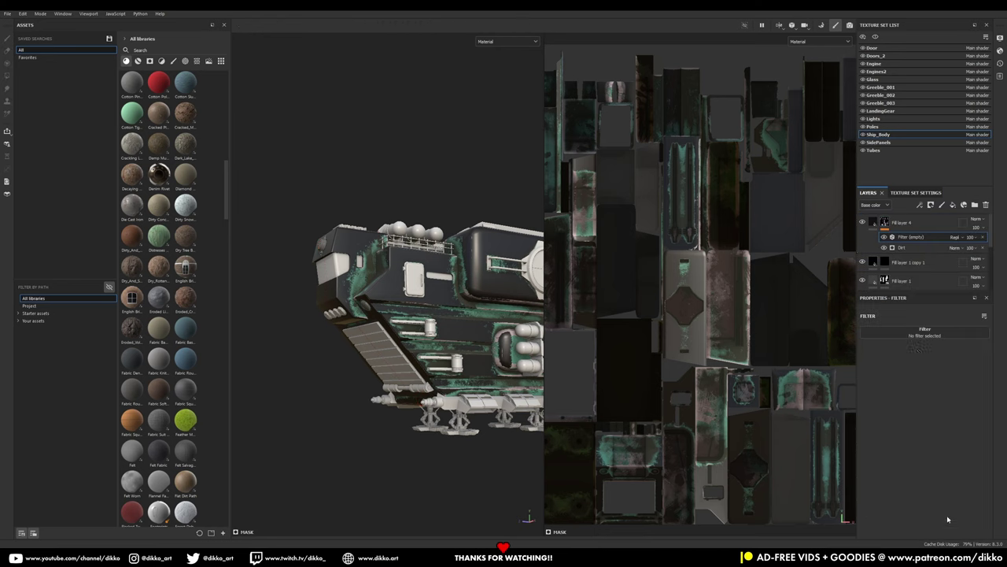
left_click(924, 329)
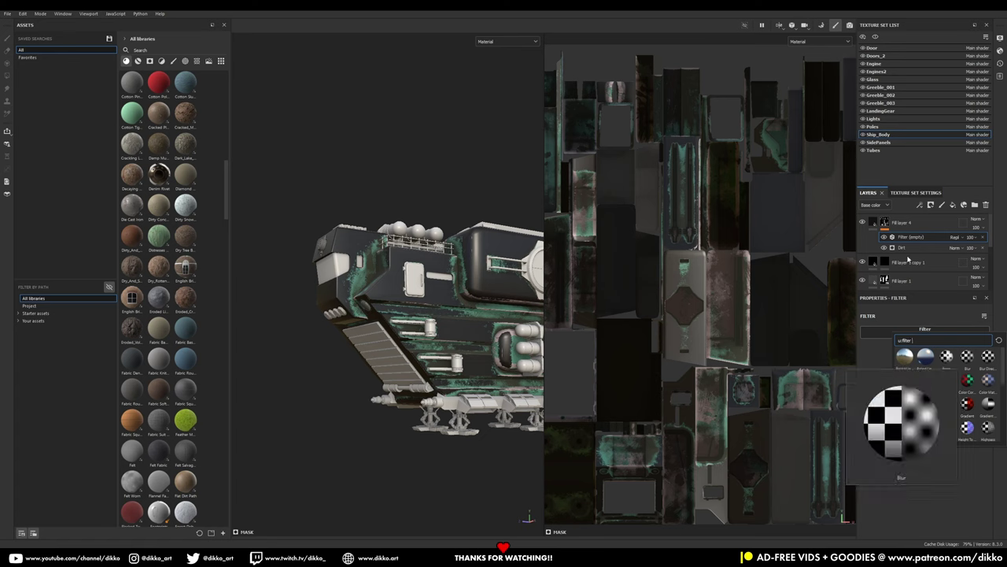
left_click(983, 237)
Add an inverted 3D Linear Gradient with Contrast 0.8 beneath the Dirt generator in Fill layer 4's mask, and blend the Dirt with Divide
right_click(885, 224)
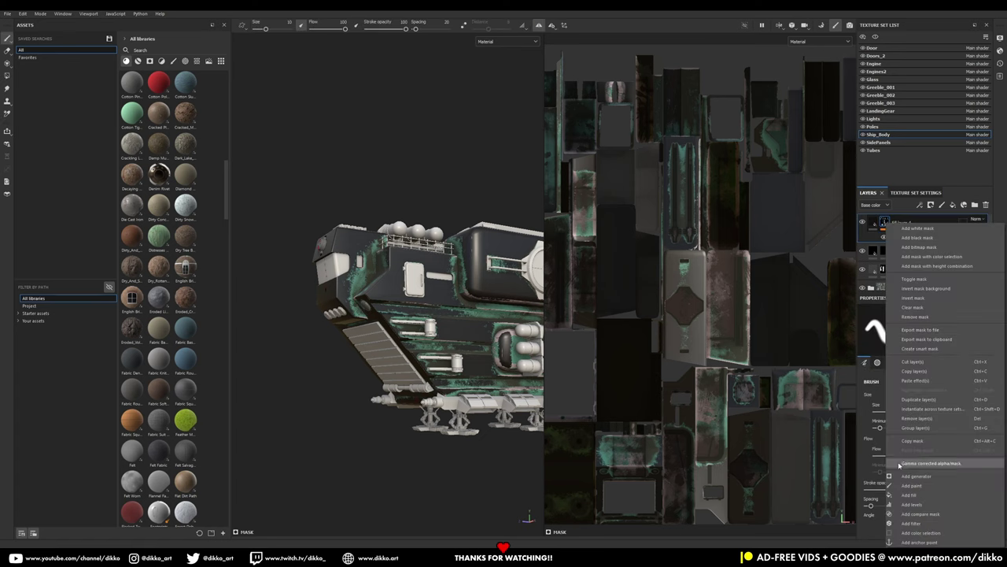
left_click(904, 478)
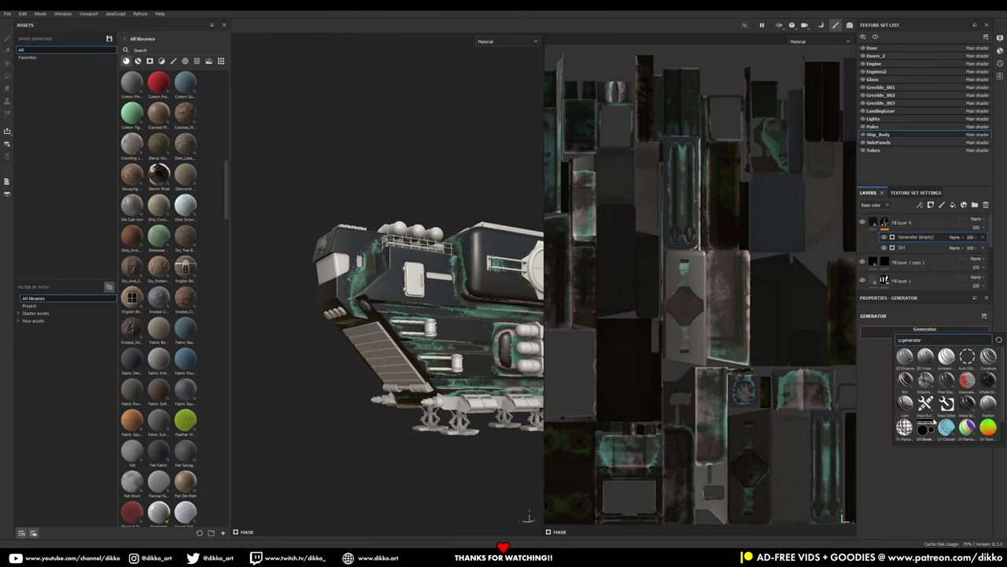
left_click(924, 359)
left_click_drag(939, 238, 941, 251)
left_click(955, 236)
left_click(975, 282)
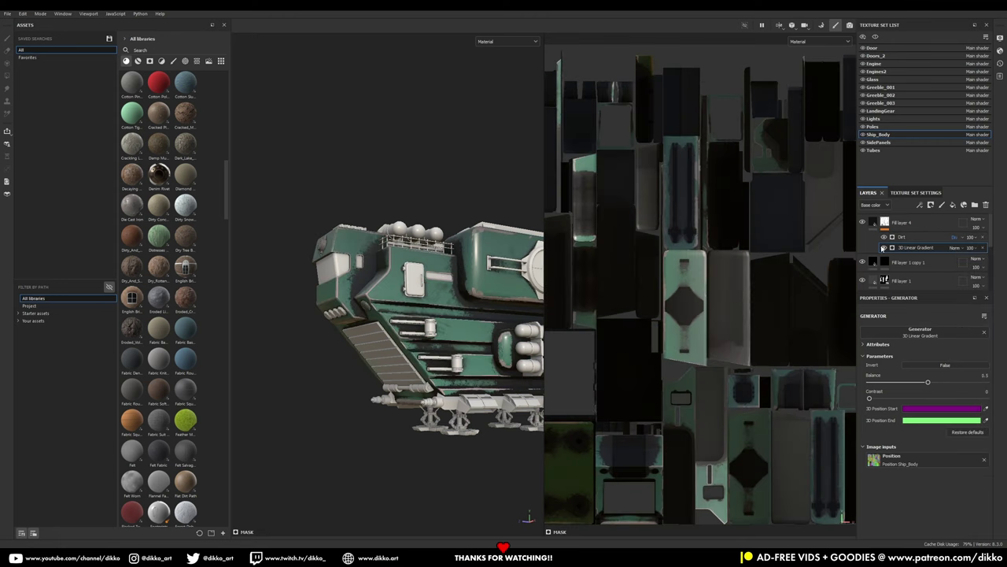
mouse_move(928, 382)
left_mouse_down()
mouse_move(947, 381)
mouse_move(885, 373)
mouse_move(918, 369)
mouse_move(971, 399)
mouse_move(927, 381)
left_mouse_up()
left_click(959, 366)
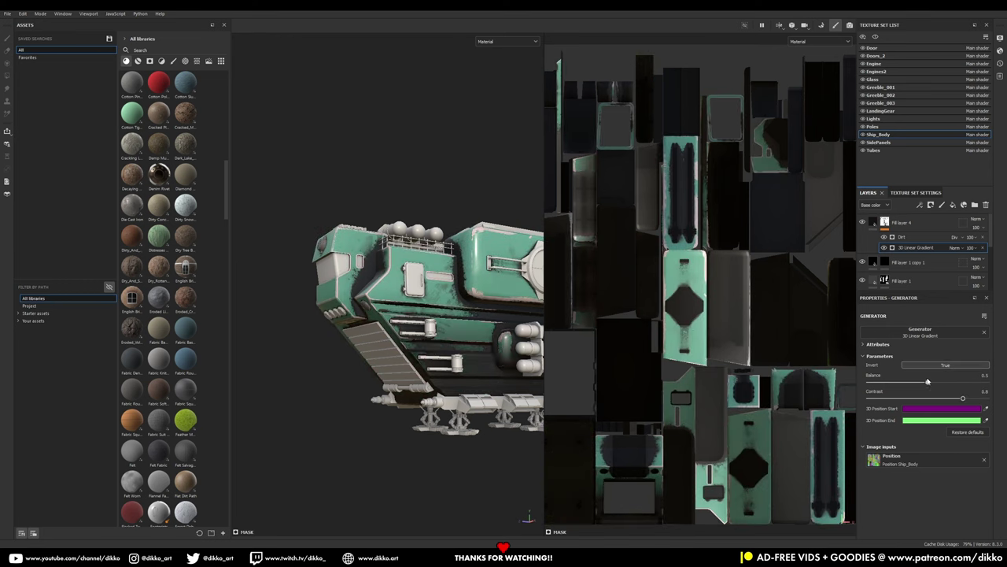
Place the mask's Dirt generator below the 3D Linear Gradient, setting the Dirt to Normal and the gradient to Divide blending
left_click_drag(909, 237, 925, 253)
key("ctrl+z")
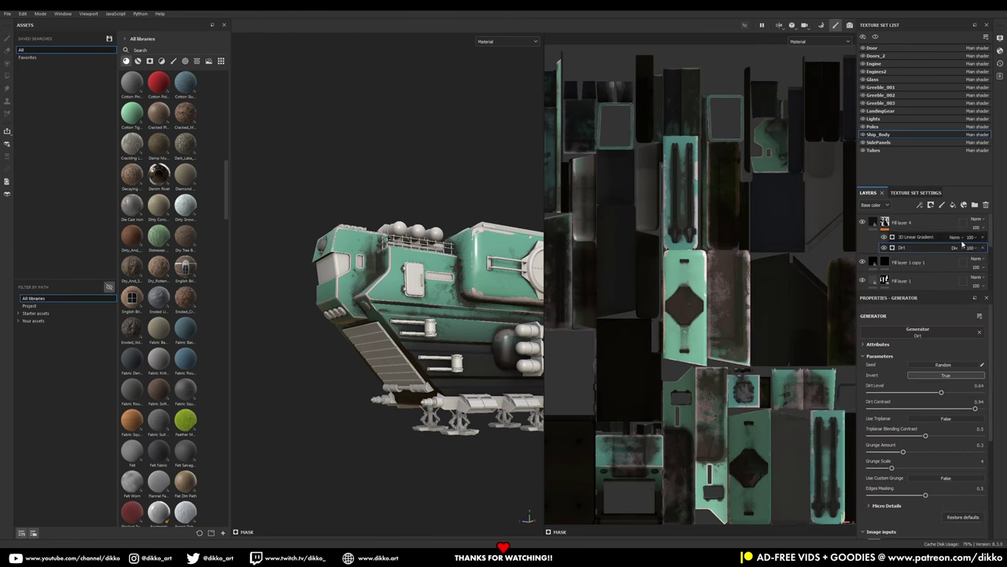
left_click(958, 247)
left_click(958, 254)
left_click(956, 243)
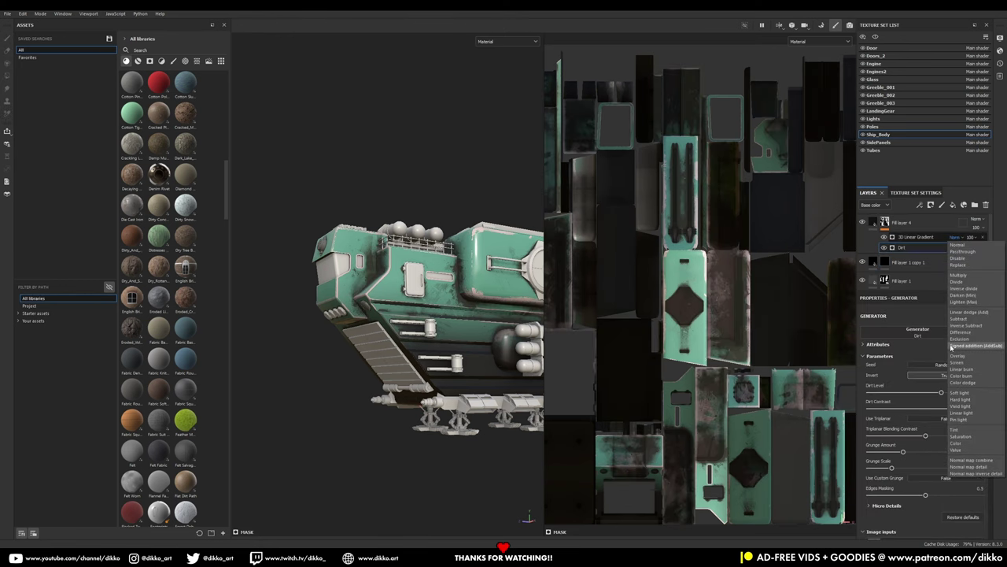
left_click(959, 282)
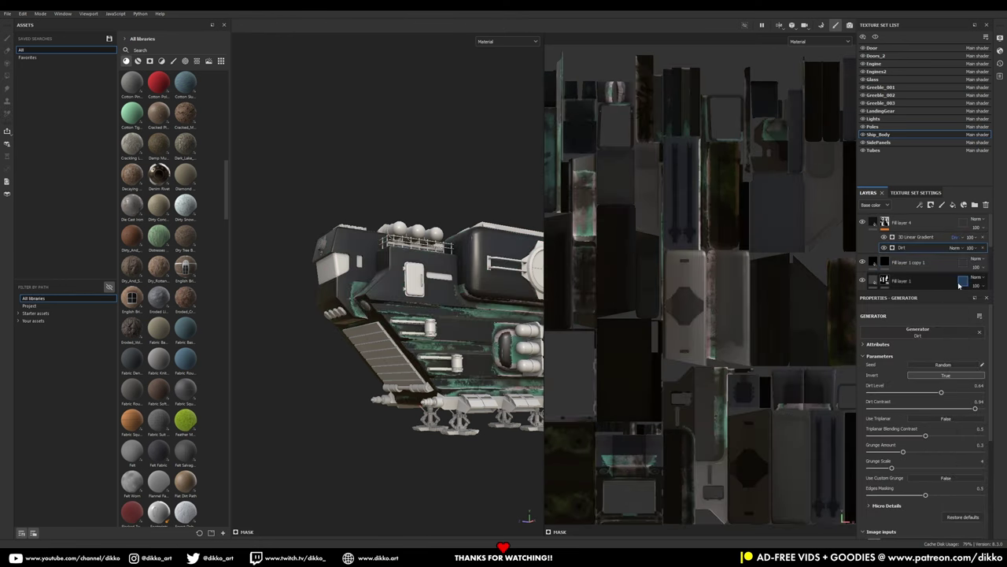
Set the 3D Linear Gradient's Balance to 0.43 and Contrast to 0.68 with Invert off, and move it below the Dirt generator
left_click(957, 375)
left_click(956, 375)
left_click(933, 238)
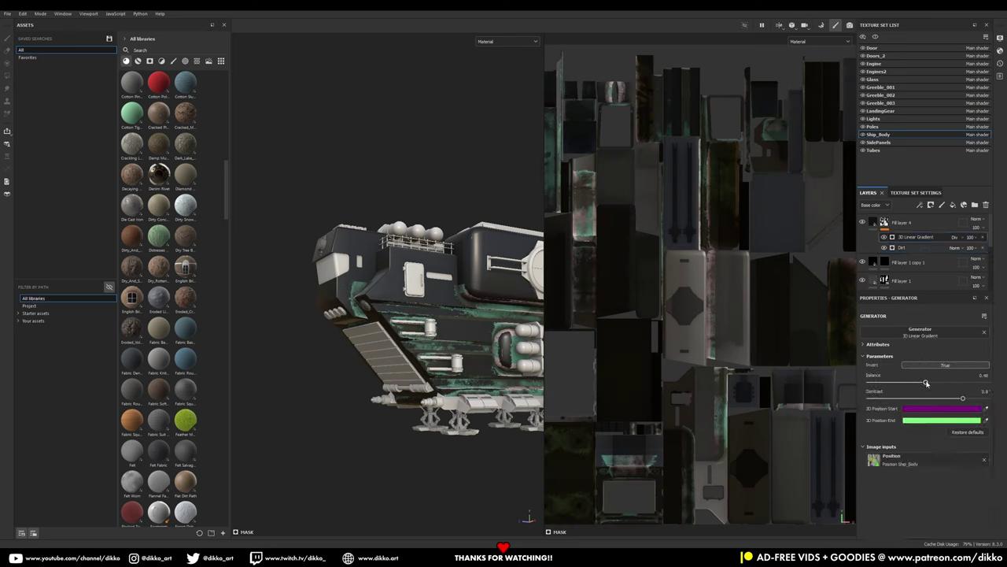
mouse_move(927, 384)
left_mouse_down()
mouse_move(906, 402)
mouse_move(951, 401)
mouse_move(921, 384)
left_mouse_up()
left_click(936, 368)
left_click_drag(915, 238, 920, 253)
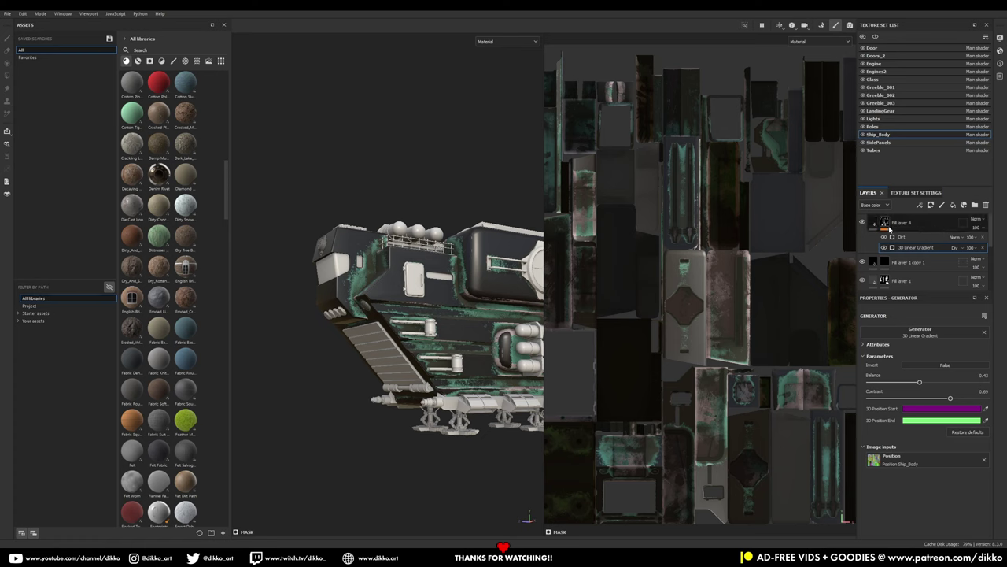
Set the 3D Linear Gradient to Normal blending and, with the Dirt generator temporarily hidden, invert it with Balance 0.5
left_click(956, 248)
left_click(955, 256)
left_click(884, 237)
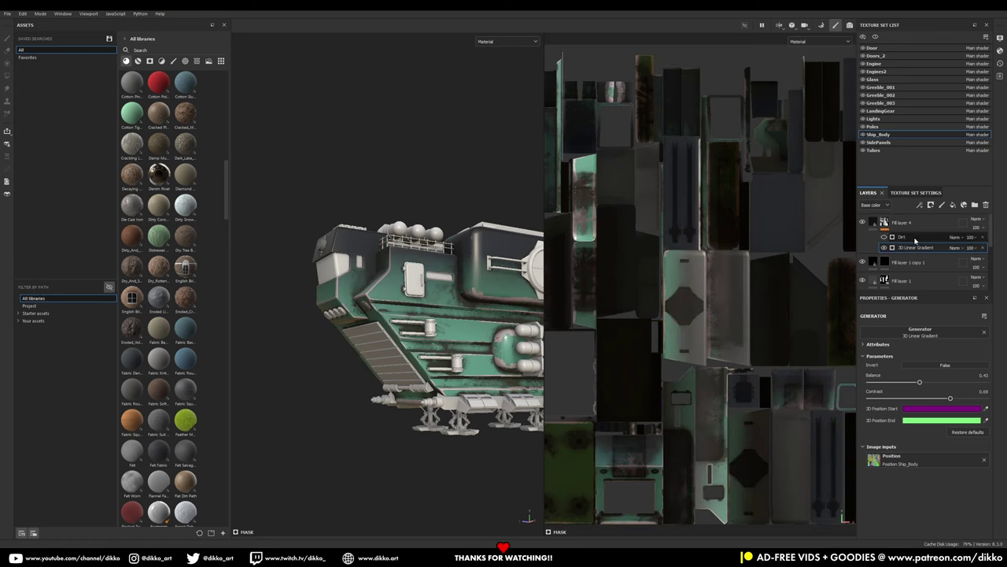
left_click(932, 365)
left_click_drag(919, 381, 928, 381)
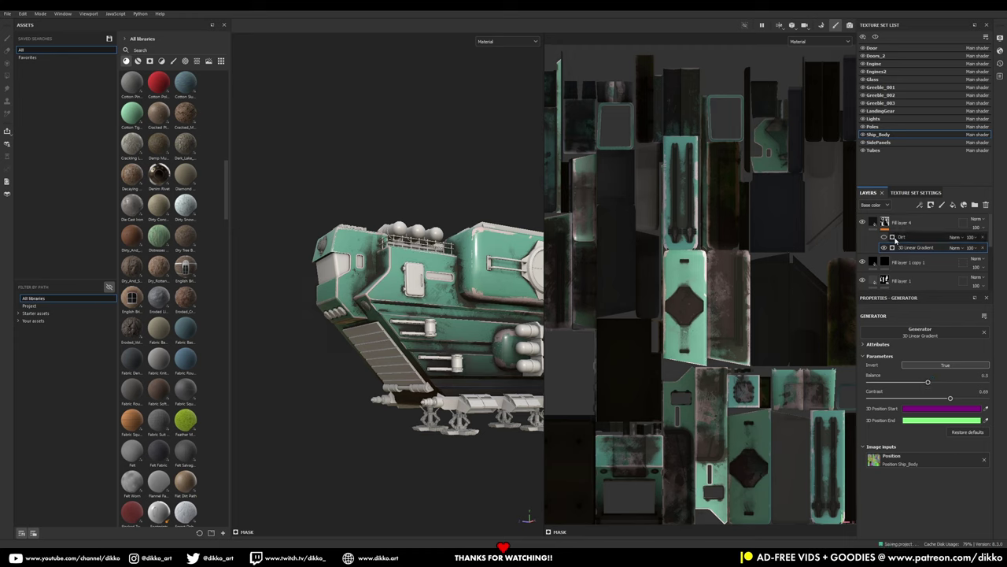
left_click(902, 237)
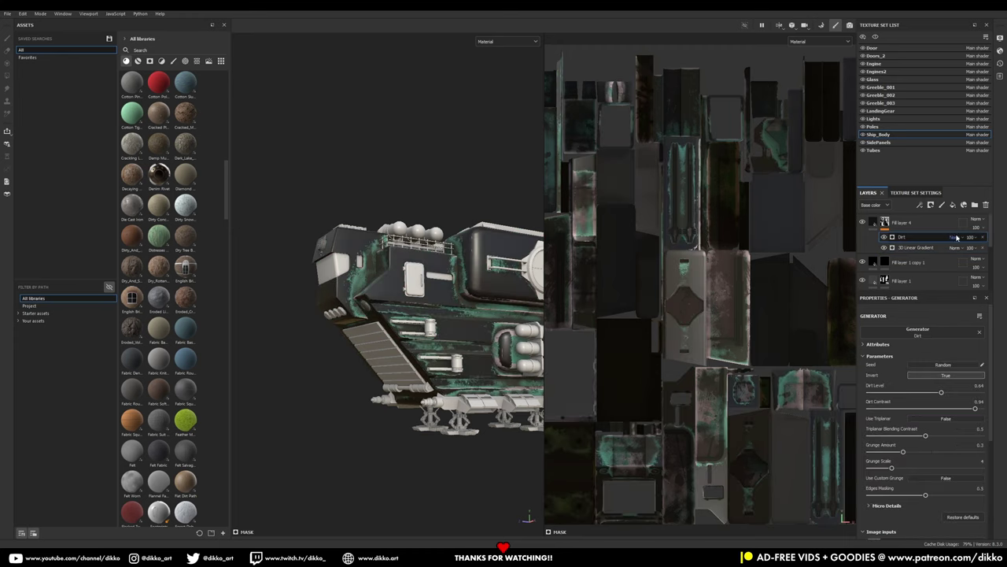
Try the Multiply, Subtract and Inverse divide blending modes on the Dirt generator in Fill layer 4's mask
left_click(955, 237)
left_click(961, 276)
left_click(955, 237)
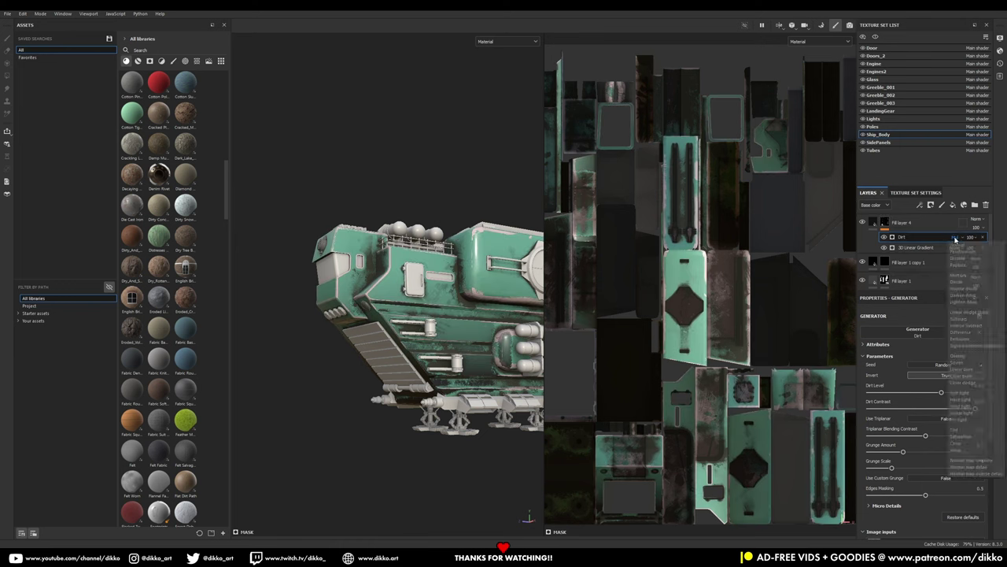
left_click(960, 320)
left_click(955, 237)
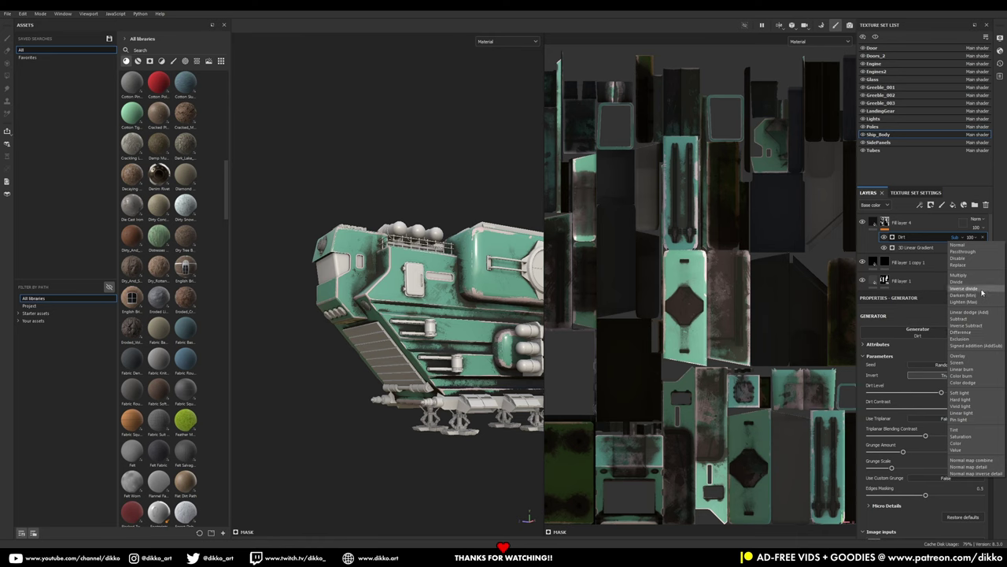
left_click(969, 289)
Set both Dirt Level and Dirt Contrast to 0.76 and switch the Dirt generator's blending to Passthrough
mouse_move(941, 392)
left_mouse_down()
mouse_move(966, 384)
mouse_move(953, 377)
mouse_move(928, 405)
mouse_move(1000, 398)
mouse_move(956, 404)
left_mouse_up()
left_click(955, 394)
left_click(955, 237)
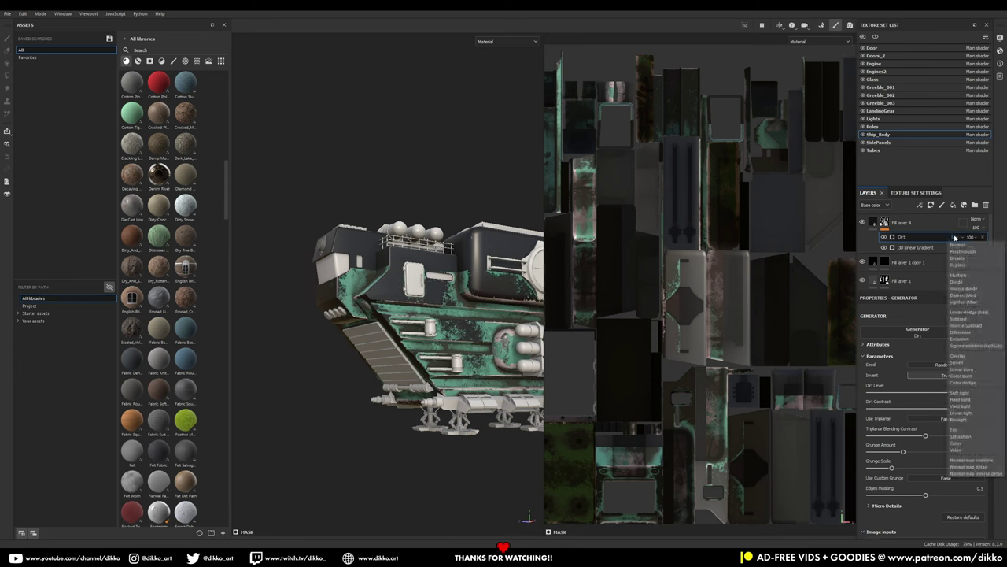
left_click(959, 258)
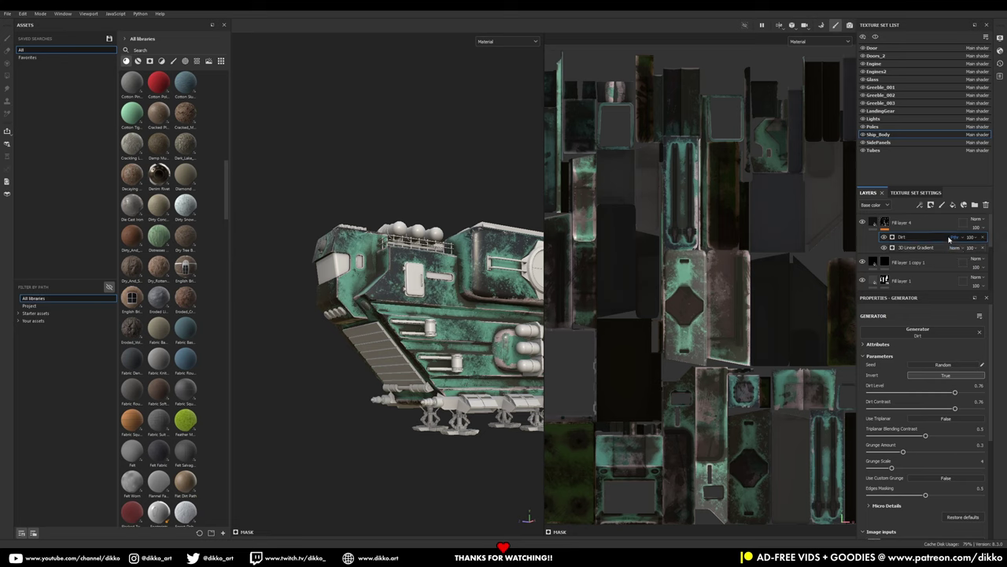
Raise the 3D Linear Gradient's Balance and Contrast, and set the Dirt generator's Dirt Level to 0.71 and Dirt Contrast to 0.92
left_click(941, 247)
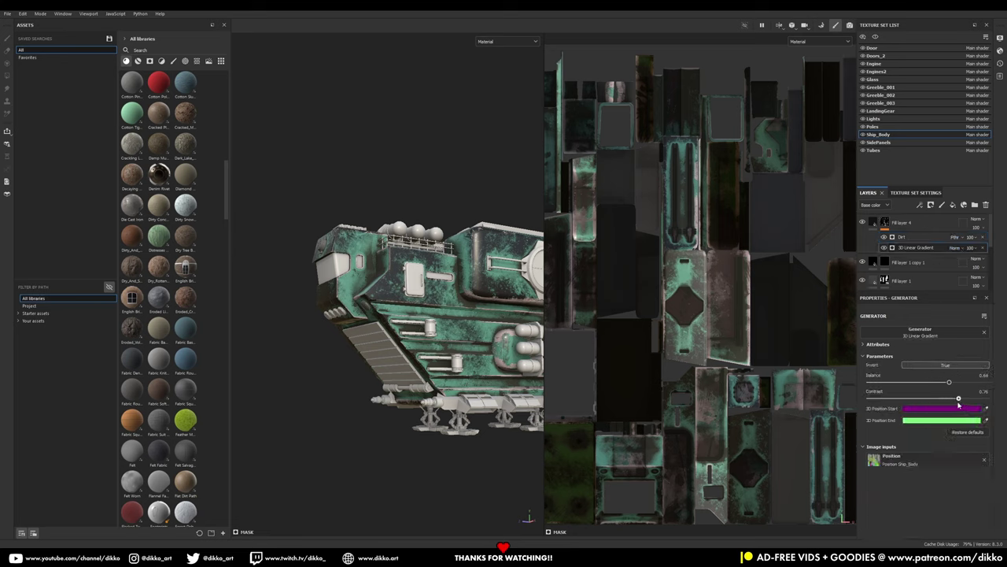
left_click(905, 237)
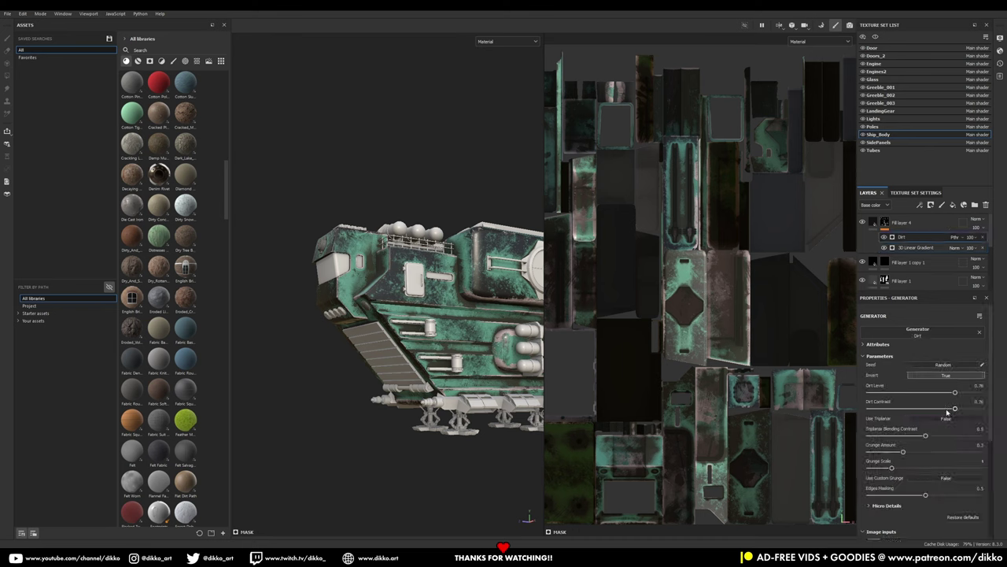
left_click_drag(982, 409, 937, 383)
Hide the Dirt generator while adjusting the 3D Linear Gradient's Balance to about 0.56, and show the Dirt again
left_click(884, 237)
left_click(917, 247)
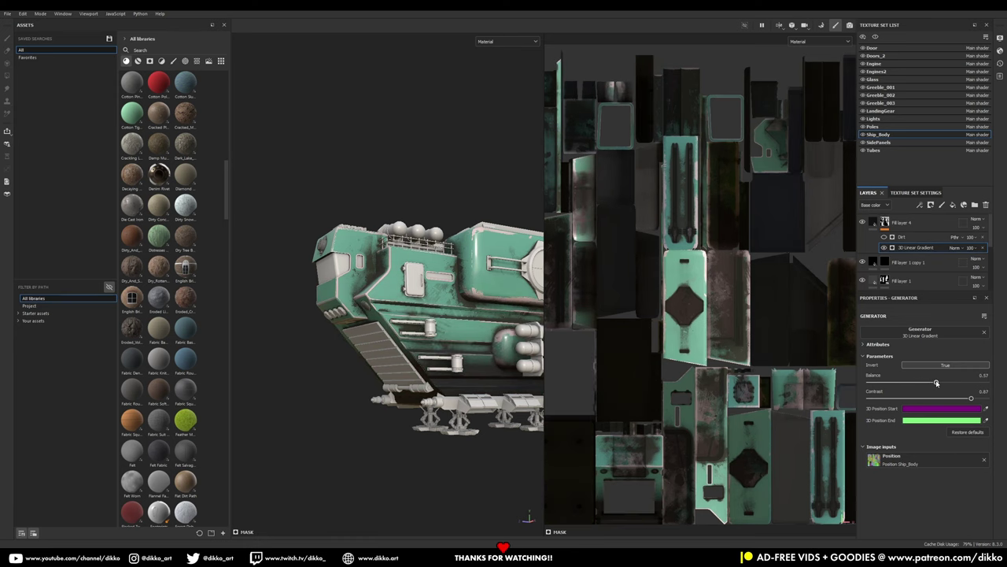
left_click(883, 236)
left_click(907, 237)
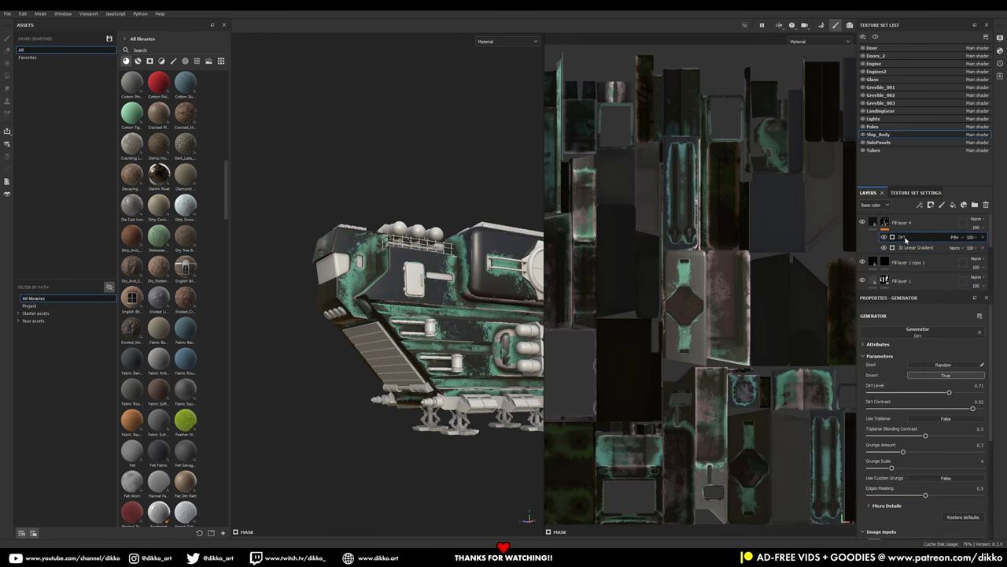
left_click(917, 247)
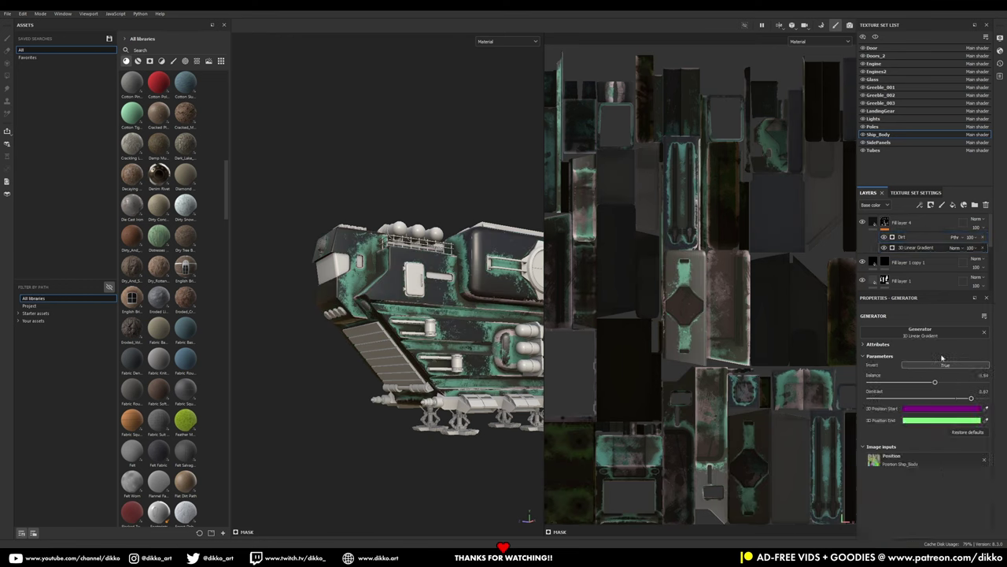
Try Darken (Min) blending on the Dirt generator of Fill layer 4 and set the 3D Linear Gradient's Balance to 0.55
left_click(934, 238)
left_click(957, 237)
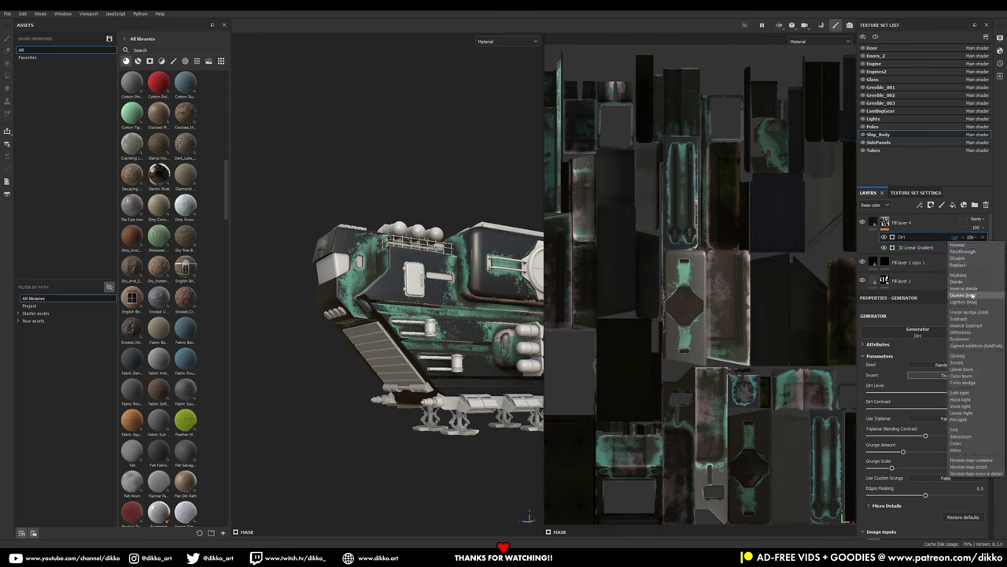
left_click(972, 296)
left_click(921, 247)
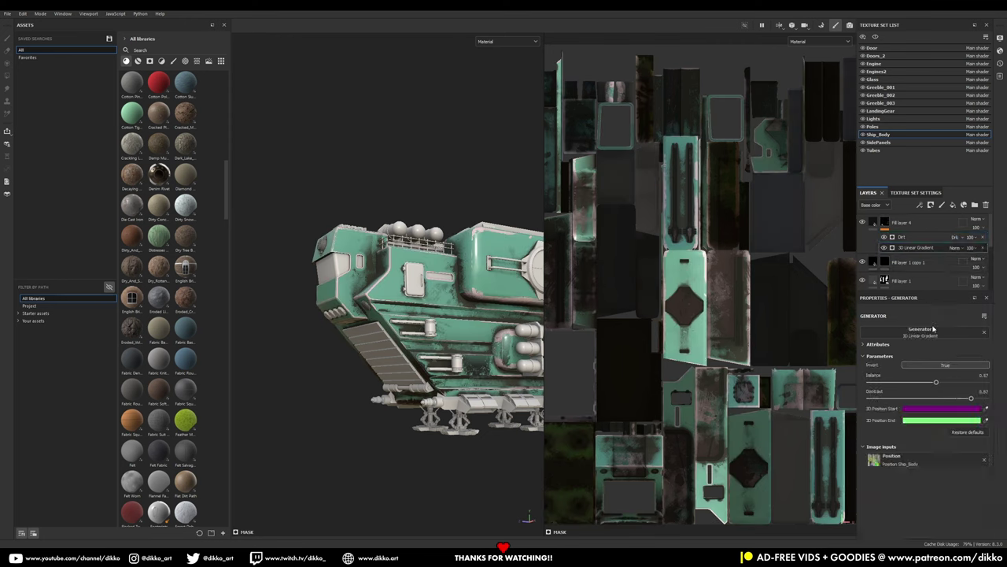
mouse_move(937, 381)
left_mouse_down()
mouse_move(945, 383)
mouse_move(926, 380)
mouse_move(934, 370)
left_mouse_up()
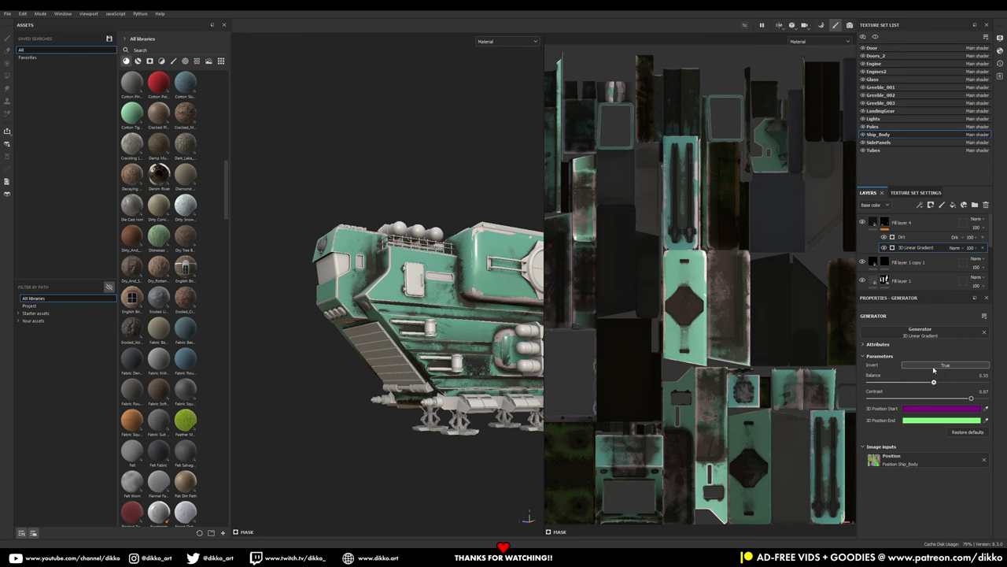
Try the Color dodge and Color burn blend modes on the Dirt generator
left_click(917, 237)
left_click(956, 237)
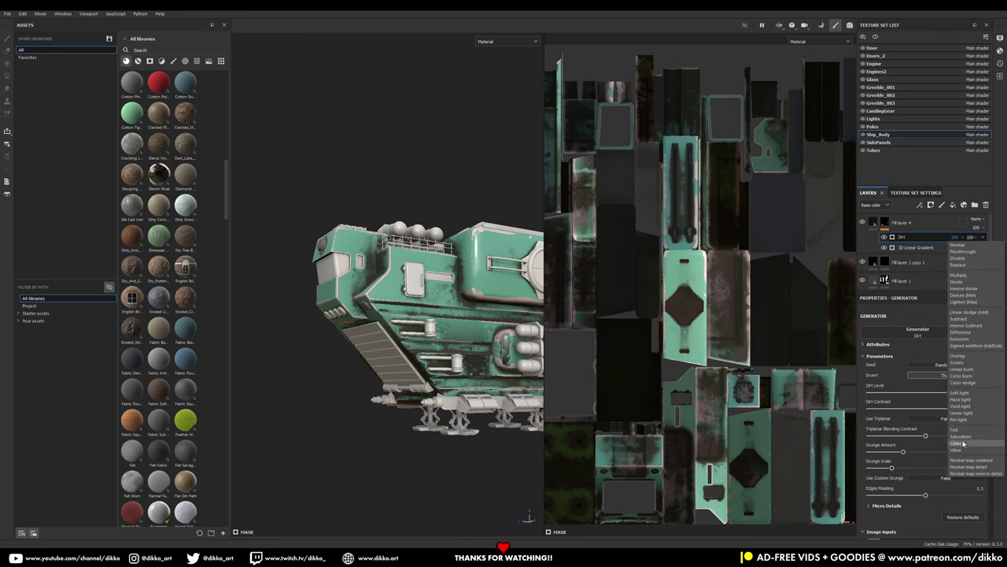
left_click(987, 383)
left_click(959, 238)
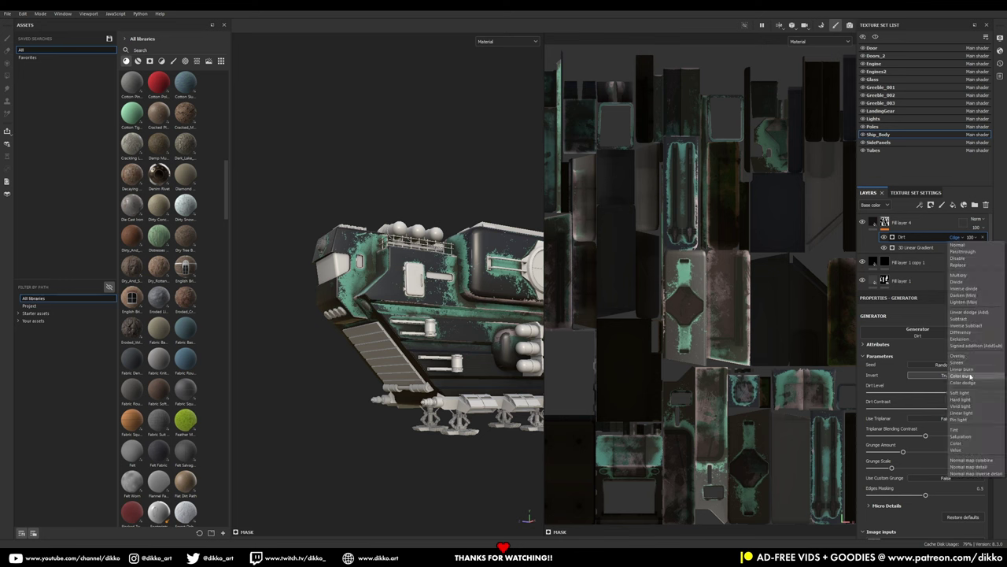
left_click(970, 376)
Compare Hard light and Soft light on the Dirt generator, apply Hard light, and set the 3D Linear Gradient's Balance to 0.51
left_click(956, 238)
left_click(965, 399)
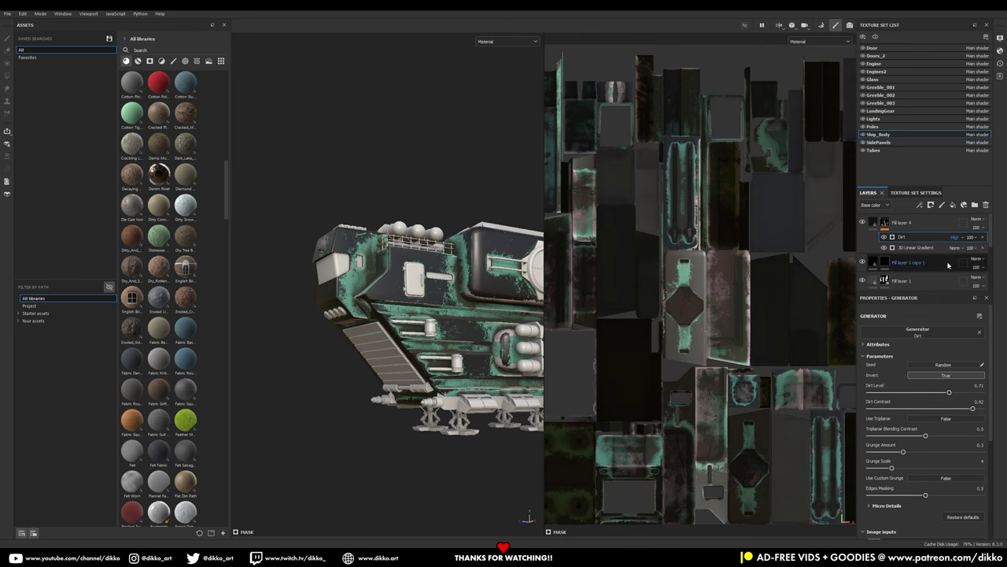
left_click(955, 237)
left_click(958, 392)
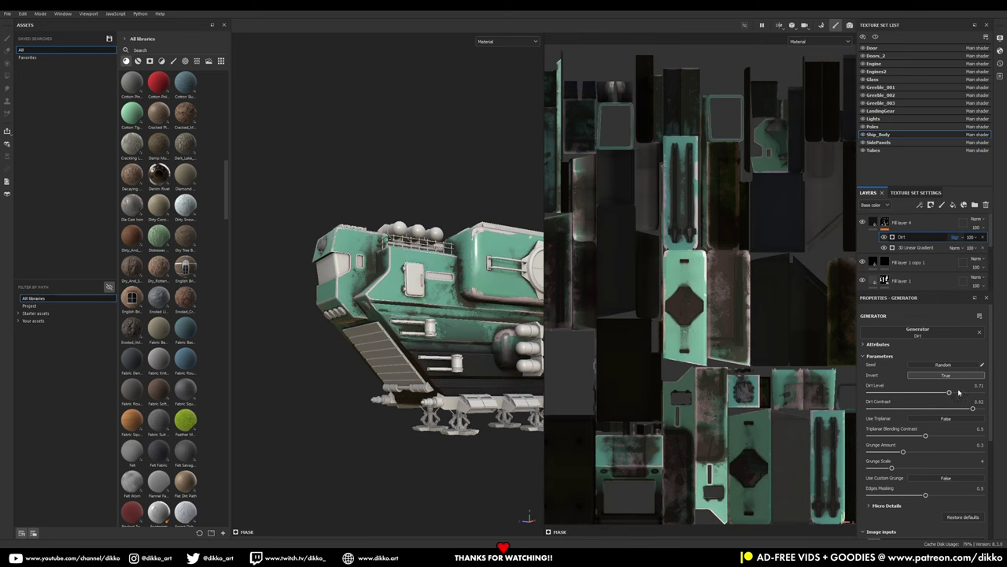
left_click(956, 238)
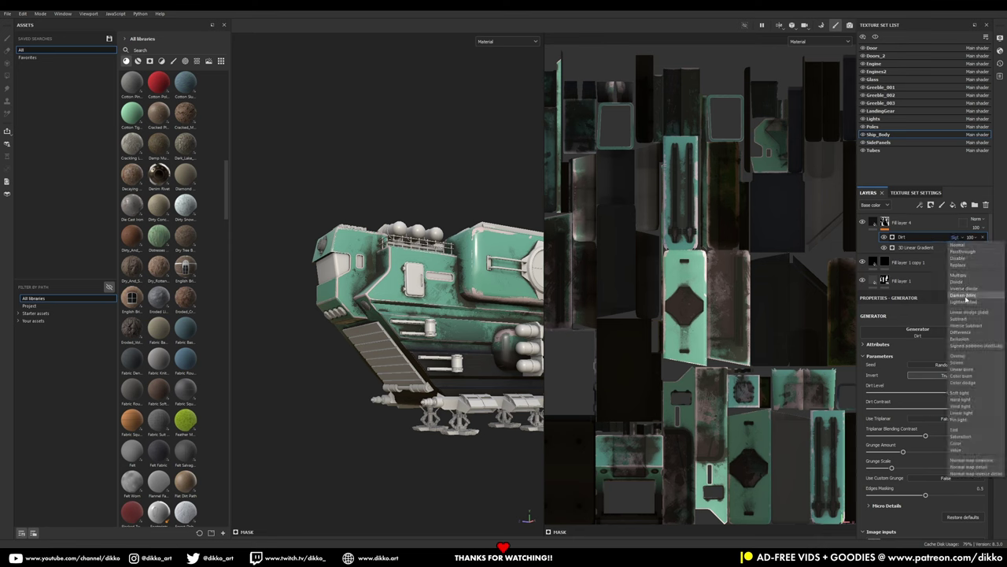
left_click(975, 400)
left_click(917, 247)
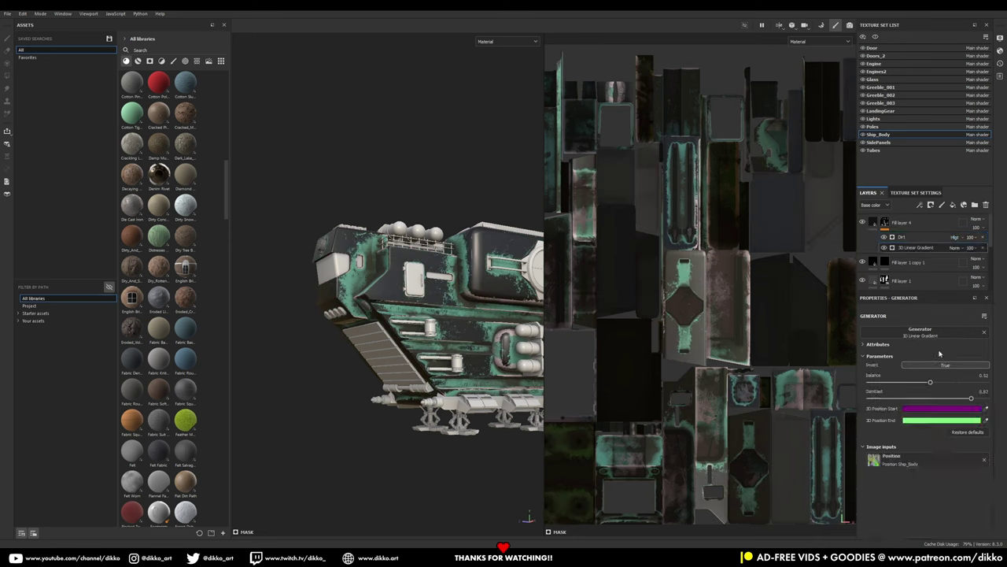
left_click_drag(930, 379, 937, 369)
Set the Dirt generator's Invert option to False
left_click(960, 239)
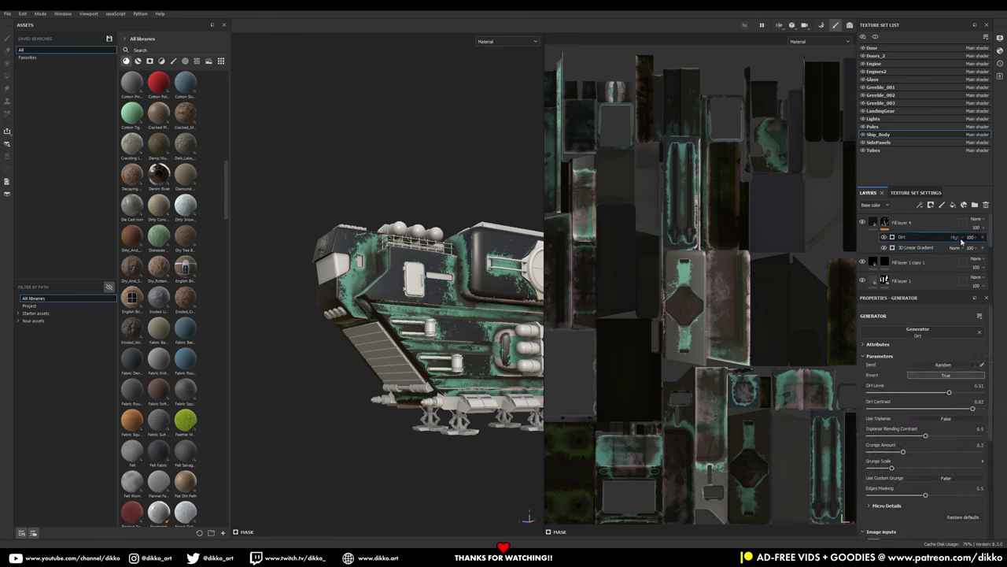
scroll(876, 427, "down", 2)
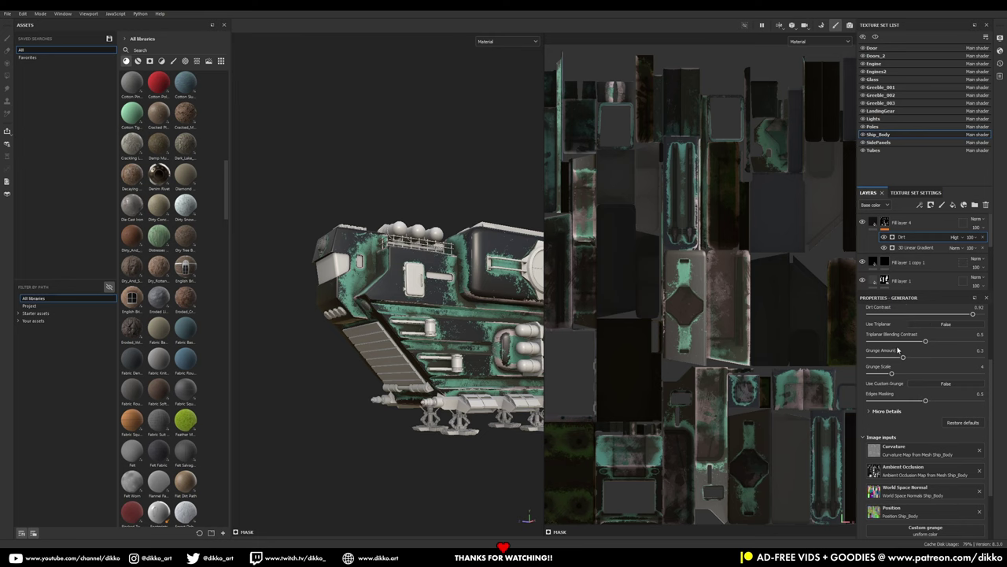
scroll(898, 349, "up", 2)
left_click(929, 377)
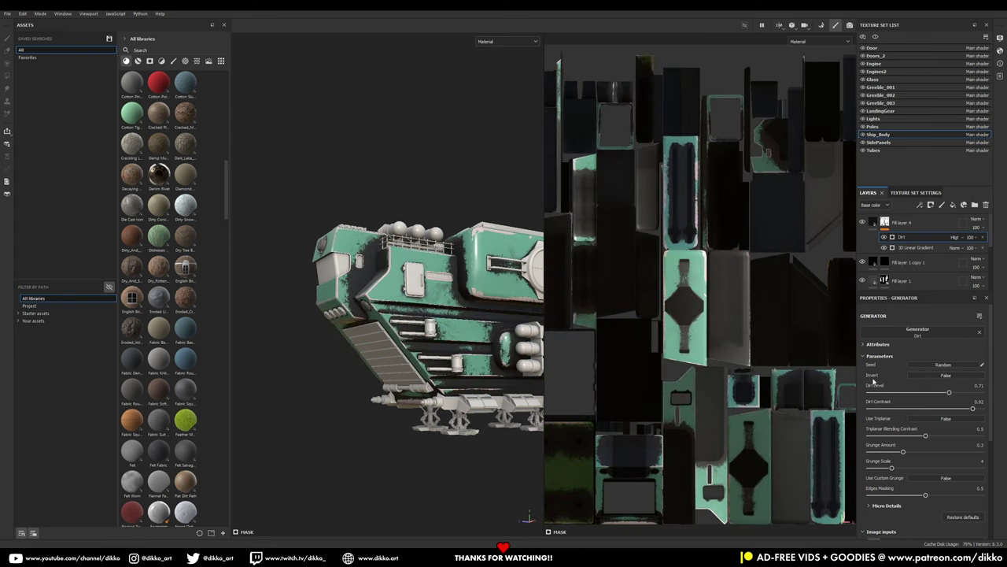
Adjust the Dirt generator to Dirt Level 0.67, Dirt Contrast 1, Triplanar Blending Contrast 0.52, Grunge Amount 0.49 and Grunge Scale 5
scroll(884, 472, "down", 4)
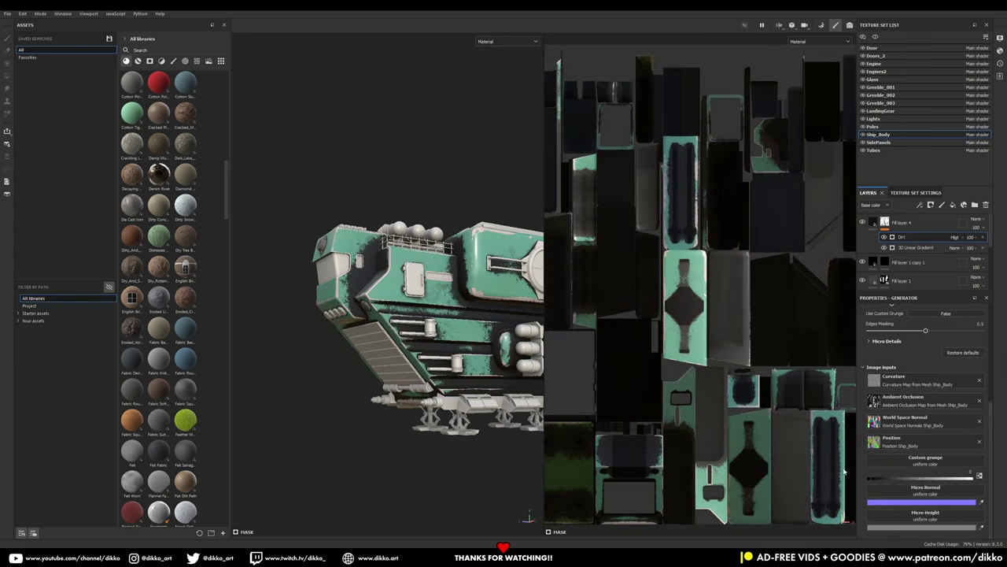
scroll(910, 436, "up", 3)
left_click(913, 459)
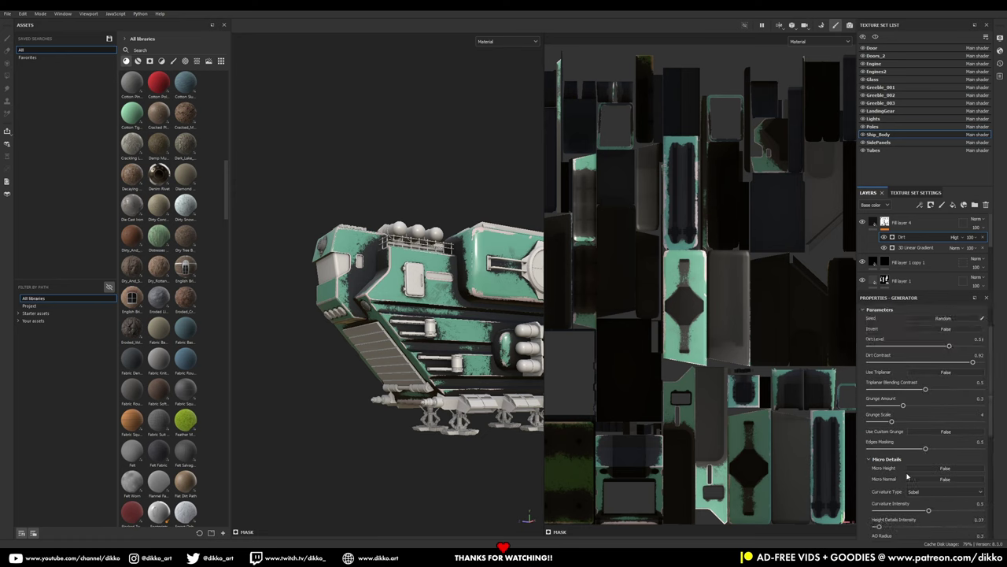
left_click_drag(892, 422, 927, 401)
left_click_drag(976, 362, 945, 346)
mouse_move(489, 360)
left_mouse_down("alt")
mouse_move(504, 361)
mouse_move(488, 356)
left_mouse_up("alt")
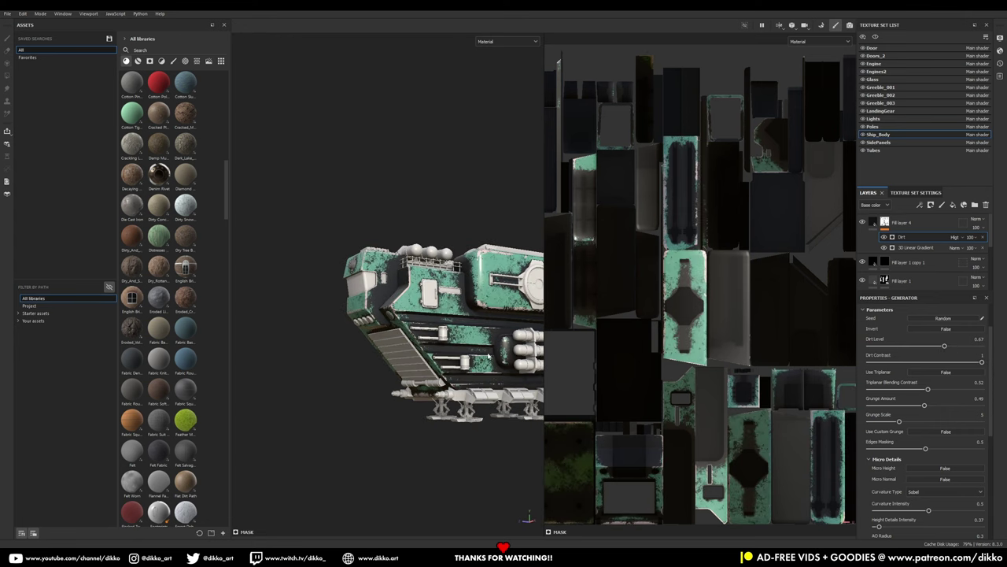
left_click_drag(421, 344, 536, 304, "alt")
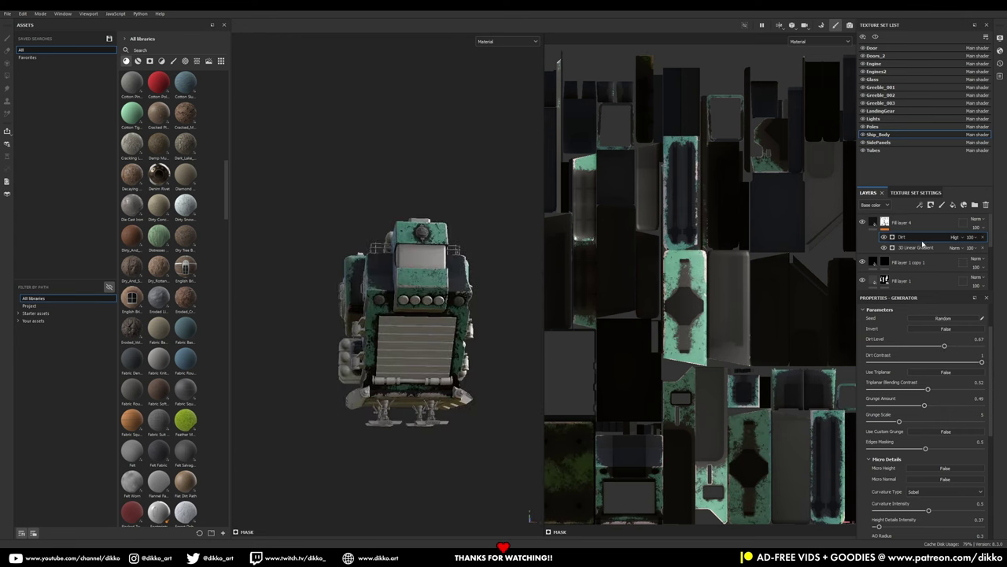
Move the 3D Linear Gradient above the Dirt generator in Fill layer 4's mask stack
left_click(926, 248)
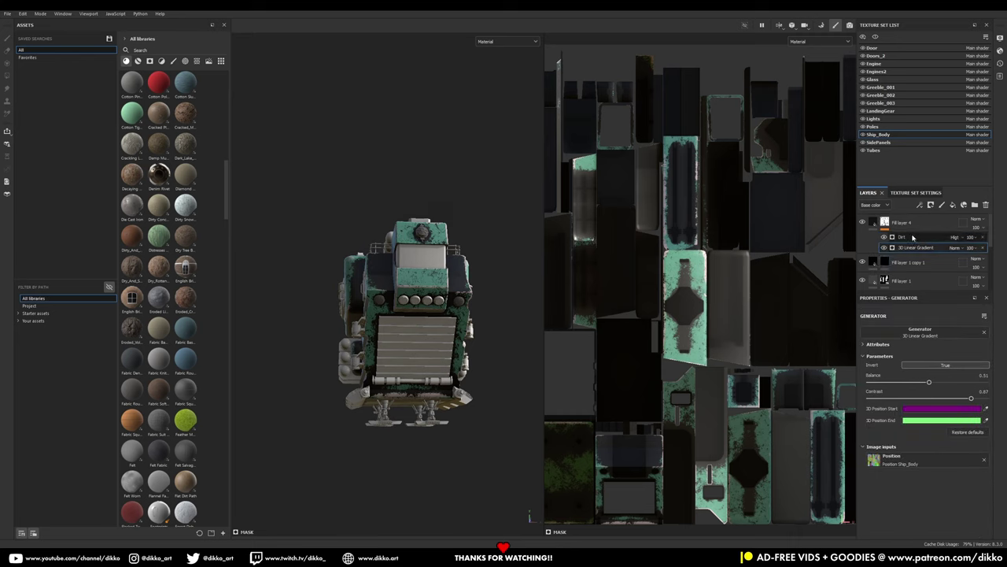
left_click_drag(912, 250, 916, 234)
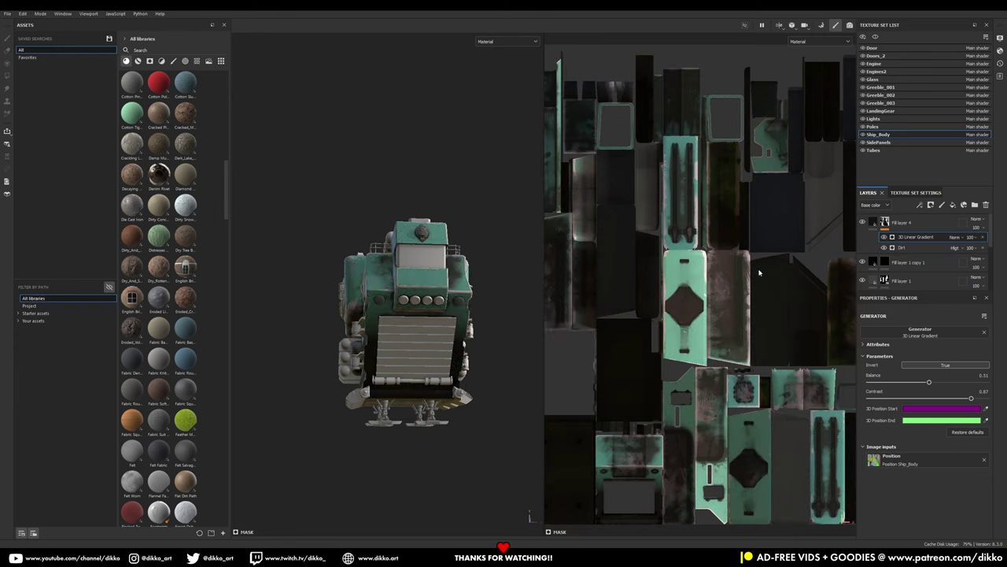
left_click_drag(504, 283, 358, 285, "alt")
Try Divide blending on the 3D Linear Gradient with Invert set to False and Balance at 0.46
left_click(960, 237)
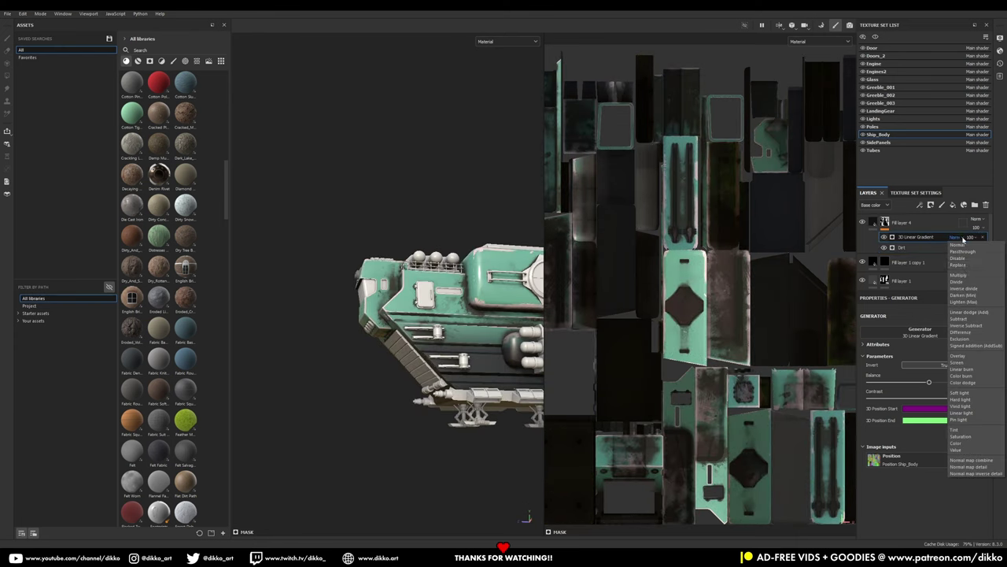
left_click(956, 282)
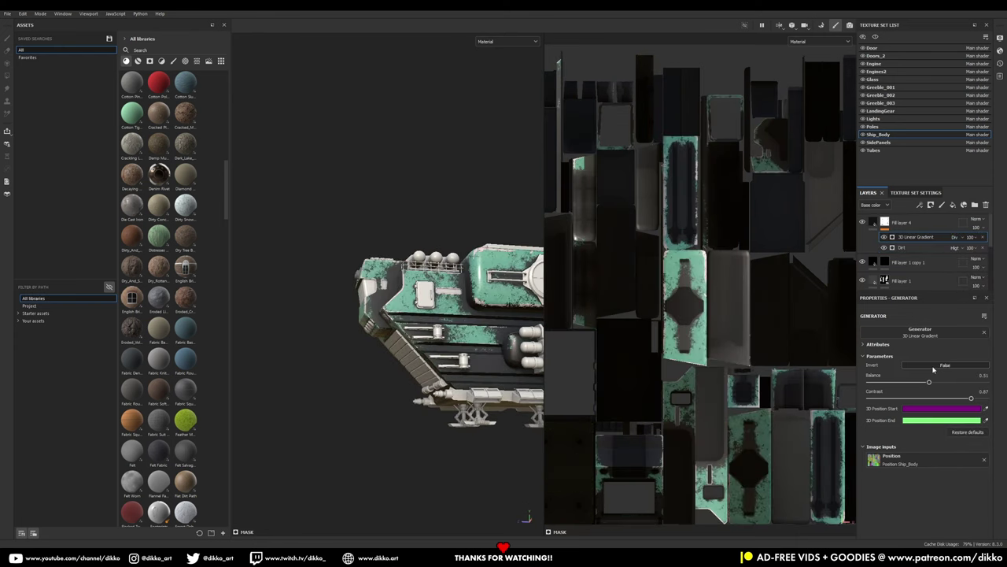
mouse_move(929, 381)
left_mouse_down()
mouse_move(908, 381)
mouse_move(925, 374)
left_mouse_up()
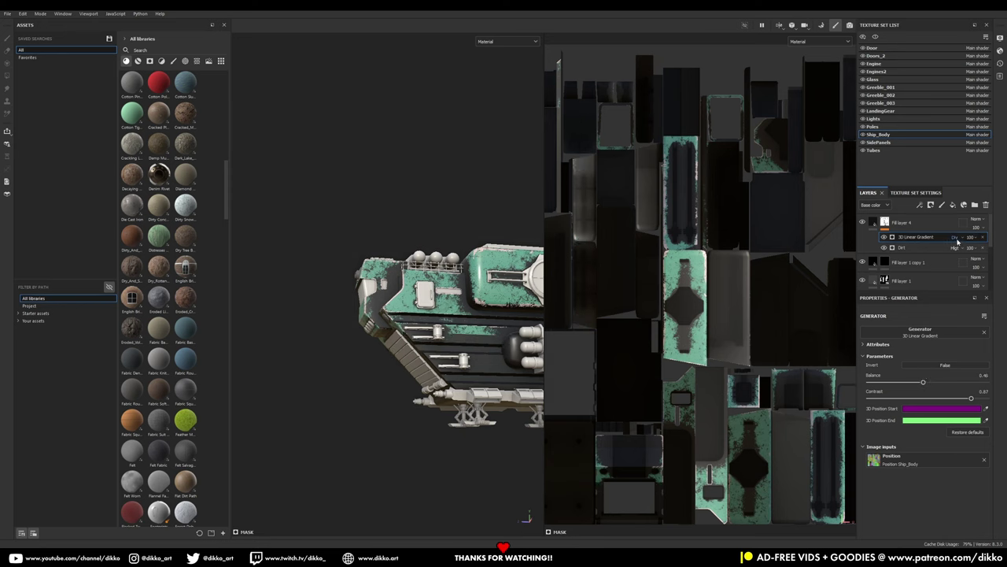
Try the Overlay and Screen blend modes on the 3D Linear Gradient and return it to Divide
left_click(956, 237)
left_click(953, 358)
left_click(957, 237)
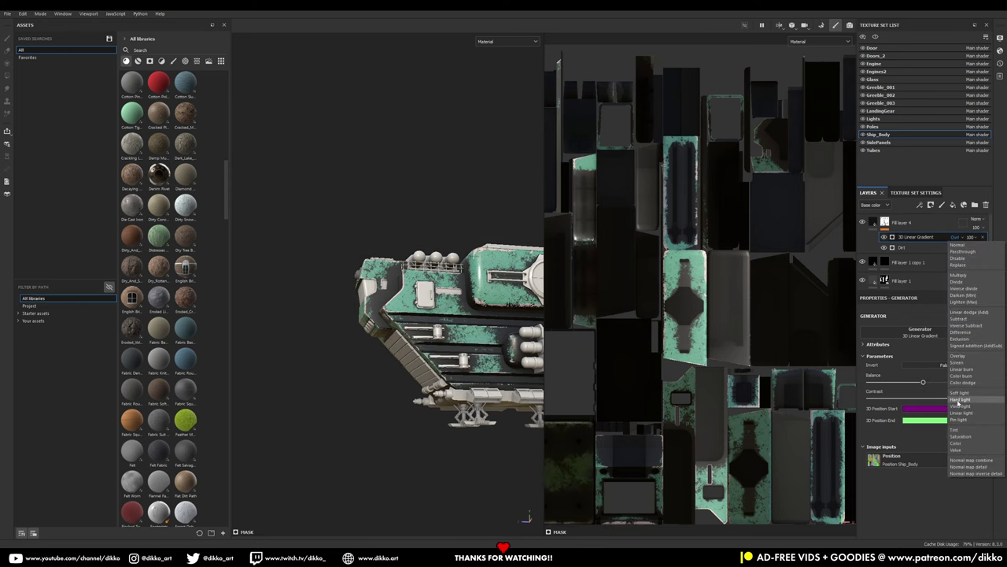
left_click(961, 364)
left_click(956, 237)
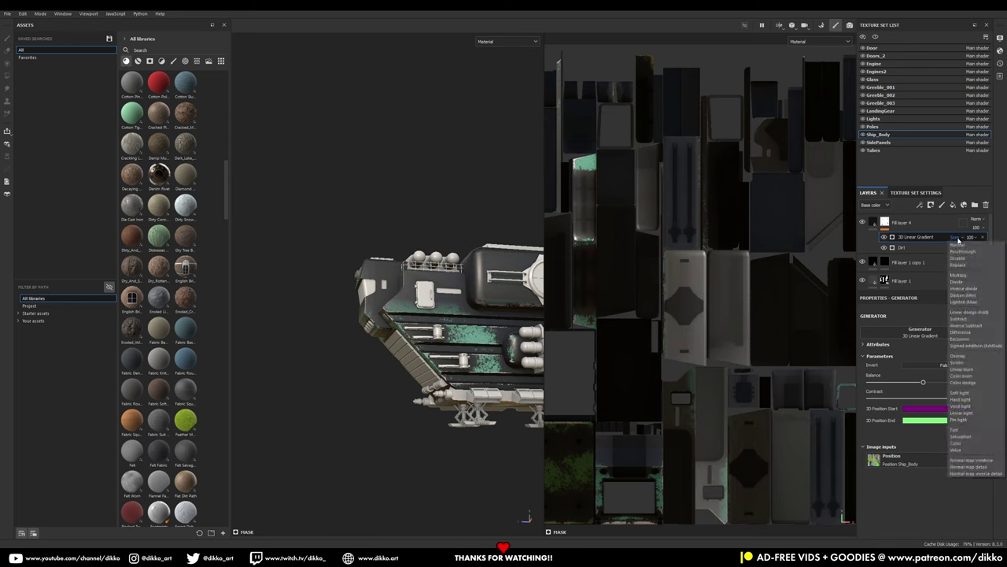
left_click(960, 281)
left_click(956, 238)
left_click(956, 239)
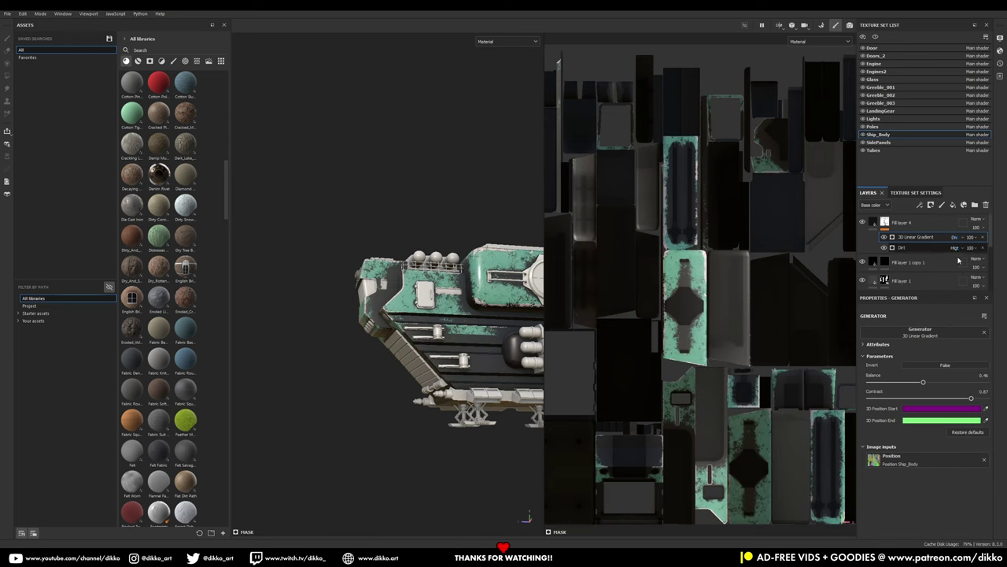
Set the Dirt generator's blend mode to Normal and the 3D Linear Gradient's to Inverse divide
left_click(957, 248)
left_click(959, 254)
left_click(956, 237)
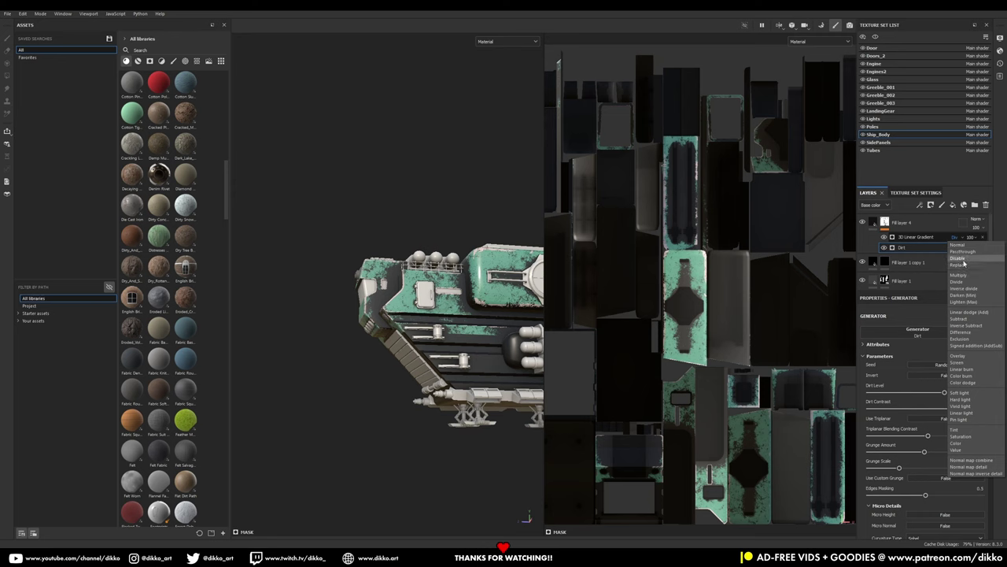
left_click(961, 251)
left_click(957, 238)
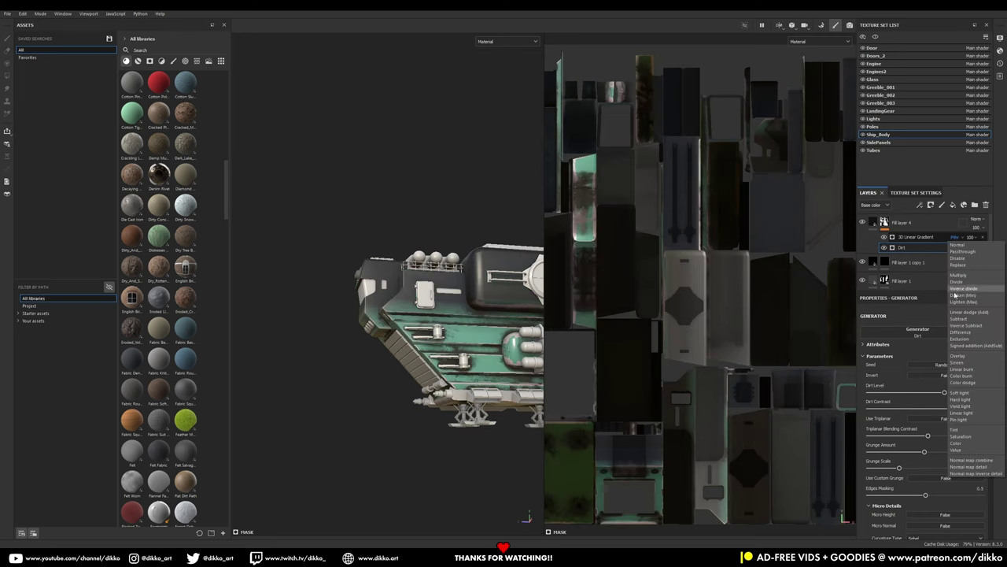
left_click(960, 293)
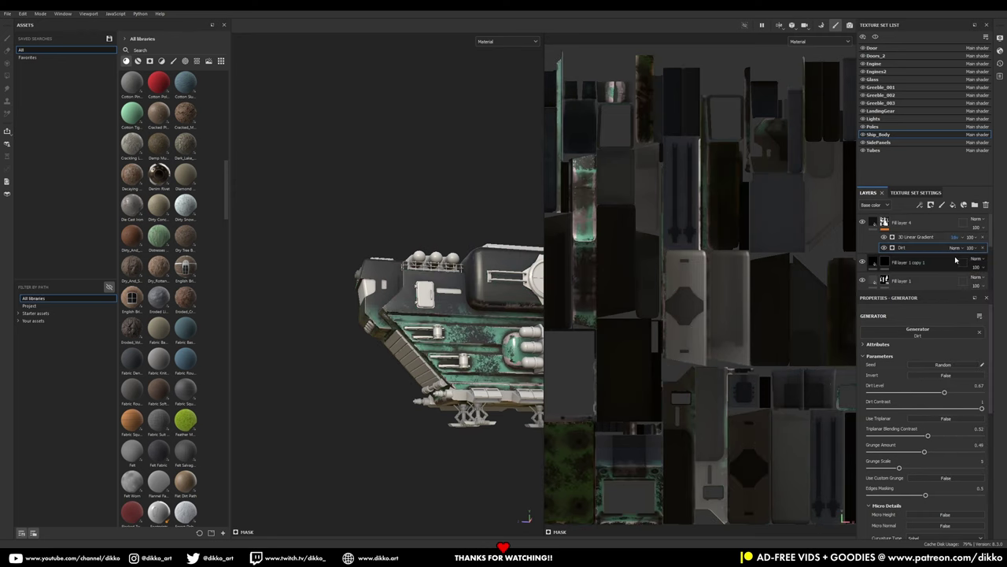
Set the 3D Linear Gradient's Invert option to True and its Balance to 0.54
left_click(933, 238)
left_click(939, 365)
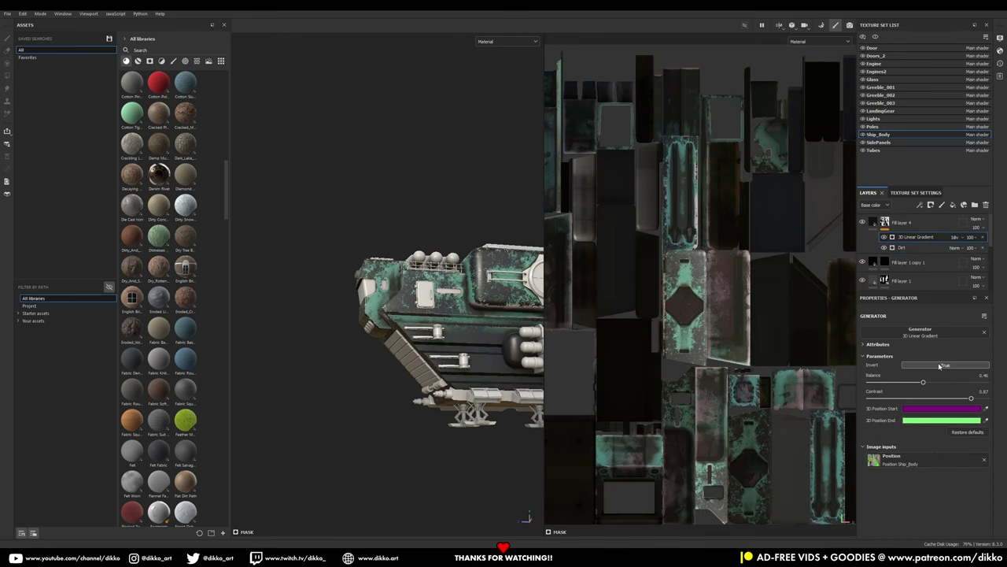
left_click_drag(926, 384, 933, 384)
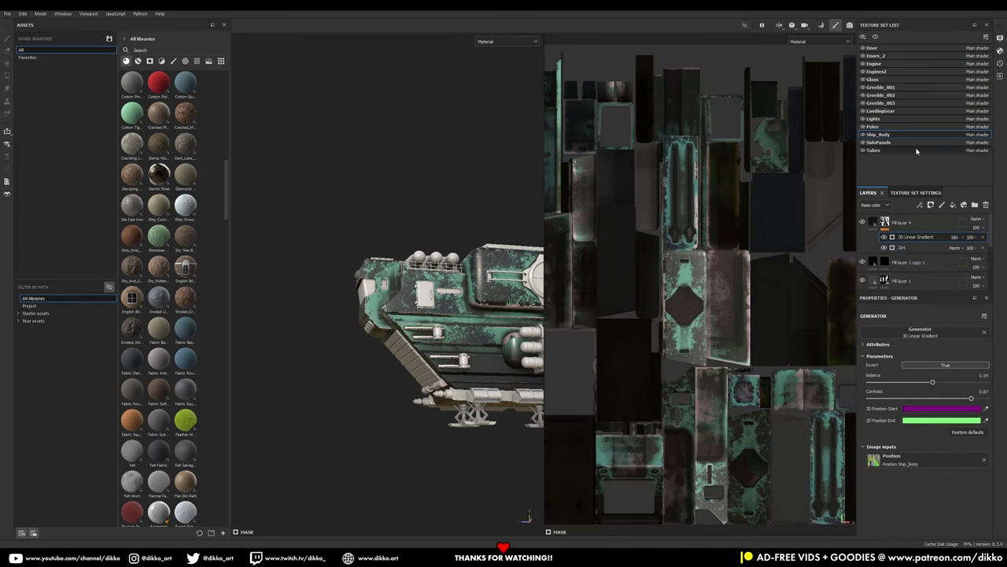
Set the 3D Linear Gradient's blend mode to Subtract and the Dirt generator's Dirt Level to 0.7
left_click(956, 237)
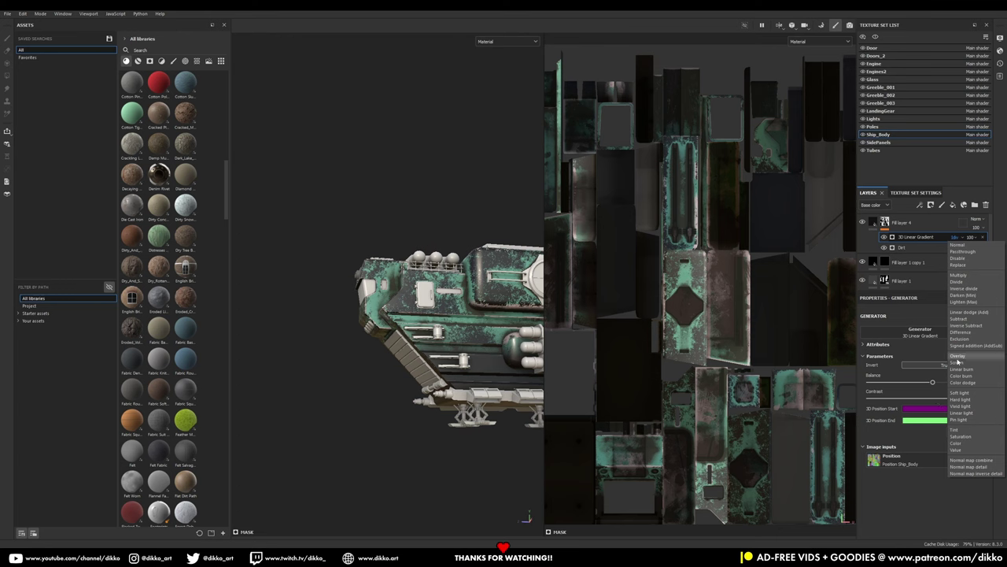
left_click(959, 319)
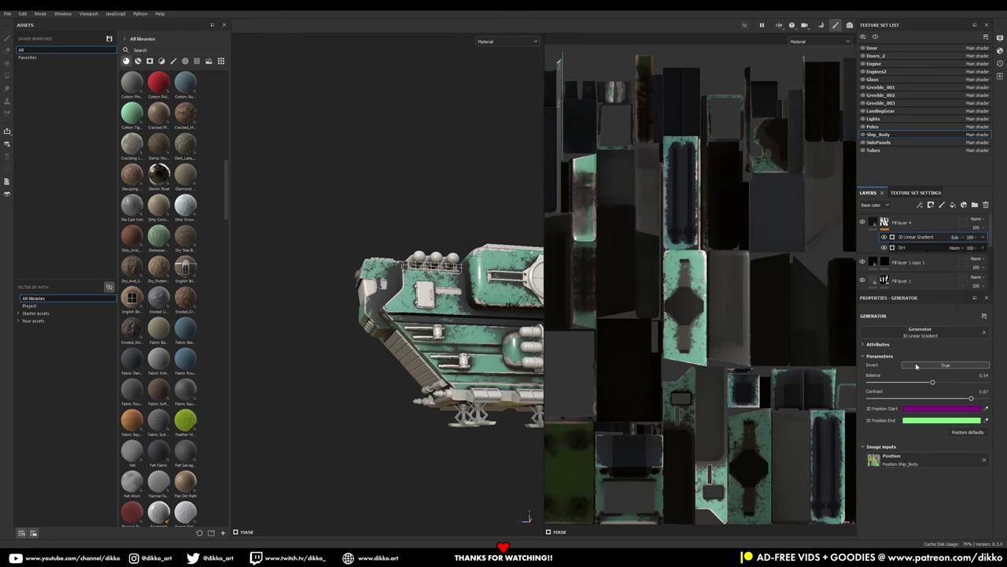
left_click(909, 248)
left_click_drag(943, 393, 935, 383)
Set the 3D Linear Gradient's Invert option to False and briefly hide the gradient to check its effect on the mask
left_click(926, 237)
left_click(940, 364)
left_click(929, 248)
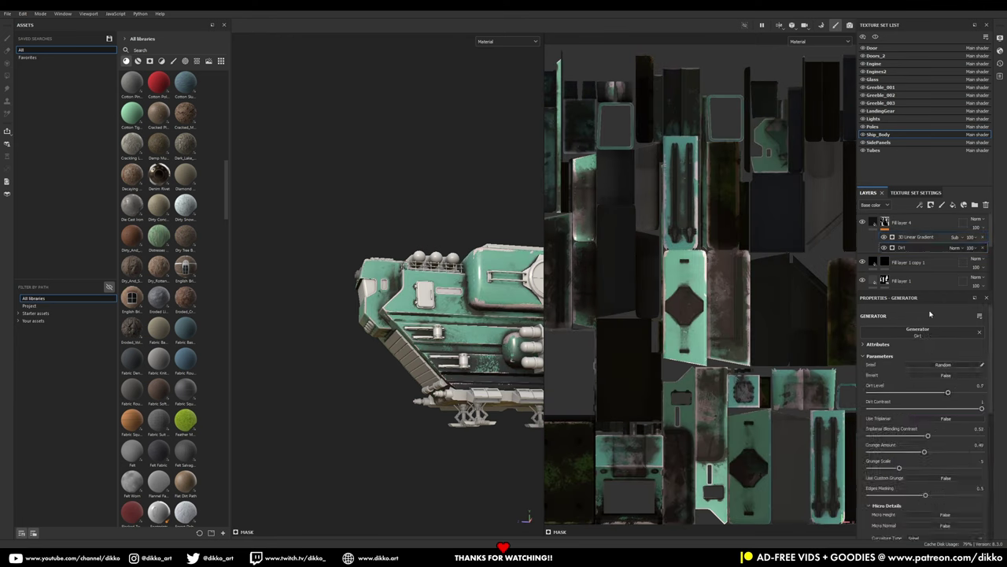
left_click(884, 236)
left_click(884, 237)
Set the 3D Linear Gradient's Balance to about 0.61 and raise its Contrast close to the maximum
left_click(913, 237)
left_click_drag(972, 397, 937, 383)
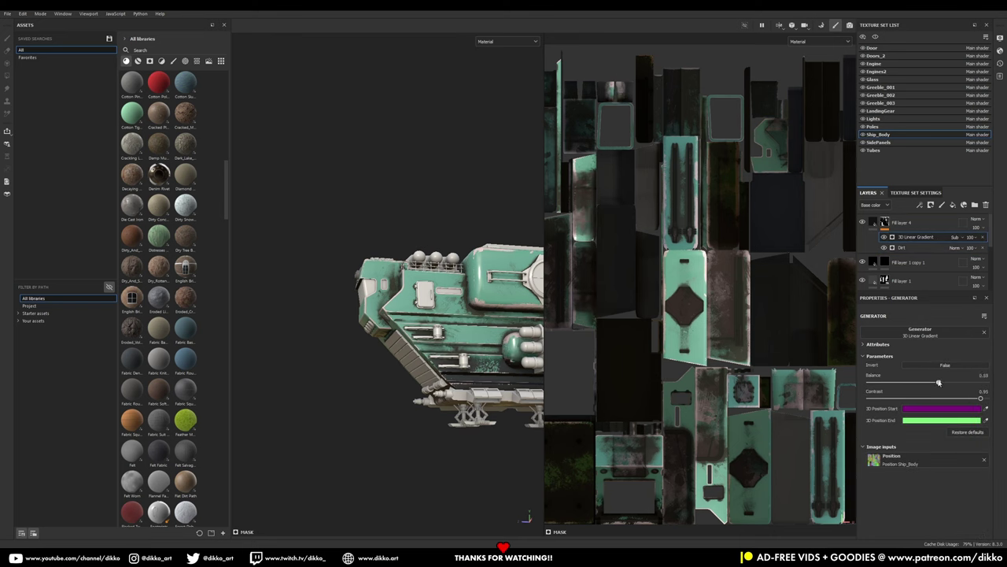
left_click(863, 345)
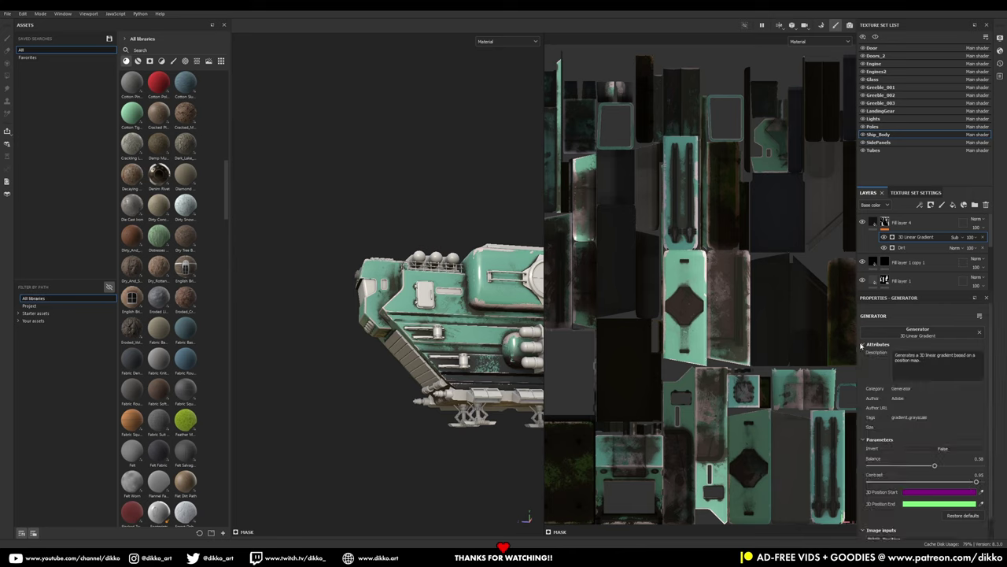
left_click(862, 345)
left_click_drag(937, 384, 982, 389)
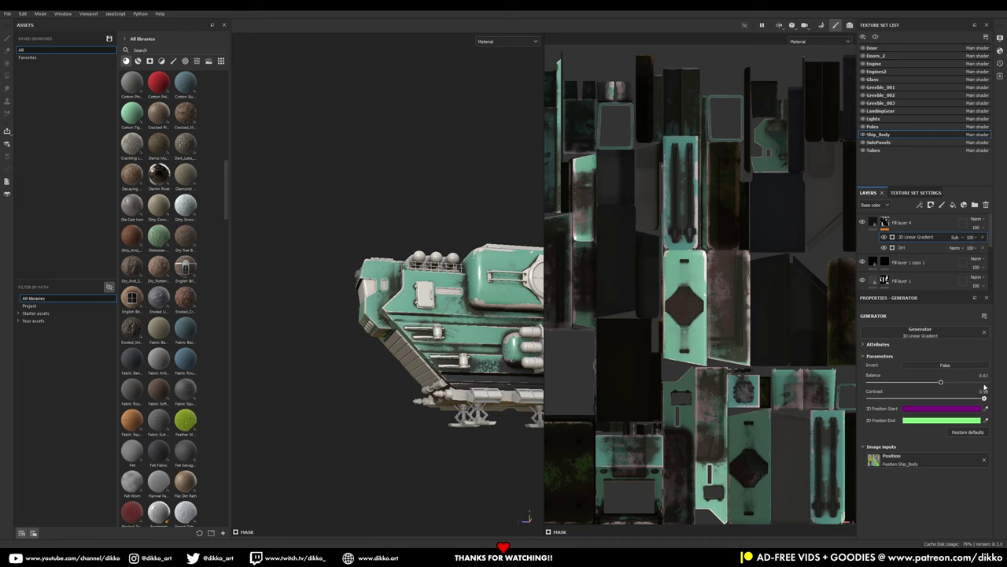
Set the Ship_Body Dirt generator's Dirt Level to 0.67, Triplanar Blending Contrast to 0.57 and Grunge Scale to 4, checking the hull from several angles
left_click(910, 248)
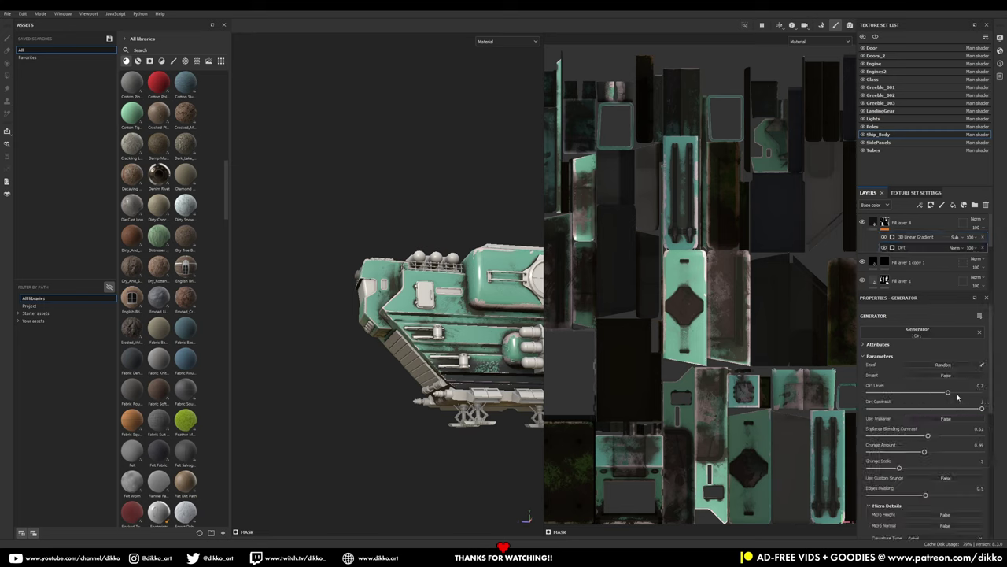
left_click_drag(940, 387, 941, 383)
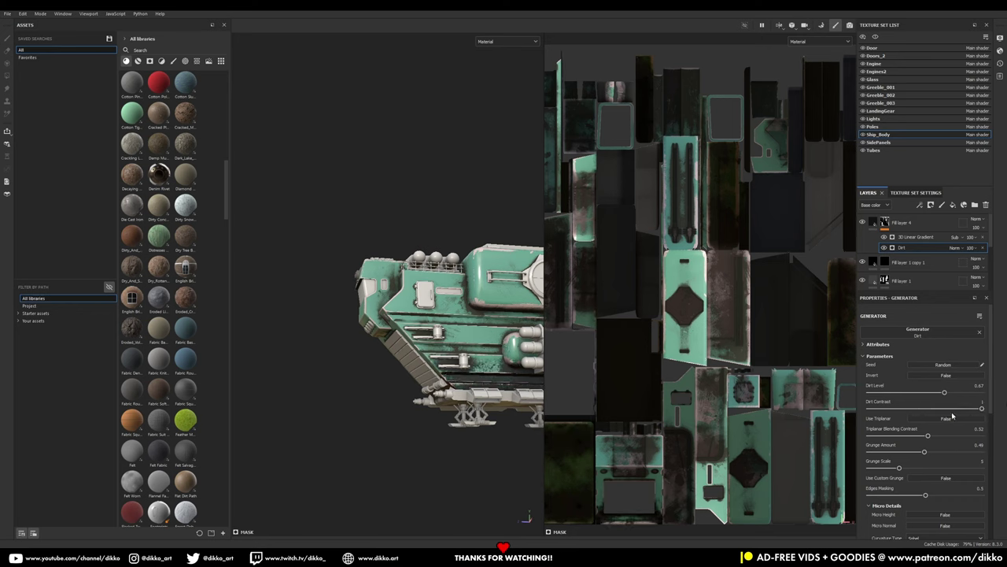
left_click_drag(924, 451, 890, 466)
left_click_drag(368, 370, 513, 410, "alt")
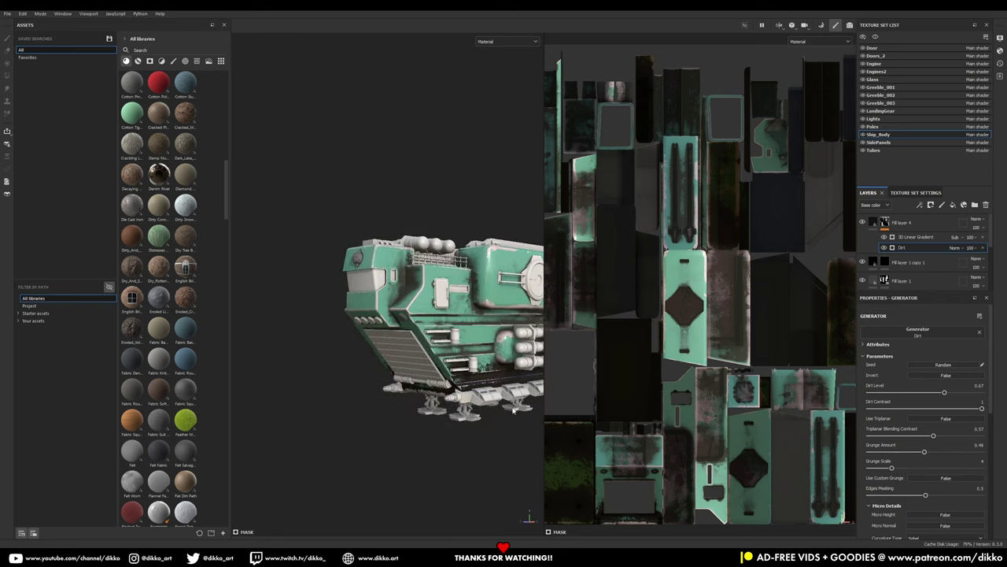
left_click_drag(480, 379, 564, 344, "alt")
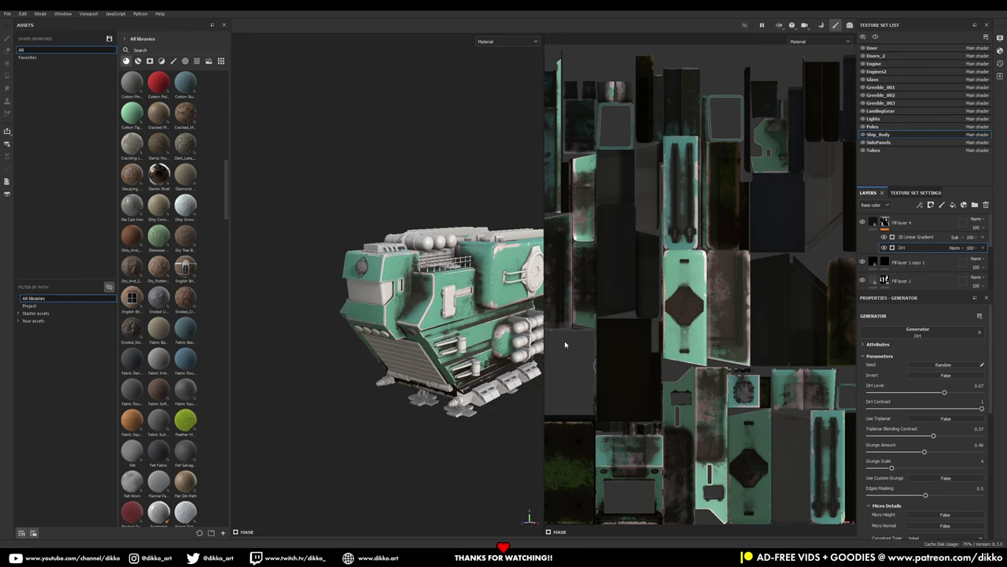
middle_click_drag(564, 344, 585, 340, "alt")
left_click_drag(366, 300, 389, 364, "alt")
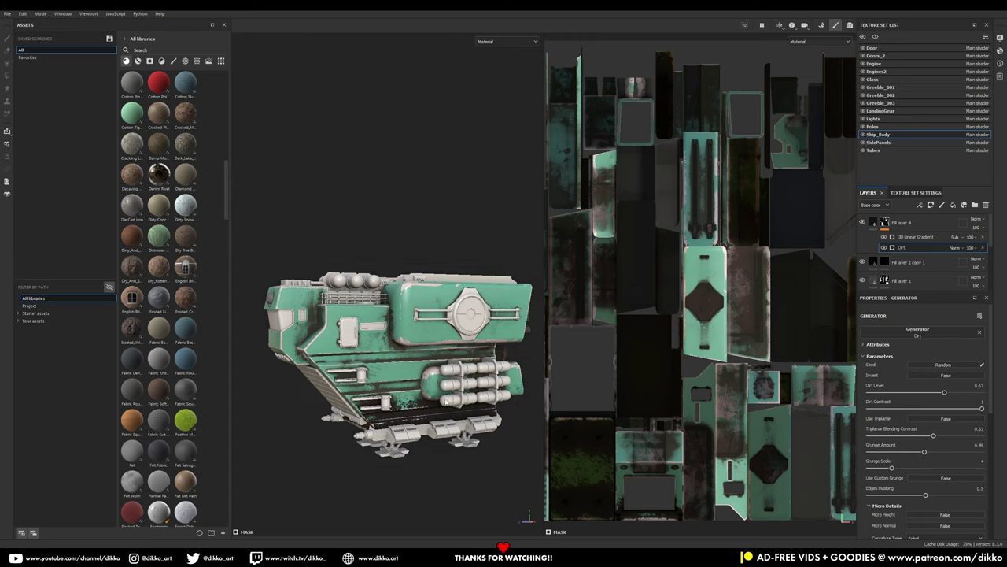
mouse_move(446, 402)
left_mouse_down("alt")
mouse_move(471, 389)
mouse_move(453, 394)
left_mouse_up("alt")
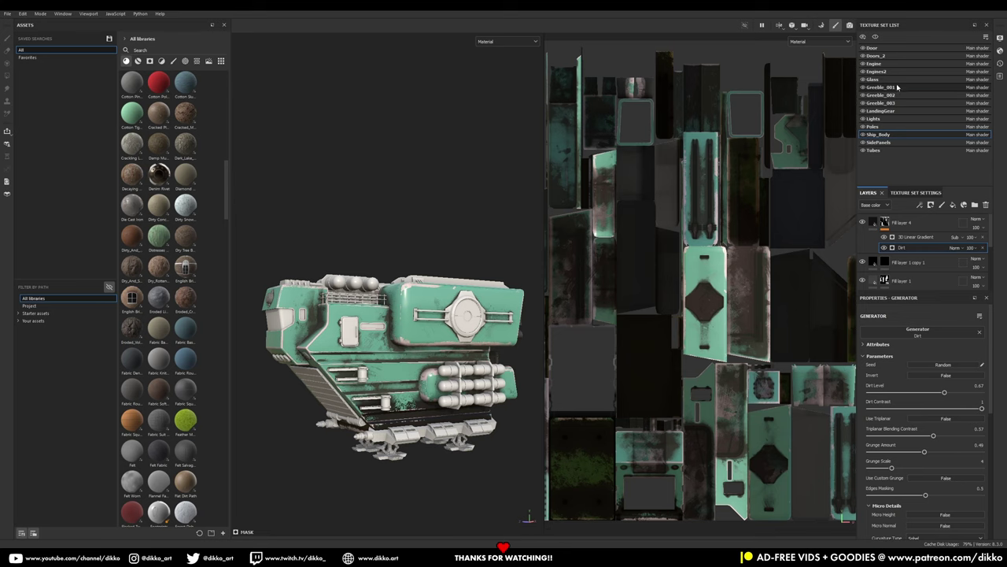
Apply the Gold Pure material to the Glass texture set and lower its Roughness to about 0.07
left_click(894, 80)
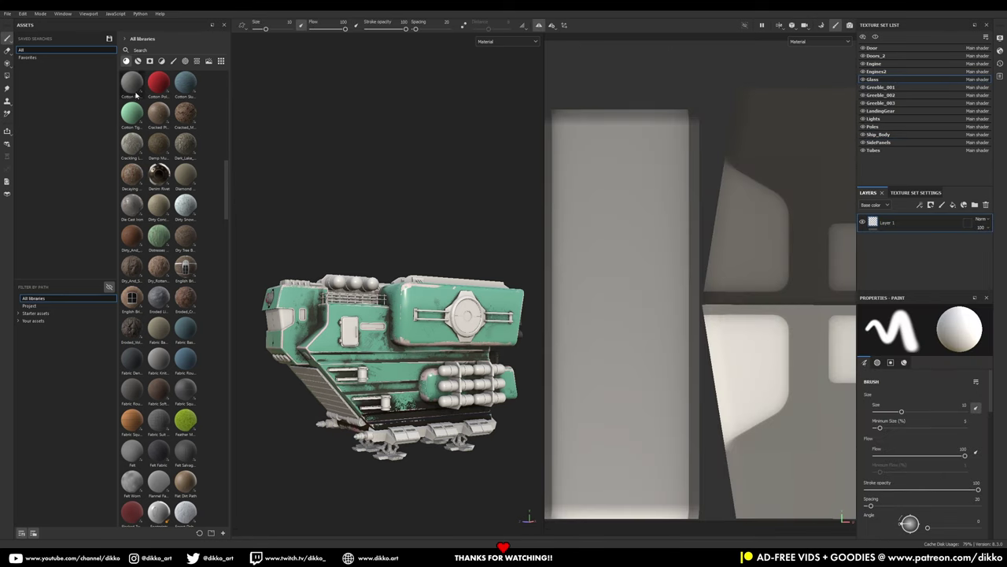
type("gold")
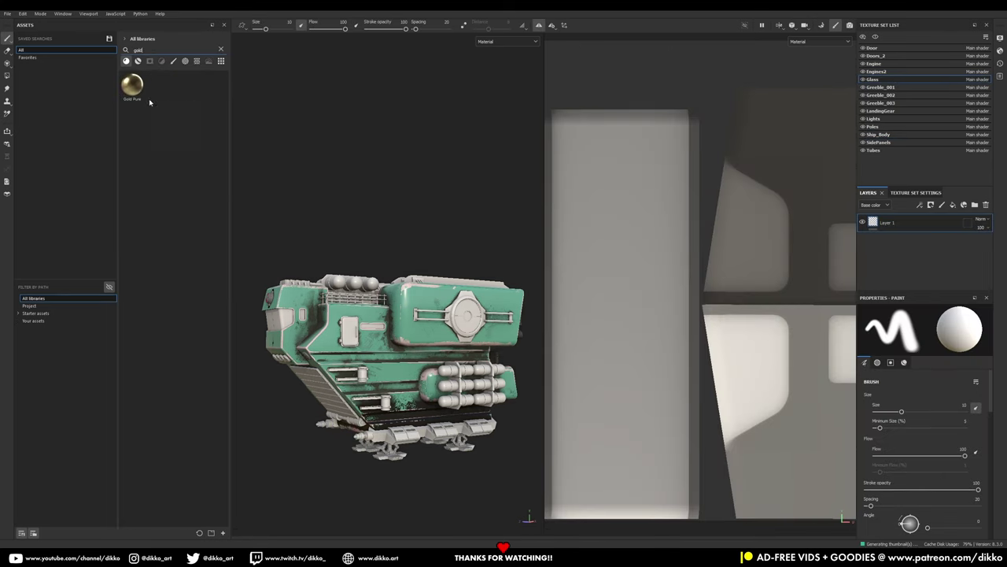
left_click_drag(135, 88, 281, 321)
left_click_drag(281, 321, 348, 328, "alt")
scroll(334, 326, "up", 3)
scroll(941, 495, "down", 4)
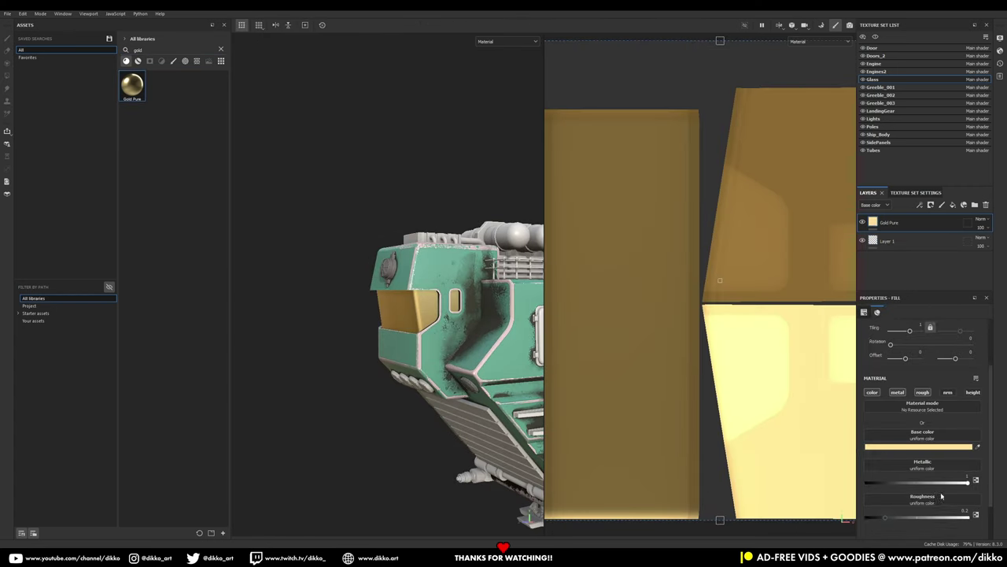
mouse_move(884, 494)
left_mouse_down()
mouse_move(860, 495)
mouse_move(872, 495)
left_mouse_up()
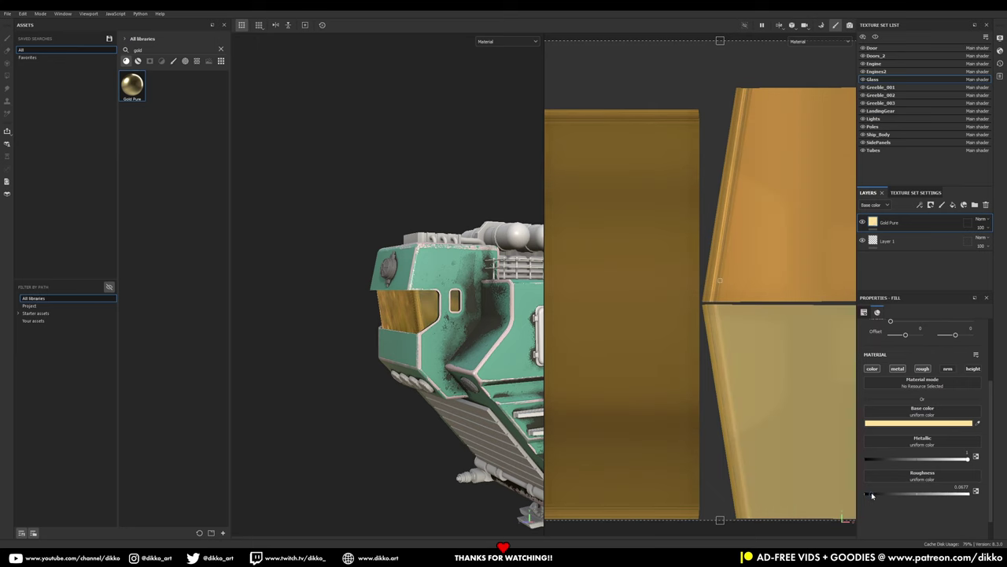
left_click_drag(401, 388, 442, 372, "alt")
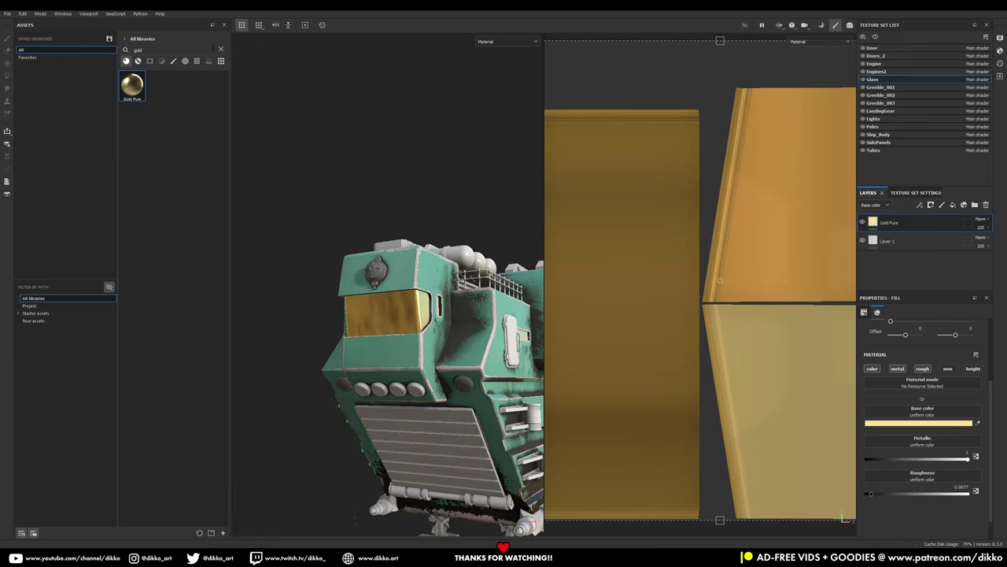
Add the Flat Dirt Path material to the Glass and darken its color to about 2F2922
double_click(147, 48)
type("dirt")
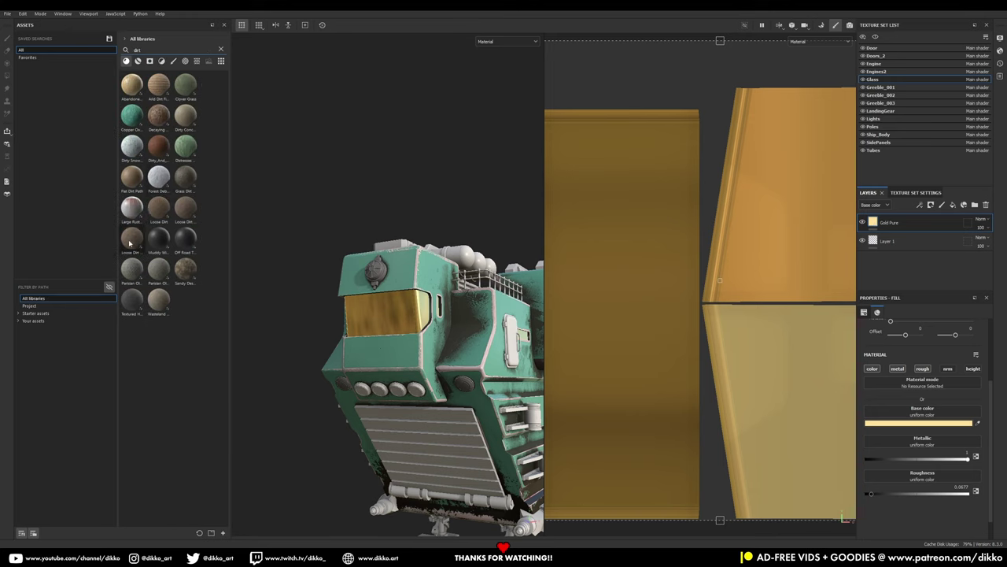
mouse_move(122, 247)
left_click_drag(127, 186, 410, 316)
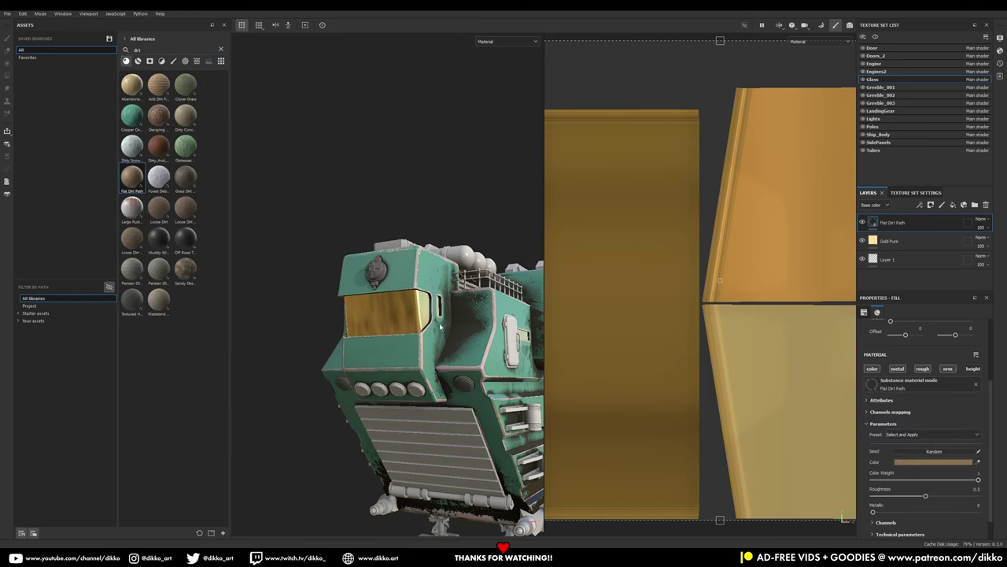
left_click(918, 462)
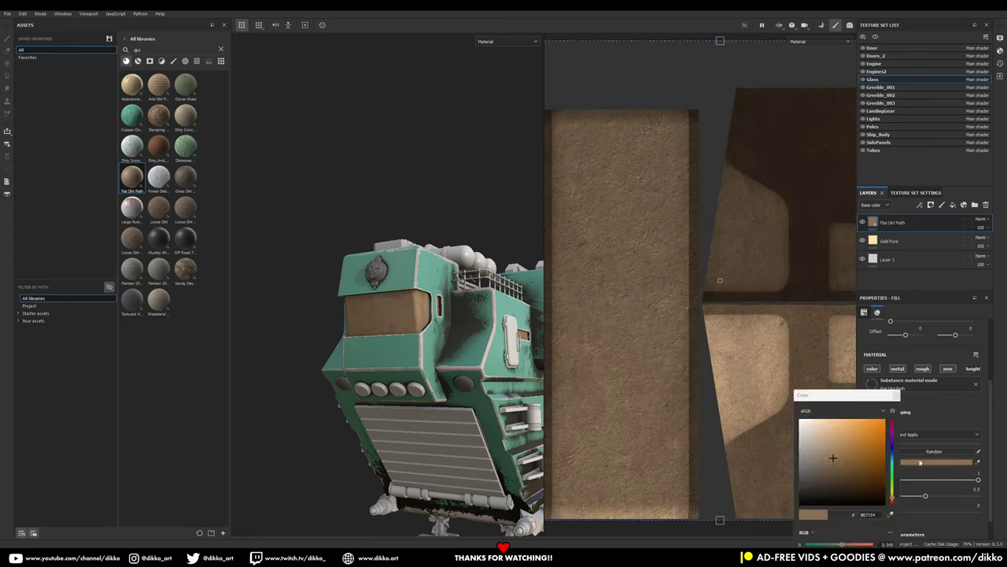
left_click_drag(813, 491, 818, 490)
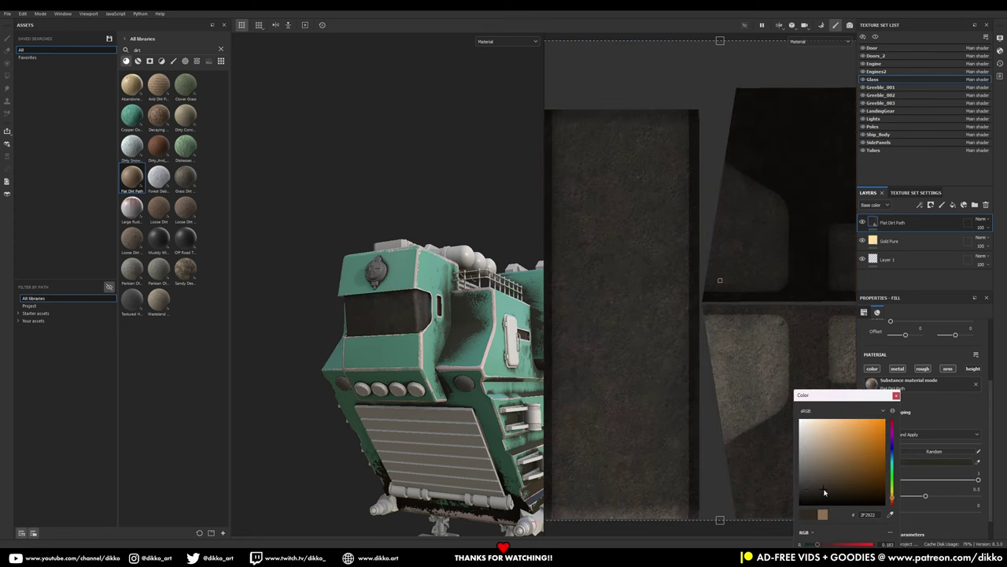
Add a black mask to the Flat Dirt Path layer and place an Ambient Occlusion generator in it
left_click(931, 205)
left_click(939, 223)
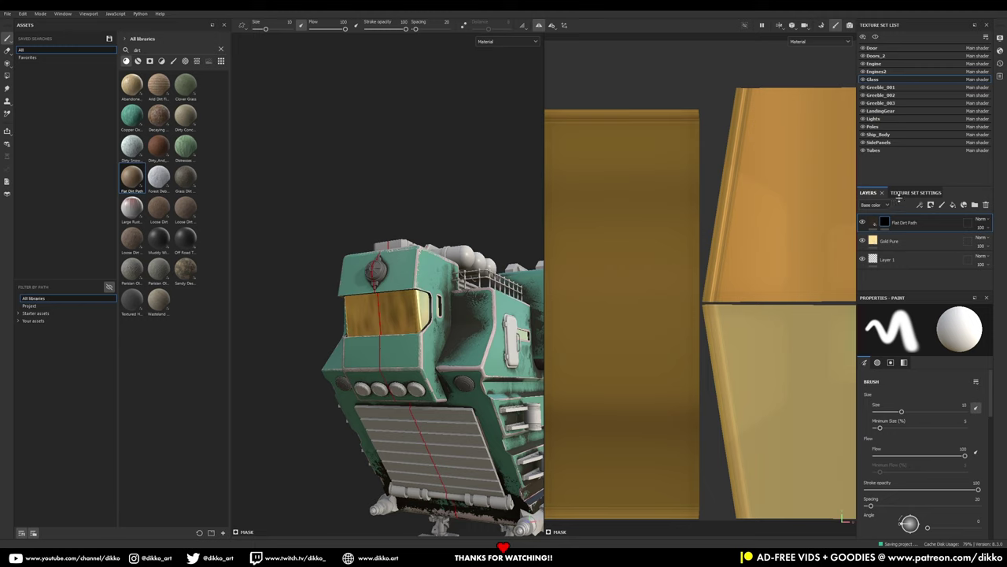
right_click(888, 221)
left_click(886, 222)
right_click(887, 220)
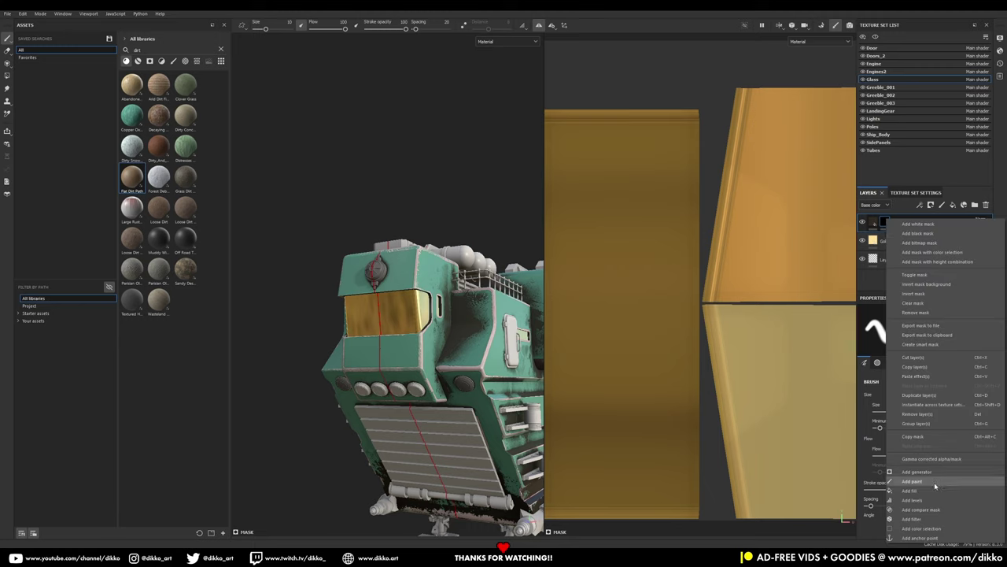
left_click(925, 472)
left_click(953, 333)
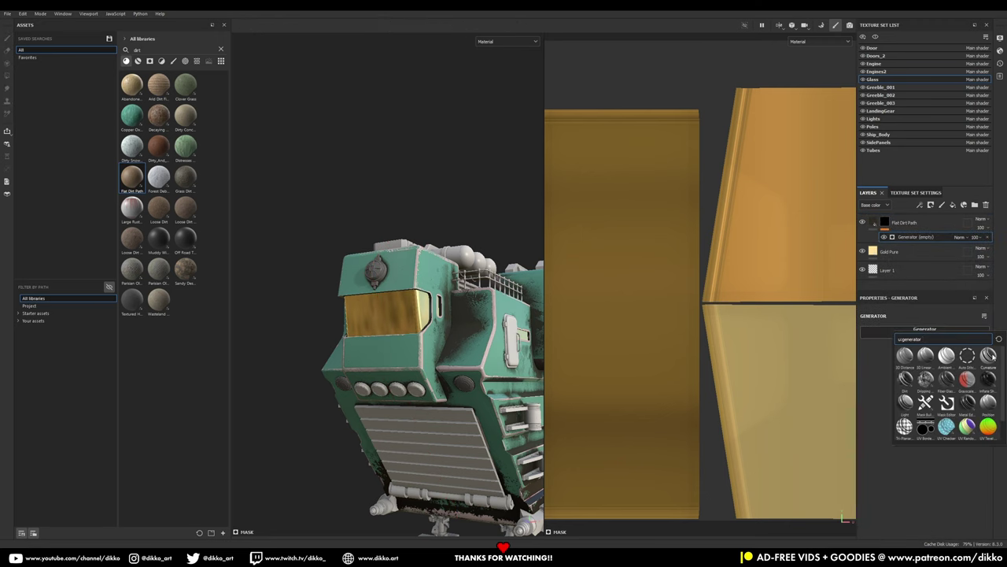
left_click(942, 359)
Set the Ambient Occlusion generator's Global Invert to True, Global Blur to 6.83 and Global Balance to 0.22, inspecting the windows up close
left_click_drag(870, 383, 894, 399)
left_click(942, 365)
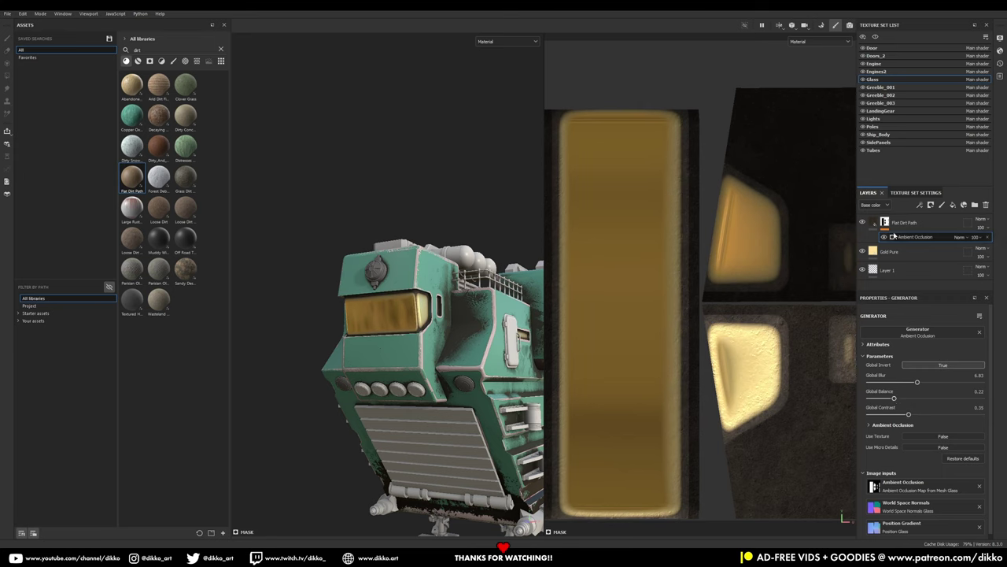
left_click_drag(385, 274, 360, 297, "alt")
right_click_drag(360, 297, 410, 303, "alt")
left_click_drag(409, 303, 389, 296, "alt")
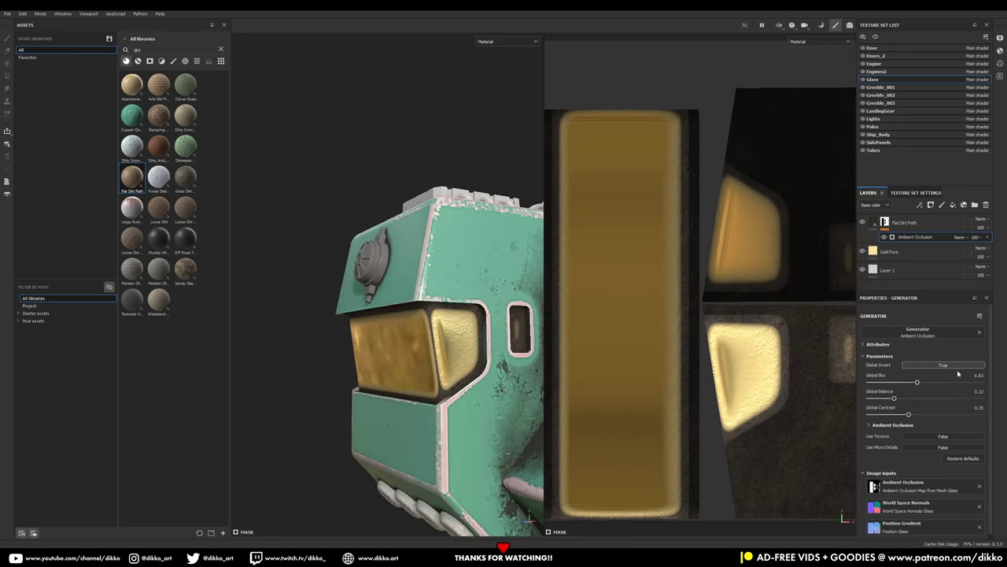
Set the Ambient Occlusion generator's Global Blur to 0.34, Global Balance to 0.26 and its inner Ambient Occlusion Balance to 0.51
left_click_drag(918, 384, 899, 398)
left_click(884, 425)
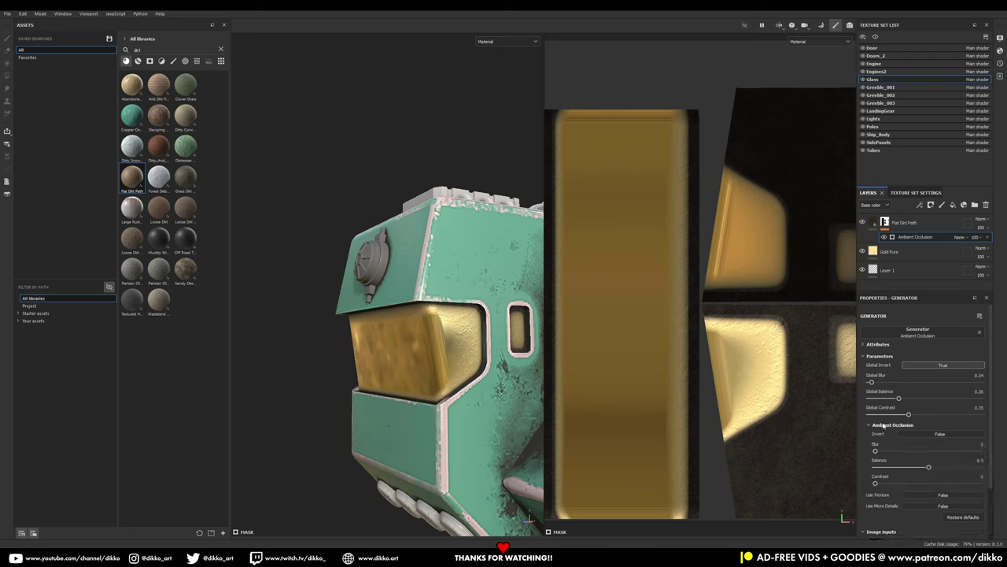
left_click_drag(928, 467, 931, 448)
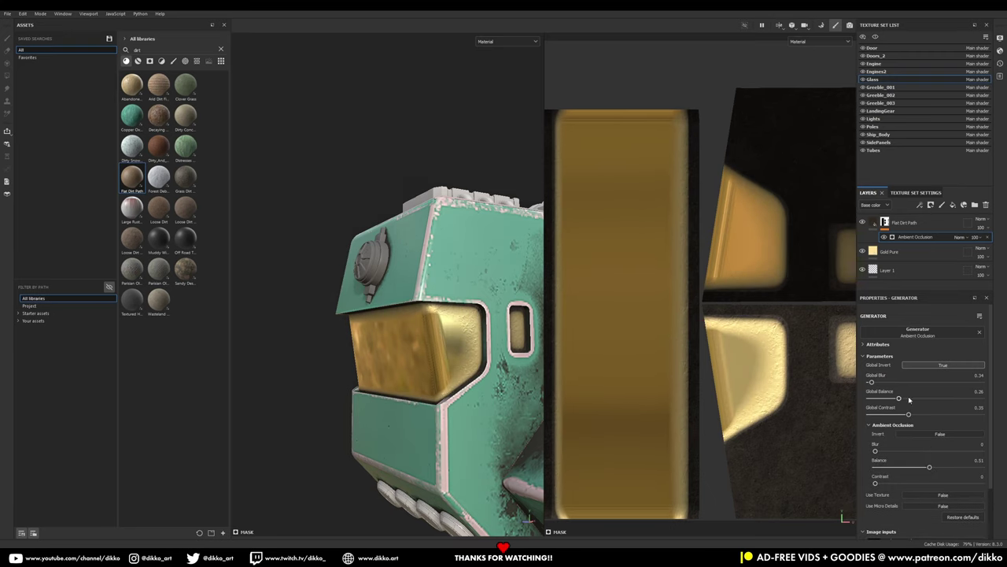
Add a Dirt generator above the Ambient Occlusion generator in the Flat Dirt Path mask
right_click(885, 227)
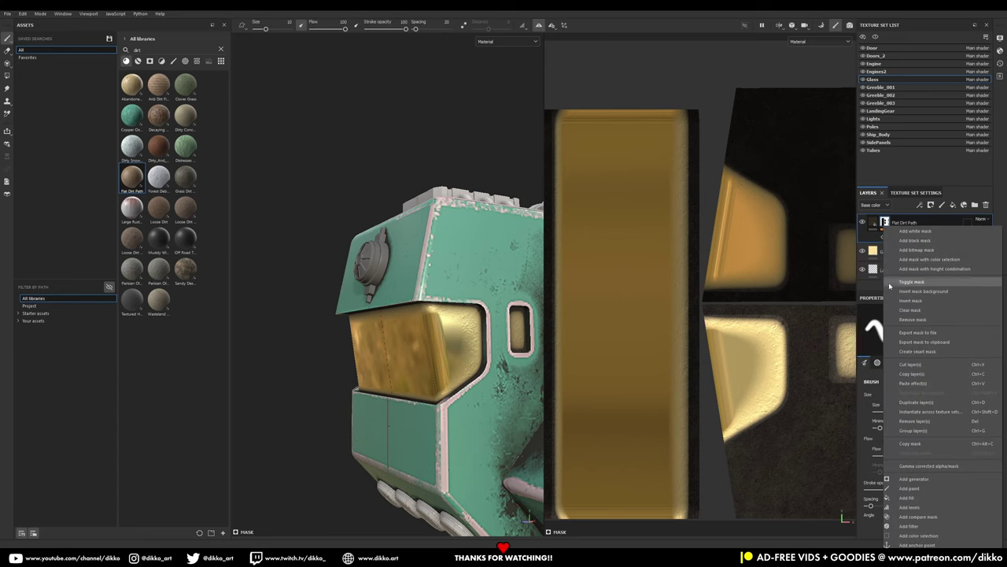
left_click(914, 480)
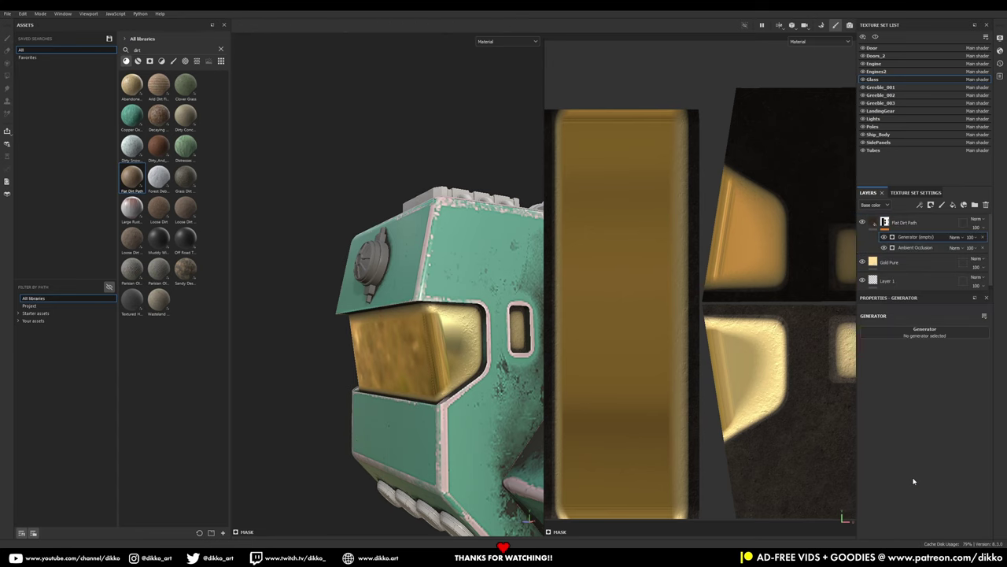
left_click(939, 329)
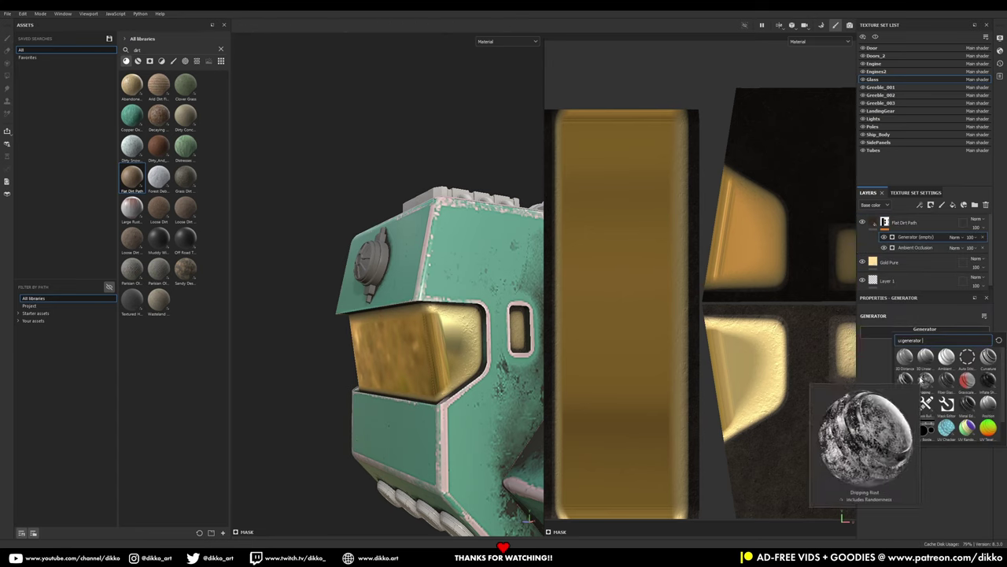
left_click(905, 381)
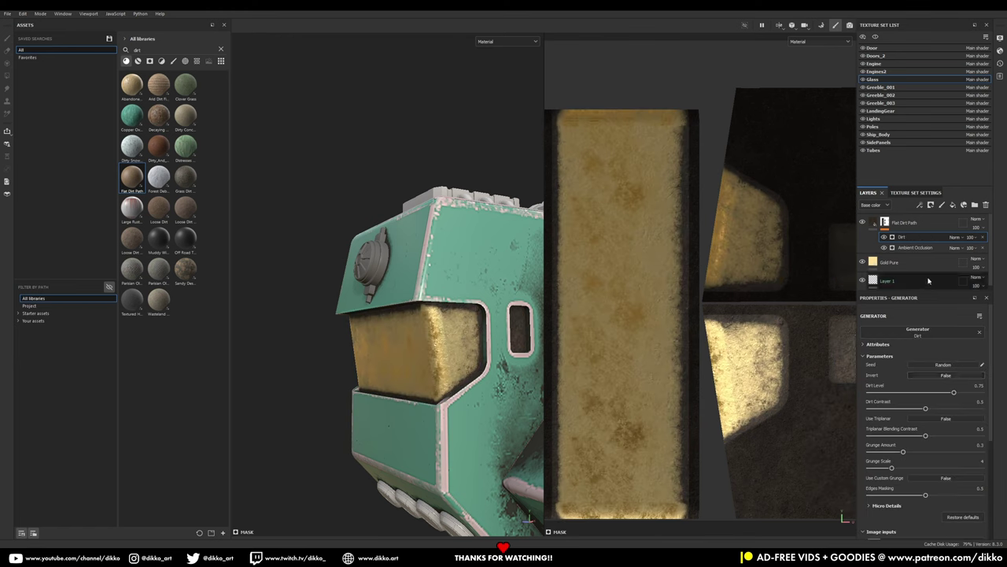
Try the Divide and Subtract blend modes on the Dirt generator in the Flat Dirt Path mask
left_click(955, 237)
left_click(961, 280)
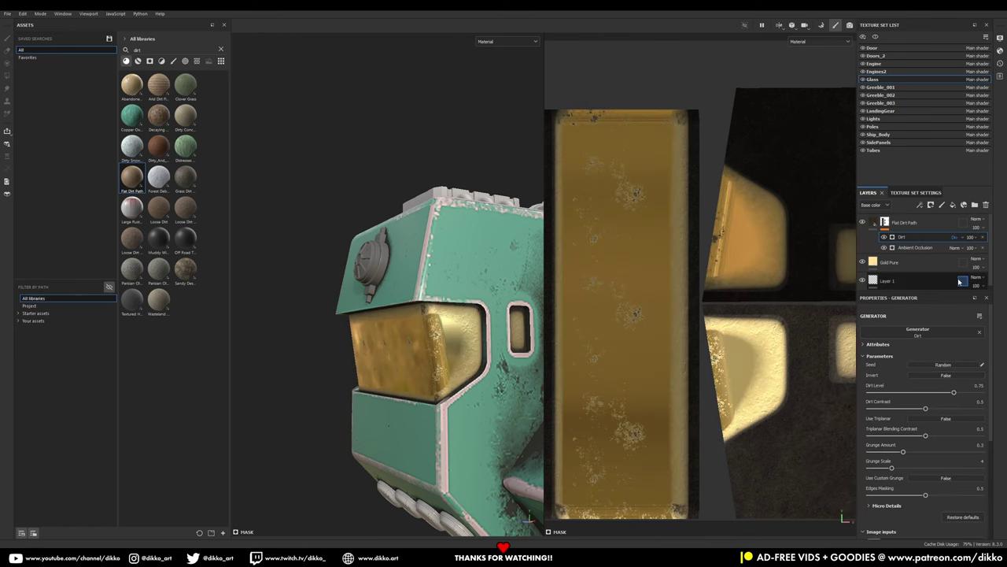
left_click(955, 237)
left_click(962, 342)
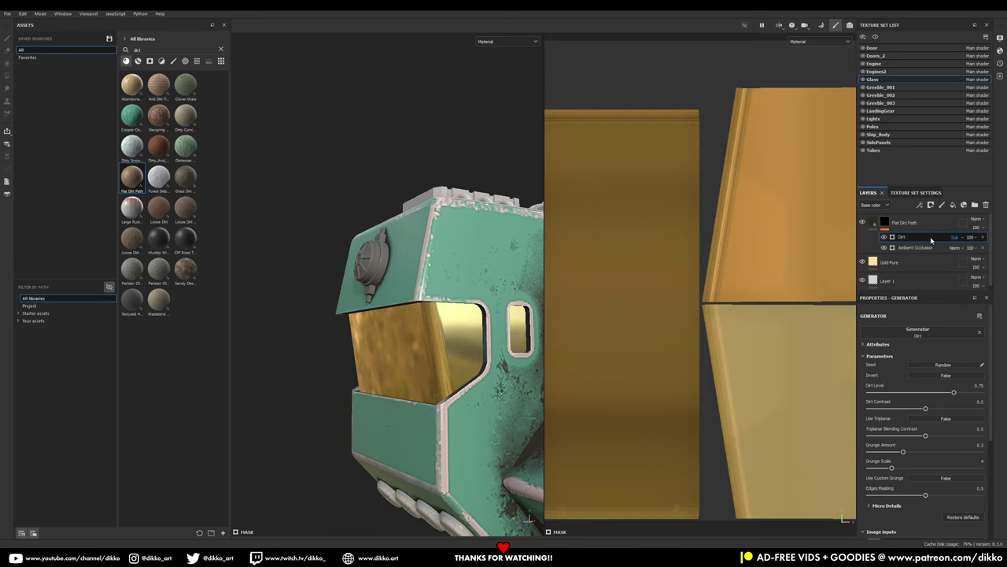
Set the Dirt generator's blend mode to Replace and remove the Ambient Occlusion generator beneath it
left_click(955, 237)
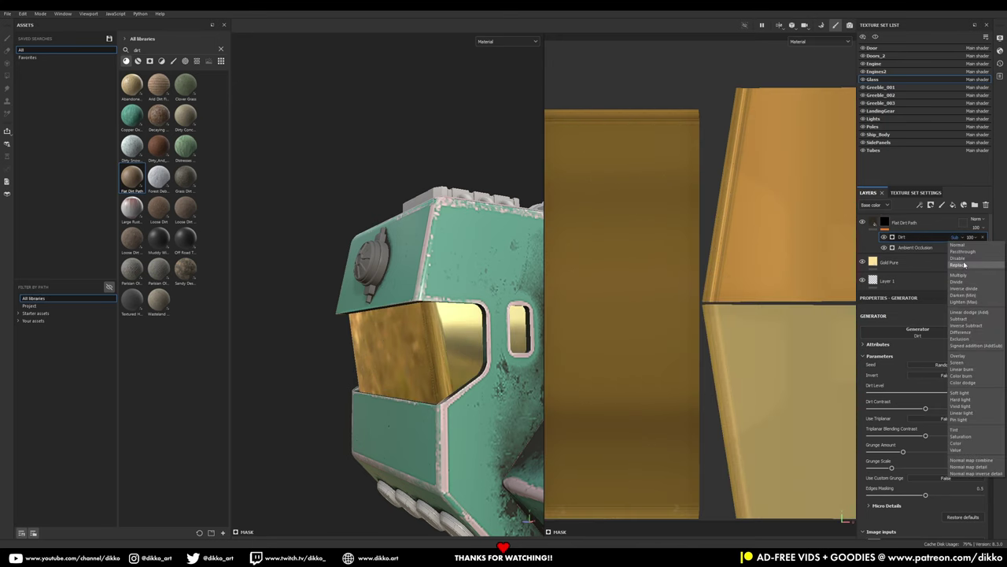
left_click(964, 264)
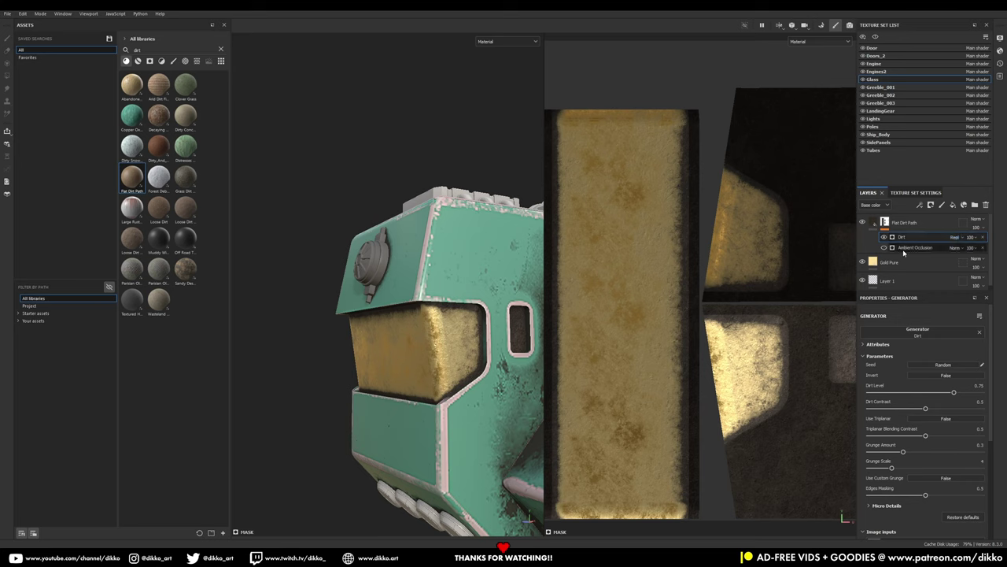
left_click(925, 247)
left_click(983, 248)
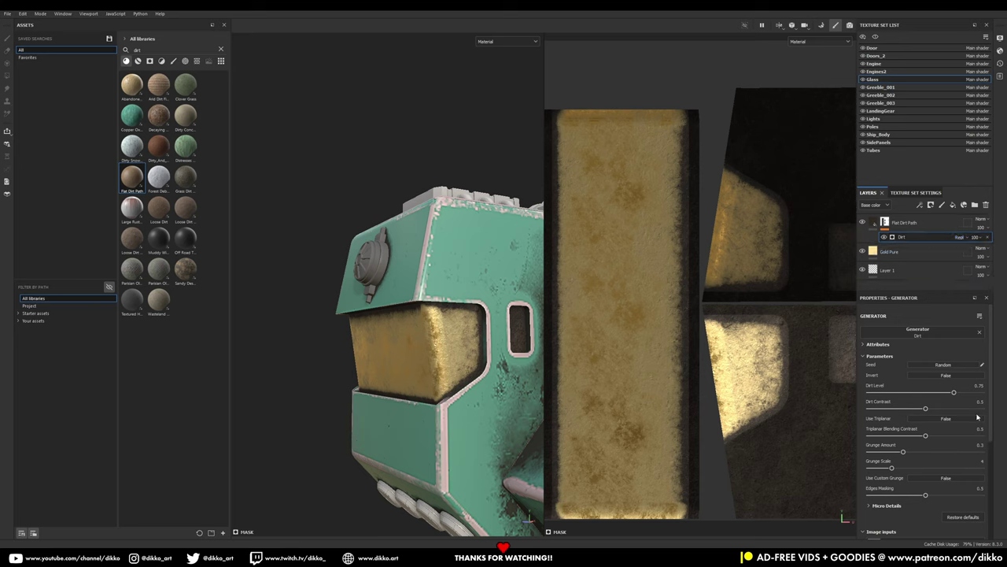
Set the Glass Dirt generator's Dirt Level to 0.65, Dirt Contrast to 1, Grunge Amount to 0.38 and Grunge Scale to 7
left_click_drag(953, 392, 995, 420)
left_click_drag(951, 393, 942, 394)
mouse_move(904, 452)
left_mouse_down()
mouse_move(932, 452)
mouse_move(905, 451)
mouse_move(931, 468)
mouse_move(915, 468)
mouse_move(932, 452)
mouse_move(914, 453)
left_mouse_up()
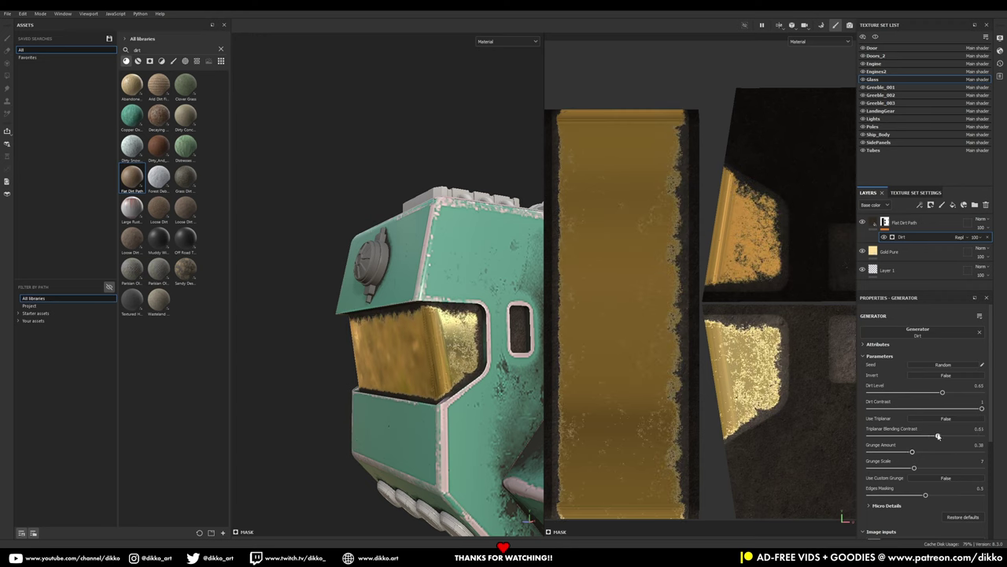
Refine the Dirt generator with Dirt Level 0.58, Triplanar Blending Contrast 0.37, Edges Masking 0 and Grunge Amount 0.3, then check the cockpit windows
left_click_drag(943, 392, 935, 396)
scroll(915, 454, "down", 2)
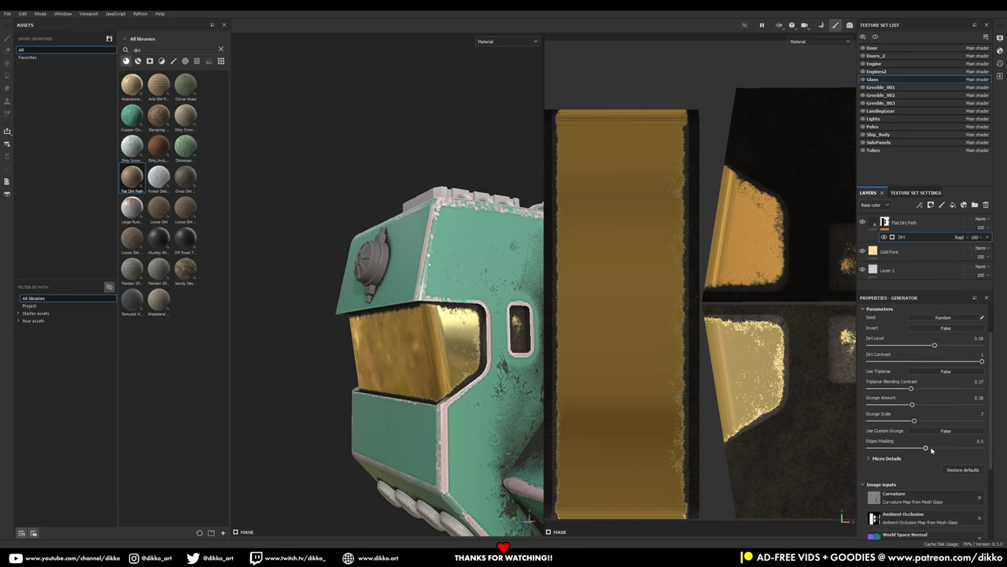
left_click_drag(941, 440, 801, 409)
mouse_move(914, 421)
left_mouse_down()
mouse_move(887, 425)
mouse_move(927, 411)
mouse_move(904, 408)
left_mouse_up()
left_click_drag(412, 334, 478, 355, "alt")
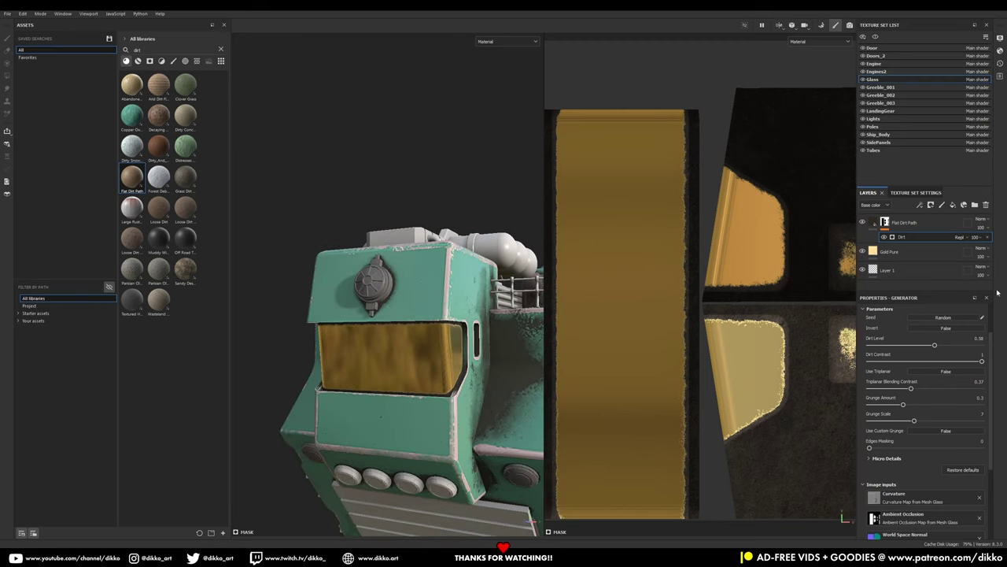
Apply the 3D Voronoi Fractal texture to the Roughness of the Gold Pure layer and inspect the cockpit window
left_click(876, 252)
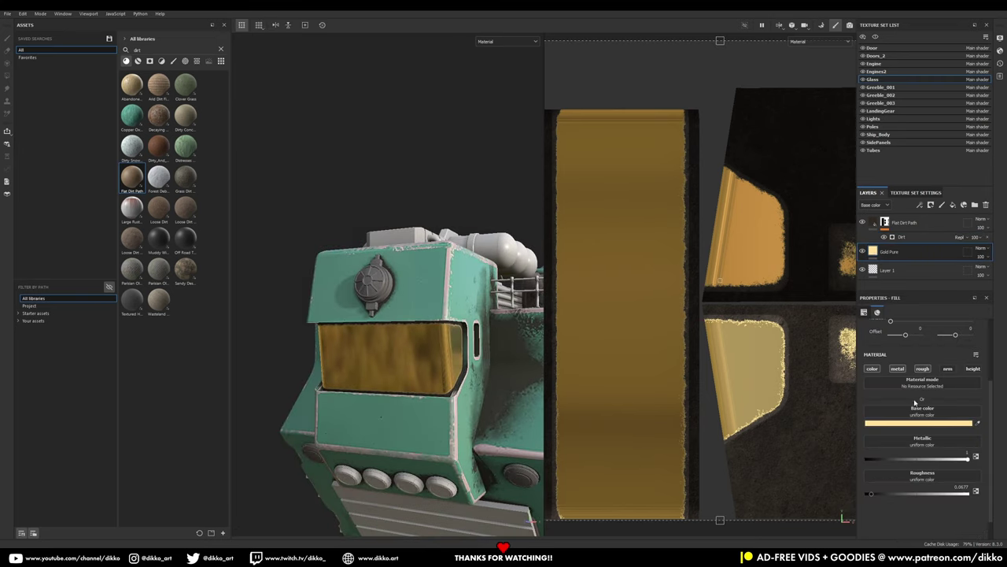
left_click(944, 476)
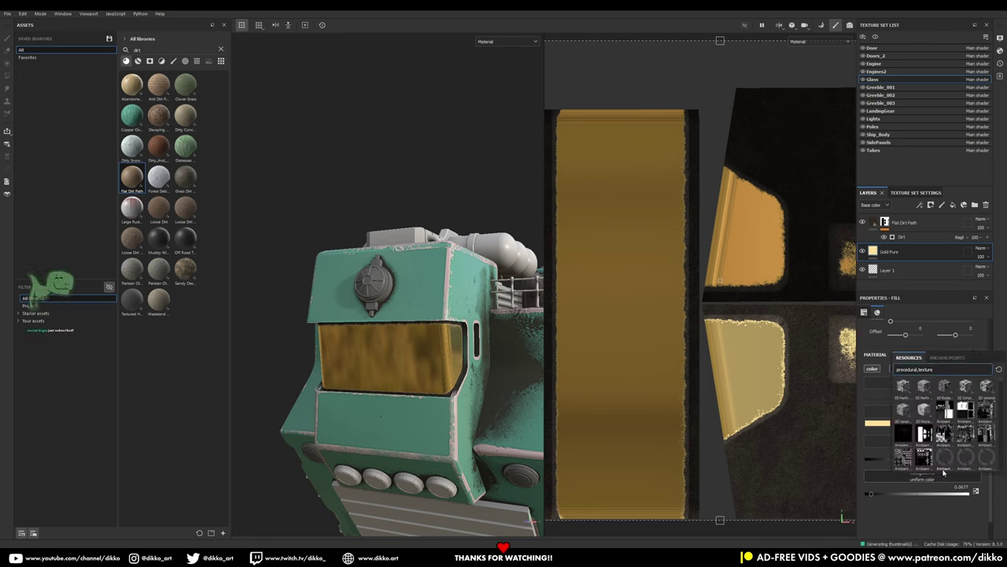
left_click(903, 409)
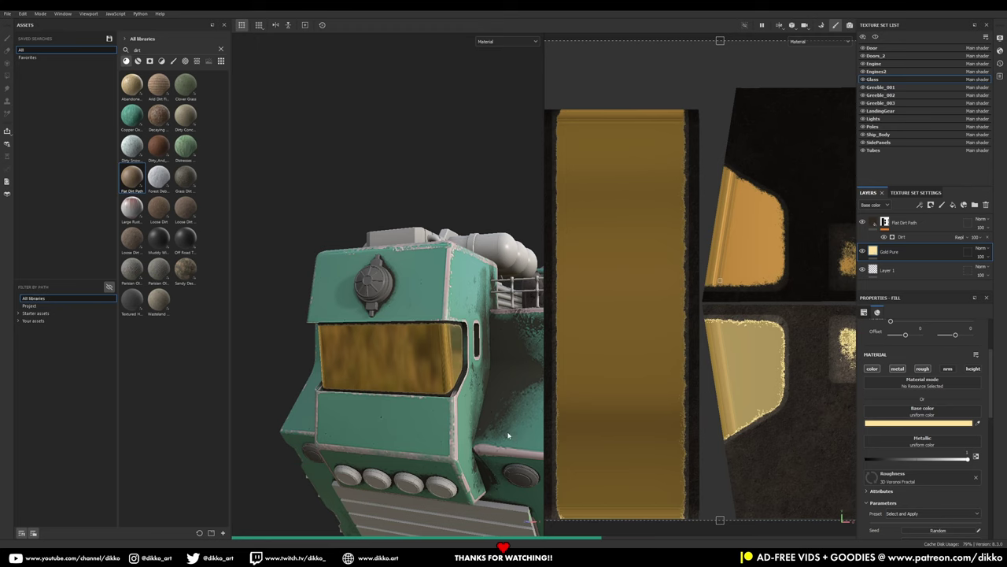
scroll(406, 402, "down", 2)
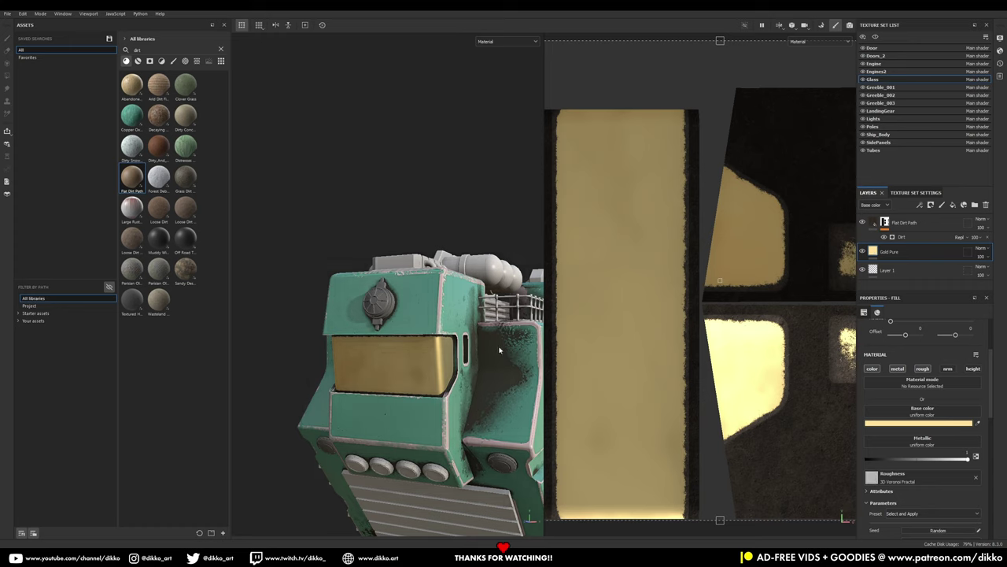
scroll(385, 407, "up", 3)
scroll(948, 470, "down", 2)
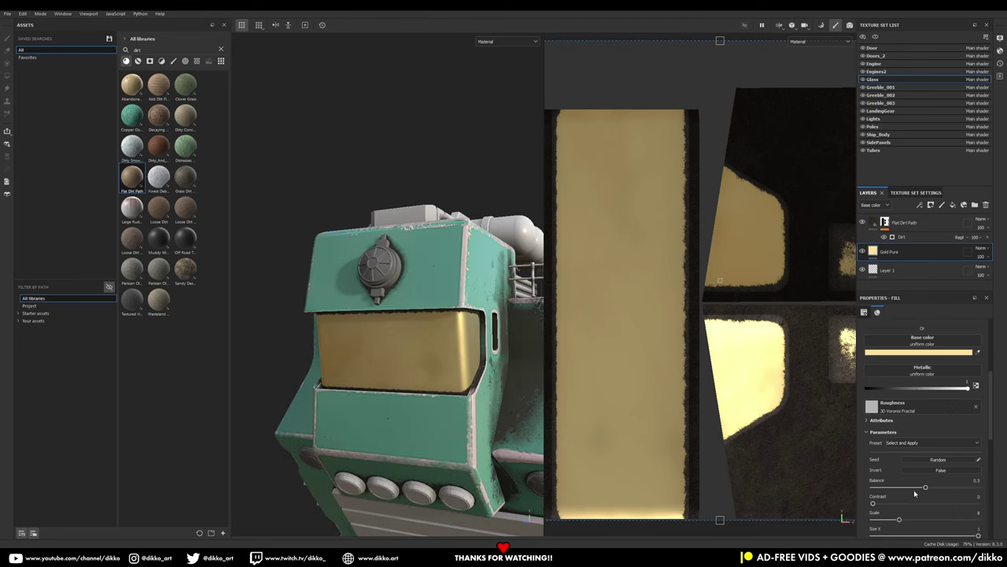
Set the roughness fractal's Balance to 0.29, Contrast to 0.28 and Scale to 32
left_click_drag(914, 488, 981, 522)
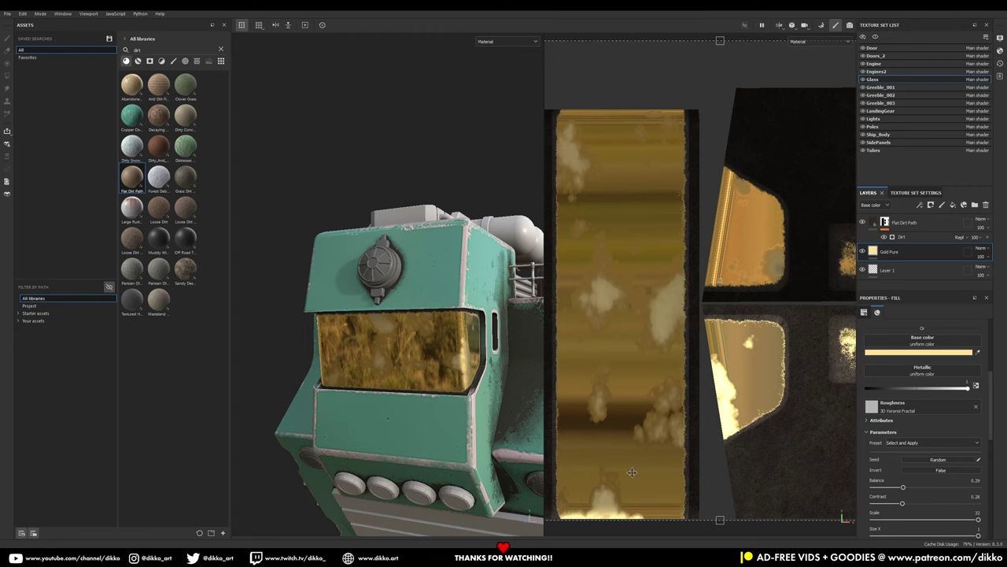
left_click_drag(488, 447, 395, 439, "alt")
scroll(885, 505, "down", 1)
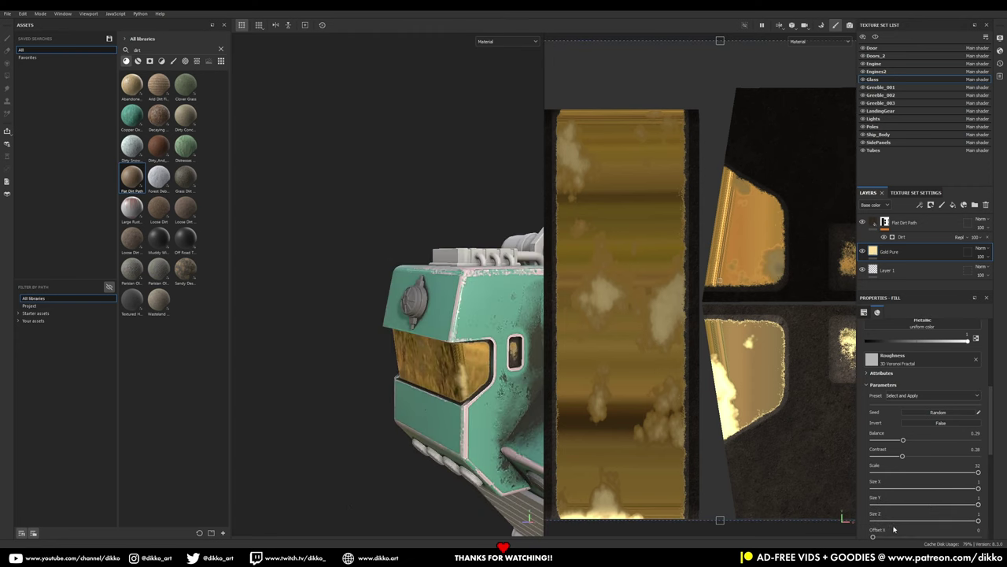
Raise the fractal's Balance and set its Roughness to 0.8 and Rounded Curve to 0.45, with Max Level at 4
left_click_drag(904, 440, 930, 440)
scroll(949, 384, "up", 1)
scroll(924, 441, "down", 2)
scroll(922, 461, "down", 8)
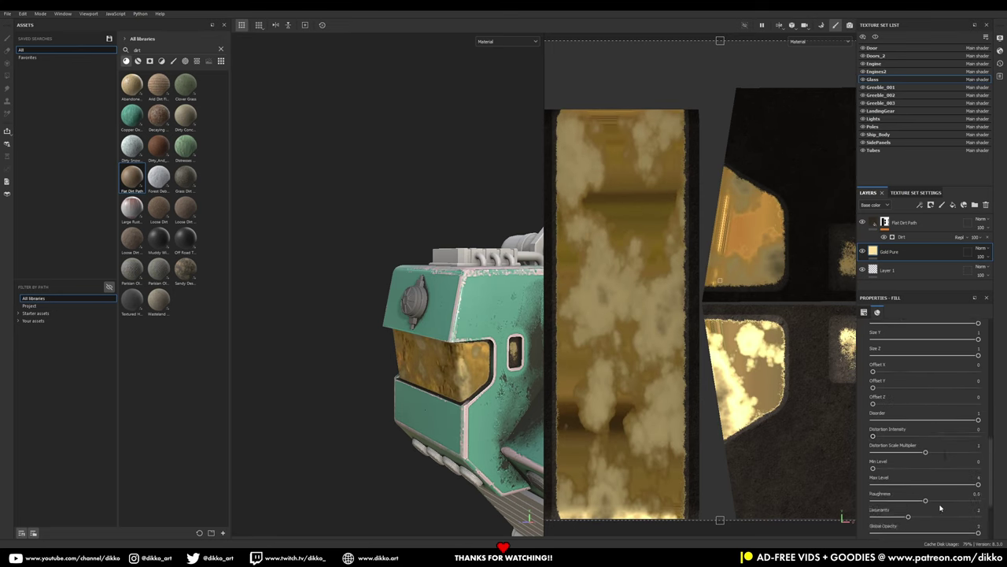
left_click_drag(955, 486, 978, 484)
mouse_move(874, 469)
left_mouse_down()
mouse_move(927, 469)
mouse_move(873, 469)
left_mouse_up()
left_click_drag(927, 500, 991, 463)
scroll(960, 503, "down", 3)
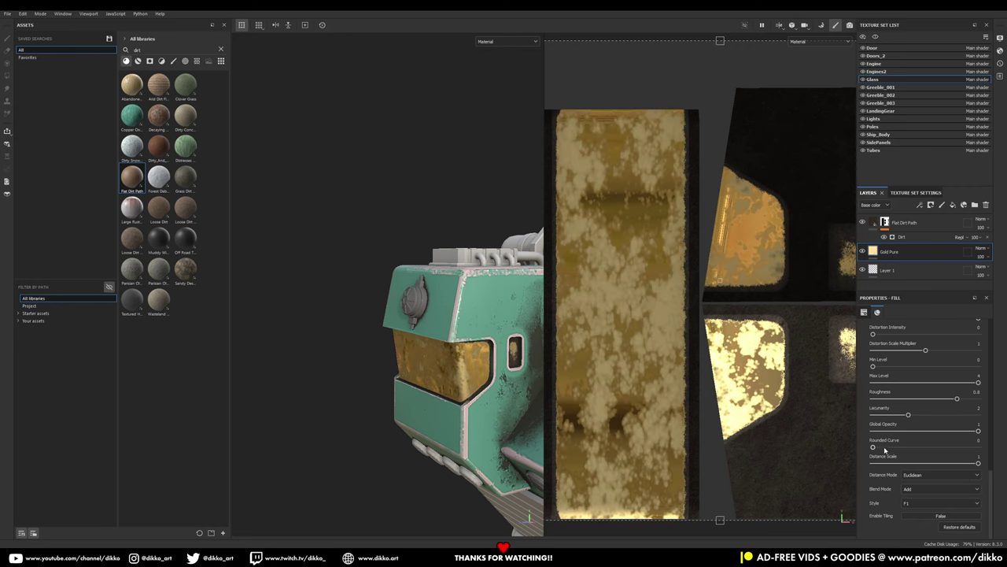
left_click_drag(875, 448, 921, 448)
scroll(938, 440, "up", 1)
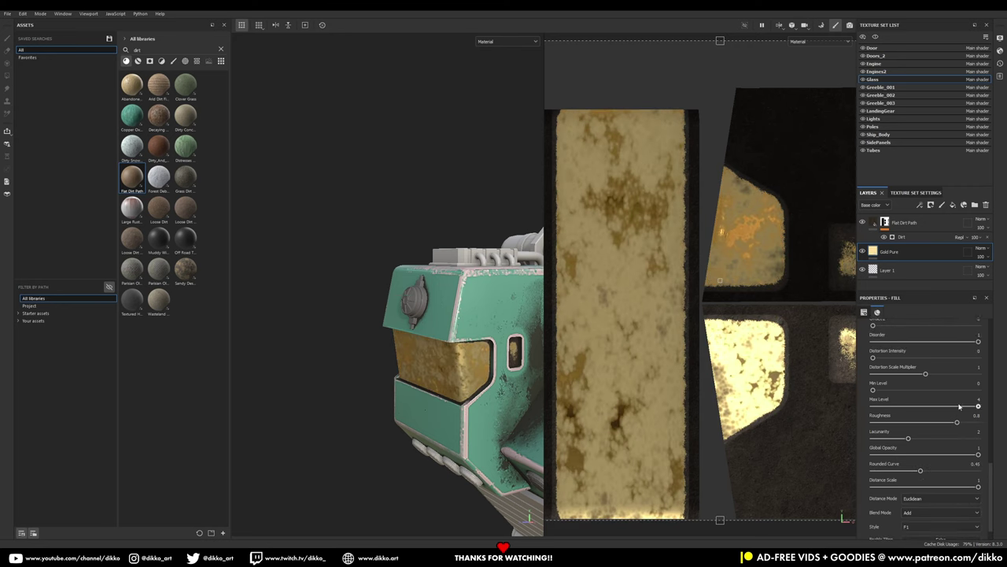
left_click_drag(960, 406, 1002, 414)
Set the roughness fractal's Balance to 0.29 and Contrast to 0.54 for sparser smudges on the gold glass, and save the project
scroll(937, 423, "up", 7)
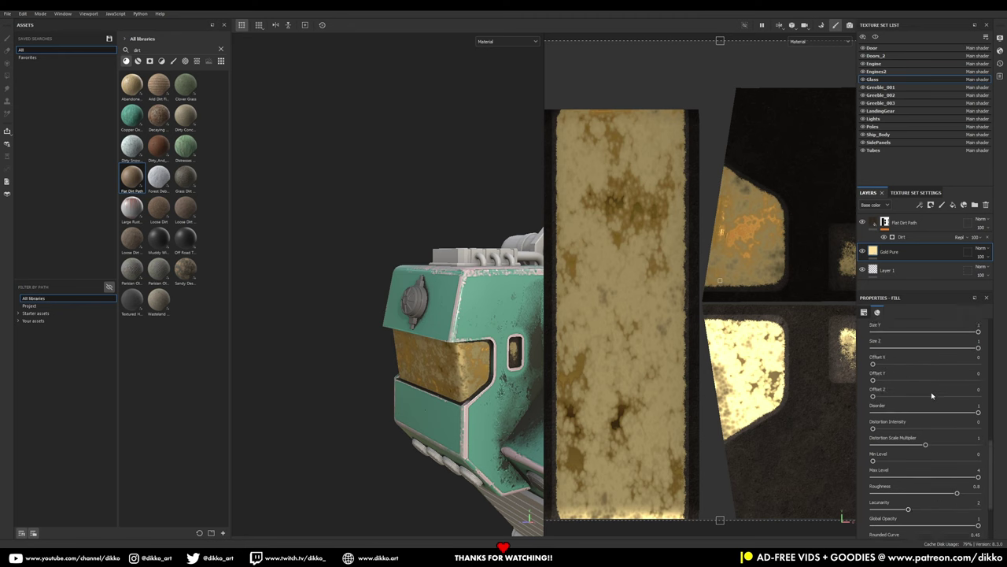
left_click_drag(918, 362, 906, 374)
left_click_drag(441, 402, 547, 411, "alt")
left_click_drag(928, 379, 930, 378)
scroll(868, 431, "up", 6)
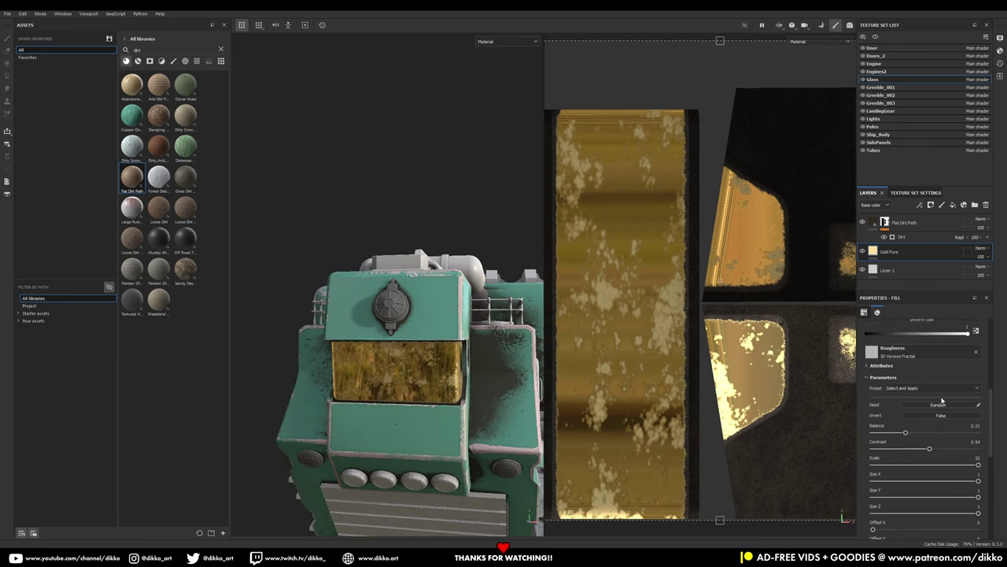
scroll(890, 464, "down", 1)
mouse_move(906, 479)
left_mouse_down()
mouse_move(891, 479)
mouse_move(994, 480)
mouse_move(903, 482)
left_mouse_up()
mouse_move(504, 440)
left_mouse_down("alt")
mouse_move(394, 436)
mouse_move(567, 440)
mouse_move(481, 450)
mouse_move(495, 437)
left_mouse_up("alt")
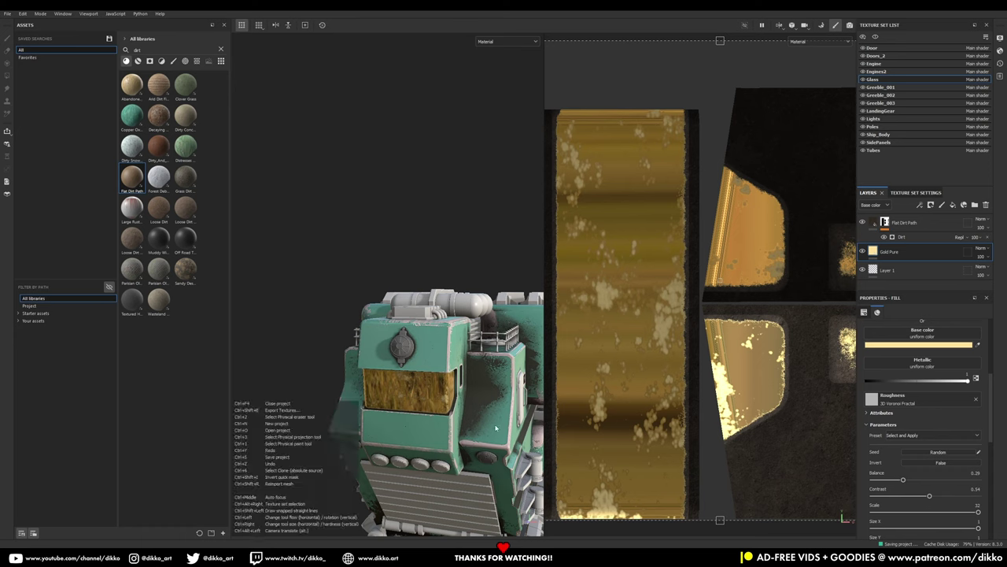
Examine the whole ship from the front, the side and the rear engines
scroll(496, 429, "down", 5)
left_click_drag(497, 429, 425, 421, "alt")
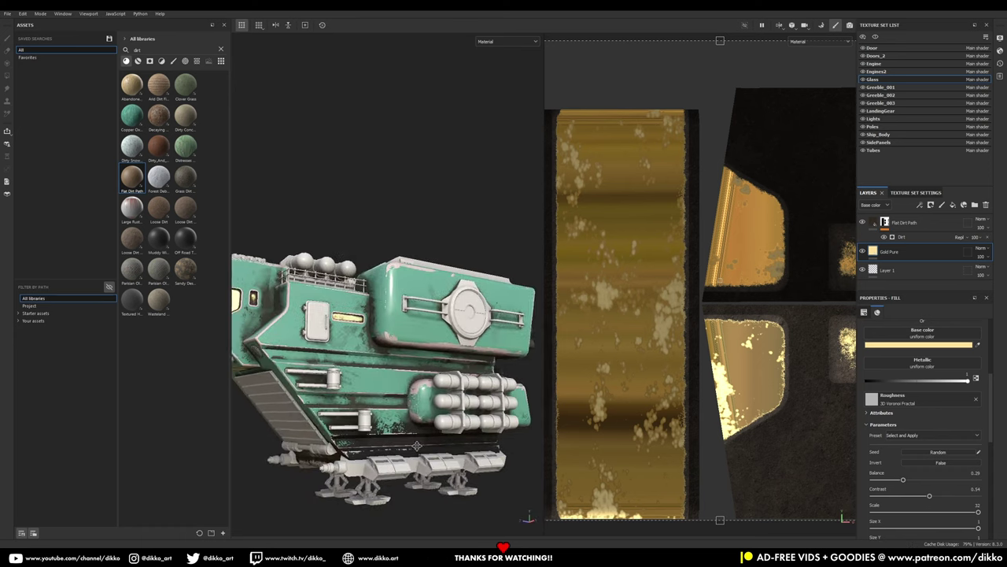
middle_click_drag(425, 421, 535, 432, "alt")
left_click_drag(346, 401, 427, 401, "alt")
middle_click_drag(428, 401, 340, 413, "alt")
left_click_drag(340, 429, 351, 401, "alt")
scroll(440, 322, "down", 3)
middle_click_drag(441, 323, 330, 394, "alt")
left_click_drag(330, 394, 414, 370, "alt")
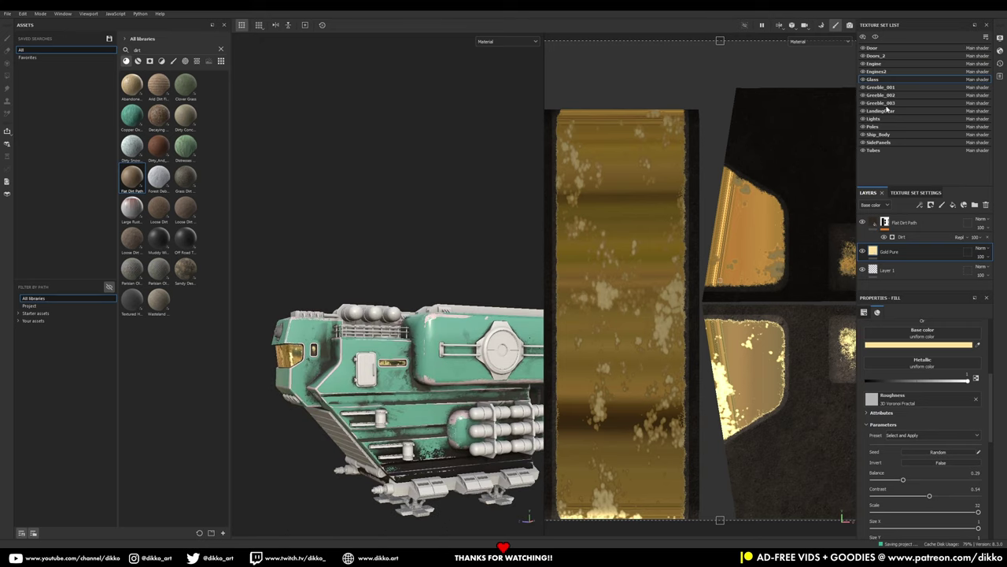
left_click_drag(394, 409, 234, 394, "alt")
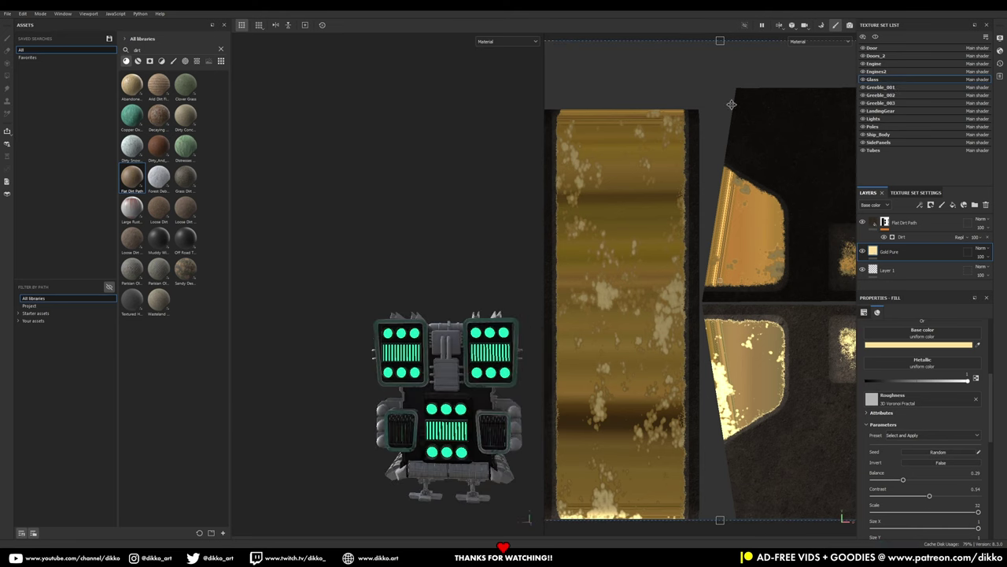
Activate post effects in the display settings and enable Glare
left_click(1000, 51)
left_click(999, 38)
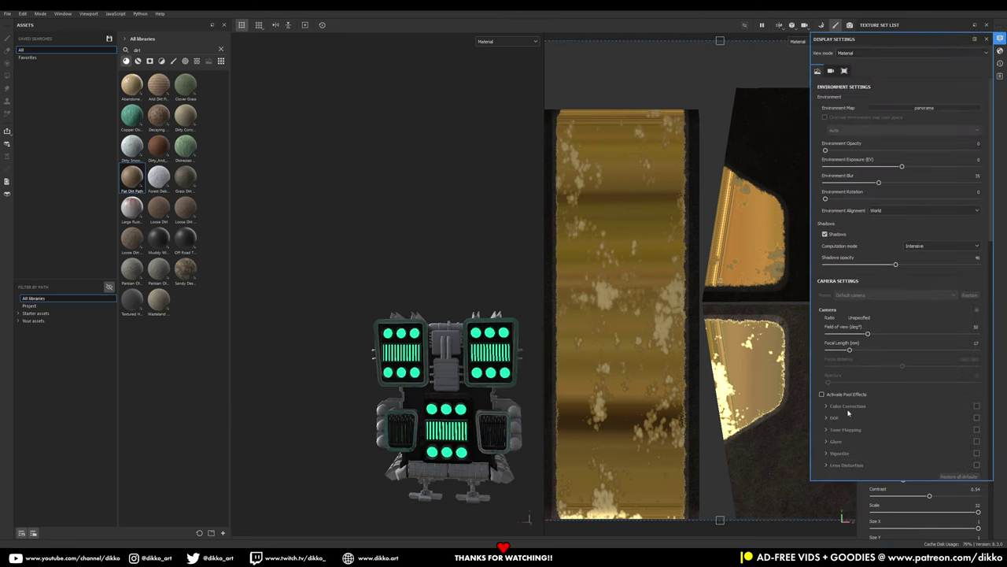
left_click(822, 395)
scroll(852, 406, "down", 1)
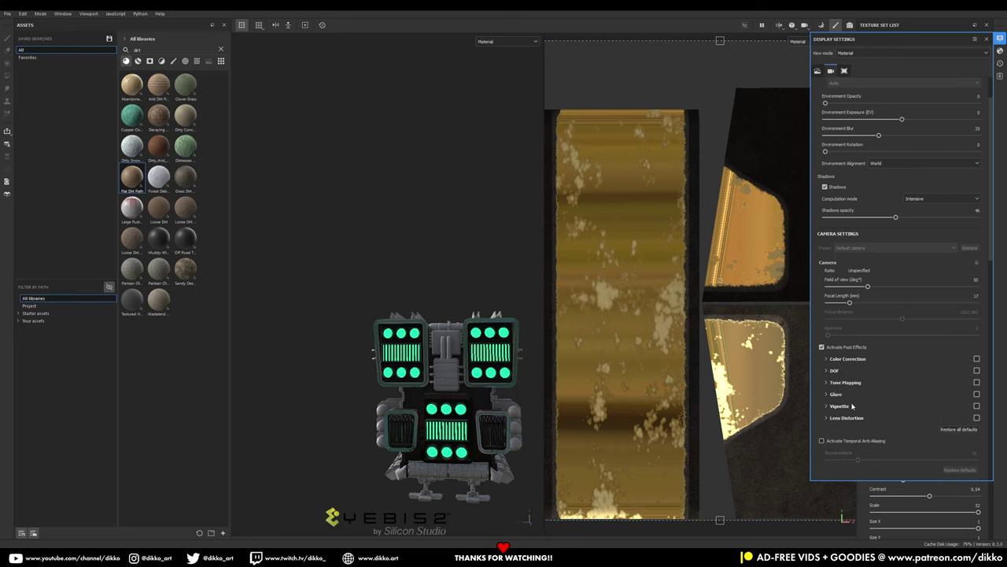
left_click(827, 394)
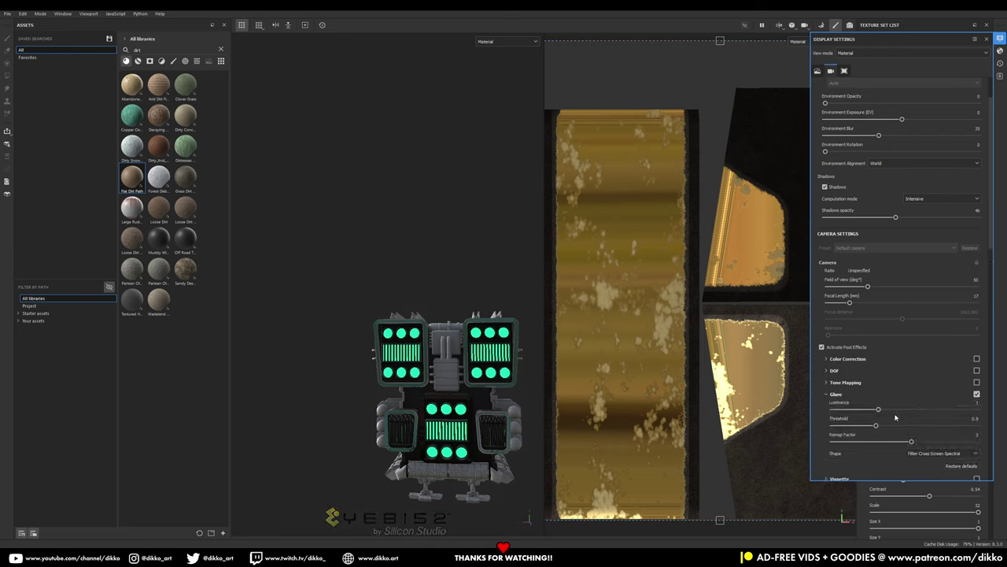
left_click(976, 394)
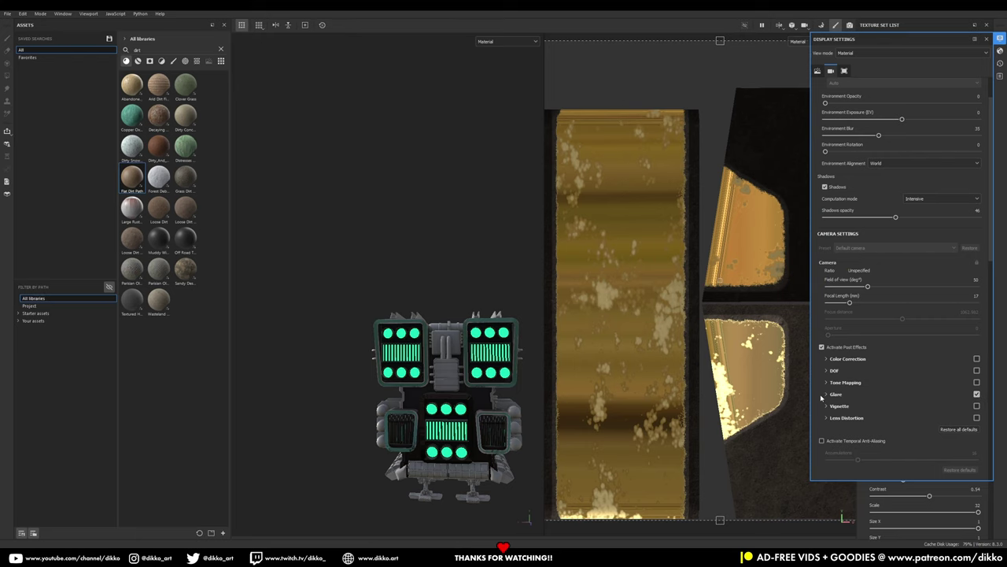
left_click(826, 395)
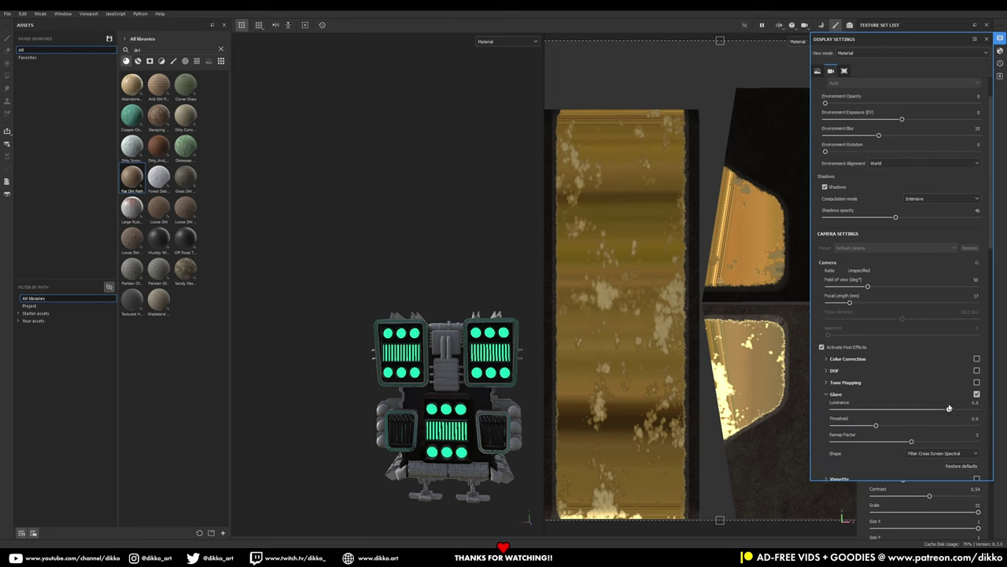
Set the Glare Luminance to 1.38 and Threshold to 0.33, checking the effect around the ship
left_click_drag(876, 426, 905, 408)
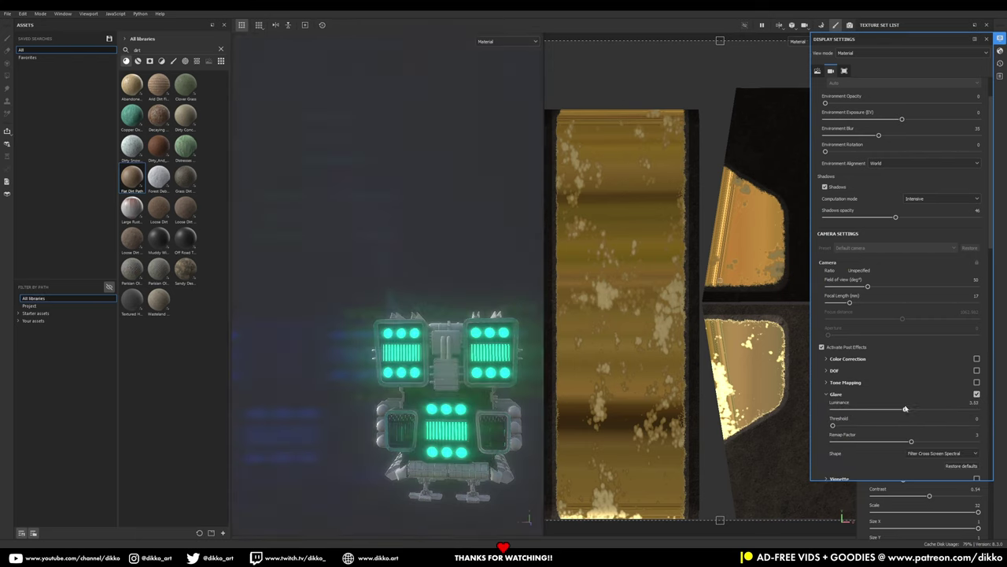
left_click_drag(409, 395, 526, 400, "alt")
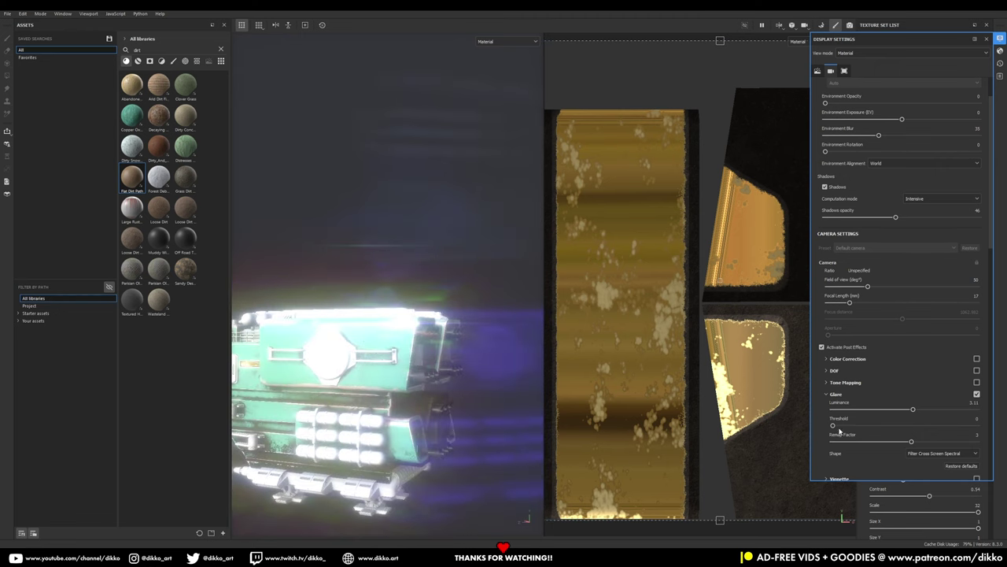
left_click_drag(834, 426, 858, 426)
left_click_drag(913, 409, 886, 411)
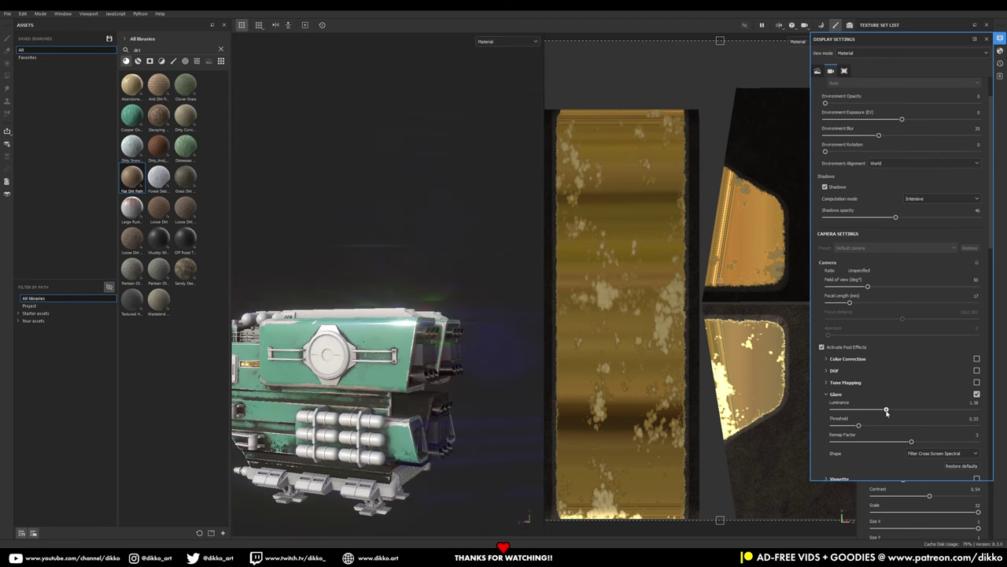
scroll(899, 400, "down", 1)
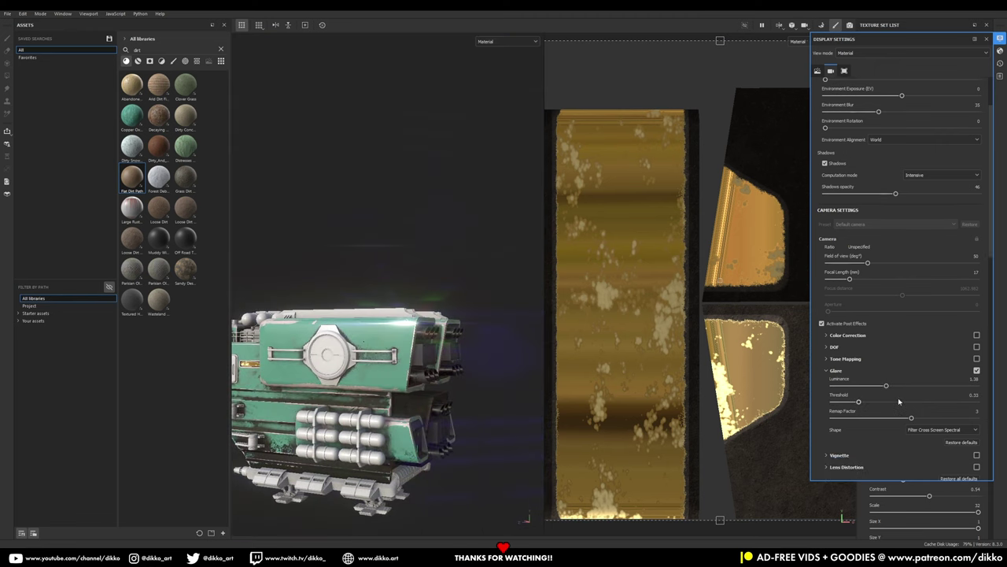
scroll(850, 455, "down", 12)
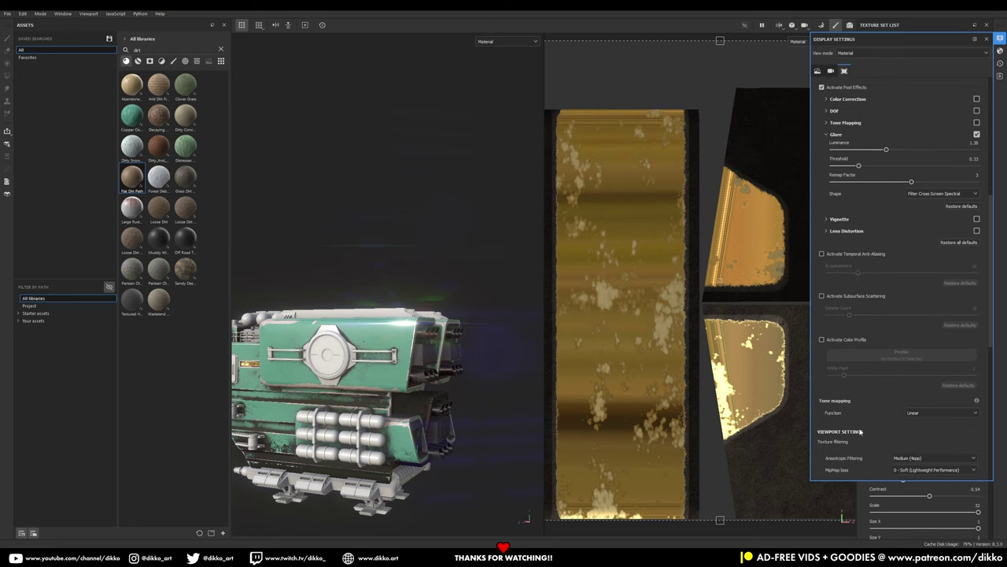
scroll(864, 427, "up", 9)
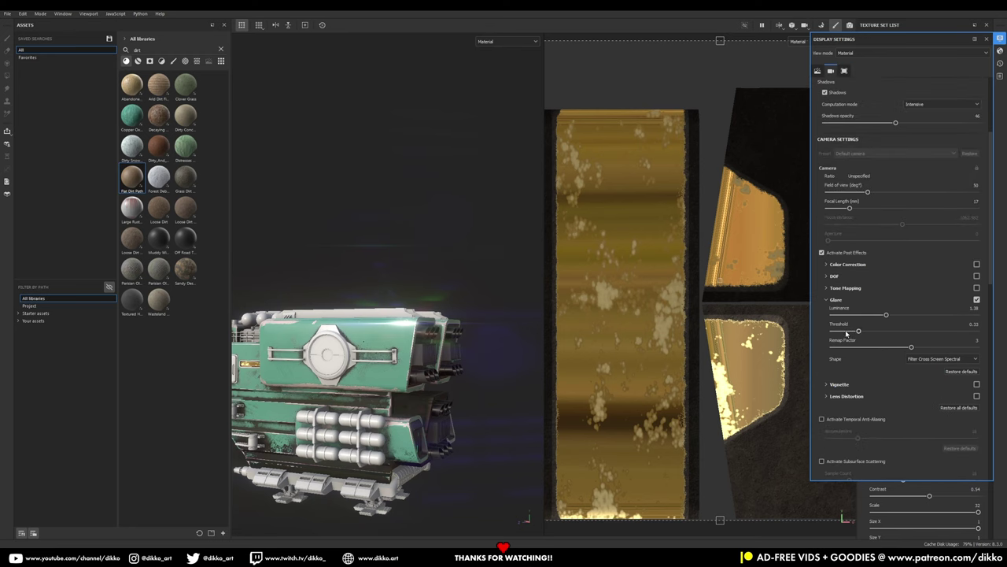
scroll(848, 319, "up", 3)
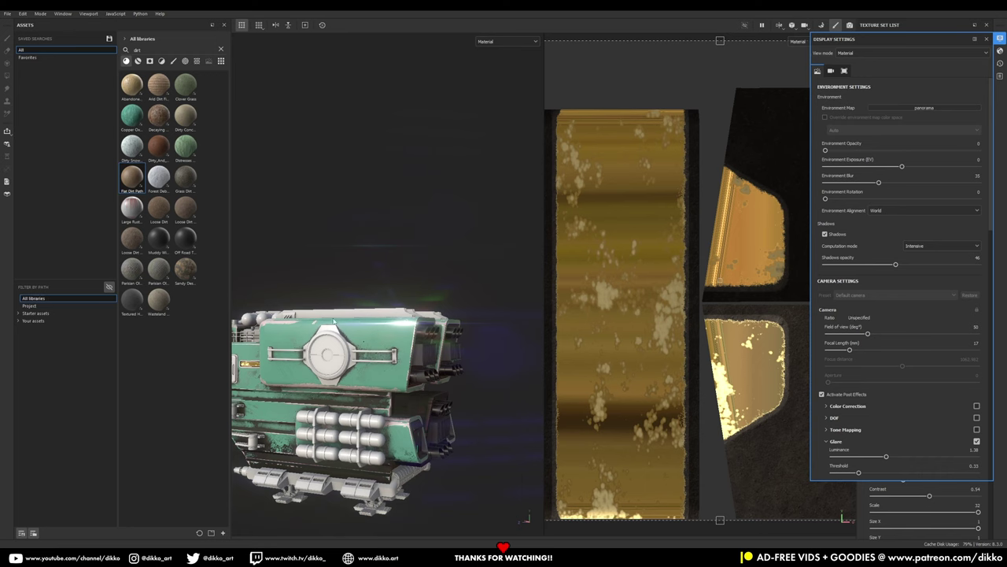
left_click_drag(334, 322, 479, 329, "alt")
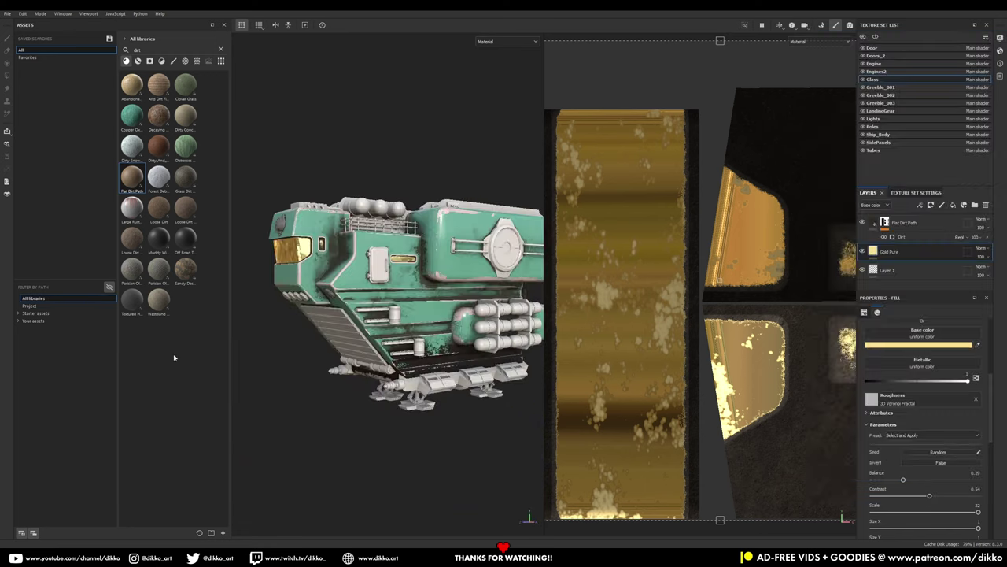
Add a fill layer on top of the Ship_Body stack and give it a bright orange base color
left_click_drag(520, 220, 468, 211, "alt")
middle_click_drag(468, 211, 451, 270, "alt")
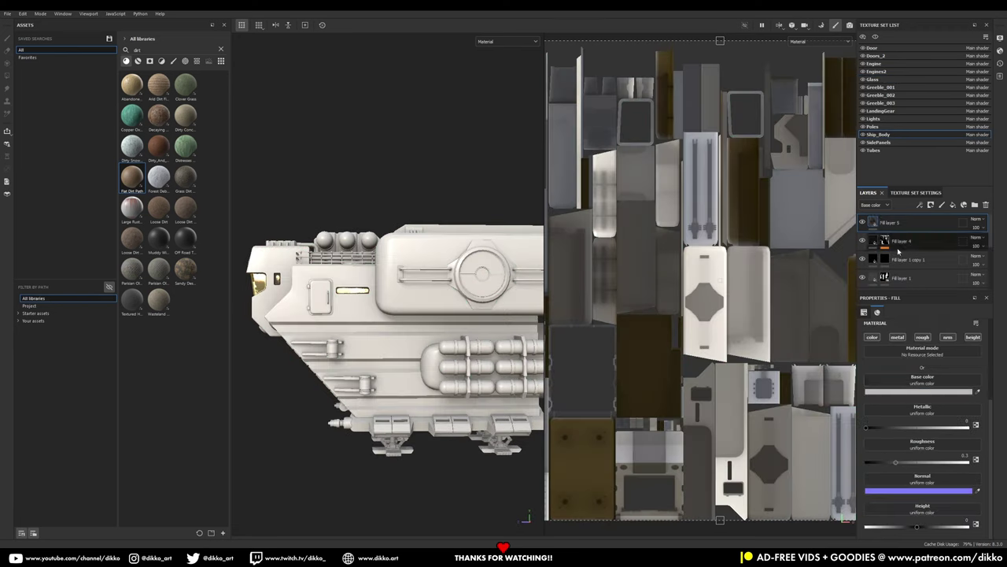
left_click(905, 392)
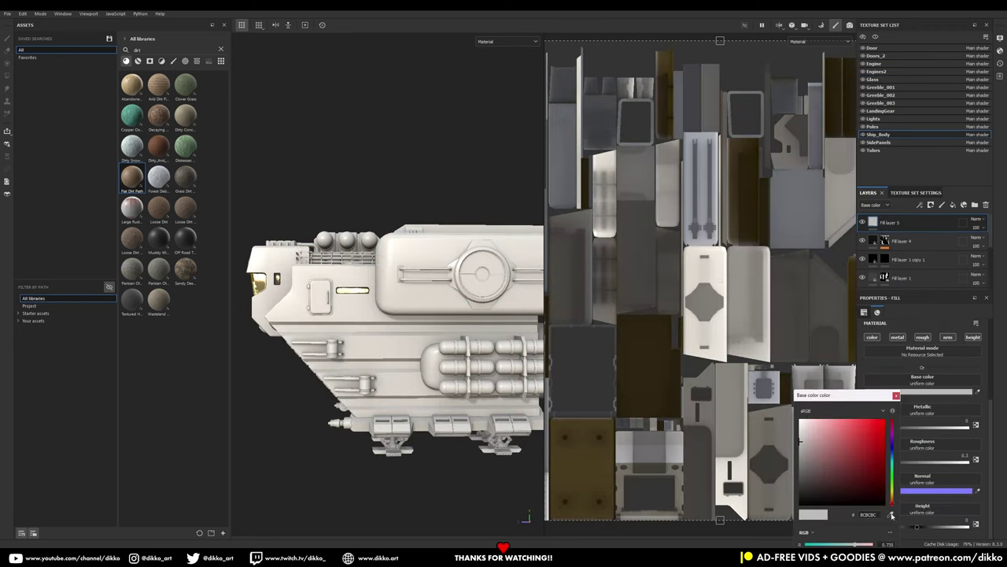
left_click(893, 501)
left_click_drag(853, 471, 900, 419)
Add a black mask to the orange fill layer and put a 3D Linear Gradient generator in it
left_click(931, 205)
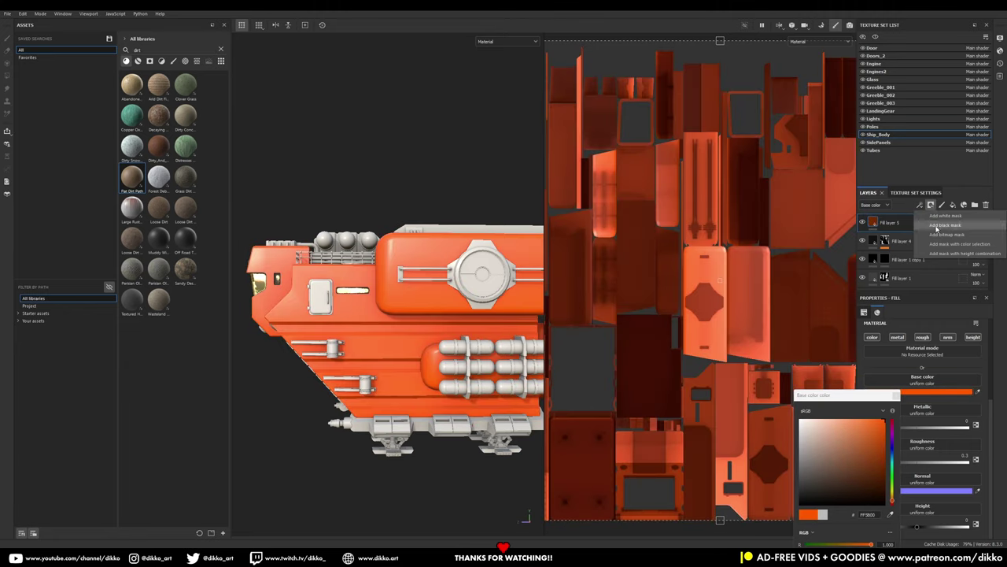
left_click(937, 226)
right_click(887, 222)
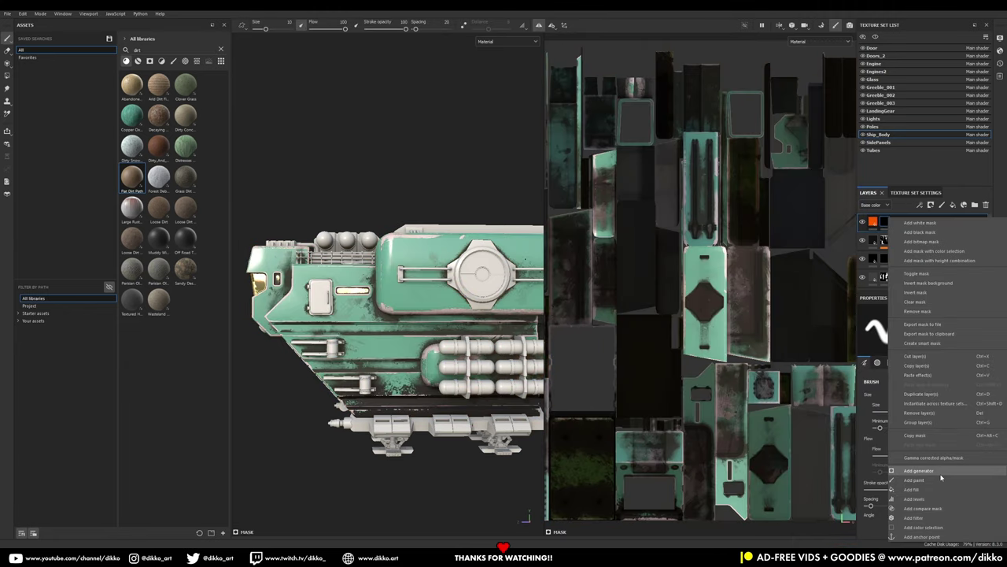
left_click(937, 470)
left_click(948, 331)
left_click(926, 359)
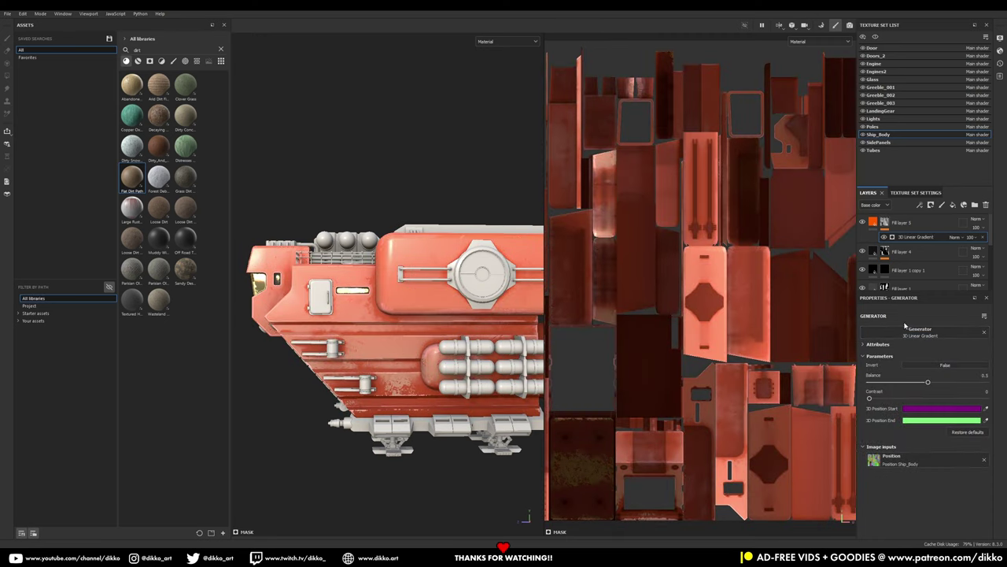
Set the 3D Linear Gradient's Balance to 0.52 and Contrast to 0.99 and inspect the color boundary along the hull
left_click_drag(926, 382, 891, 382)
left_click_drag(872, 398, 986, 397)
left_click_drag(890, 382, 931, 382)
scroll(391, 360, "up", 4)
middle_click_drag(378, 346, 480, 393, "alt")
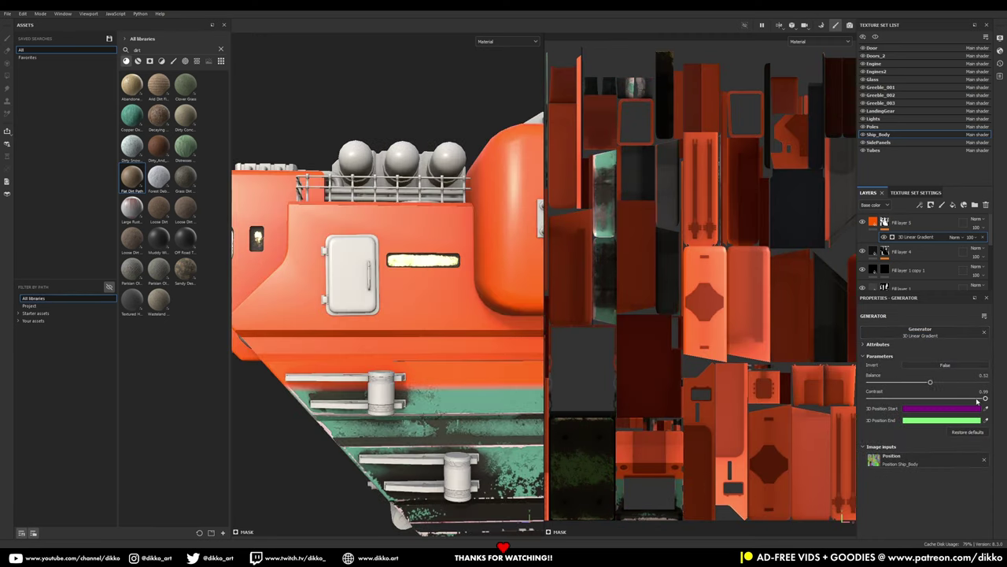
Set the 3D Linear Gradient's Contrast to 1 and Balance to 0.53 and check the color boundary around the hull
left_click_drag(986, 398, 992, 399)
left_click_drag(930, 382, 932, 384)
right_click_drag(454, 412, 377, 420, "alt")
left_click_drag(376, 420, 456, 423, "alt")
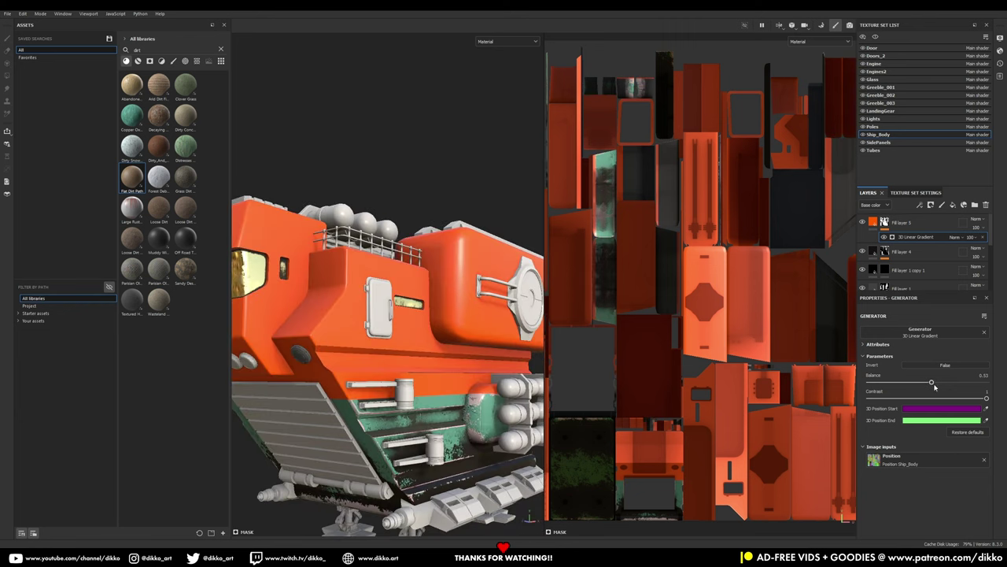
Duplicate the 3D Linear Gradient generator in the orange layer's mask, set the copy's Balance to 0.56 and invert it
right_click(911, 238)
left_click(928, 253)
key("ctrl+v")
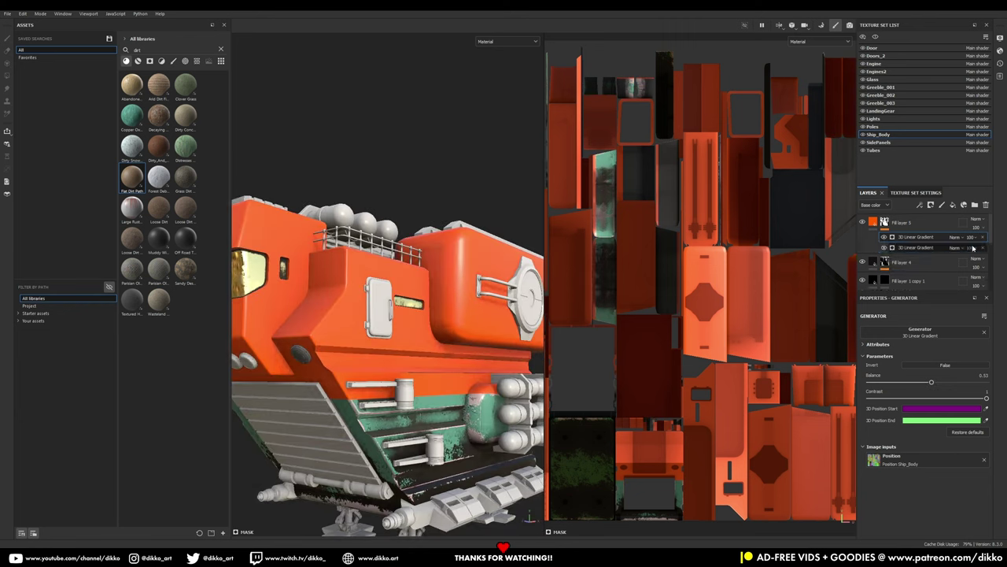
left_click_drag(976, 399, 989, 398)
left_click_drag(932, 382, 936, 383)
left_click(936, 365)
left_click_drag(456, 346, 417, 358, "alt")
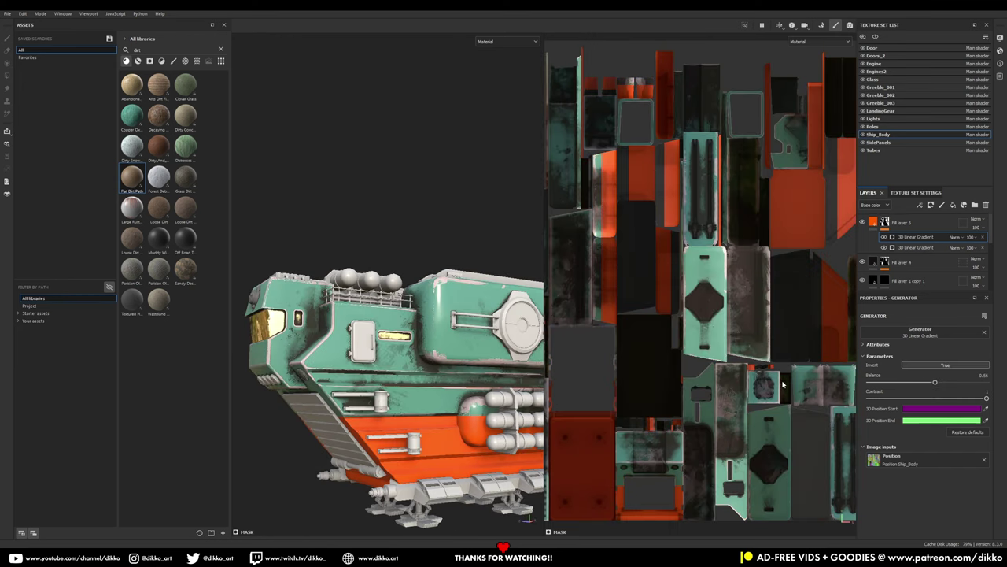
Try the Inverse Divide blending mode on the gradient copy with Balance 0.52, comparing it inverted and not inverted
left_click(955, 237)
left_click(960, 289)
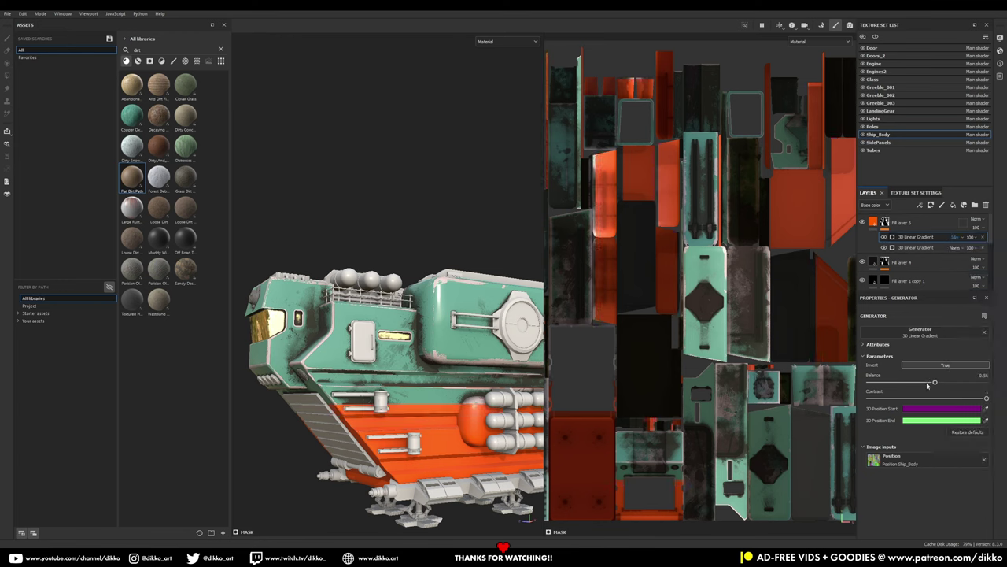
mouse_move(935, 382)
left_mouse_down()
mouse_move(924, 382)
mouse_move(989, 398)
mouse_move(921, 383)
mouse_move(929, 382)
left_mouse_up()
left_click(936, 366)
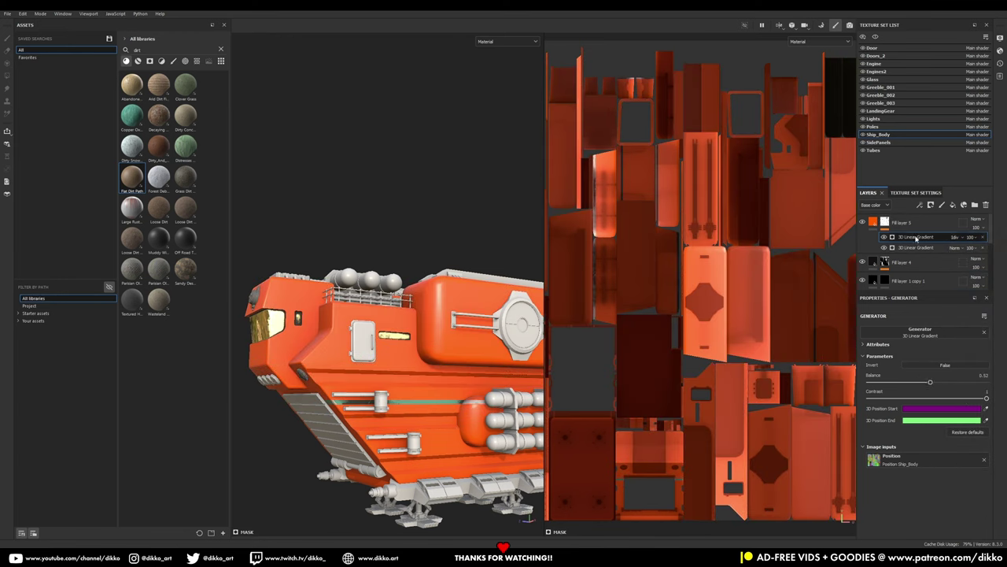
left_click(937, 365)
left_click(936, 237)
left_click(944, 365)
left_click(944, 365)
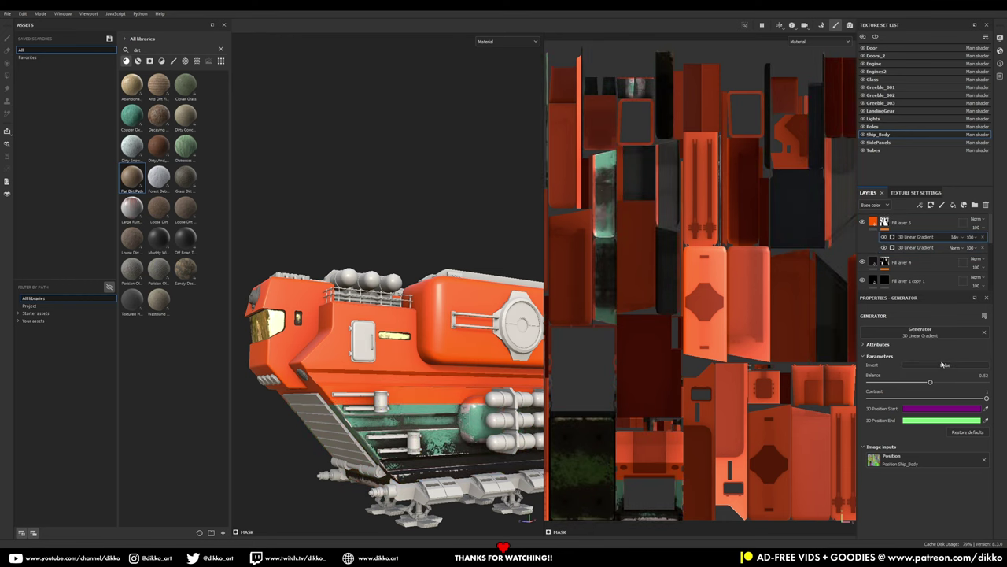
Isolate the lower 3D Linear Gradient, invert it, set its Balance to 0.51 and show the upper gradient again
left_click(915, 250)
left_click(912, 364)
mouse_move(930, 382)
left_mouse_down()
mouse_move(941, 383)
mouse_move(929, 382)
left_mouse_up()
left_click(935, 238)
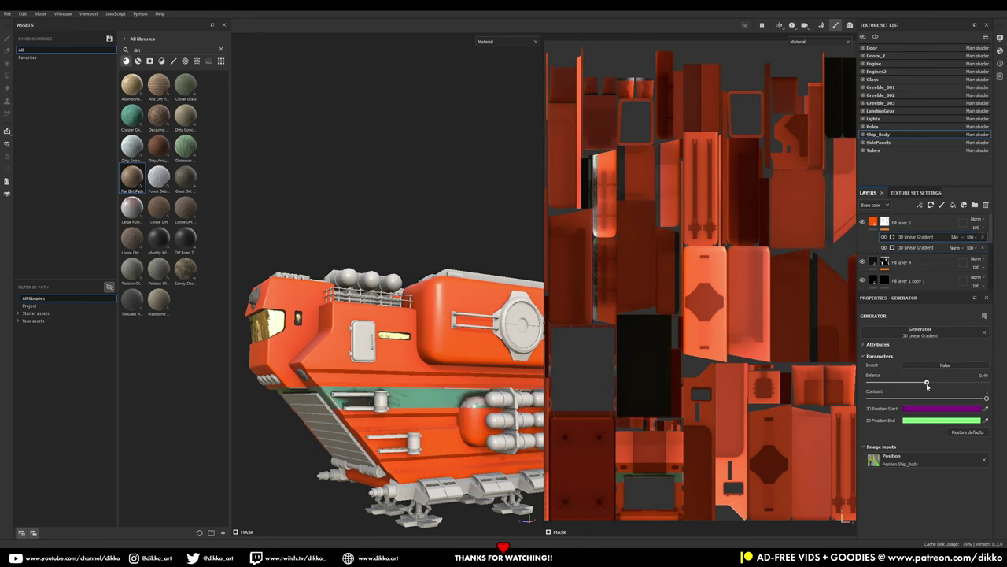
left_click(885, 237)
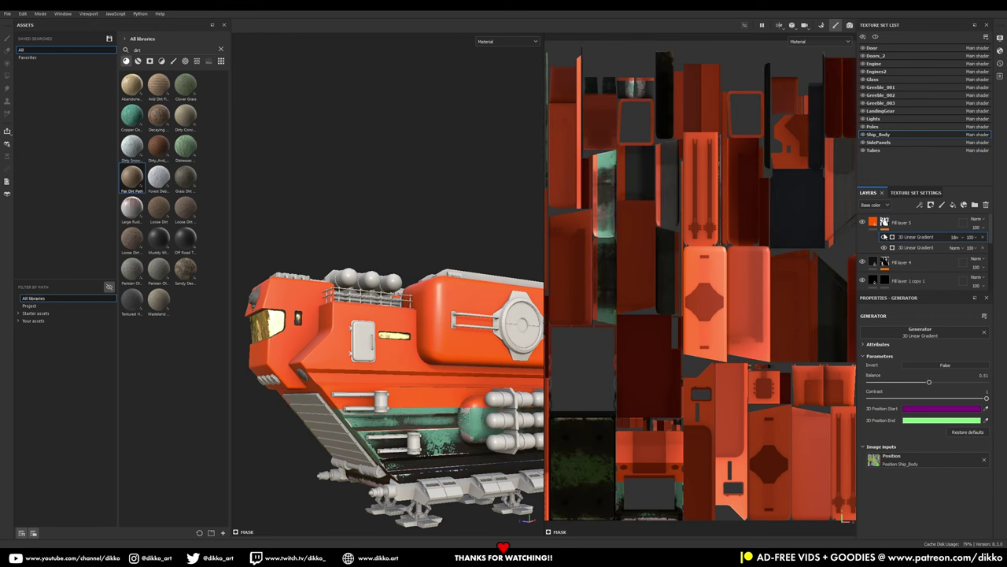
left_click(944, 365)
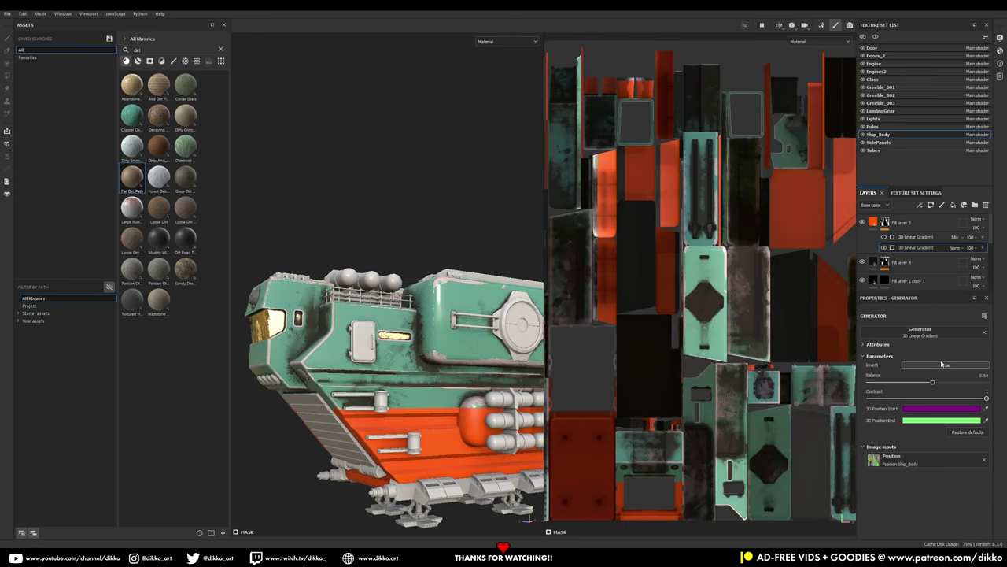
left_click_drag(933, 383, 928, 383)
left_click(884, 239)
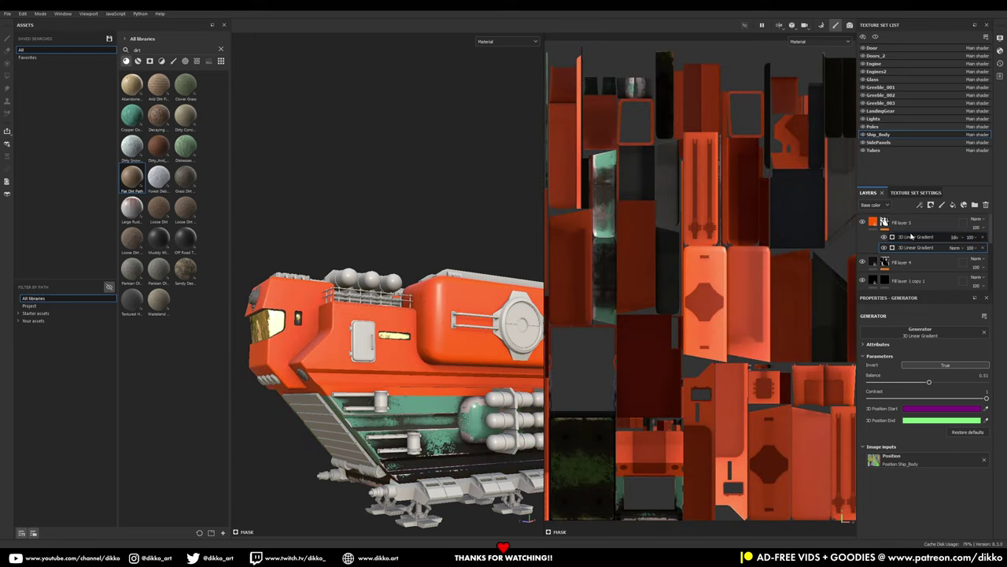
Try the Subtract blending mode on the upper 3D Linear Gradient
left_click(913, 237)
left_click(956, 238)
left_click(968, 315)
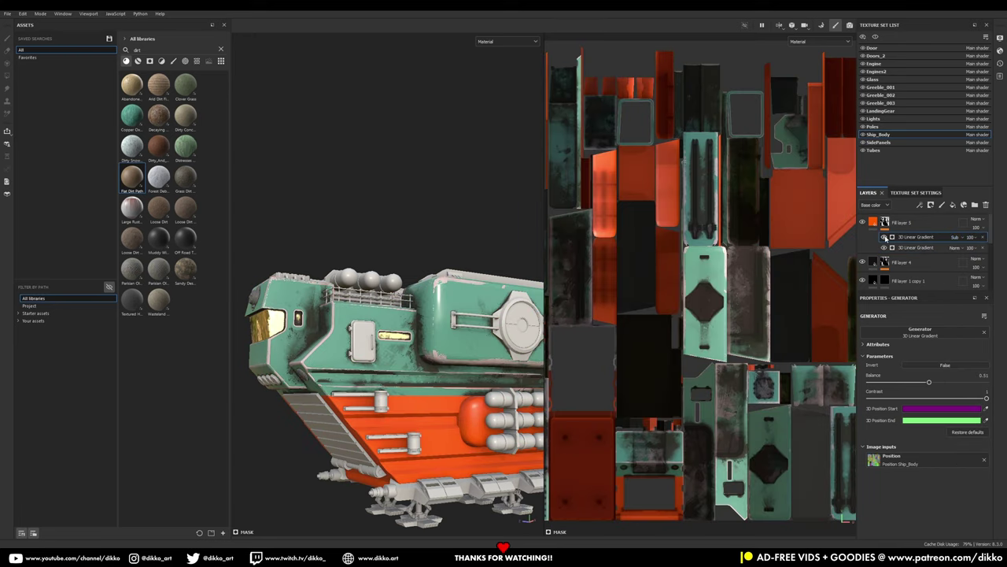
Set the upper 3D Linear Gradient's blending mode to Difference, invert it and set its Balance to 0.51
left_click(955, 237)
left_click(978, 333)
left_click_drag(923, 383, 928, 383)
left_click(929, 365)
left_click(913, 249)
left_click(921, 238)
left_click_drag(401, 417, 498, 452, "alt")
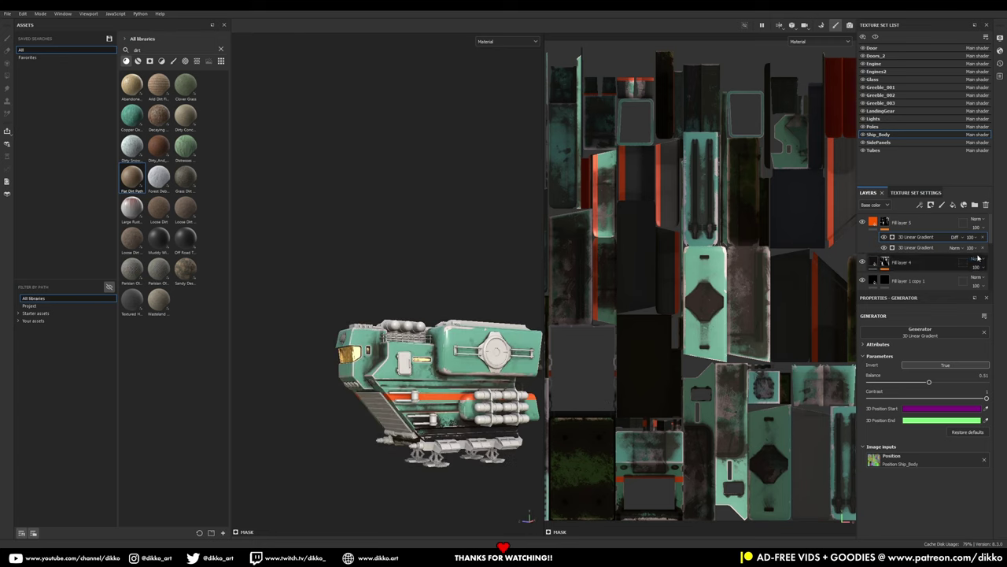
Lower the Balance of both gradients to move the orange stripe up to the ship's upper hull
left_click_drag(929, 383, 911, 384)
left_click(902, 247)
mouse_move(386, 381)
left_mouse_down("alt")
mouse_move(465, 385)
mouse_move(468, 405)
mouse_move(394, 400)
left_mouse_up("alt")
Move the orange Fill layer 5 below Fill layer 1, directly above the Steel Painted Scraped Dirty folder
left_click_drag(908, 227, 908, 285)
left_click(978, 238)
left_click(903, 241)
left_click_drag(901, 240, 907, 285)
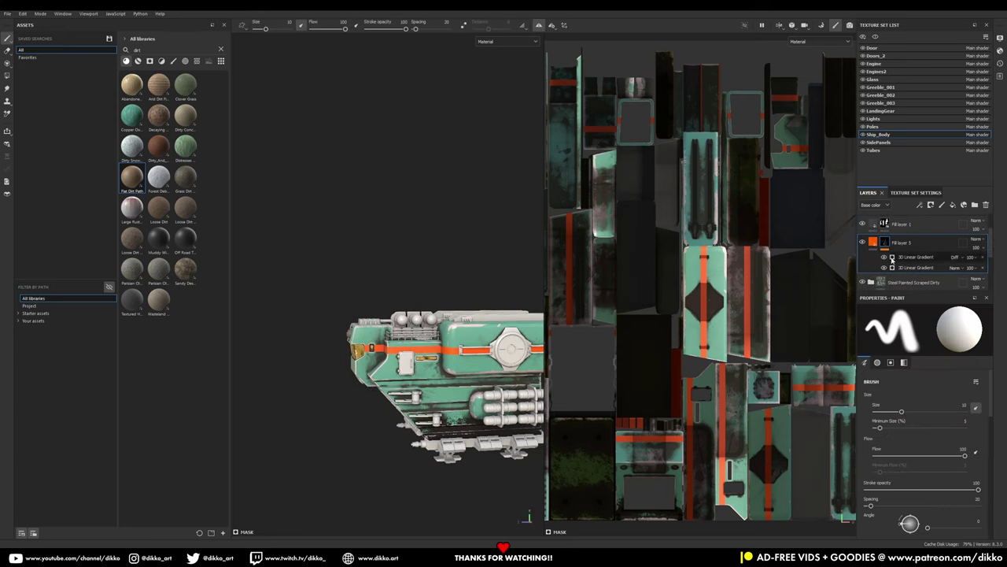
Move the orange Fill layer 5 into the Steel Painted Scraped Dirty folder
scroll(439, 383, "up", 4)
scroll(911, 254, "down", 2)
mouse_move(923, 221)
left_mouse_down()
mouse_move(922, 265)
mouse_move(908, 274)
mouse_move(913, 251)
left_mouse_up()
key("ctrl+z")
scroll(917, 262, "up", 3)
scroll(904, 256, "up", 2)
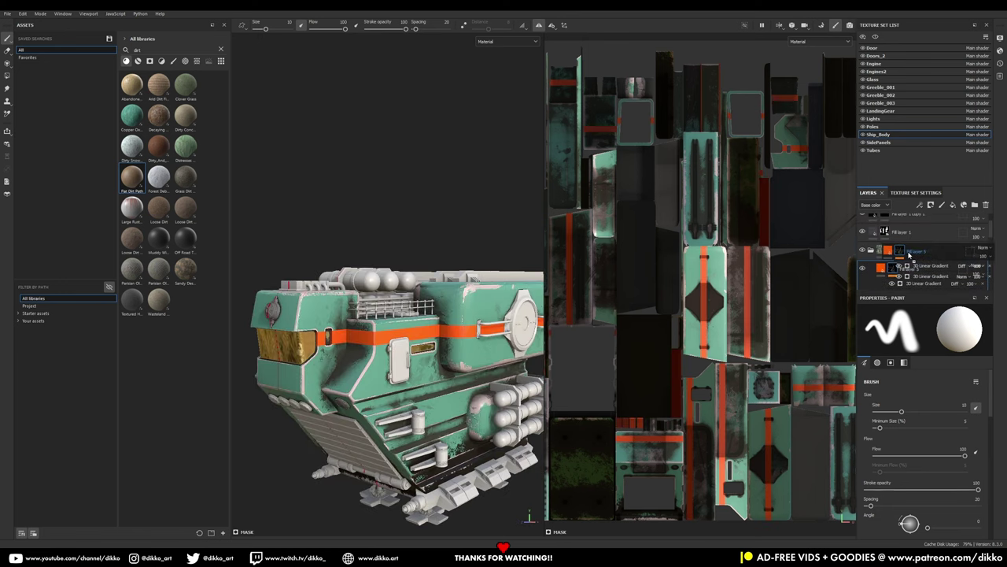
Find the Paint layer in the Steel Painted Scraped Dirty folder and toggle its visibility to check what it covers
scroll(879, 252, "down", 5)
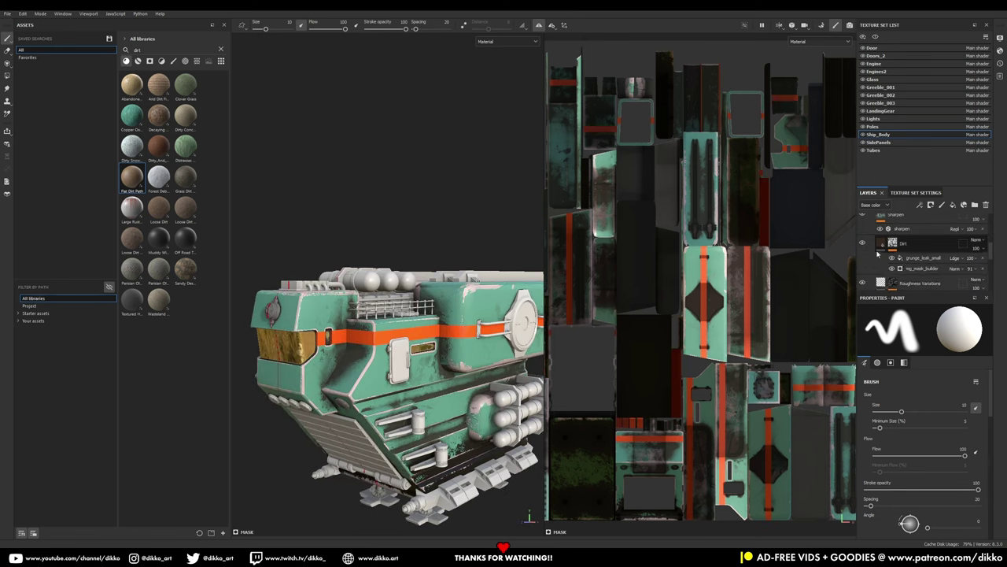
scroll(863, 247, "down", 1)
left_click(905, 278)
left_click(863, 278)
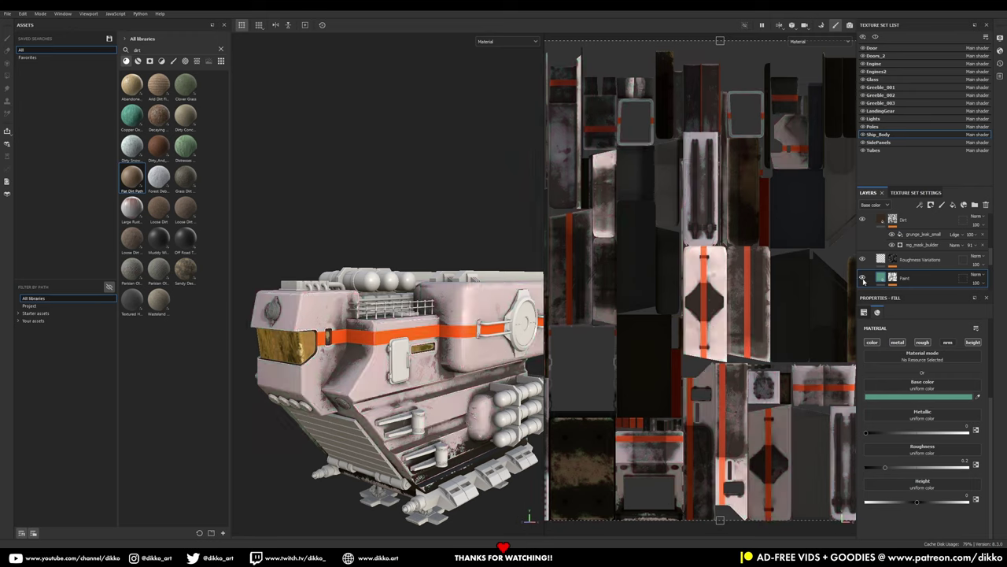
left_click(863, 278)
Move Fill layer 5 directly above the Paint layer so the stripe sits under the dirt and wear layers
scroll(925, 262, "up", 6)
scroll(926, 262, "down", 1)
mouse_move(912, 254)
left_mouse_down()
mouse_move(910, 293)
mouse_move(921, 225)
left_mouse_up()
left_click_drag(470, 356, 374, 346, "alt")
middle_click_drag(374, 347, 370, 318, "alt")
left_click_drag(368, 317, 390, 384, "alt")
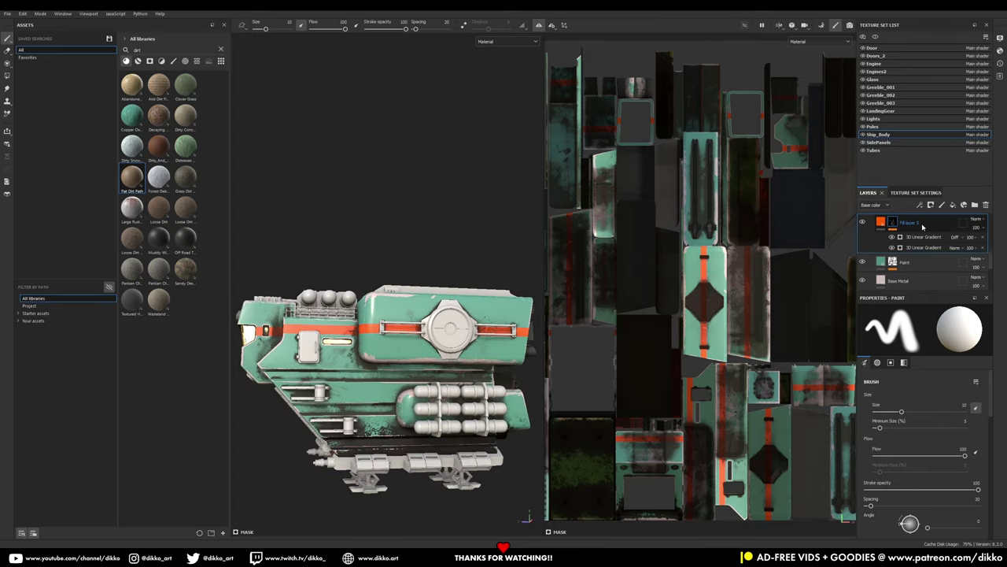
Duplicate the orange stripe layer and raise its gradients' Balance, the lower one to 0.59, for a stripe on the lower hull
key("ctrl+d")
left_click(943, 248)
left_click_drag(911, 381, 941, 382)
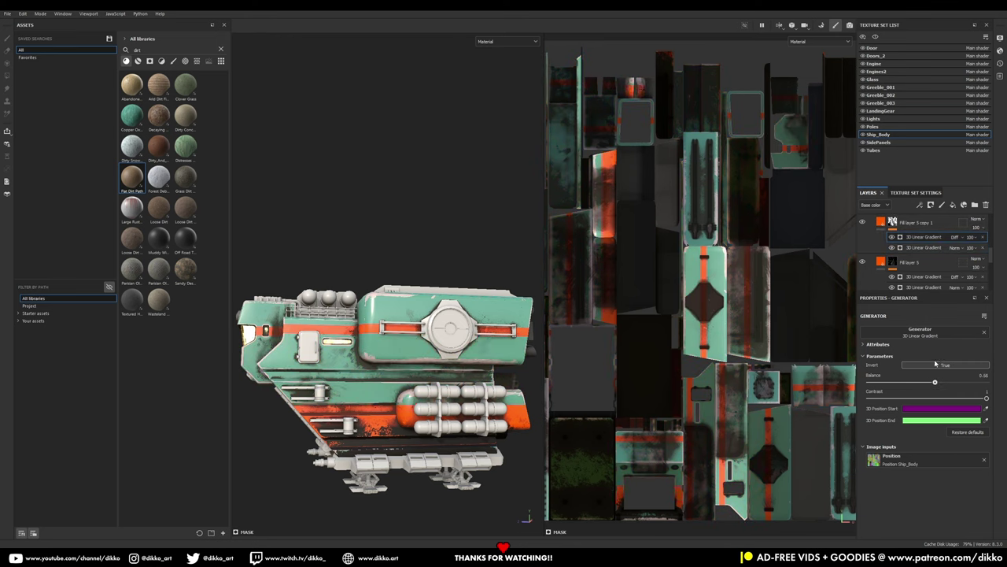
Save the project and inspect both orange stripes around the ship from near and far
mouse_move(394, 385)
left_mouse_down("alt")
mouse_move(417, 401)
mouse_move(275, 424)
mouse_move(382, 384)
mouse_move(355, 430)
mouse_move(427, 339)
mouse_move(390, 379)
left_mouse_up("alt")
scroll(379, 381, "down", 4)
middle_click_drag(390, 379, 295, 378, "alt")
left_click_drag(295, 378, 365, 365, "alt")
middle_click_drag(364, 364, 416, 351, "alt")
mouse_move(416, 350)
right_mouse_down("alt")
mouse_move(435, 412)
mouse_move(429, 339)
right_mouse_up("alt")
key("ctrl+s")
left_click_drag(429, 339, 507, 327, "alt")
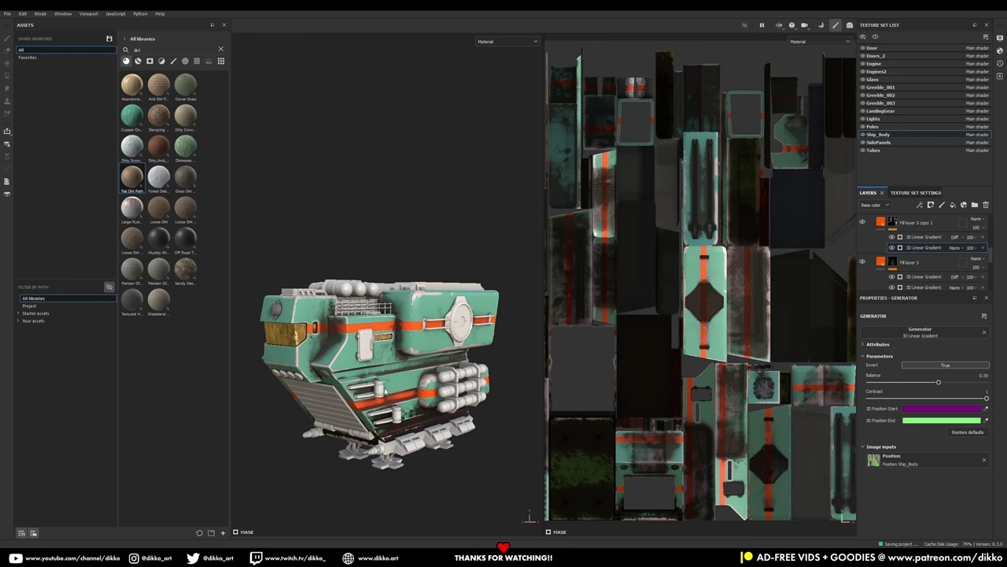
right_click_drag(386, 392, 364, 339, "alt")
left_click_drag(364, 339, 484, 422, "alt")
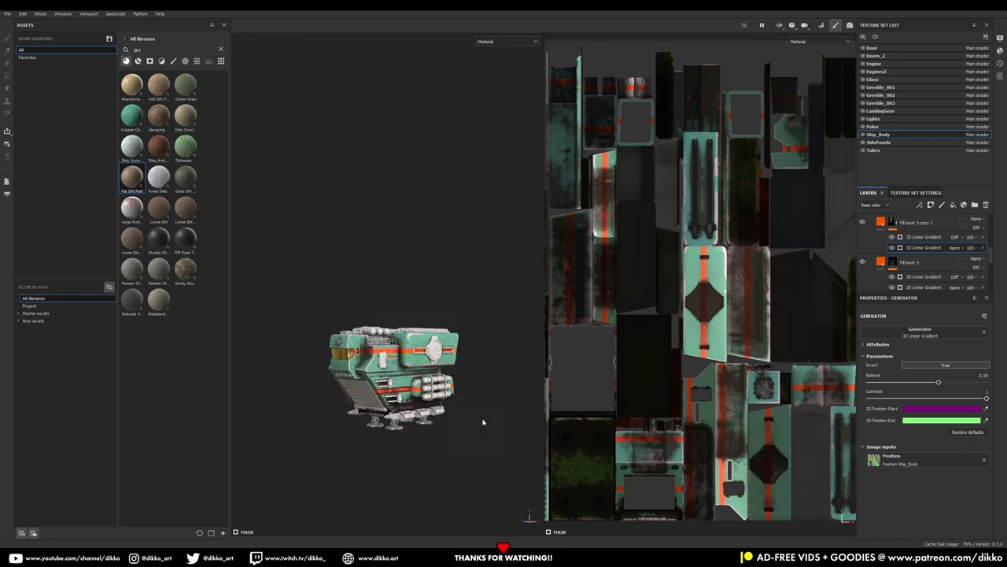
right_click_drag(485, 422, 508, 484, "alt")
left_click_drag(508, 484, 449, 469, "alt")
Toggle the Steel Painted Scraped Dirty folder's visibility to compare the hull with and without it
scroll(947, 245, "up", 10)
left_click(864, 279)
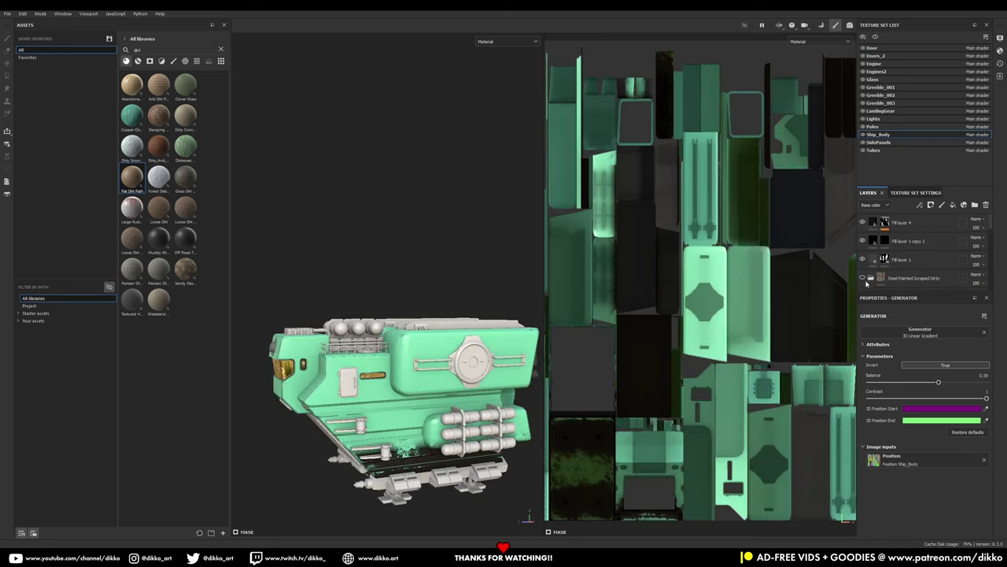
left_click(865, 279)
scroll(880, 265, "down", 5)
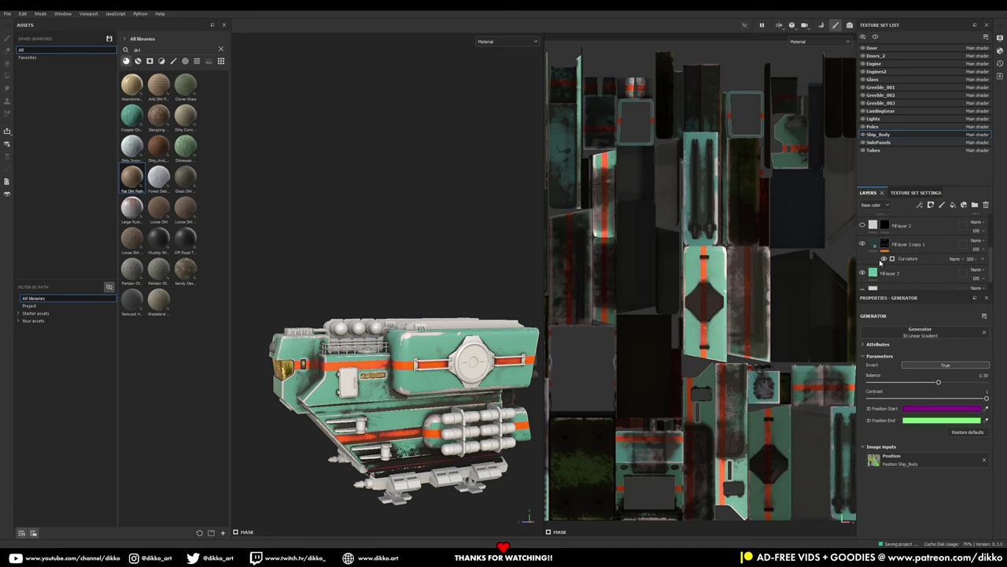
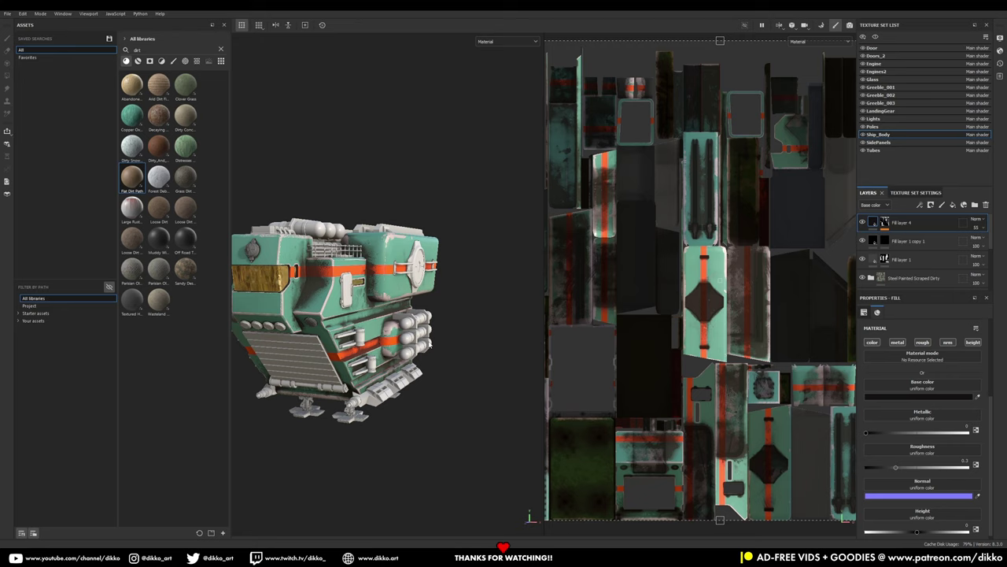
Add a fill layer on top of the Ship_Body stack with a black mask and a pure red base color
left_click_drag(457, 315, 377, 303, "alt")
middle_click_drag(378, 303, 408, 319, "alt")
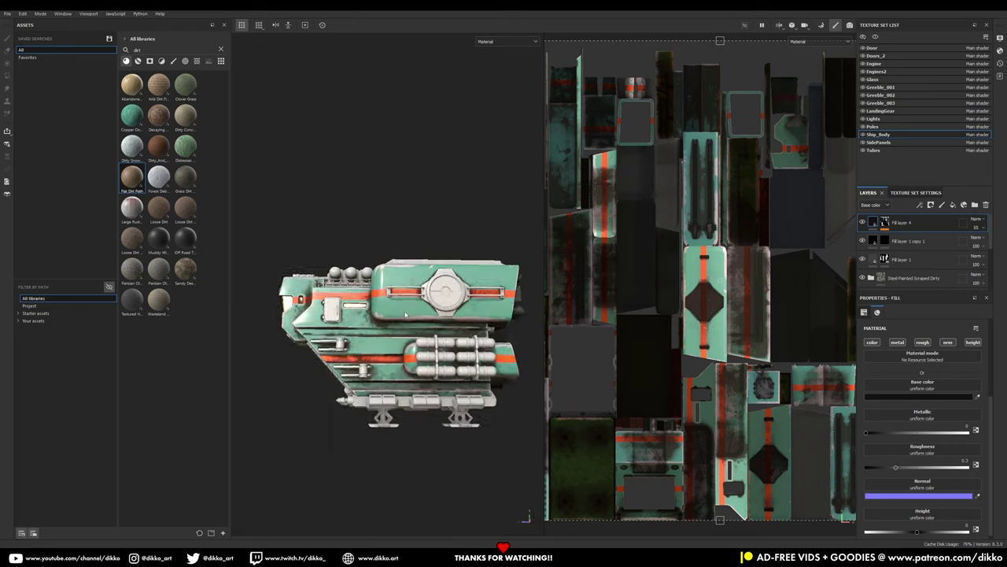
right_click_drag(409, 319, 472, 346, "alt")
left_click(953, 206)
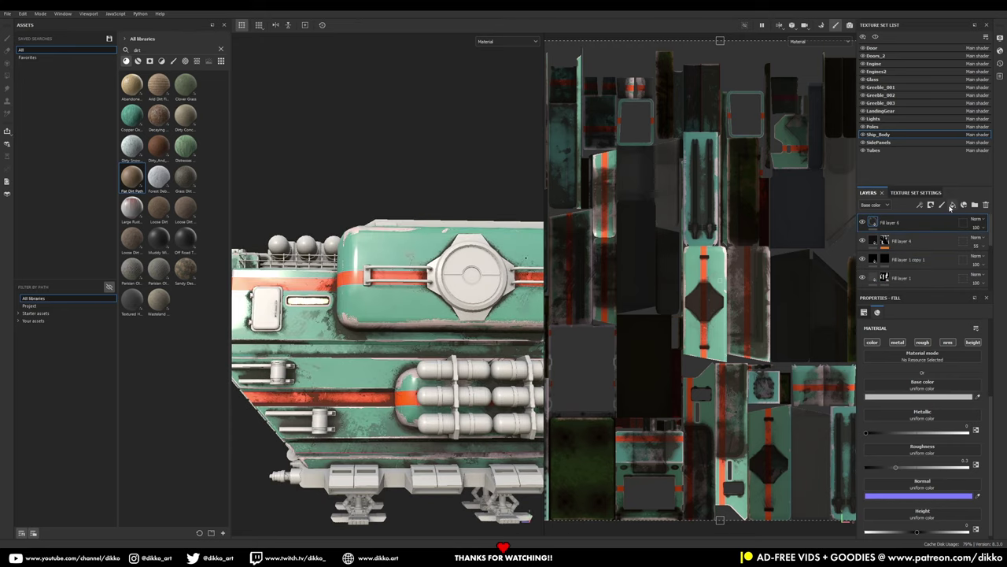
left_click(931, 206)
left_click(873, 222)
left_click(899, 396)
left_click(884, 420)
left_click(896, 395)
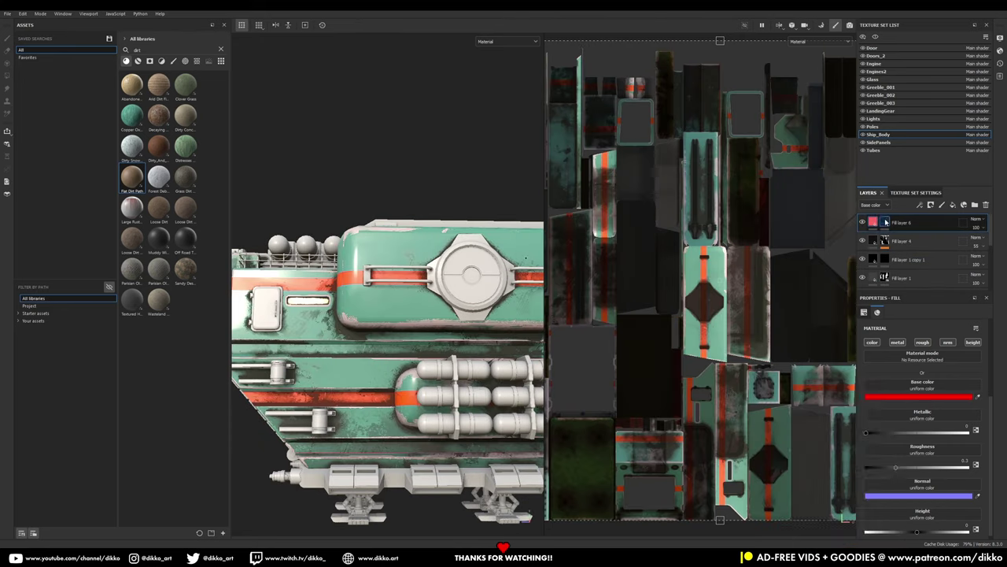
Try a Dripping Rust generator in the red fill layer's mask
right_click(885, 222)
left_click(905, 422)
left_click(919, 331)
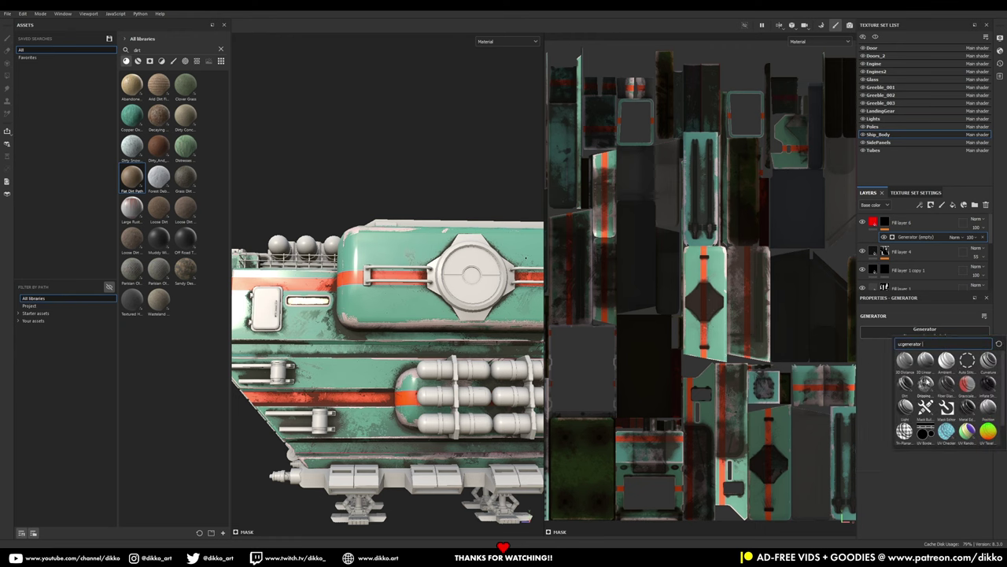
left_click(926, 381)
mouse_move(441, 331)
left_mouse_down("alt")
mouse_move(503, 335)
mouse_move(425, 323)
left_mouse_up("alt")
key("ctrl+z")
key("ctrl+z")
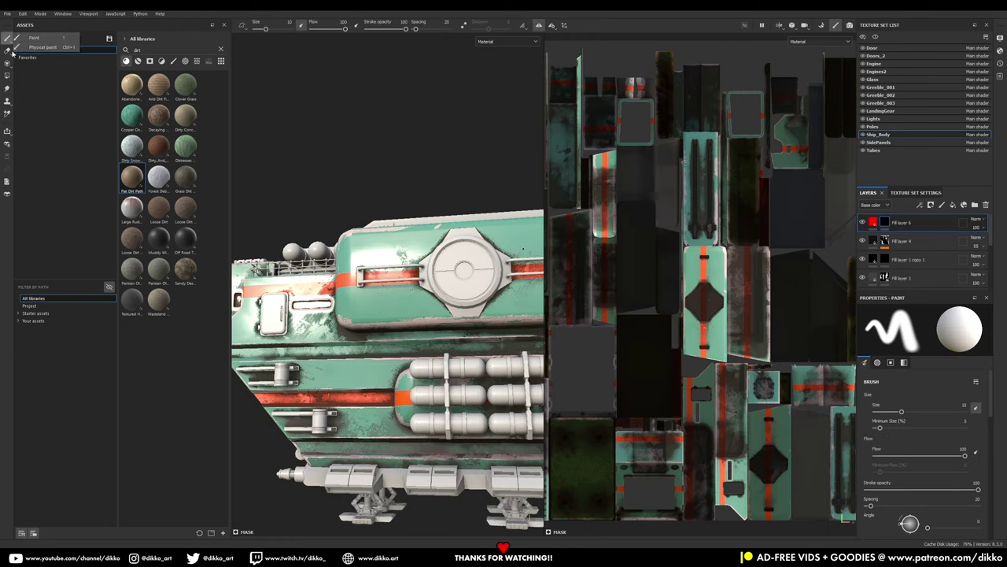
Activate Physical Paint and browse the complete brush library for a brush suited to dripping dirt
left_click(40, 47)
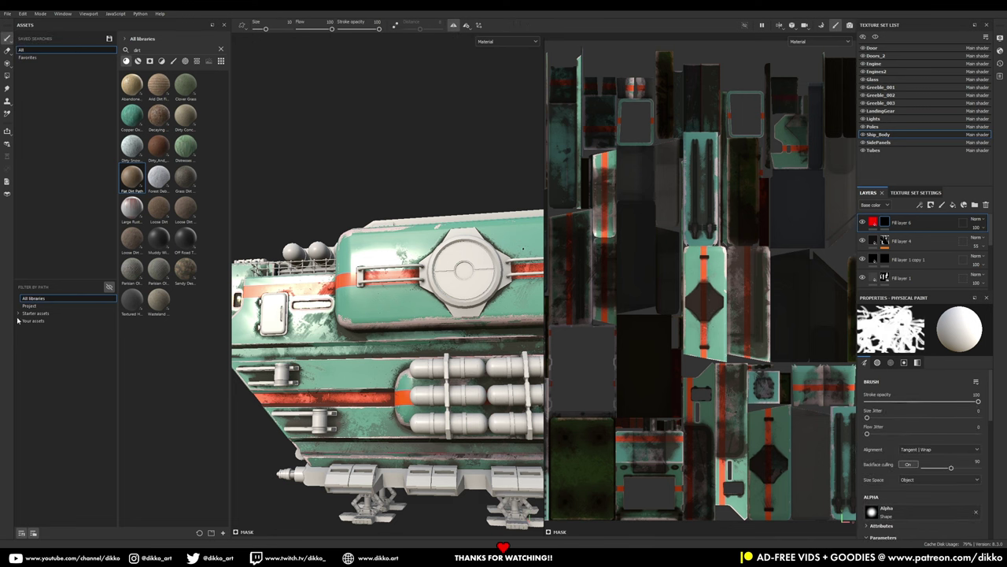
left_click(173, 61)
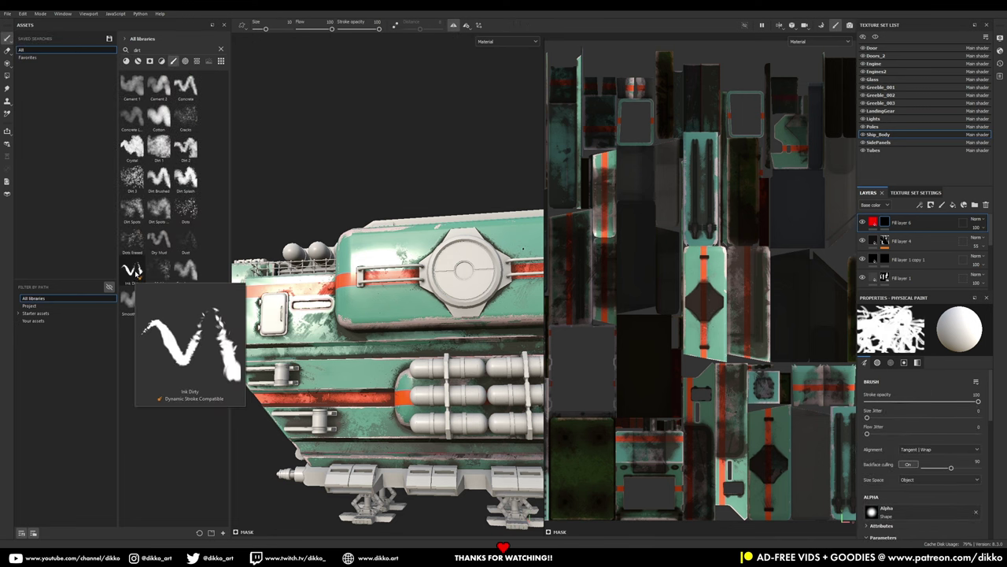
left_click(221, 50)
scroll(153, 238, "down", 10)
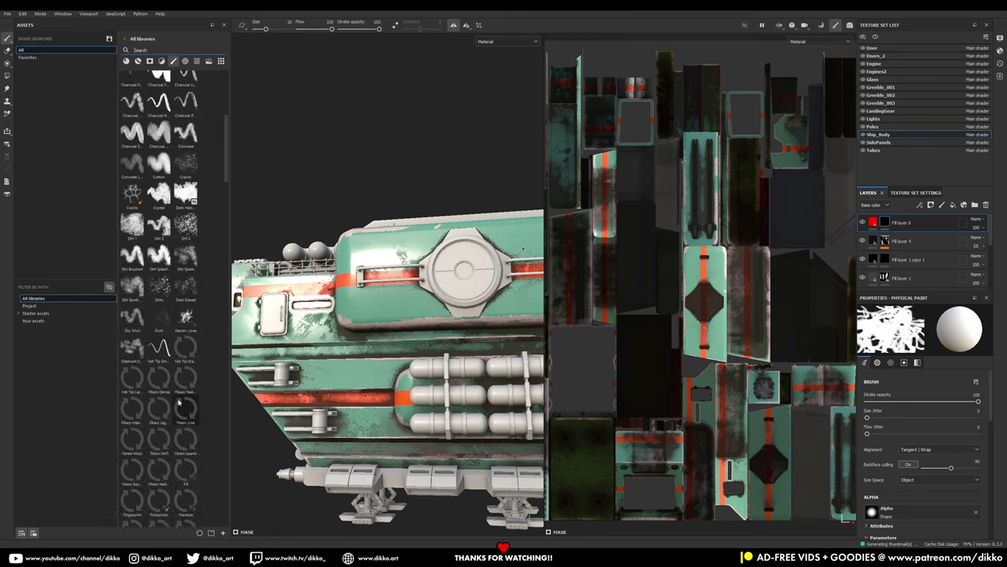
scroll(142, 381, "down", 3)
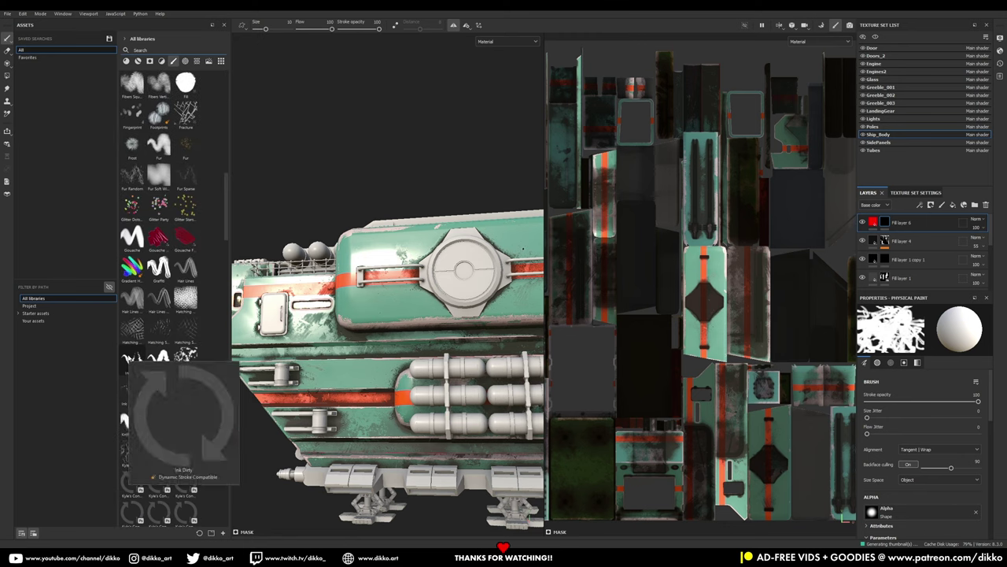
scroll(173, 382, "down", 10)
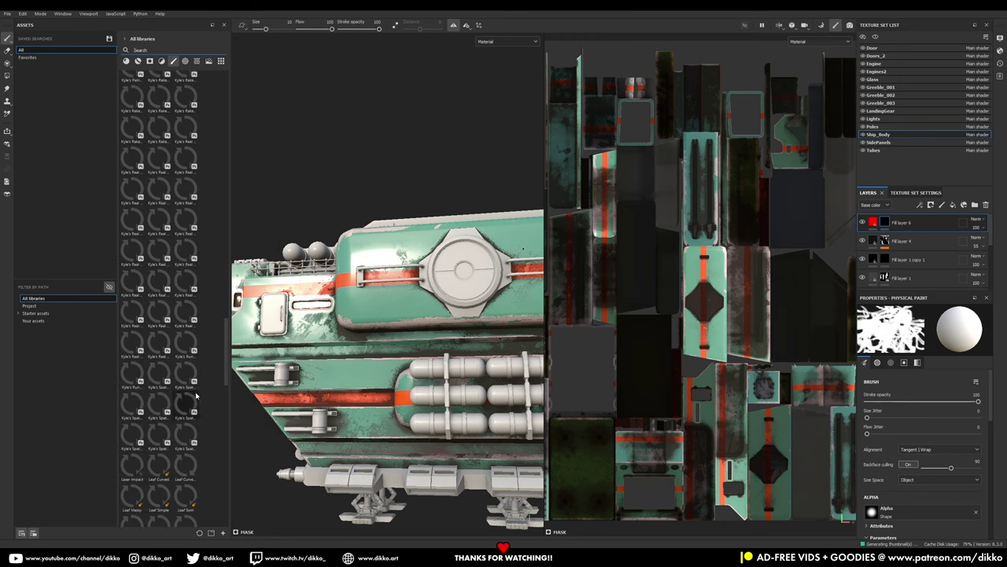
mouse_move(161, 442)
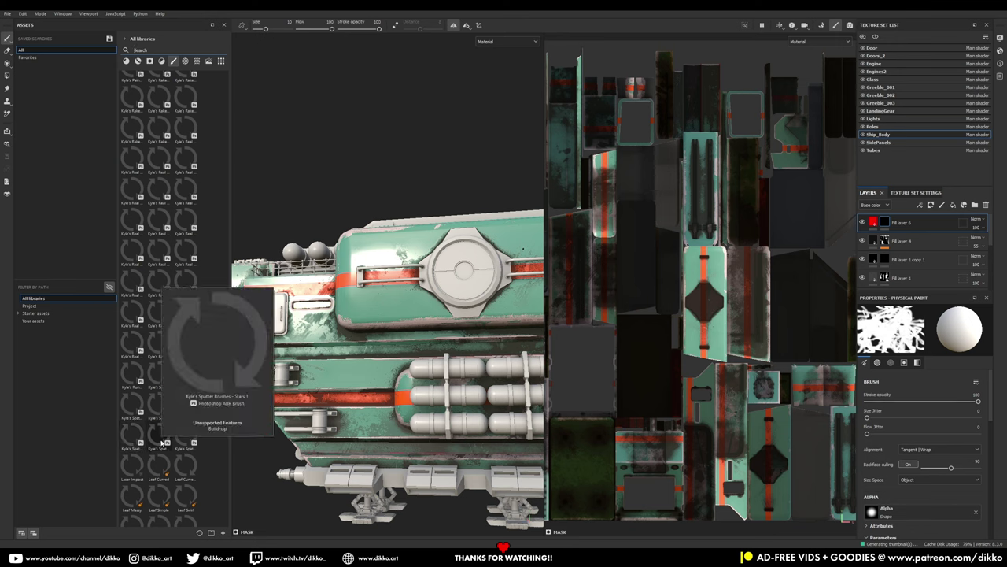
scroll(163, 445, "down", 9)
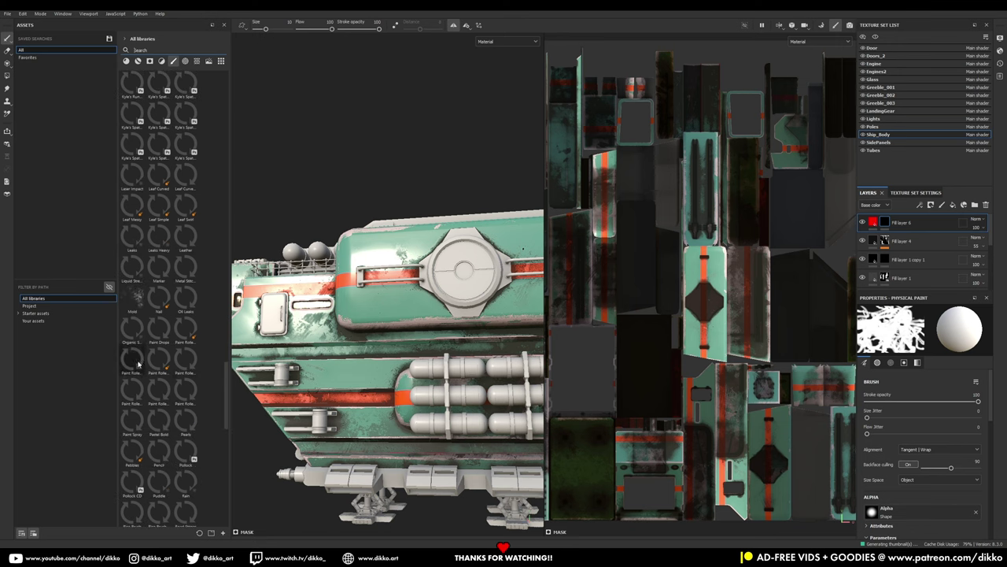
scroll(158, 425, "down", 9)
scroll(181, 471, "down", 3)
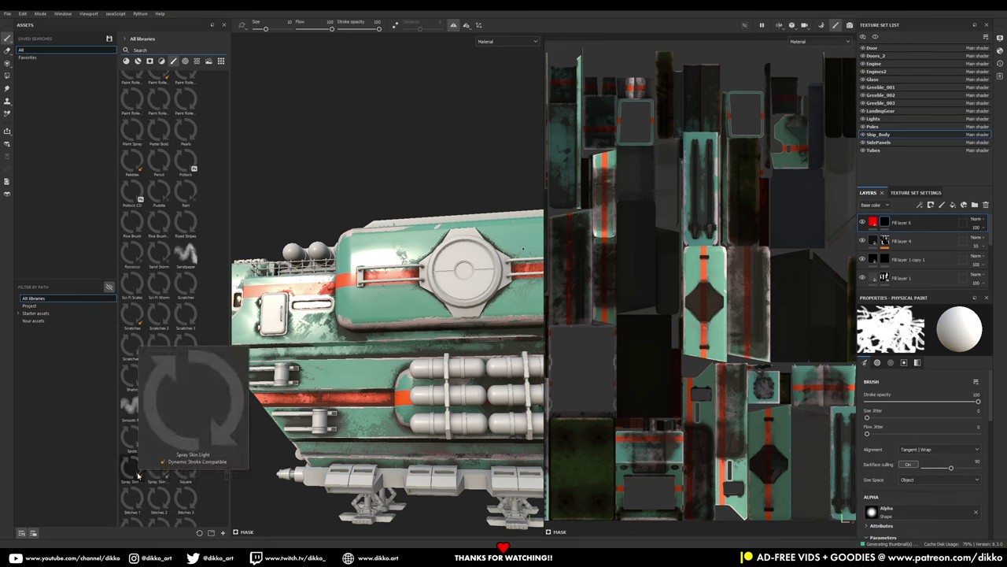
scroll(170, 475, "up", 10)
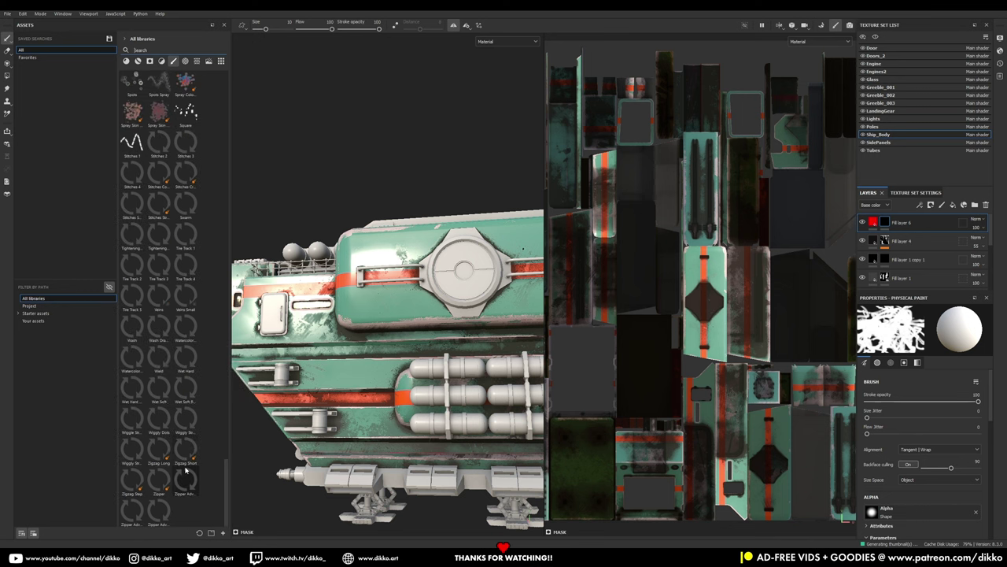
scroll(160, 393, "up", 13)
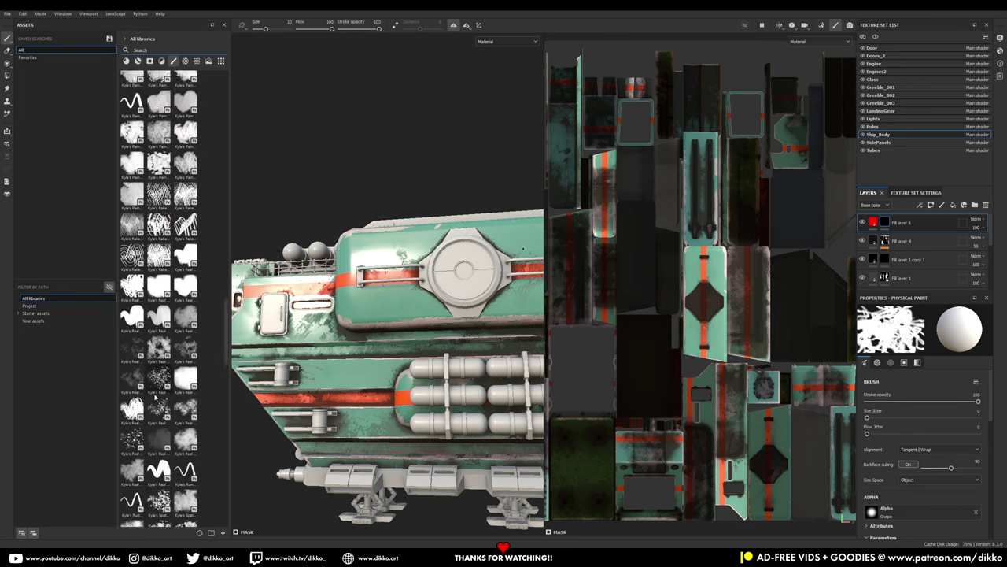
scroll(179, 310, "up", 10)
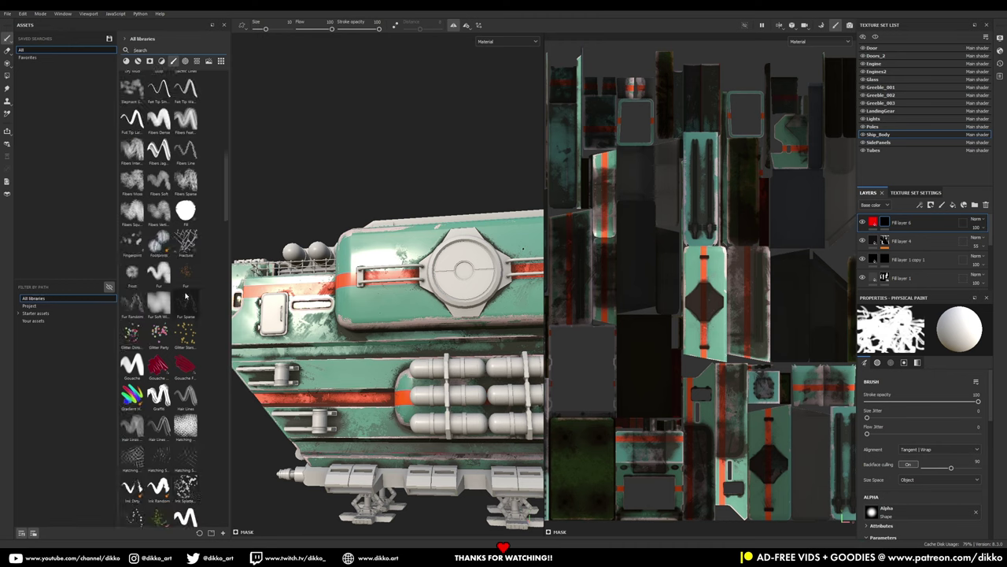
scroll(188, 385, "down", 10)
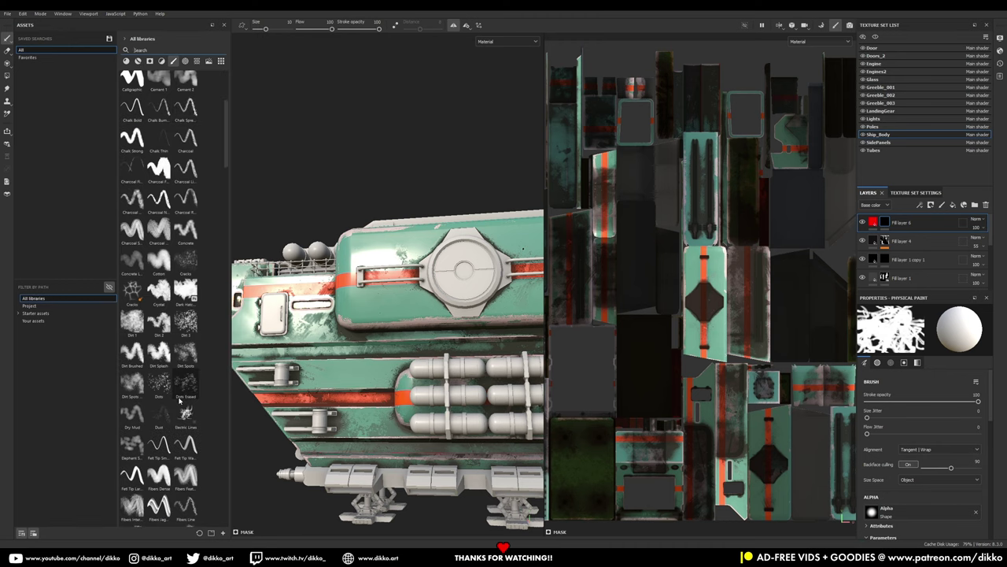
Try the Ink Dirty brush with Physical Paint on the hull below the raised side panel, undoing the scattered strokes and checking its physics settings
left_click(131, 263)
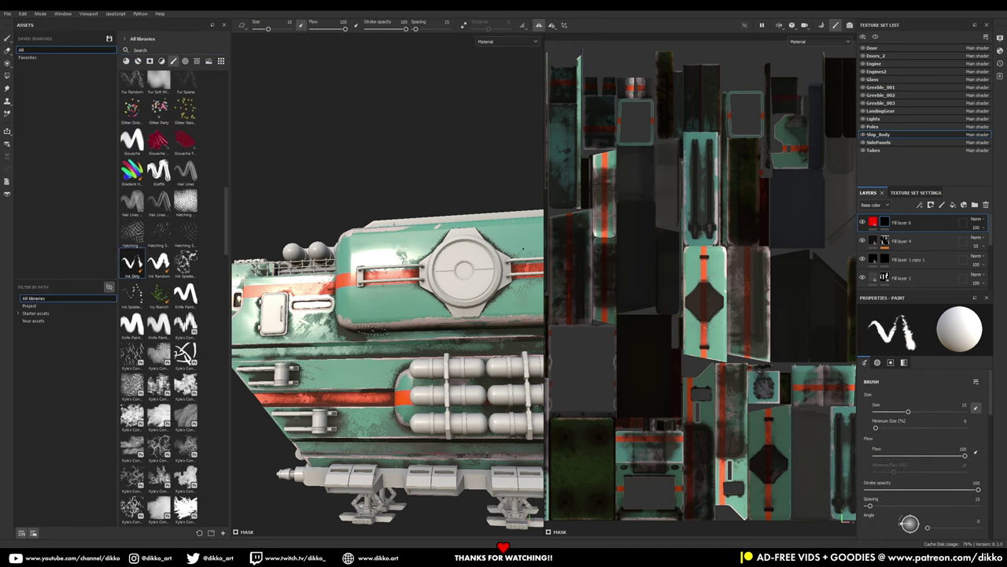
left_click(6, 40)
left_click(33, 48)
left_click_drag(358, 334, 445, 339)
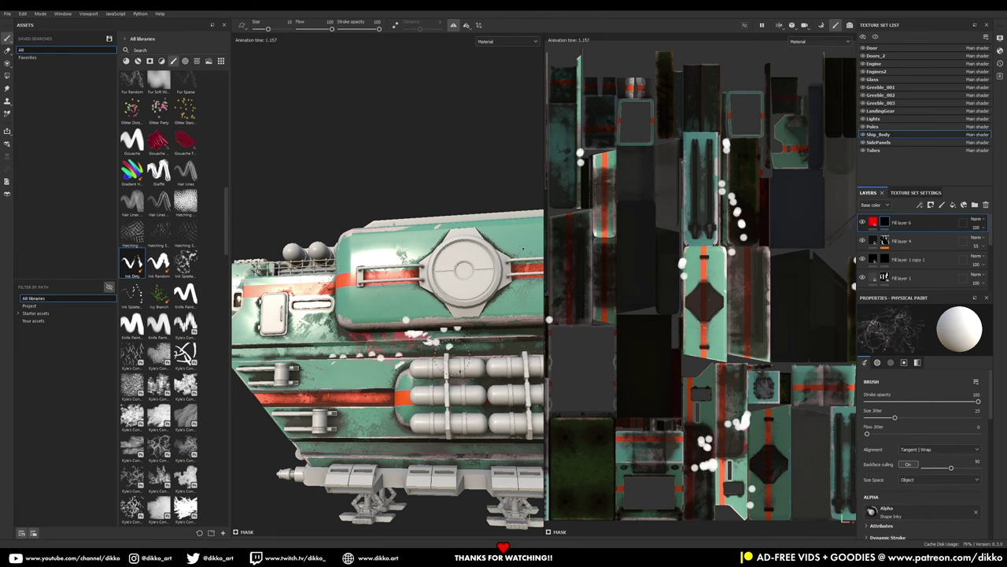
left_click_drag(363, 335, 347, 343)
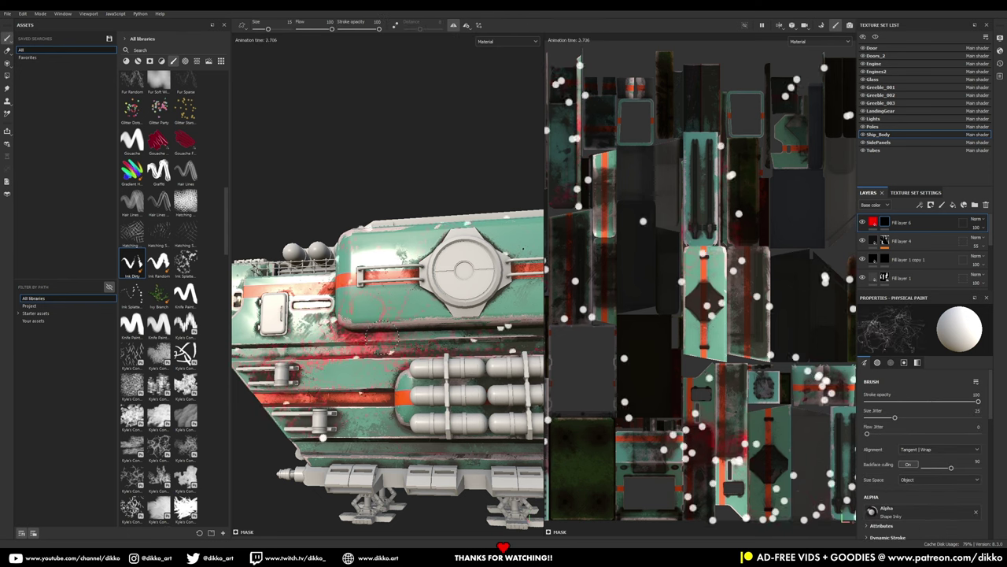
key("ctrl+z")
scroll(932, 463, "down", 10)
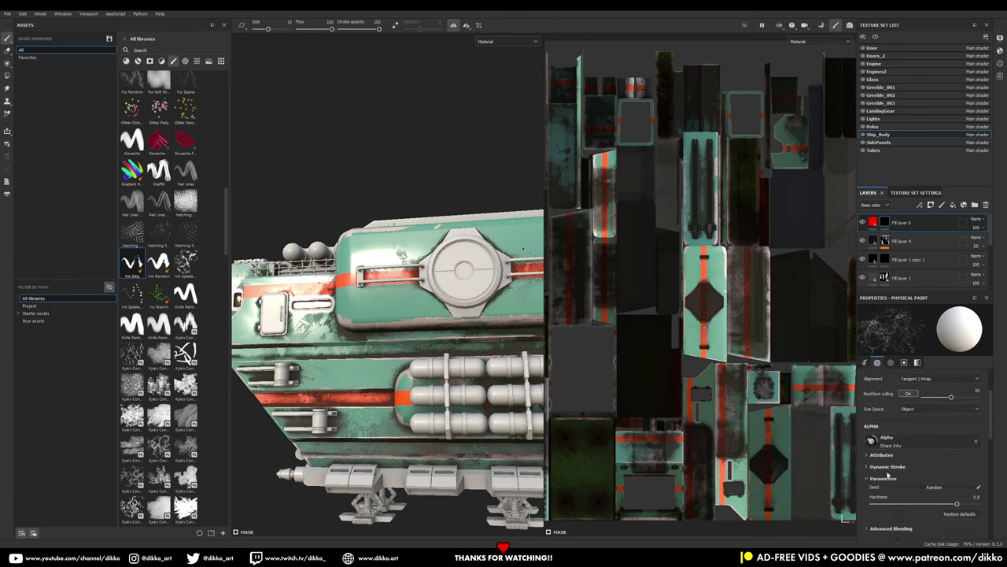
left_click_drag(925, 445, 891, 444)
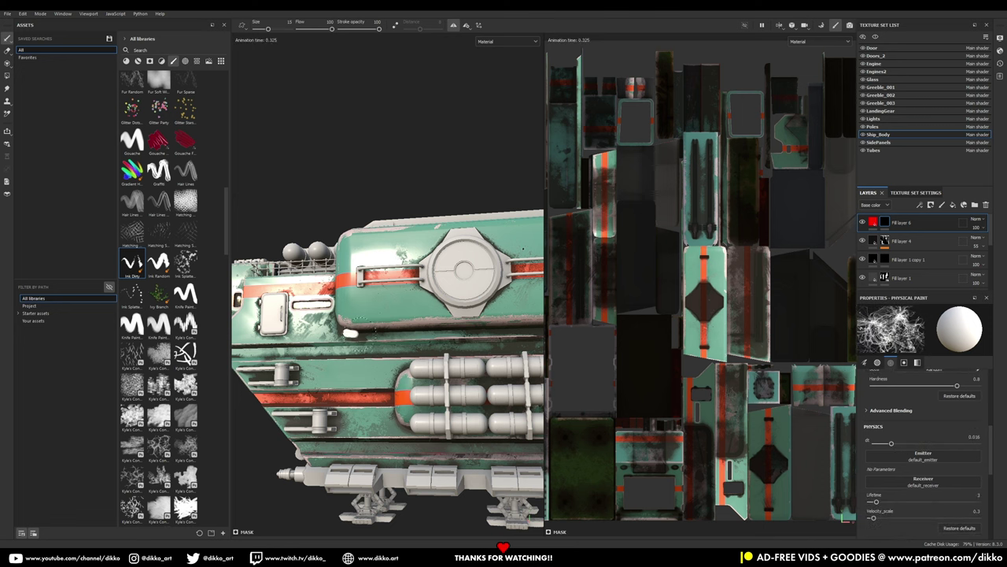
Select one of Kyle's ink brushes and paint thick red drips below the handrail's end beside the round hatch
scroll(177, 378, "up", 15)
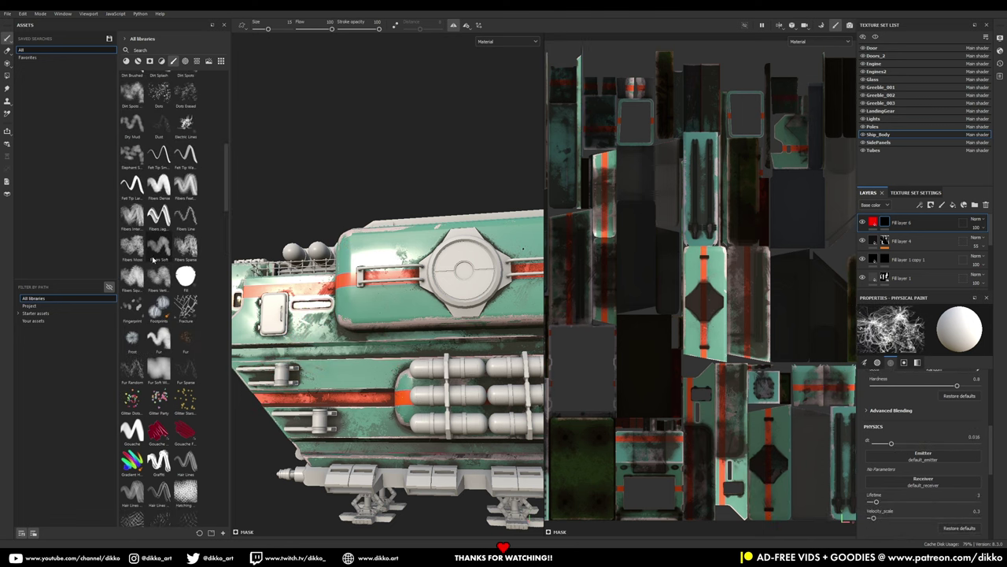
scroll(189, 331, "down", 15)
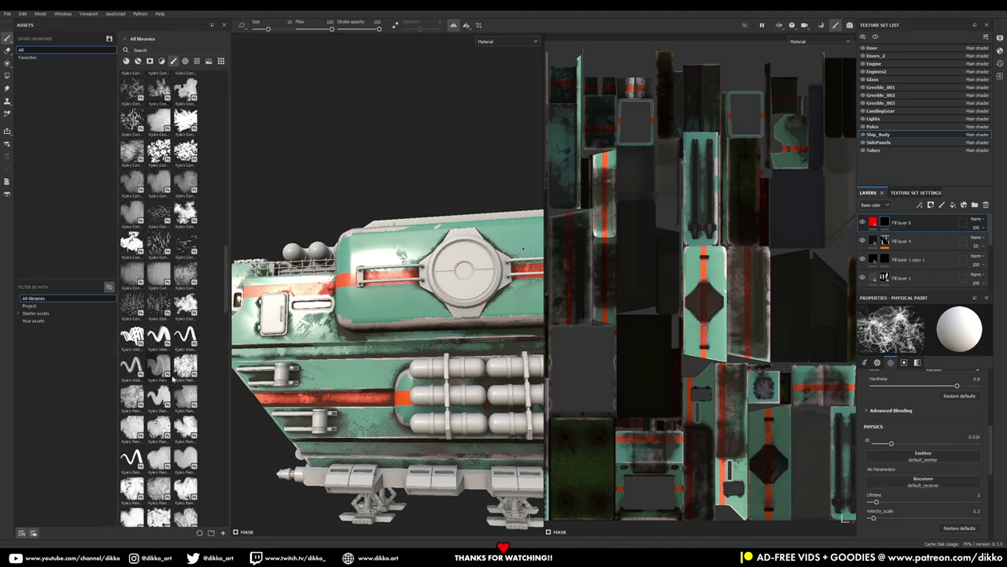
left_click(159, 432)
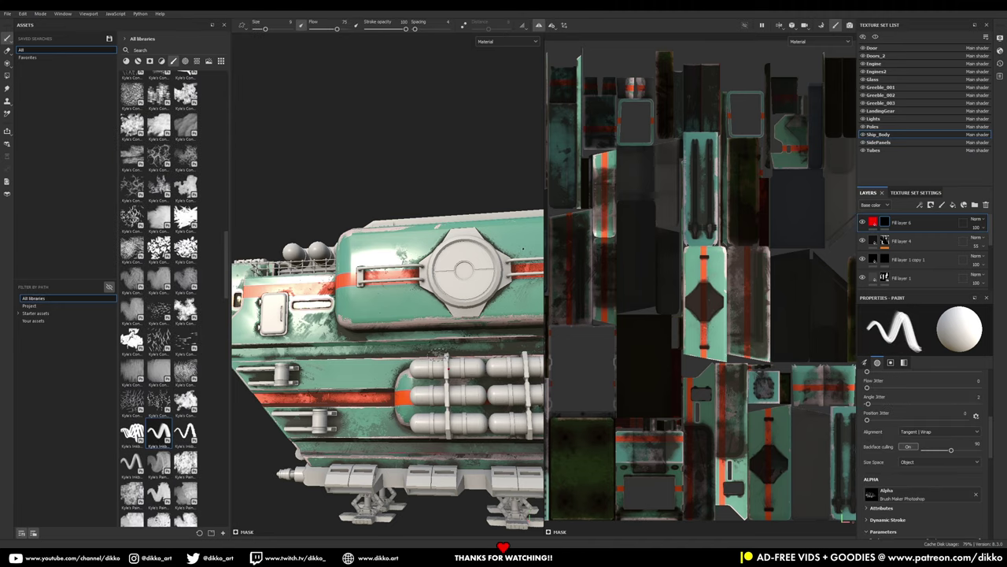
right_click_drag(370, 354, 529, 175, "alt")
mouse_move(464, 223)
middle_mouse_down("alt")
mouse_move(415, 237)
mouse_move(400, 230)
middle_mouse_up("alt")
left_click_drag(431, 300, 435, 315)
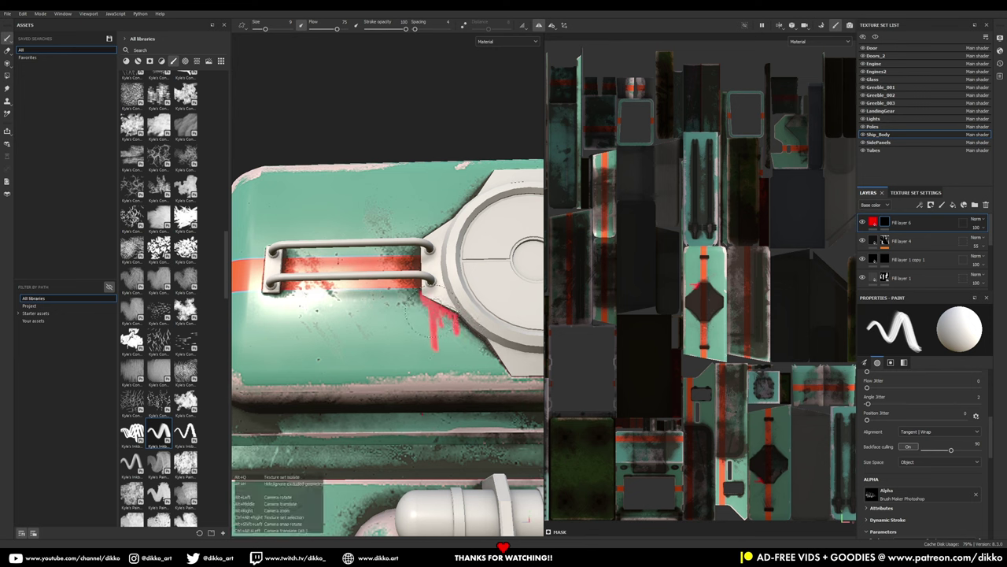
Reduce the brush size to about 2 and paint thinner red drips along the hatch's lower-left edge and under the left handrail bracket
right_click_drag(444, 305, 446, 305, "alt")
right_click_drag(446, 305, 432, 304, "ctrl")
left_click_drag(425, 310, 428, 367)
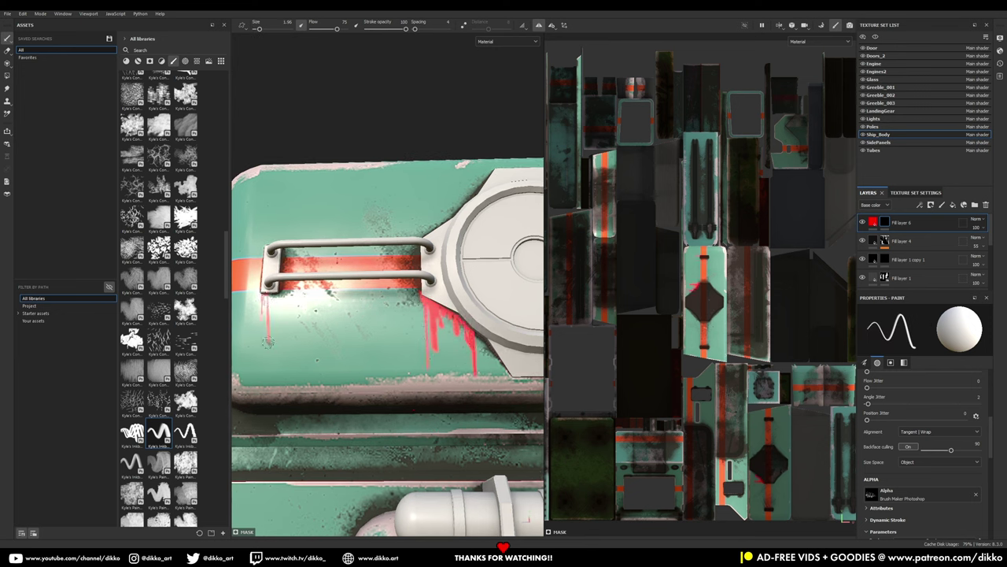
mouse_move(268, 353)
left_mouse_down("alt")
mouse_move(324, 378)
mouse_move(281, 316)
mouse_move(256, 313)
left_mouse_up("alt")
key("ctrl+z")
left_click_drag(387, 281, 391, 293)
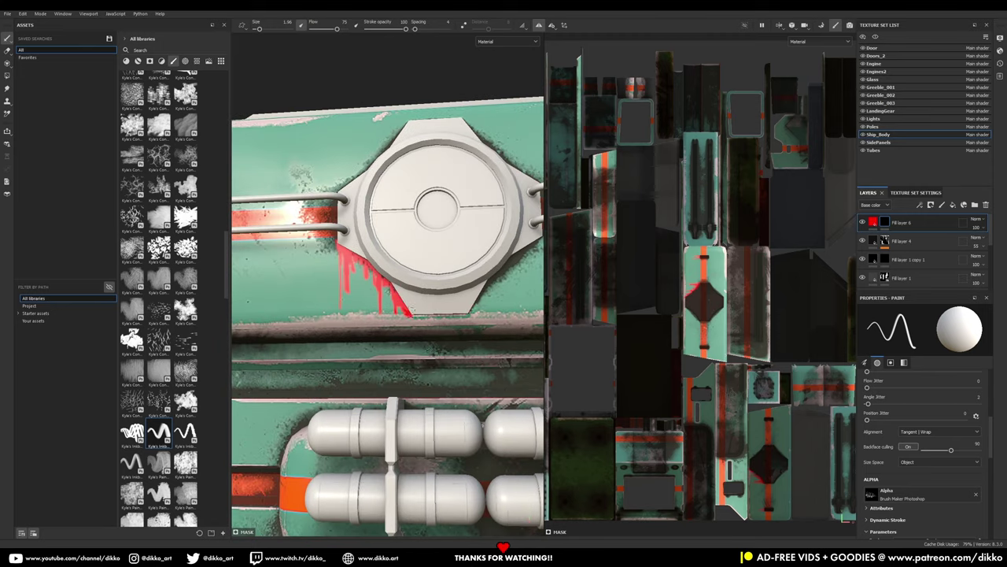
Continue the red drips around the hatch's bottom and right edges and under the right handrail bracket
middle_click_drag(480, 274, 406, 278)
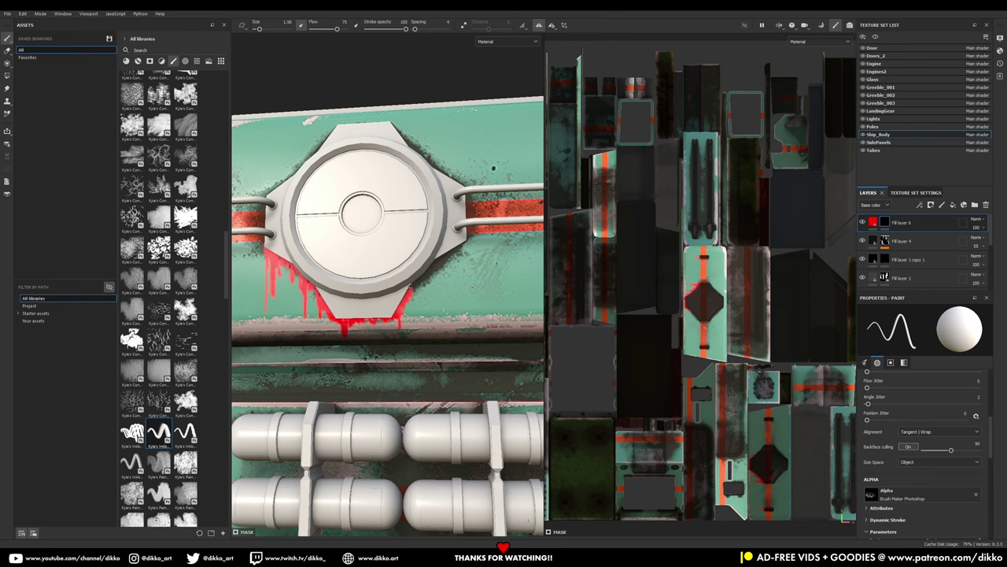
left_click_drag(457, 246, 457, 257)
mouse_move(458, 254)
middle_mouse_down("alt")
mouse_move(413, 304)
mouse_move(317, 297)
middle_mouse_up("alt")
left_click_drag(461, 277, 461, 296)
mouse_move(471, 276)
middle_mouse_down("alt")
mouse_move(587, 162)
mouse_move(712, 146)
middle_mouse_up("alt")
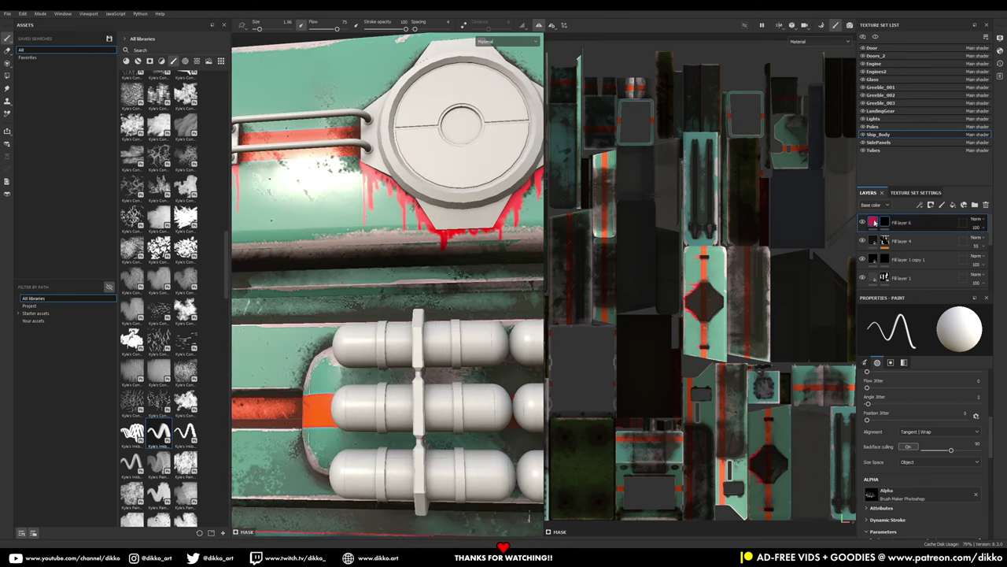
Give the drip fill layer a dark brown base color, a roughness of about 0.59 and a height of 0.0075
left_click(873, 222)
left_click(934, 396)
mouse_move(893, 470)
left_mouse_down()
mouse_move(893, 498)
mouse_move(863, 481)
mouse_move(923, 463)
left_mouse_up()
left_click(853, 487)
scroll(956, 448, "down", 1)
left_click(896, 395)
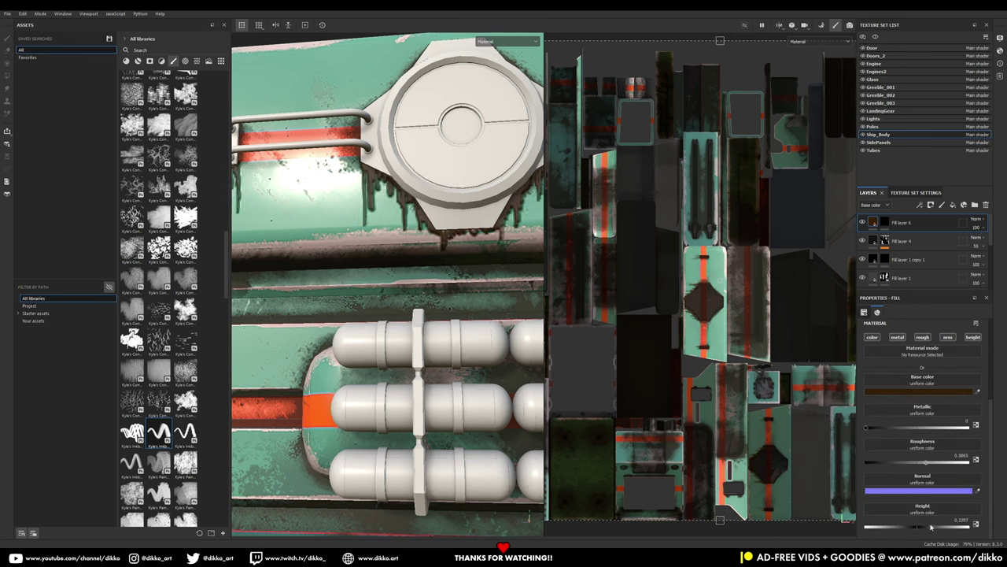
Inspect the brown drips from a distance, then examine the hull around to the cockpit
middle_click_drag(333, 342, 404, 354)
right_click_drag(405, 354, 416, 110, "alt")
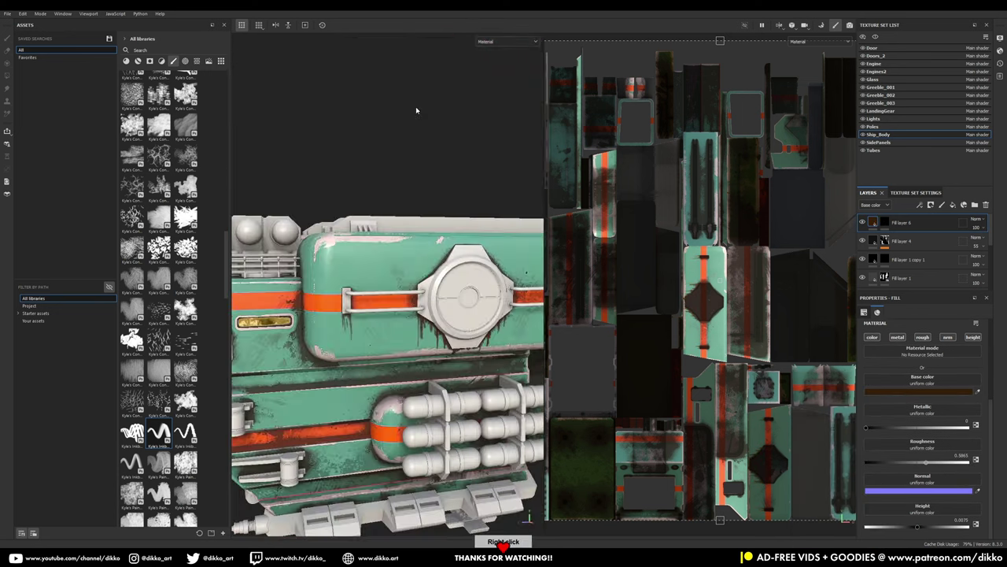
mouse_move(416, 111)
left_mouse_down("alt")
mouse_move(464, 236)
mouse_move(338, 275)
mouse_move(344, 338)
mouse_move(358, 295)
left_mouse_up("alt")
middle_click_drag(358, 295, 423, 238, "alt")
left_click_drag(423, 238, 440, 292, "alt")
middle_click_drag(441, 291, 377, 346, "alt")
mouse_move(378, 346)
left_mouse_down("alt")
mouse_move(403, 427)
mouse_move(405, 315)
left_mouse_up("alt")
middle_click_drag(406, 314, 425, 276, "alt")
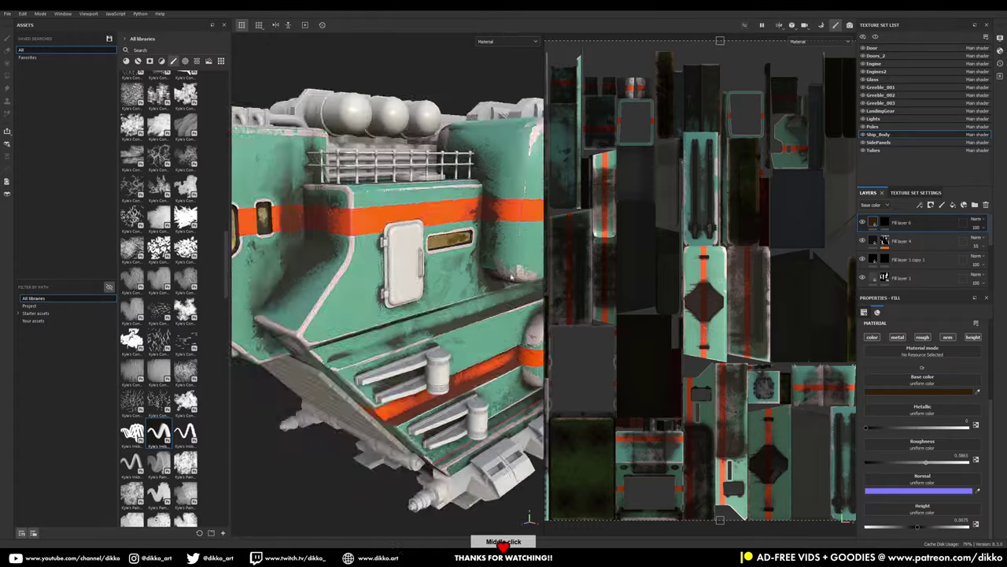
left_click_drag(425, 275, 472, 276, "alt")
middle_click_drag(472, 276, 434, 292, "alt")
left_click_drag(433, 292, 345, 236, "alt")
Paint faint brown grime around the round hatch and across the raised side panel with one of Kyle's broad textured brushes
key("1")
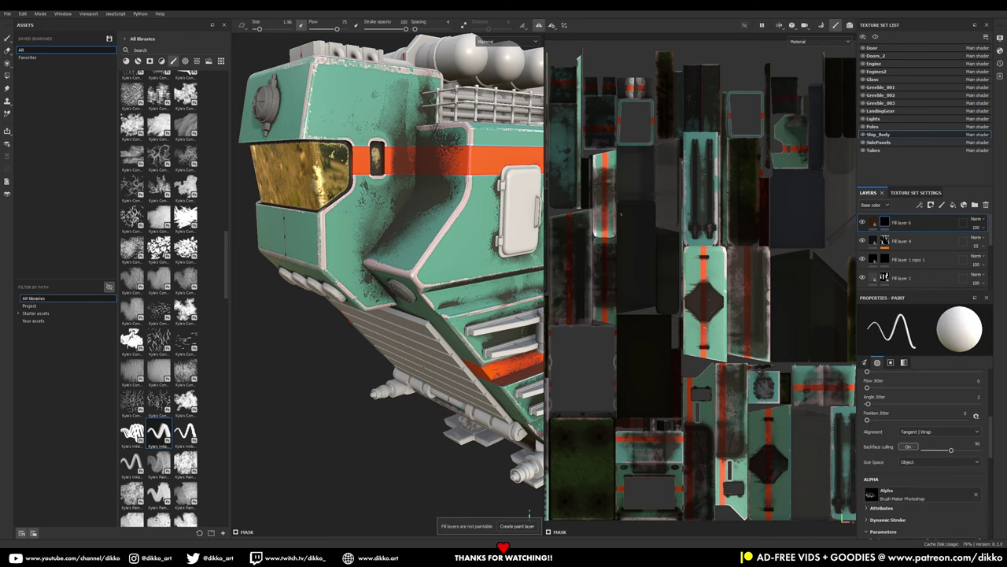
middle_click_drag(472, 346, 378, 299, "alt")
mouse_move(377, 299)
left_mouse_down("alt")
mouse_move(510, 228)
mouse_move(409, 307)
mouse_move(362, 303)
left_mouse_up("alt")
middle_click_drag(535, 103, 427, 202, "alt")
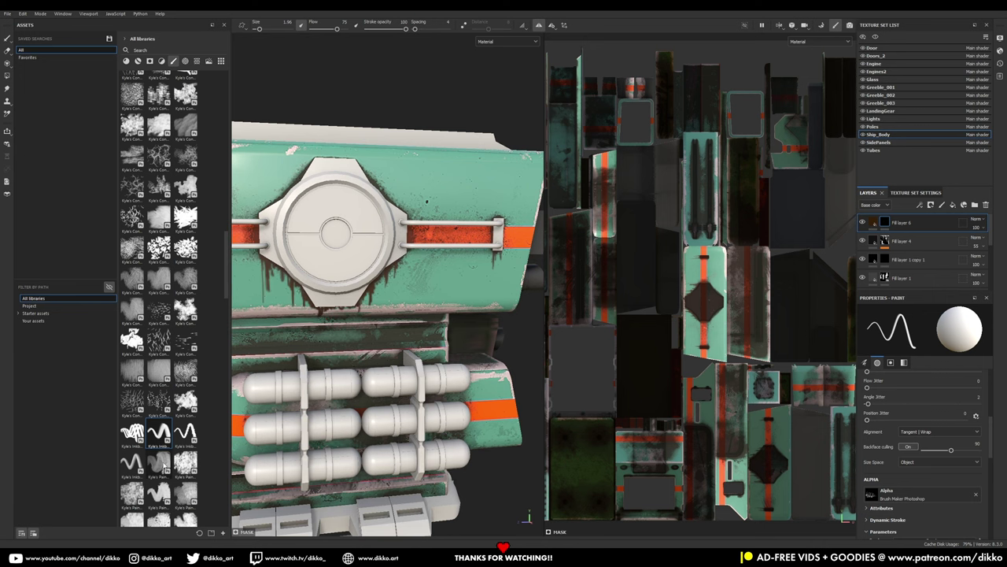
left_click(164, 466)
left_click_drag(412, 188, 383, 175)
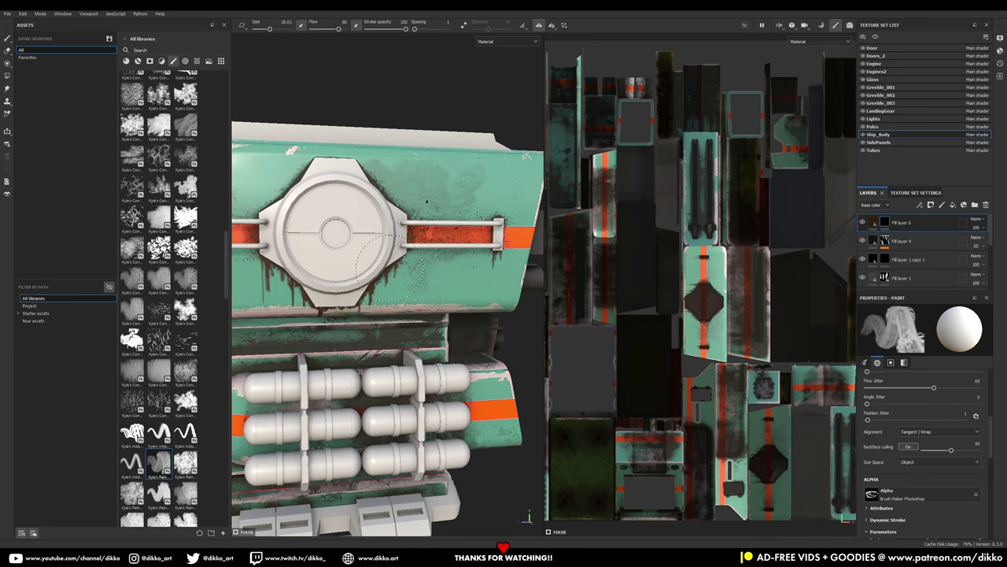
left_click_drag(398, 274, 531, 283)
middle_click_drag(532, 283, 444, 262, "alt")
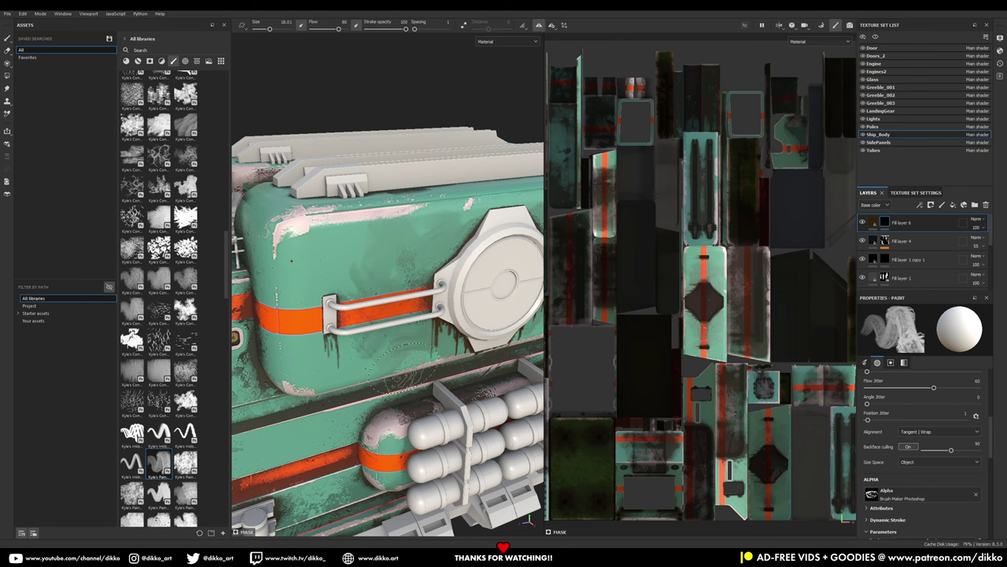
mouse_move(427, 256)
left_mouse_down()
mouse_move(442, 246)
mouse_move(354, 264)
mouse_move(403, 285)
left_mouse_up()
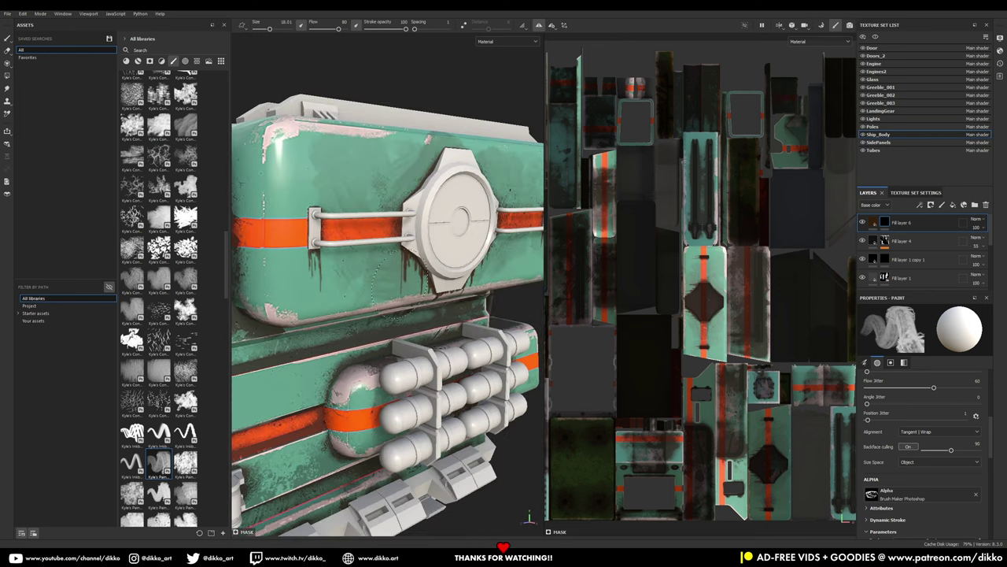
Examine the lower side of the hull and the ship's front
left_click_drag(332, 289, 425, 359, "alt")
middle_click_drag(425, 358, 431, 305, "alt")
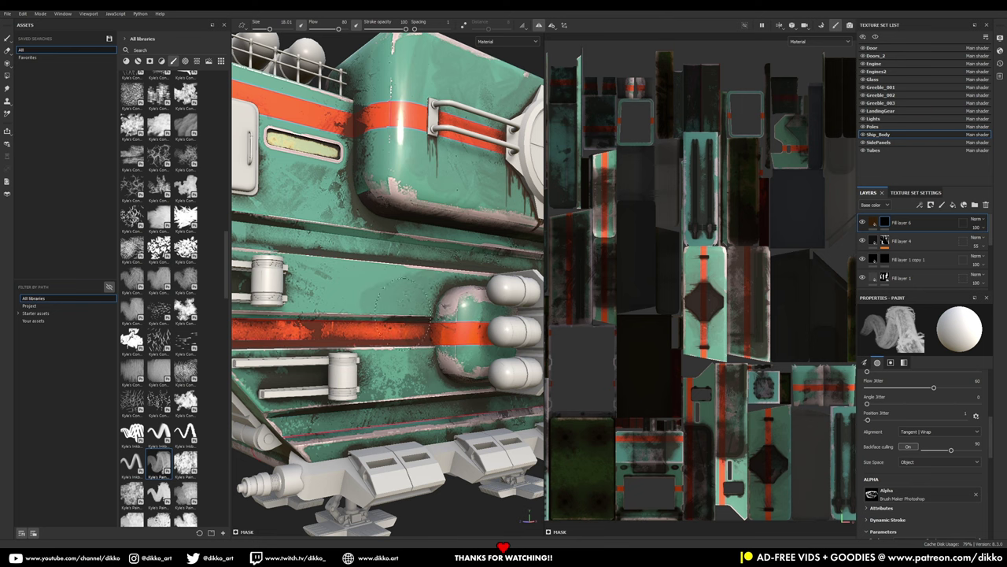
right_click_drag(453, 399, 402, 370, "alt")
left_click_drag(402, 370, 425, 370, "alt")
left_click_drag(314, 398, 355, 331, "alt")
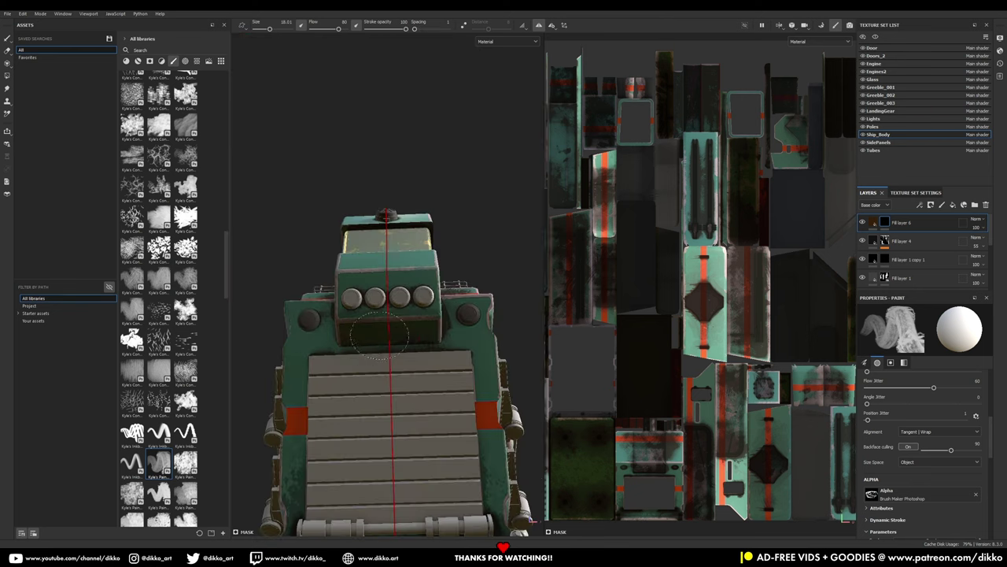
Display only the base color and examine the hull from its side around to the rear engines
left_click_drag(473, 331, 314, 387, "alt")
left_click(505, 42)
left_click(499, 75)
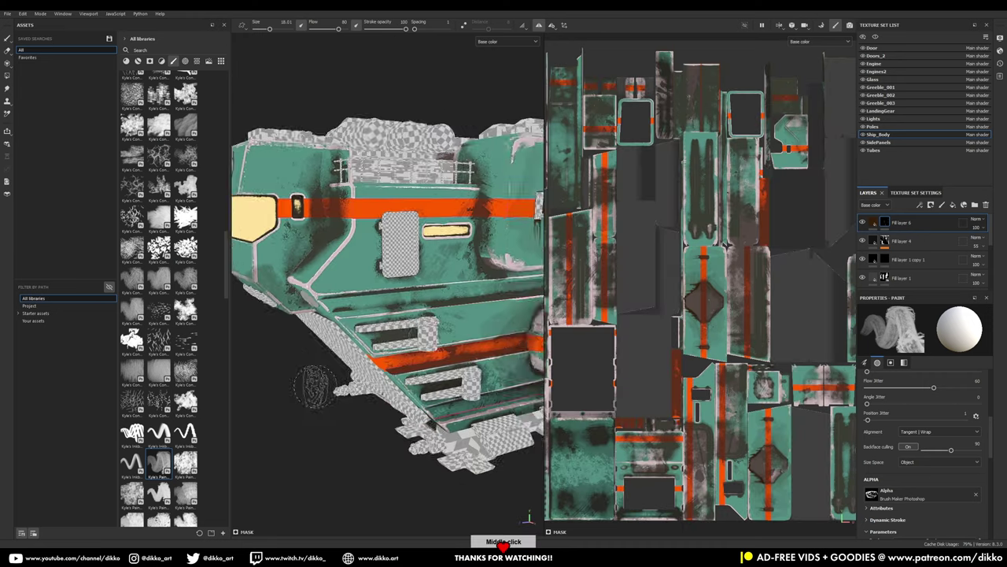
mouse_move(528, 417)
middle_mouse_down("alt")
mouse_move(444, 329)
mouse_move(401, 421)
middle_mouse_up("alt")
mouse_move(402, 421)
left_mouse_down("alt")
mouse_move(330, 409)
mouse_move(354, 394)
left_mouse_up("alt")
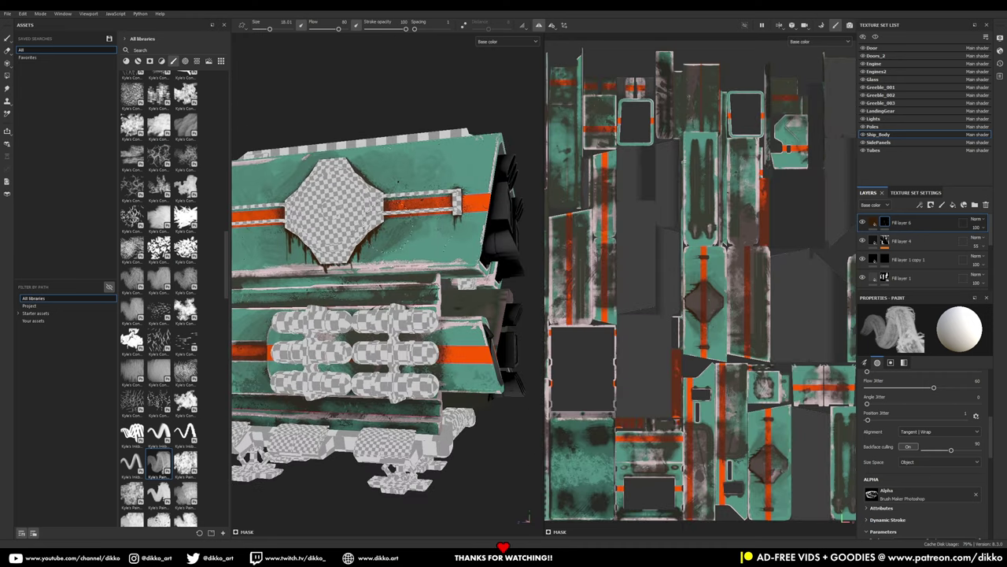
mouse_move(398, 182)
left_mouse_down("alt")
mouse_move(314, 197)
mouse_move(303, 217)
left_mouse_up("alt")
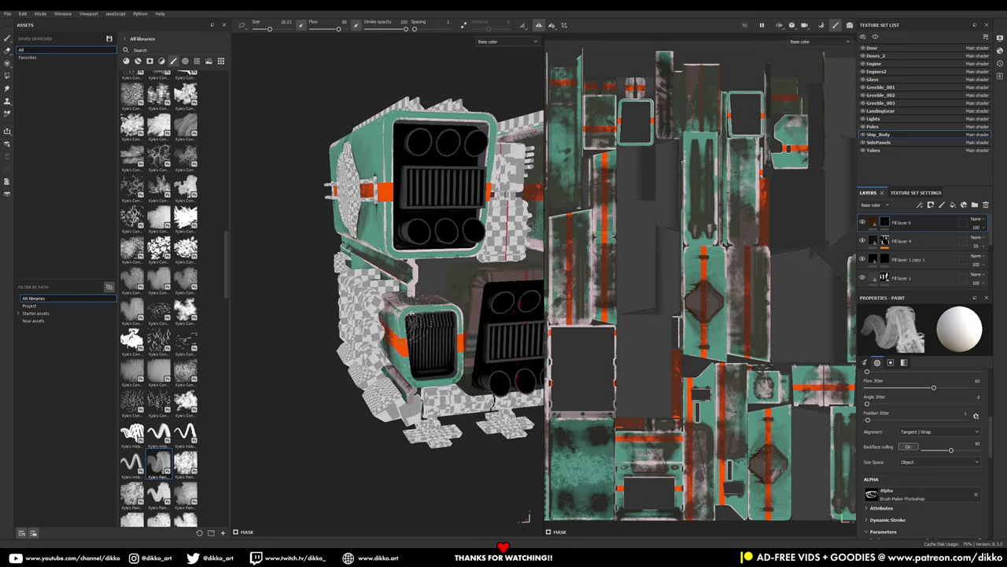
right_click_drag(439, 252, 472, 237, "alt")
middle_click_drag(275, 229, 252, 307, "alt")
left_click_drag(252, 307, 328, 317, "alt")
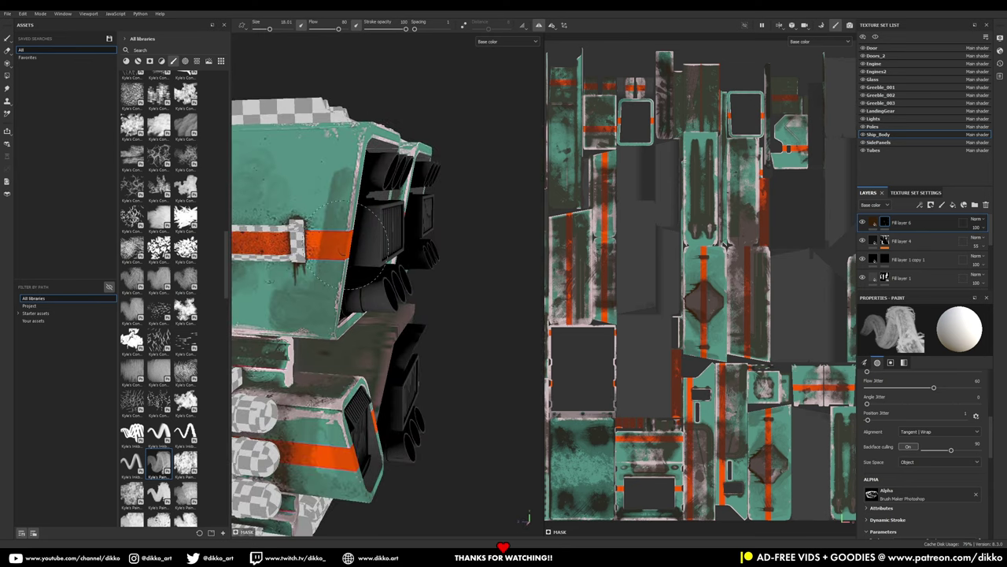
Paint faint brown grime over the rear engine housings and the back of the hull
right_click_drag(349, 161, 291, 181, "alt")
left_click_drag(315, 189, 254, 271, "alt")
left_click_drag(404, 174, 345, 150, "alt")
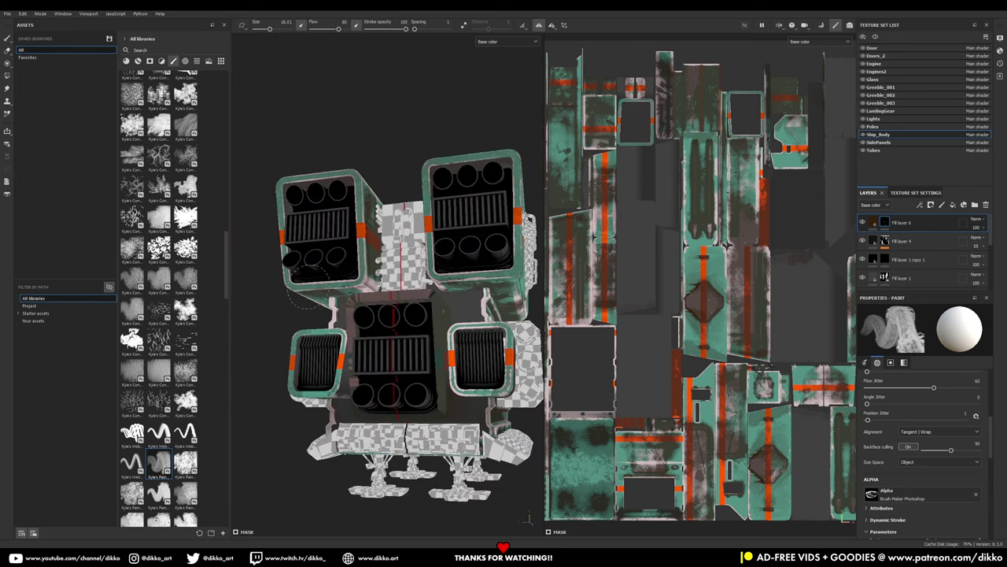
left_click_drag(313, 286, 382, 303, "alt")
left_click_drag(340, 401, 275, 364, "alt")
left_click_drag(461, 399, 496, 392)
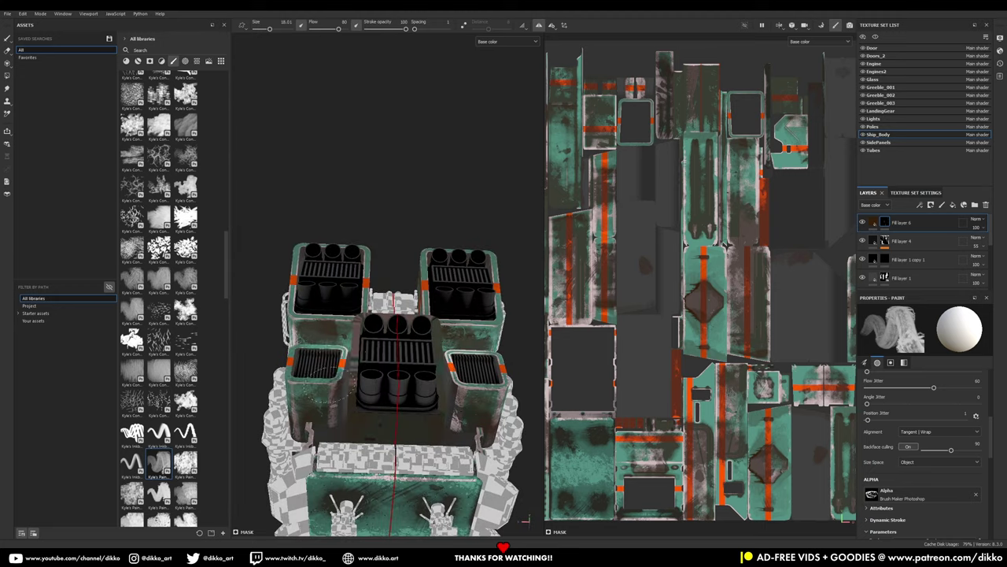
left_click_drag(378, 331, 376, 370, "alt")
left_click_drag(291, 356, 352, 362, "alt")
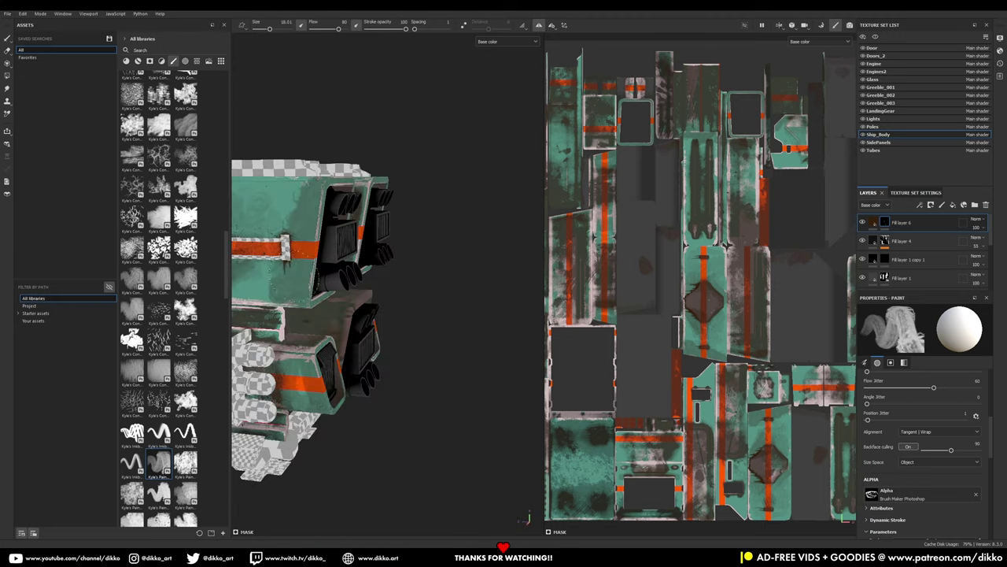
left_click_drag(324, 266, 276, 238, "alt")
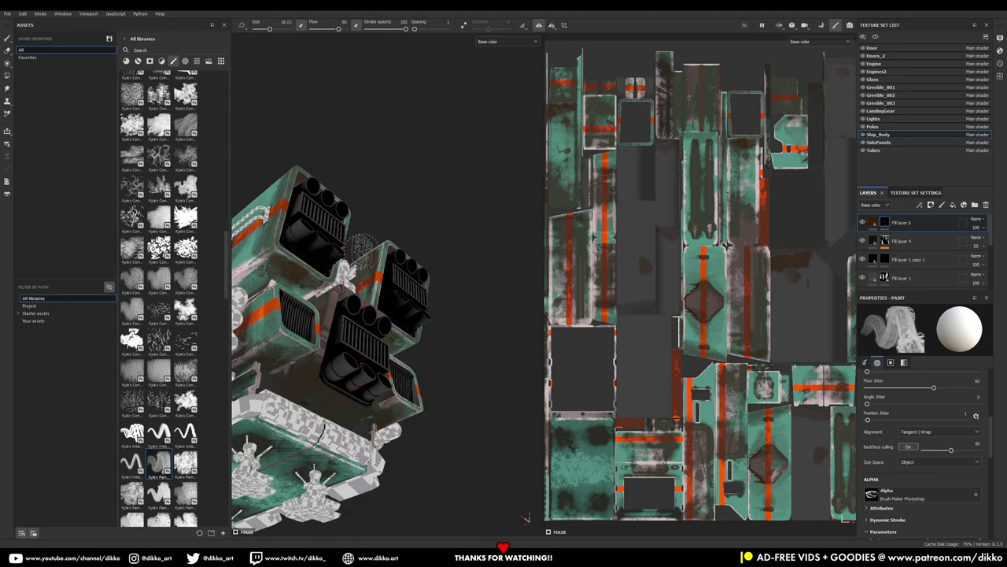
left_click_drag(363, 252, 364, 302, "alt")
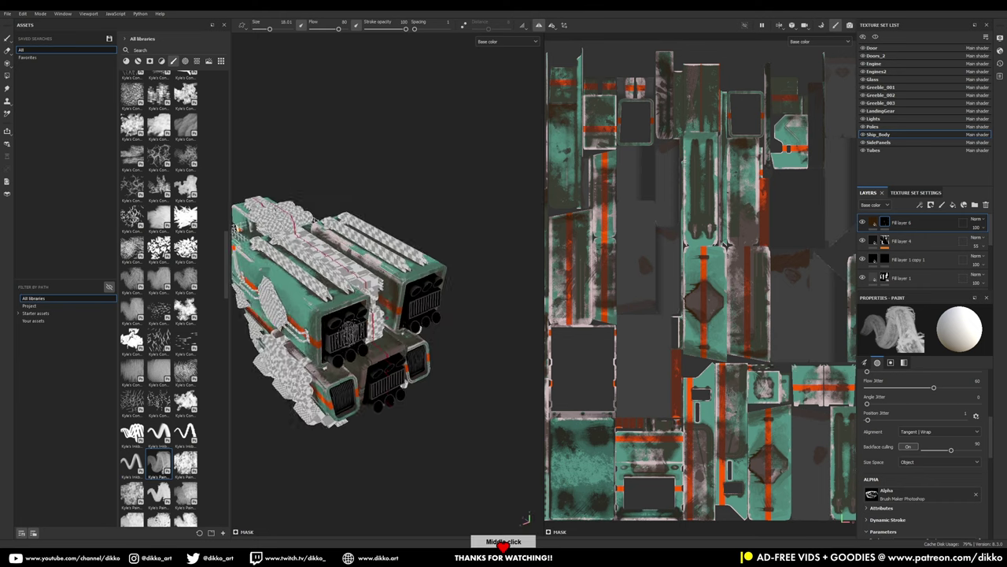
Reduce the textured brush to size 6.88 and paint brown grime along the rims of the rear engine housings
right_click_drag(321, 308, 345, 326, "alt")
mouse_move(360, 316)
left_mouse_down("alt")
mouse_move(398, 314)
mouse_move(363, 272)
mouse_move(370, 303)
left_mouse_up("alt")
mouse_move(338, 338)
right_mouse_down("alt")
mouse_move(386, 374)
mouse_move(377, 362)
right_mouse_up("alt")
right_click(364, 323)
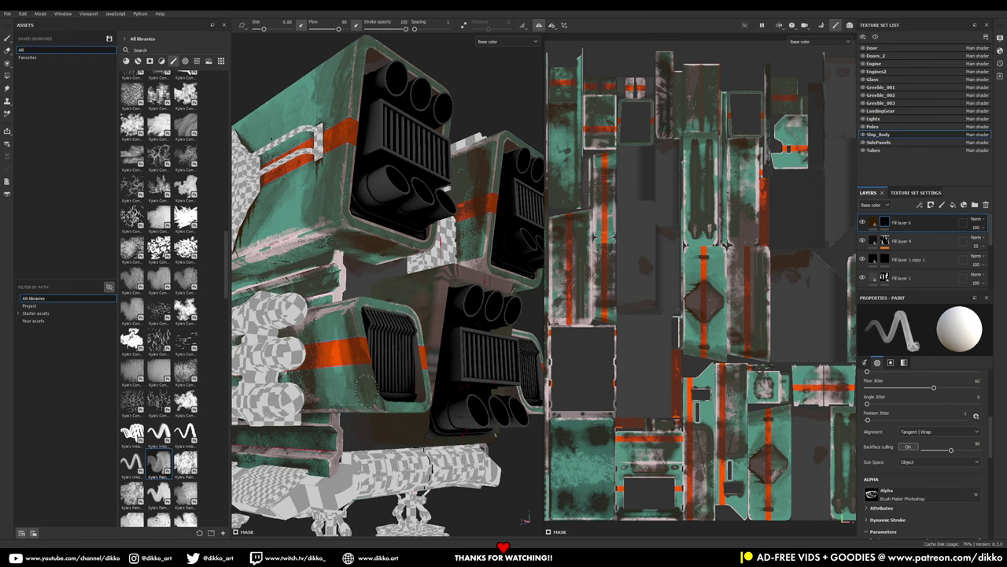
left_click_drag(388, 405, 348, 388, "alt")
left_click_drag(404, 339, 385, 343, "alt")
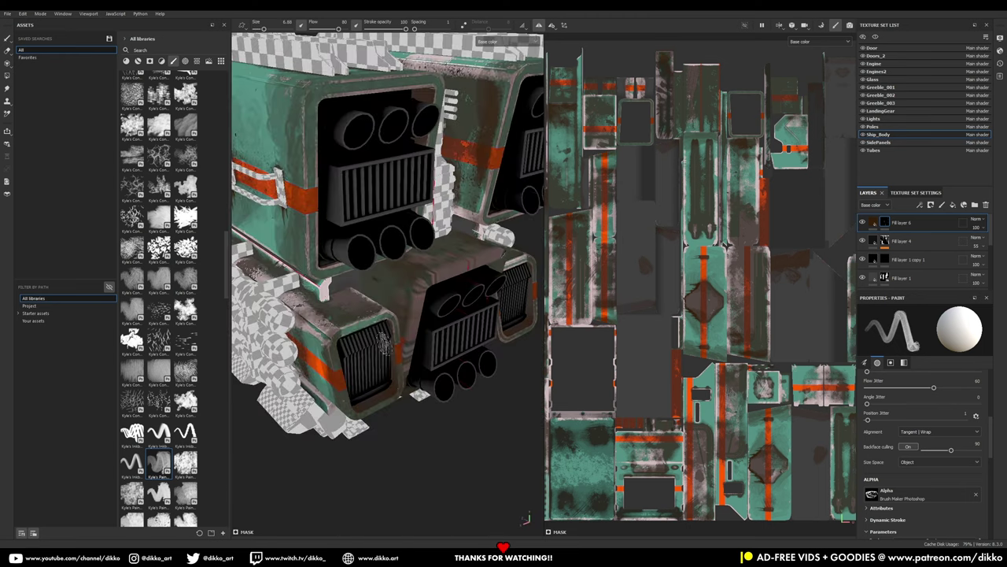
right_click_drag(359, 461, 438, 135, "alt")
left_click_drag(438, 135, 410, 314, "alt")
Add a fill layer with a light mint green base color to Ship_Body
left_click(953, 205)
left_click(905, 391)
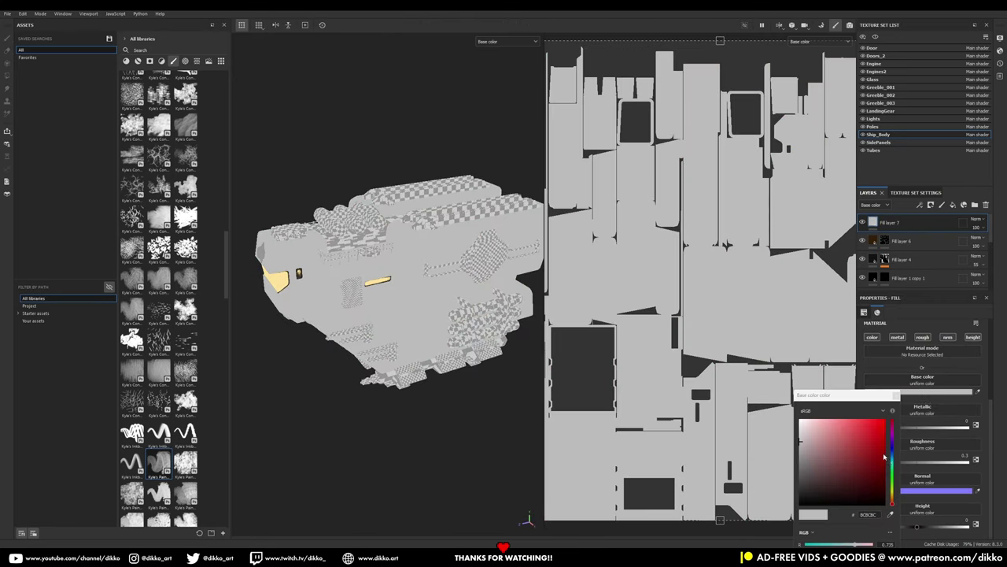
left_click(891, 462)
left_click_drag(825, 427, 830, 427)
Give the mint fill layer a black mask and limit the layer to the color channel
left_click(932, 205)
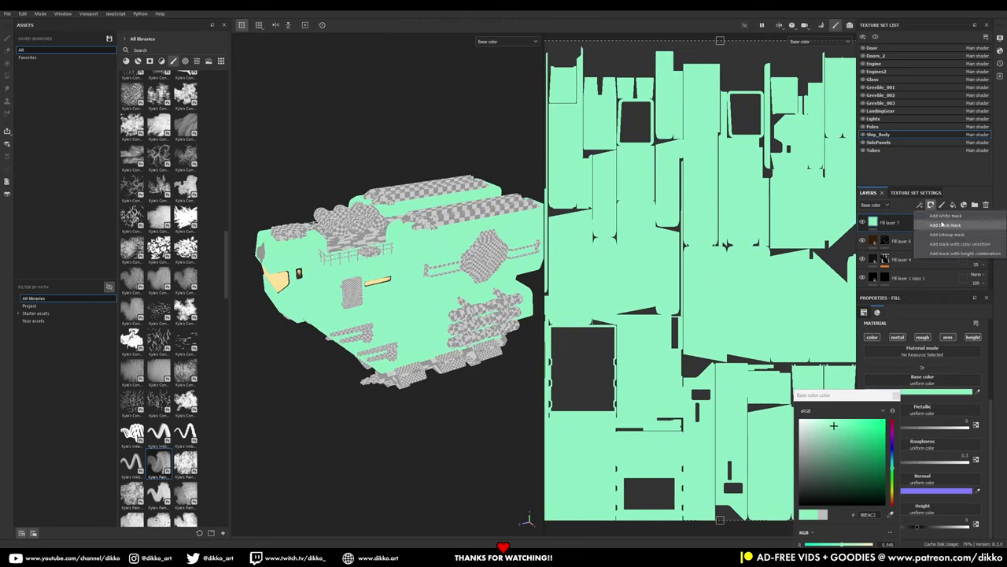
left_click(946, 224)
left_click(898, 338)
left_click(922, 341)
left_click(948, 342)
left_click(973, 342)
left_click(884, 223)
Paint light green highlights along the front corner and upper edge of the raised side housing with one of Kyle's paint brushes
right_click_drag(409, 314, 464, 321, "alt")
left_click(159, 493)
right_click_drag(358, 350, 429, 362, "alt")
right_click_drag(455, 237, 421, 255, "ctrl")
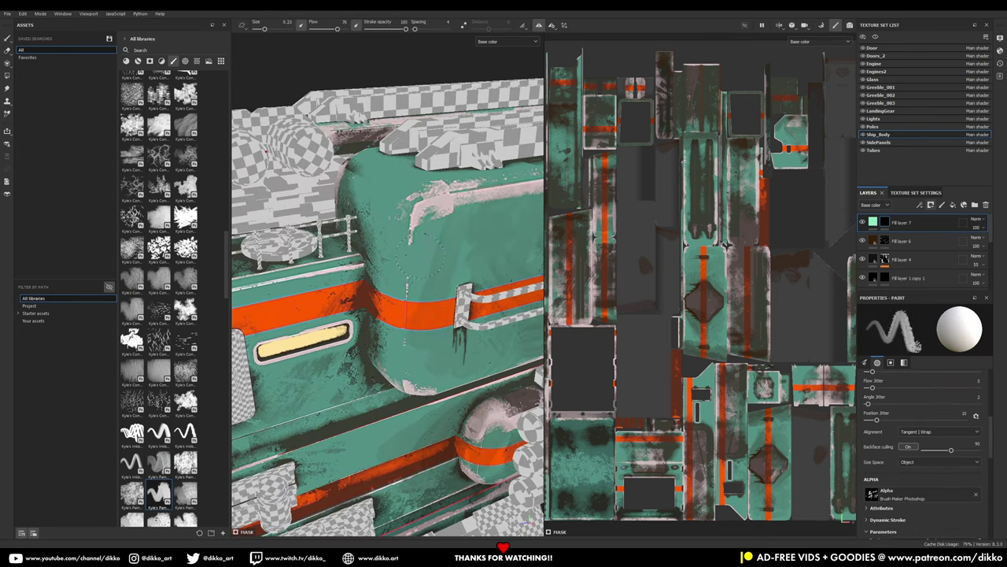
left_click_drag(388, 187, 457, 216, "alt")
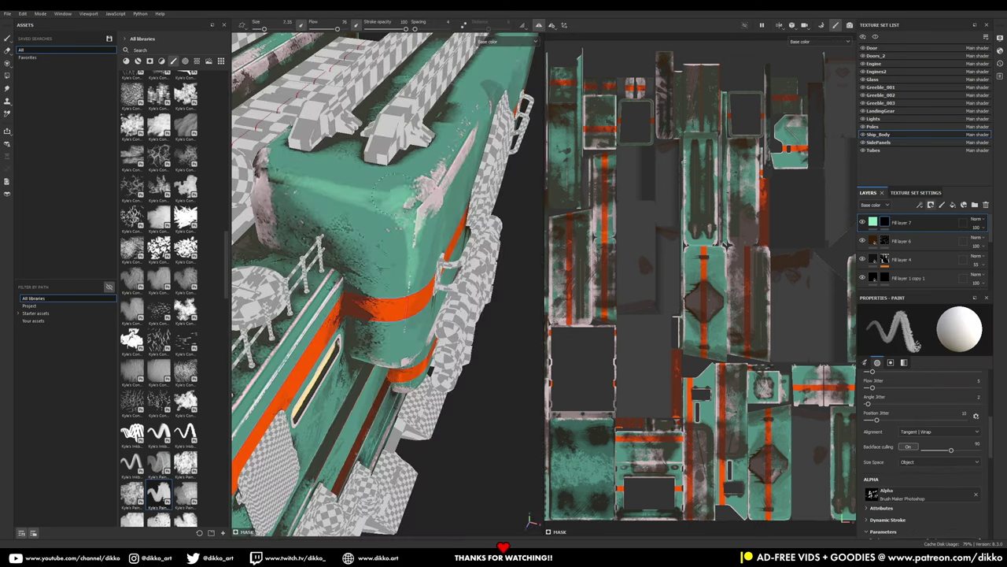
left_click_drag(413, 191, 342, 179, "alt")
middle_click_drag(482, 147, 385, 185, "alt")
left_click_drag(415, 169, 496, 134)
mouse_move(504, 130)
middle_mouse_down("alt")
mouse_move(413, 189)
mouse_move(457, 177)
middle_mouse_up("alt")
left_click_drag(457, 177, 448, 236, "alt")
Lighten the highlight fill layer's base color to a nearly white mint, keeping its mask ready for painting
left_click(873, 222)
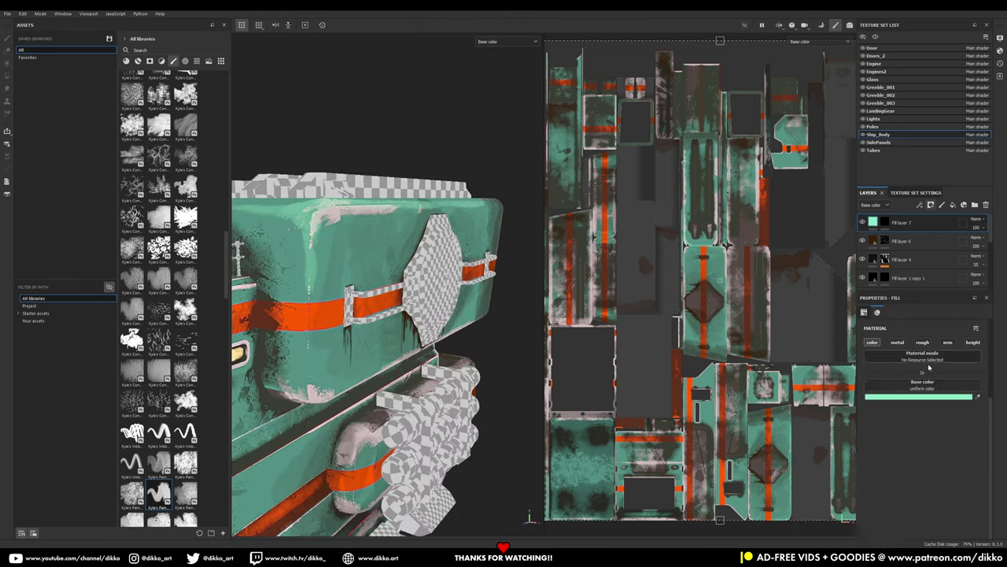
left_click(928, 396)
left_click(807, 420)
left_click_drag(362, 292, 393, 287, "alt")
middle_click_drag(393, 287, 428, 249, "alt")
left_click_drag(428, 250, 434, 220, "alt")
left_click(887, 223)
Paint pale highlights down the front corner of the raised side housing
left_click_drag(369, 239, 370, 302)
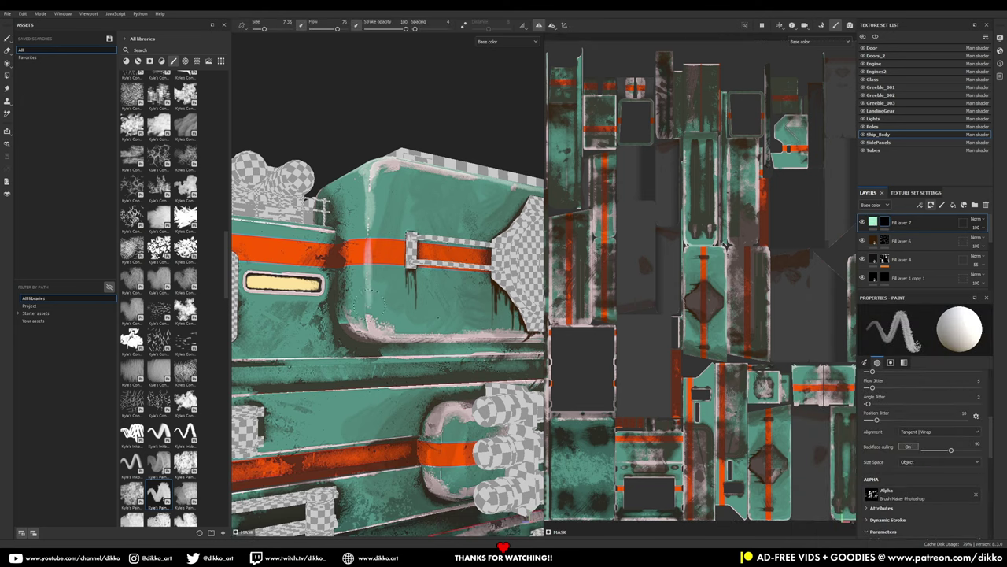
middle_click_drag(376, 308, 411, 249, "alt")
left_click_drag(411, 249, 441, 263, "alt")
middle_click_drag(441, 264, 480, 260, "alt")
Paint pale highlights along the edges of the cockpit section at the ship's front
left_click_drag(292, 273, 513, 302, "alt")
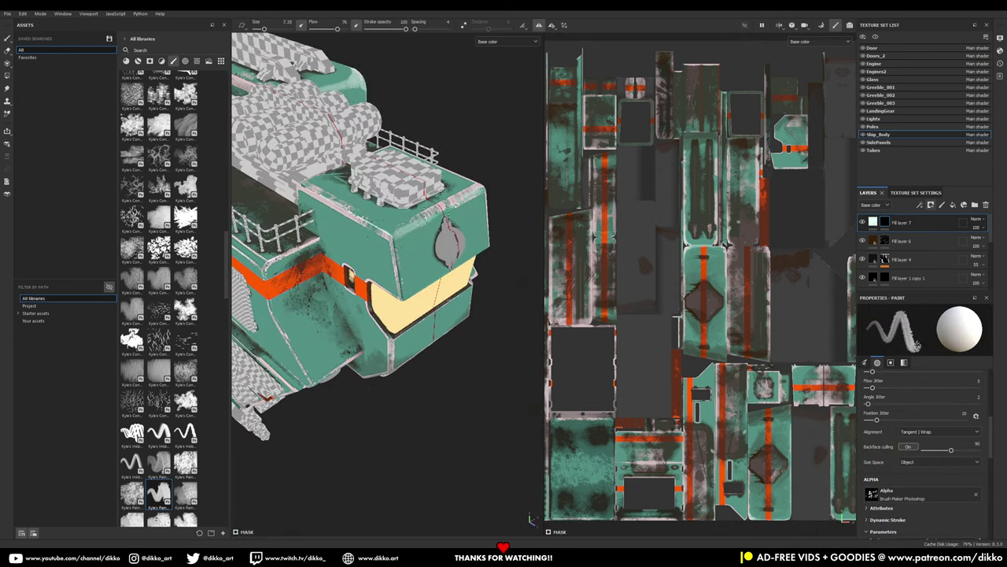
left_click_drag(452, 335, 342, 299, "alt")
right_click_drag(342, 299, 376, 311, "alt")
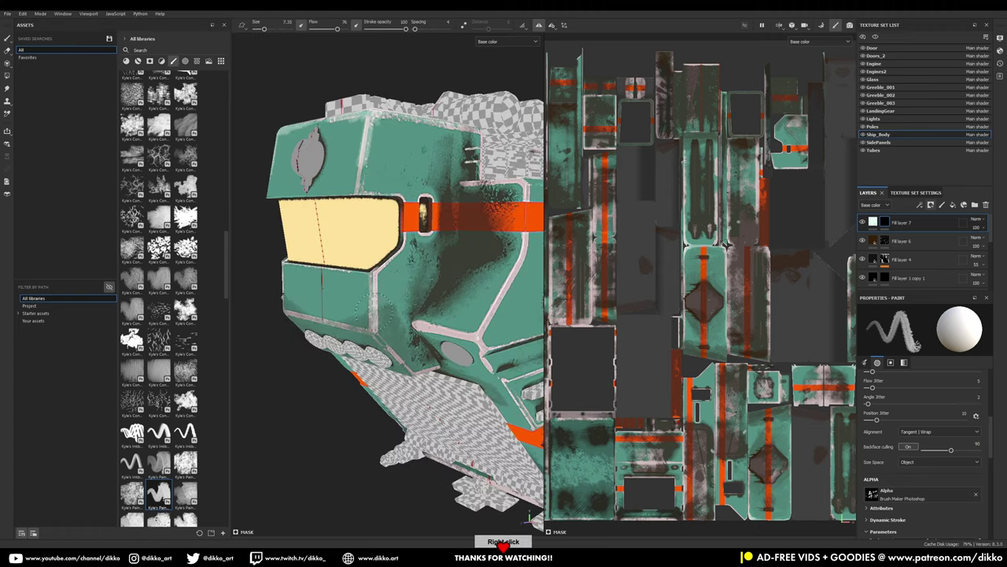
mouse_move(386, 319)
left_mouse_down("alt")
mouse_move(472, 332)
mouse_move(393, 323)
left_mouse_up("alt")
left_click_drag(294, 332, 258, 343)
left_click_drag(511, 307, 417, 298, "alt")
Continue the pale edge highlights along the side of the hull toward the rear engine housings
middle_click_drag(511, 314, 465, 309, "alt")
left_click_drag(481, 311, 398, 315, "alt")
middle_click_drag(409, 315, 362, 323, "alt")
left_click_drag(418, 339, 378, 307, "alt")
middle_click_drag(441, 369, 374, 181, "alt")
left_click_drag(460, 358, 496, 355, "alt")
middle_click_drag(497, 355, 358, 378, "alt")
left_click_drag(511, 295, 442, 284, "alt")
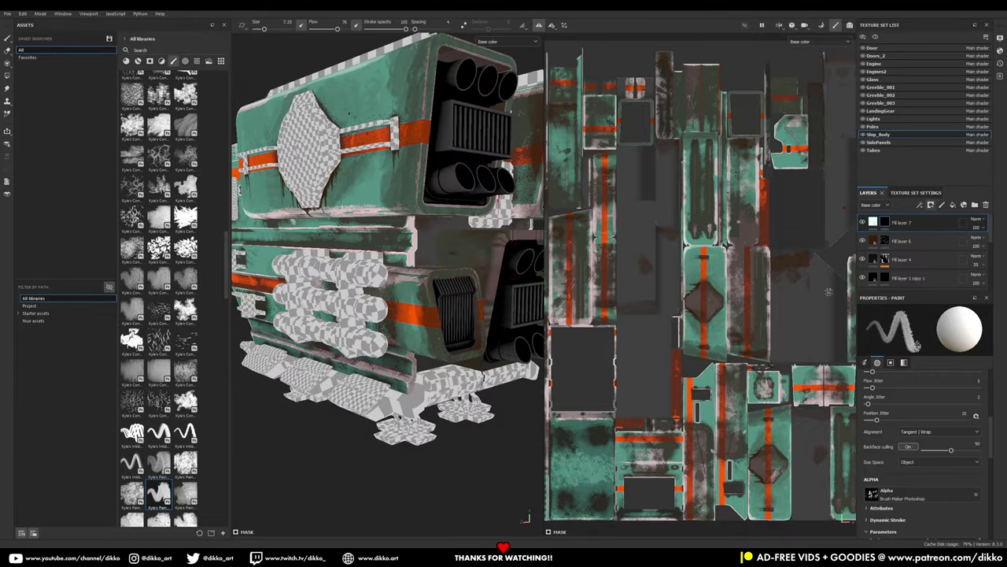
Add a fill layer with a dark blue base color and a black mask above the highlight layer
left_click(976, 206)
key("ctrl+z")
left_click(953, 205)
left_click(905, 396)
left_click_drag(811, 460, 814, 490)
left_click_drag(892, 486, 892, 460)
left_click_drag(819, 490, 835, 490)
left_click(931, 205)
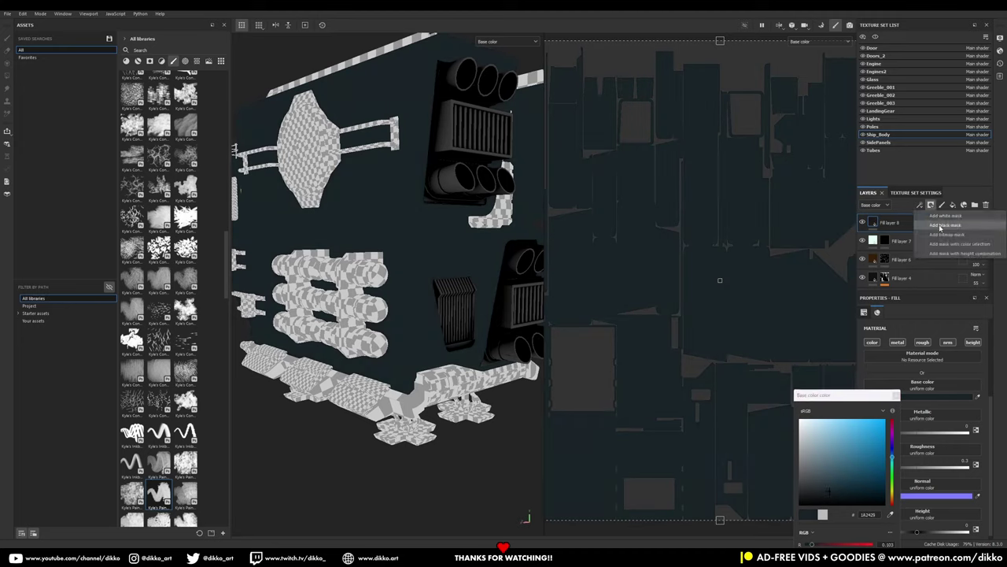
left_click(941, 226)
Darken the shadow fill layer's base color to a nearly black blue and return to its mask
right_click_drag(475, 429, 491, 497, "alt")
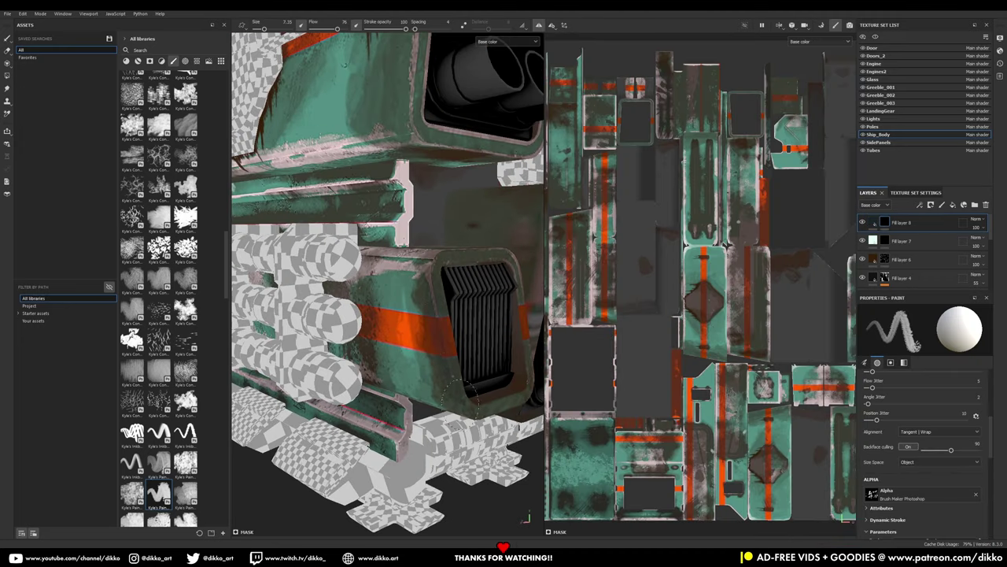
left_click(873, 223)
left_click(908, 395)
left_click_drag(814, 498, 803, 515)
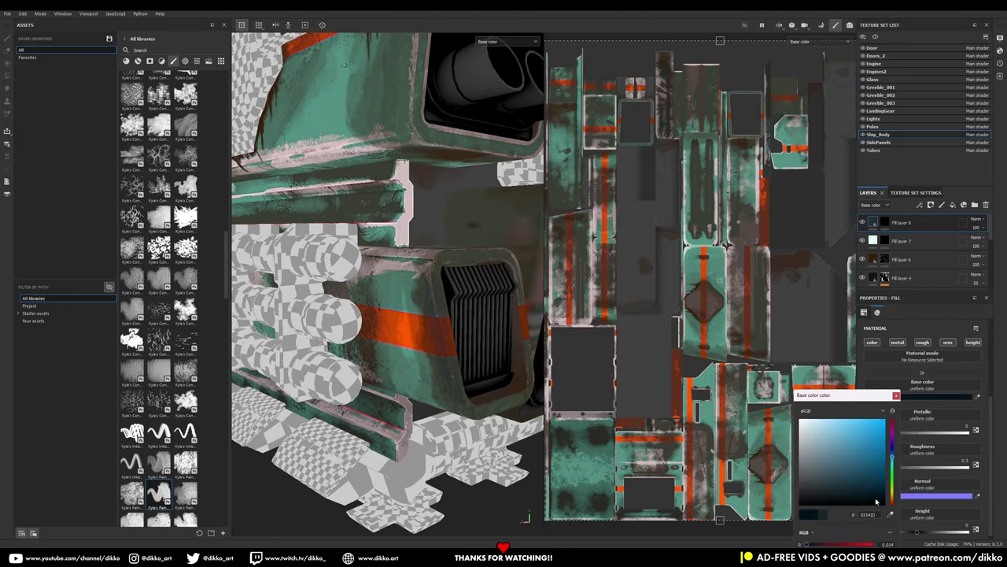
mouse_move(378, 307)
left_mouse_down("alt")
mouse_move(441, 314)
mouse_move(476, 303)
left_mouse_up("alt")
left_click(885, 222)
Paint dark shadows on the side panels around the rear engine housings
right_click_drag(425, 253, 360, 192, "alt")
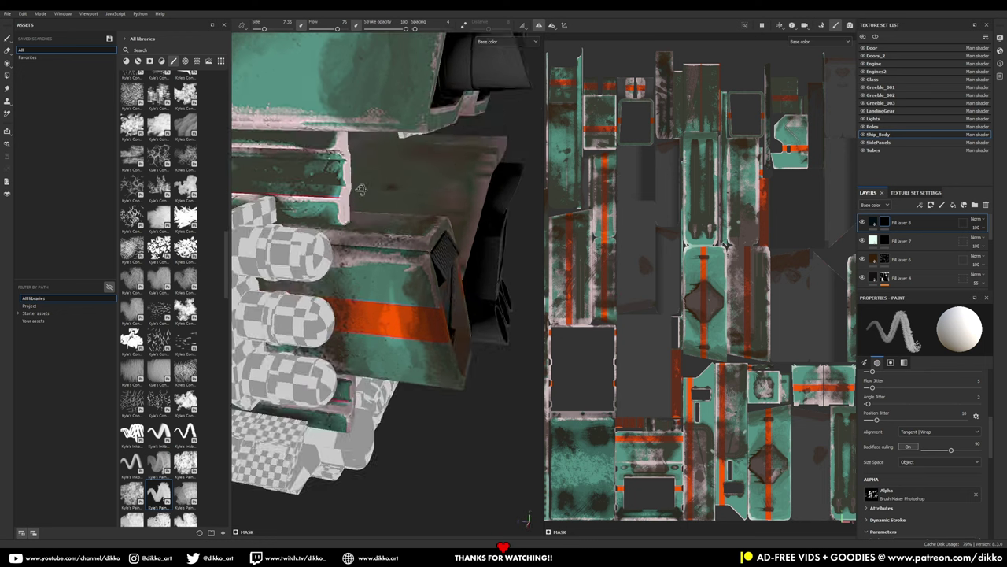
left_click_drag(360, 192, 370, 126, "alt")
middle_click_drag(370, 126, 383, 227, "alt")
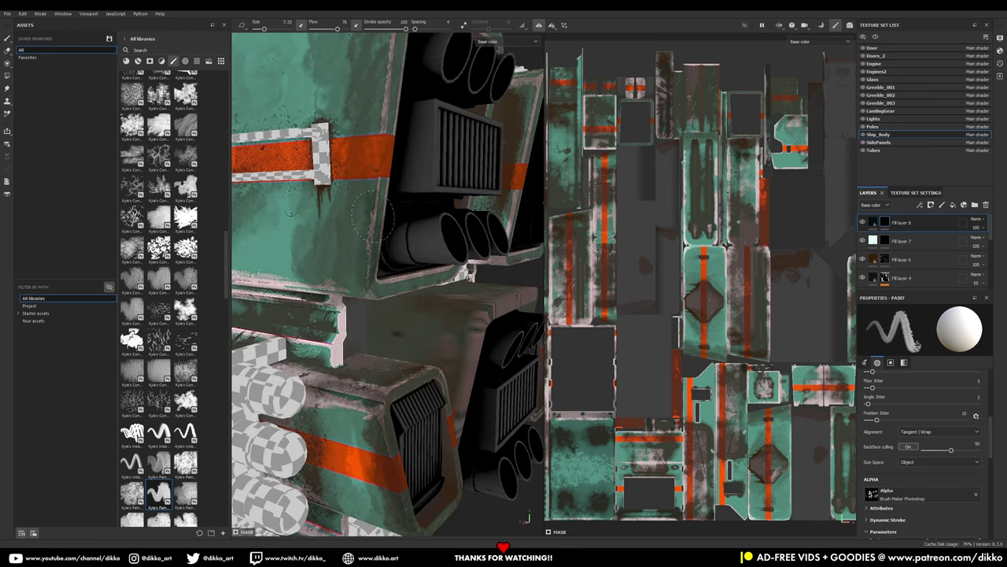
middle_click_drag(397, 140, 374, 241, "alt")
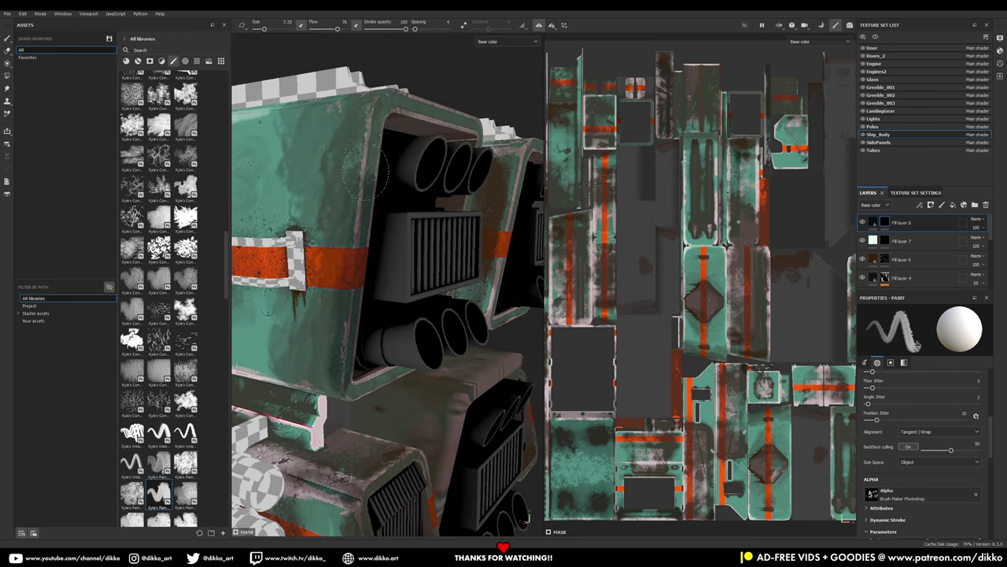
Paint dark shading beneath the front lower corner of the raised side housing
left_click_drag(346, 272, 429, 130, "alt")
middle_click_drag(429, 130, 425, 205, "alt")
left_click_drag(425, 204, 338, 95, "alt")
middle_click_drag(338, 94, 371, 281, "alt")
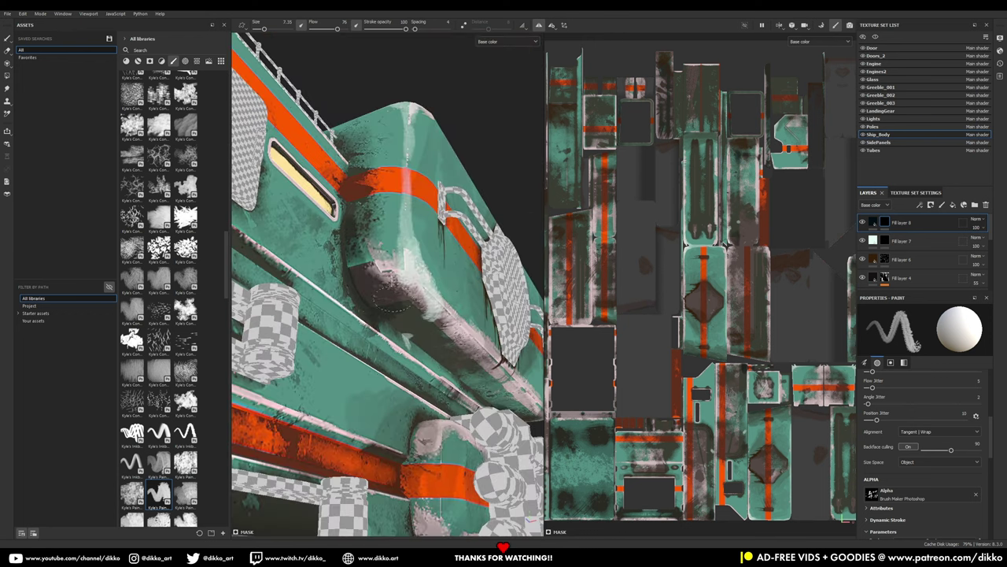
left_click_drag(366, 233, 370, 295, "alt")
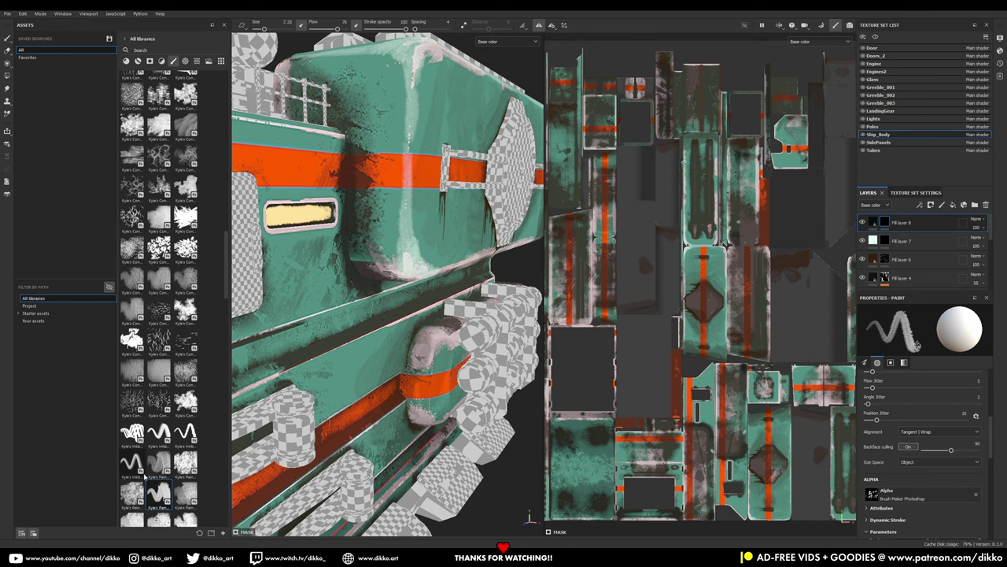
Switch to one of Kyle's softer inking brushes and paint dark contact shadows where the side housing meets the hull
left_click(132, 466)
left_click_drag(357, 156, 296, 208, "alt")
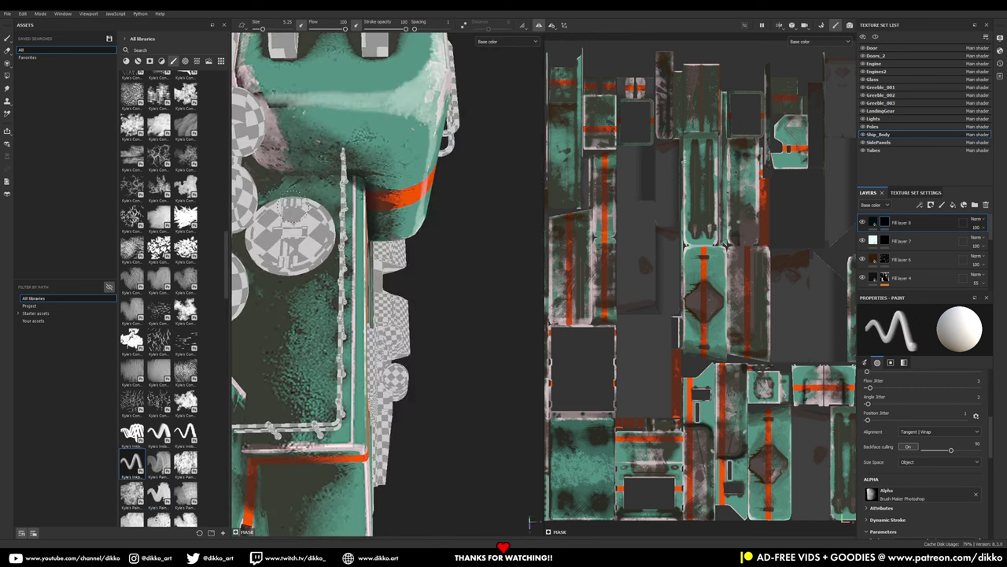
left_click_drag(367, 186, 432, 169, "alt")
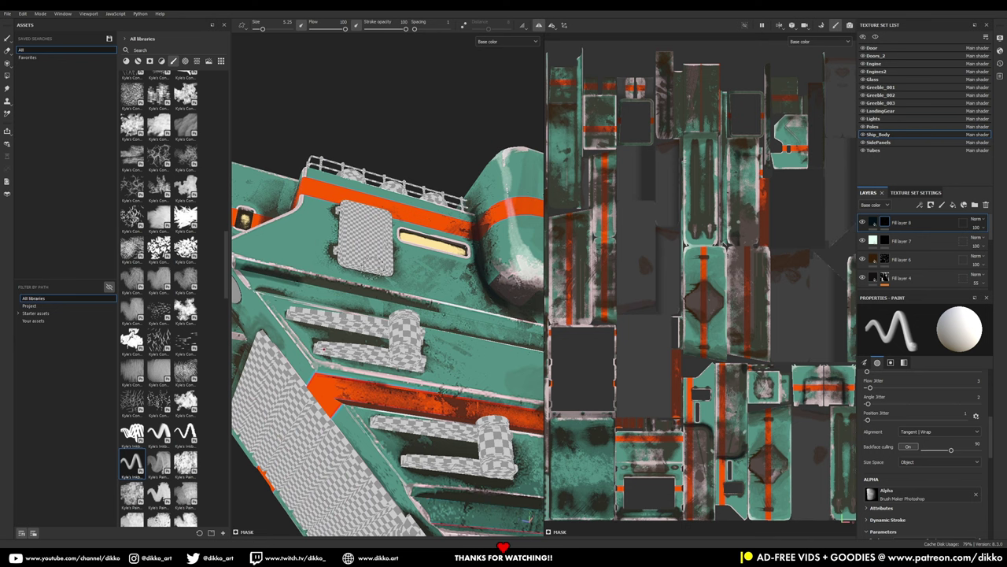
right_click_drag(324, 348, 317, 366, "alt")
Paint thin dark shadows along the side hull's ledges and seams with the inking brush at size 2.47
middle_click_drag(445, 300, 334, 277, "alt")
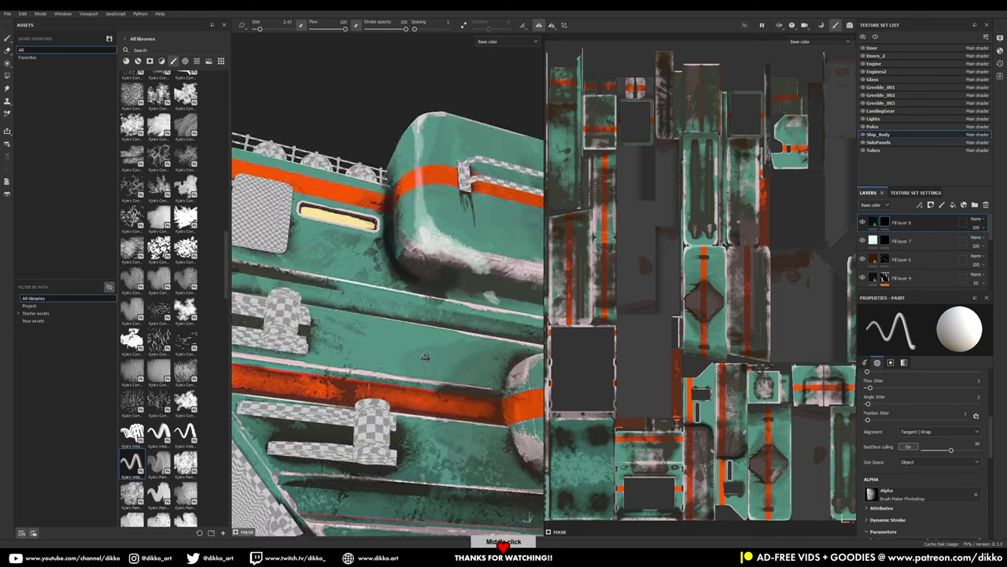
left_click_drag(334, 277, 393, 268, "alt")
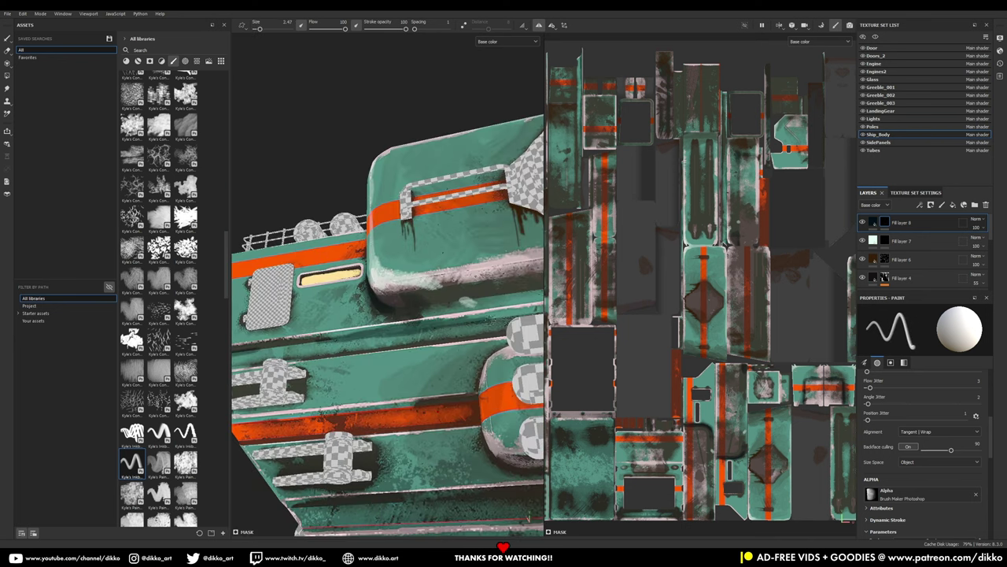
middle_click_drag(498, 319, 400, 292, "alt")
left_click_drag(400, 292, 503, 239, "alt")
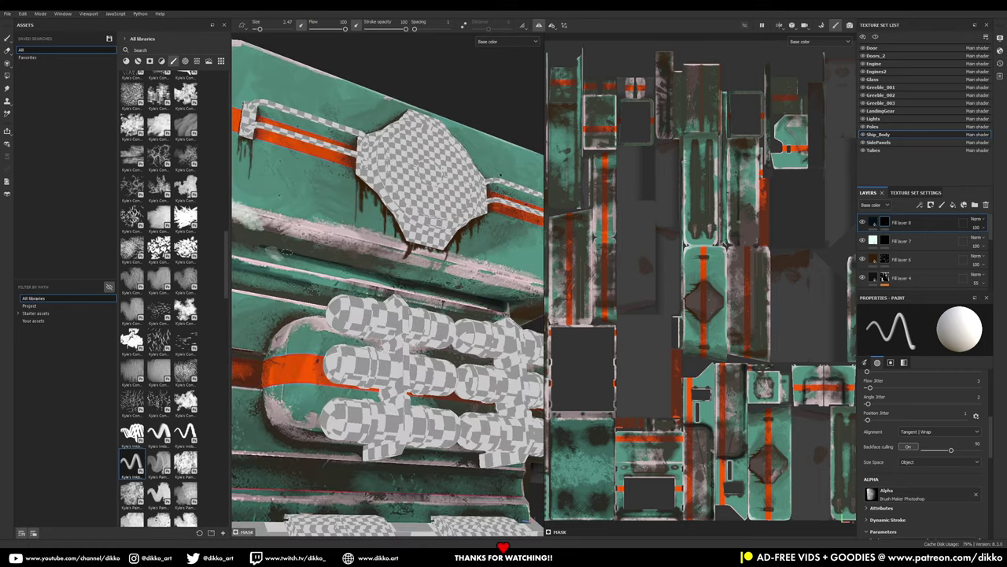
middle_click_drag(287, 252, 389, 270, "alt")
left_click_drag(277, 215, 327, 161, "alt")
middle_click_drag(430, 110, 379, 113, "alt")
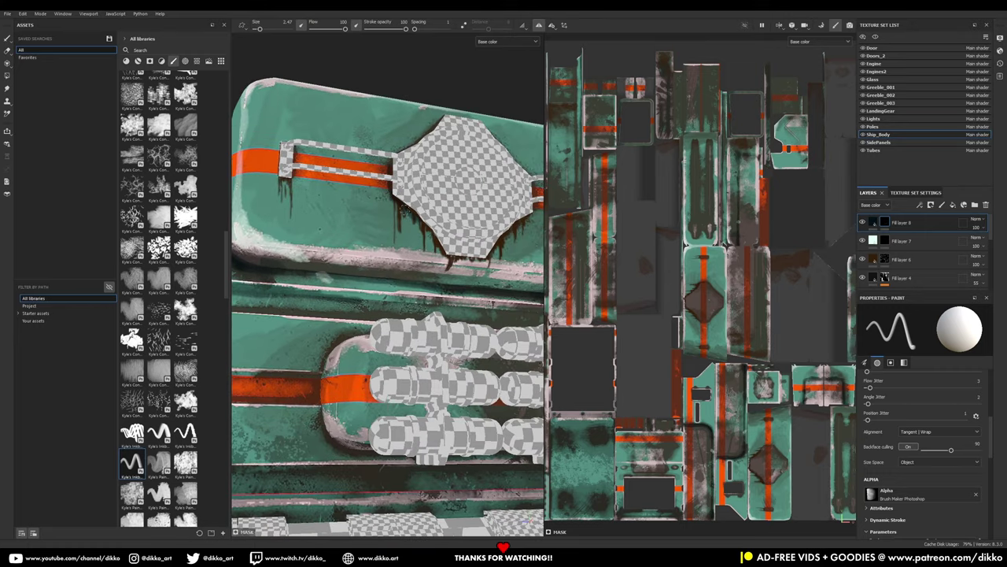
left_click_drag(428, 233, 364, 135, "alt")
middle_click_drag(364, 135, 399, 291, "alt")
right_click_drag(441, 314, 458, 398, "alt")
left_click_drag(459, 397, 512, 339, "alt")
middle_click_drag(440, 331, 410, 338, "alt")
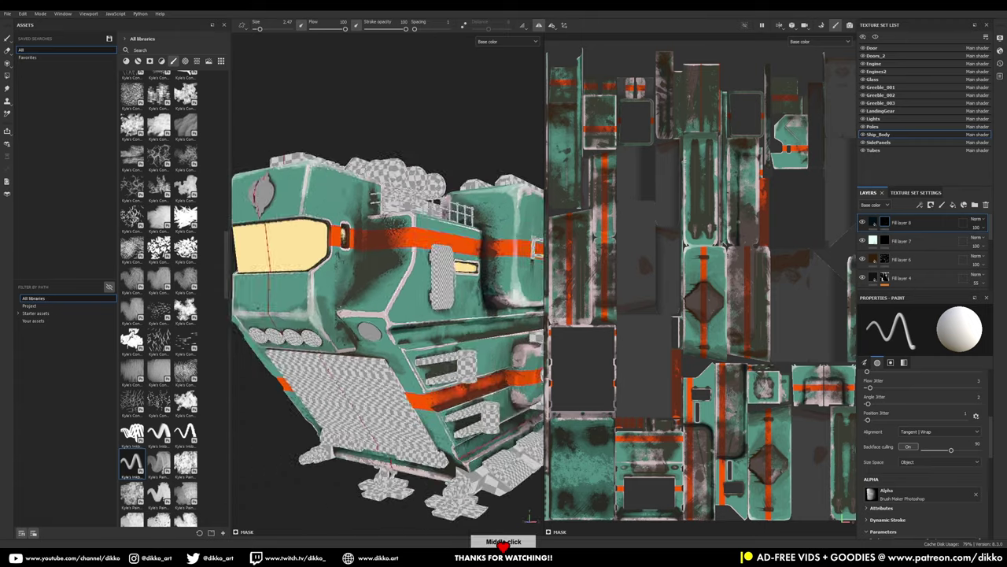
Paint a dark contact shadow where the cab meets the raised side hull
right_click_drag(370, 339, 354, 268, "alt")
left_click_drag(393, 272, 359, 276, "alt")
left_click_drag(362, 296, 377, 268)
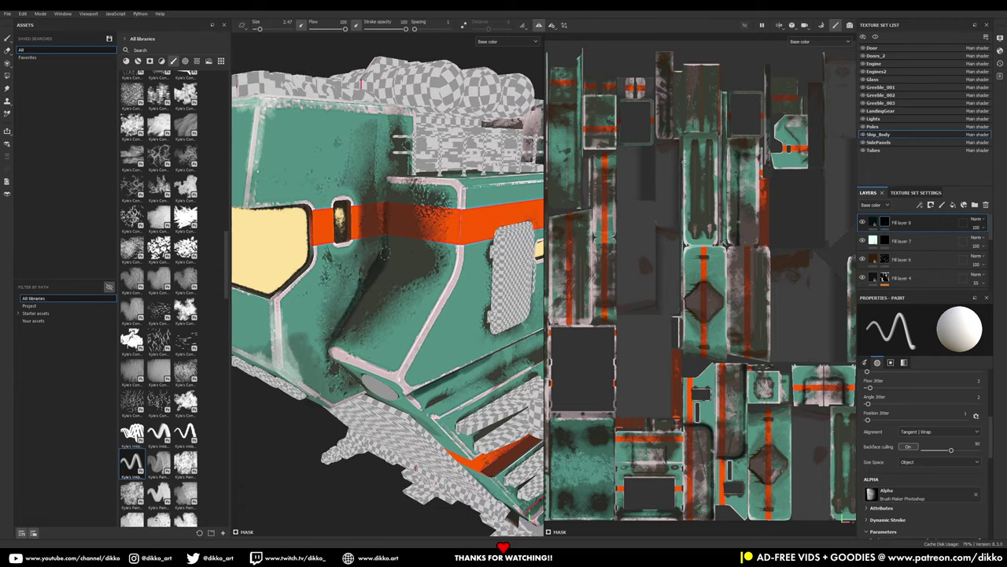
right_click_drag(394, 261, 362, 264, "alt")
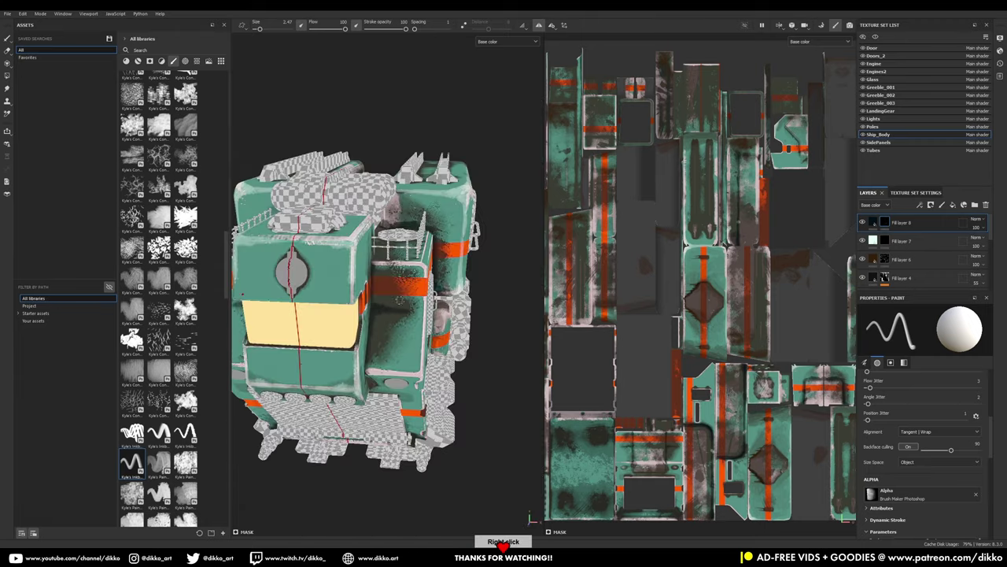
mouse_move(362, 264)
left_mouse_down("alt")
mouse_move(381, 304)
mouse_move(384, 288)
mouse_move(347, 233)
mouse_move(450, 203)
left_mouse_up("alt")
key("5")
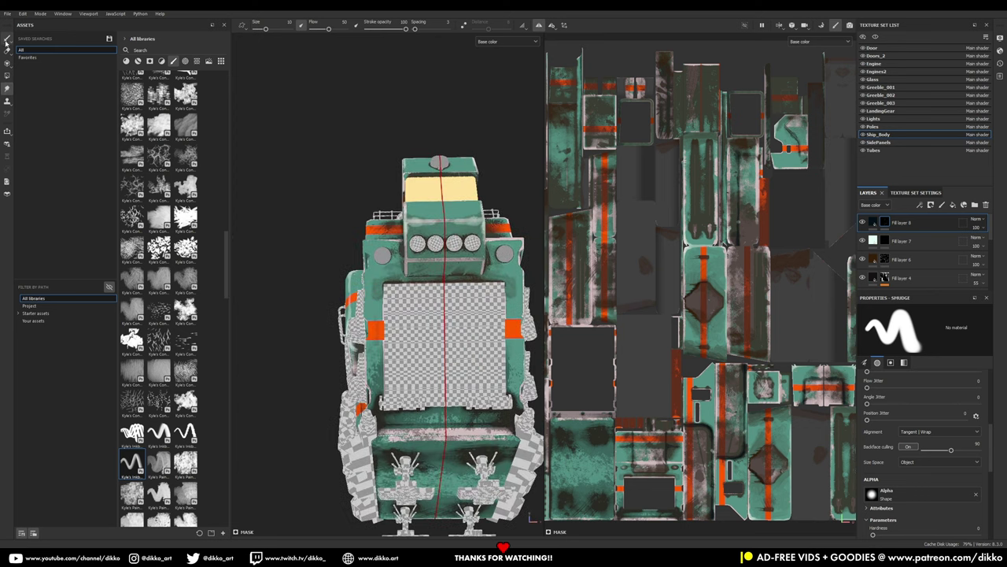
left_click(7, 41)
left_click_drag(346, 228, 418, 252, "alt")
left_click_drag(355, 219, 410, 200)
key("ctrl+z")
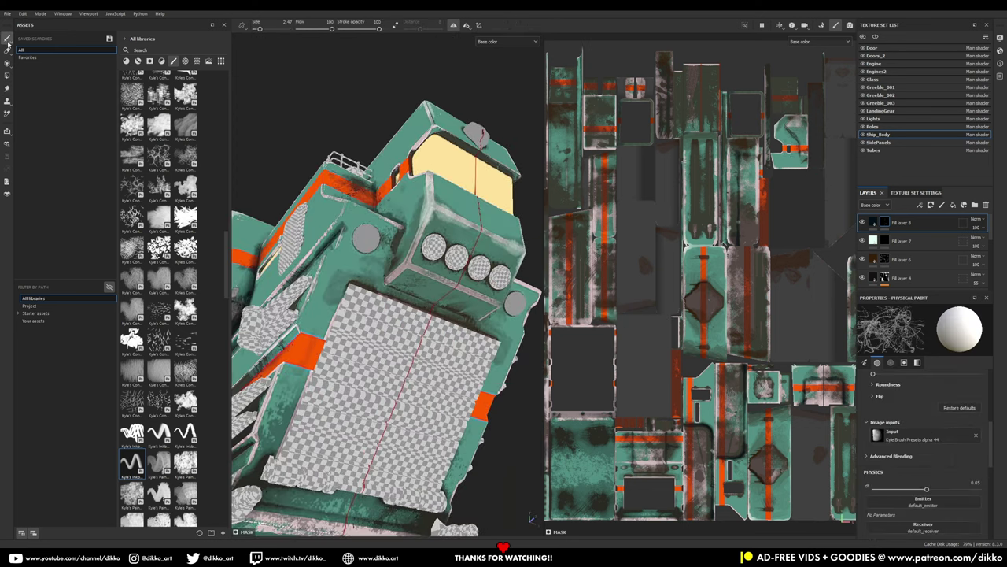
left_click(7, 38)
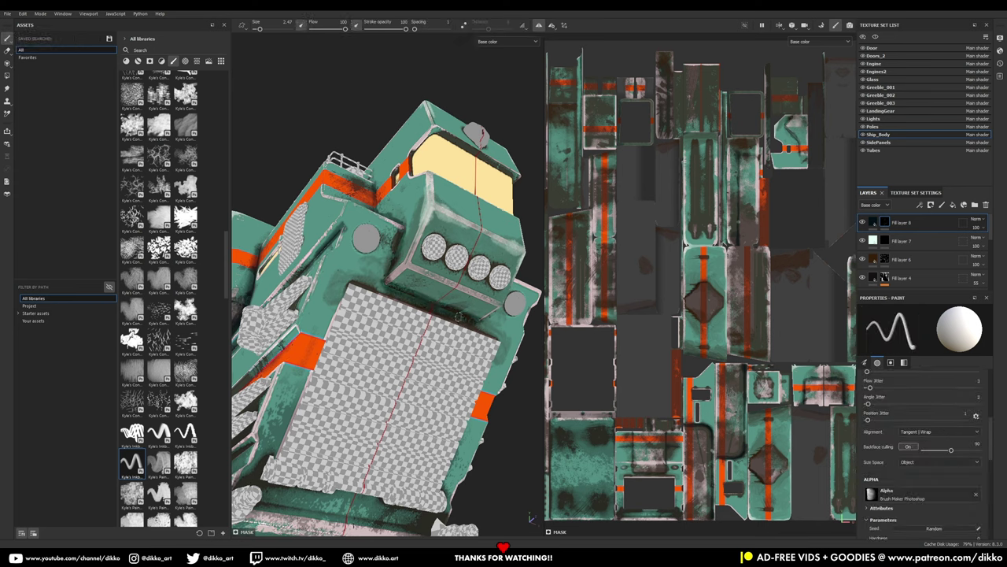
left_click(7, 89)
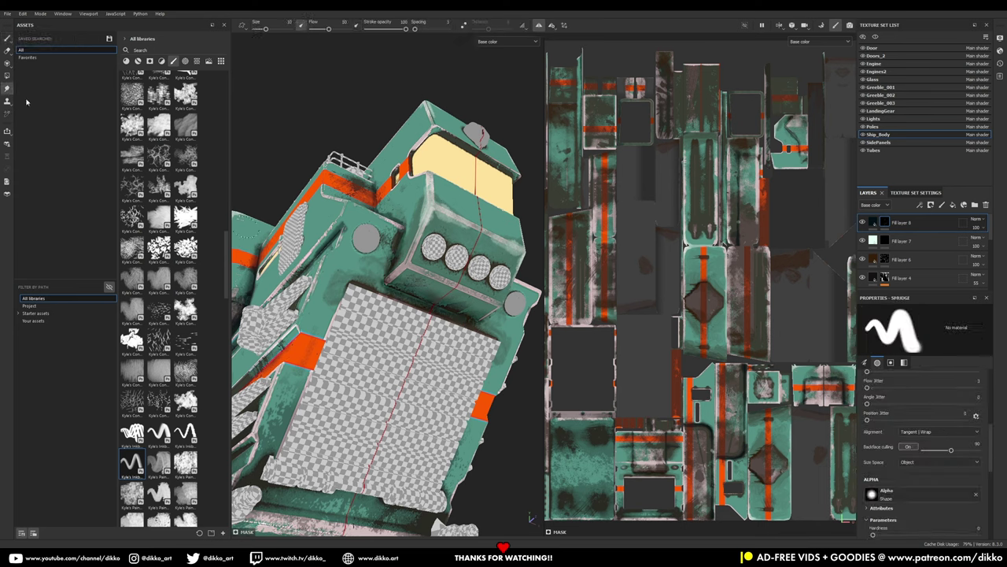
left_click(7, 37)
Paint soft shadows over the front hull around the ramp with the inking brush at size 10.57 and stroke opacity 31
left_click_drag(472, 331, 339, 339, "alt")
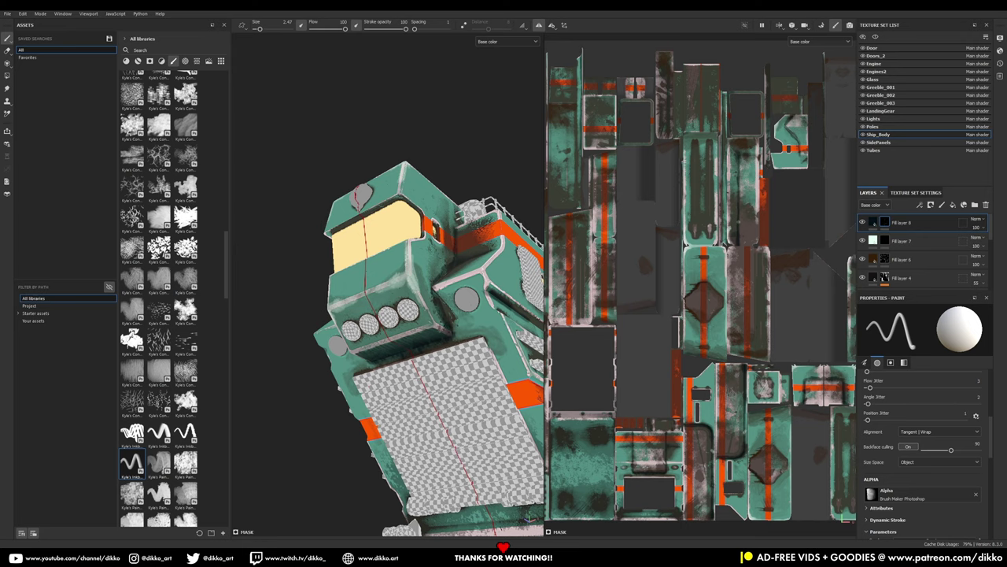
middle_click_drag(355, 289, 326, 240, "alt")
right_click_drag(387, 250, 417, 240, "alt")
right_click_drag(417, 241, 441, 240, "ctrl")
left_click_drag(466, 276, 532, 405)
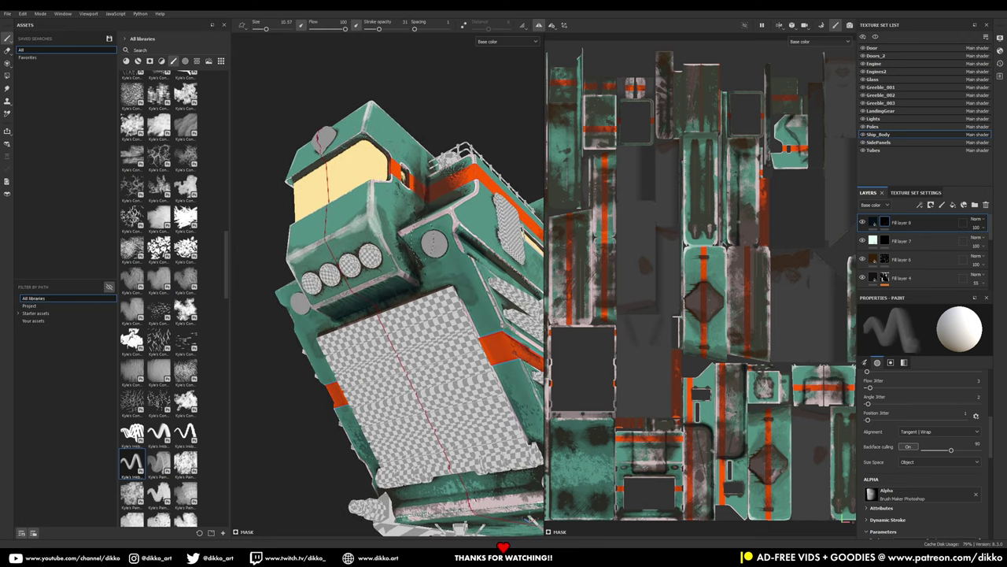
middle_click_drag(426, 294, 381, 233, "alt")
left_click_drag(388, 437, 464, 418)
Check the painted shadows on the ship in the lit material display, and return to the base color display
right_click_drag(448, 331, 385, 315, "alt")
mouse_move(385, 236)
left_mouse_down("alt")
mouse_move(422, 279)
mouse_move(439, 327)
mouse_move(513, 286)
mouse_move(441, 271)
left_mouse_up("alt")
left_click(504, 41)
left_click(498, 60)
left_click_drag(346, 346, 414, 367, "alt")
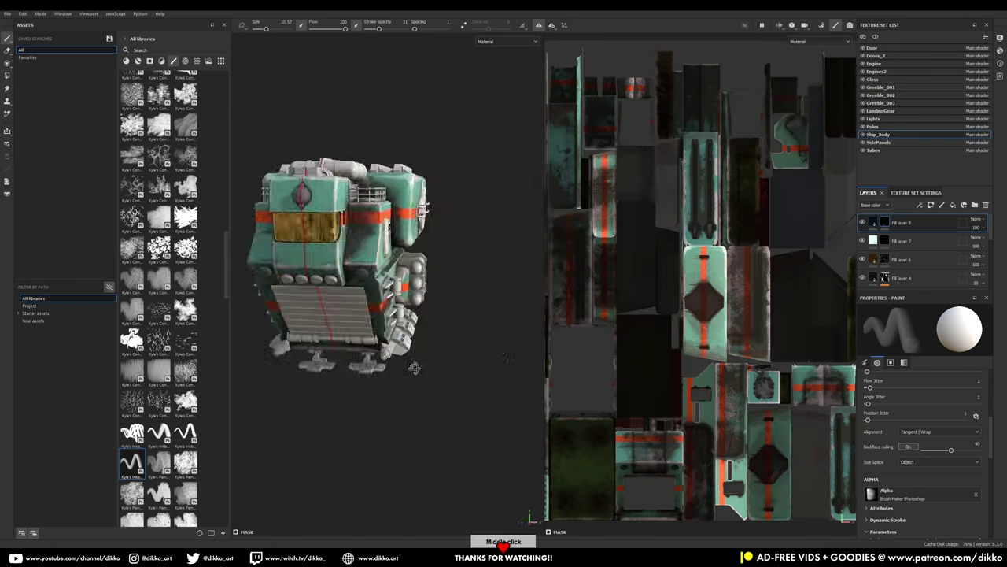
right_click_drag(414, 367, 425, 363, "alt")
left_click_drag(425, 364, 391, 332, "alt")
left_click(506, 42)
left_click(505, 75)
left_click_drag(464, 307, 408, 316, "alt")
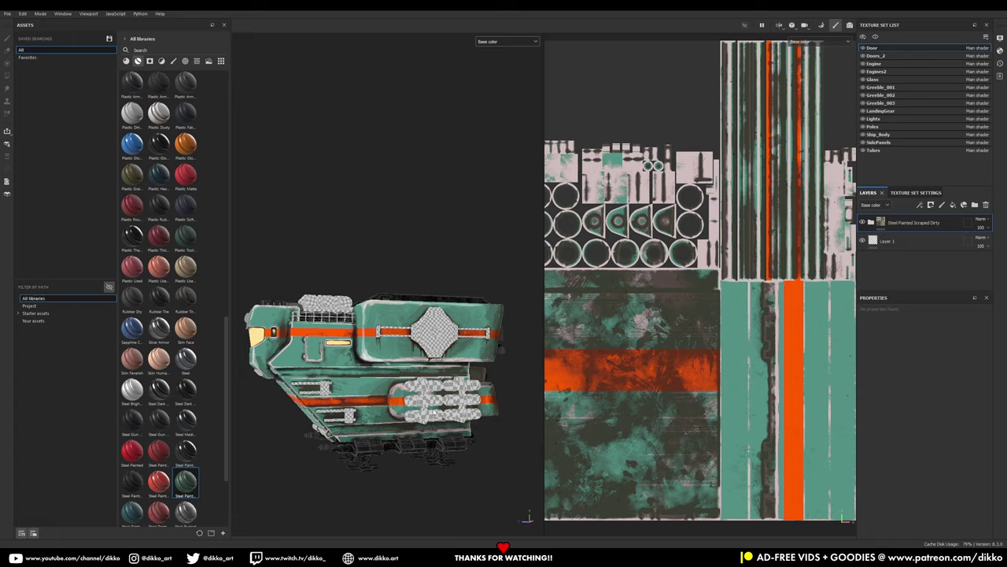
Make the Tubes texture set active and browse the painted steel smart materials for it
left_click_drag(434, 411, 353, 427, "alt")
scroll(352, 409, "up", 5)
left_click_drag(307, 390, 362, 369, "alt")
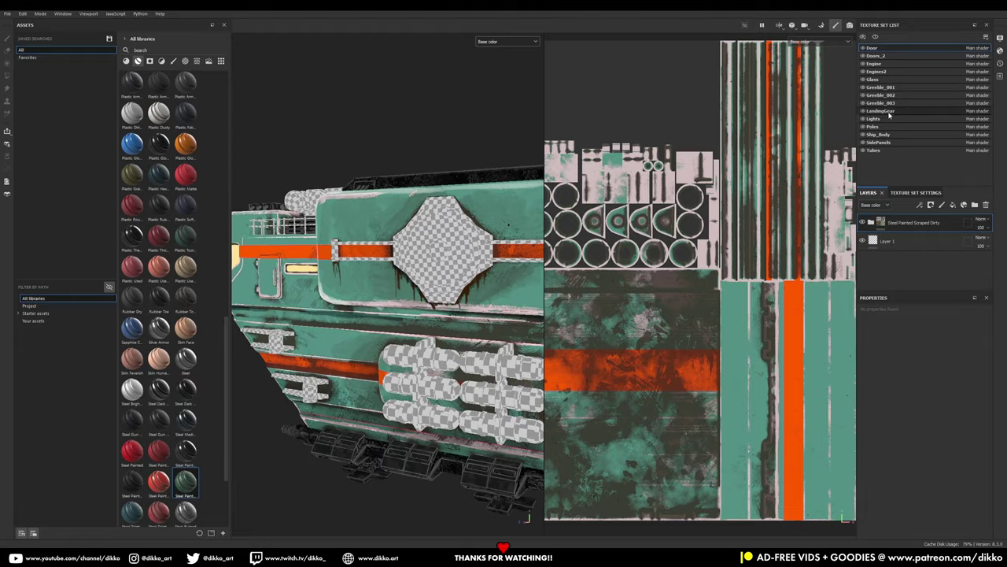
left_click(872, 151)
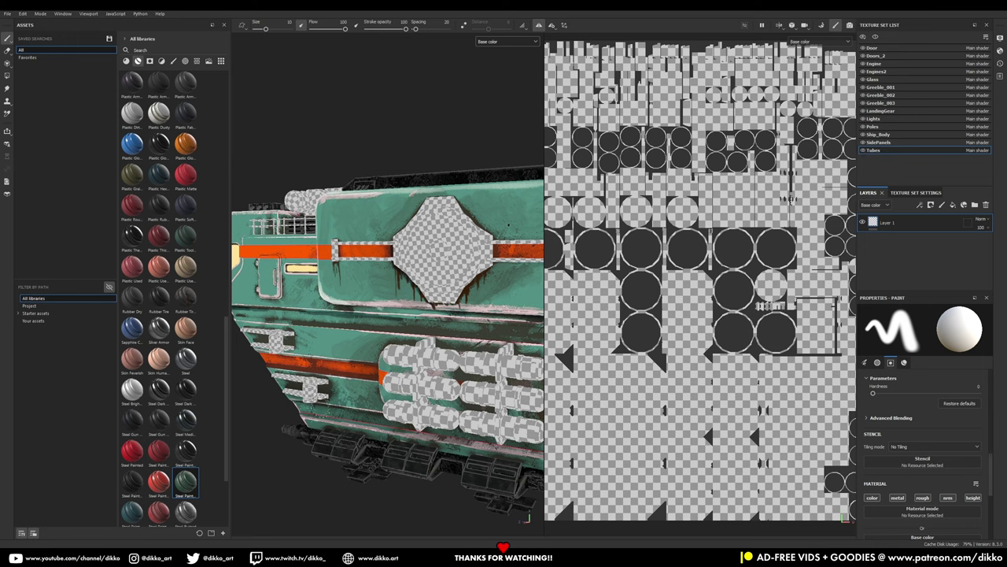
scroll(149, 515, "down", 4)
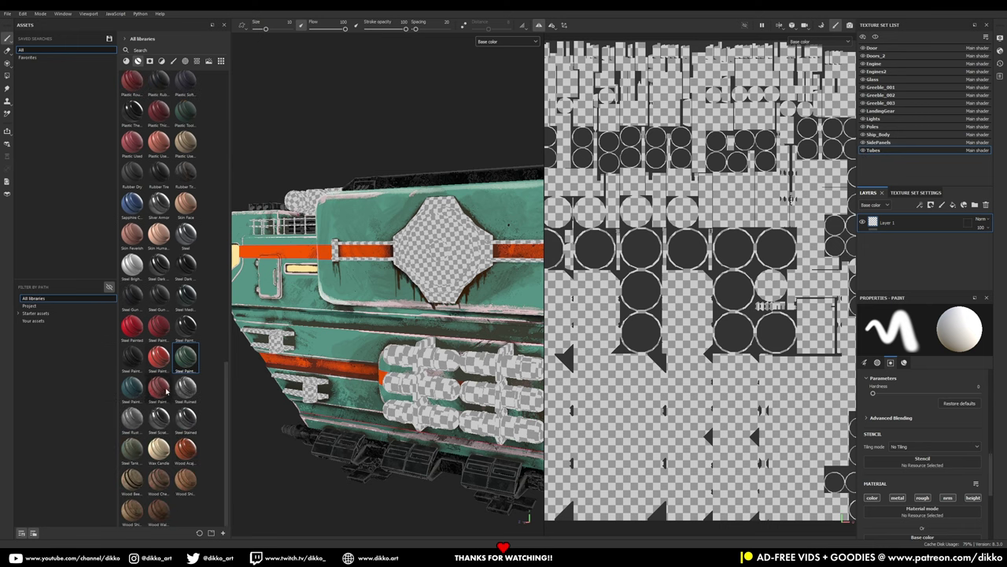
Try a red painted steel material and Steel Painted Stained on the tubes, undoing each one
mouse_move(167, 391)
mouse_move(167, 391)
left_mouse_down()
mouse_move(408, 390)
mouse_move(421, 361)
left_mouse_up()
mouse_move(356, 354)
left_mouse_down("alt")
mouse_move(342, 340)
mouse_move(329, 368)
mouse_move(370, 390)
mouse_move(331, 355)
mouse_move(337, 373)
mouse_move(377, 381)
left_mouse_up("alt")
key("ctrl+z")
mouse_move(135, 398)
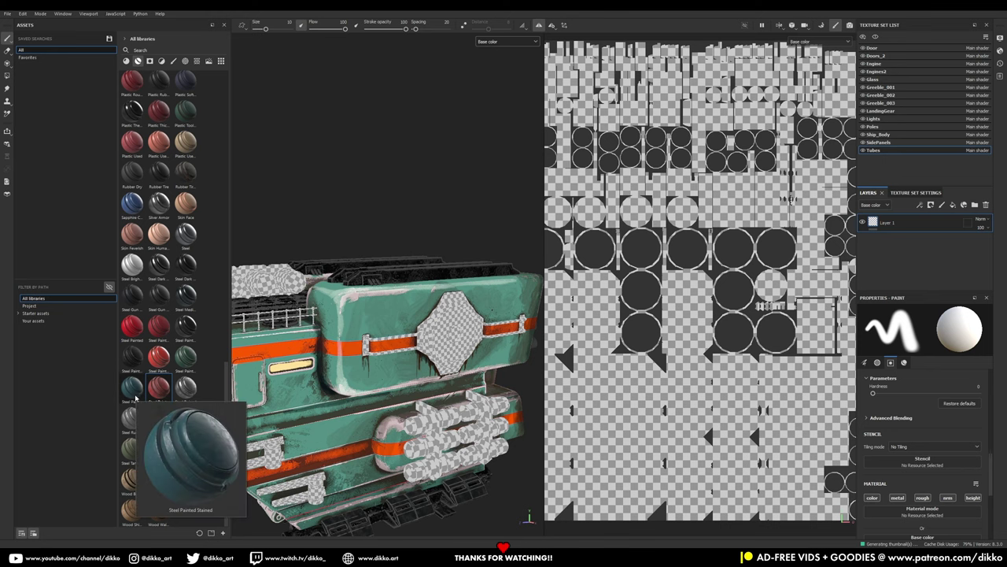
mouse_move(135, 398)
left_mouse_down()
mouse_move(445, 425)
mouse_move(284, 395)
mouse_move(370, 506)
mouse_move(479, 463)
mouse_move(291, 410)
left_mouse_up()
scroll(478, 463, "down", 3)
middle_click_drag(405, 376, 470, 373, "alt")
key("ctrl+z")
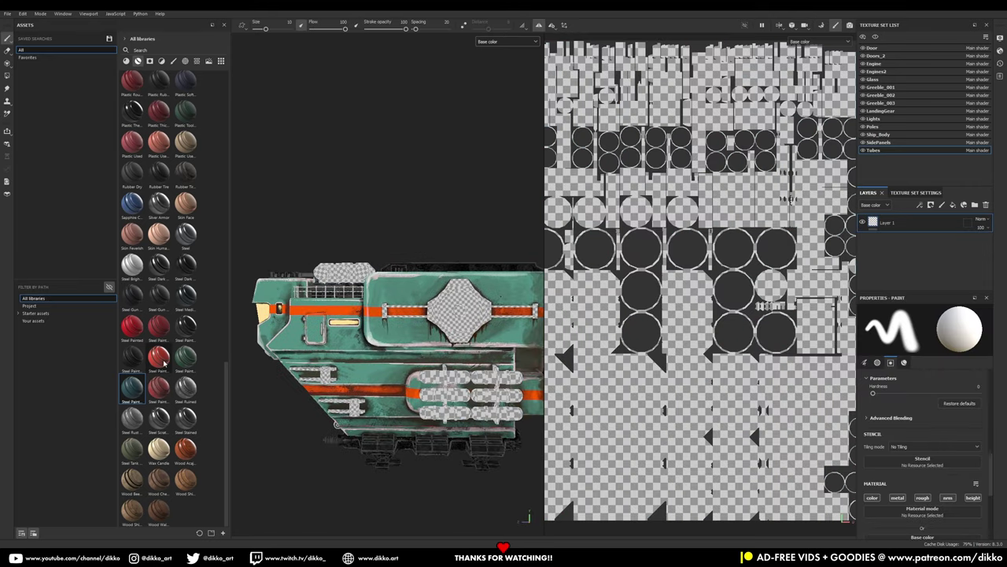
Apply the Steel Painted Chipped Dirty smart material to the tubes and compare them with the material hidden and shown
mouse_move(162, 318)
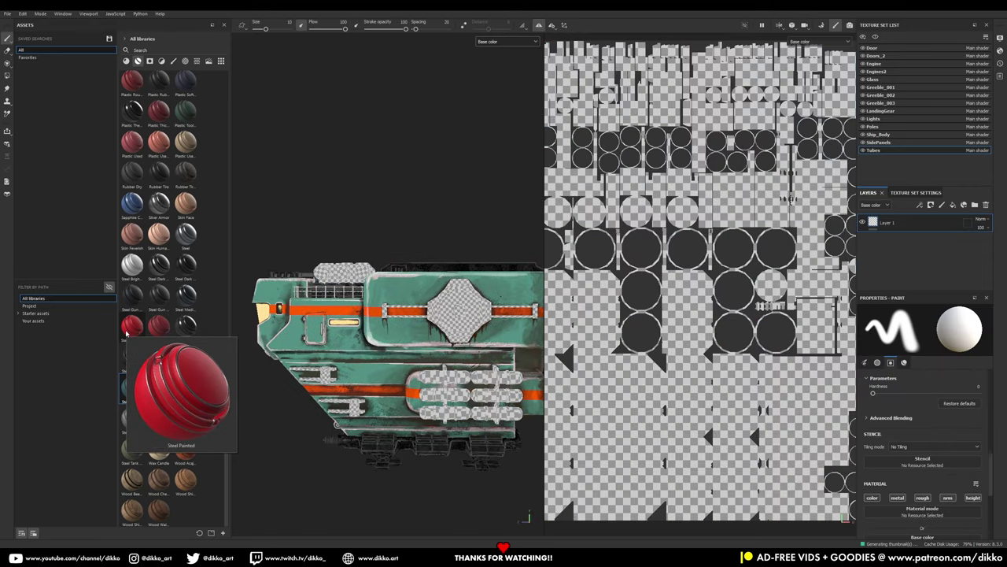
mouse_move(160, 323)
left_mouse_down()
mouse_move(451, 407)
mouse_move(443, 403)
left_mouse_up()
mouse_move(357, 404)
left_mouse_down("alt")
mouse_move(528, 472)
mouse_move(380, 441)
mouse_move(351, 418)
mouse_move(269, 432)
mouse_move(288, 513)
mouse_move(362, 422)
mouse_move(454, 459)
mouse_move(346, 421)
mouse_move(454, 431)
mouse_move(395, 434)
left_mouse_up("alt")
scroll(395, 433, "up", 2)
left_click(863, 223)
left_click(863, 223)
Lower the overall curvature to 0.39 in the Mask Editor of the Steel Painted Chipped Dirty group's Paint layer
left_click(871, 223)
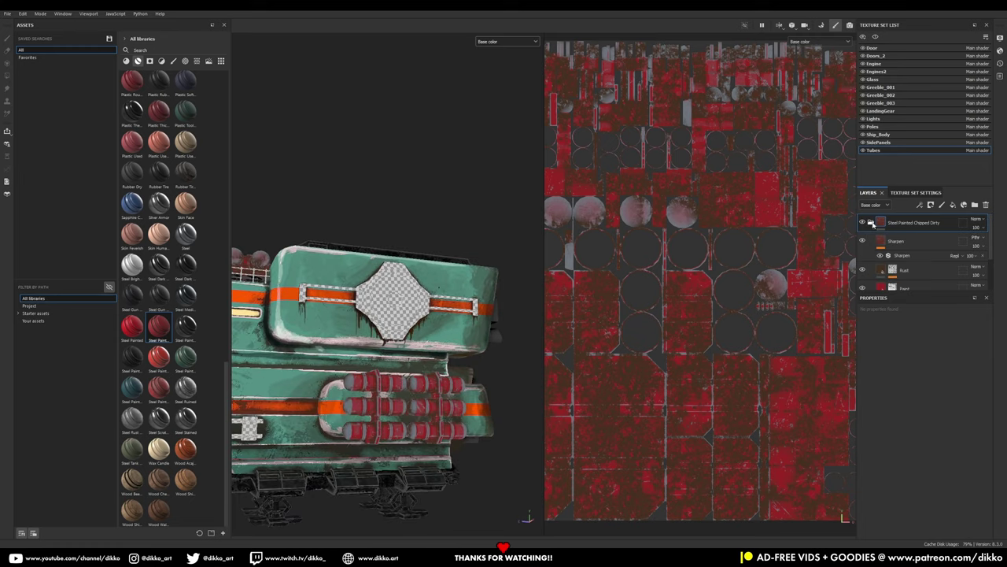
scroll(875, 268, "down", 1)
left_click(892, 270)
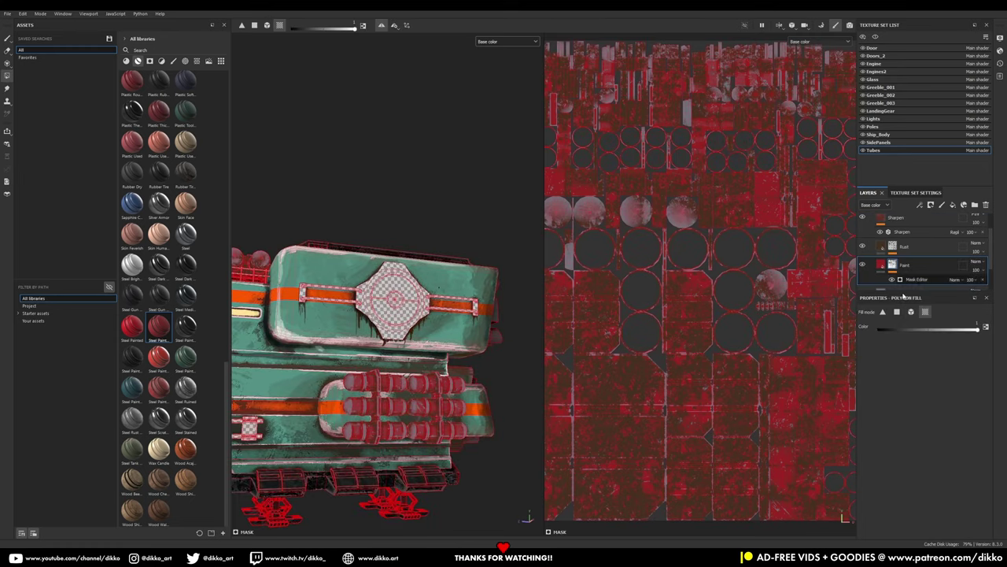
left_click(915, 280)
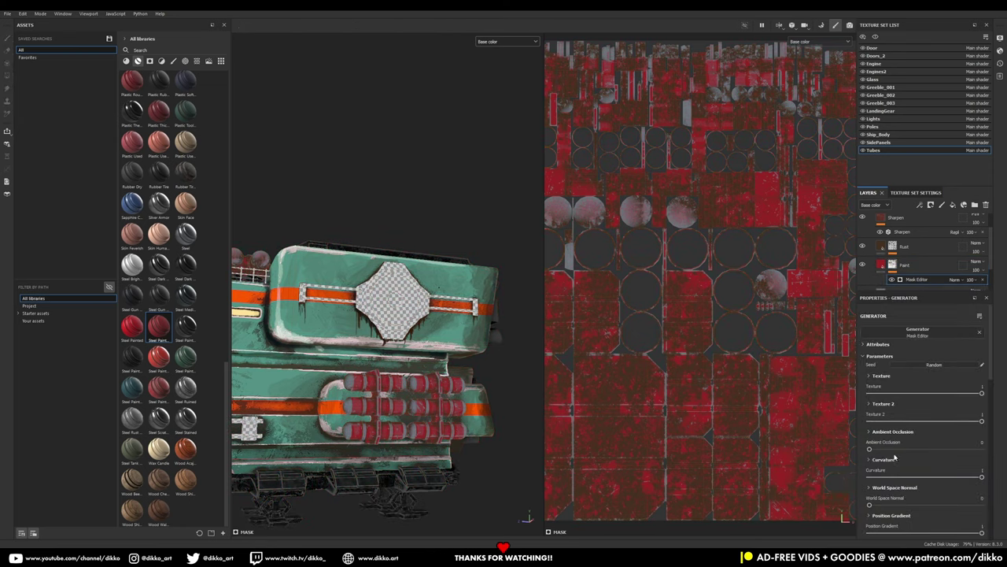
left_click_drag(981, 477, 883, 478)
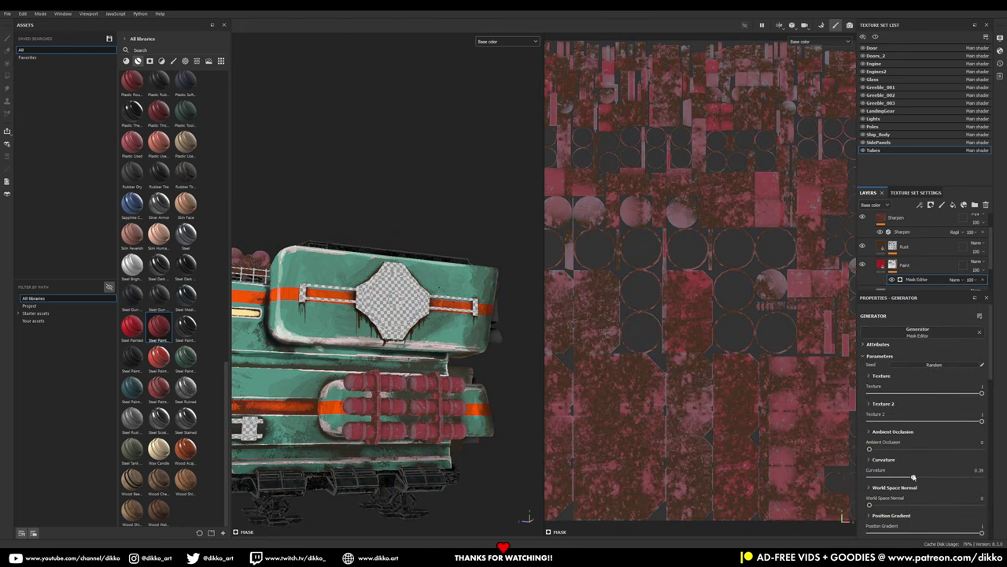
Fine-tune the Paint mask's curvature detail on the tubes, with Fine at 0.15, Medium at 0.02 and Big at 0
left_click(869, 460)
scroll(881, 460, "down", 3)
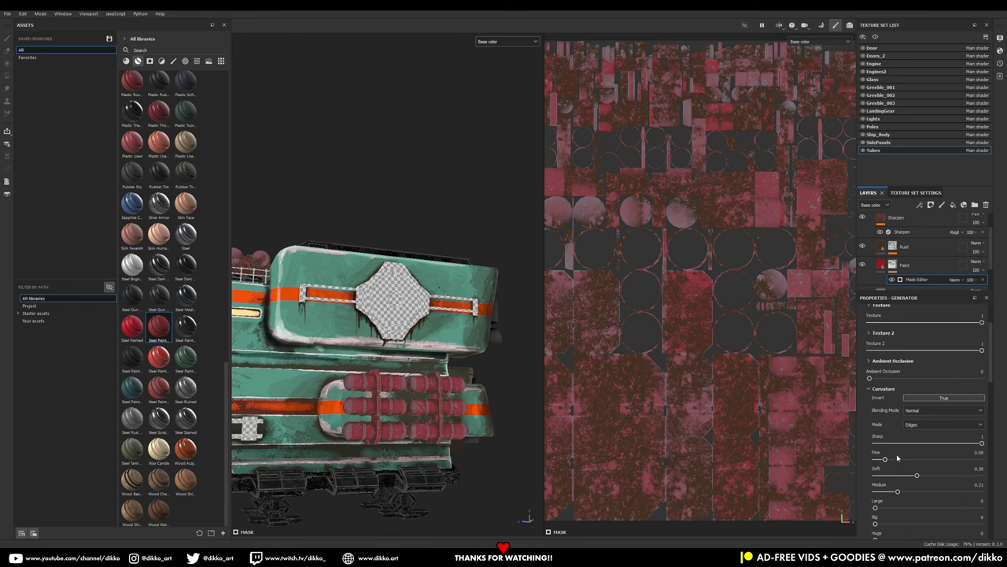
scroll(346, 392, "up", 6)
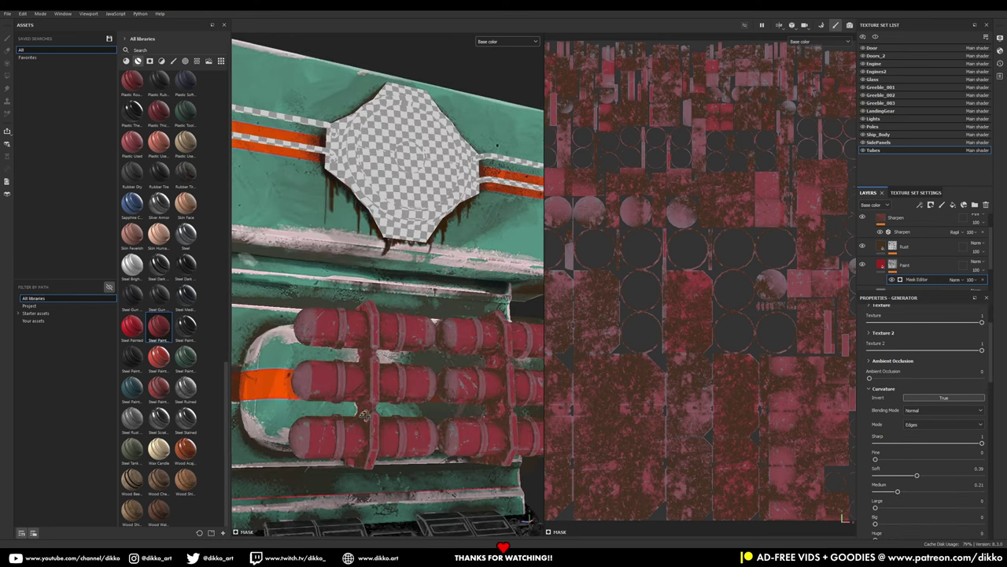
left_click_drag(338, 386, 441, 393, "alt")
left_click_drag(902, 492, 875, 493)
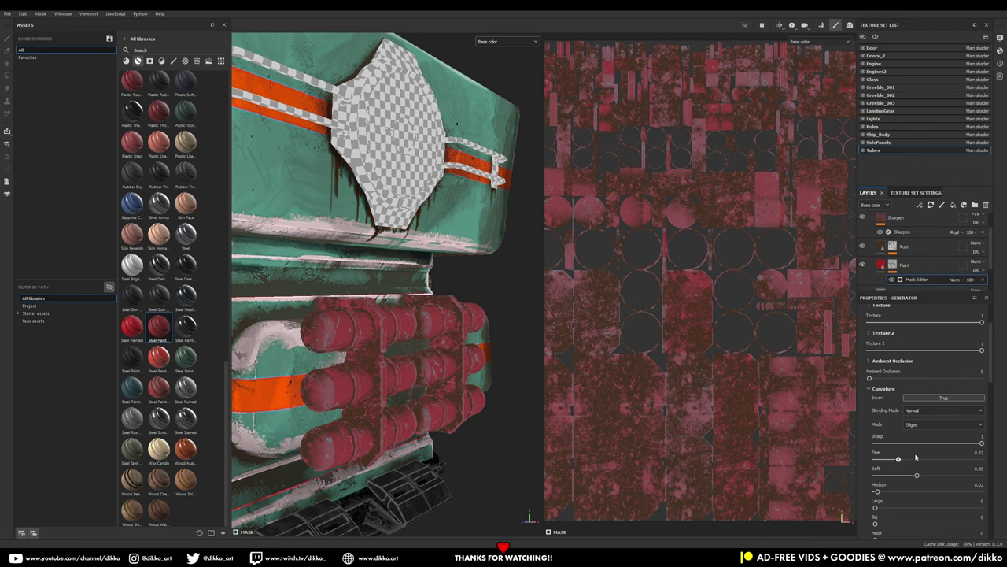
left_click_drag(898, 459, 892, 460)
left_click_drag(902, 521, 884, 521)
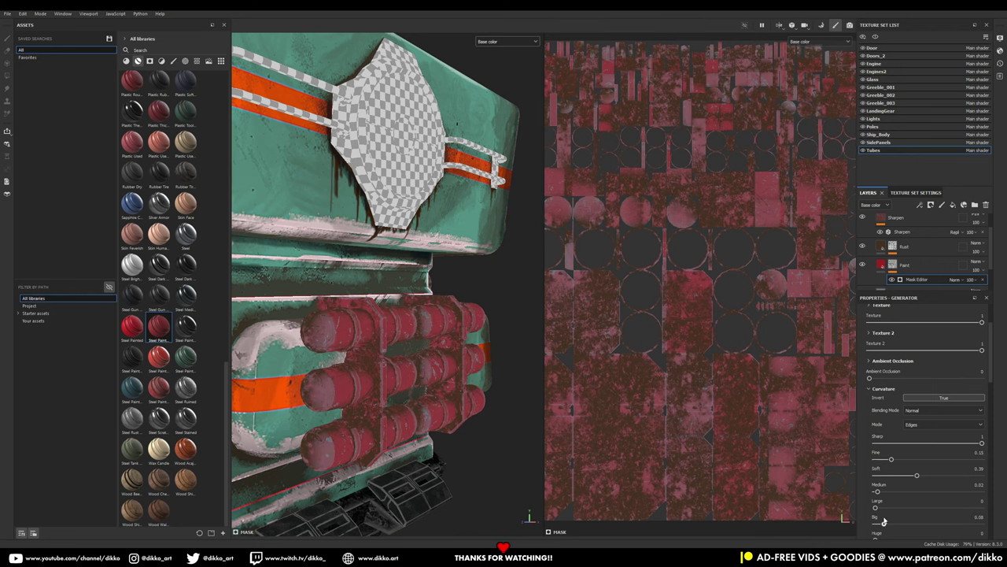
scroll(865, 521, "down", 3)
Examine the red tubes against the green hull from the side, front and above
left_click_drag(490, 393, 335, 384, "alt")
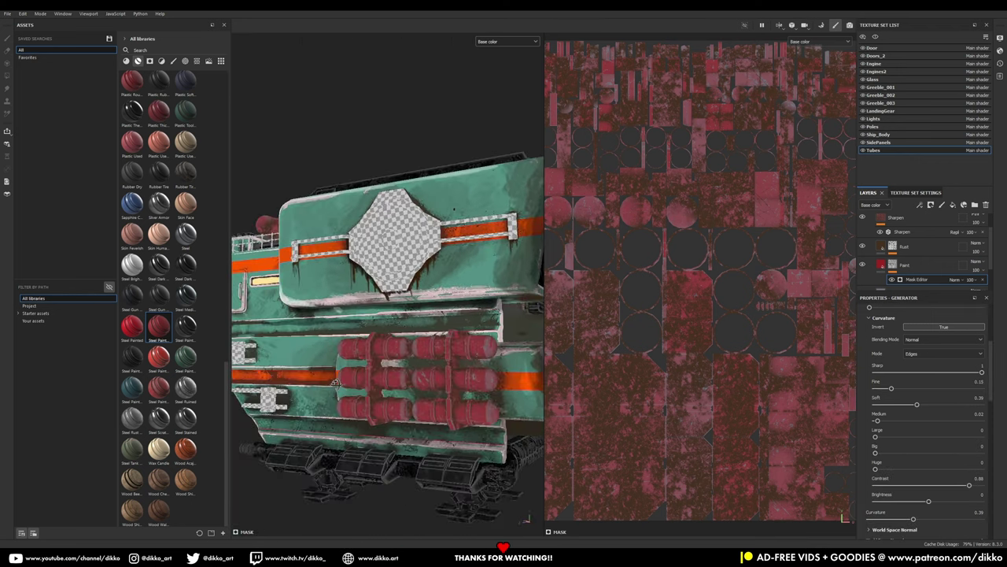
right_click_drag(347, 284, 303, 303, "alt")
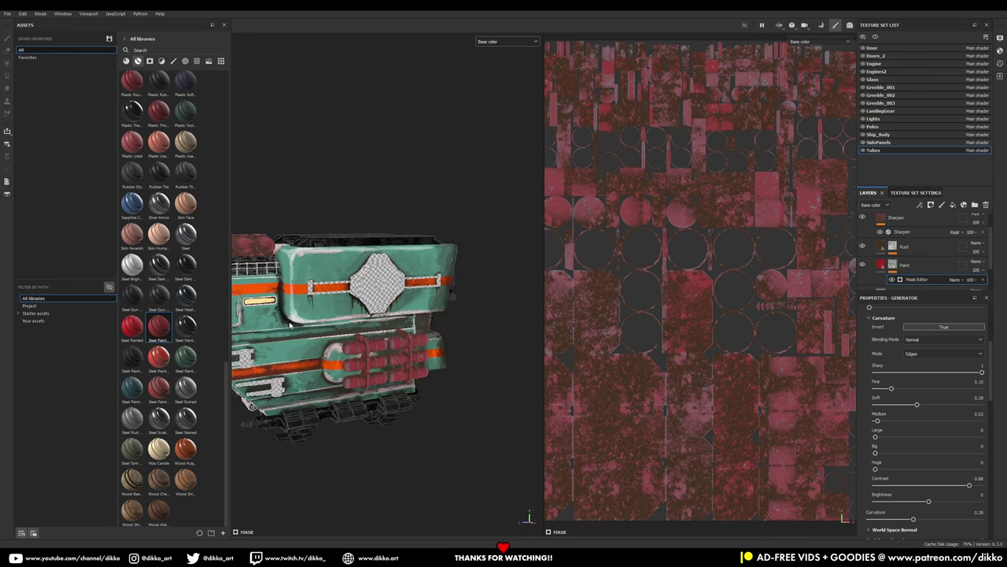
left_click_drag(303, 303, 325, 300, "alt")
middle_click_drag(325, 300, 314, 294, "alt")
left_click_drag(314, 293, 529, 424, "alt")
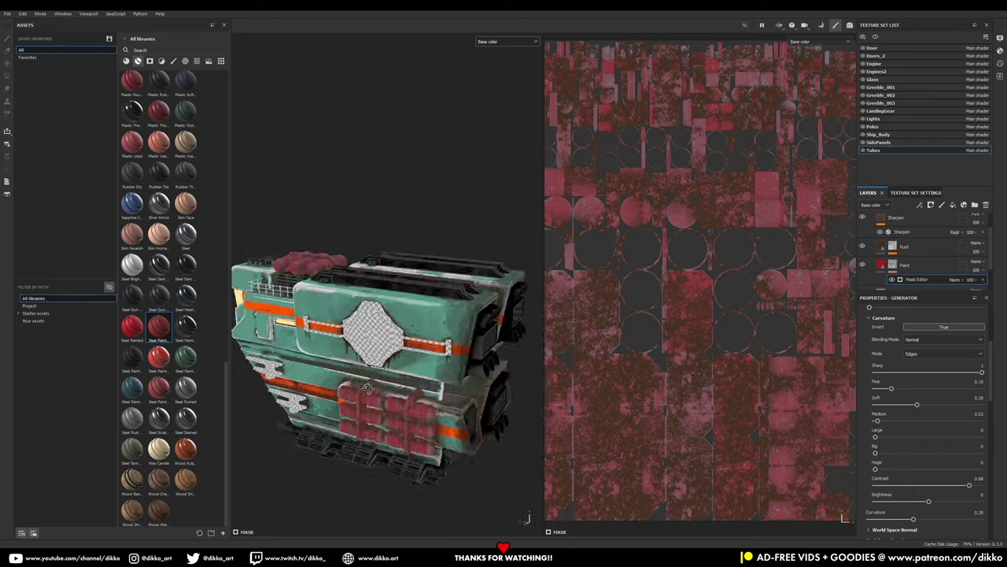
left_click_drag(367, 388, 487, 380, "alt")
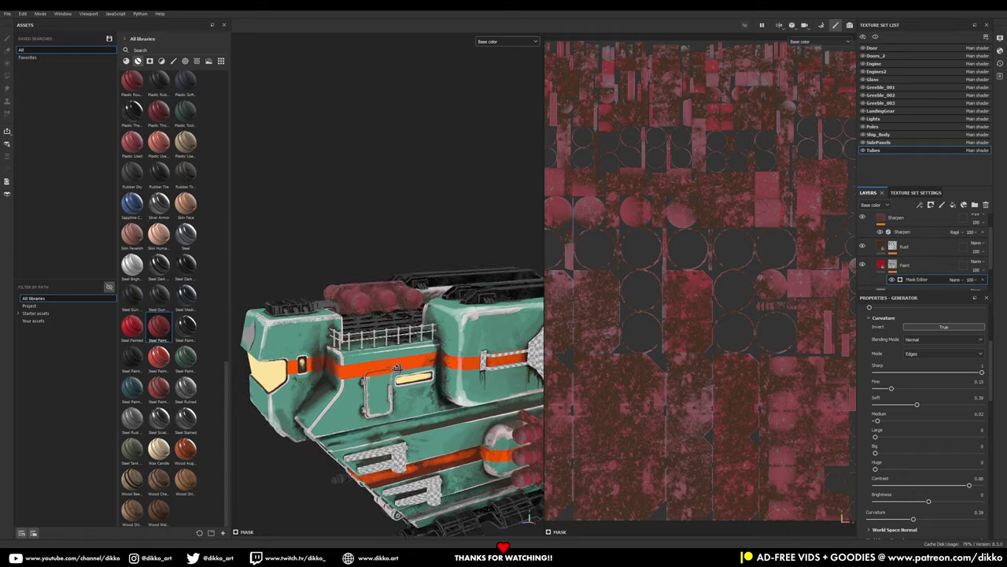
left_click_drag(380, 382, 450, 360, "alt")
middle_click_drag(451, 361, 409, 425, "alt")
middle_click_drag(493, 348, 483, 347, "alt")
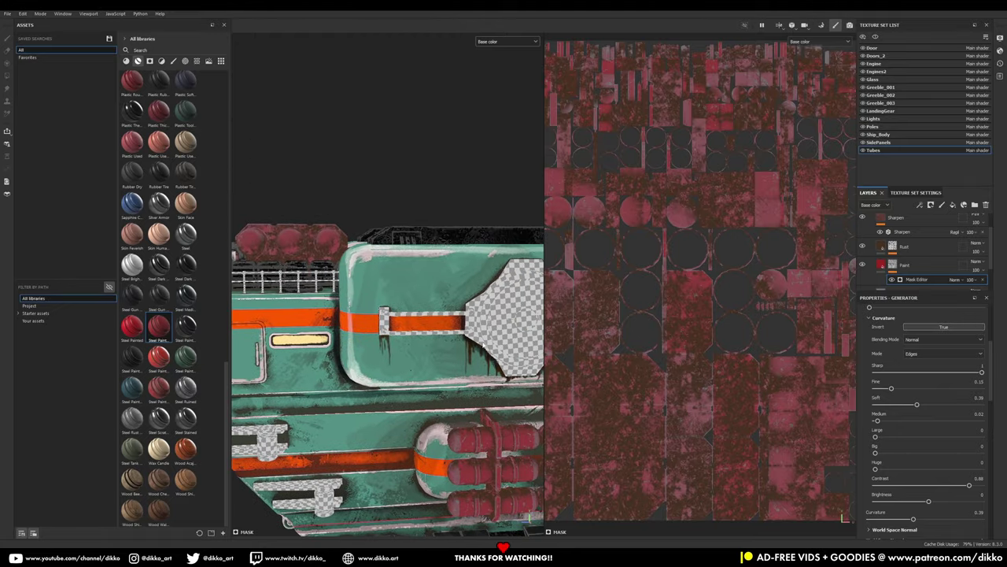
left_click_drag(308, 250, 433, 330, "alt")
scroll(438, 362, "down", 3)
scroll(432, 331, "down", 3)
Display the ship with full material shading and examine the worn tubes up close and from a distance
left_click(508, 42)
left_click(507, 60)
left_click_drag(442, 266, 427, 353, "alt")
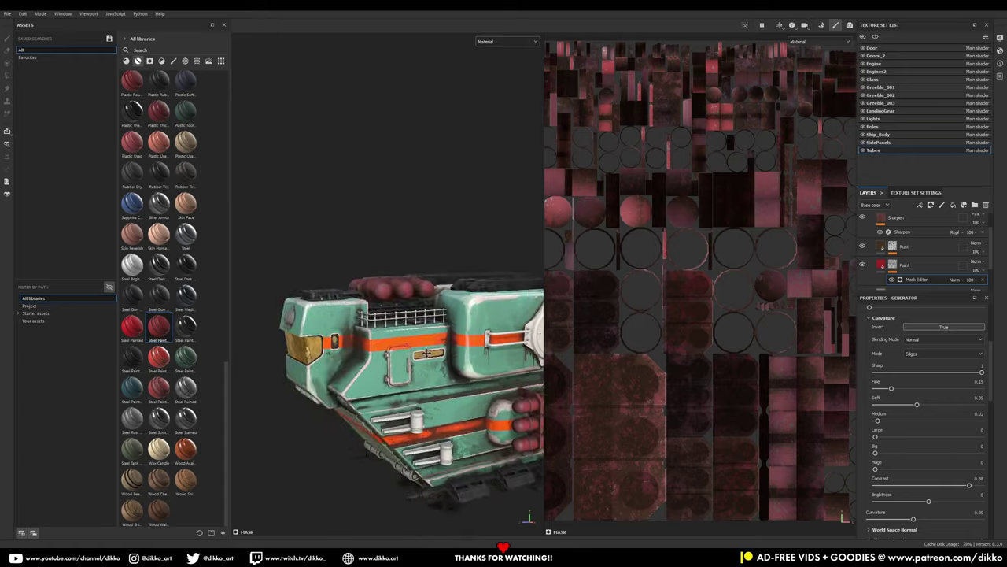
left_click_drag(327, 425, 434, 393, "alt")
scroll(440, 394, "up", 5)
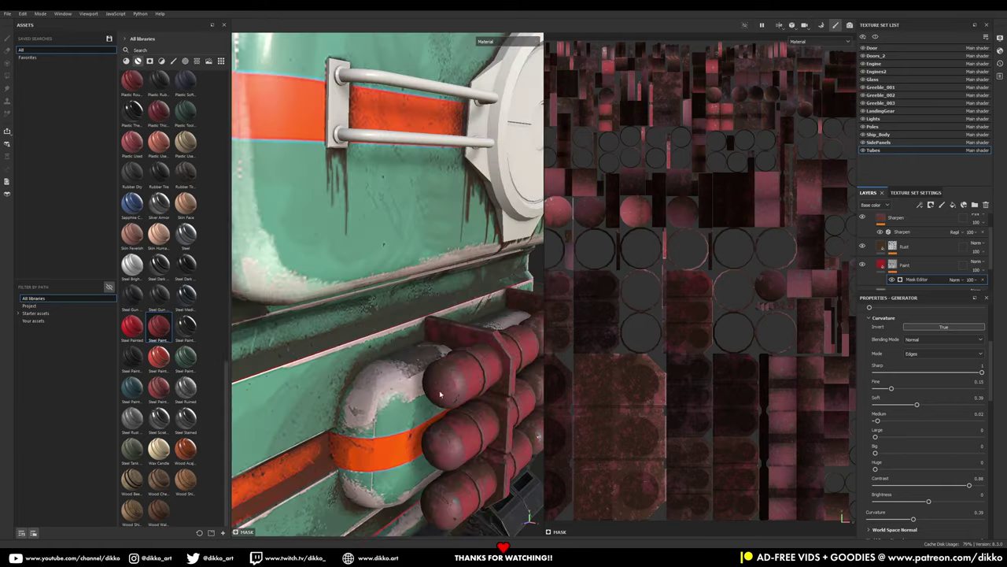
scroll(441, 394, "down", 5)
left_click_drag(382, 366, 411, 358, "alt")
scroll(448, 392, "down", 5)
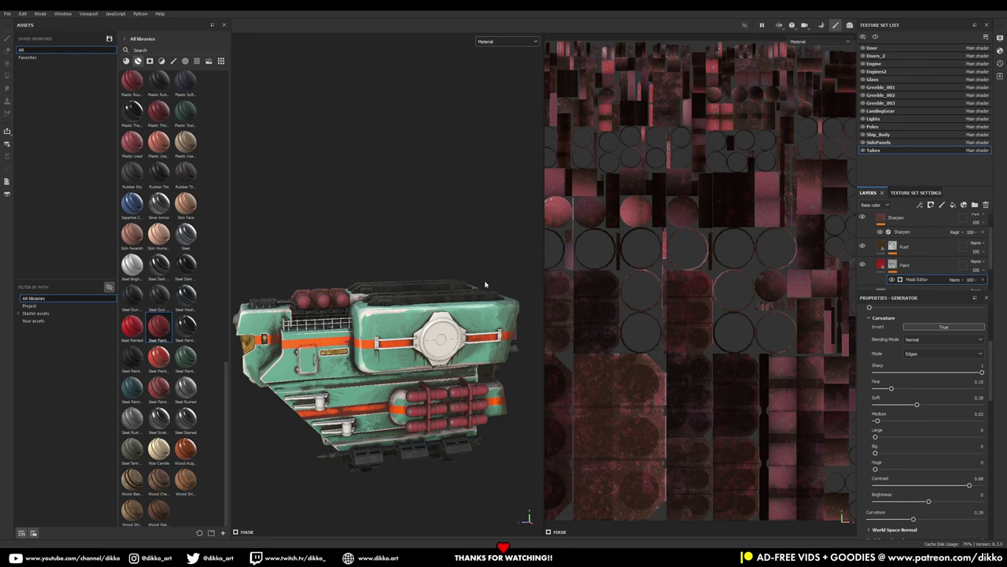
mouse_move(486, 284)
left_mouse_down("alt")
mouse_move(481, 330)
mouse_move(489, 304)
left_mouse_up("alt")
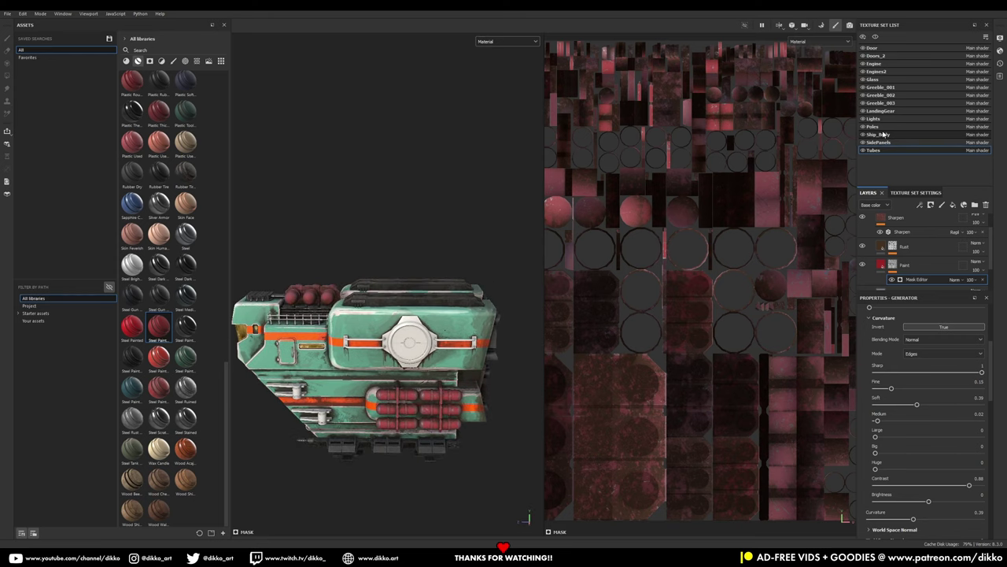
Remove the Sharpen layer from the SidePanels texture set
left_click(879, 134)
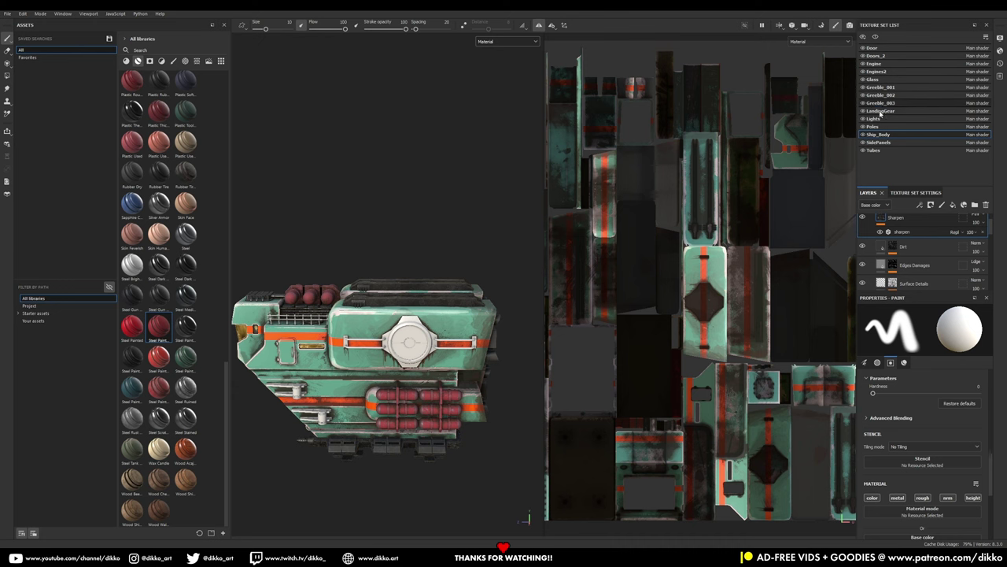
left_click(880, 103)
left_click(872, 224)
left_click(871, 224)
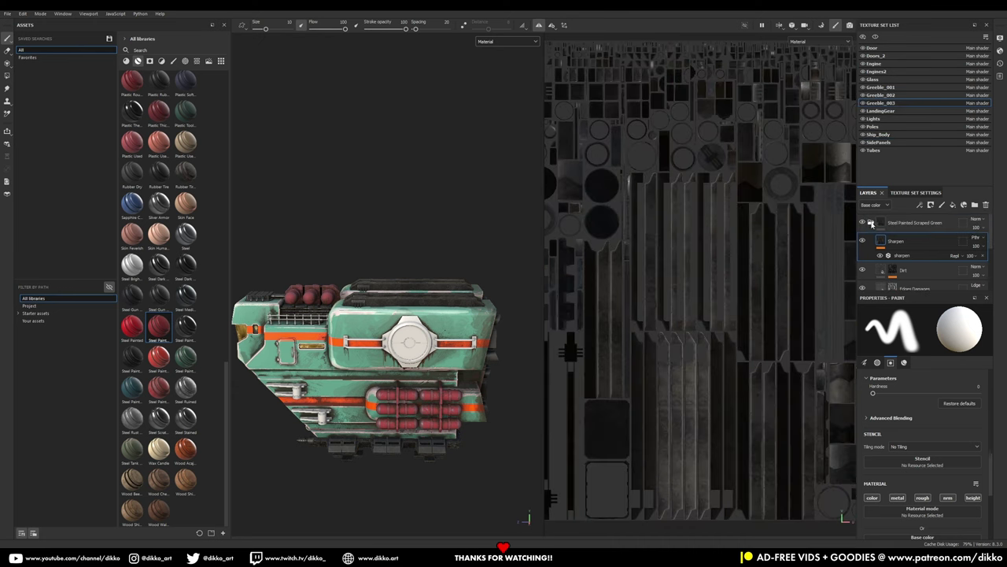
left_click(872, 224)
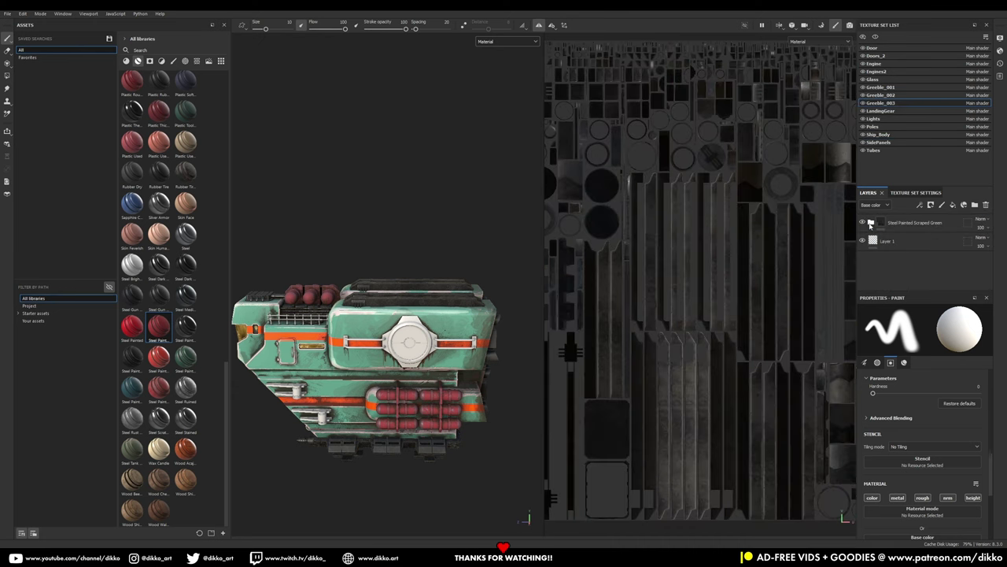
left_click(862, 142)
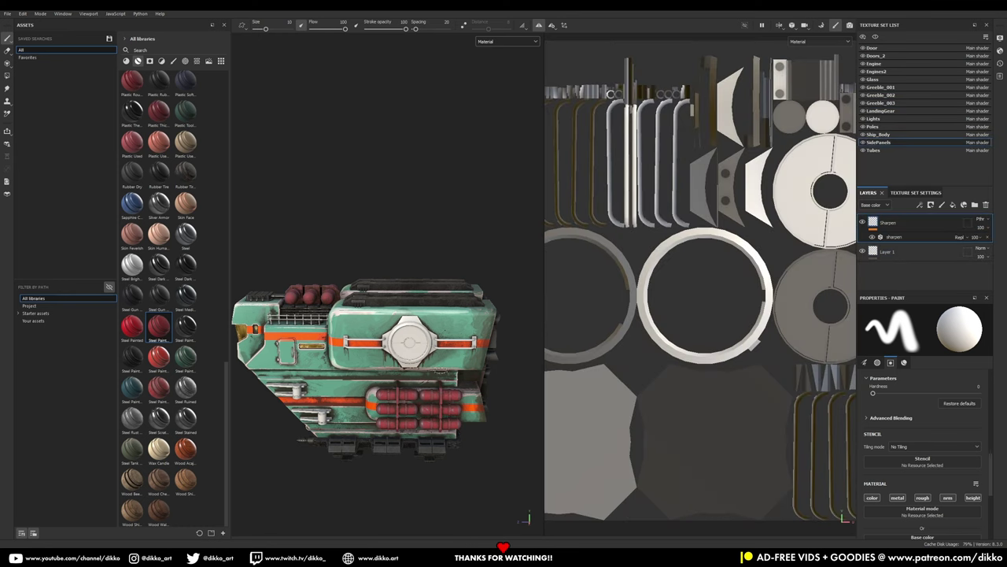
right_click_drag(441, 371, 330, 276, "alt")
left_click_drag(267, 192, 315, 229, "alt")
middle_click_drag(260, 222, 348, 284, "alt")
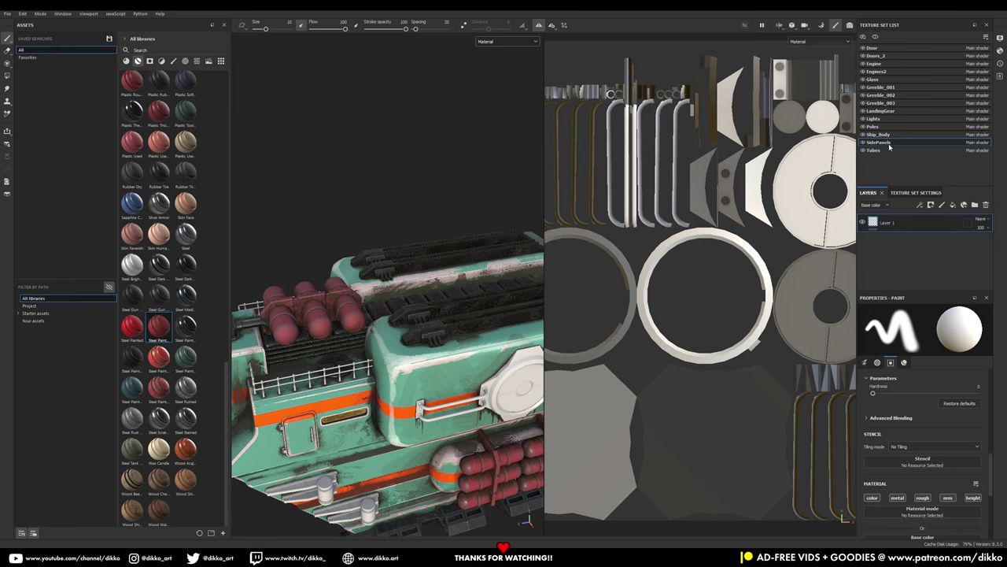
Copy the Steel Painted Scraped Green group from the LandingGear texture set and paste it into SidePanels
left_click(880, 111)
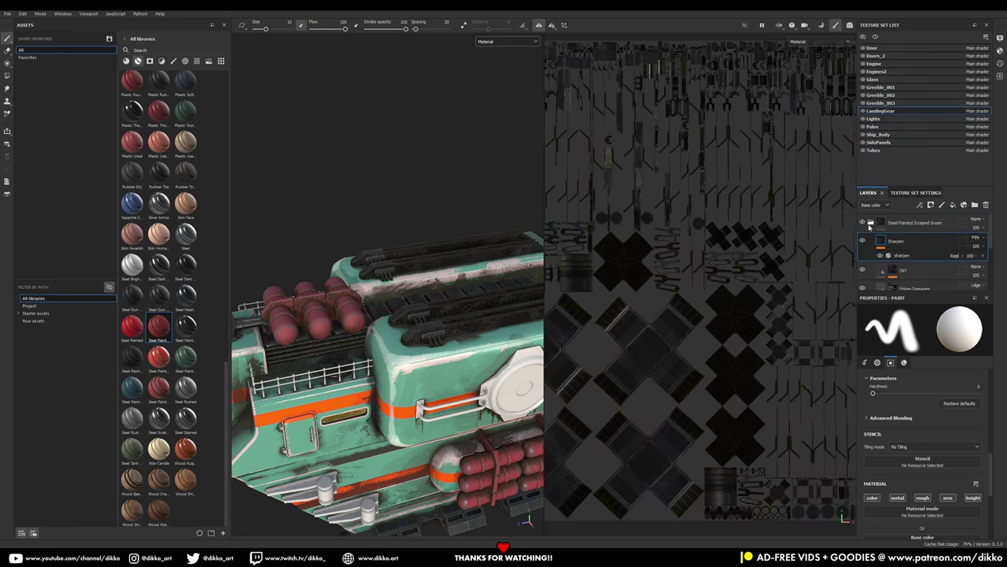
left_click(911, 223)
right_click(913, 224)
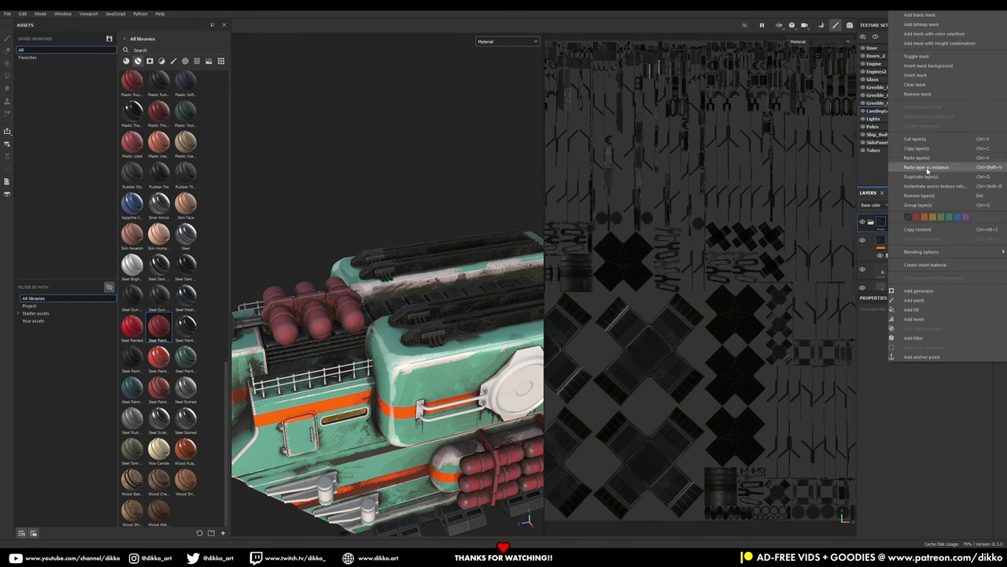
left_click(931, 149)
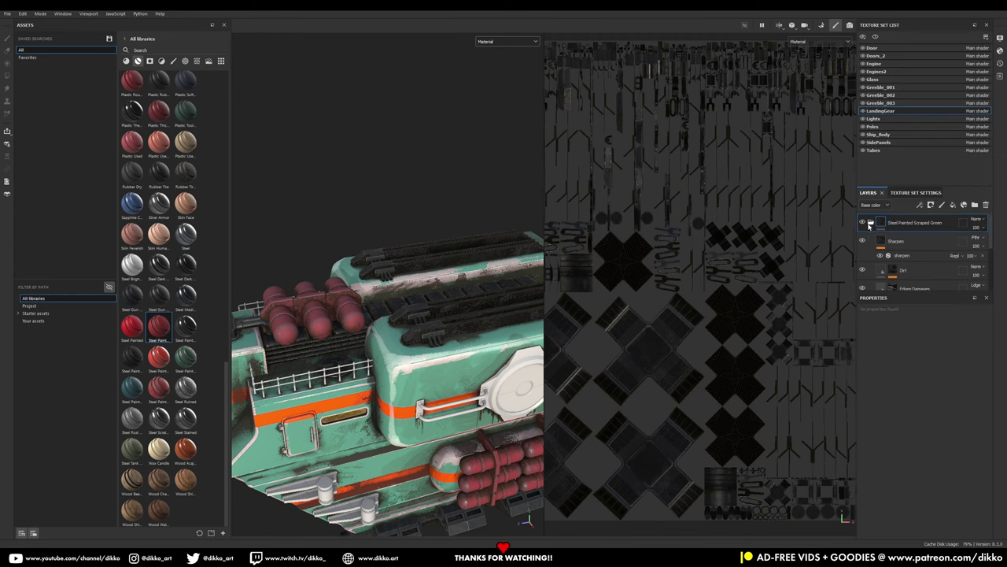
left_click(889, 144)
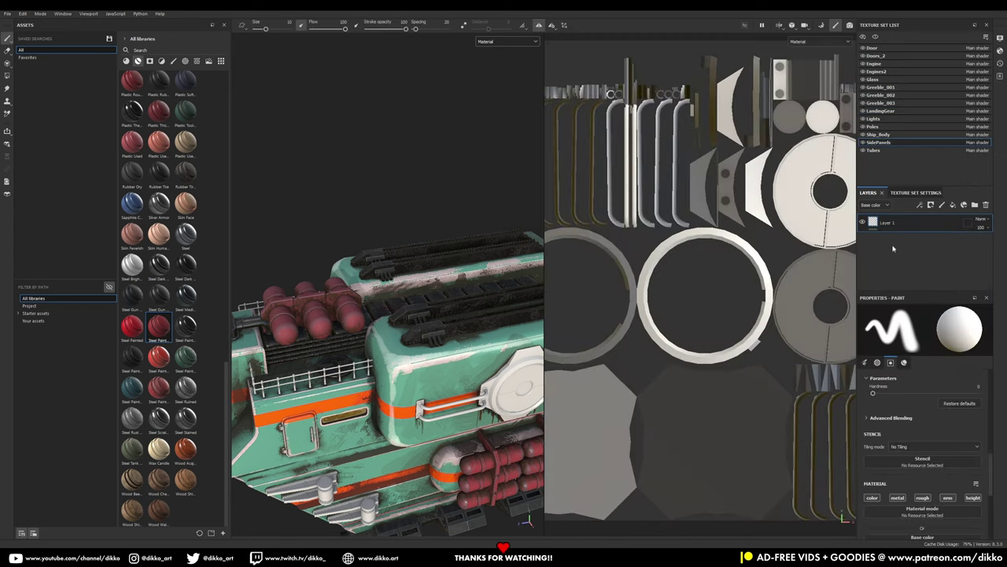
key("ctrl+v")
left_click(872, 222)
mouse_move(480, 354)
left_mouse_down("alt")
mouse_move(435, 285)
mouse_move(491, 331)
mouse_move(379, 364)
left_mouse_up("alt")
right_click_drag(380, 364, 313, 379, "alt")
left_click_drag(313, 379, 322, 391, "alt")
right_click_drag(323, 390, 331, 401, "alt")
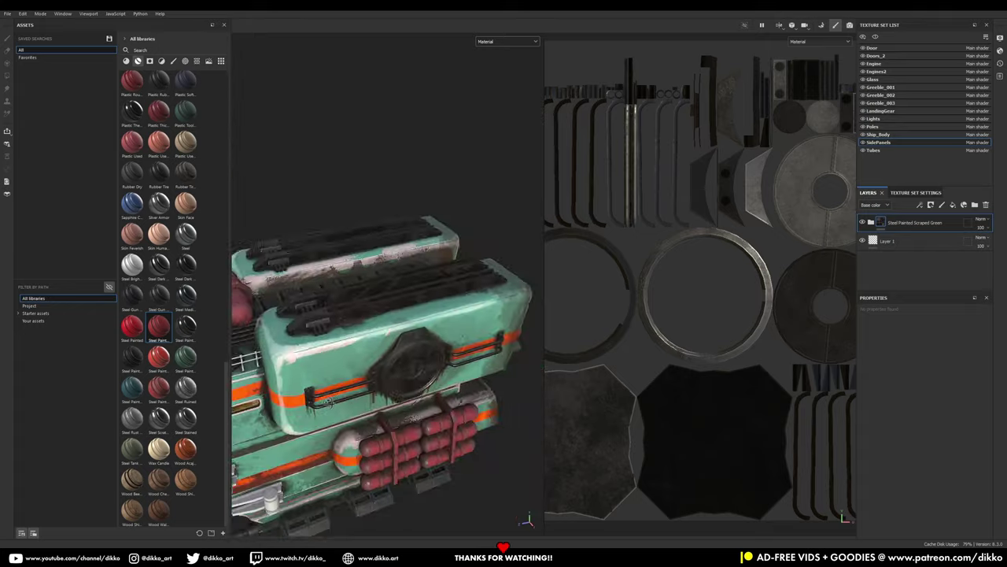
Paste the copied Steel Painted Scraped Green group into the Greeble_002 texture set and check it on the ship's side
left_click_drag(331, 402, 343, 300, "alt")
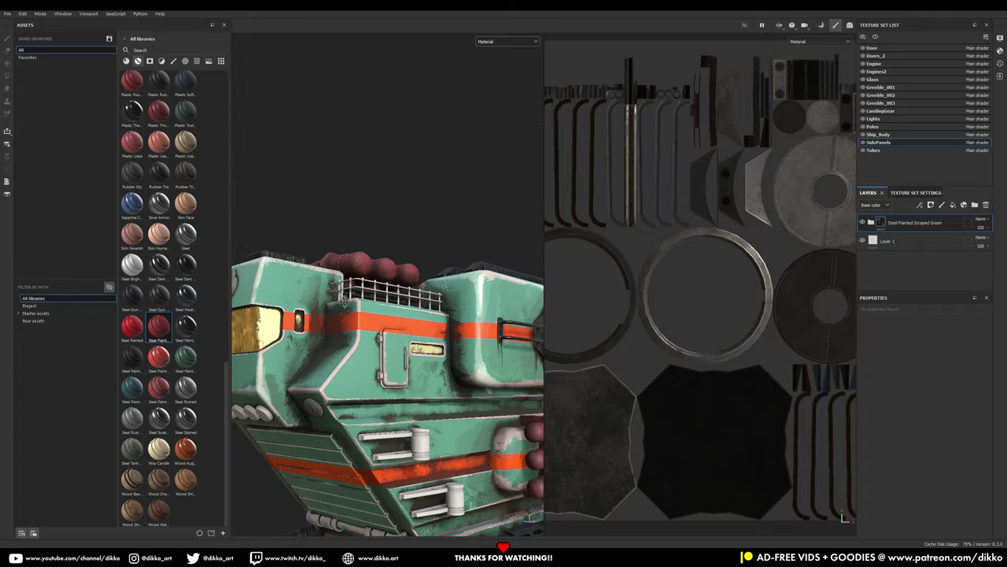
left_click(889, 103)
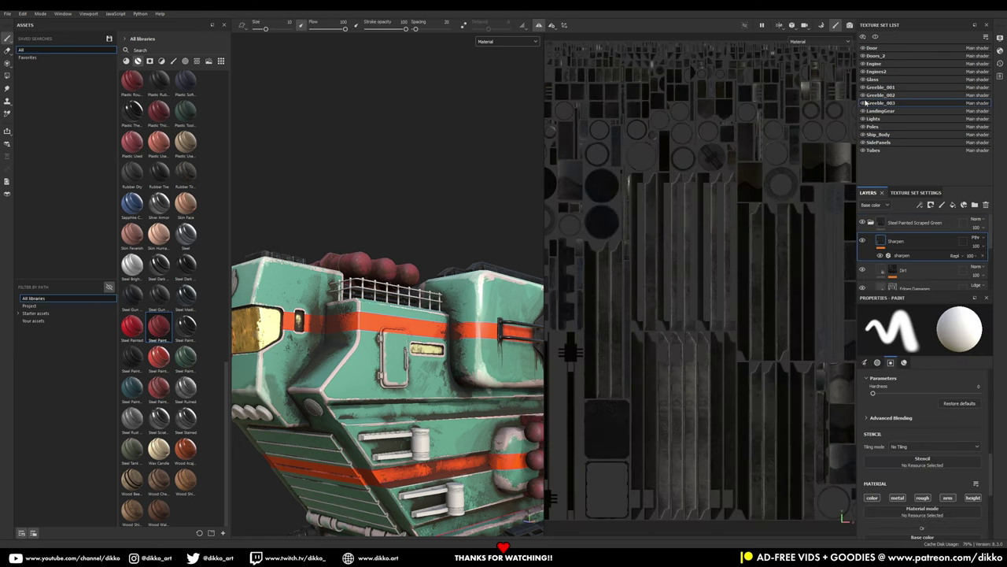
left_click(879, 95)
left_click(888, 225)
key("ctrl+v")
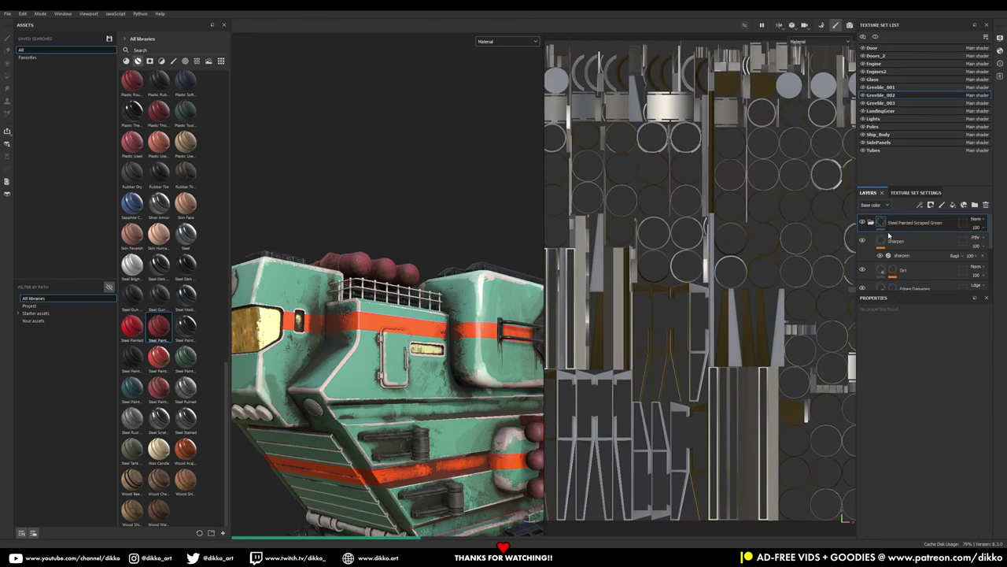
mouse_move(412, 370)
left_mouse_down("alt")
mouse_move(417, 301)
mouse_move(367, 402)
mouse_move(417, 347)
mouse_move(282, 332)
left_mouse_up("alt")
scroll(417, 346, "down", 5)
left_click_drag(293, 385, 371, 355, "alt")
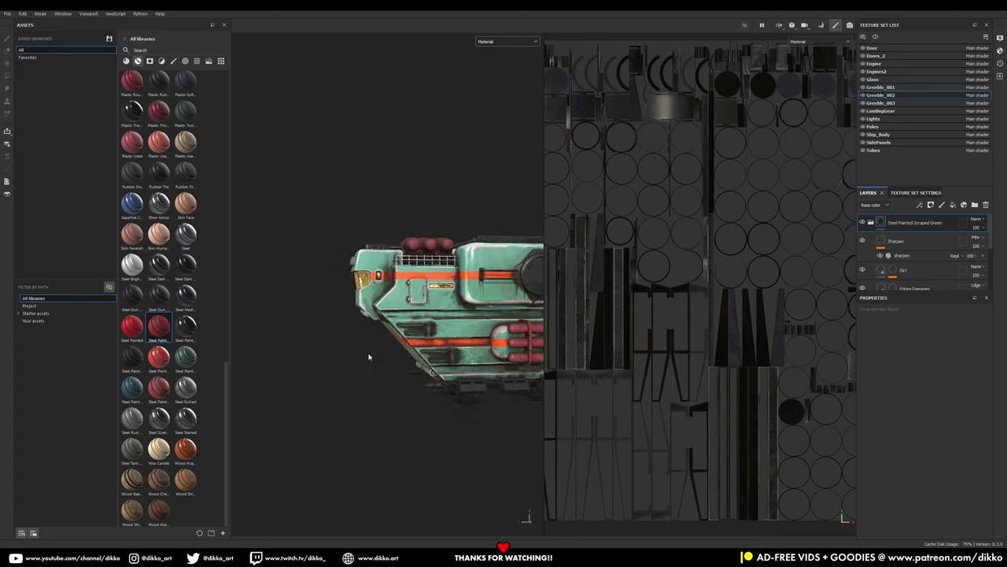
middle_click_drag(528, 310, 445, 326, "alt")
scroll(444, 327, "up", 3)
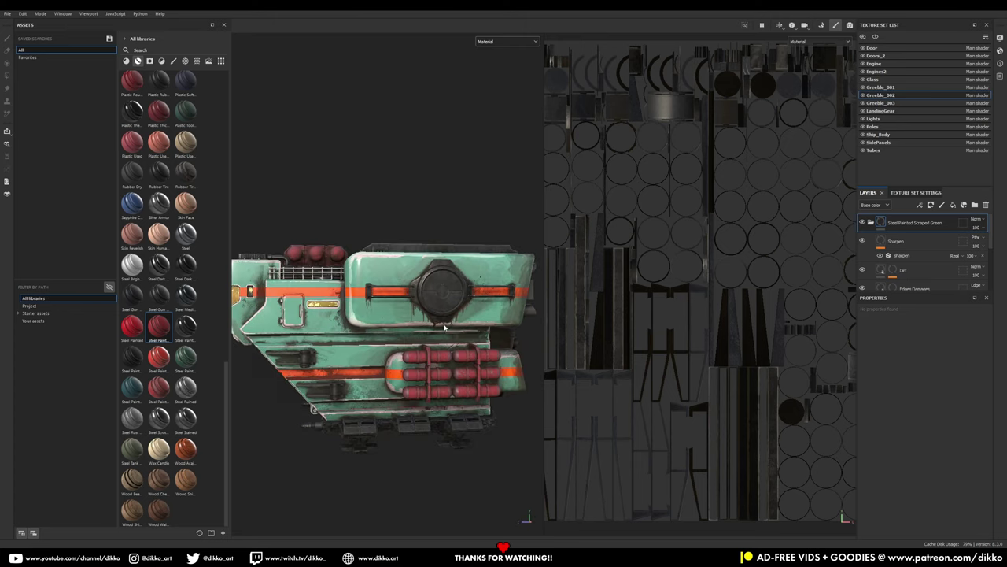
Paste the Steel Painted Scraped Green group into the Tubes texture set's Steel Painted Chipped Dirty group
left_click(883, 150)
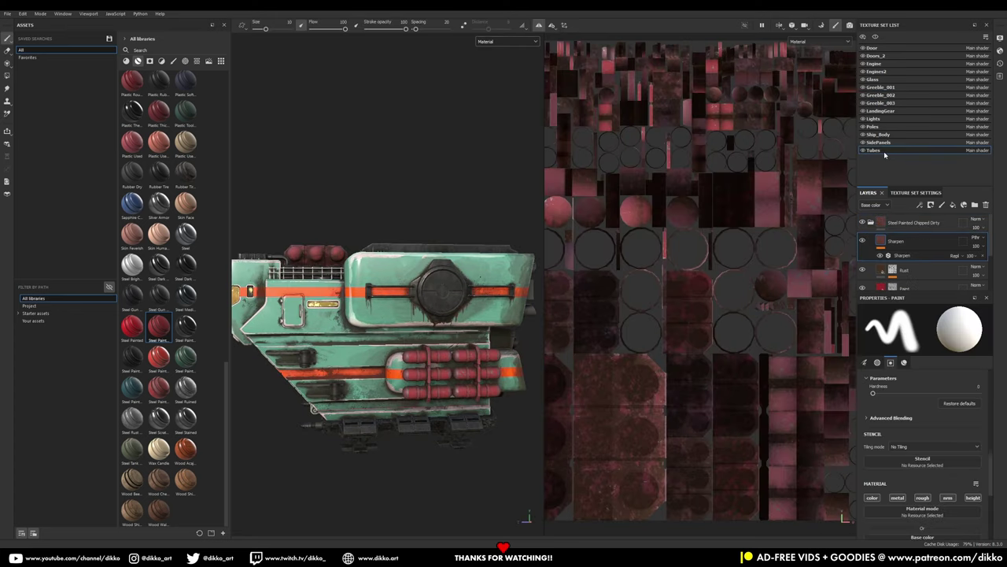
left_click_drag(374, 340, 348, 416, "alt")
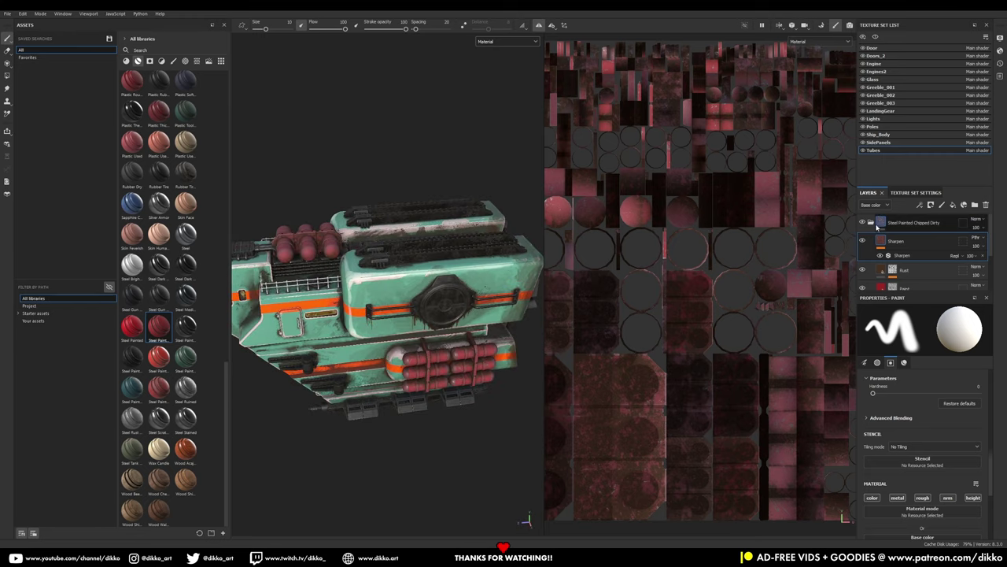
left_click(877, 225)
key("ctrl+v")
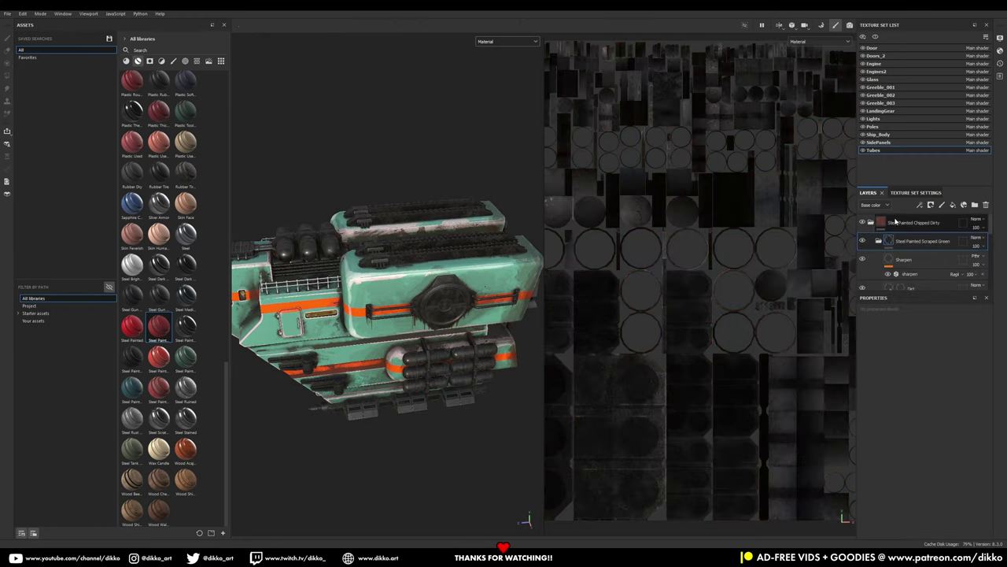
left_click(931, 205)
left_click(935, 225)
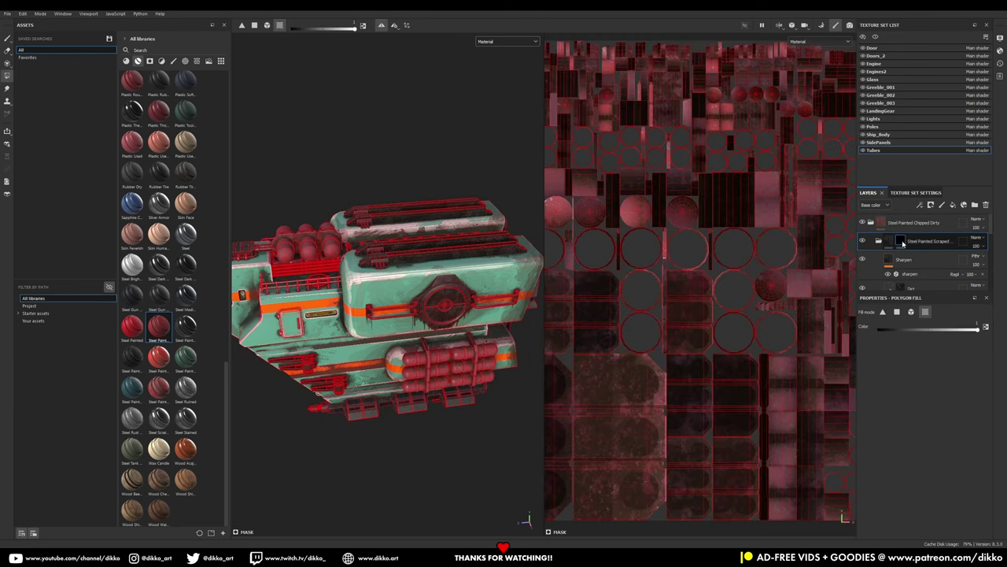
key("ctrl+z")
key("ctrl+z")
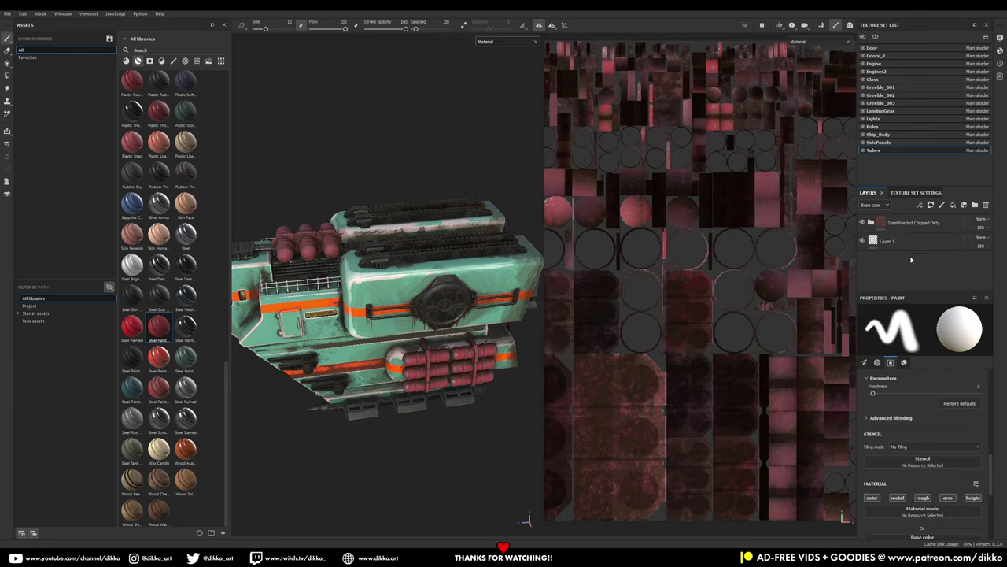
Restore the pasted Steel Painted Scraped Green group in Tubes, move it above Steel Painted Chipped Dirty and give it a black mask
key("ctrl+y")
left_click_drag(906, 242, 915, 216)
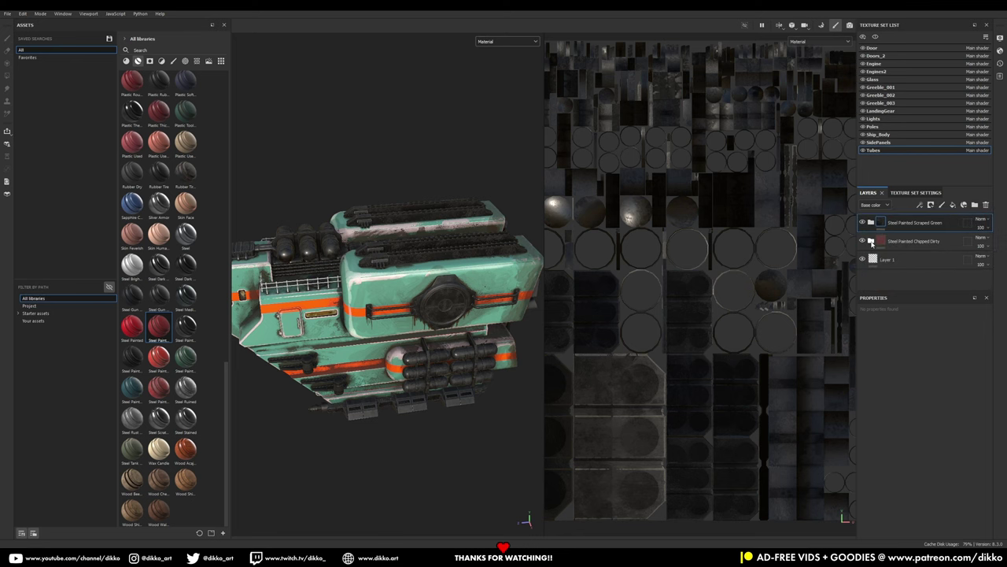
left_click(931, 204)
left_click(949, 224)
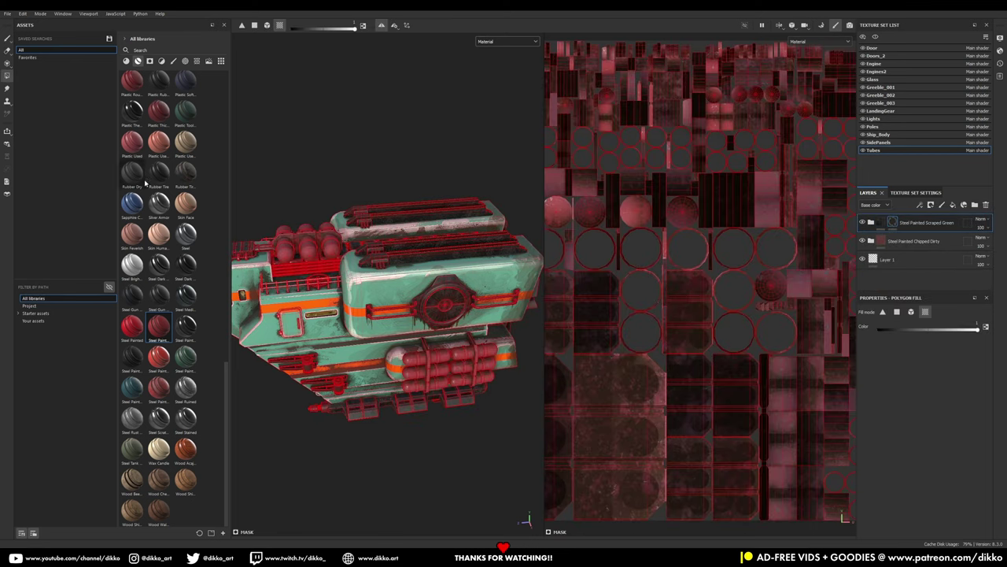
Polygon-fill the side tube rack's vertical brackets in the mask so they get the dark scraped steel
scroll(432, 411, "up", 6)
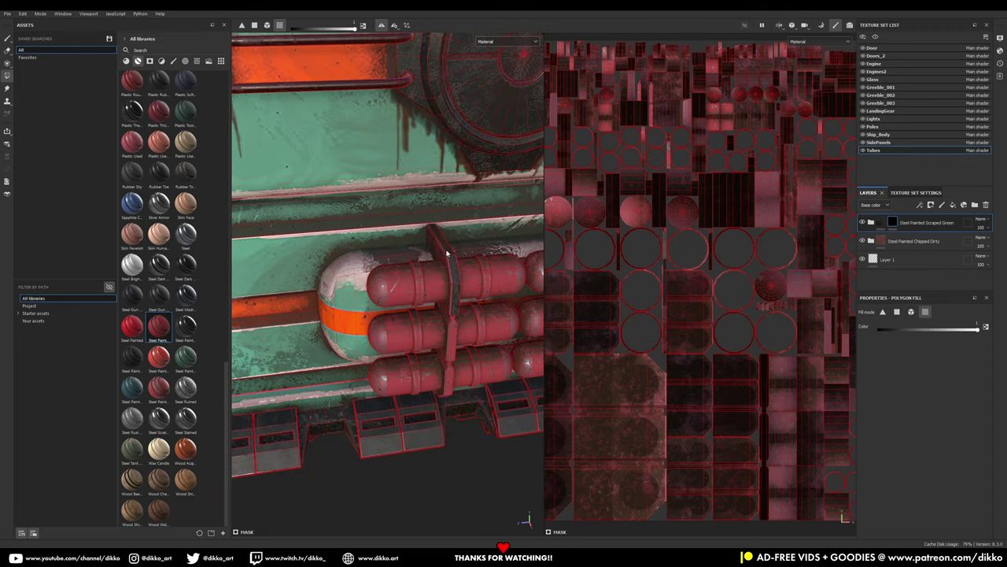
left_click(448, 253)
left_click(451, 390)
left_click_drag(451, 391, 447, 496, "alt")
scroll(358, 457, "up", 4)
left_click(372, 474)
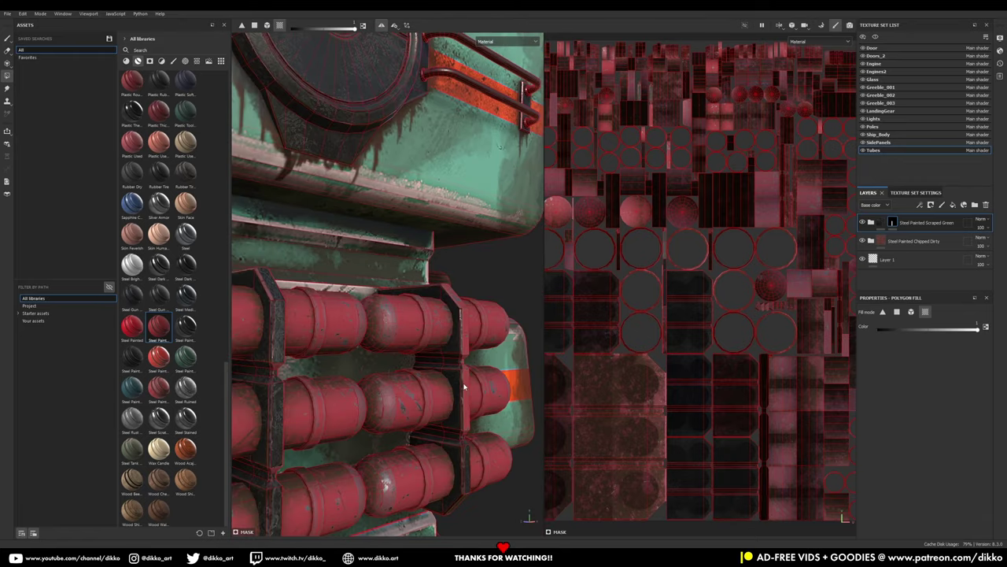
Fill the straps around the side tubes in the Steel Painted Scraped Green mask, leaving the tube bodies red
left_click_drag(473, 324, 470, 307, "alt")
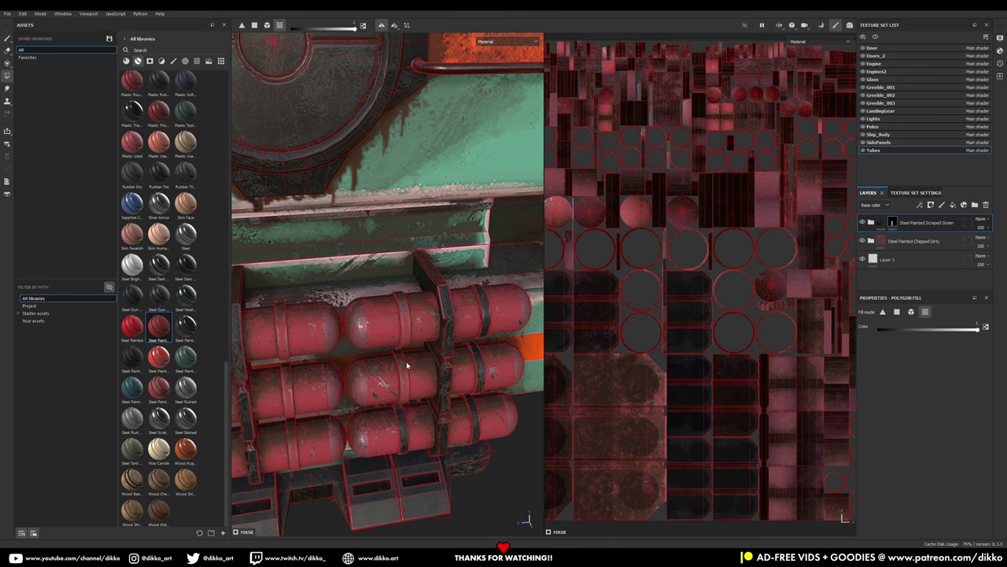
middle_click_drag(401, 294, 479, 266, "alt")
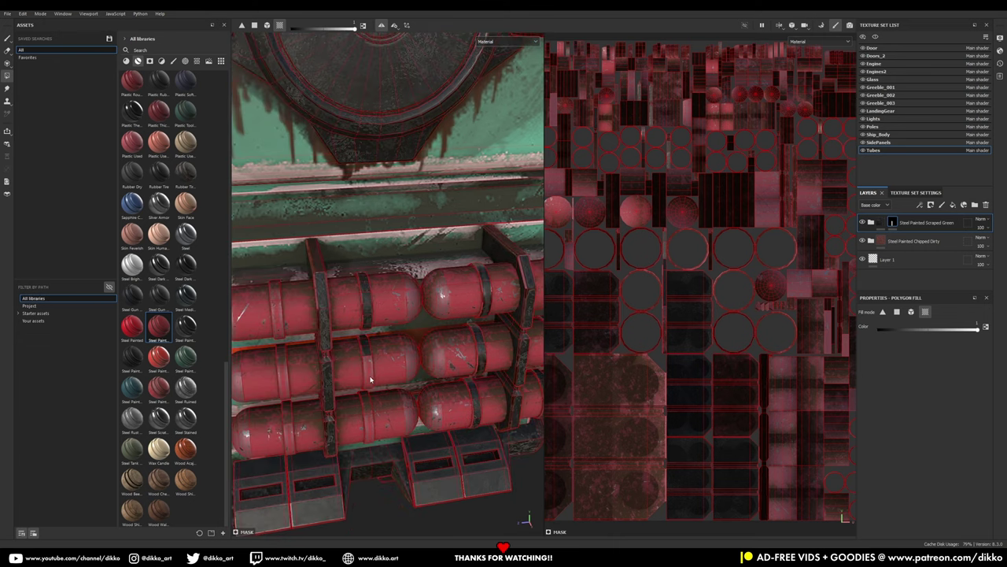
left_click_drag(359, 415, 429, 417, "alt")
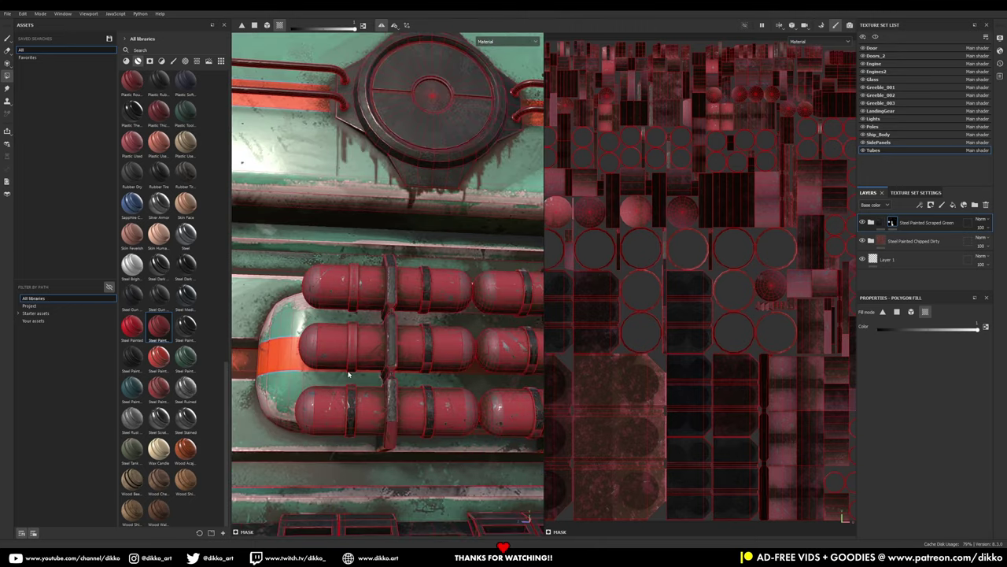
left_click_drag(358, 349, 367, 412, "alt")
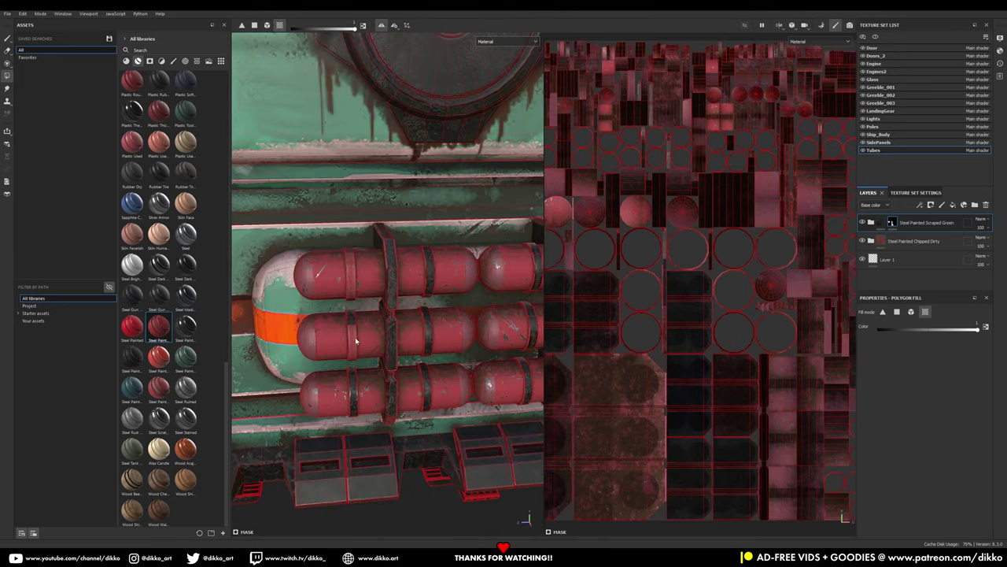
right_click_drag(329, 267, 367, 395, "alt")
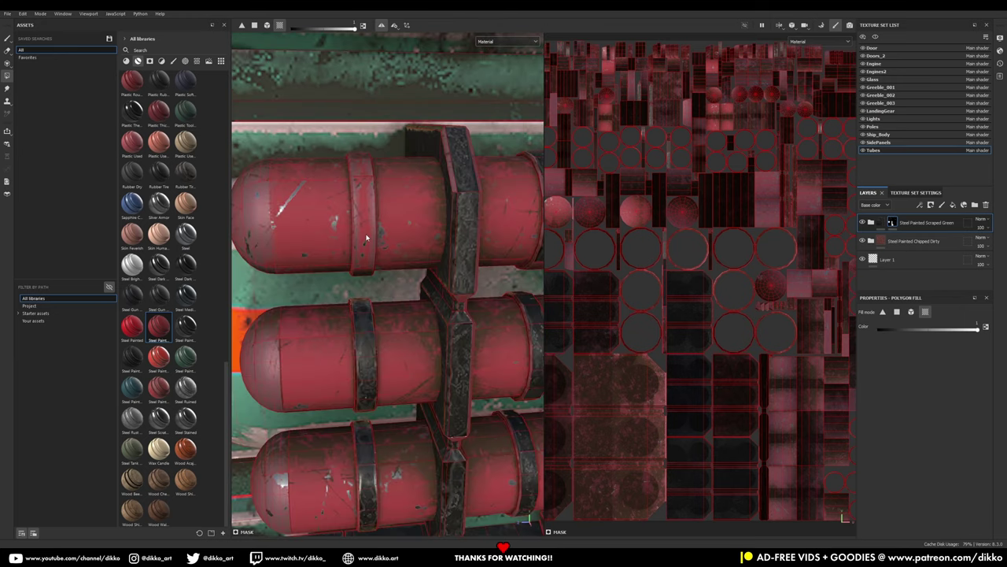
left_click_drag(375, 210, 382, 250, "alt")
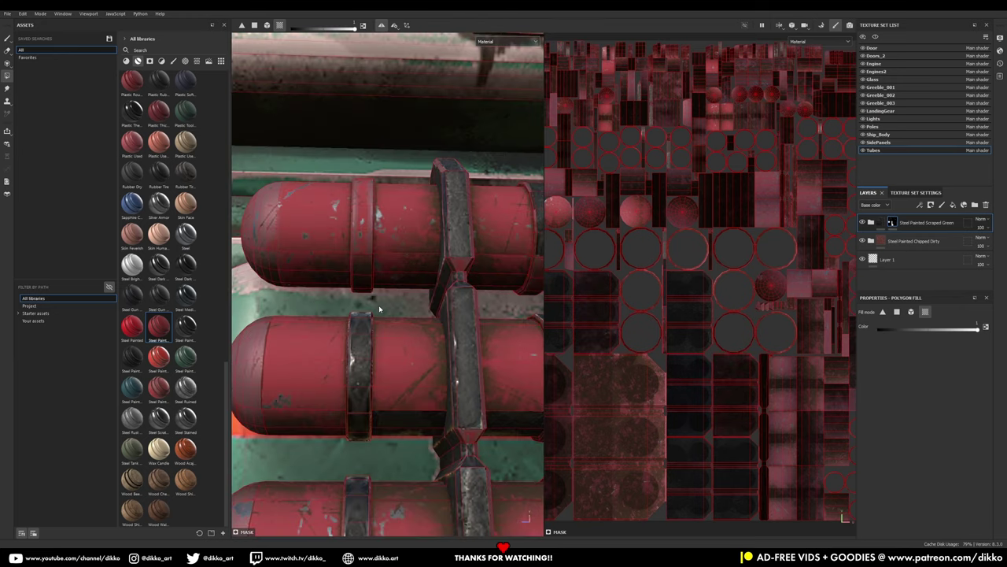
key("ctrl+z")
left_click(362, 417)
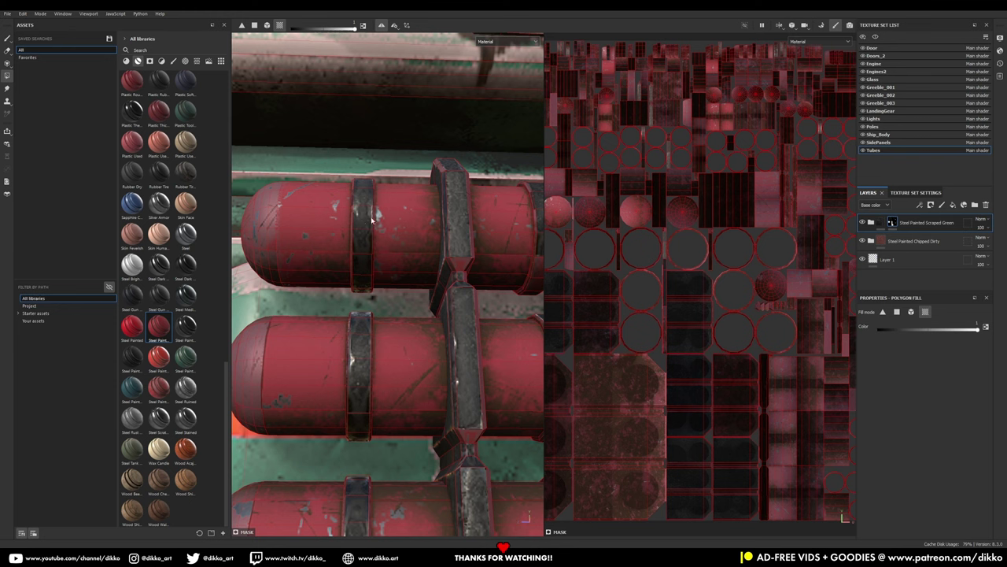
right_click_drag(372, 221, 338, 158, "alt")
left_click_drag(338, 197, 380, 299, "alt")
middle_click_drag(380, 299, 330, 361, "alt")
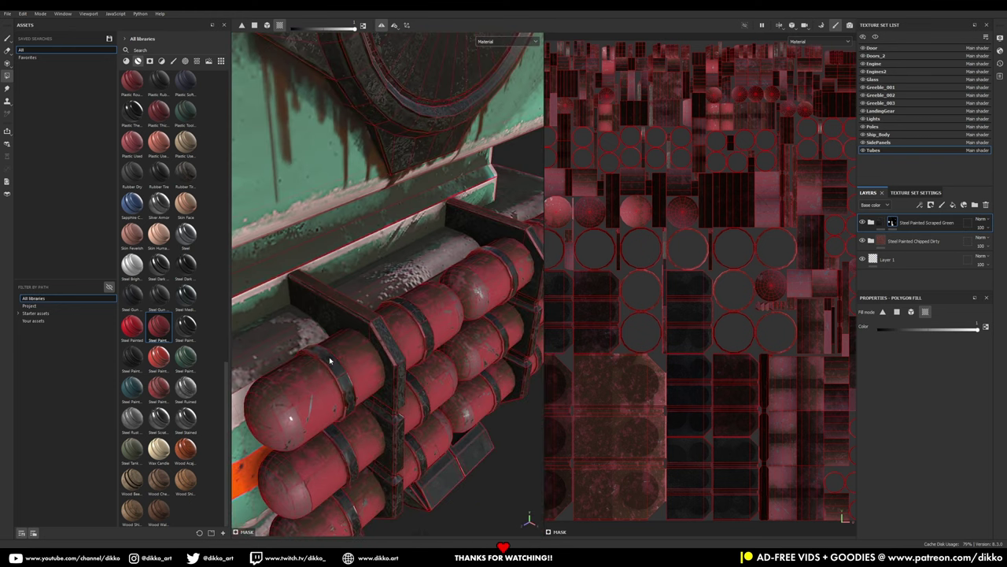
Polygon-fill the bracket across the three roof tubes in the Tubes set's Steel Painted Scraped Green mask
right_click_drag(330, 360, 425, 355, "alt")
left_click_drag(425, 355, 400, 336, "alt")
right_click_drag(401, 337, 382, 236, "alt")
left_click_drag(383, 236, 472, 291, "alt")
middle_click_drag(472, 292, 503, 324, "alt")
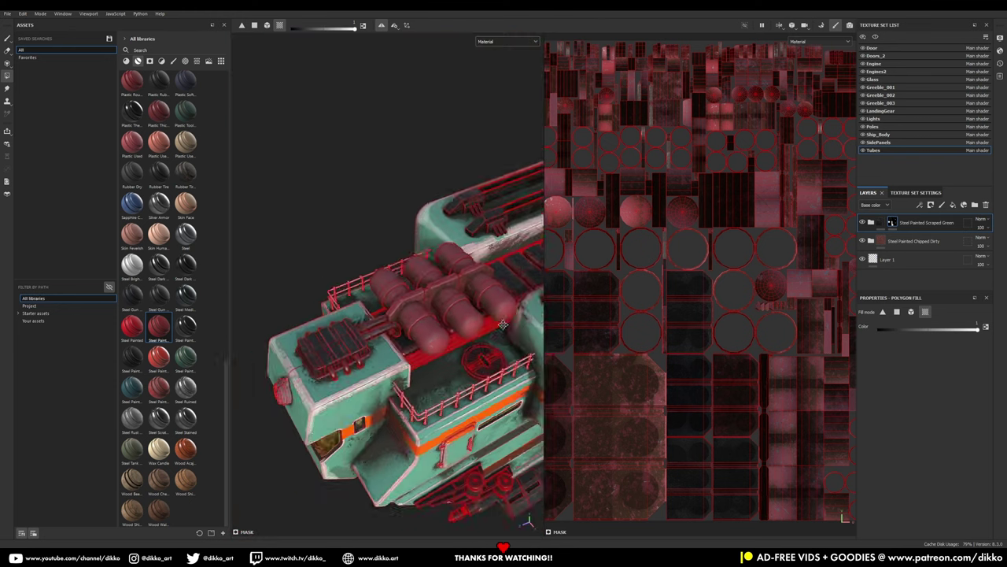
right_click_drag(503, 324, 535, 339, "alt")
left_click(422, 290)
left_click(419, 281)
left_click_drag(419, 282, 496, 307, "alt")
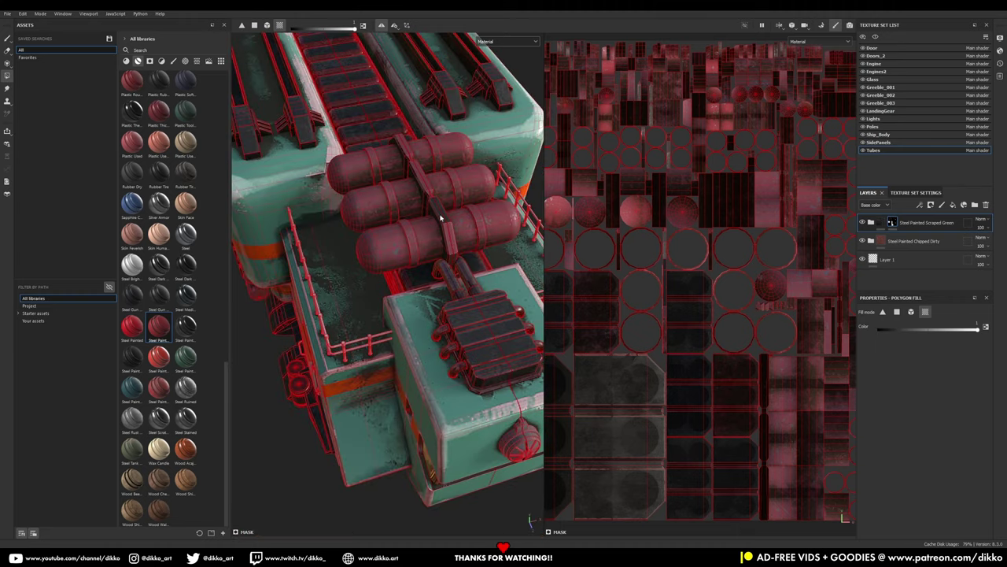
left_click_drag(441, 218, 452, 255)
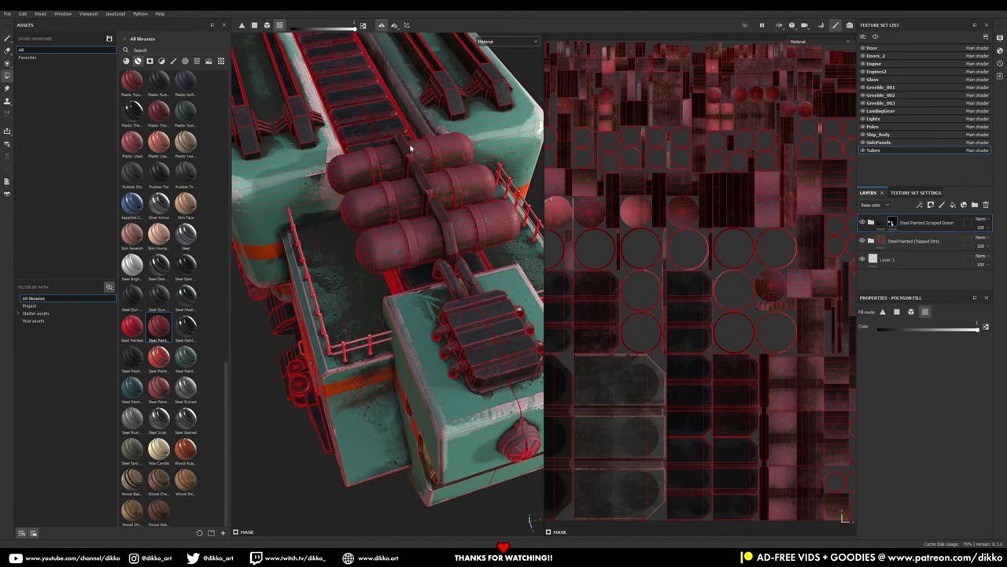
middle_click_drag(410, 148, 406, 286, "alt")
right_click_drag(406, 287, 452, 342, "alt")
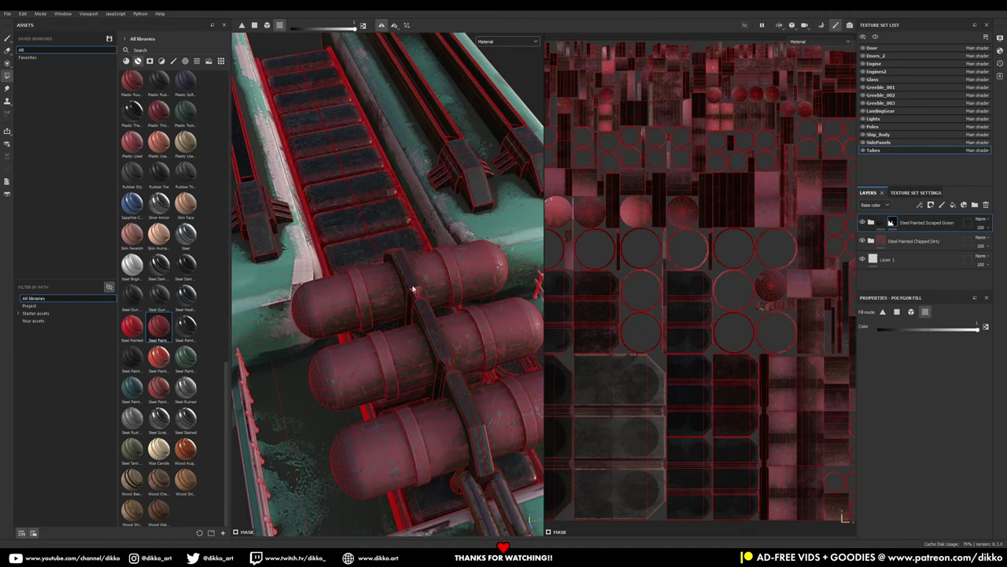
Fill the straps around the three roof tubes in the same mask with dark scraped steel, keeping the tube bodies red
left_click_drag(415, 293, 500, 298, "alt")
left_click_drag(347, 323, 336, 373, "alt")
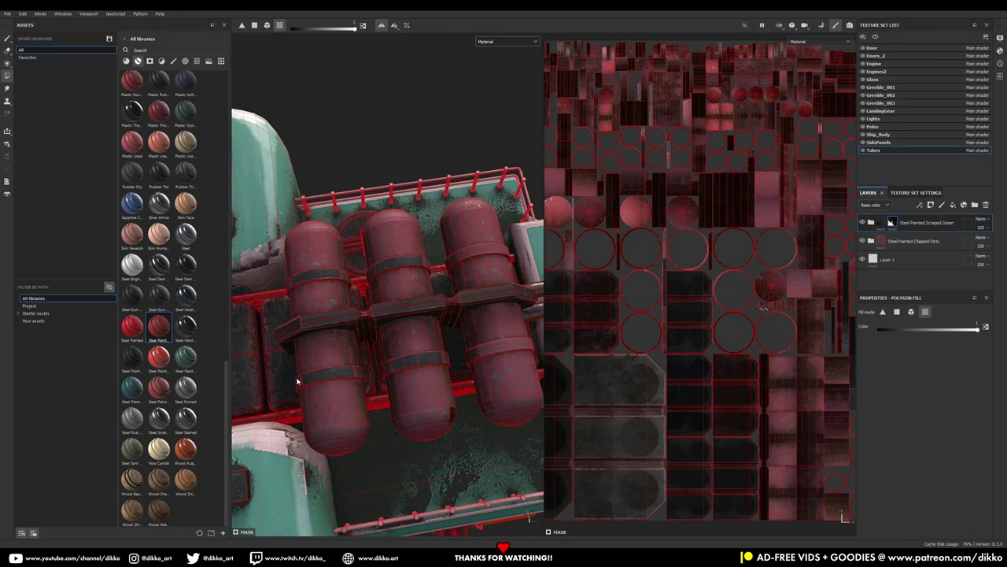
left_click_drag(456, 360, 443, 352, "alt")
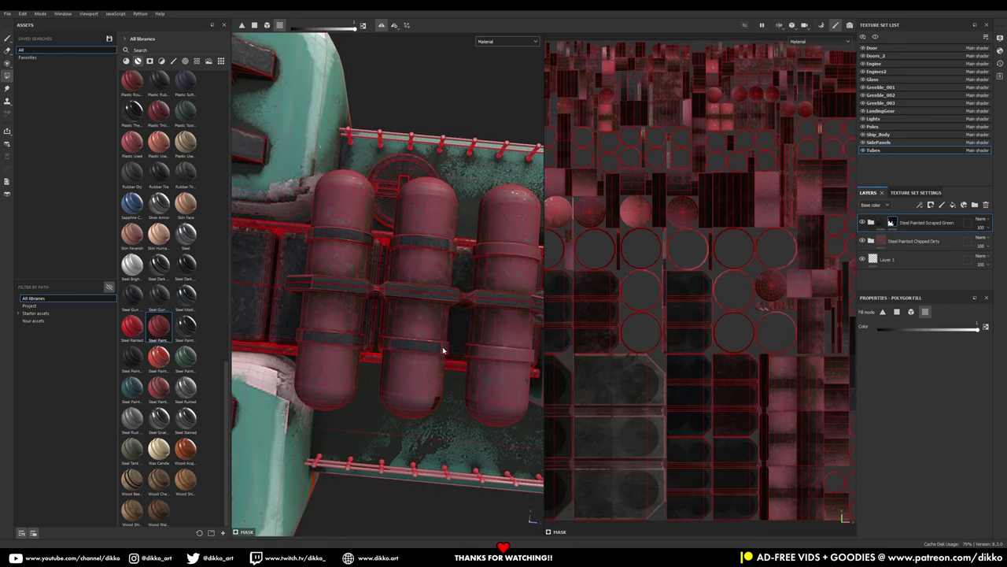
left_click_drag(539, 356, 409, 294, "alt")
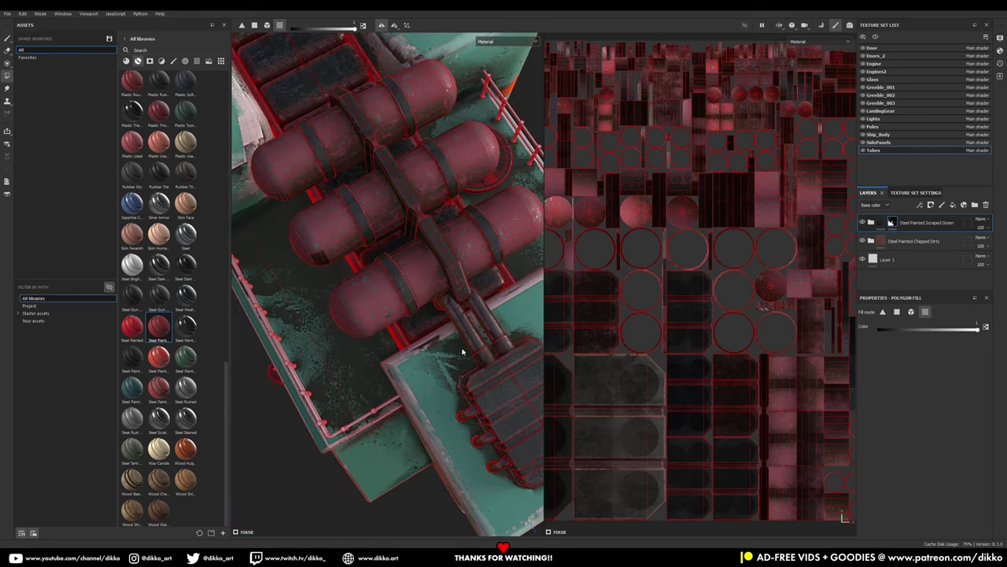
left_click_drag(463, 352, 401, 293, "alt")
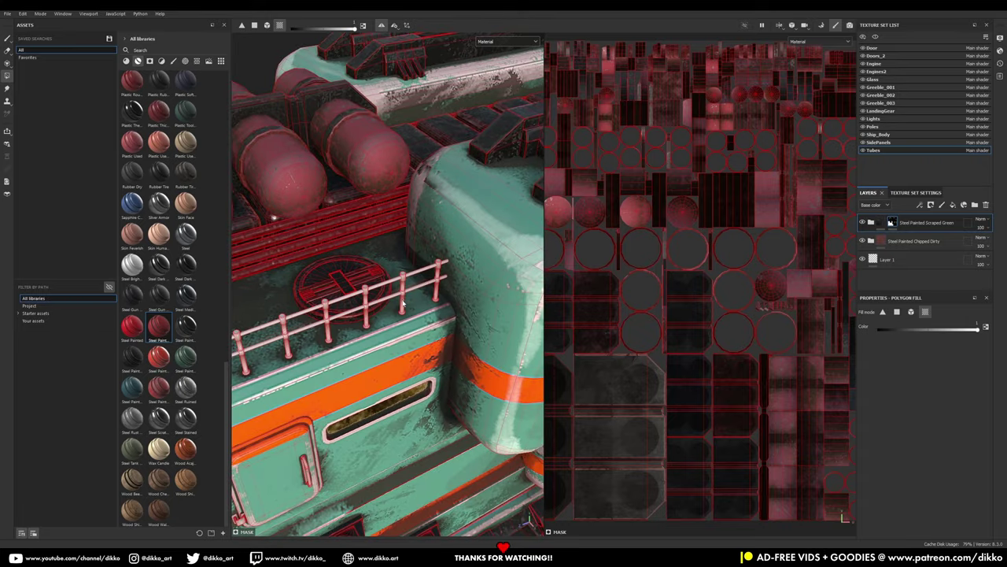
Inspect the roof, front and side of the ship without the polygon outlines to review the tubes' dark fittings
right_click_drag(403, 303, 308, 225, "alt")
left_click(7, 38)
mouse_move(351, 315)
left_mouse_down("alt")
mouse_move(423, 427)
mouse_move(378, 295)
mouse_move(315, 311)
left_mouse_up("alt")
left_click_drag(391, 327, 330, 260, "alt")
middle_click_drag(338, 315, 346, 281, "alt")
left_click_drag(358, 366, 465, 360, "alt")
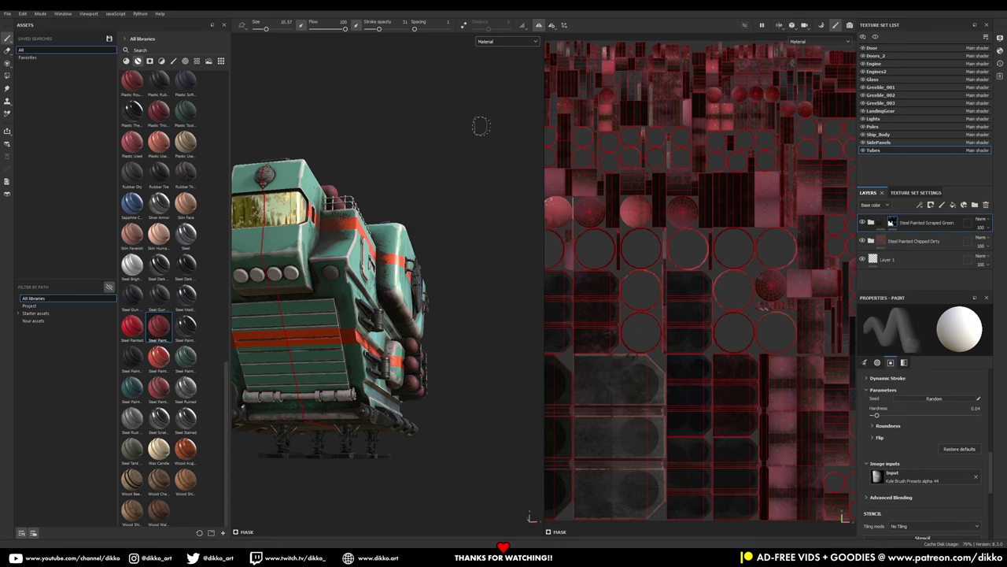
left_click_drag(393, 187, 456, 228, "alt")
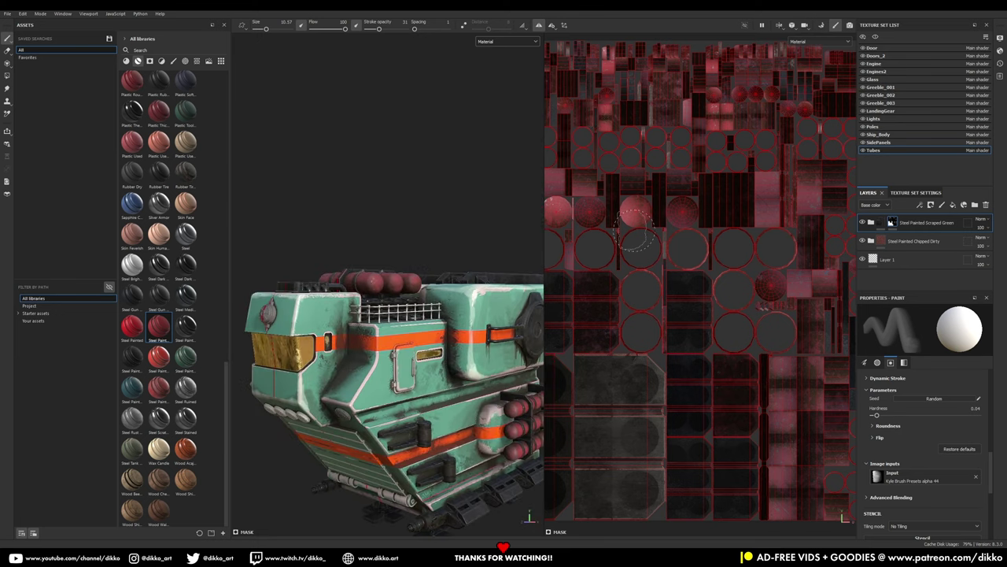
Paste the Steel Painted Scraped Green group into the Poles texture set and collapse it
left_click(886, 127)
left_click(915, 224)
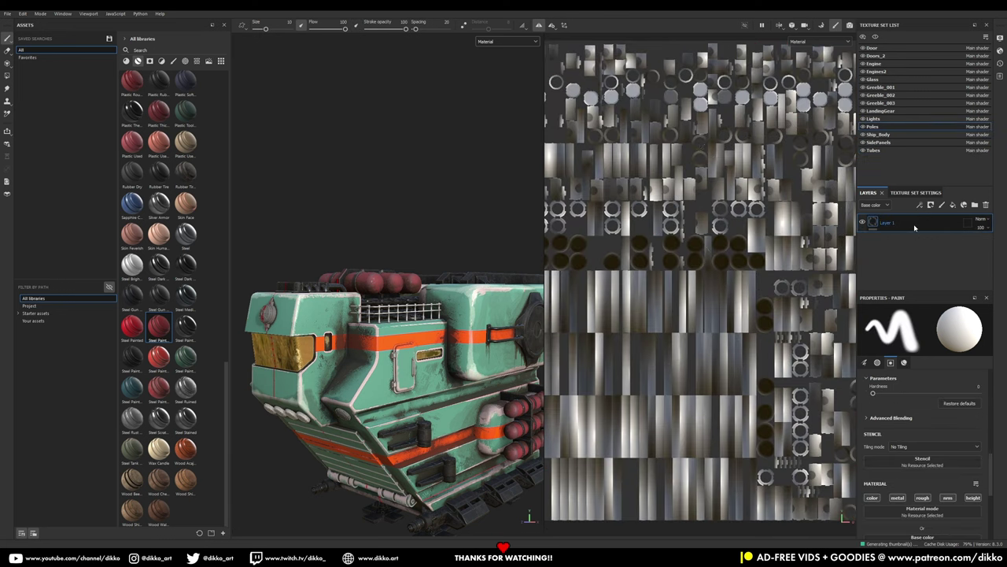
key("ctrl+v")
left_click(871, 223)
Polygon-fill the light strips of the lower side greebles in Greeble_003's Fill layer 1 mask with the cyan glow
left_click_drag(457, 306, 324, 382, "alt")
scroll(418, 334, "up", 5)
scroll(434, 364, "down", 5)
scroll(442, 380, "down", 3)
middle_click_drag(325, 382, 506, 347, "alt")
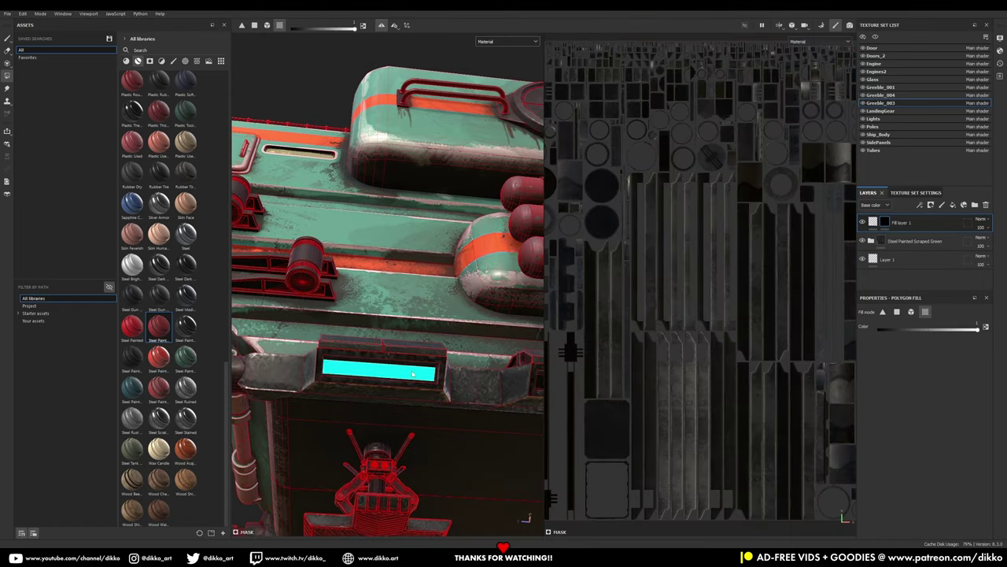
middle_click_drag(412, 374, 287, 368, "alt")
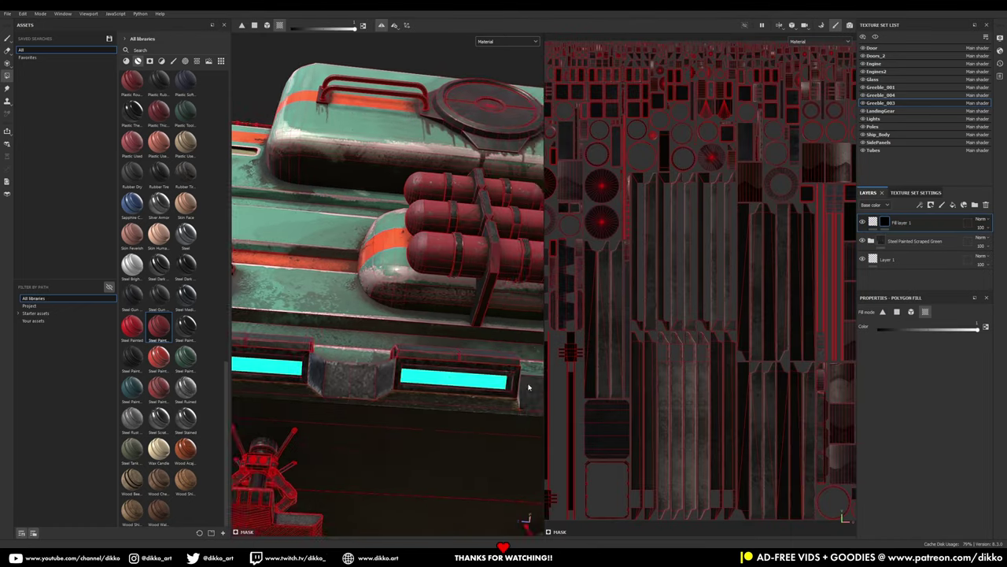
right_click_drag(530, 386, 409, 399, "alt")
left_click_drag(409, 398, 299, 358, "alt")
left_click(299, 358)
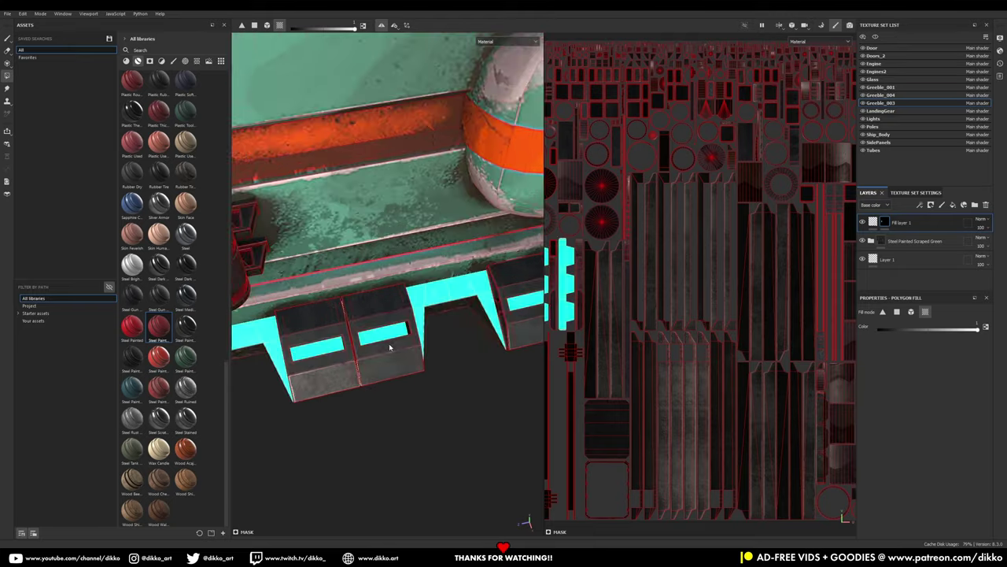
Inspect the whole ship from the rear, side and front to check which parts still lack a material
left_click_drag(389, 349, 355, 414, "alt")
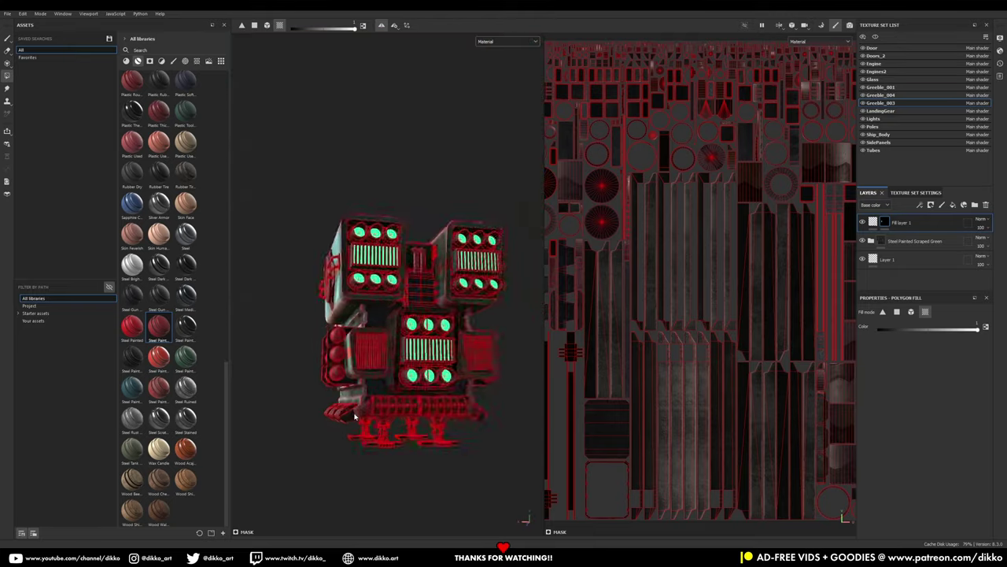
right_click_drag(355, 414, 407, 342, "alt")
left_click_drag(407, 342, 398, 383, "alt")
right_click_drag(398, 382, 346, 339, "alt")
mouse_move(346, 339)
left_mouse_down("alt")
mouse_move(438, 359)
mouse_move(308, 281)
mouse_move(355, 233)
mouse_move(429, 303)
mouse_move(493, 187)
mouse_move(432, 228)
left_mouse_up("alt")
key("1")
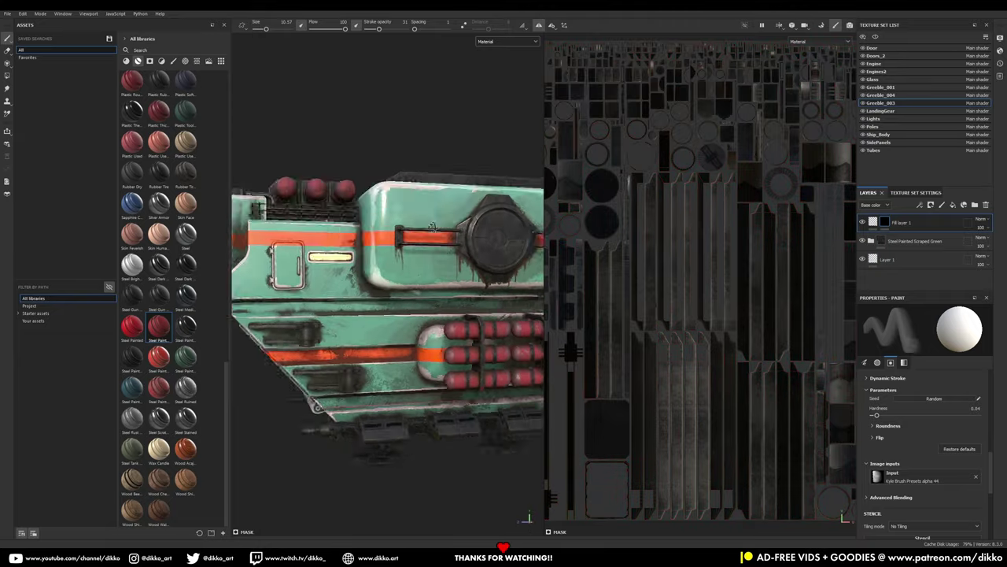
left_click_drag(446, 321, 504, 314, "alt")
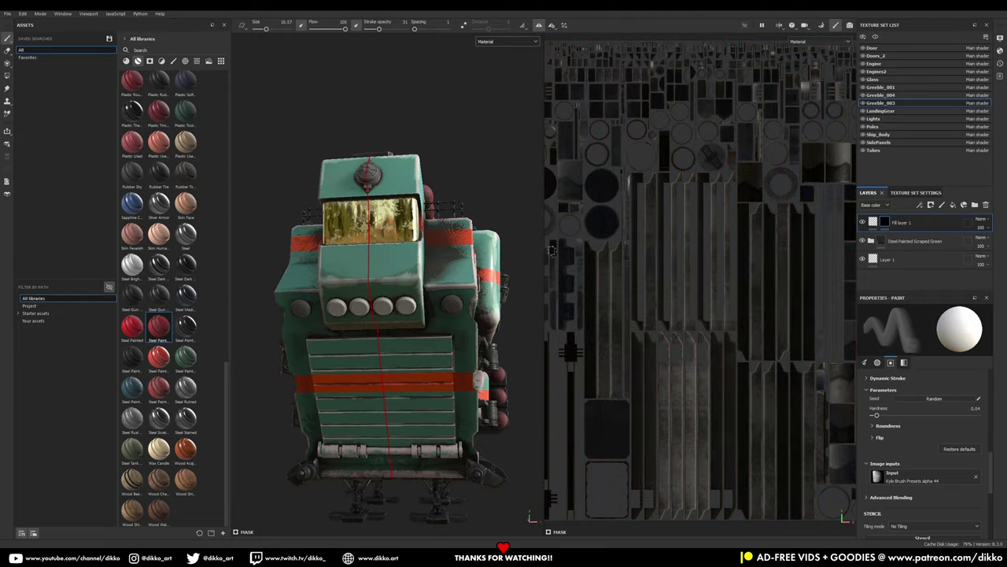
Apply the Steel Painted Scraped Green smart material to the Lights texture set
left_click(875, 118)
left_click_drag(466, 306, 473, 287, "alt")
right_click_drag(472, 287, 516, 276, "alt")
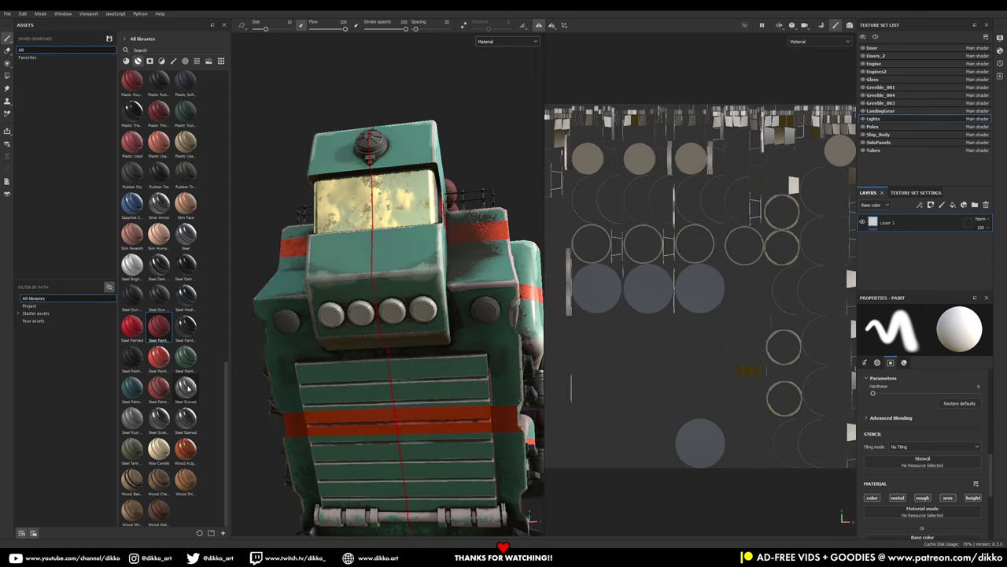
mouse_move(186, 356)
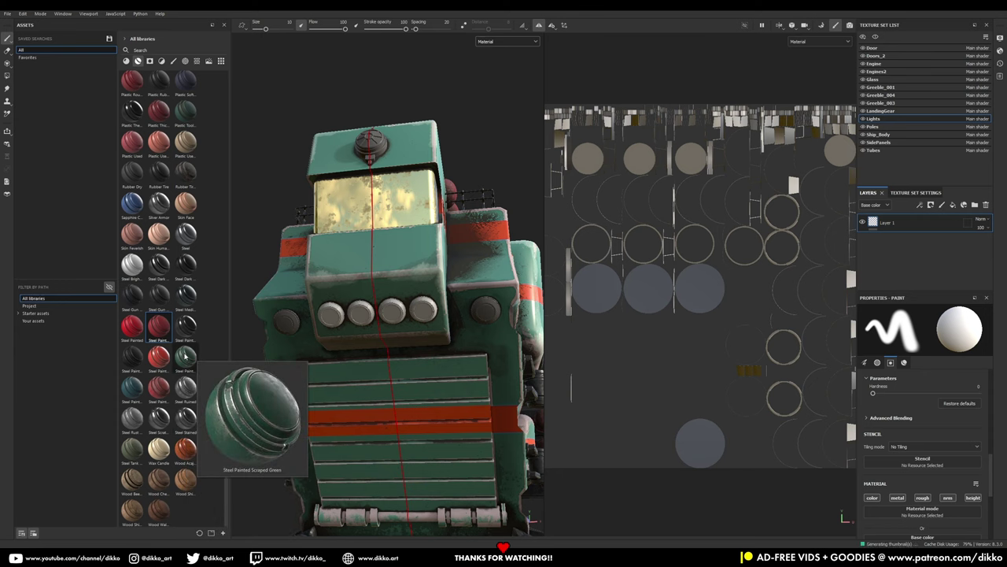
left_click_drag(186, 357, 950, 241)
mouse_move(335, 319)
left_mouse_down("alt")
mouse_move(404, 333)
mouse_move(417, 355)
left_mouse_up("alt")
right_click_drag(370, 267, 403, 237, "alt")
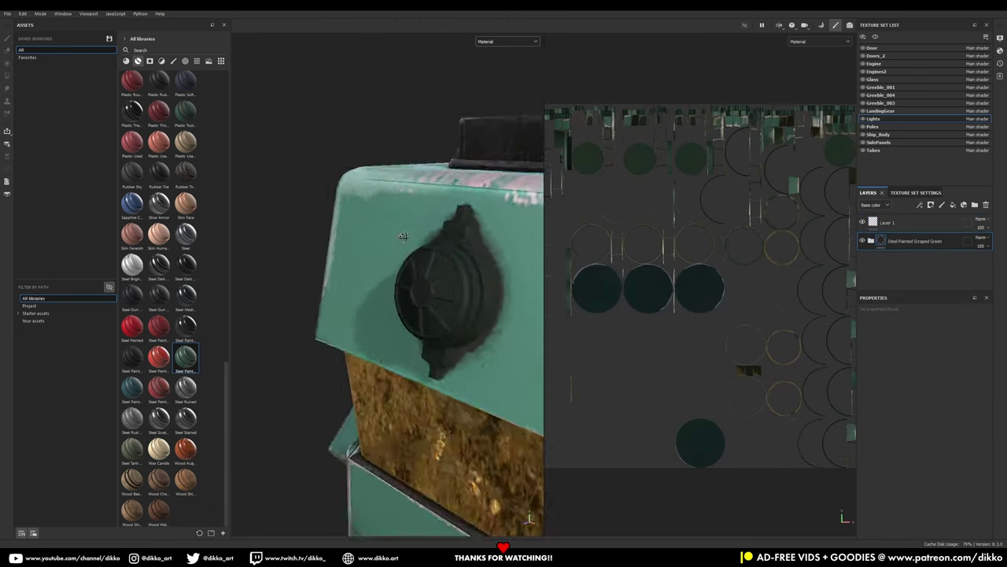
Expand the Lights set's Steel Painted Scraped Green group and set its Base Metal colour to grey 6C7270
left_click_drag(403, 236, 432, 335, "alt")
scroll(432, 335, "down", 4)
scroll(664, 279, "down", 2)
scroll(663, 279, "up", 4)
scroll(413, 346, "down", 3)
middle_click_drag(413, 346, 409, 296, "alt")
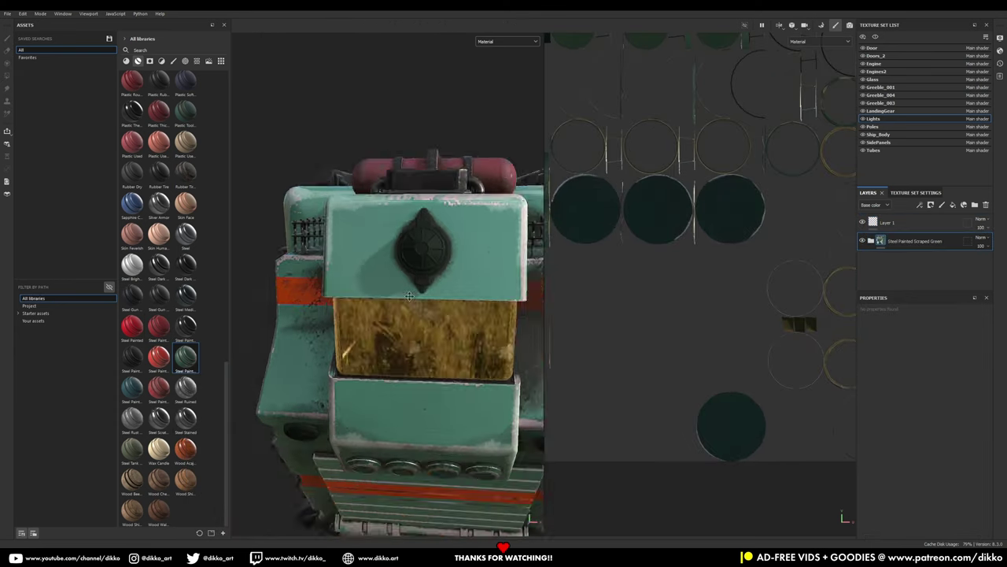
left_click_drag(409, 296, 411, 228, "alt")
left_click(871, 241)
scroll(889, 252, "down", 3)
left_click(898, 273)
scroll(889, 394, "down", 5)
left_click(888, 396)
left_click_drag(852, 464, 803, 467)
Add an Emissive channel to the Lights texture set
left_click(926, 194)
scroll(950, 232, "down", 1)
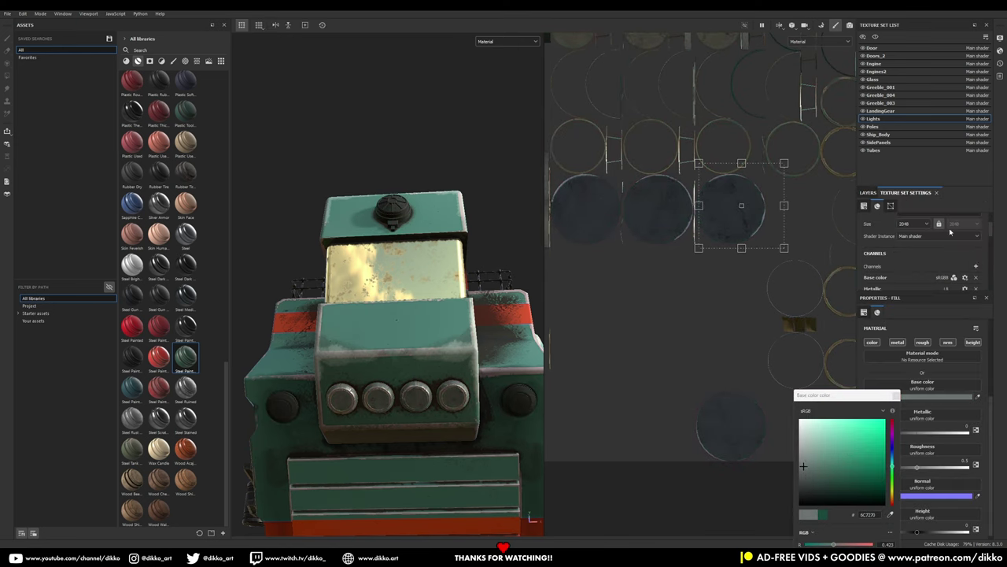
left_click(976, 266)
left_click(979, 359)
Disable the Base Metal layer's colour, metal, rough, normal and height channels, leaving only emissive active
left_click(955, 344)
left_click(933, 343)
left_click(913, 342)
left_click(891, 343)
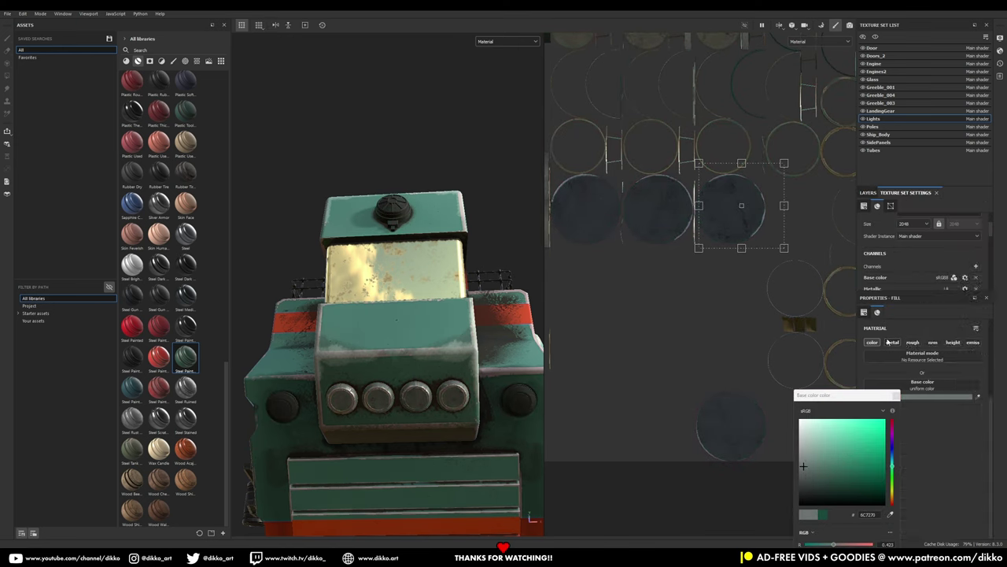
left_click(872, 343)
left_click(973, 342)
Set the Base Metal layer's emissive colour to the warm pale yellow FFF1A4
left_click(911, 397)
left_click_drag(810, 423, 823, 419)
left_click_drag(892, 501, 893, 491)
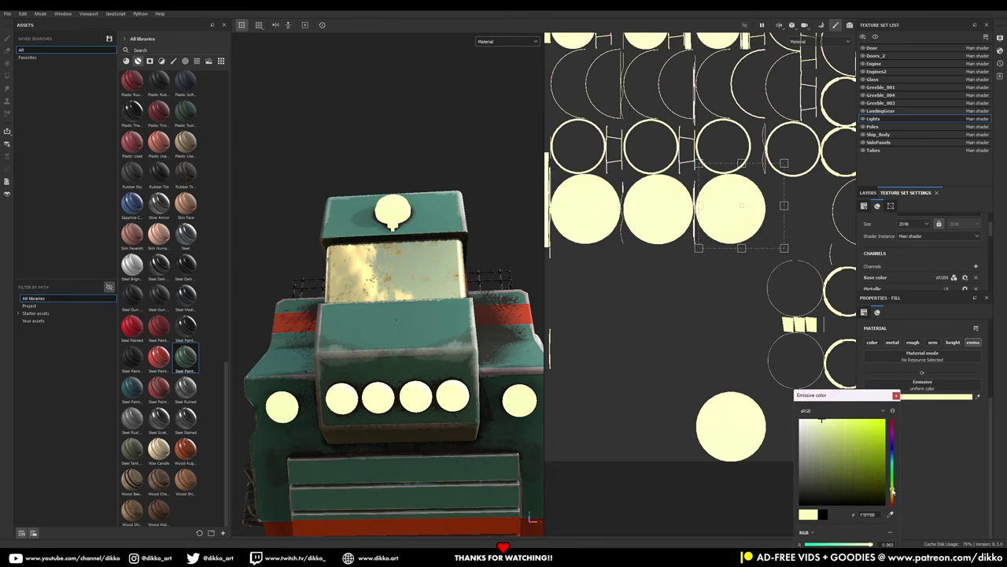
left_click(813, 423)
left_click_drag(440, 369, 394, 311, "alt")
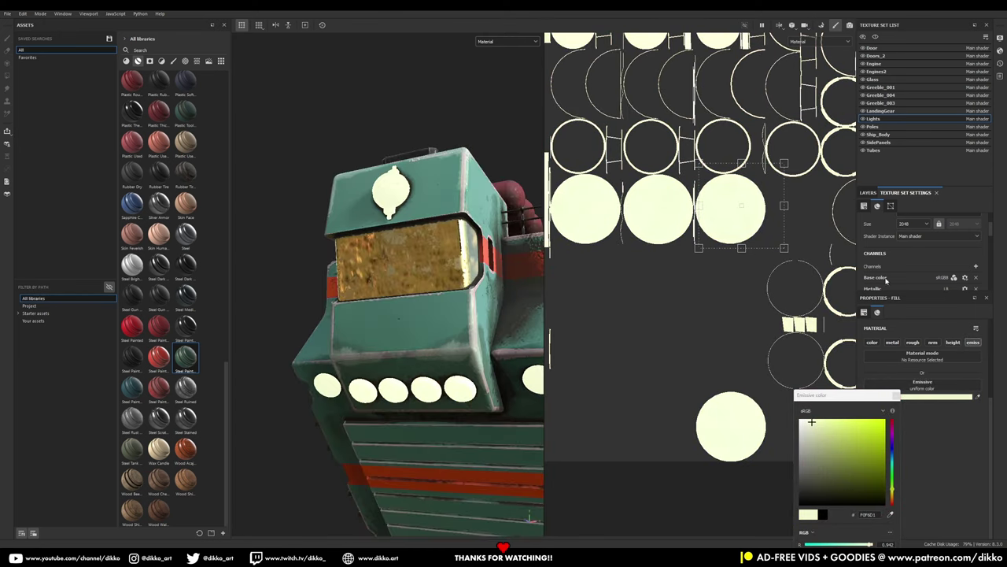
left_click(892, 495)
mouse_move(816, 425)
left_mouse_down()
mouse_move(876, 412)
mouse_move(830, 418)
left_mouse_up()
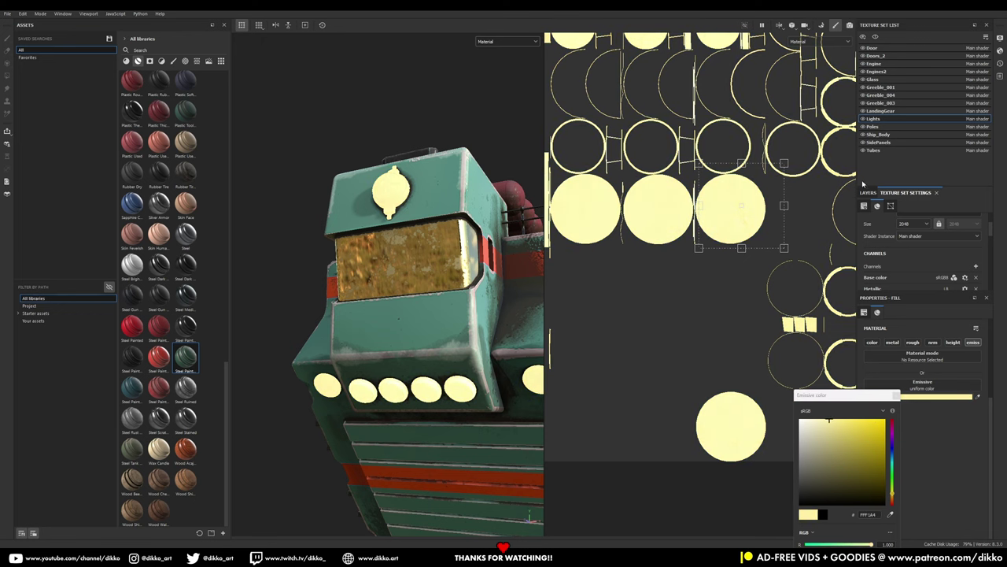
Move the Base Metal layer out of the Steel Painted Scraped Green group to just above it, and collapse the group
left_click(868, 193)
left_click_drag(915, 276, 919, 232)
left_click(871, 280)
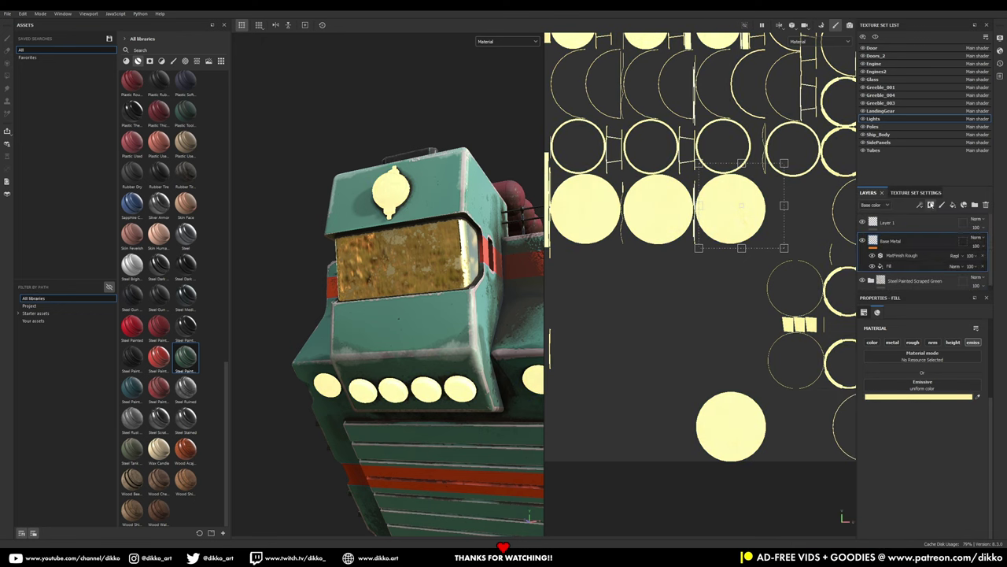
left_click(931, 205)
left_click(942, 219)
left_click(953, 205)
scroll(451, 386, "up", 3)
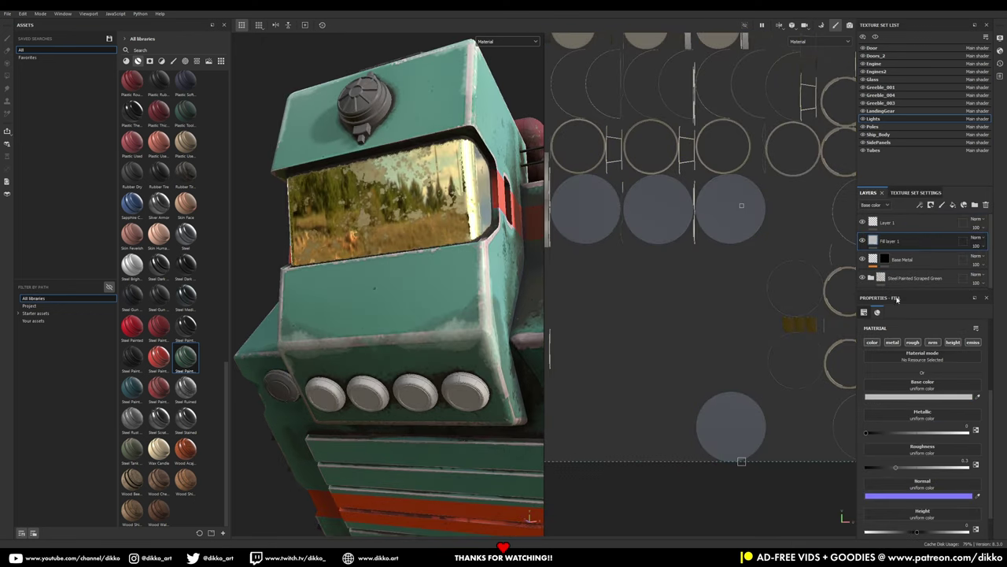
key("ctrl+z")
key("ctrl+z")
Remove the Fill and MatFinish Rough effects from the Base Metal layer and give it a black mask
left_click(982, 266)
left_click(983, 255)
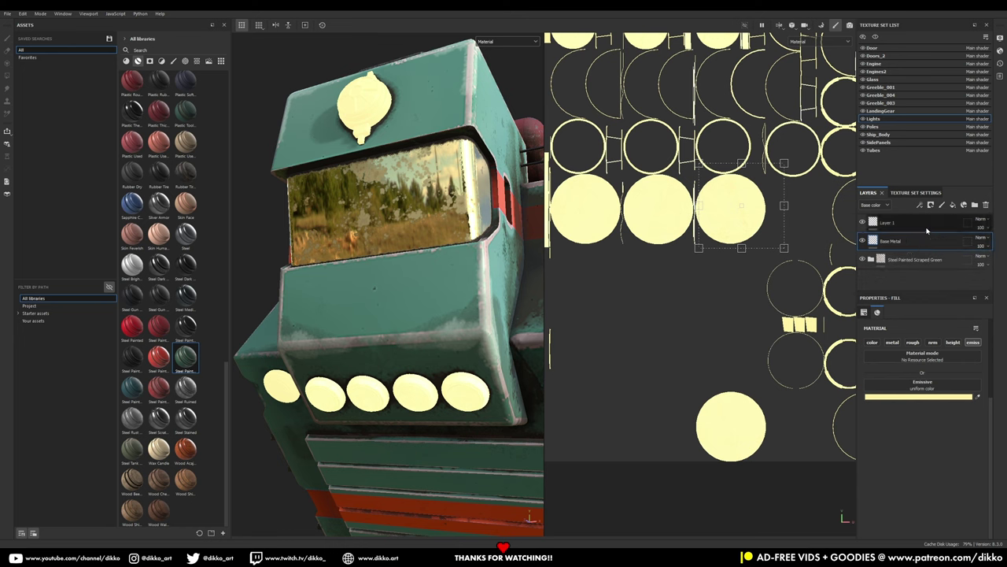
left_click(931, 205)
left_click(942, 221)
Polygon-fill the glass faces of the front headlights in the Base Metal mask so that they glow yellow
left_click(7, 76)
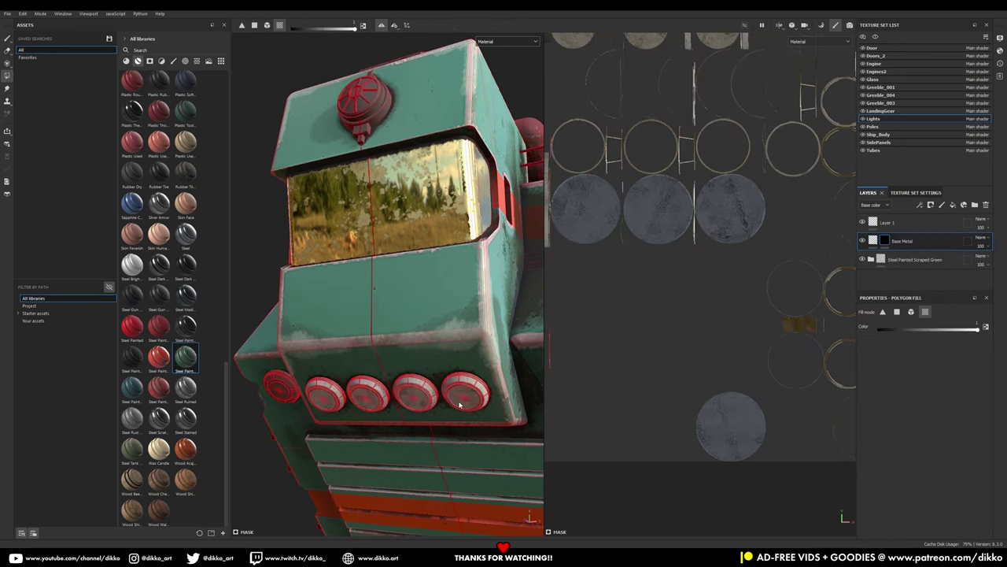
left_click(460, 403)
left_click_drag(459, 402, 487, 431, "alt")
left_click(430, 389)
left_click_drag(425, 378, 398, 244, "alt")
mouse_move(534, 354)
left_mouse_down("alt")
mouse_move(515, 343)
mouse_move(456, 366)
left_mouse_up("alt")
right_click_drag(456, 367, 443, 371, "alt")
left_click_drag(443, 371, 504, 359, "alt")
Fill the glass segments of the round lamp above the windshield in the Base Metal mask with the yellow glow
left_click(7, 39)
mouse_move(473, 389)
left_mouse_down("alt")
mouse_move(344, 412)
mouse_move(416, 381)
left_mouse_up("alt")
right_click_drag(726, 264, 710, 266, "alt")
middle_click_drag(710, 266, 708, 447, "alt")
left_click(7, 76)
right_click_drag(376, 252, 423, 250, "alt")
left_click(254, 25)
left_click_drag(369, 253, 382, 262)
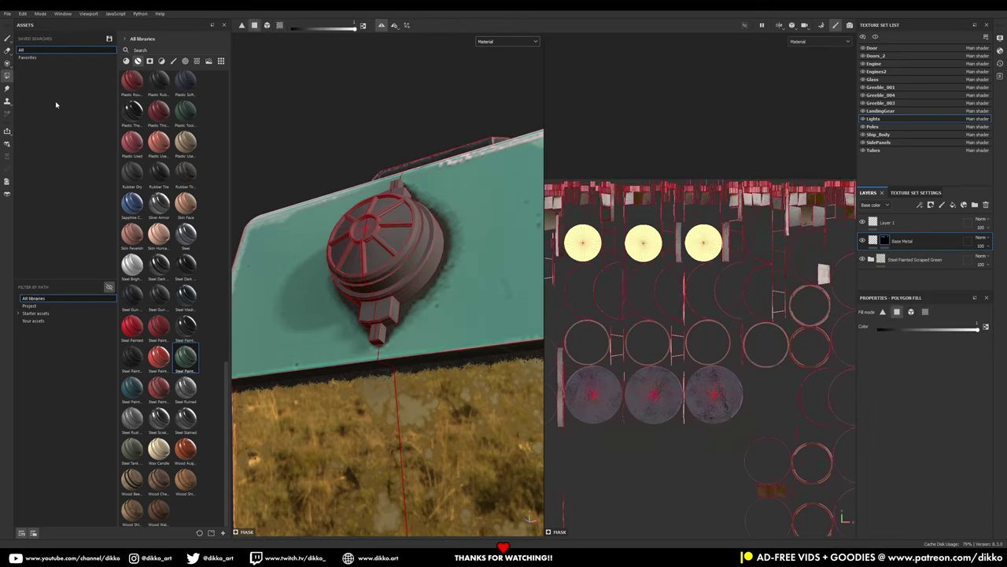
right_click_drag(409, 315, 331, 318, "alt")
mouse_move(417, 370)
left_mouse_down("alt")
mouse_move(347, 369)
mouse_move(349, 421)
mouse_move(378, 417)
left_mouse_up("alt")
left_click(7, 39)
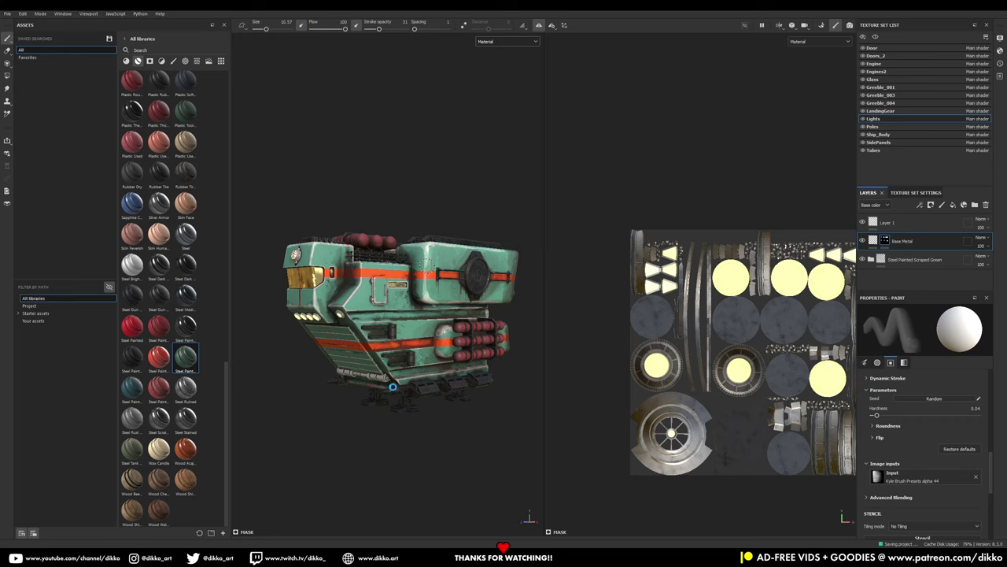
mouse_move(425, 358)
left_mouse_down("alt")
mouse_move(387, 354)
mouse_move(392, 376)
mouse_move(405, 359)
left_mouse_up("alt")
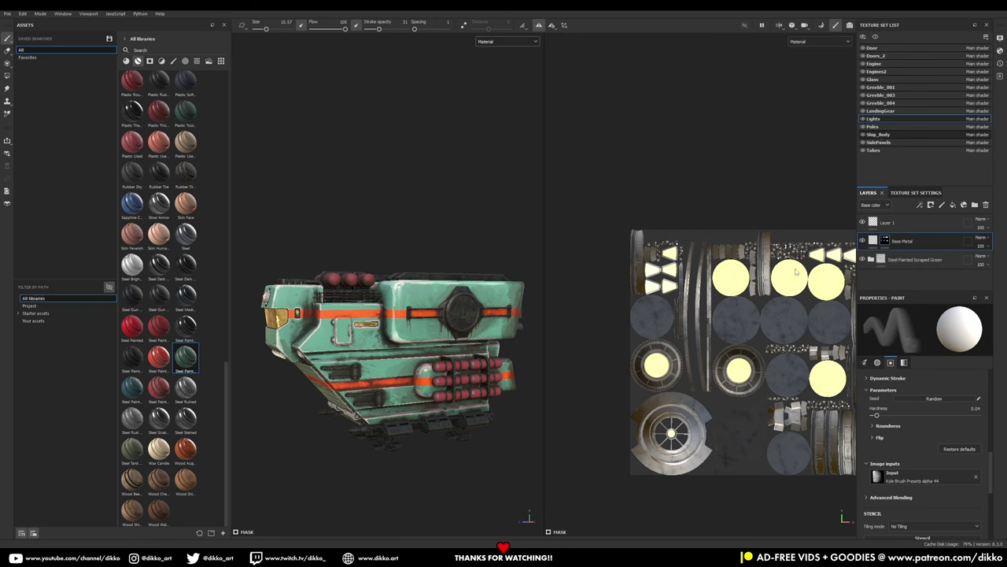
Add a fill layer above the Steel Painted Scraped Green group in the Ship_Body texture set, and collapse the group
left_click(879, 136)
right_click_drag(331, 355, 390, 346, "alt")
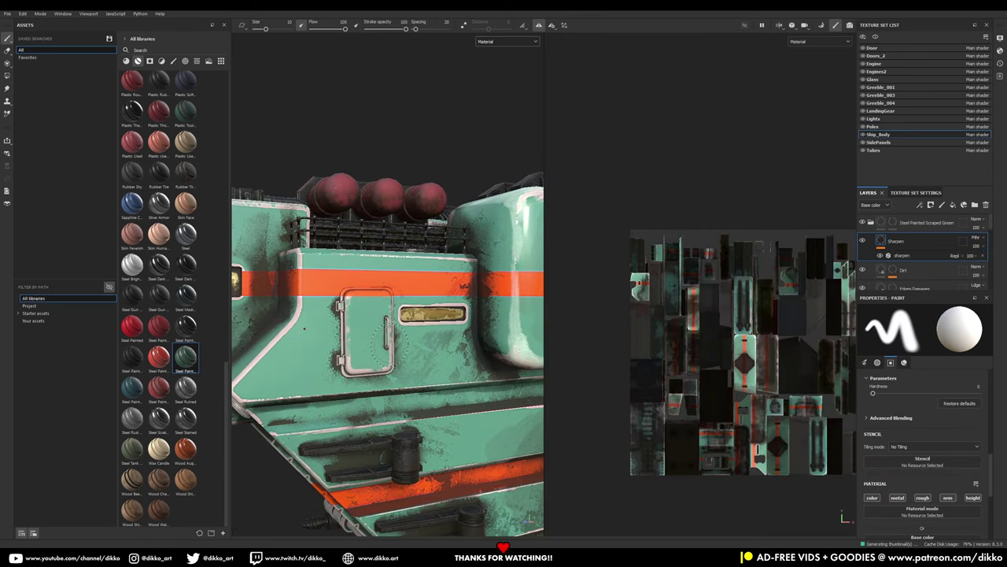
left_click(871, 223)
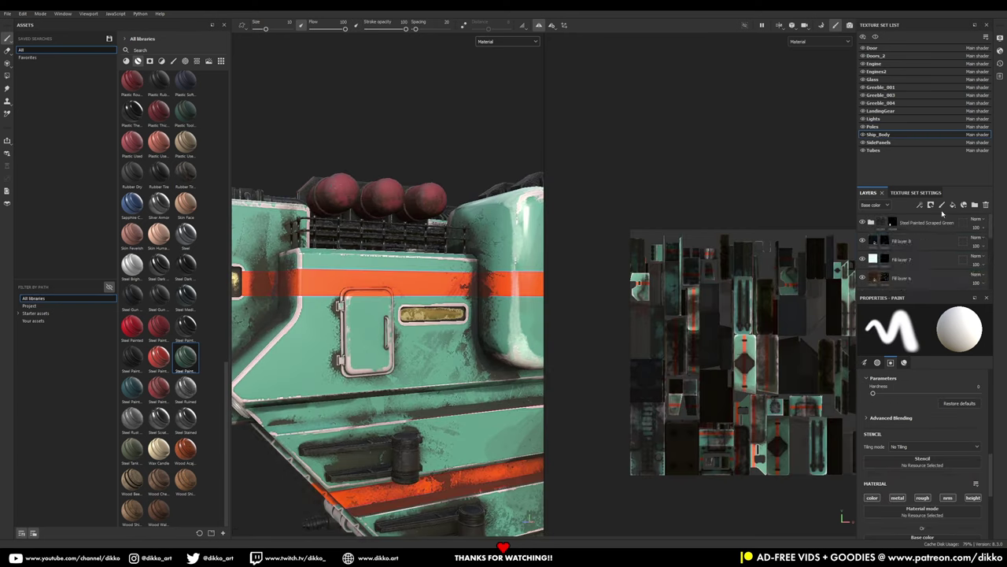
left_click(953, 205)
left_click_drag(896, 243, 899, 215)
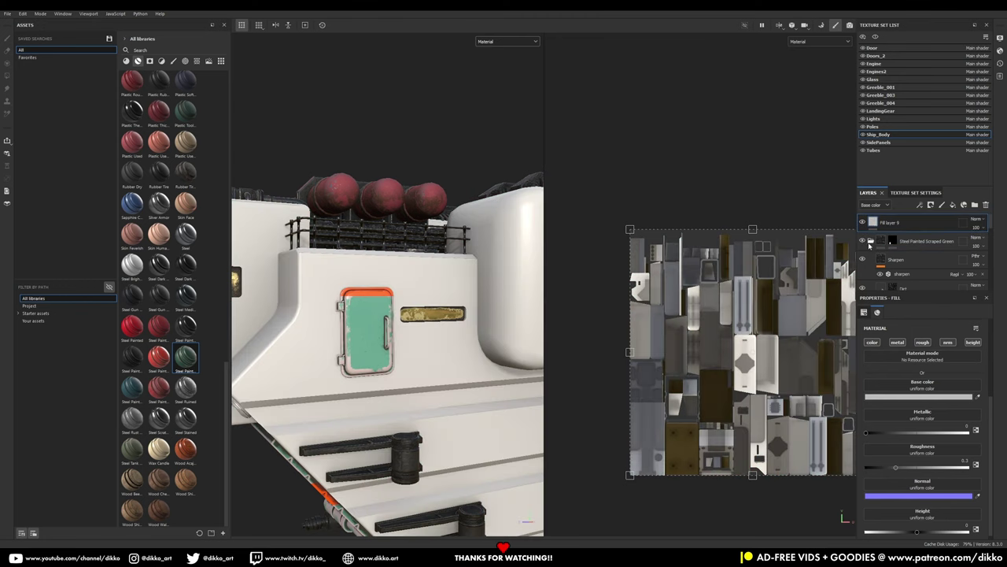
left_click(870, 242)
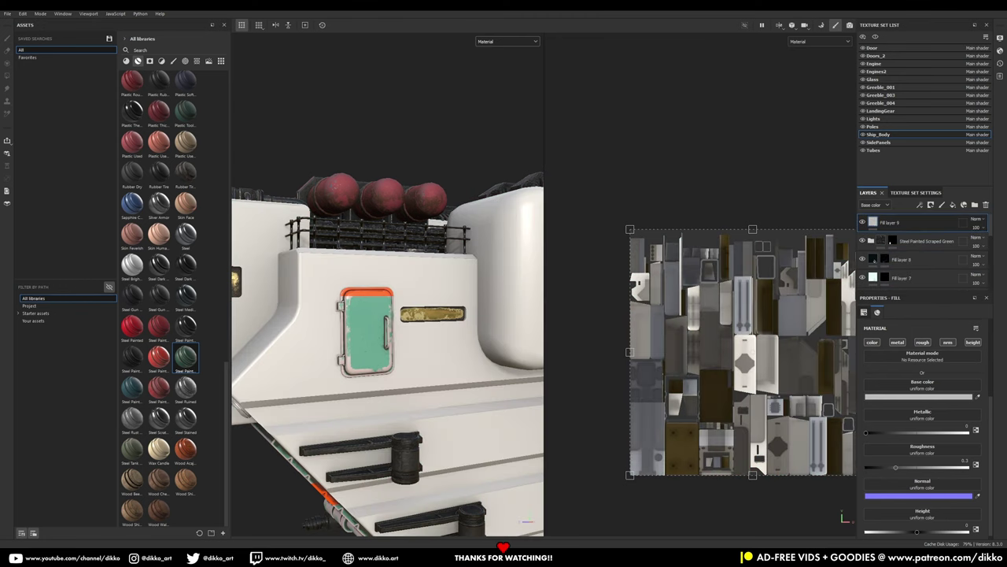
mouse_move(260, 555)
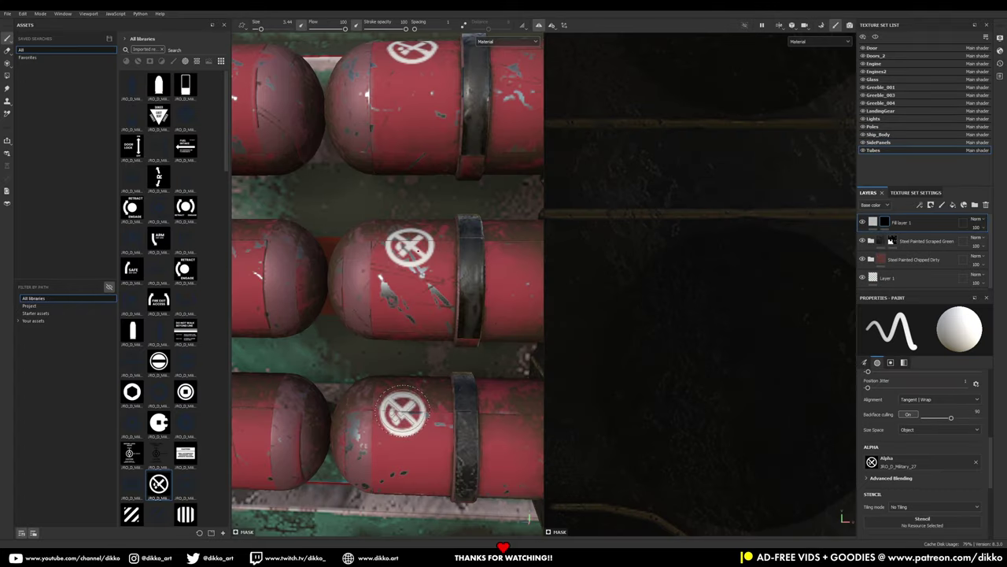
Stamp the crossed-circle decal JRO_D_Military_27 on the front part of the red tank in the lowest row
left_click(402, 410)
scroll(402, 410, "down", 8)
left_click_drag(401, 410, 427, 414, "alt")
middle_click_drag(426, 414, 441, 398, "alt")
left_click_drag(441, 398, 582, 291, "alt")
middle_click_drag(583, 291, 596, 255, "alt")
left_click_drag(354, 68, 220, 393, "alt")
middle_click_drag(220, 392, 257, 337, "alt")
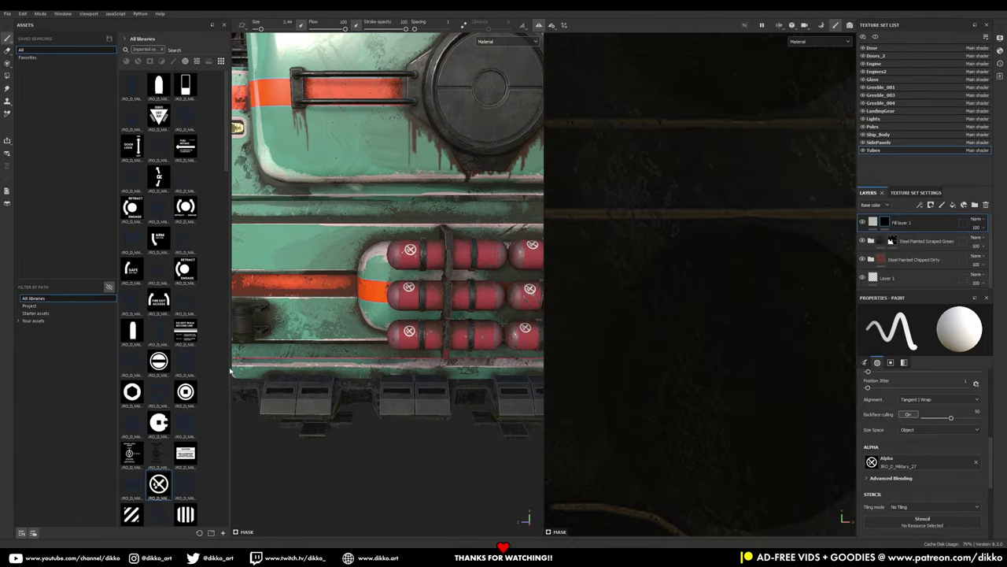
Add a fill layer with a black mask above the Steel Painted Scraped Green group in the Ship_Body texture set
scroll(165, 441, "down", 5)
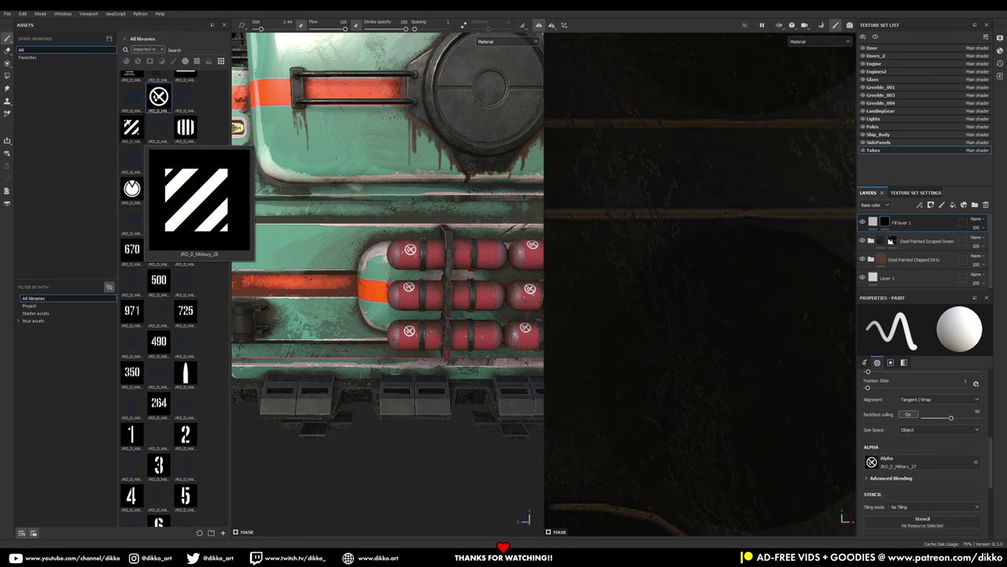
scroll(142, 298, "down", 6)
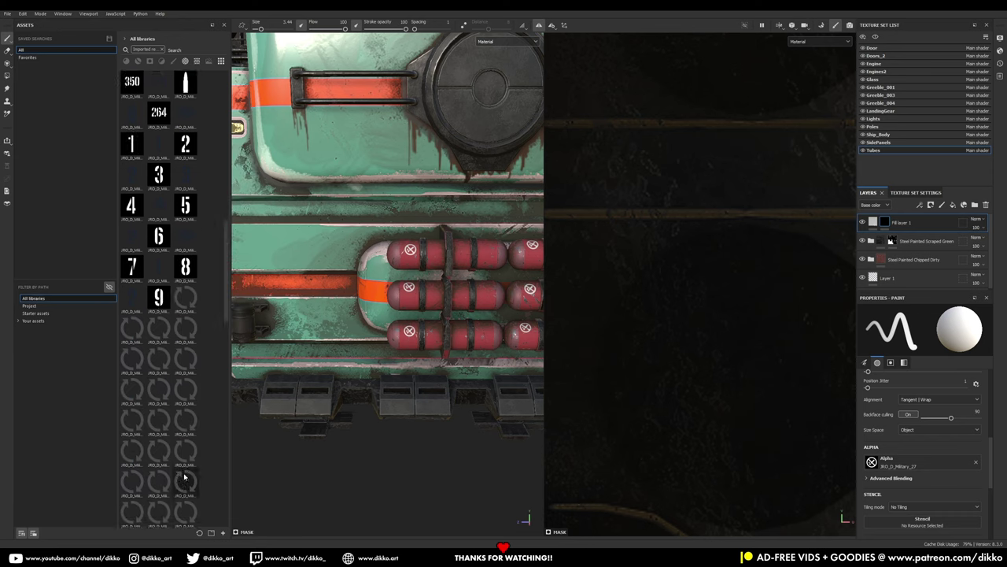
mouse_move(153, 341)
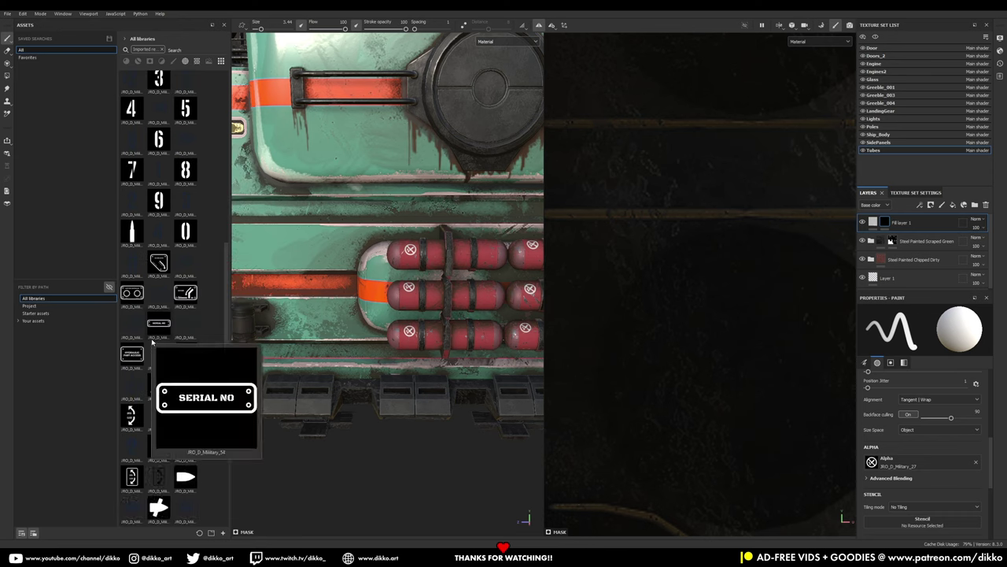
mouse_move(134, 418)
middle_click_drag(266, 361, 519, 433, "alt")
right_click_drag(503, 417, 854, 378, "alt")
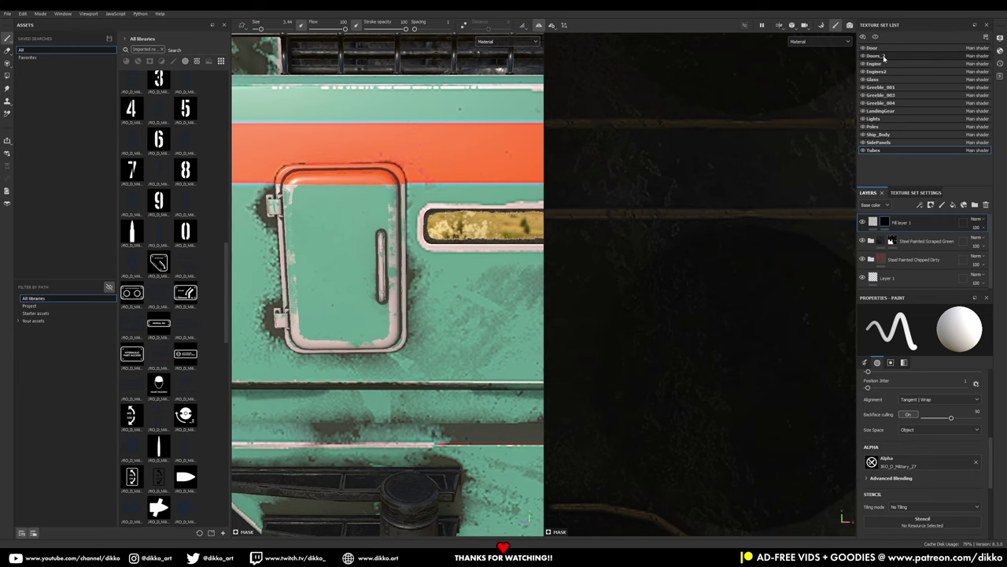
left_click(879, 133)
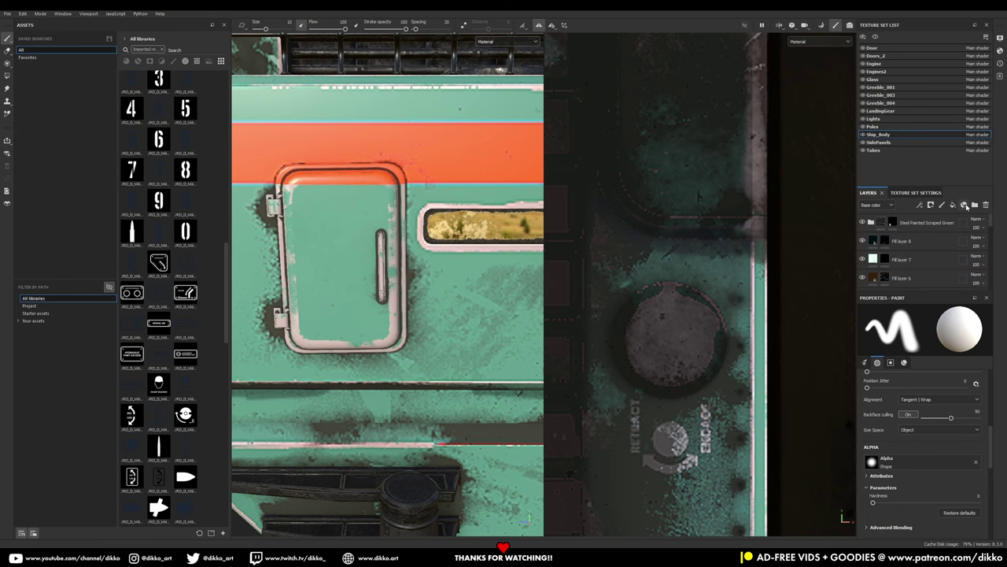
left_click_drag(911, 240, 903, 216)
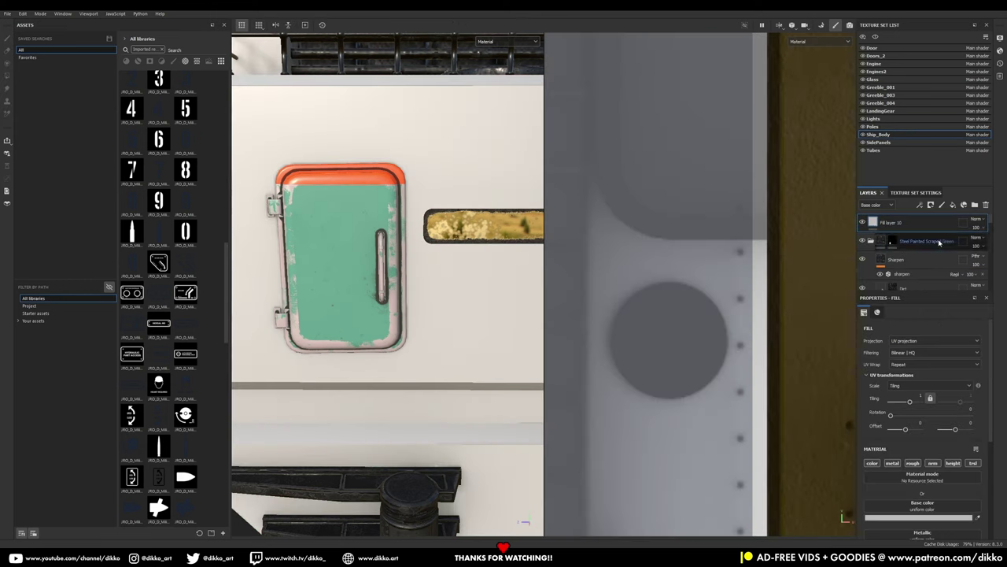
left_click(931, 206)
left_click(933, 225)
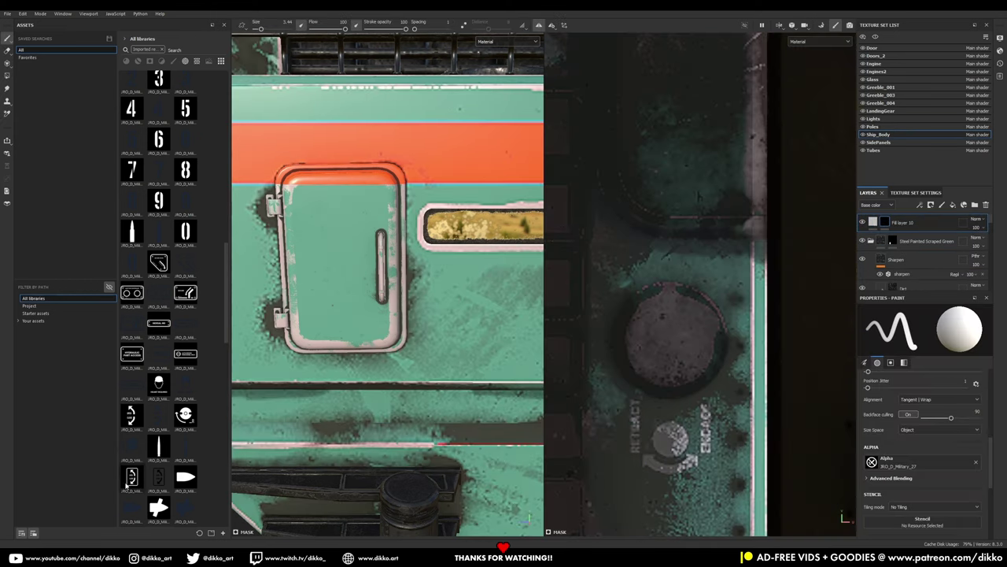
Choose the open/close arrows alpha JRO_D_Military_58 for the brush, and set the Ship_Body texture size to 4096
left_click(131, 416)
scroll(418, 271, "up", 5)
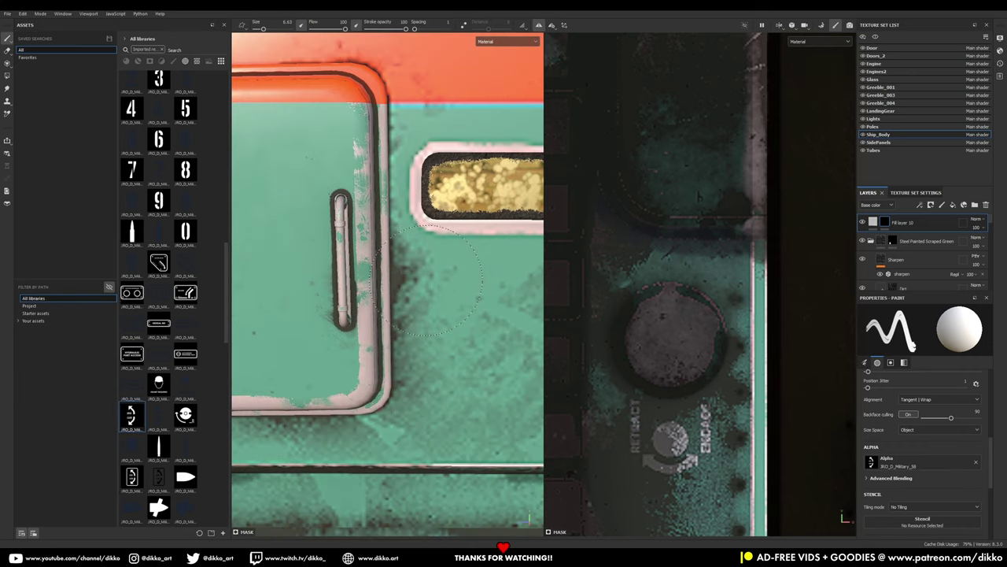
left_click(915, 192)
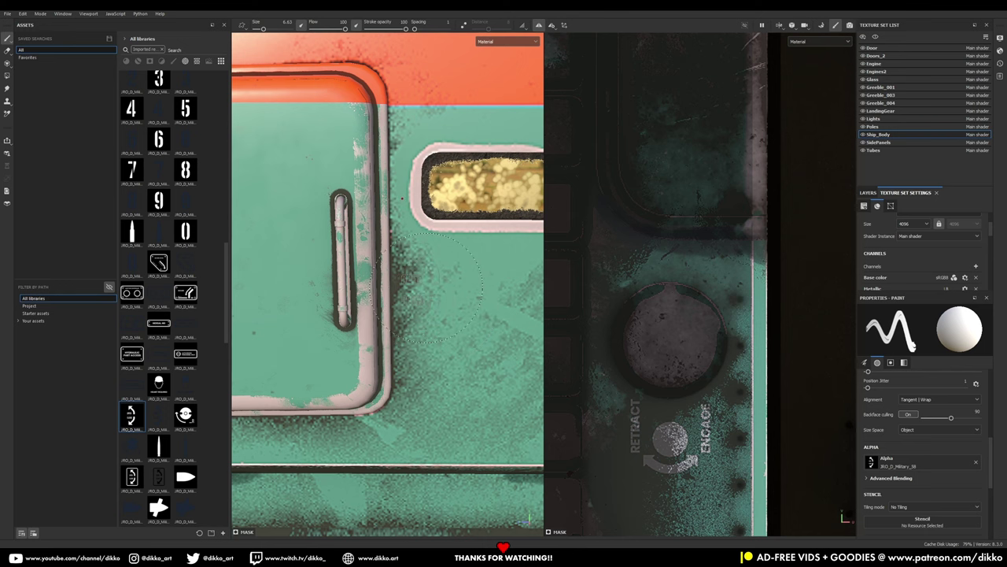
scroll(428, 285, "up", 5)
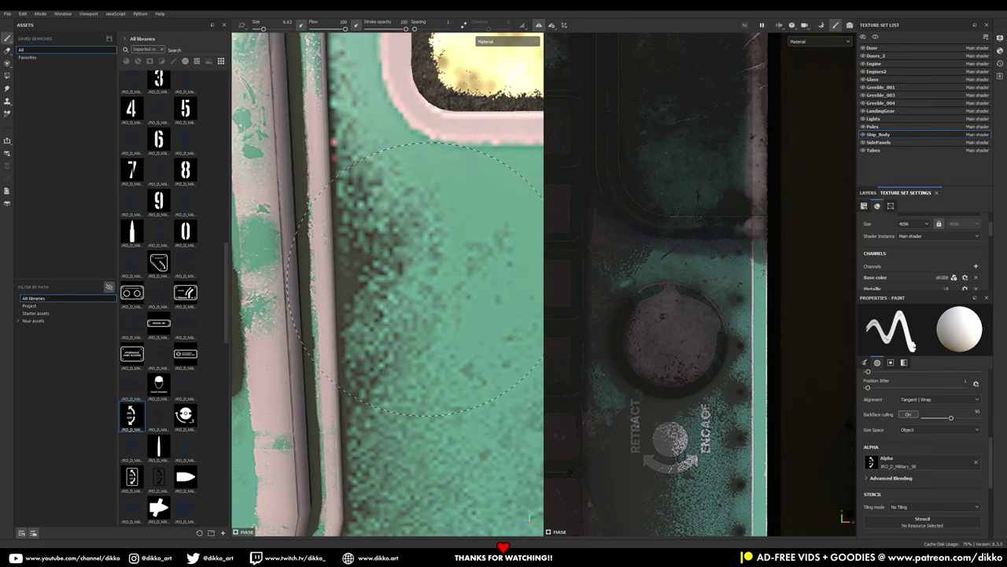
Stamp the open/close arrows decal on the hull beside the door's handle edge, just below the small window
left_click(425, 279)
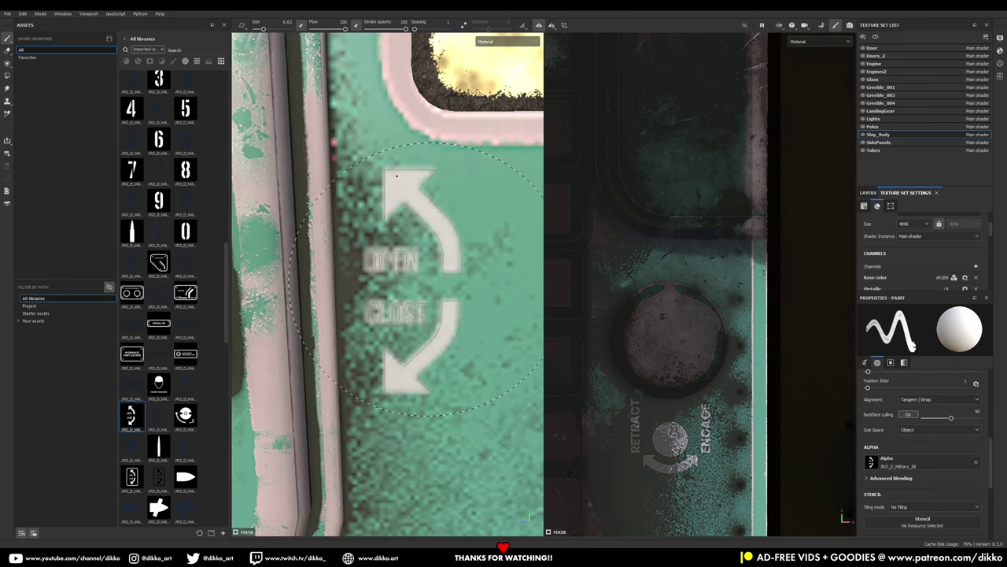
key("ctrl+z")
left_click(425, 284)
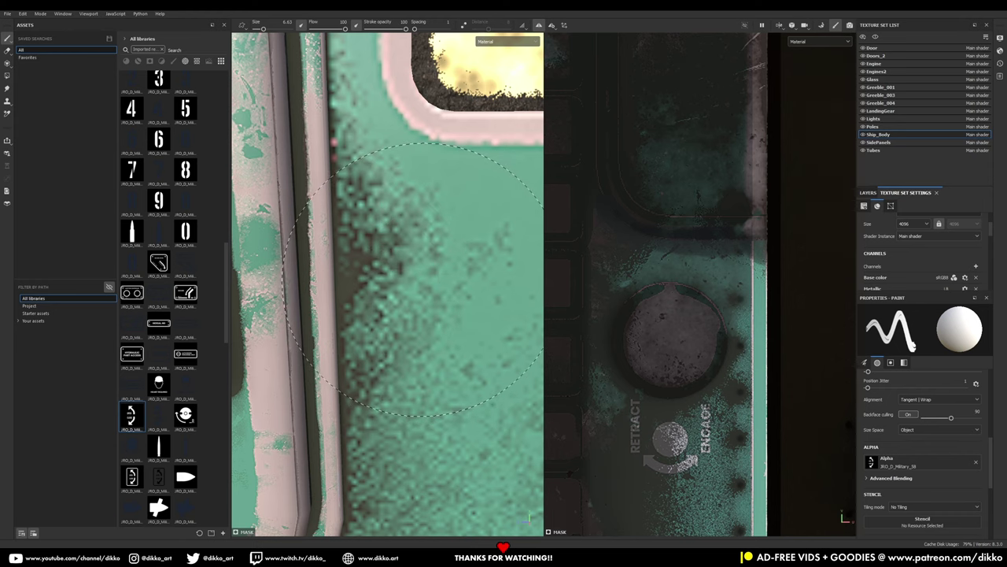
left_click(425, 281)
key("ctrl+z")
left_click(426, 274)
scroll(435, 385, "down", 10)
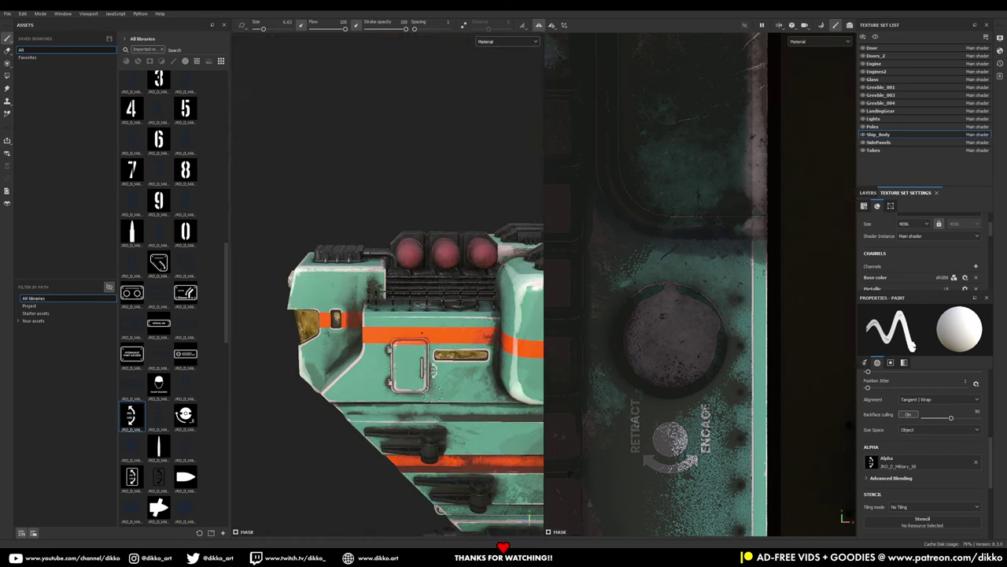
mouse_move(435, 388)
left_mouse_down("alt")
mouse_move(421, 407)
mouse_move(429, 400)
left_mouse_up("alt")
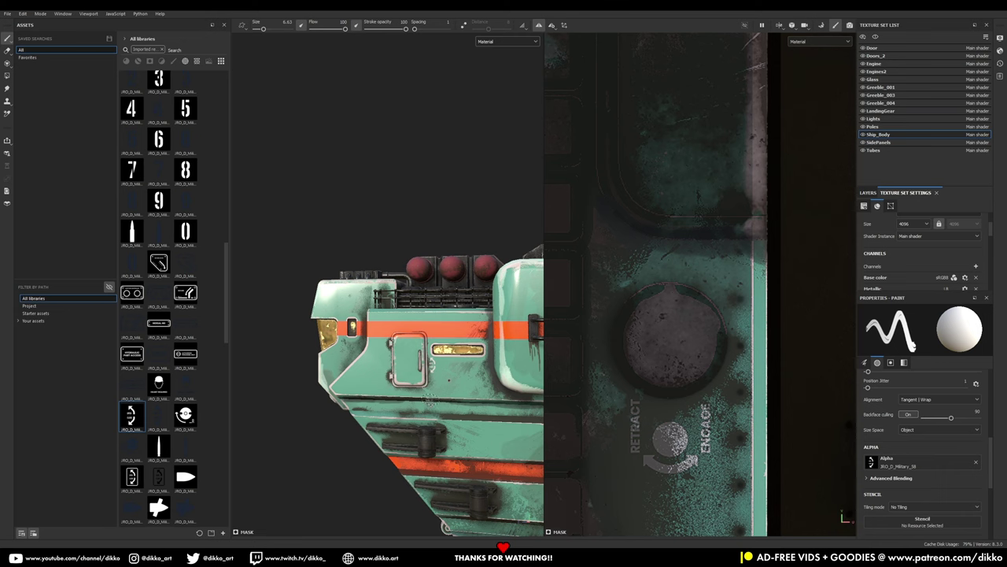
Look through the JRO_D_Military decal alphas and around the ship's side for another hull marking and a place for it
scroll(429, 403, "down", 2)
scroll(169, 456, "down", 5)
left_click_drag(378, 315, 370, 346, "alt")
scroll(417, 335, "up", 3)
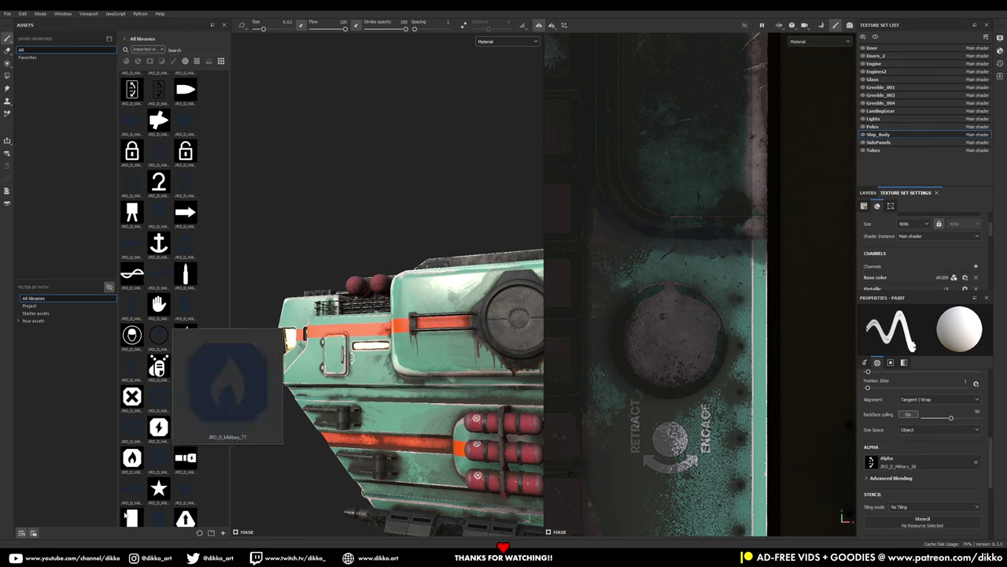
scroll(161, 391, "down", 3)
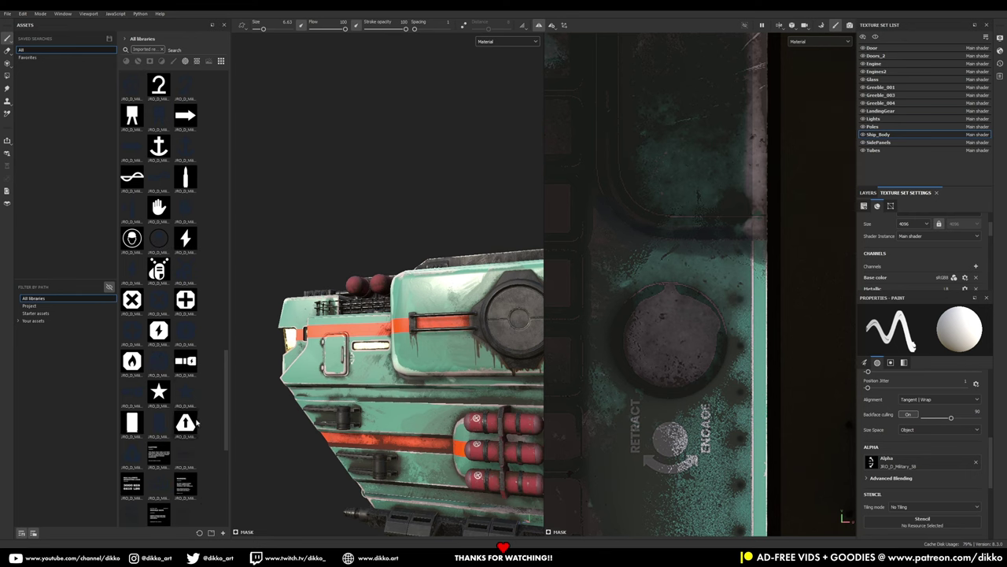
left_click_drag(370, 370, 393, 363, "alt")
middle_click_drag(393, 364, 300, 287, "alt")
left_click_drag(299, 287, 275, 293, "alt")
scroll(152, 407, "down", 8)
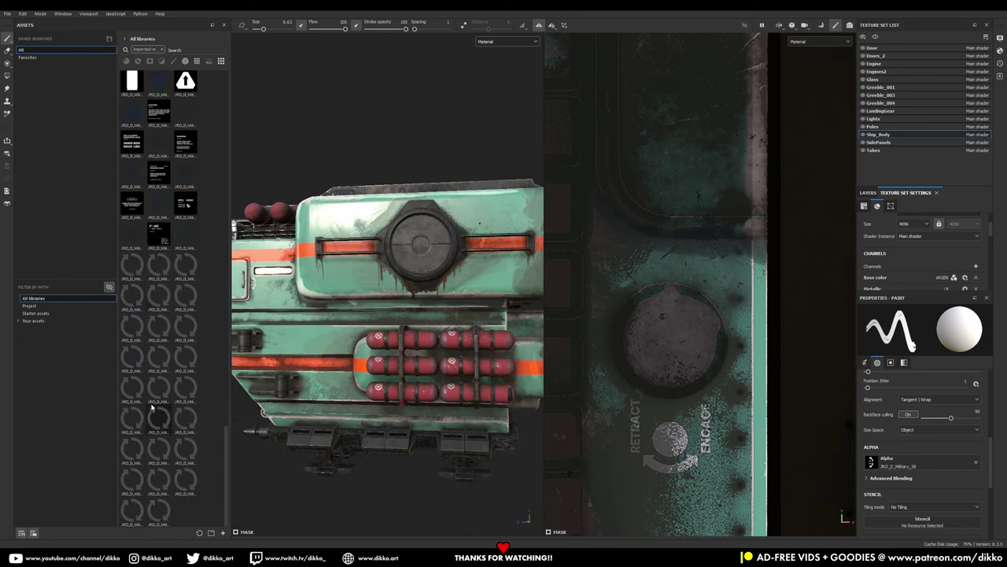
mouse_move(132, 404)
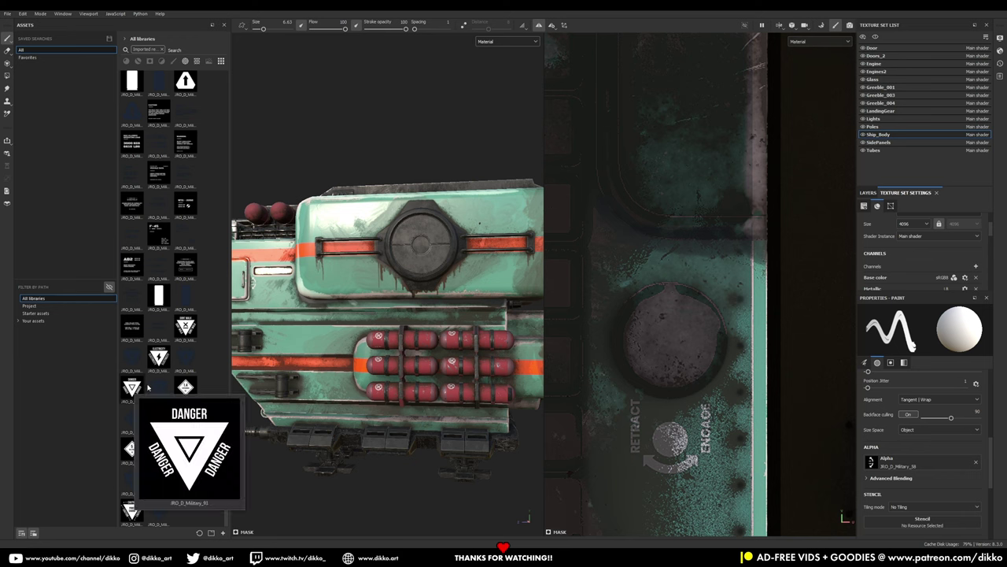
left_click_drag(250, 486, 261, 492, "alt")
middle_click_drag(261, 493, 310, 424, "alt")
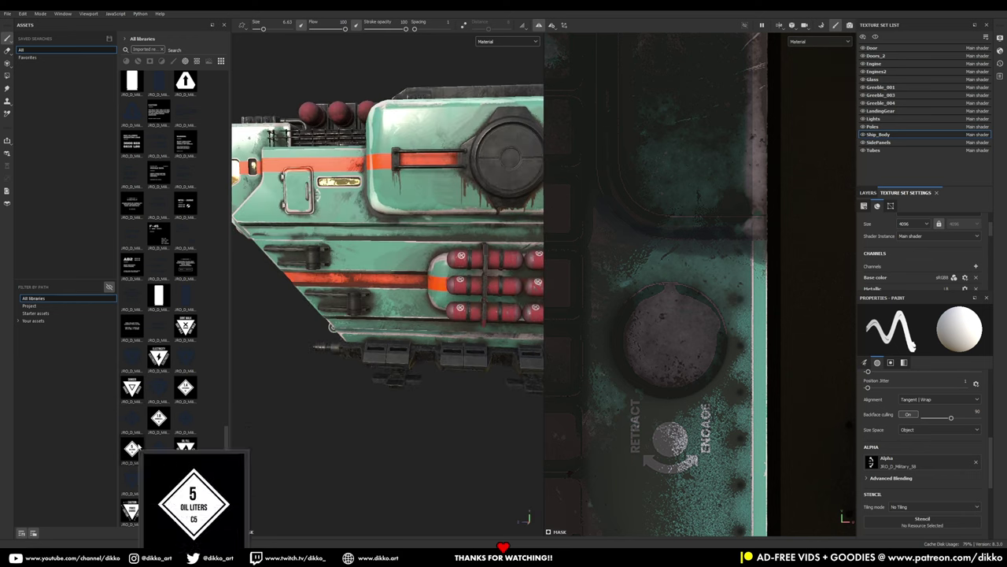
left_click_drag(378, 327, 340, 408, "alt")
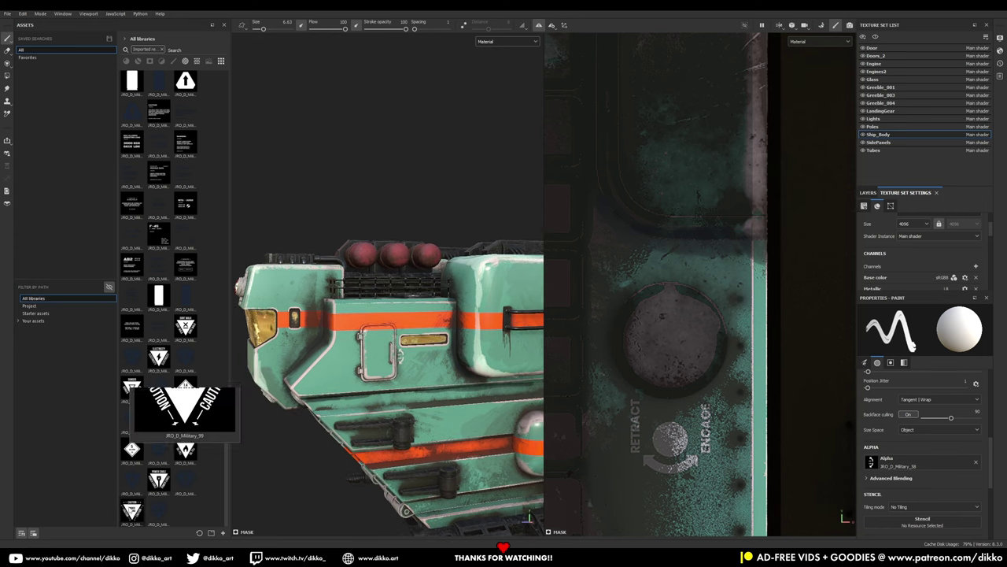
scroll(197, 489, "up", 10)
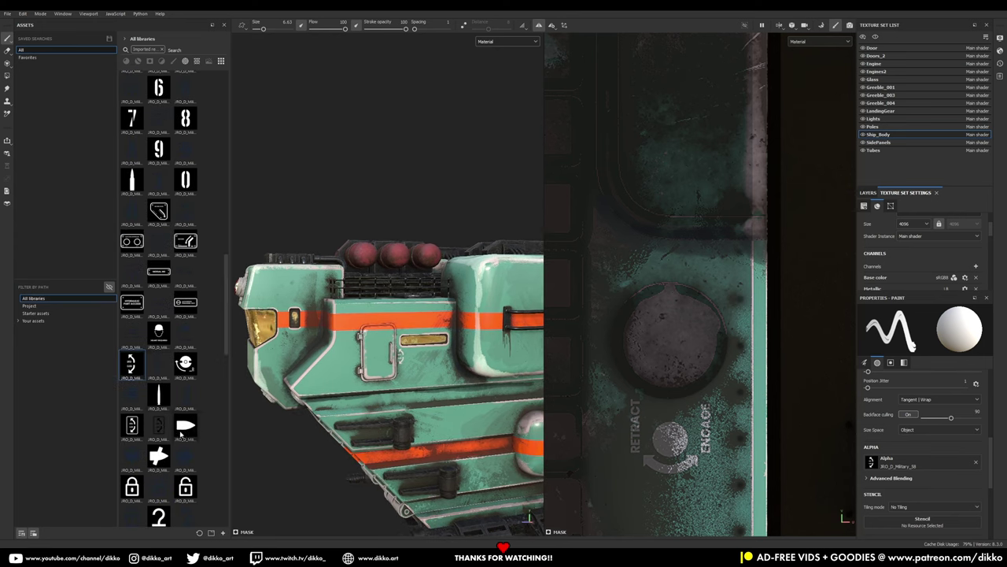
scroll(142, 243, "up", 10)
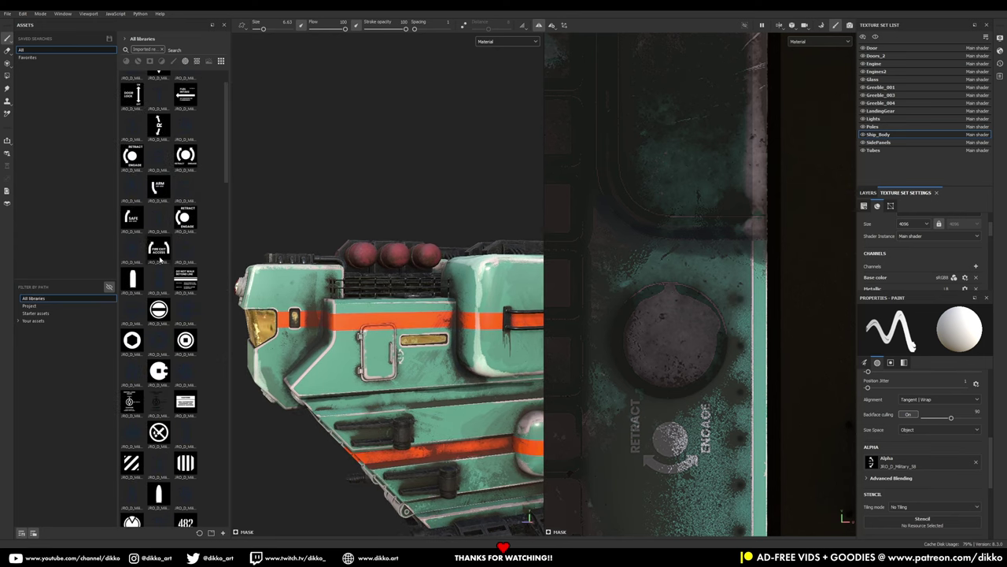
mouse_move(185, 273)
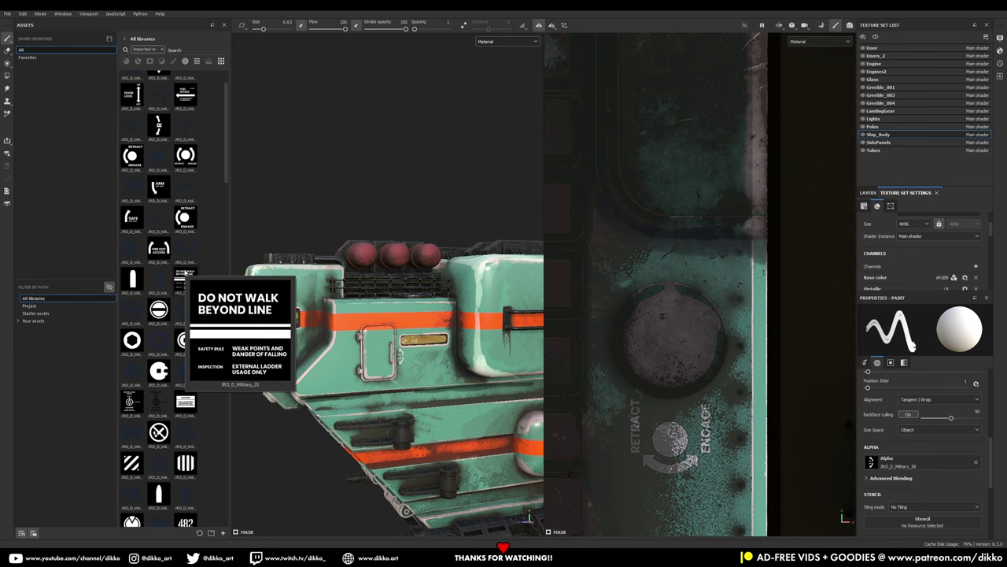
scroll(180, 272, "up", 2)
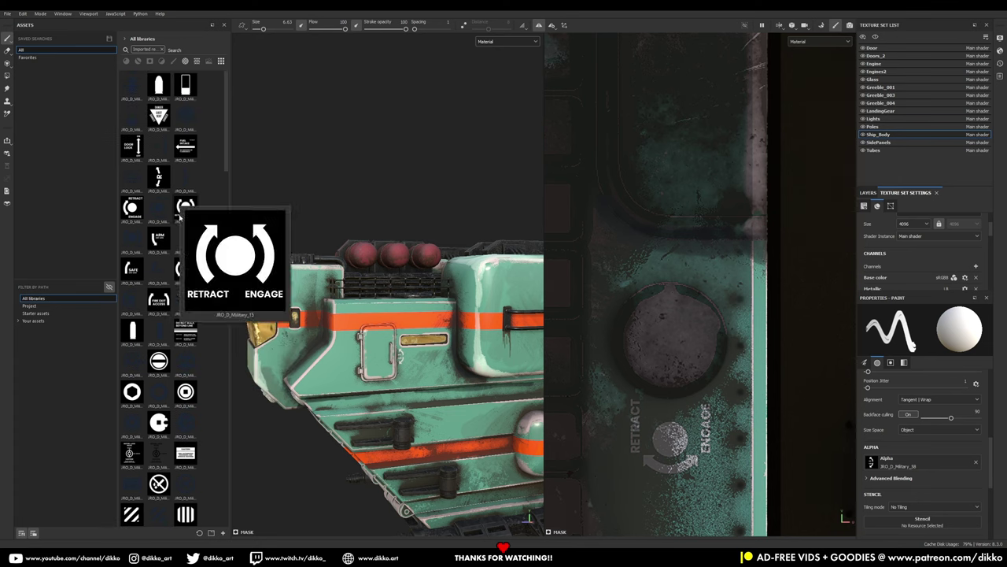
mouse_move(187, 148)
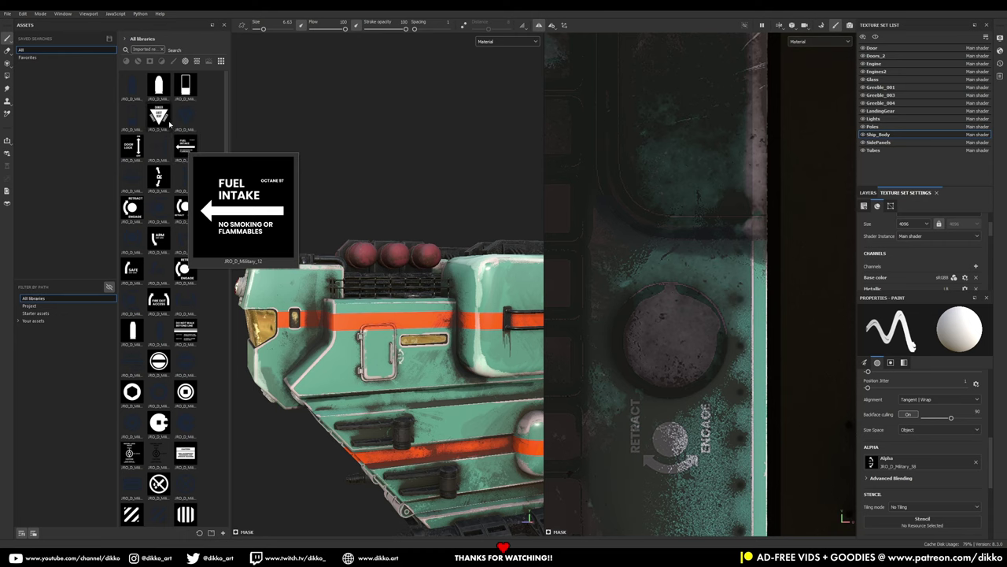
mouse_move(154, 113)
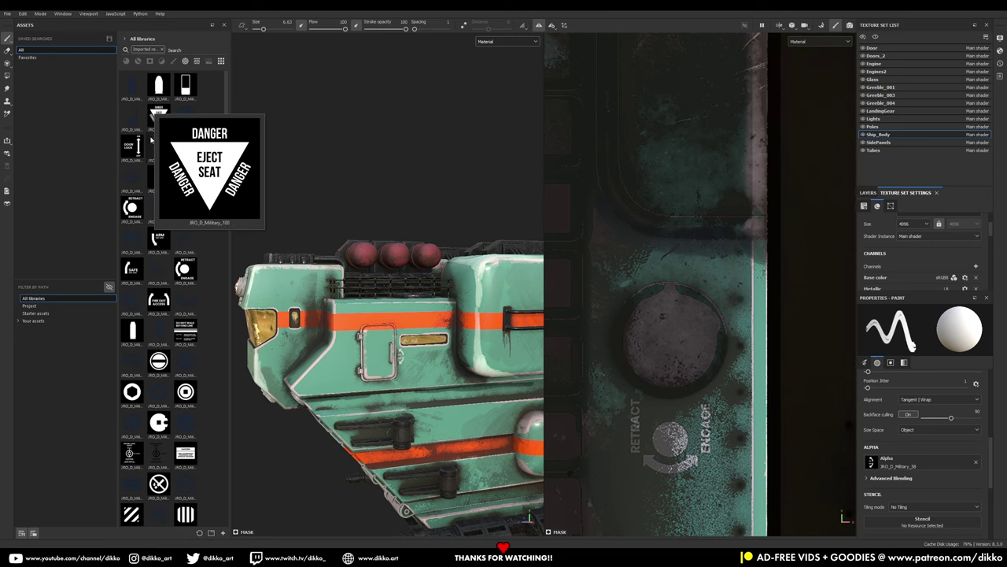